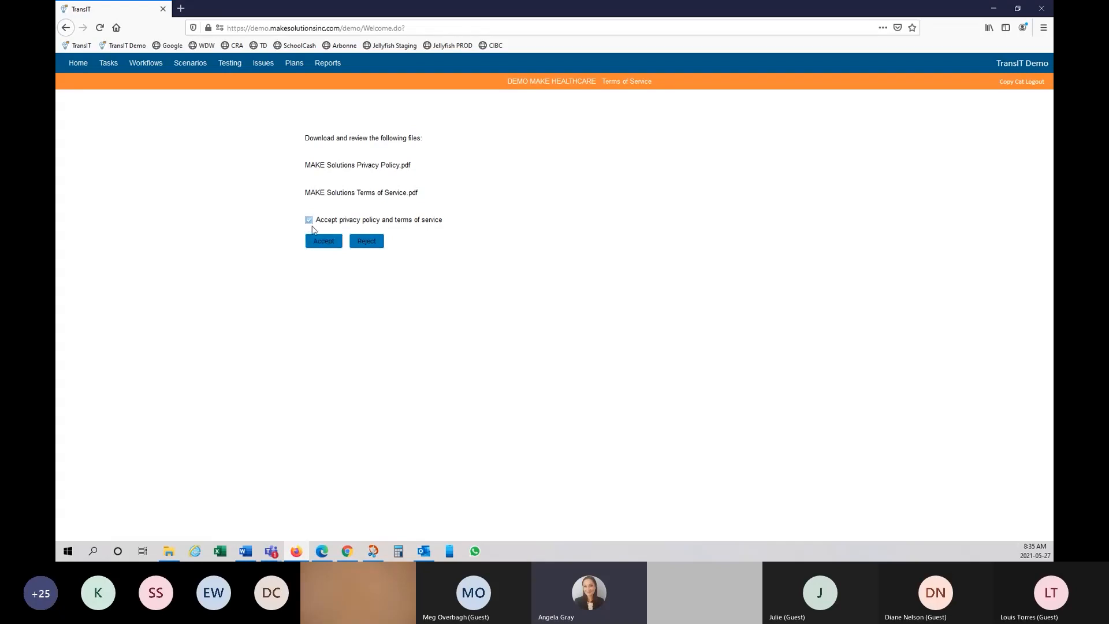
Step: Accept the privacy policy and terms of service to reach the Demo MAKE Healthcare projects
click(332, 245)
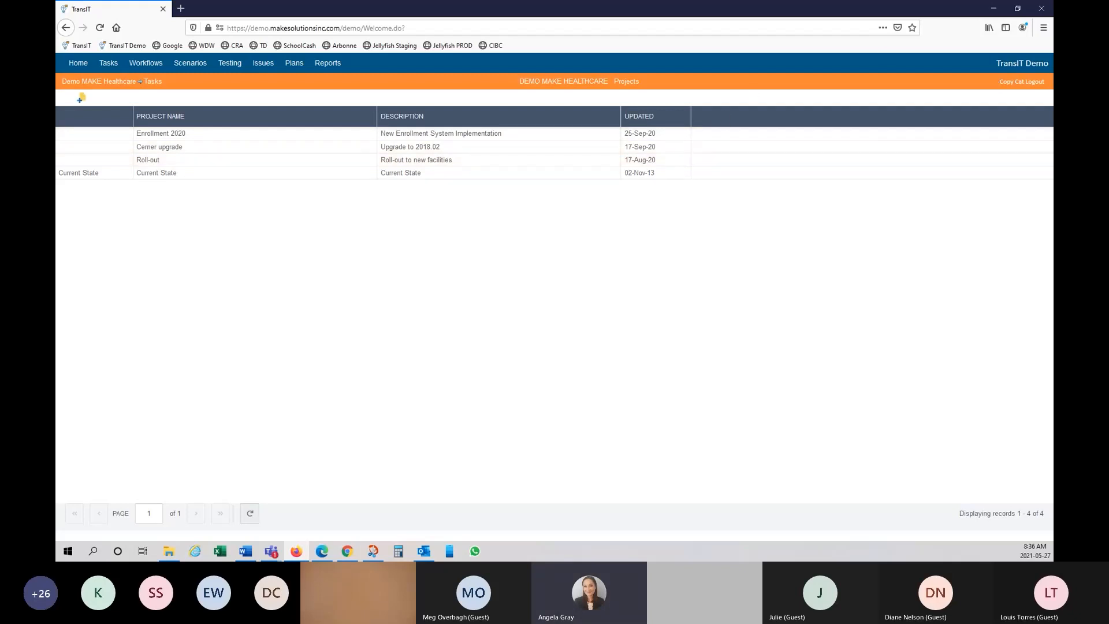
Step: Bring the other Chrome window with the TransIT projects list to the front
click(347, 552)
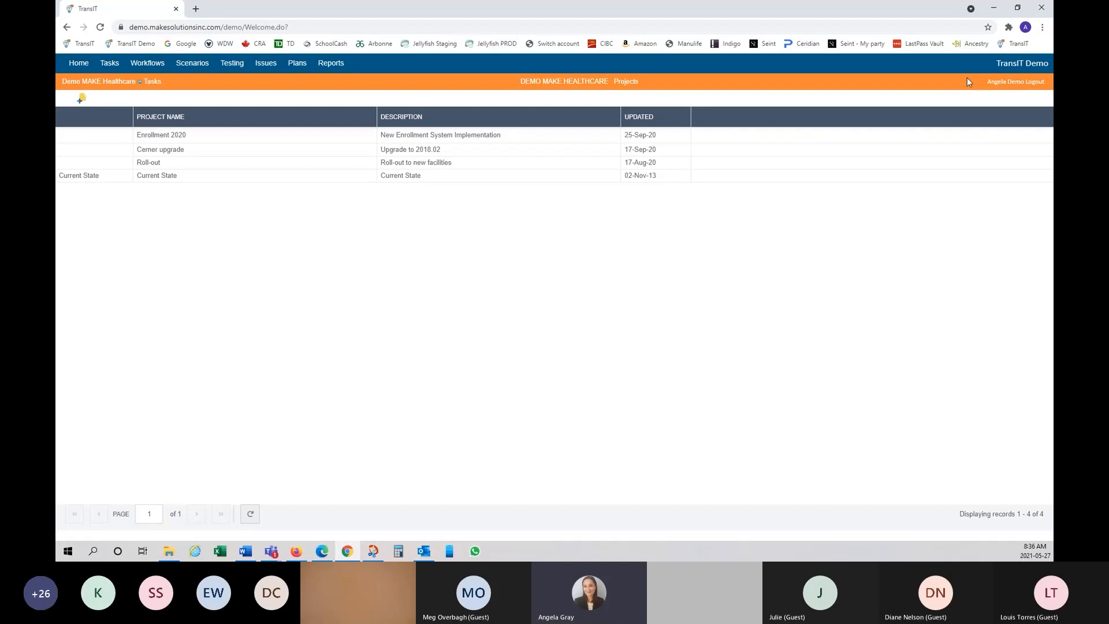
Step: Open User Settings from the user name link in the orange header bar
click(999, 83)
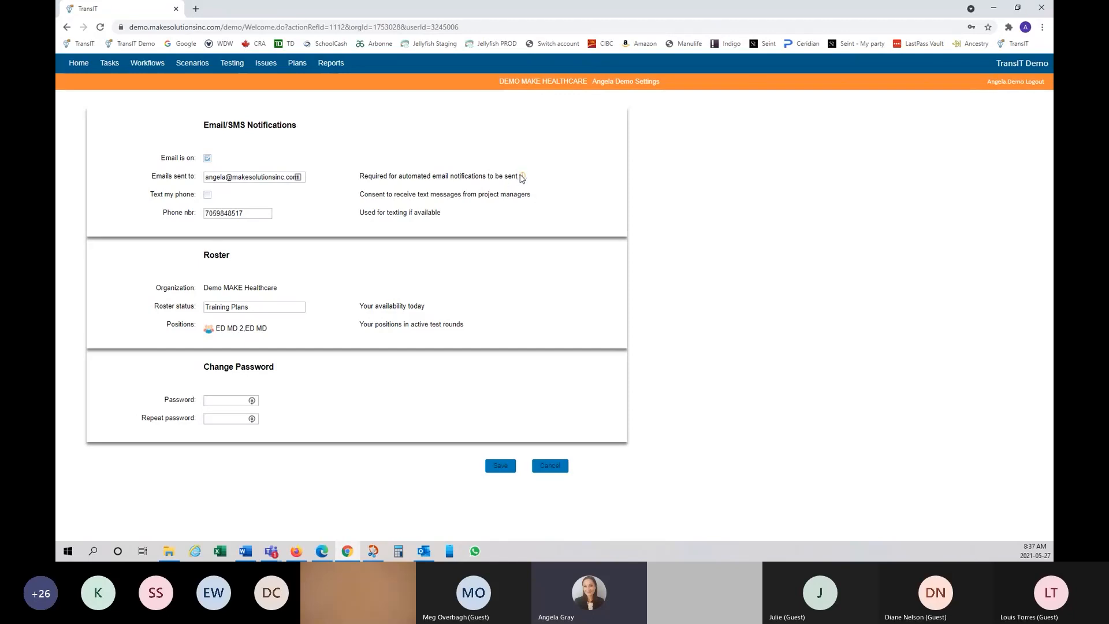
mouse_move(523, 178)
Step: Change the roster status from 'Training Plans' to 'Training Testing'
click(274, 306)
key(BackSpace)
key(BackSpace)
key(BackSpace)
text(Testing)
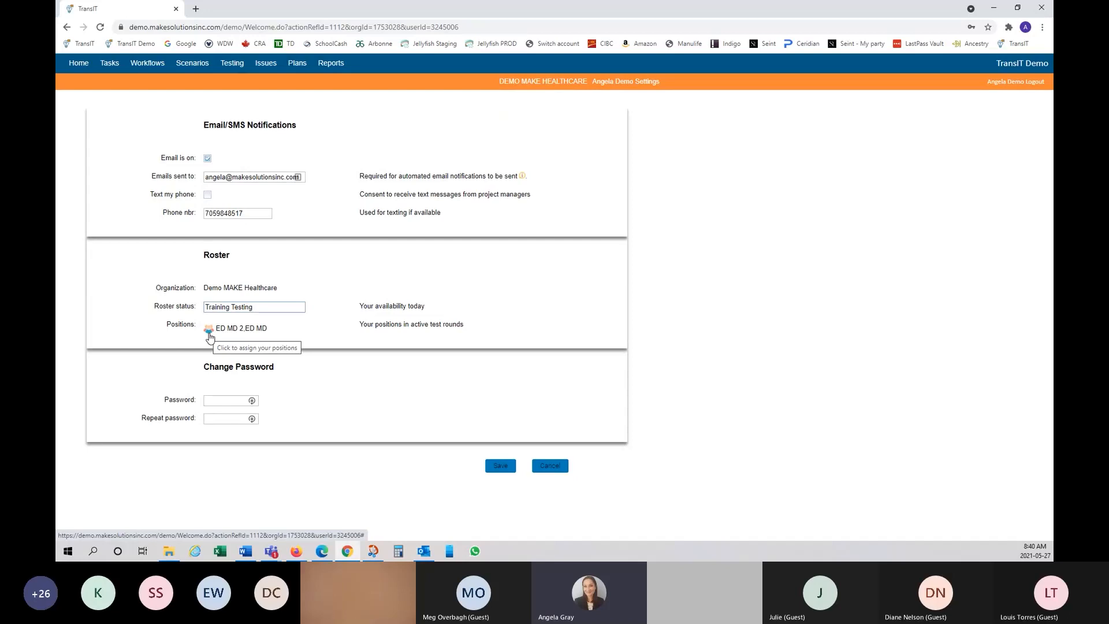
Step: Search positions for 'ED RN', assign ED RN and ED RN 2, and save
click(208, 334)
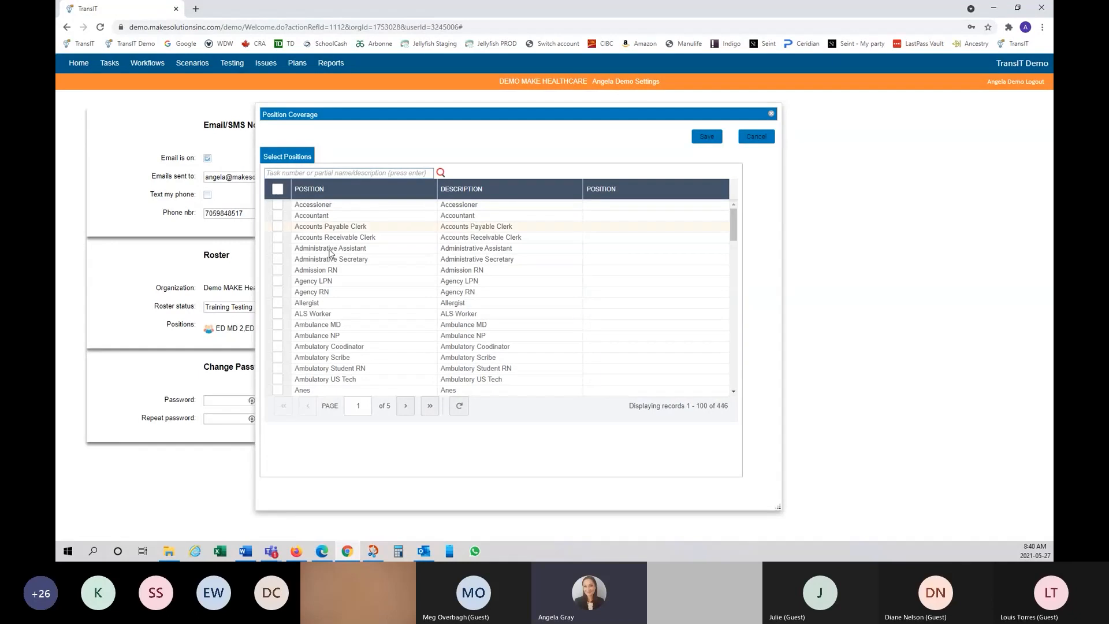
drag(734, 223, 684, 201)
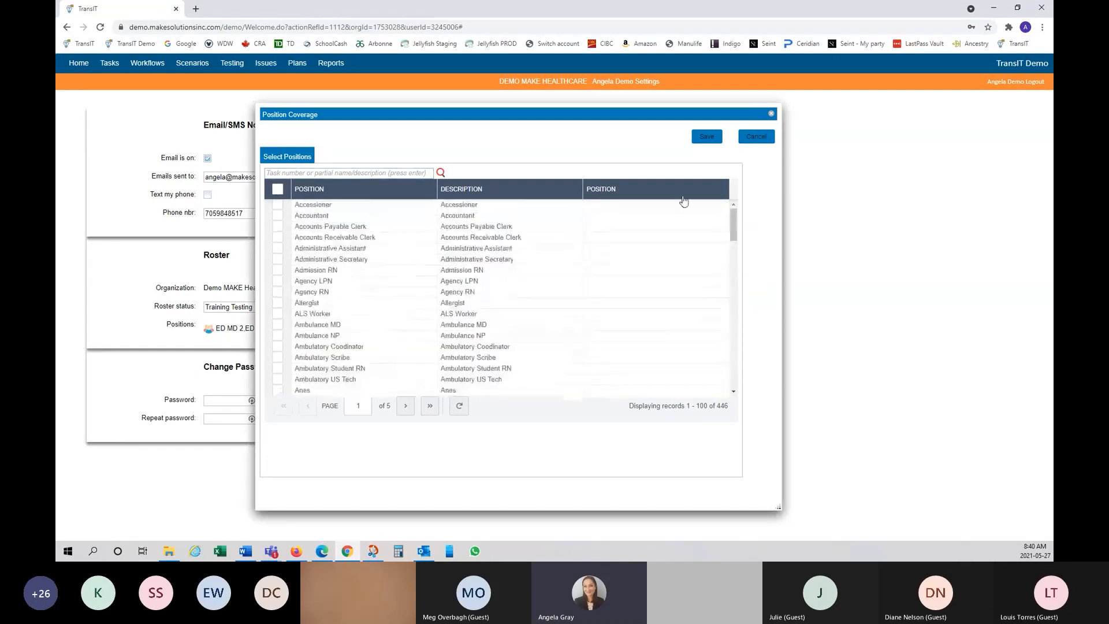
click(400, 173)
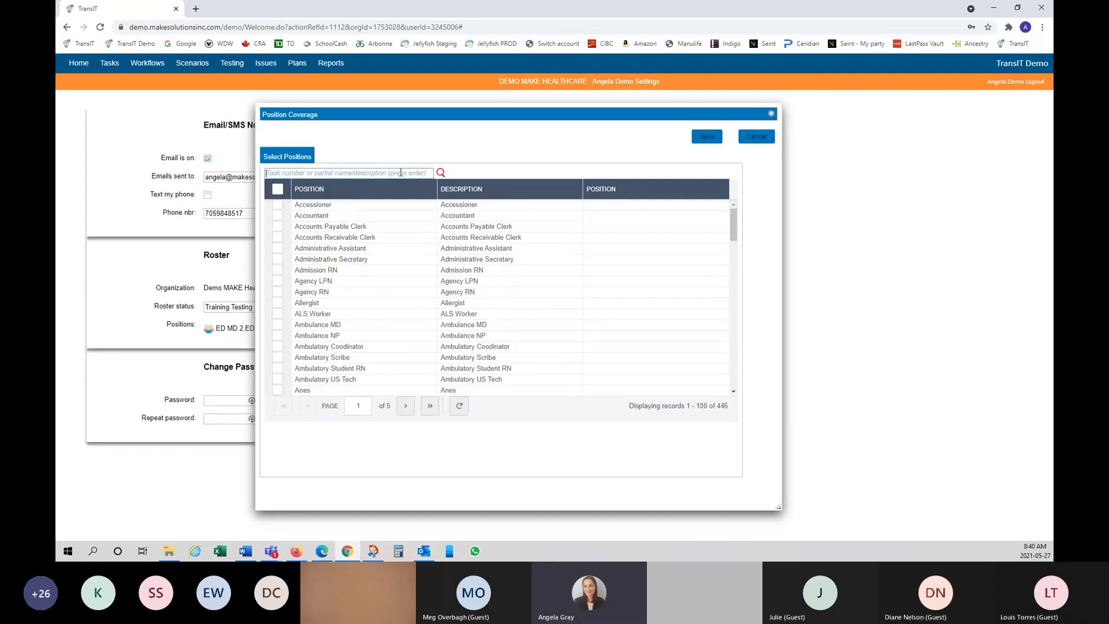
text(ED RN)
key(Return)
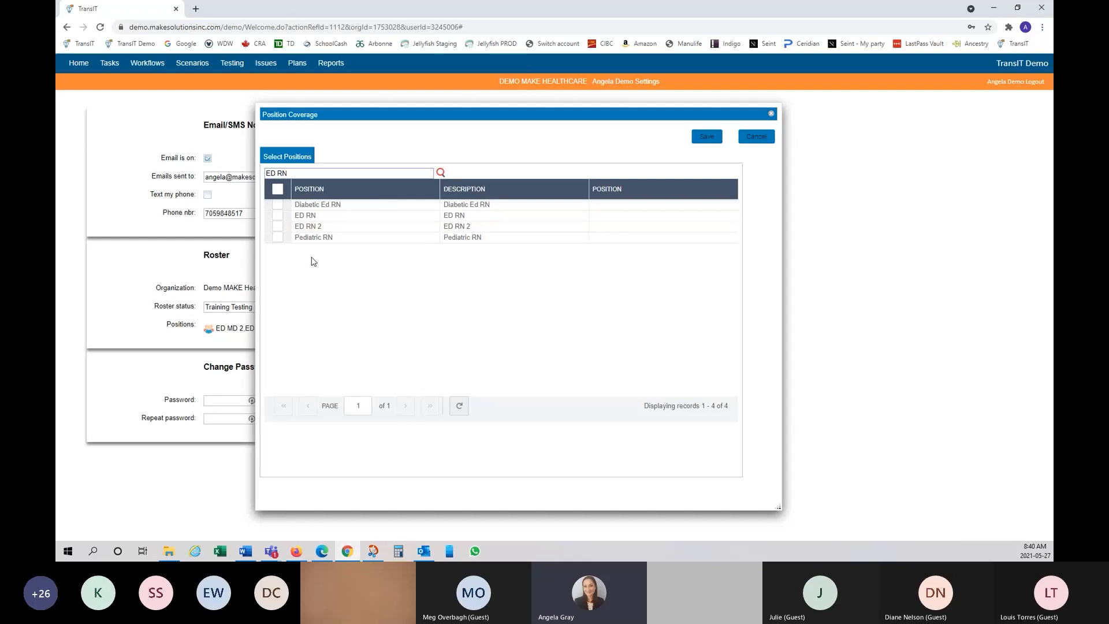
click(278, 217)
click(279, 228)
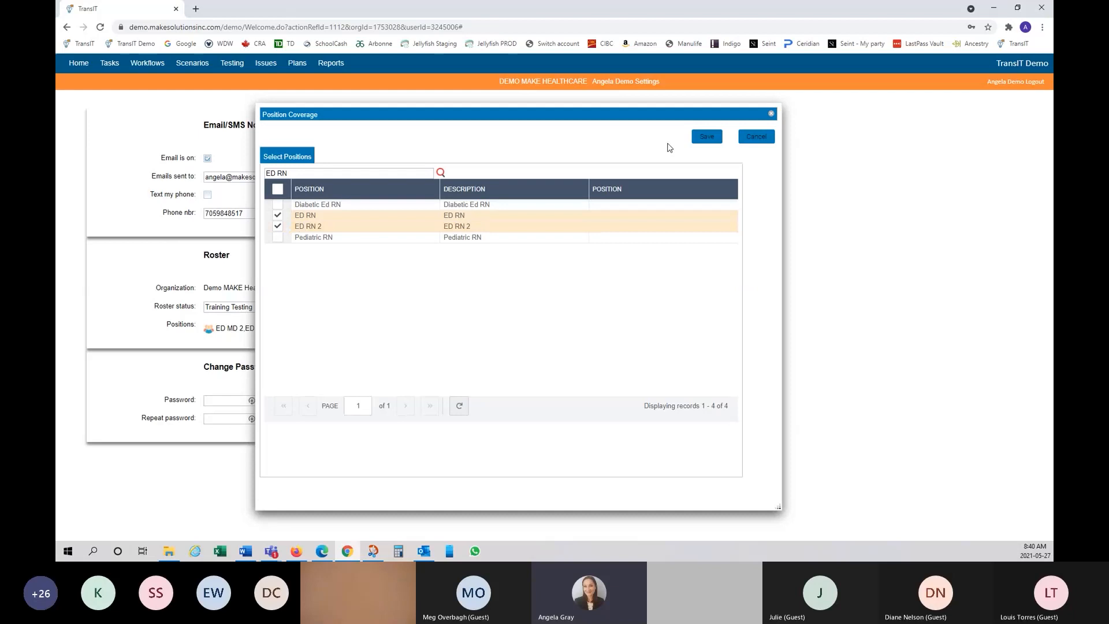
click(707, 142)
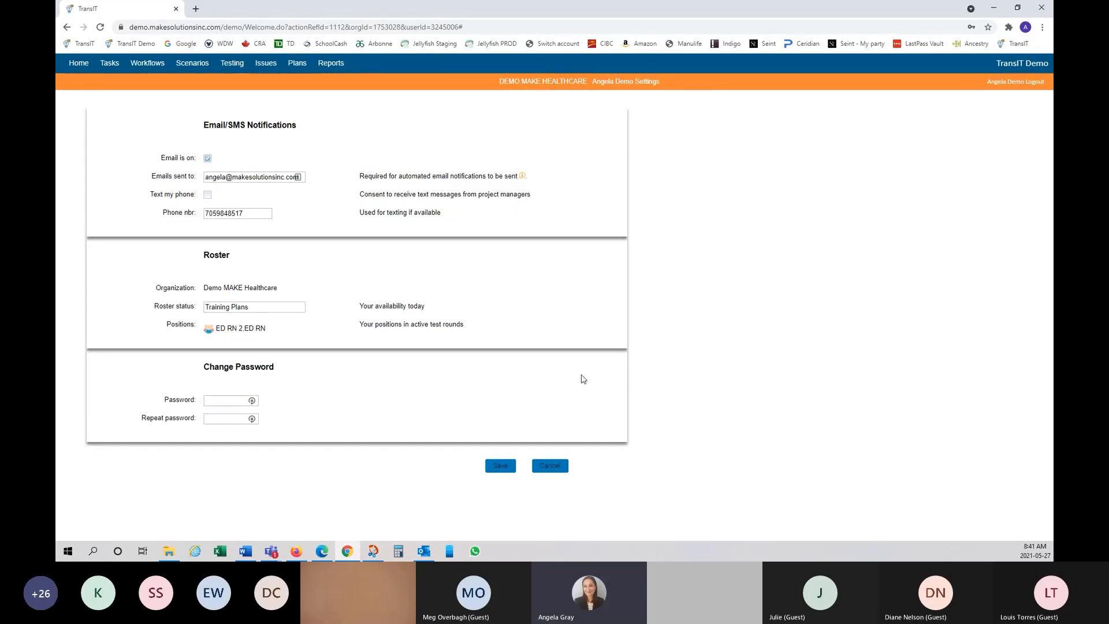
Step: Save, then cancel out of the settings page and return Home
click(503, 469)
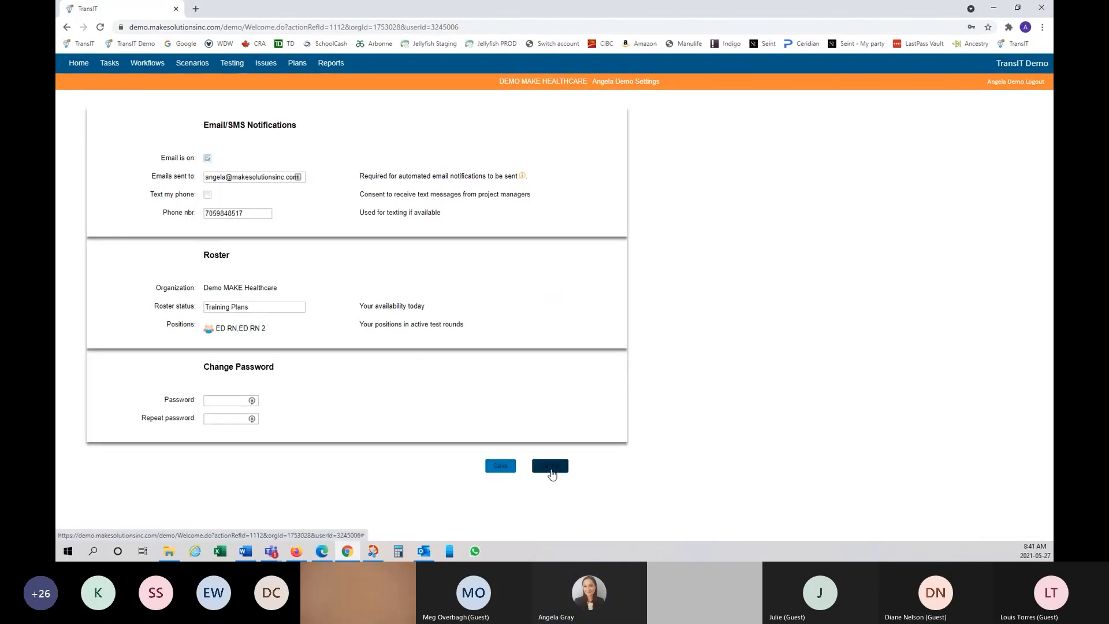
click(550, 467)
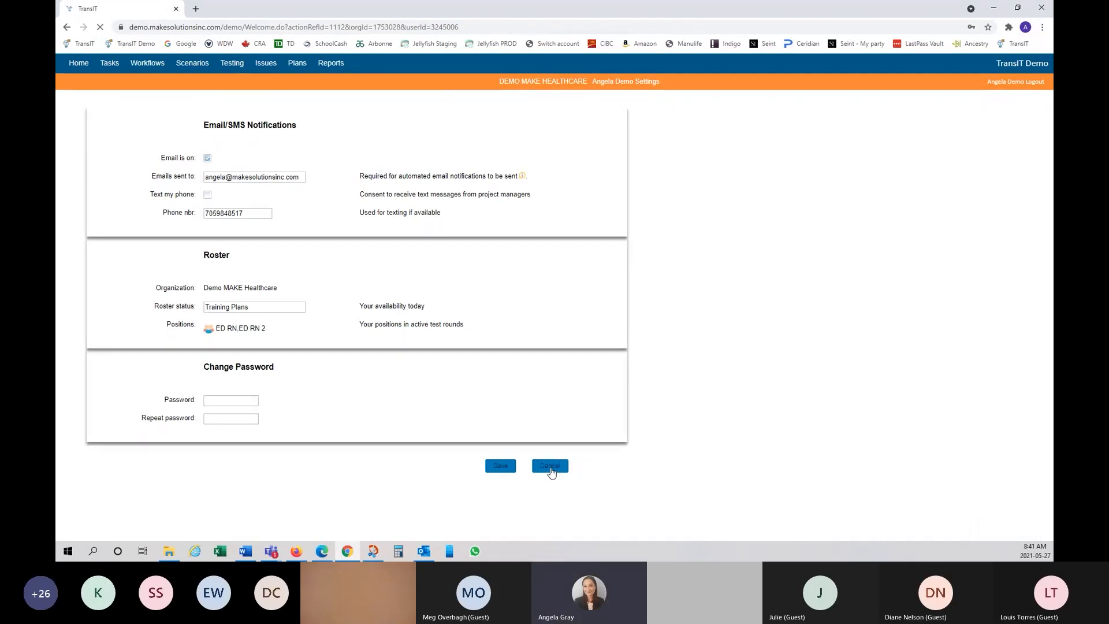
click(80, 63)
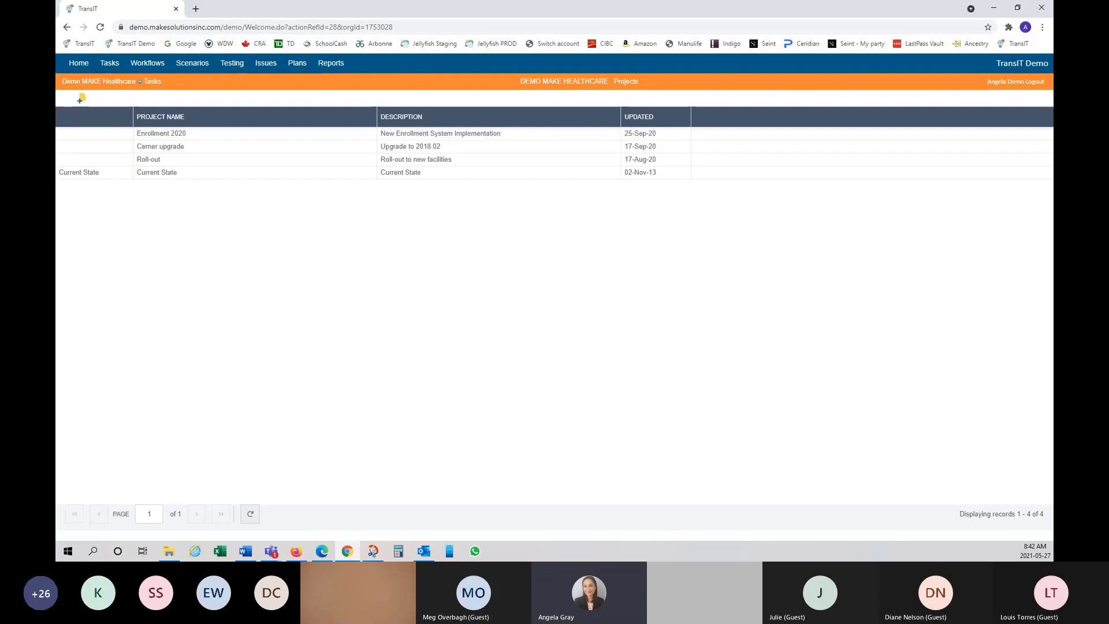
Step: Switch windows with Alt+Tab to the Home page's four-project list
key(alt+Tab)
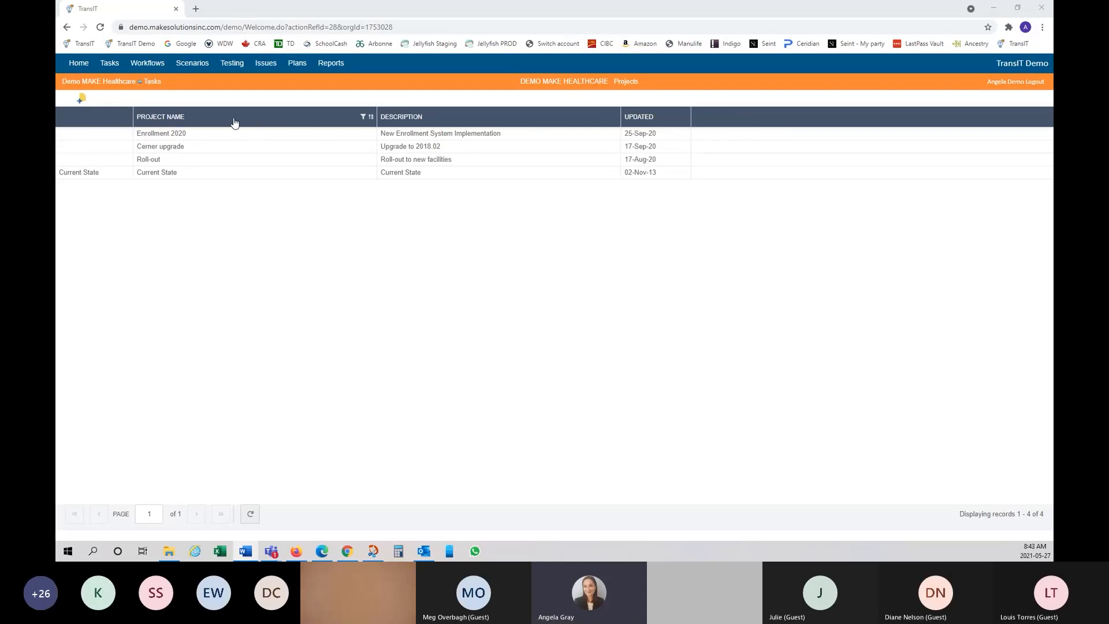
right_click(308, 124)
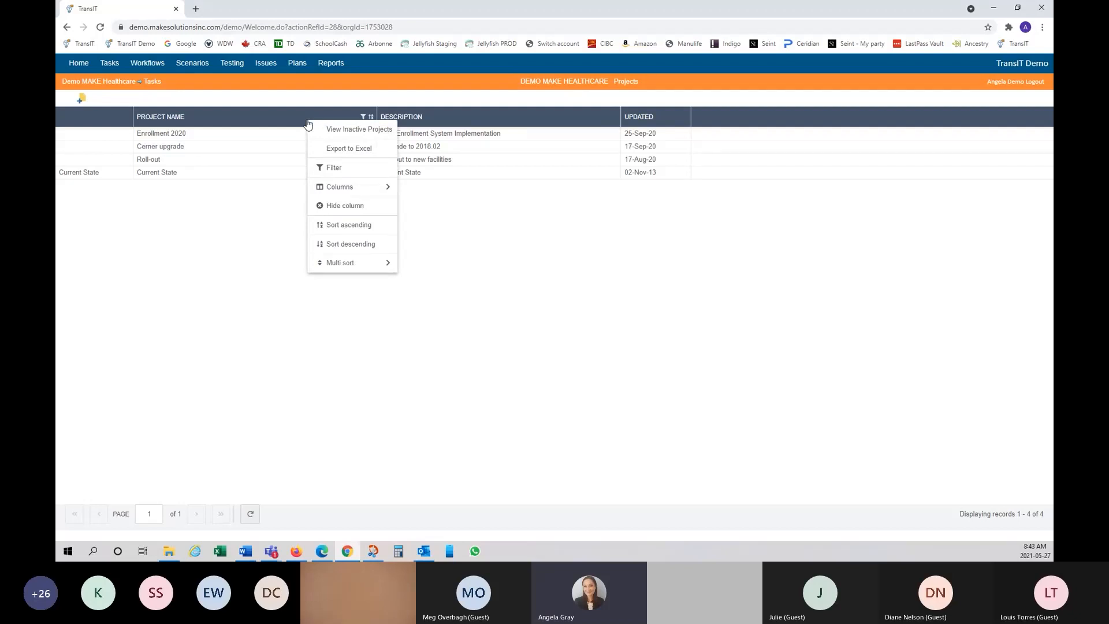
click(179, 235)
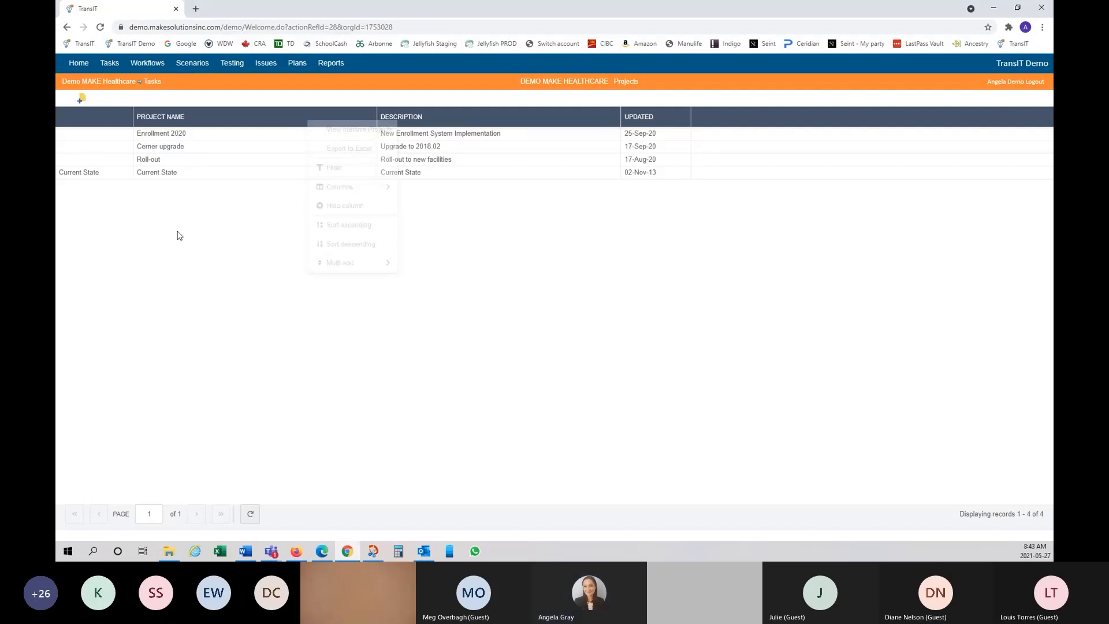
right_click(227, 139)
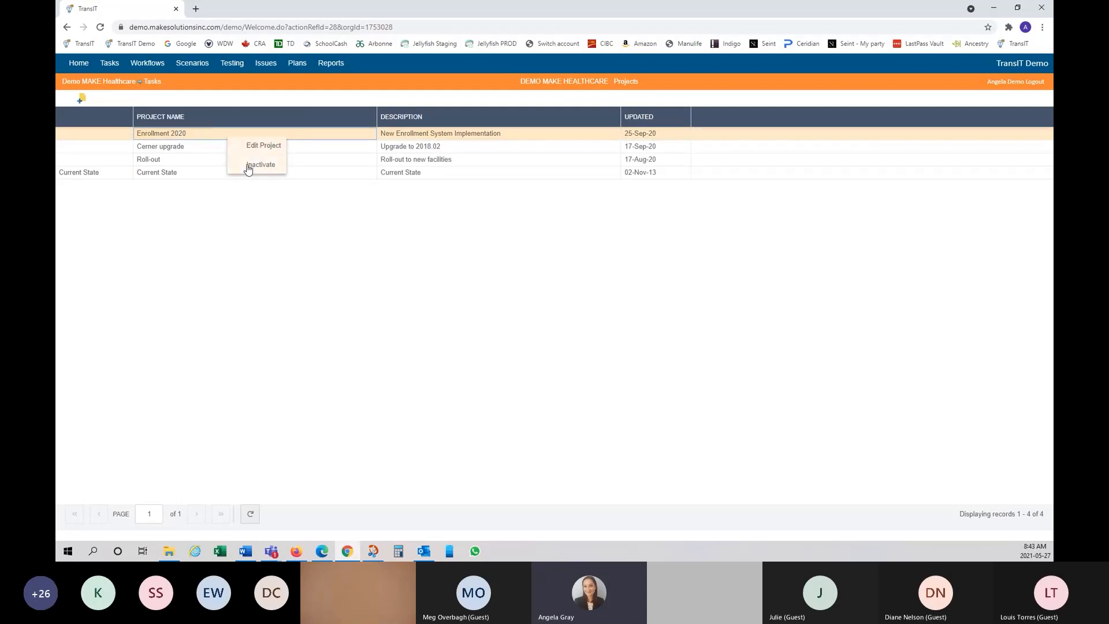
click(263, 252)
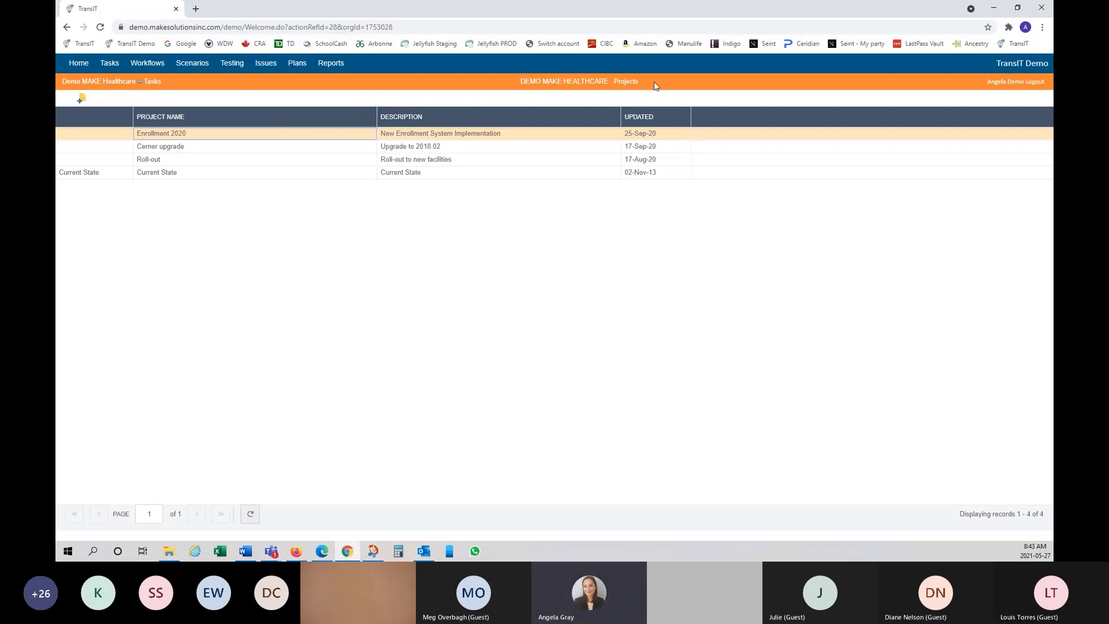
Step: Create project 'Testing 5.0', copying its name into the Description, and save it
mouse_move(651, 135)
mouse_move(616, 174)
click(83, 101)
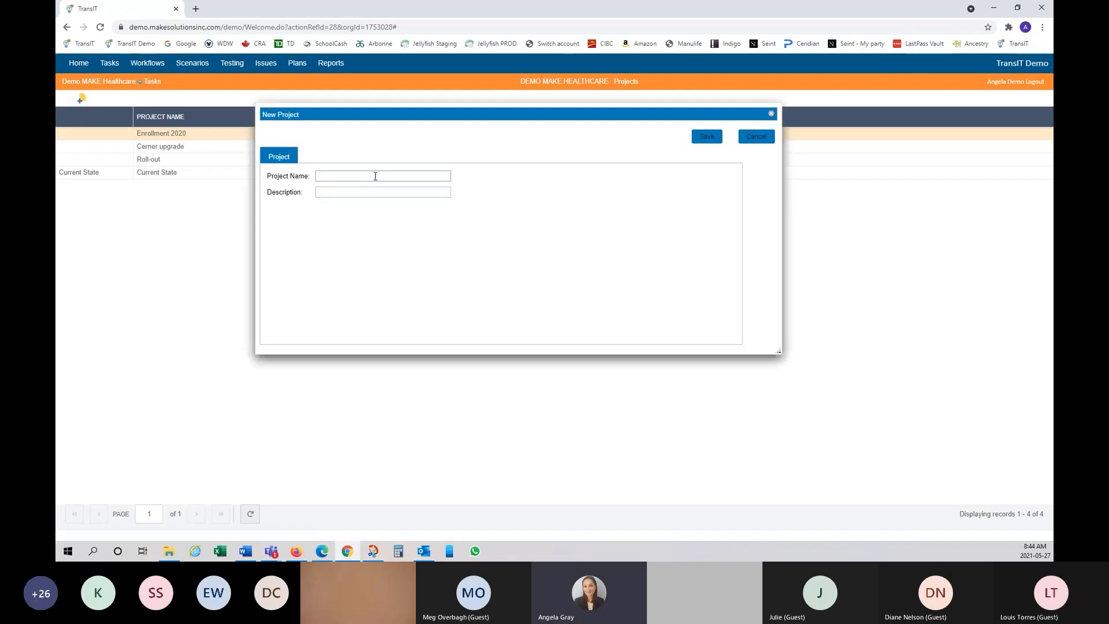
text(Testing)
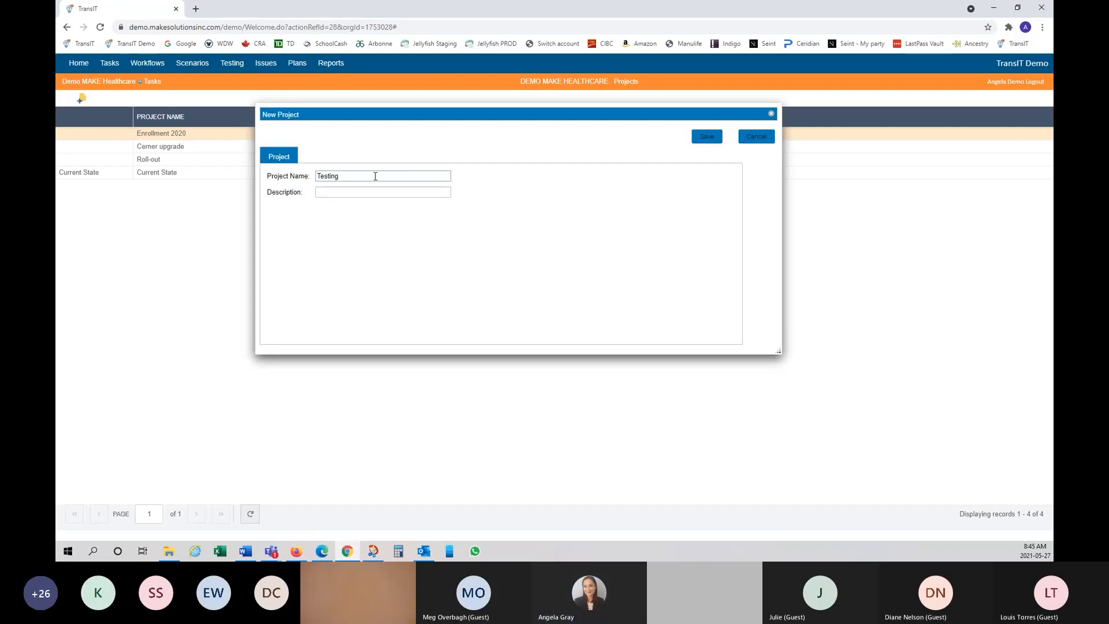
text( 5.0)
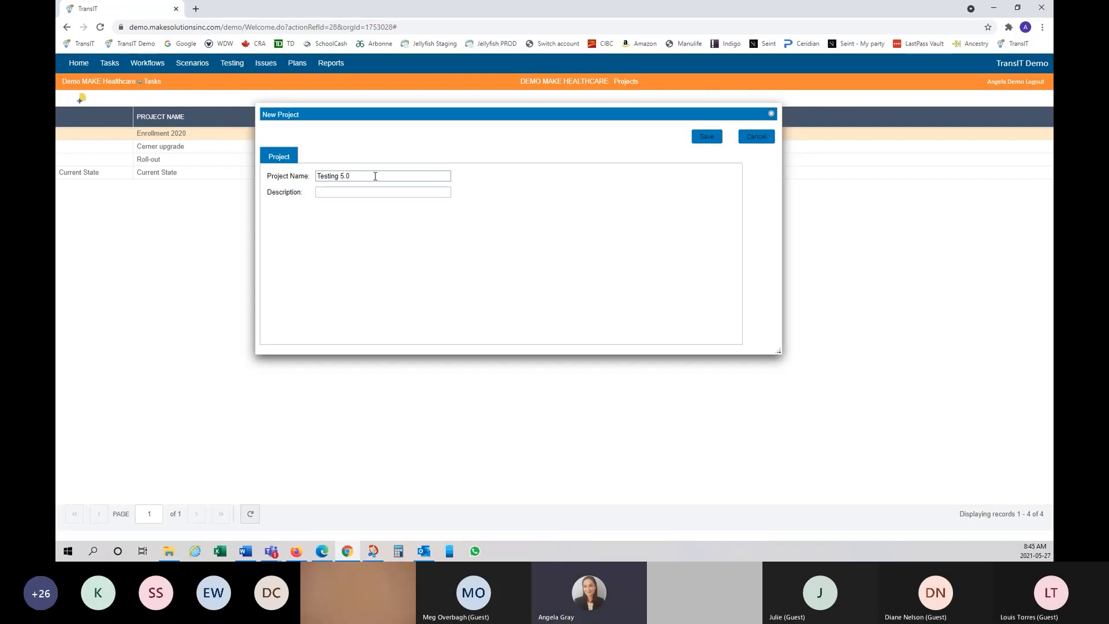
key(ctrl+a)
key(ctrl+c)
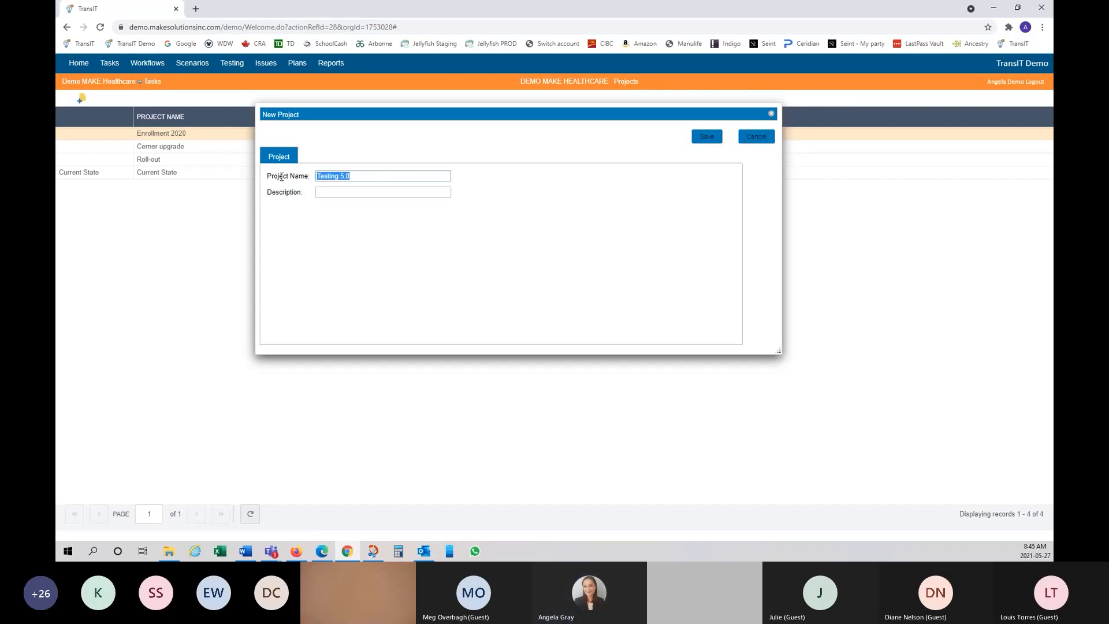
click(354, 192)
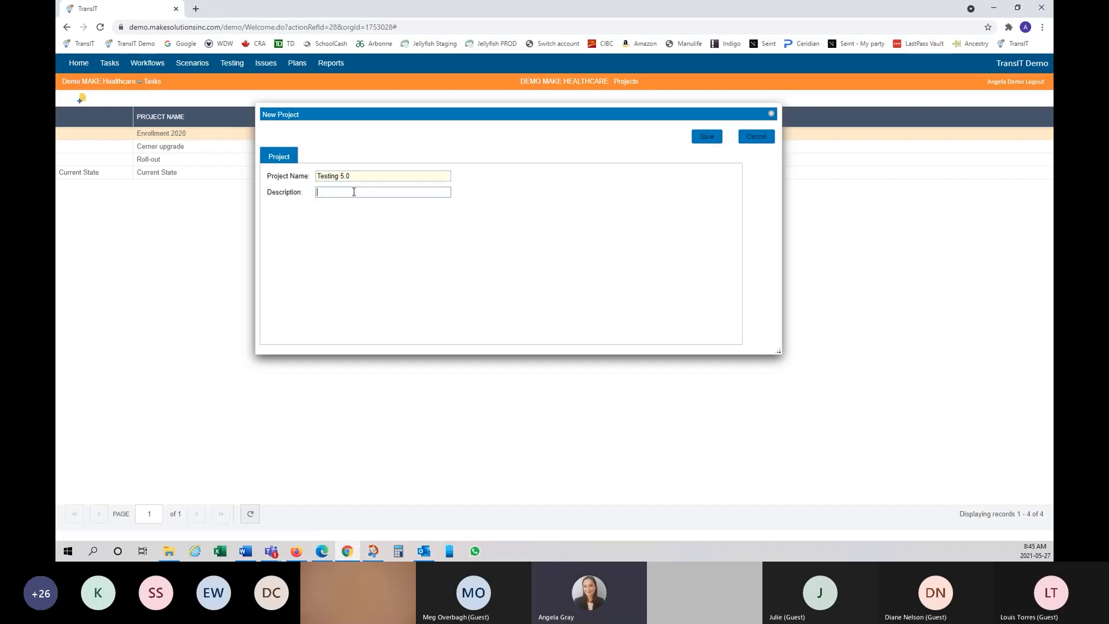
key(ctrl+v)
click(708, 140)
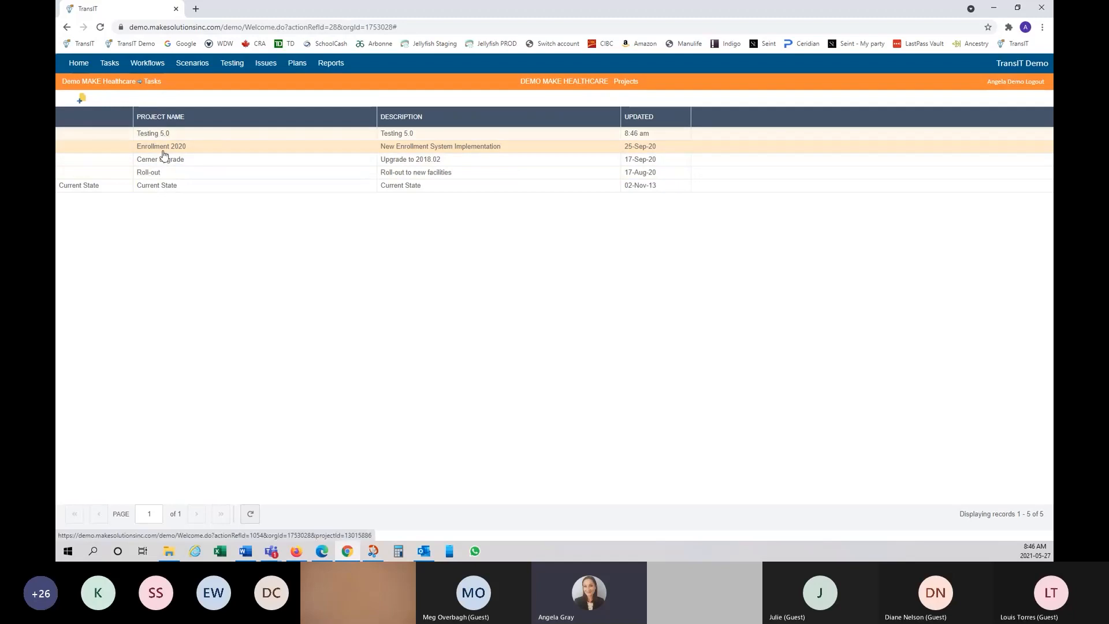
Step: Open Current State's tasks and select the five SMS Message tasks plus Tracking Shell, View
click(169, 192)
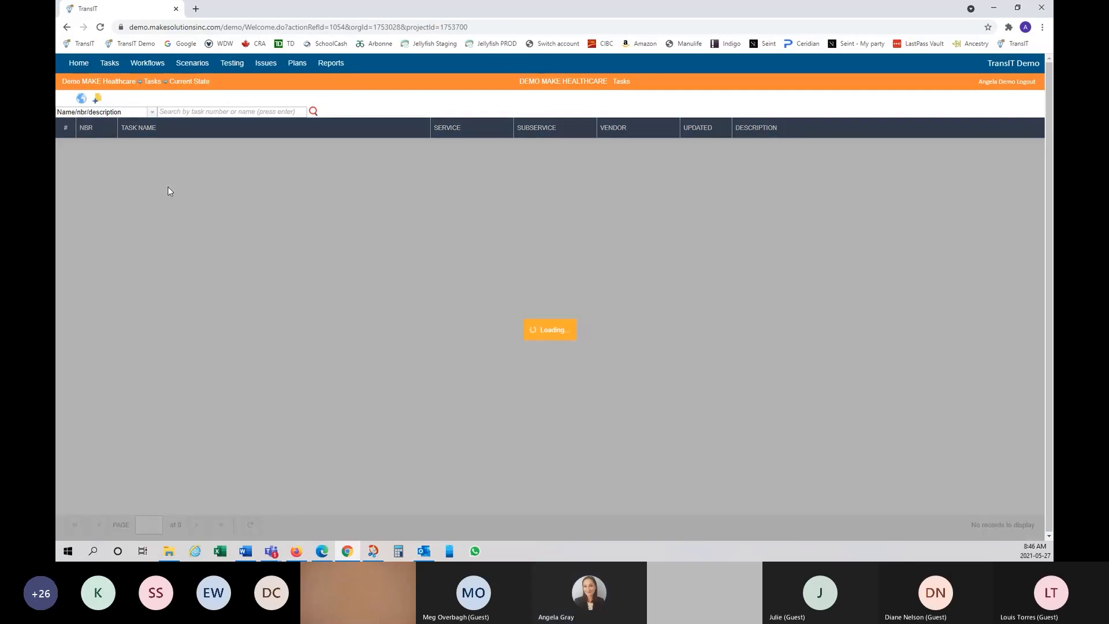
scroll(241, 312, down, 3)
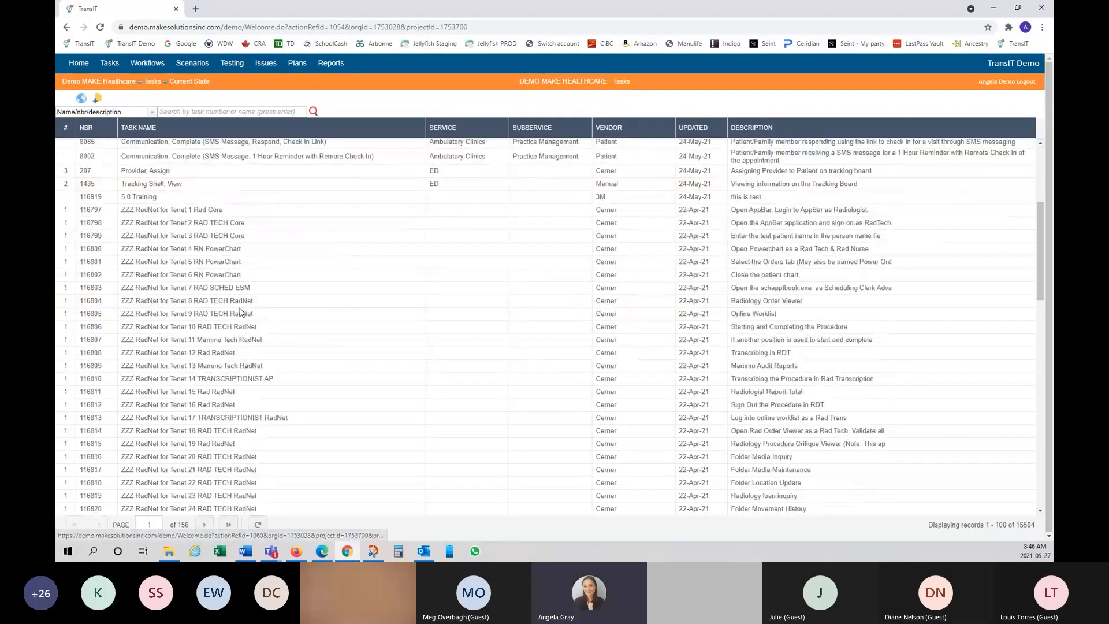
scroll(240, 312, down, 19)
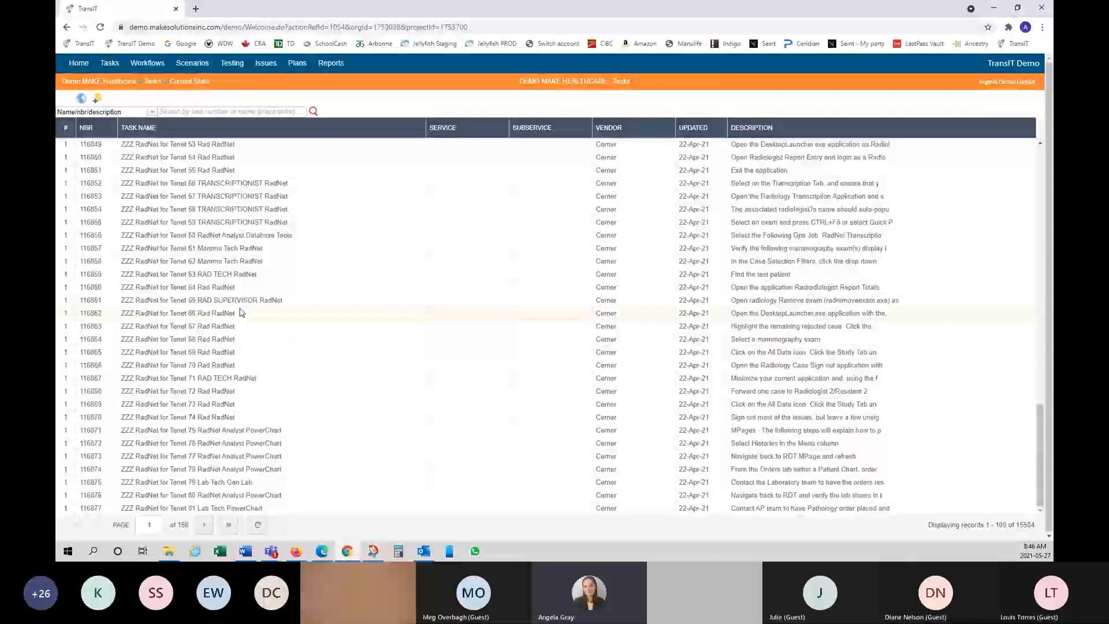
scroll(238, 266, up, 20)
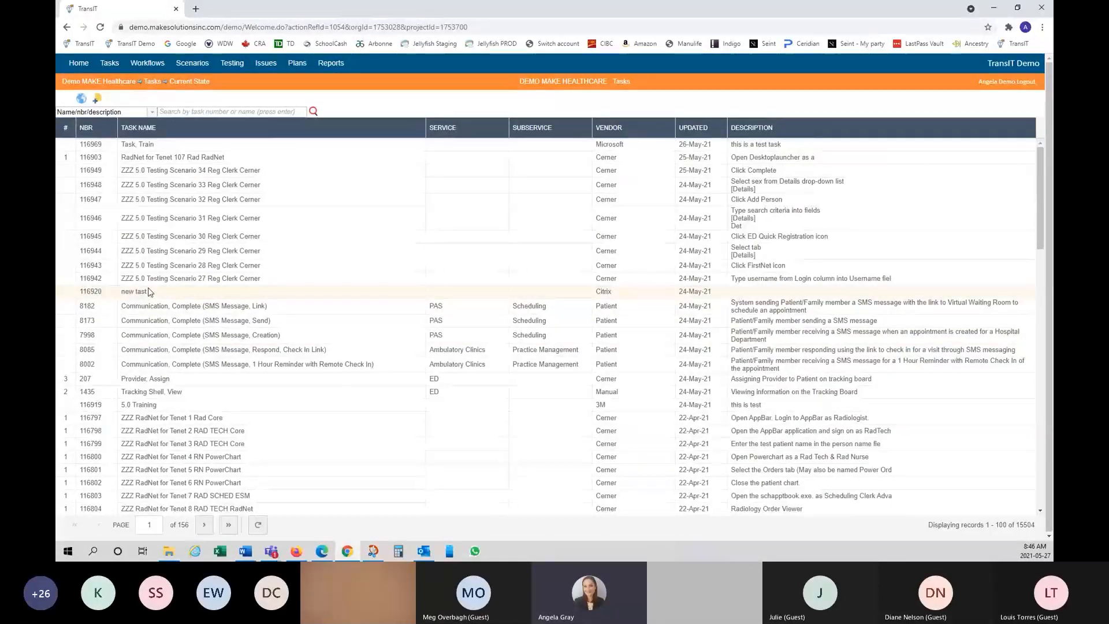
click(376, 312)
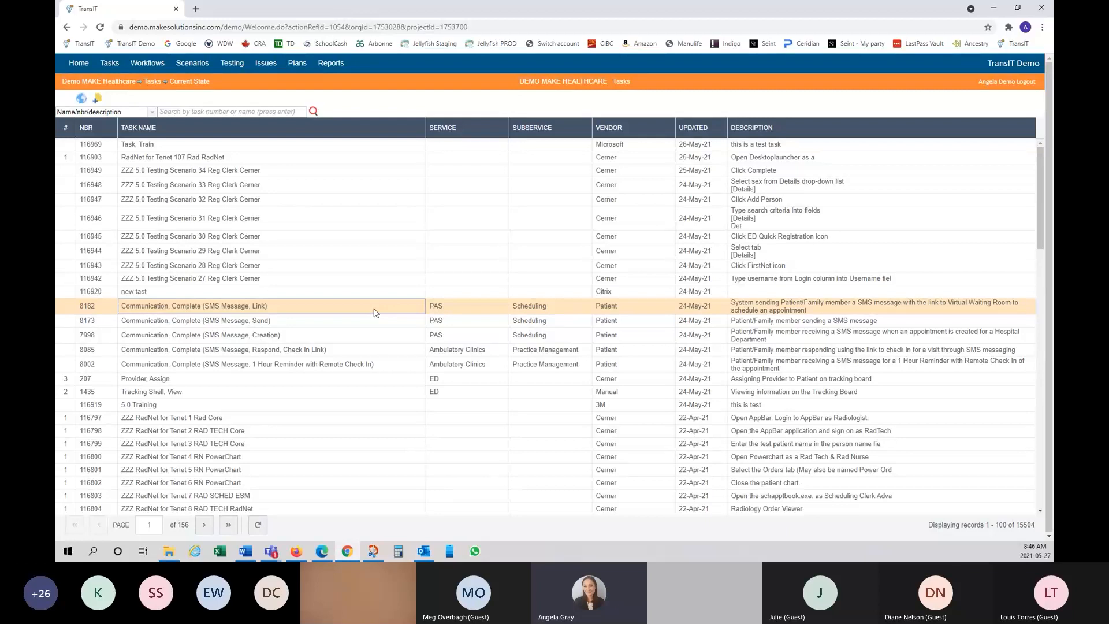
shift+click(399, 369)
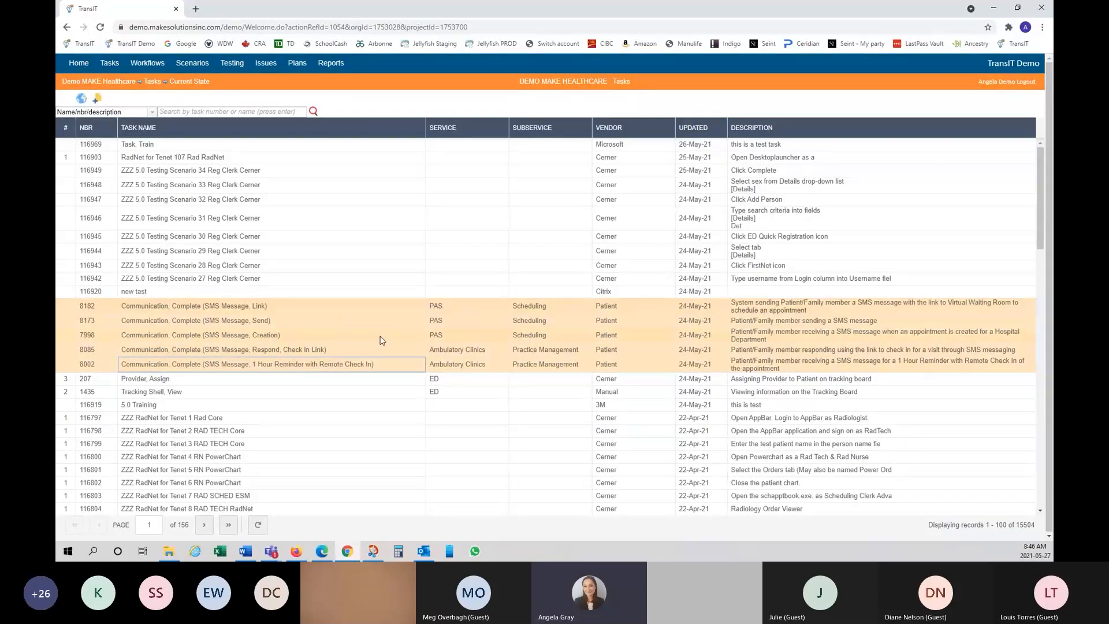
ctrl+click(361, 394)
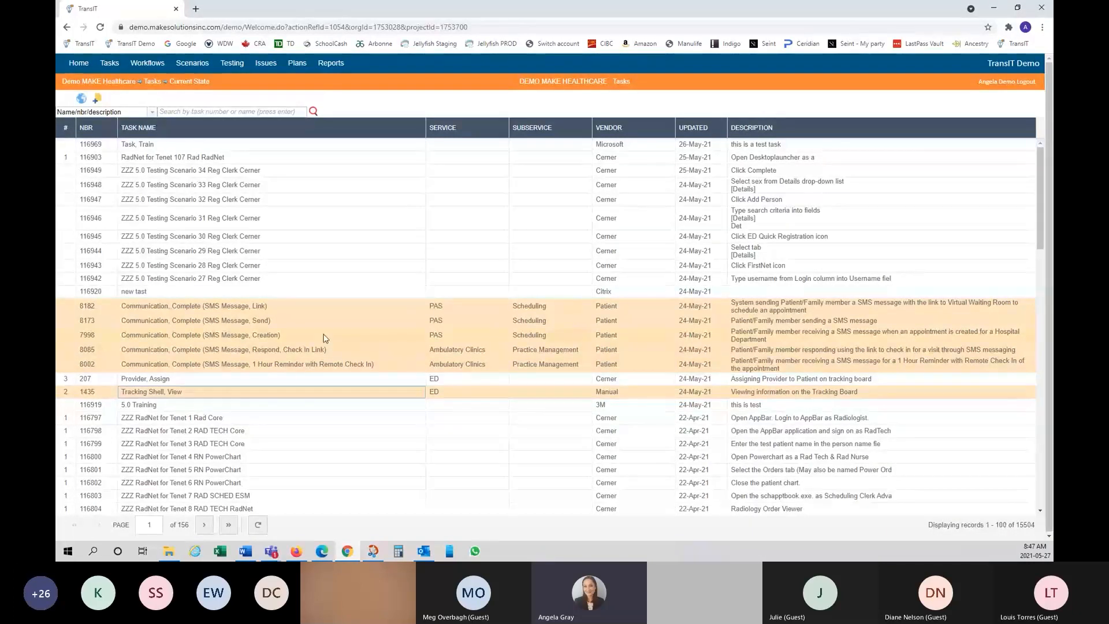
Step: Copy the six selected tasks from the context menu and go back to Projects
click(345, 323)
right_click(345, 325)
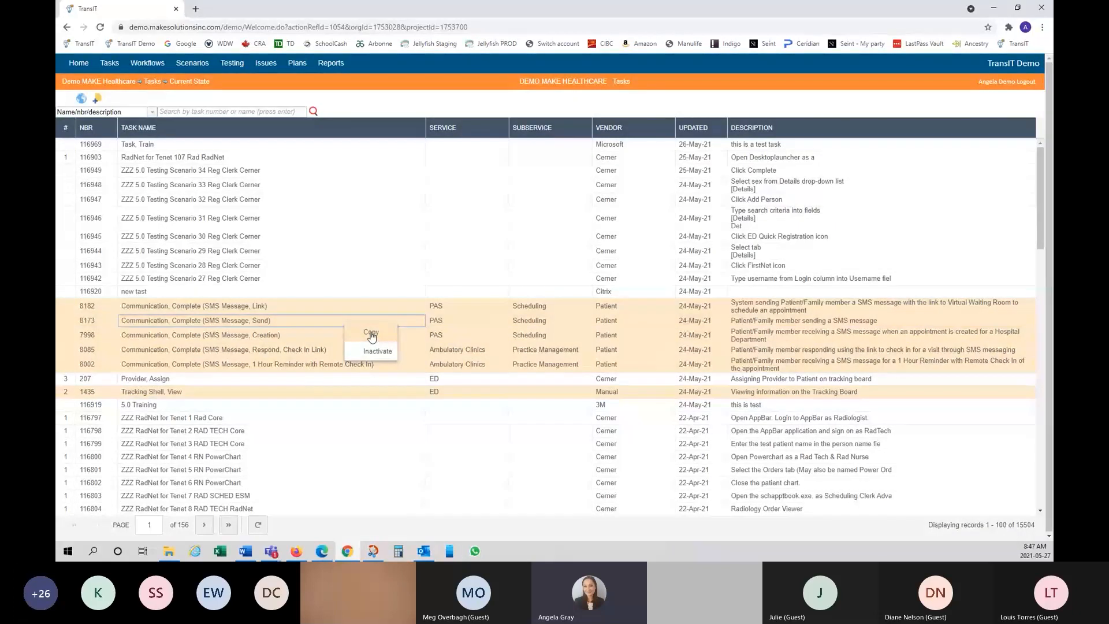
click(371, 334)
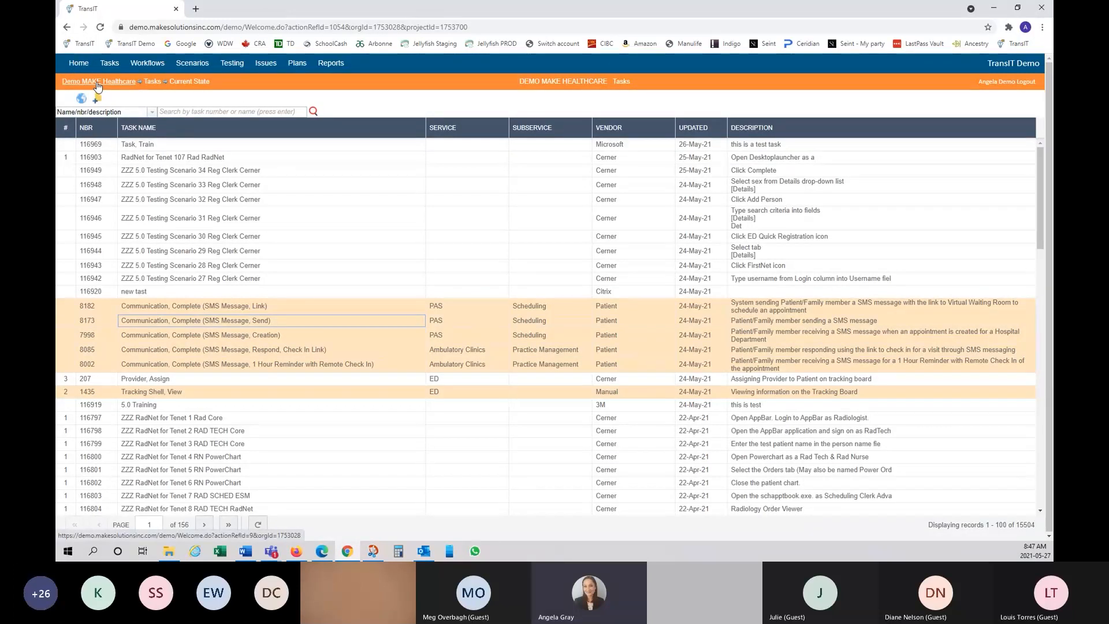
click(67, 28)
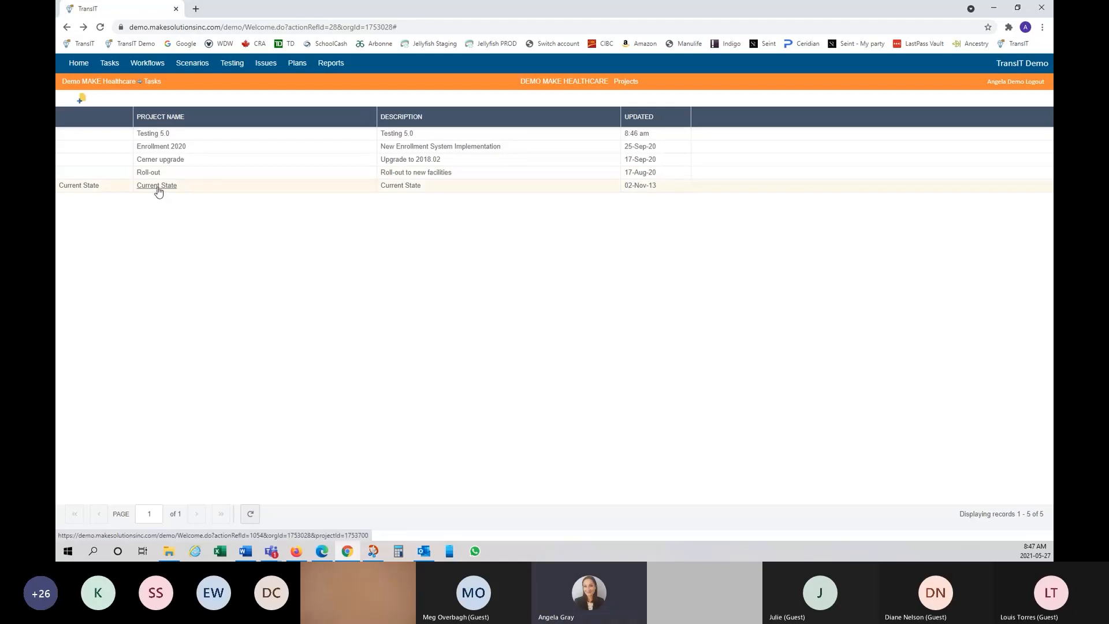
Step: Paste the six copied Tracking Shell and SMS Message tasks into the Testing 5.0 project
click(153, 135)
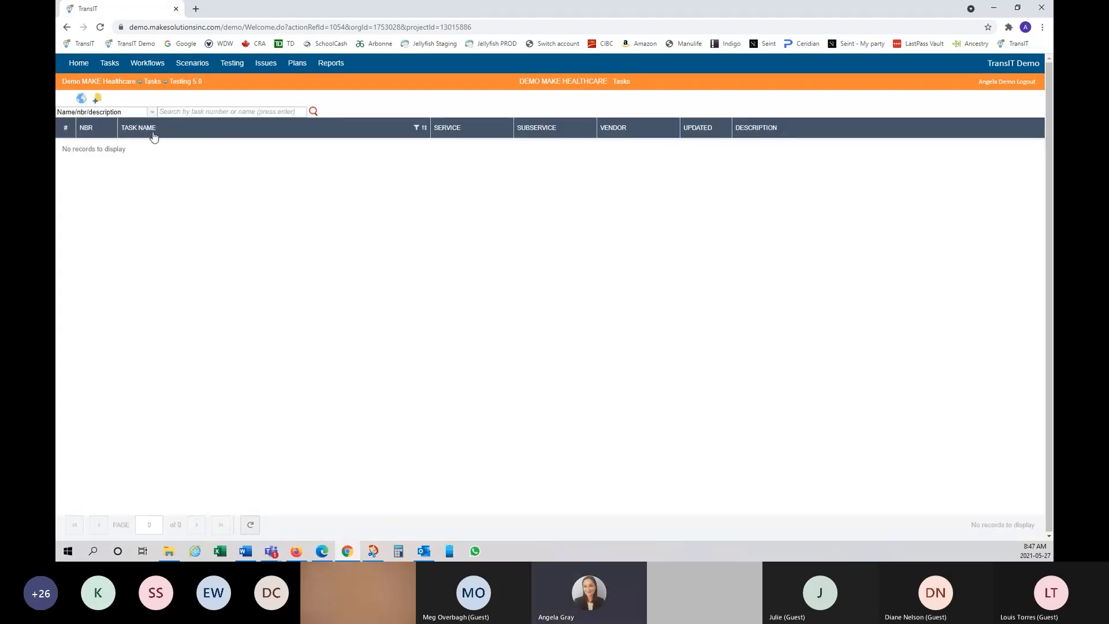
right_click(199, 132)
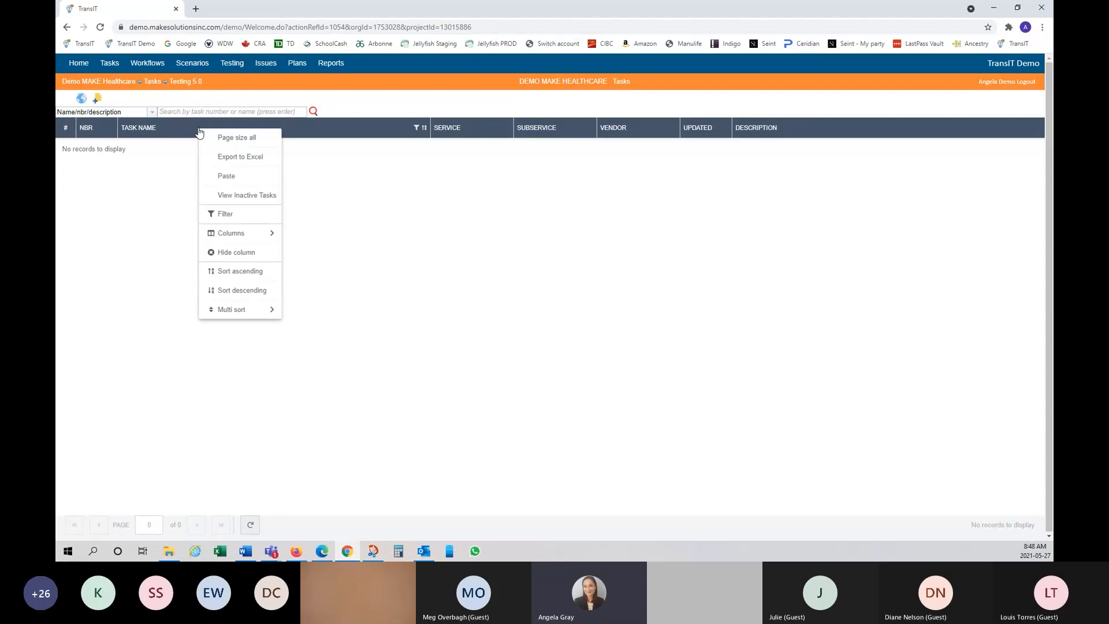
click(227, 176)
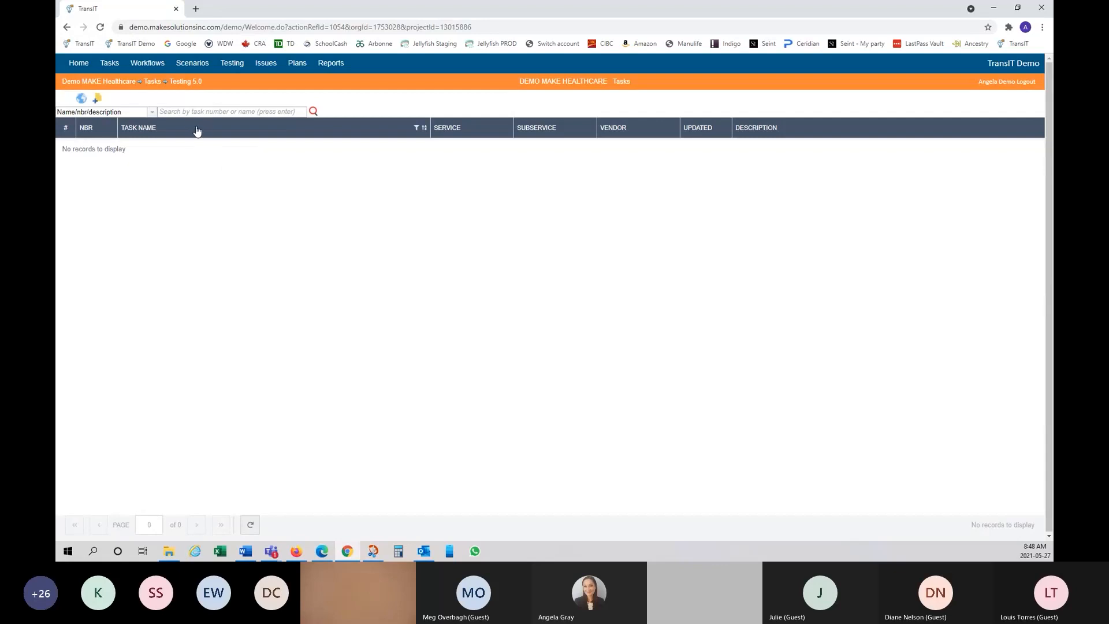
right_click(195, 131)
click(226, 179)
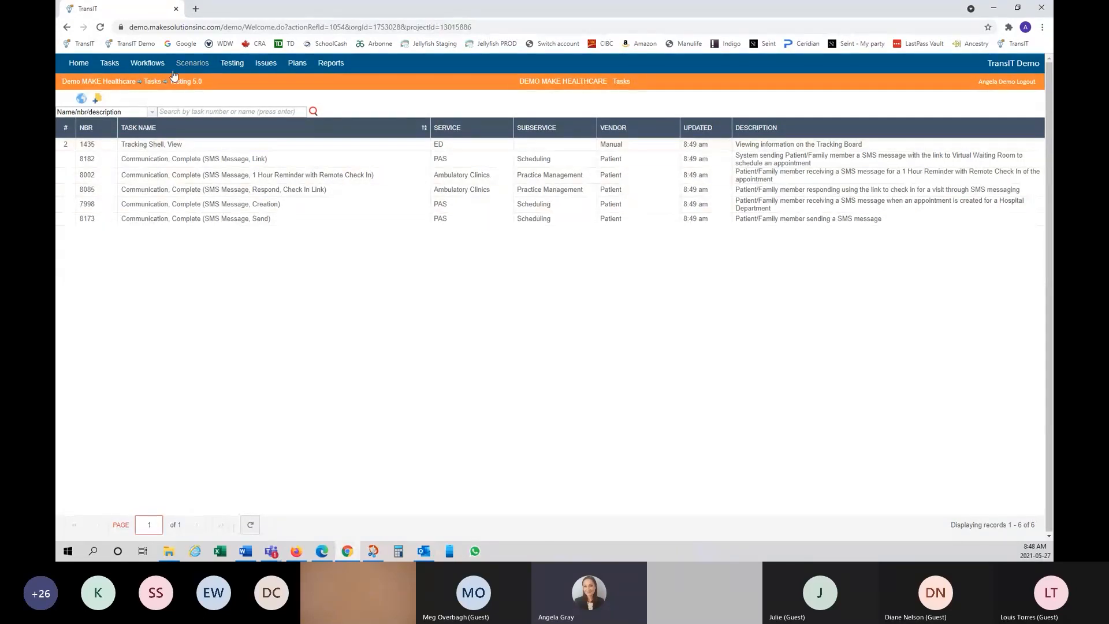
Step: Inactivate the Testing 5.0 project from the Projects list and confirm with OK
click(67, 28)
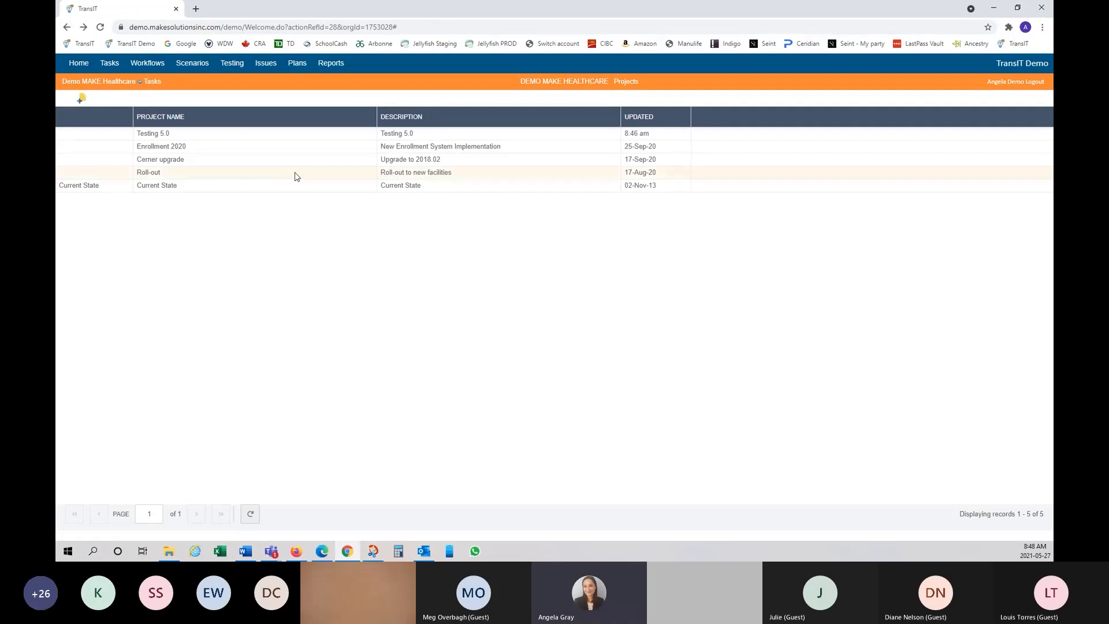
right_click(203, 140)
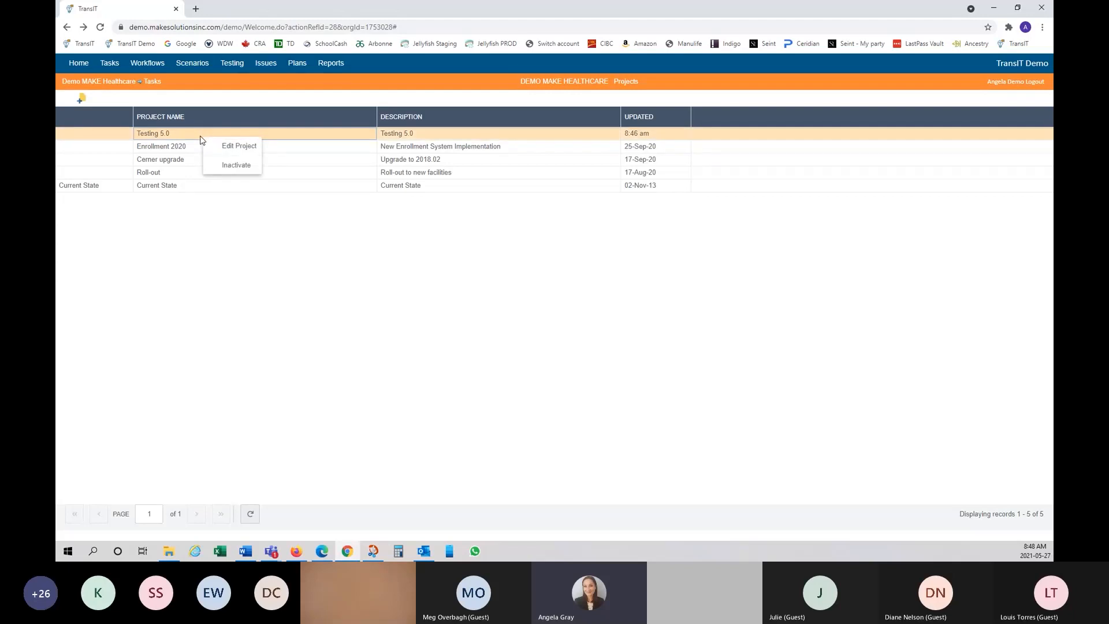
click(246, 170)
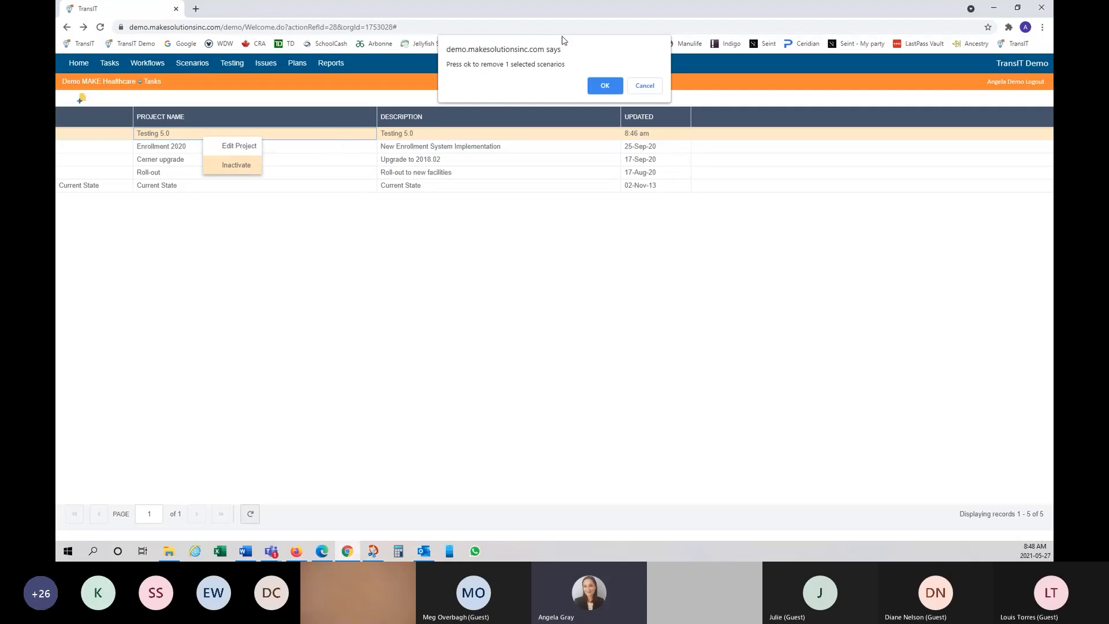
click(605, 86)
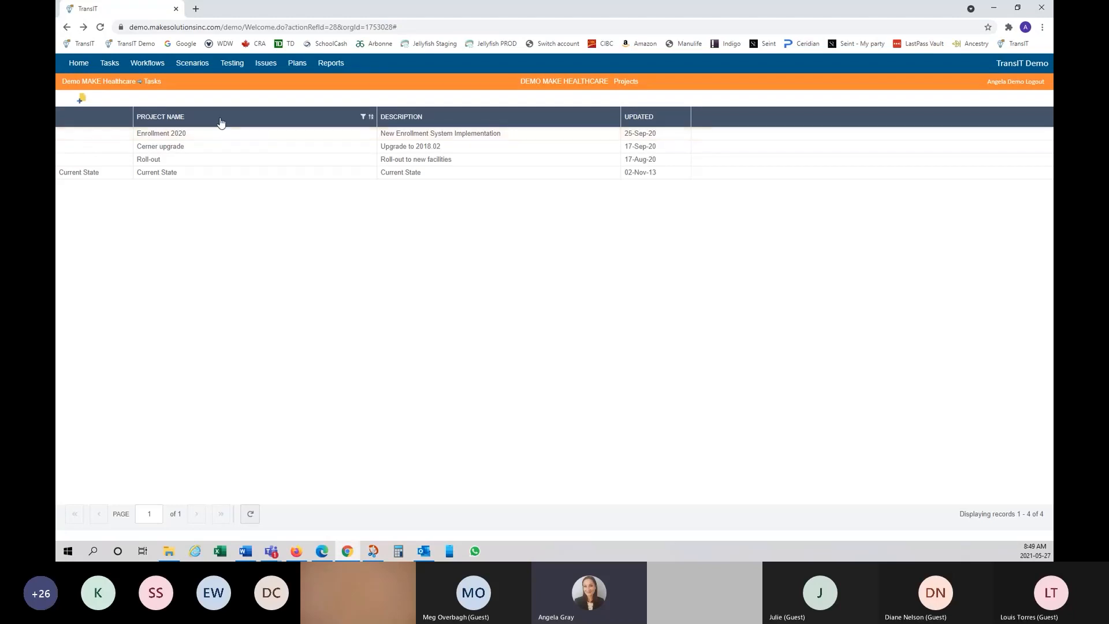
Step: Switch the Projects list to View Inactive Projects
right_click(264, 125)
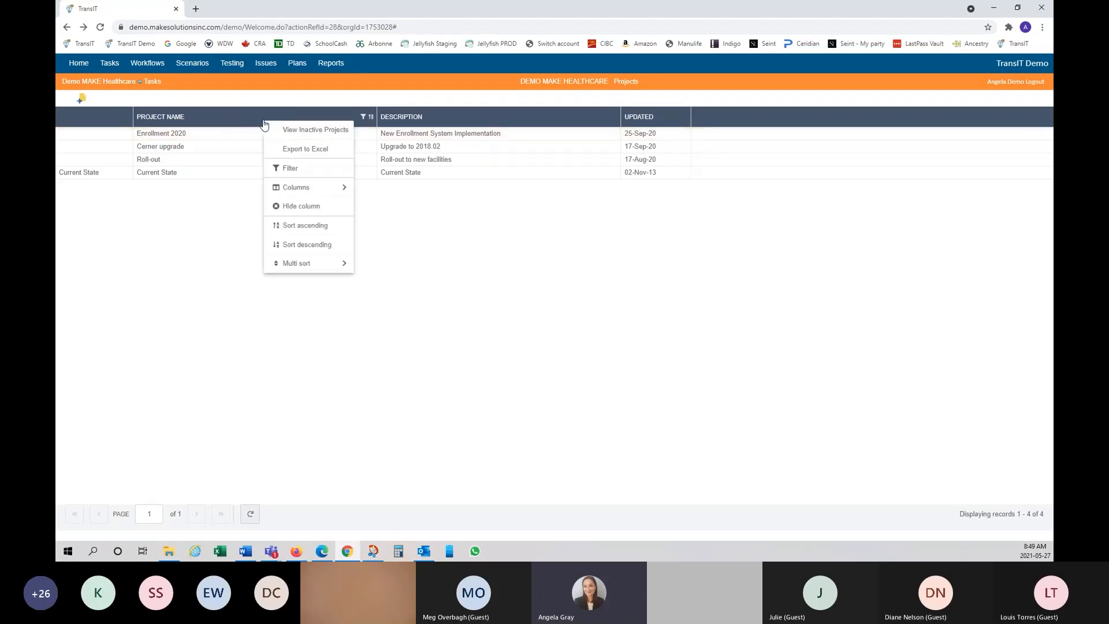
click(334, 133)
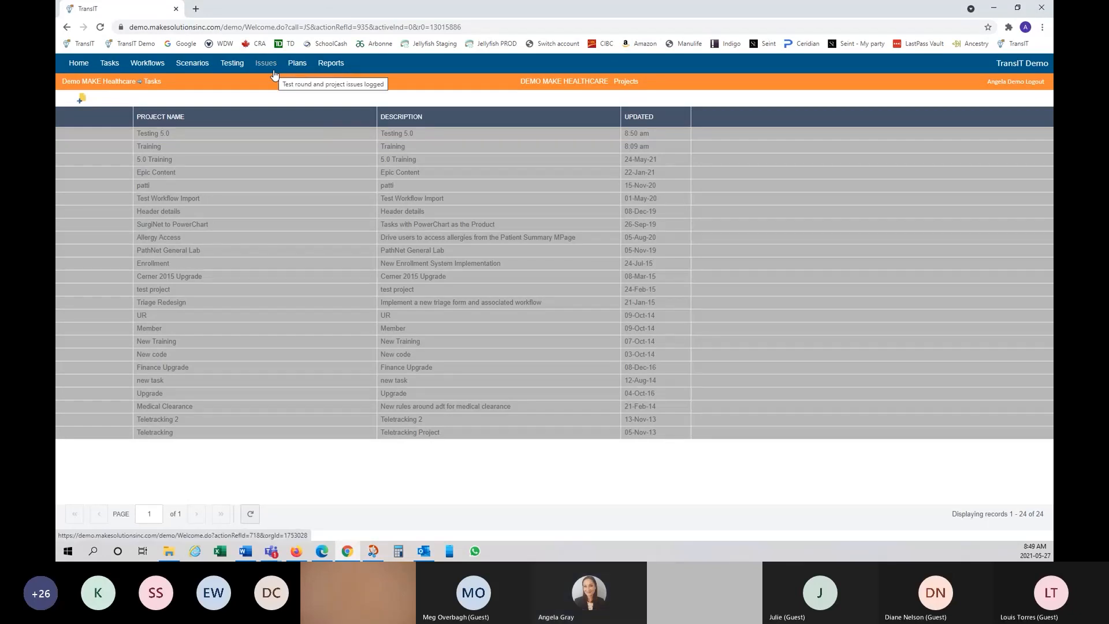
Step: Restore Testing 5.0, then return to the View Active Projects list
right_click(239, 137)
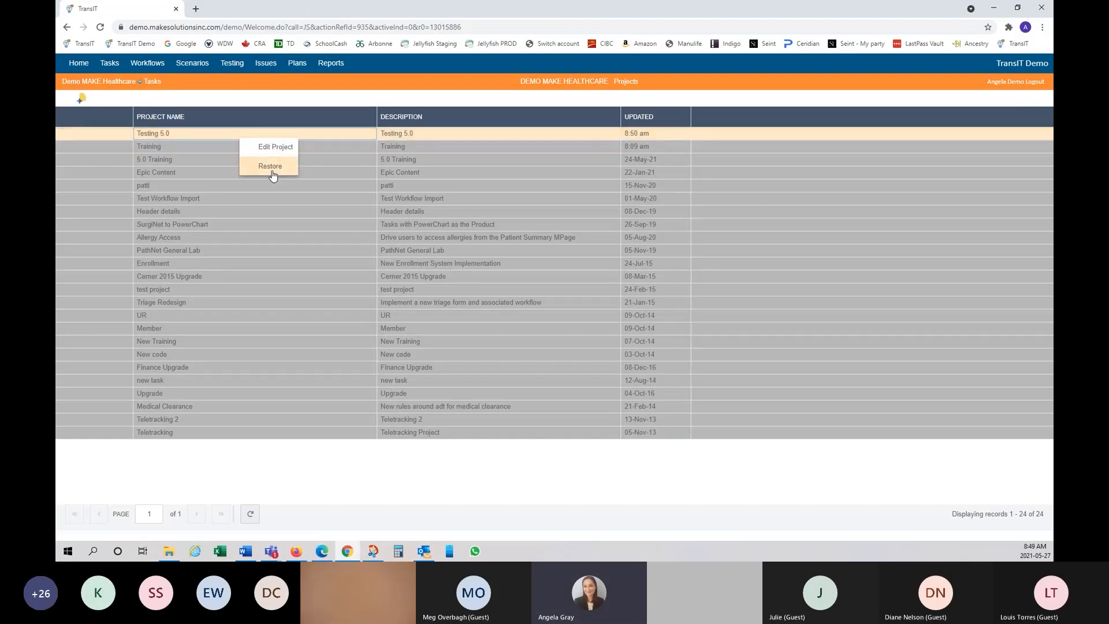
click(272, 171)
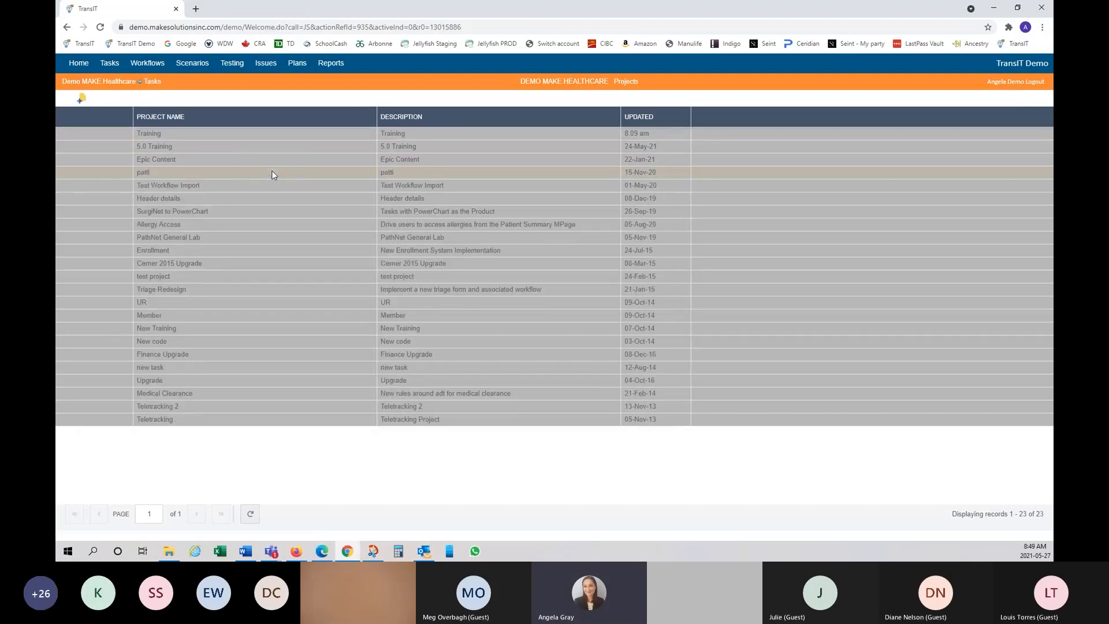
right_click(269, 120)
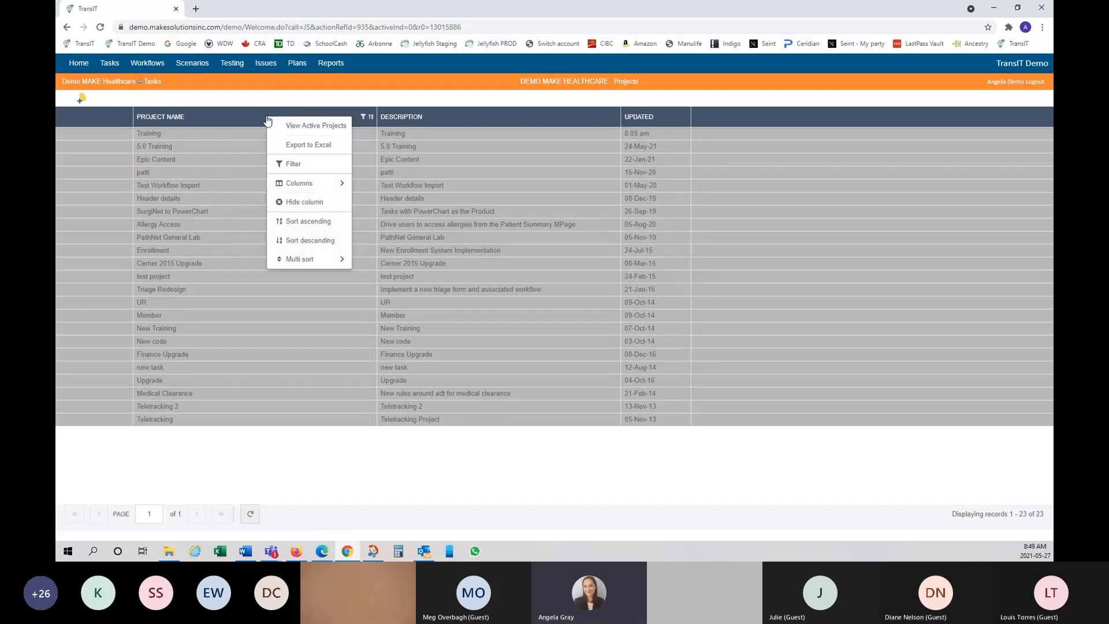
click(313, 127)
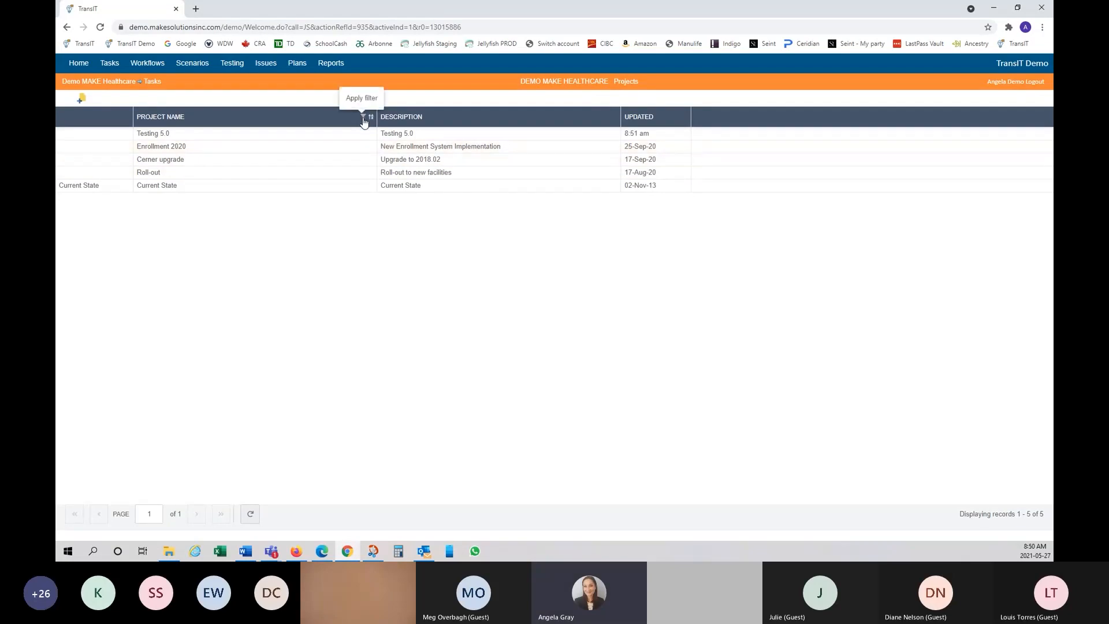
click(362, 118)
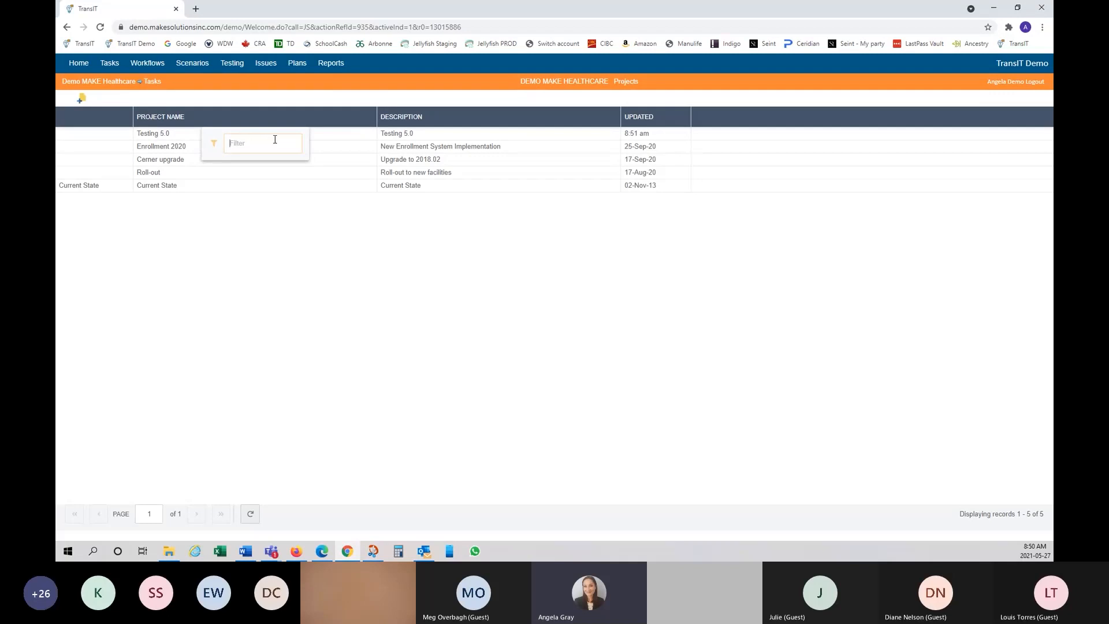
text(current state)
key(Return)
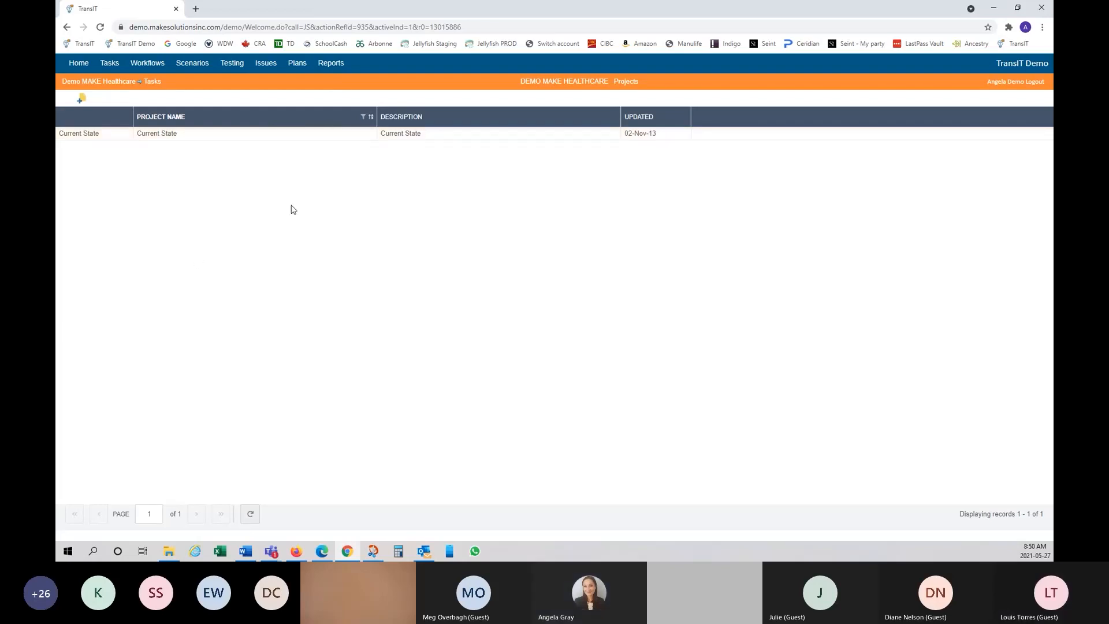
click(364, 118)
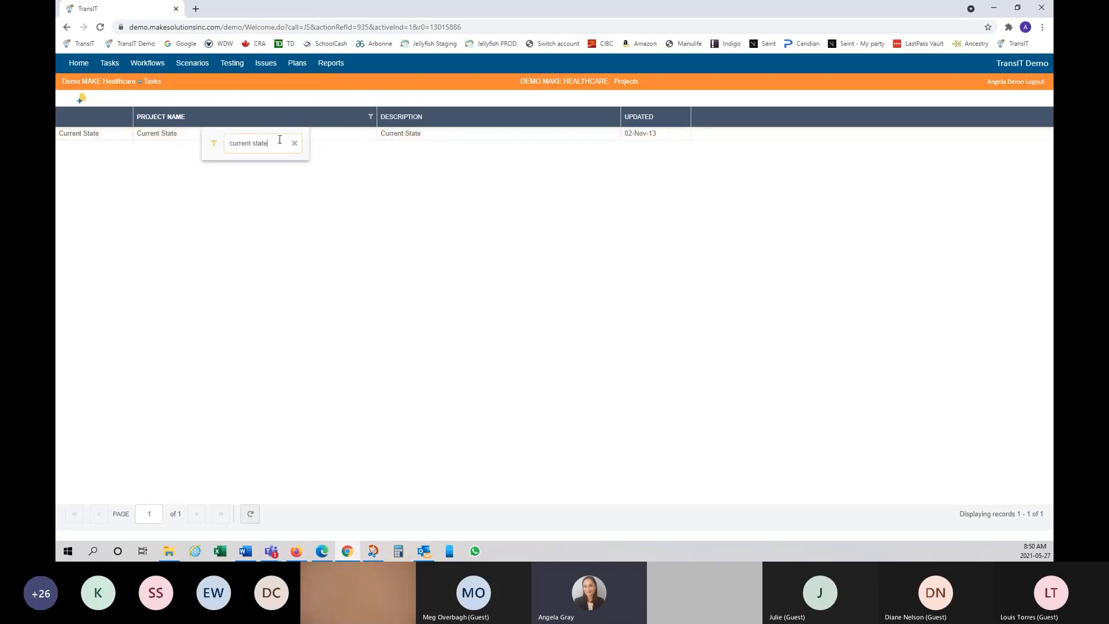
click(298, 145)
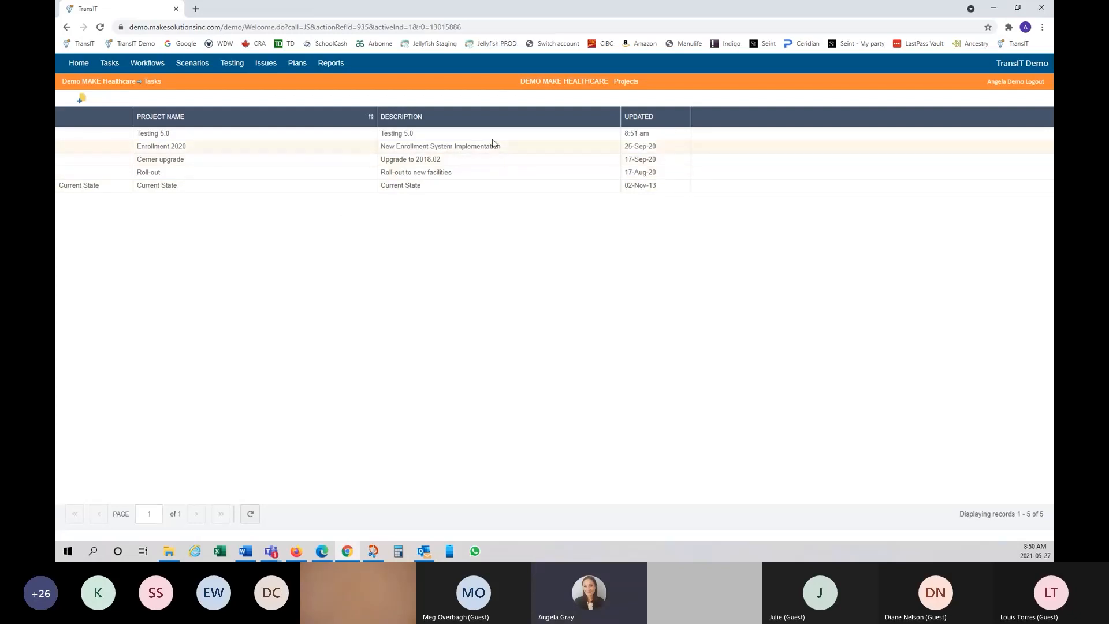
Step: Uncheck Updated in the DESCRIPTION header's Columns menu to hide that column
right_click(449, 117)
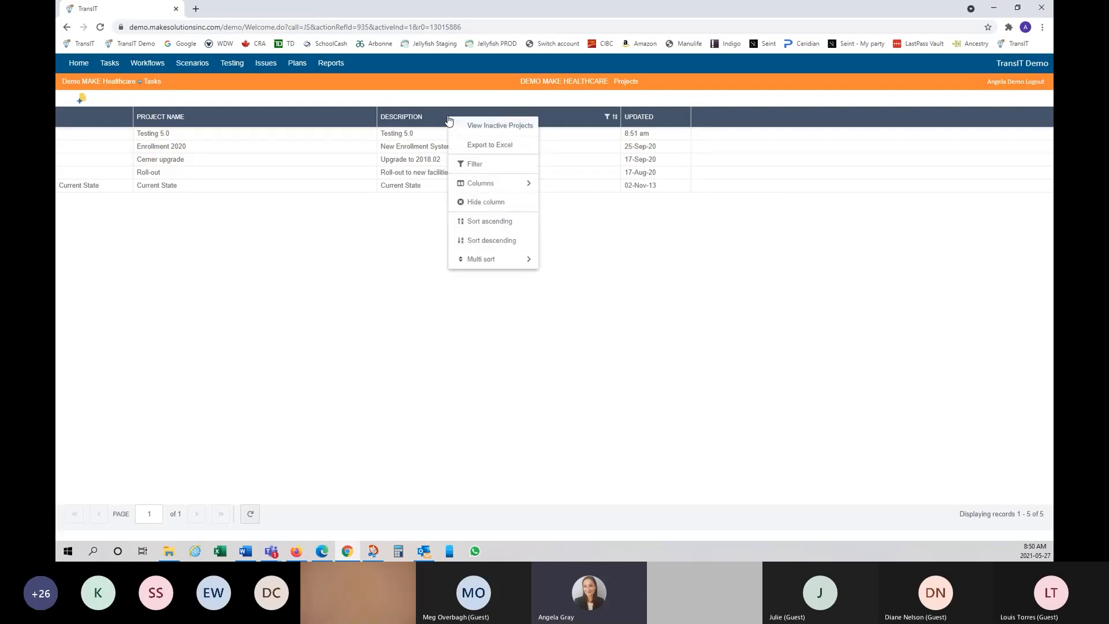
mouse_move(495, 186)
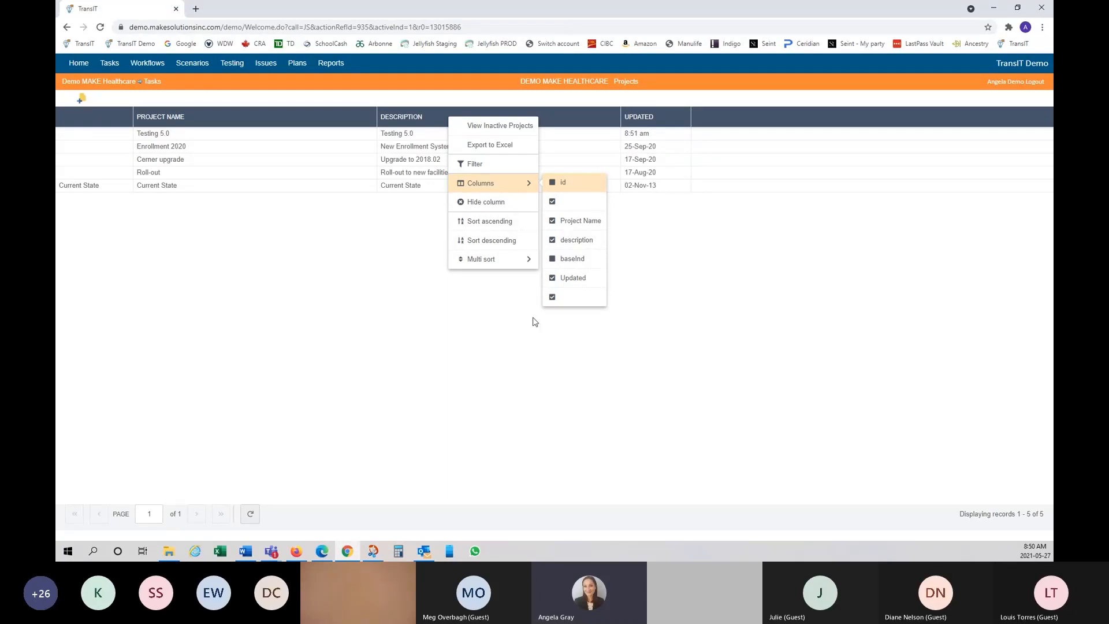
click(552, 278)
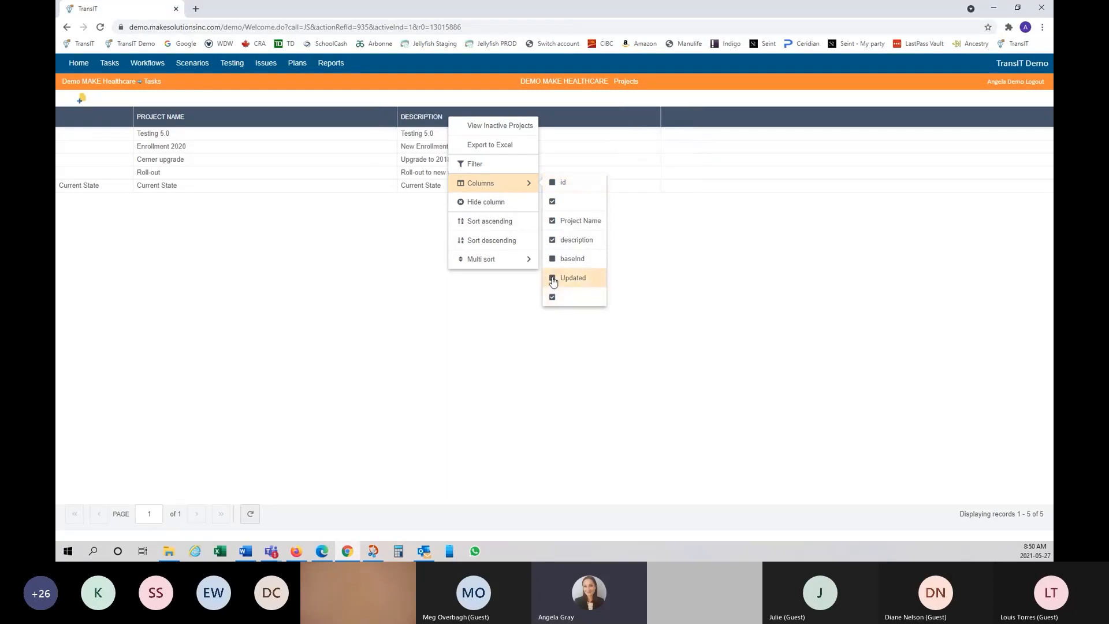
click(710, 297)
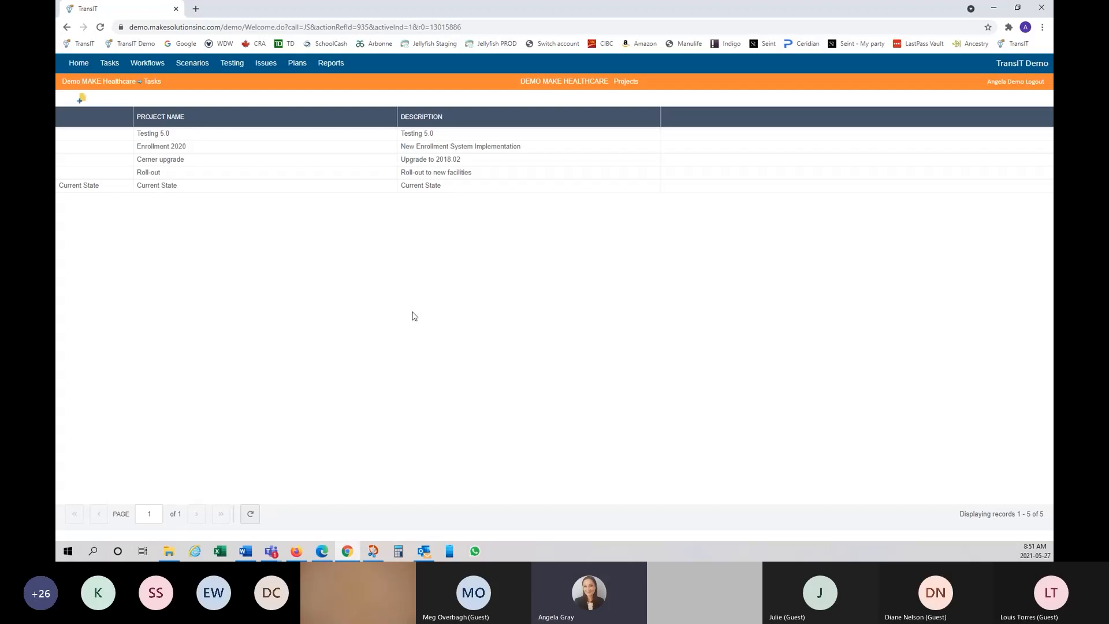
Step: Check Updated again in the Columns menu so the column reappears
right_click(584, 124)
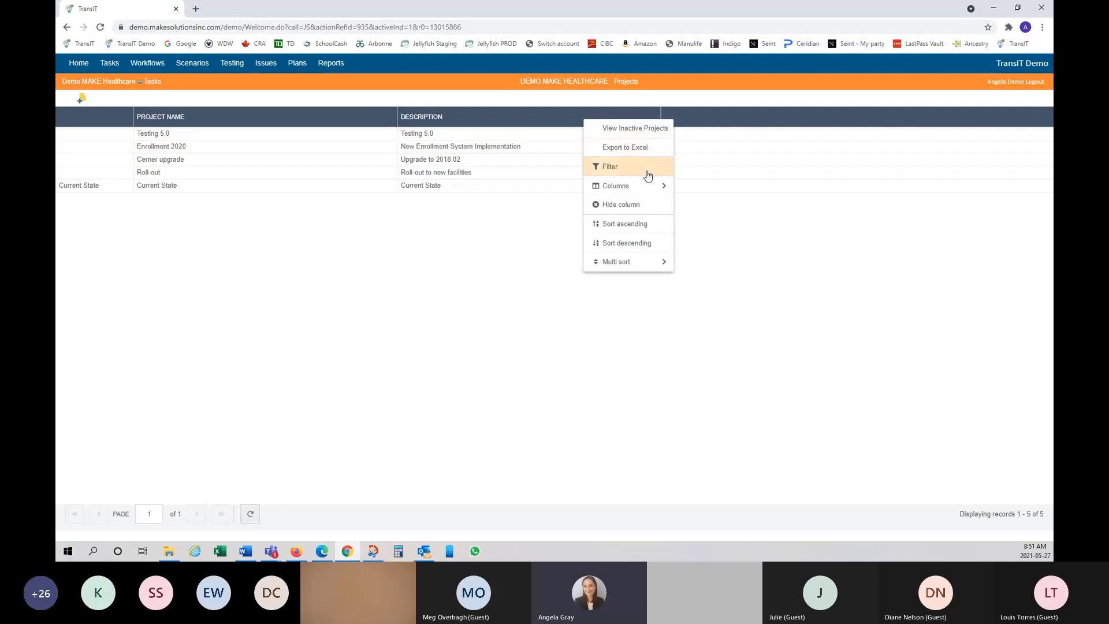
mouse_move(654, 185)
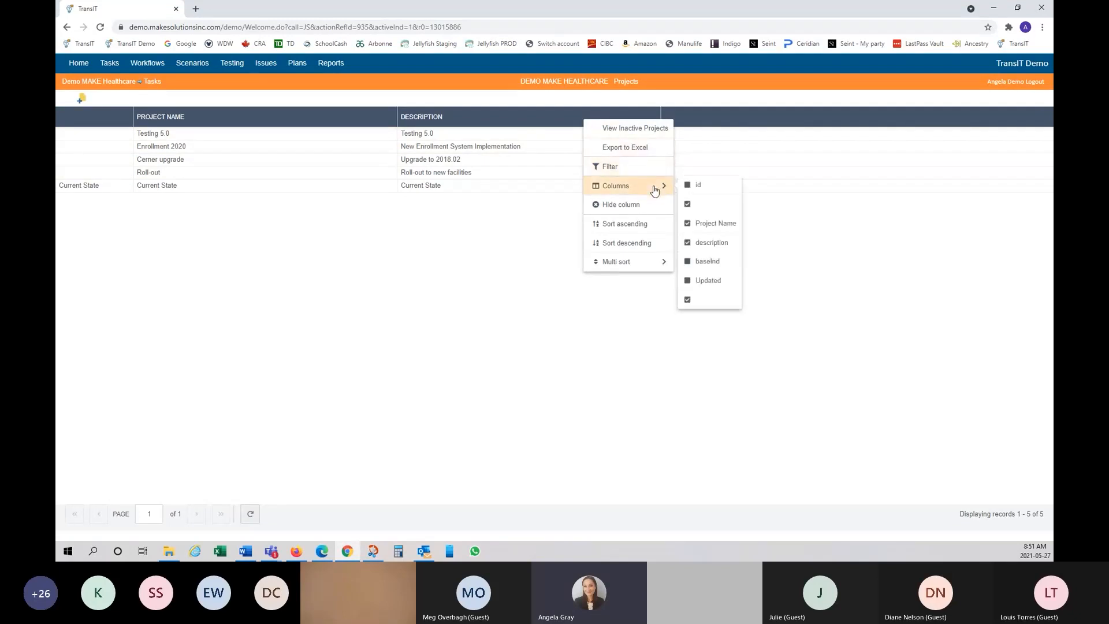
click(687, 282)
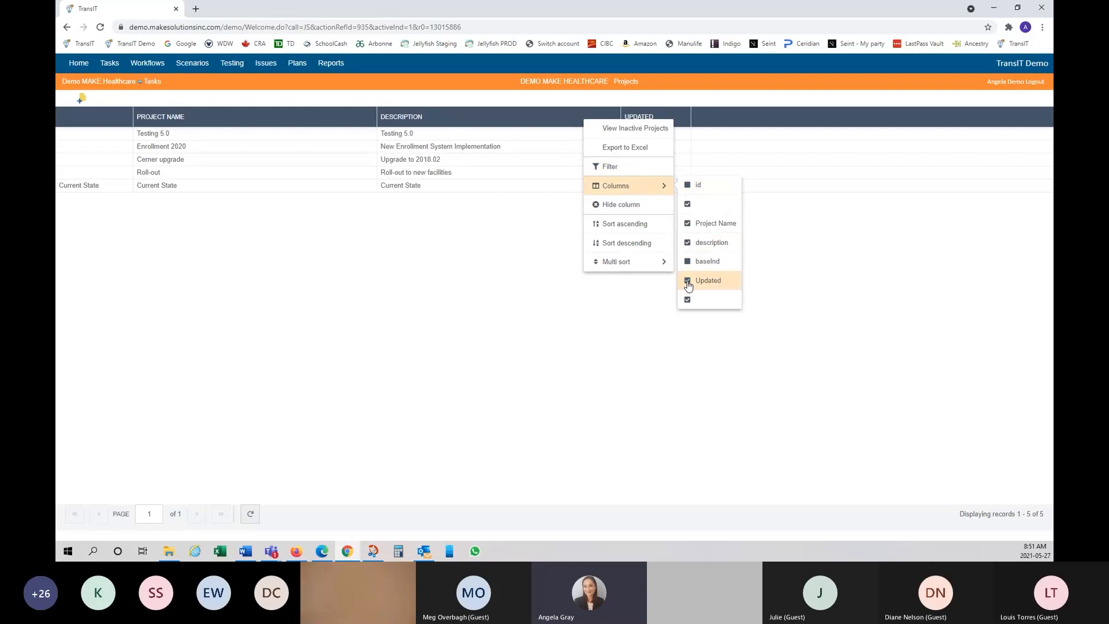
click(473, 277)
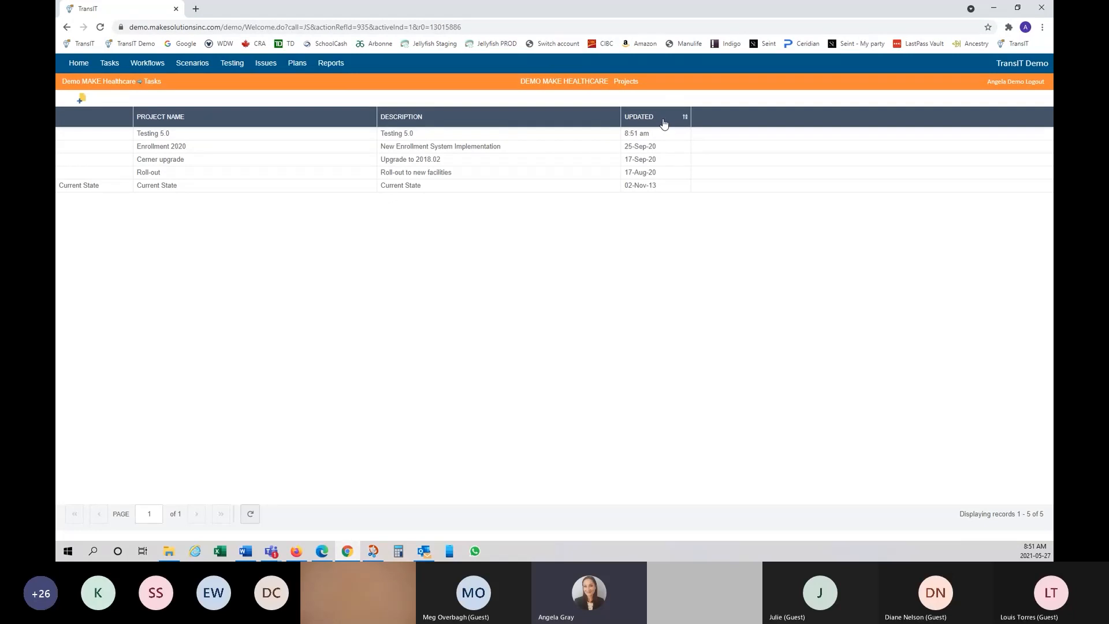
Step: Move the Updated column beside Project Name and back, then shrink the training workbook window
drag(664, 123, 416, 120)
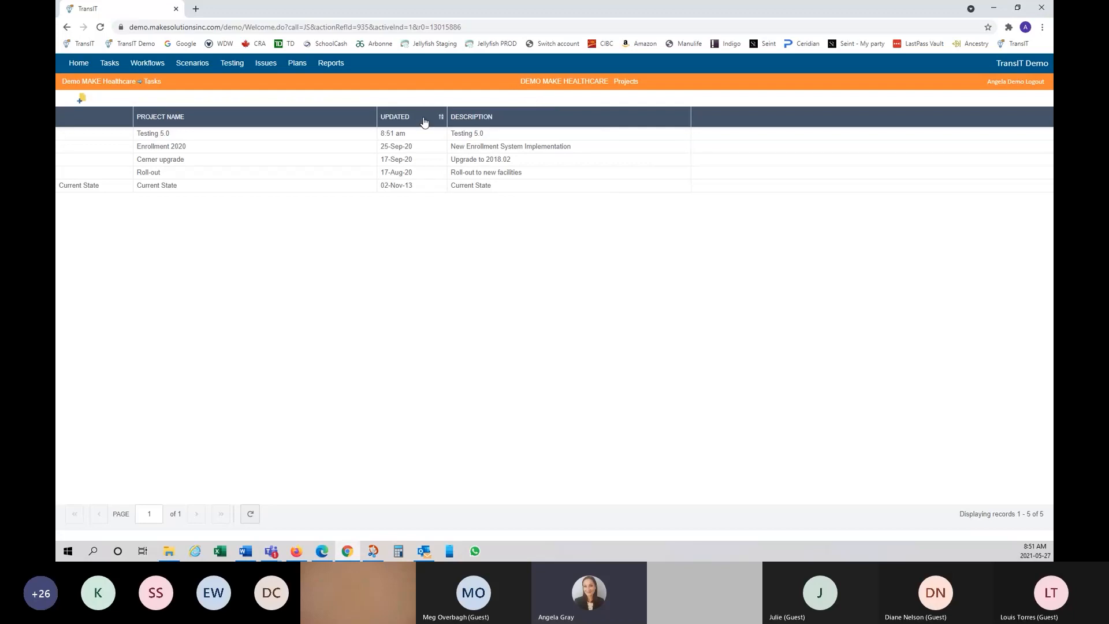
drag(425, 121, 677, 118)
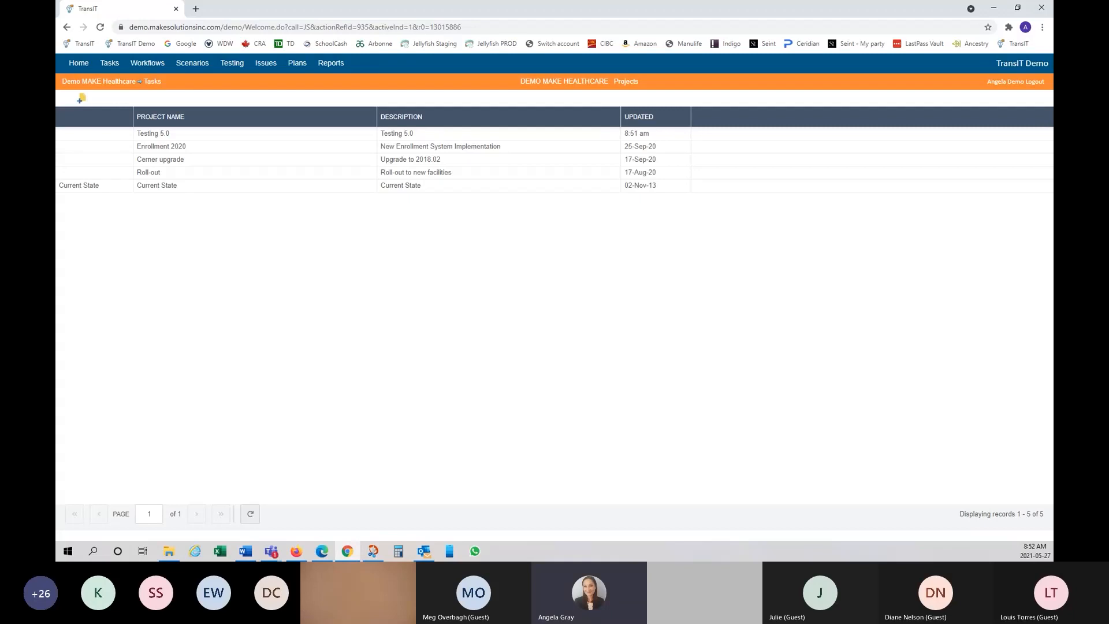
key(alt+Tab)
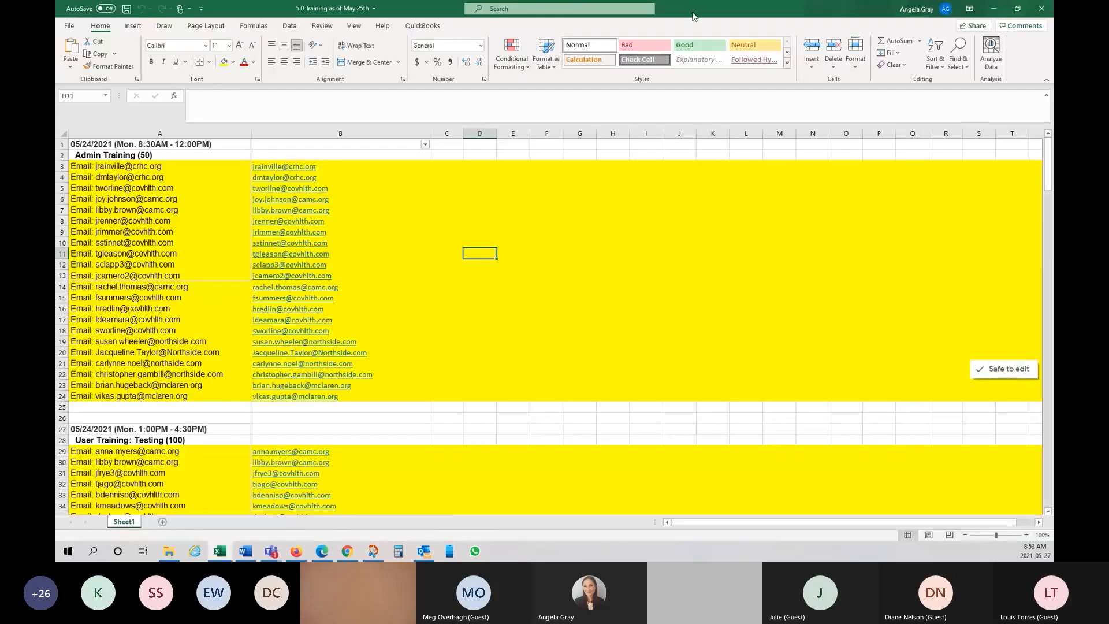
drag(693, 13, 56, 23)
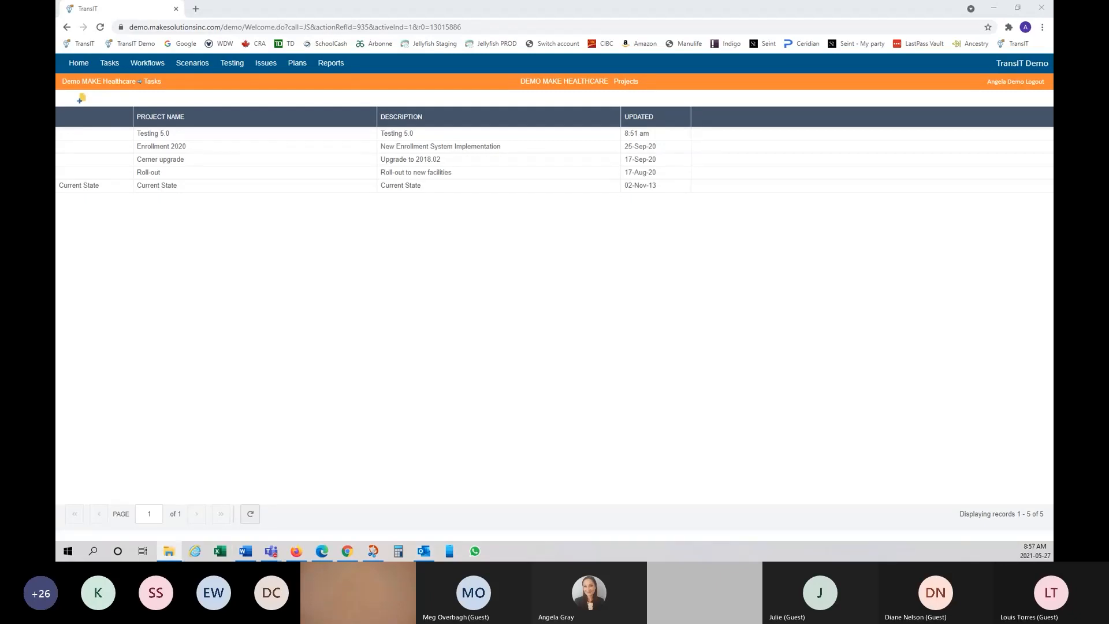
Step: Close the 5.0 Training workbook with Alt+F4 to return to TransIT
key(alt+F4)
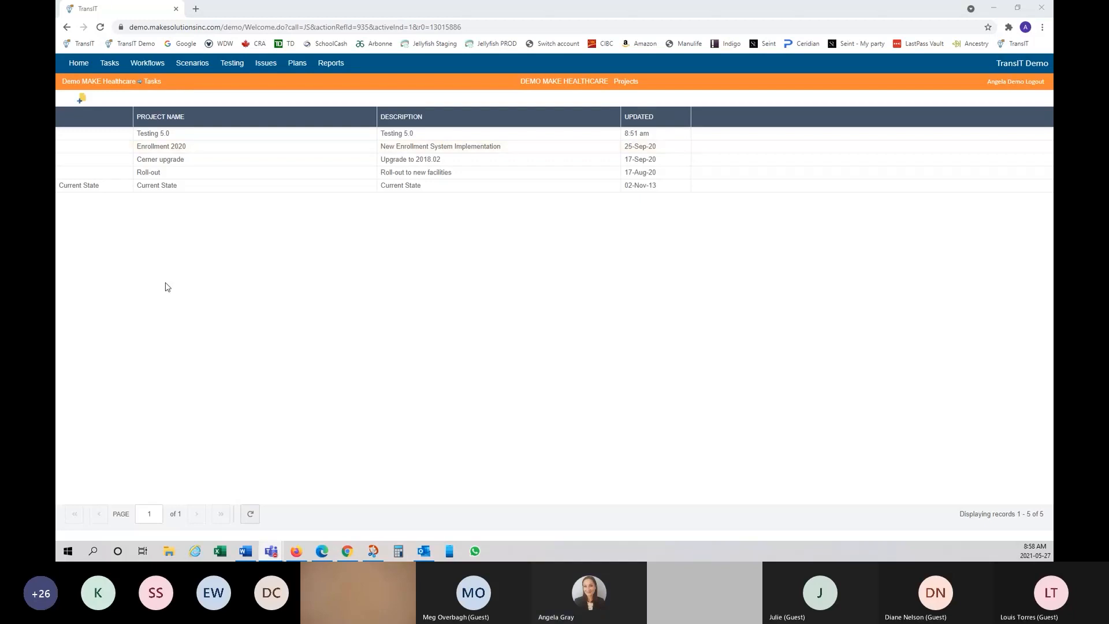
Step: Open the Current State project's Tasks page with its 15,504 records
click(167, 191)
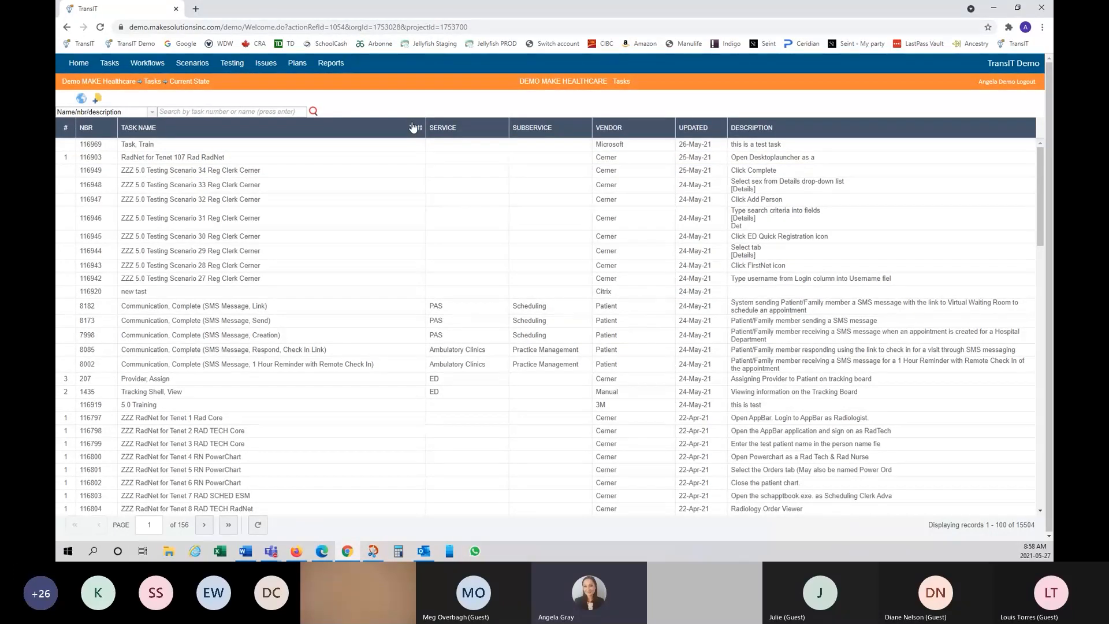
Step: Open Import tasks and workflows and clear the previous search term
click(81, 101)
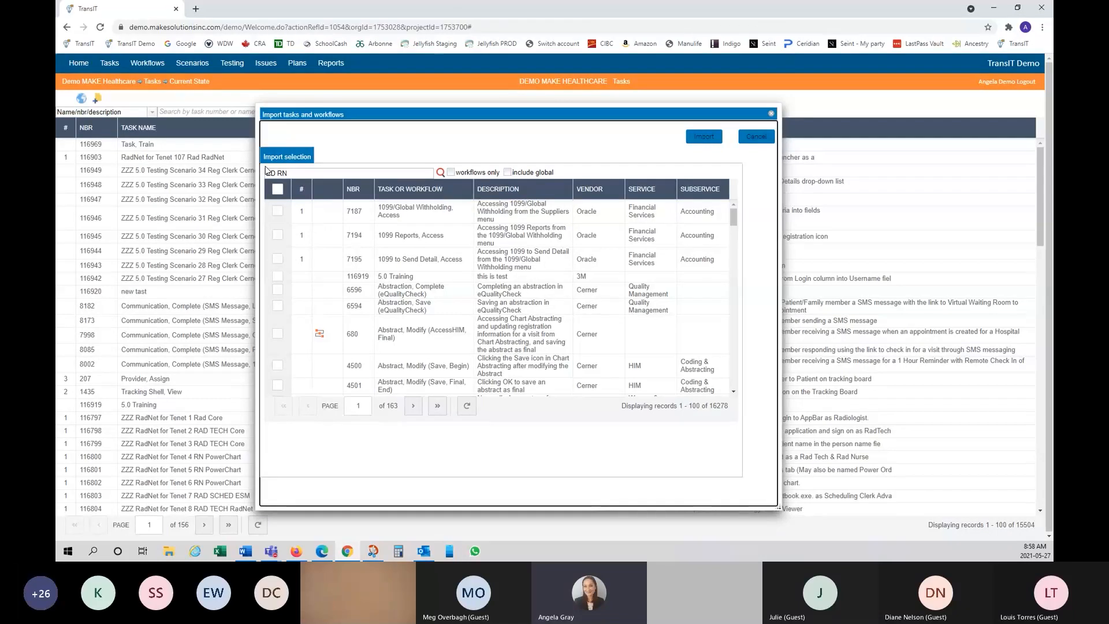
drag(292, 173, 248, 152)
key(BackSpace)
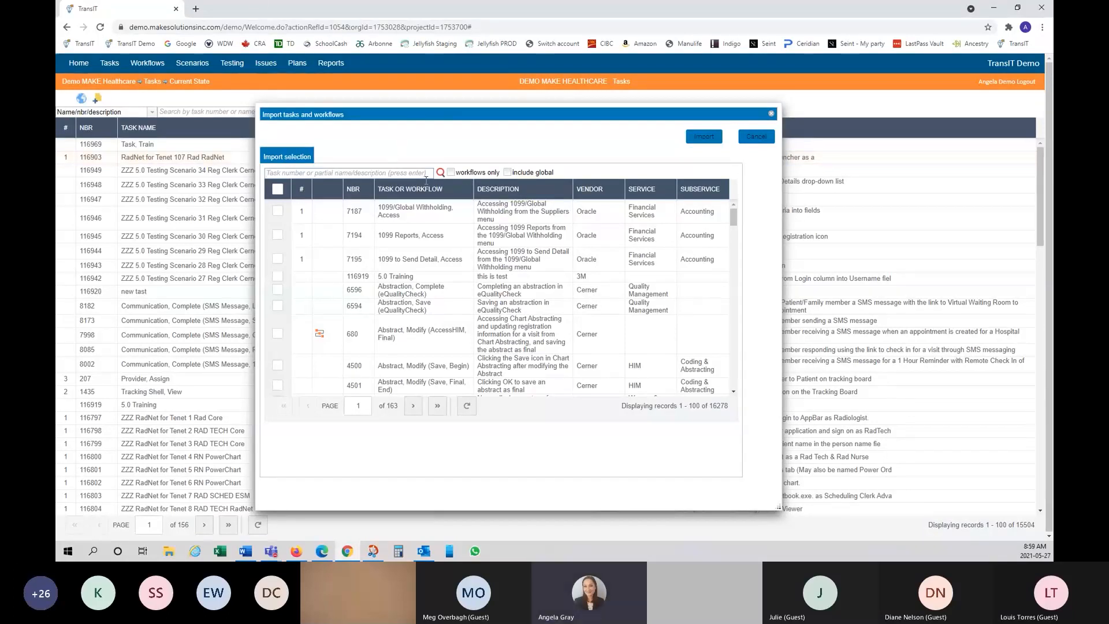
Step: Search for 'appointment' with 'workflows only' and 'include global' enabled
click(382, 172)
text(appointment)
click(453, 173)
click(508, 172)
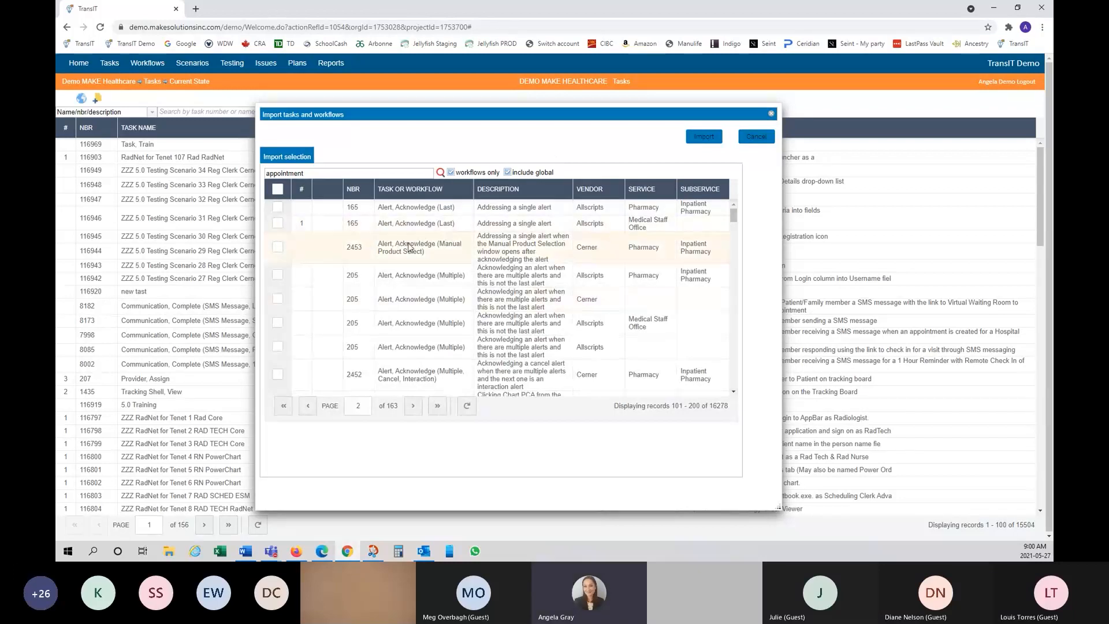
scroll(405, 242, down, 1)
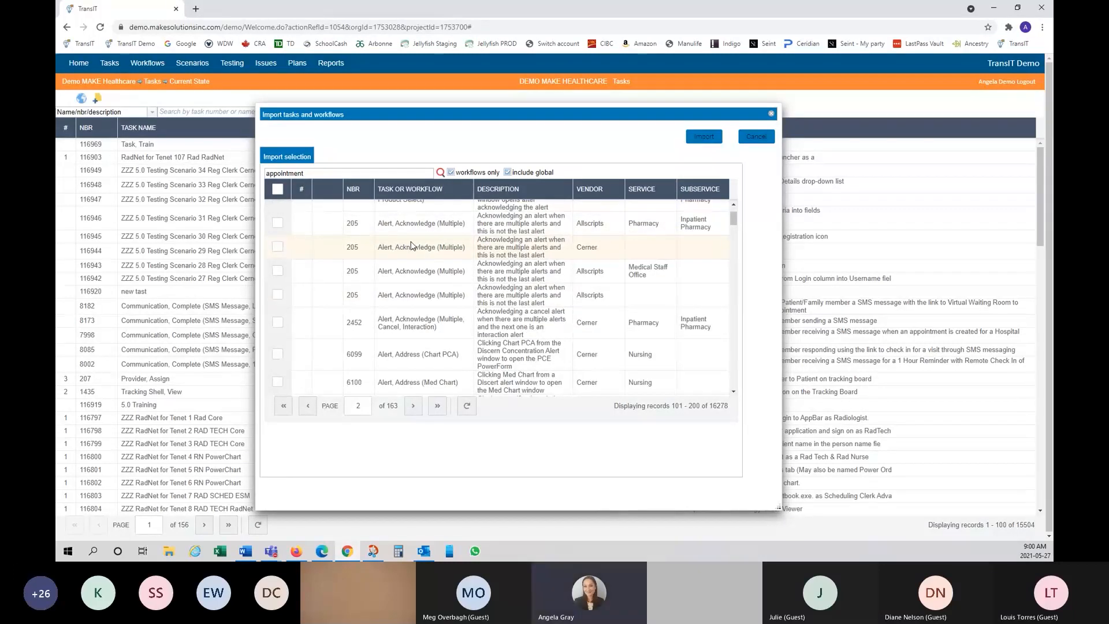
click(370, 173)
key(Return)
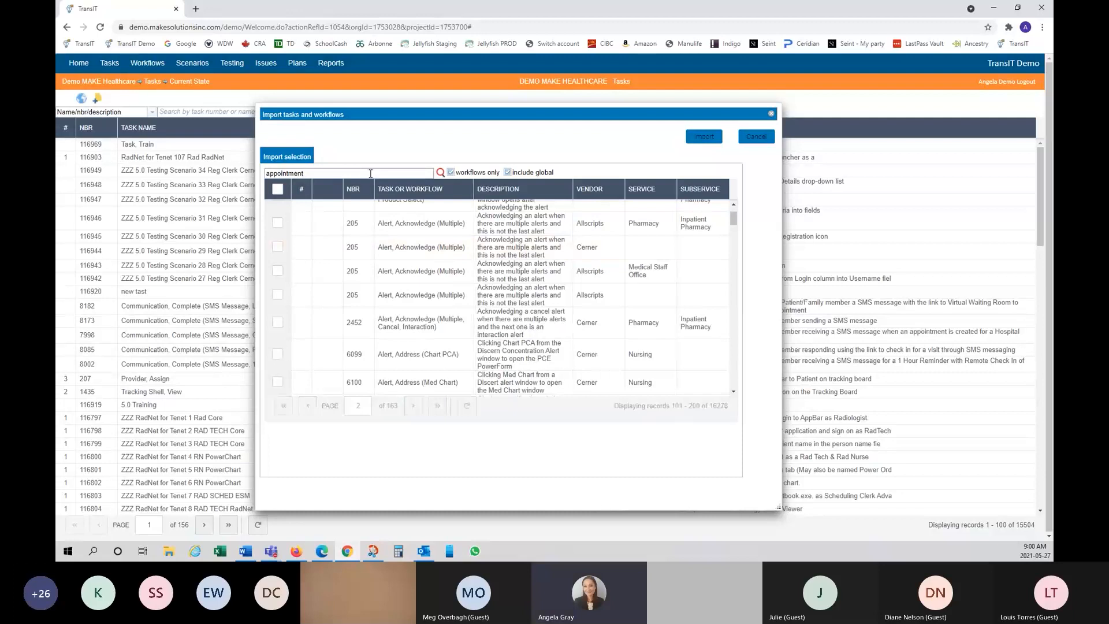
Step: Run the 'appointment' search and browse its 250 matching records across three pages
click(443, 175)
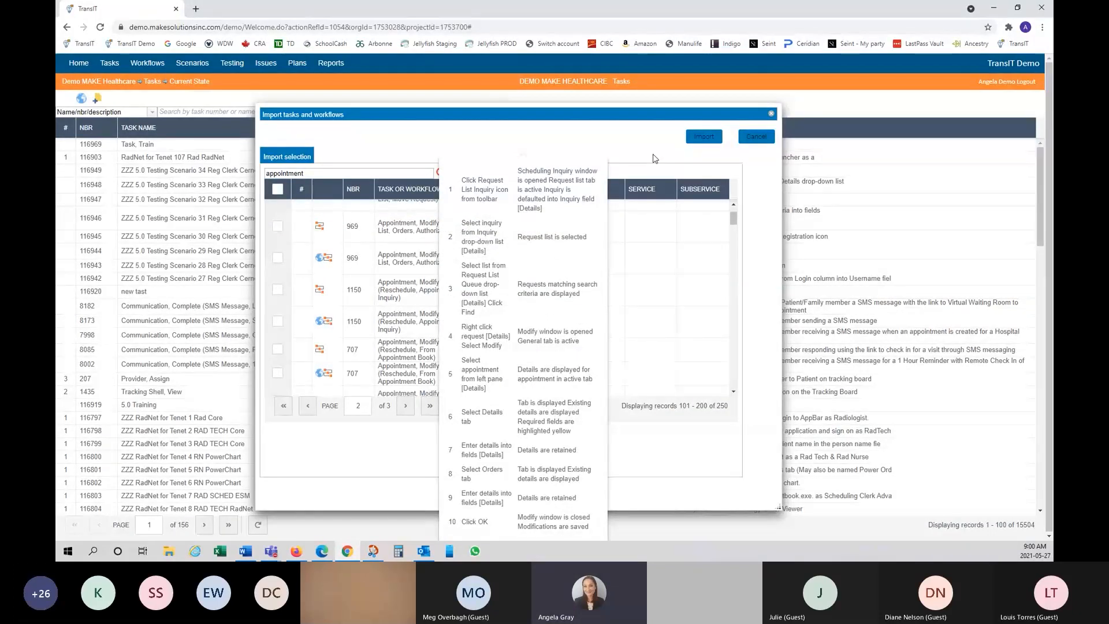
mouse_move(885, 278)
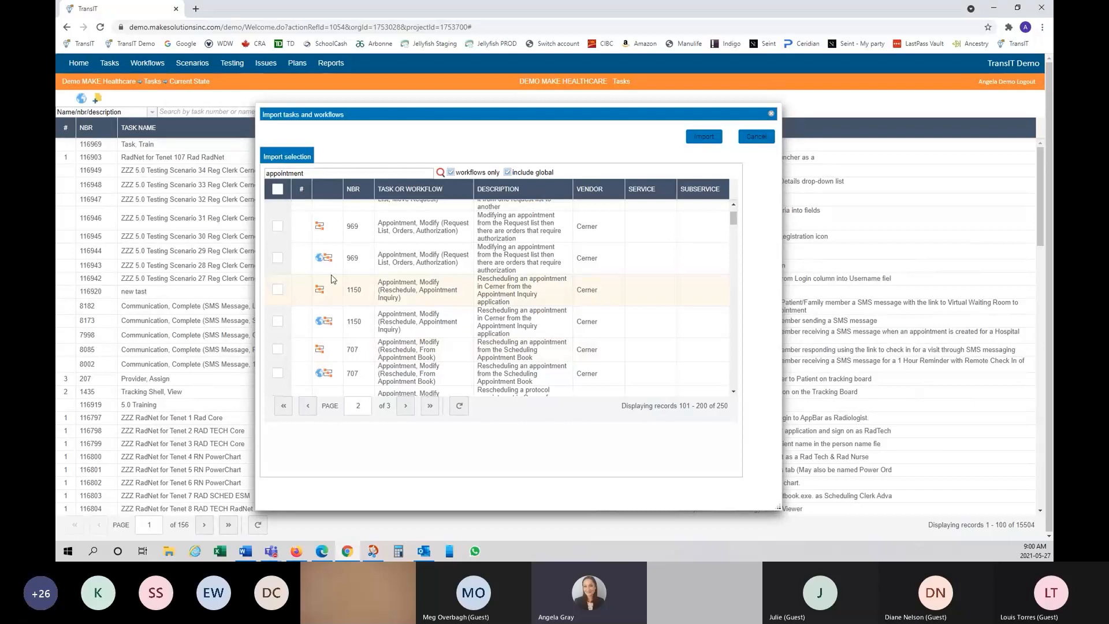
scroll(327, 236, up, 1)
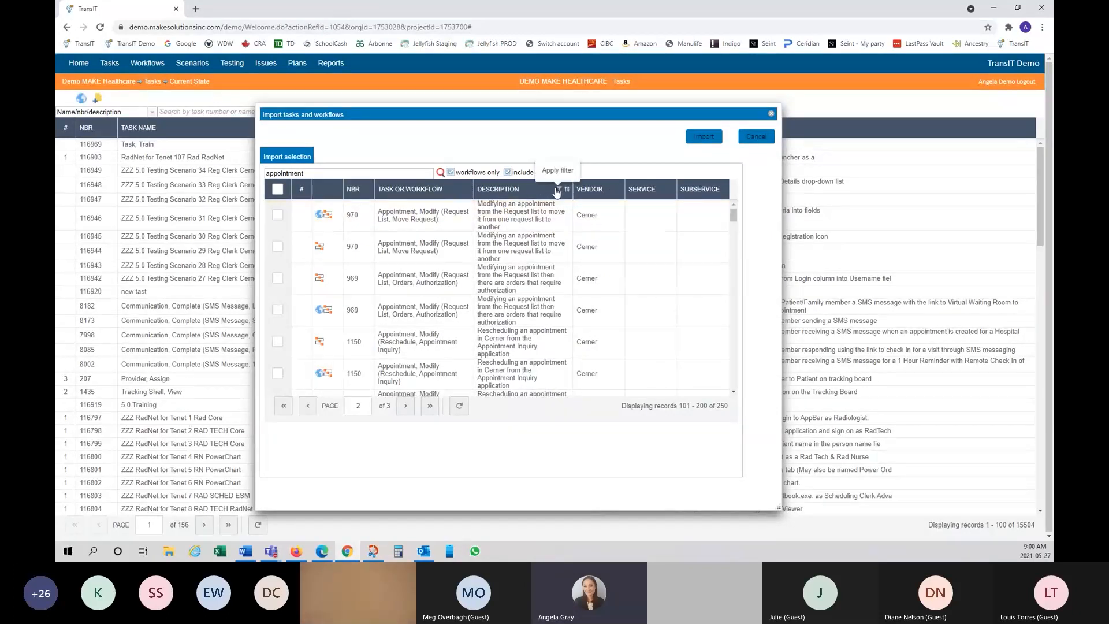
Step: Filter the appointment results by vendor Jellyfish Health, leaving 56 records on one page
click(560, 191)
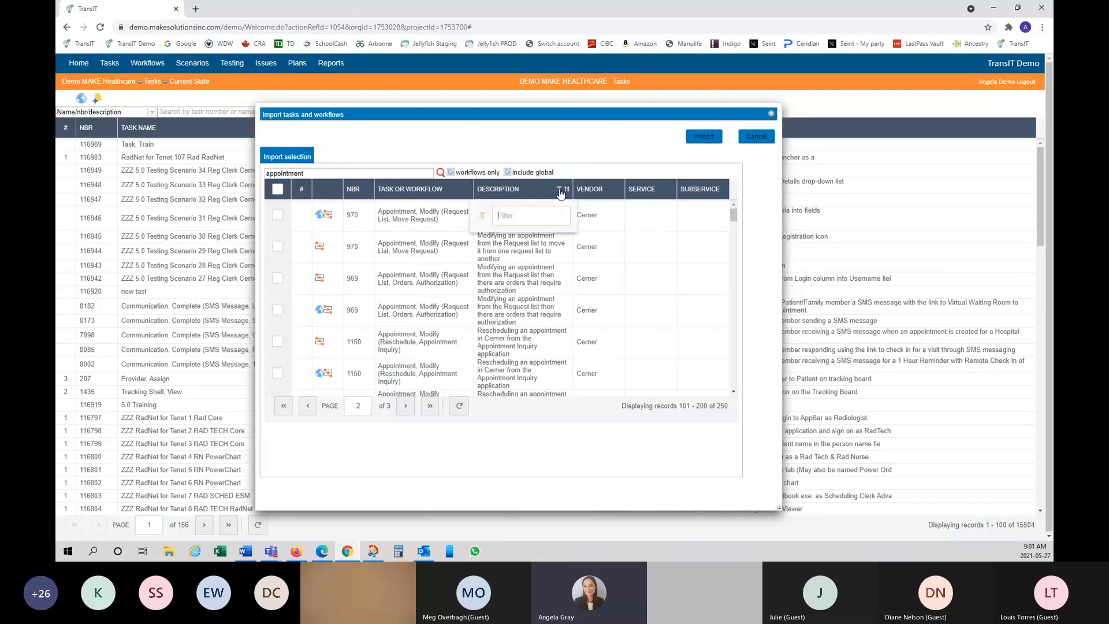
click(611, 190)
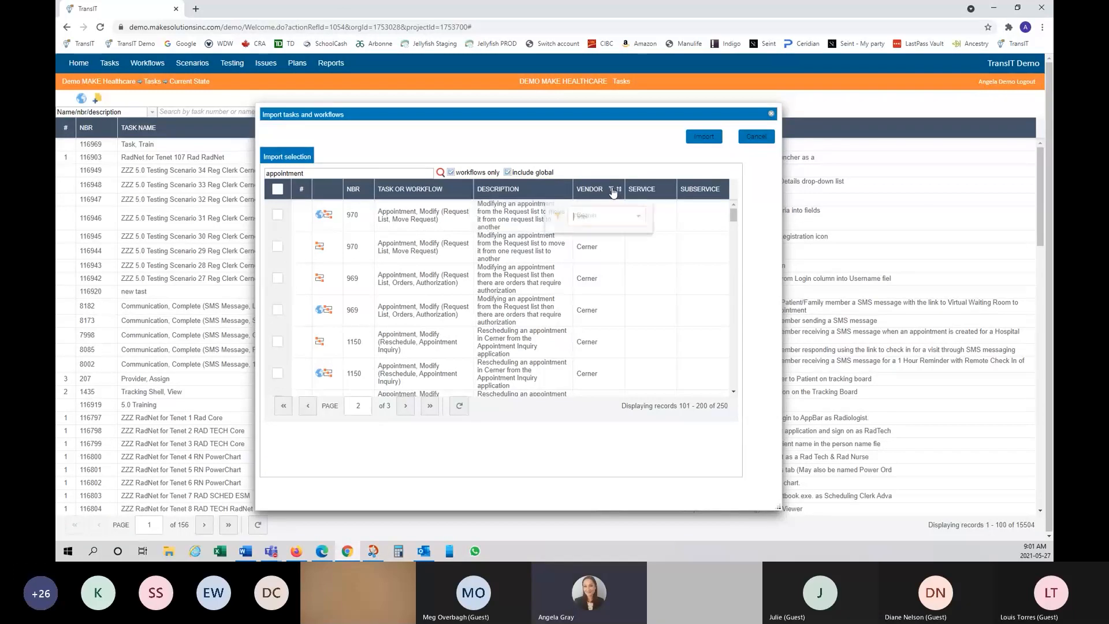
text(je)
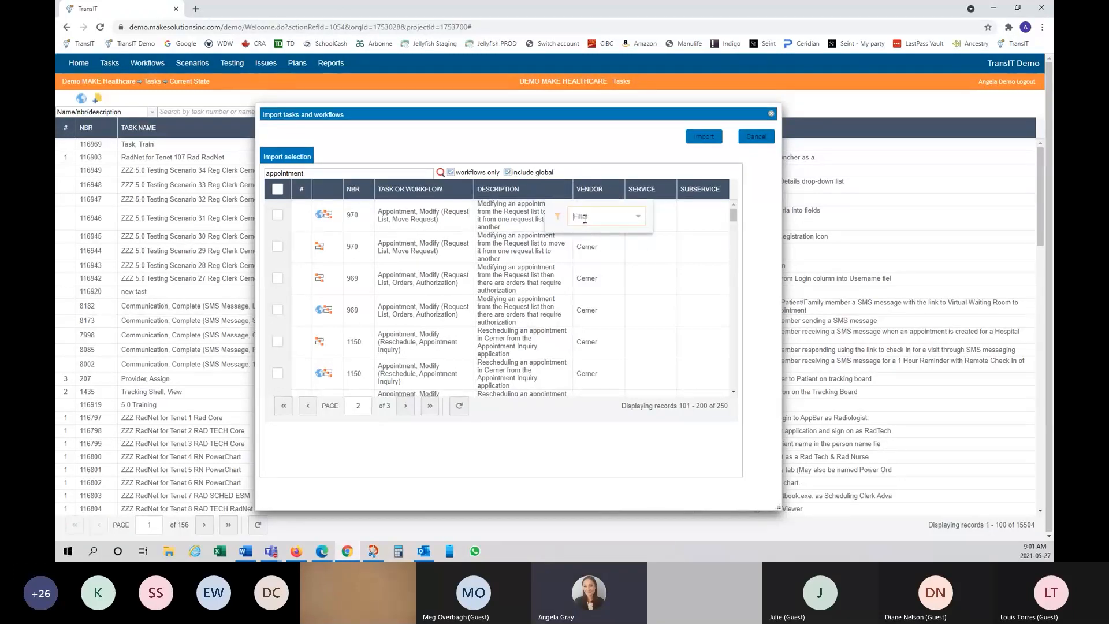
click(603, 235)
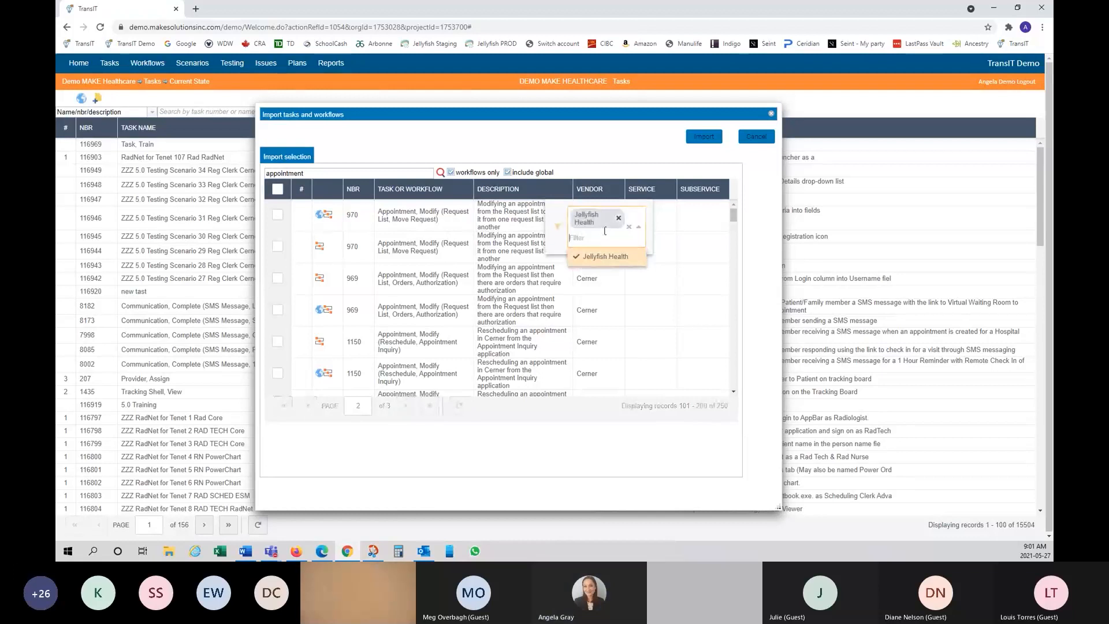
click(617, 171)
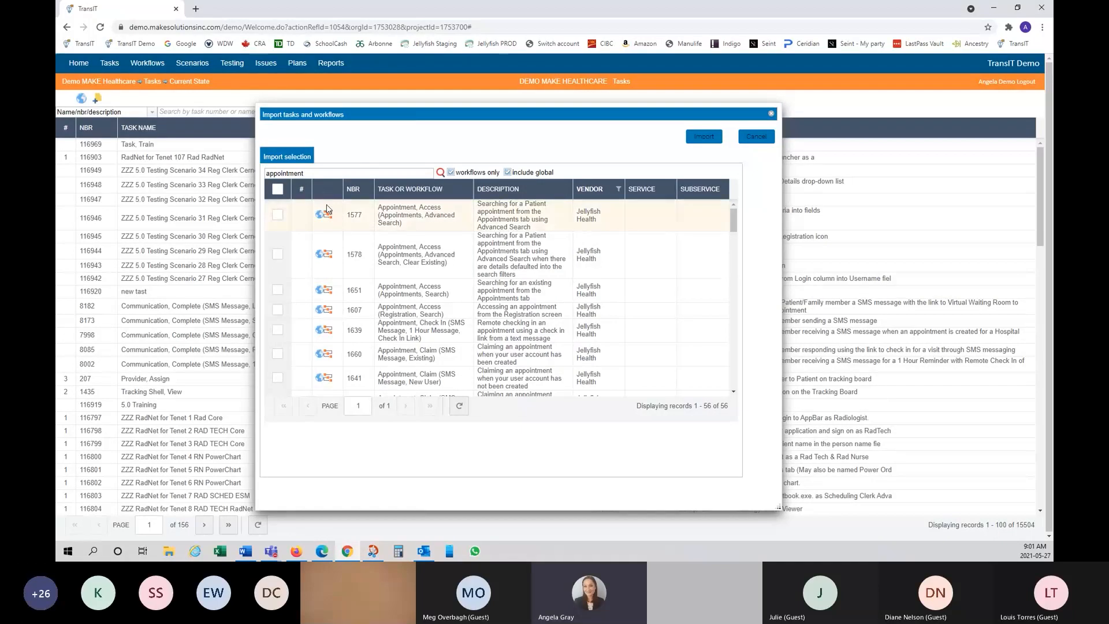
scroll(343, 243, down, 5)
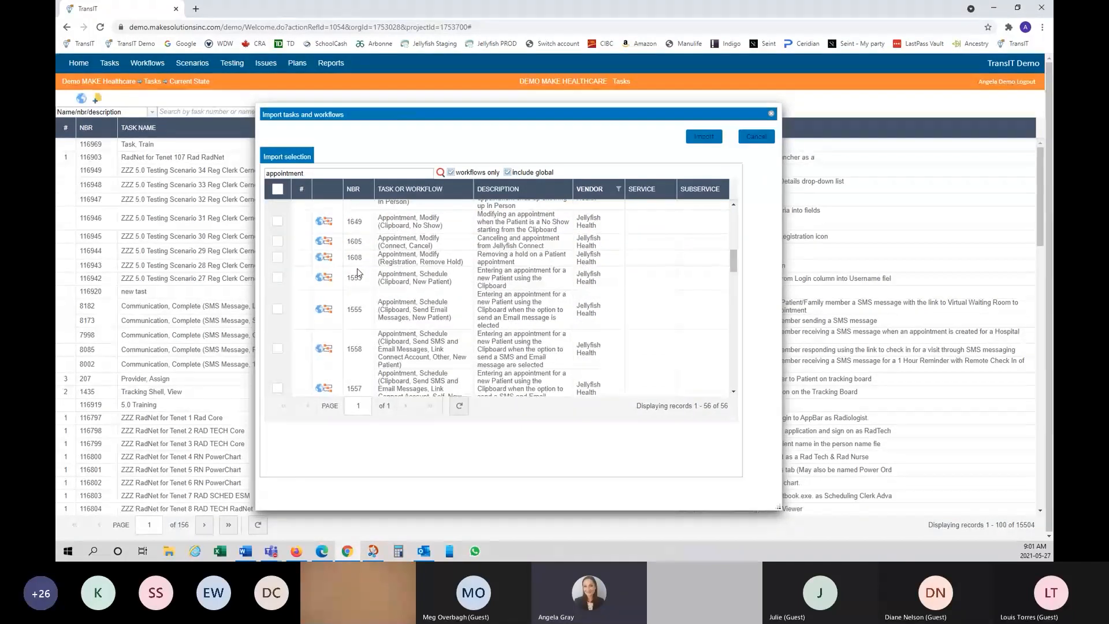
scroll(358, 273, up, 5)
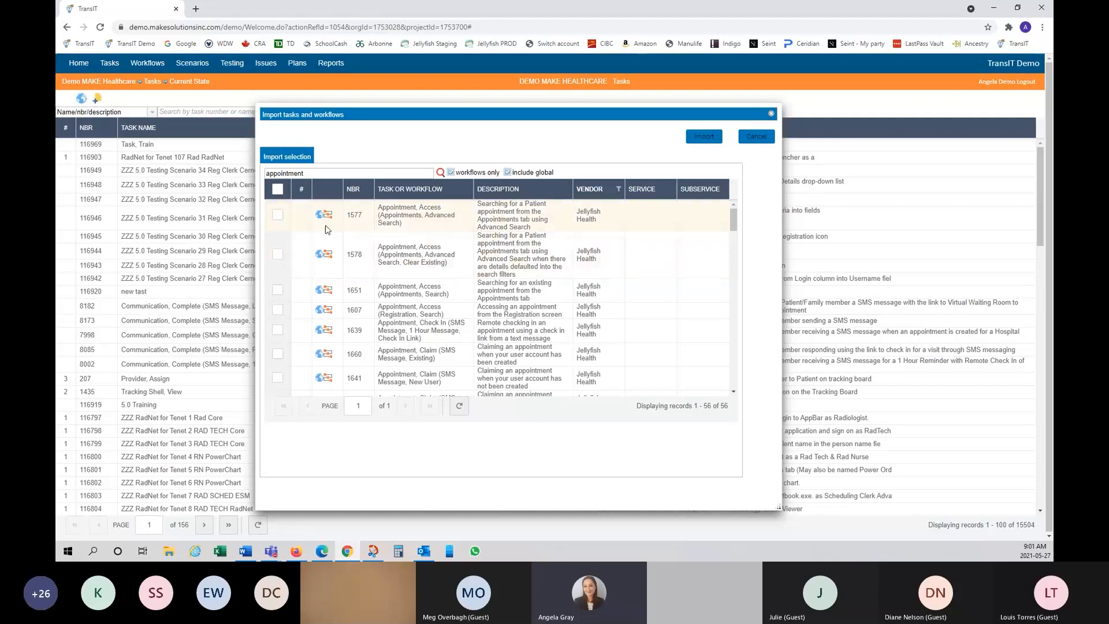
click(278, 226)
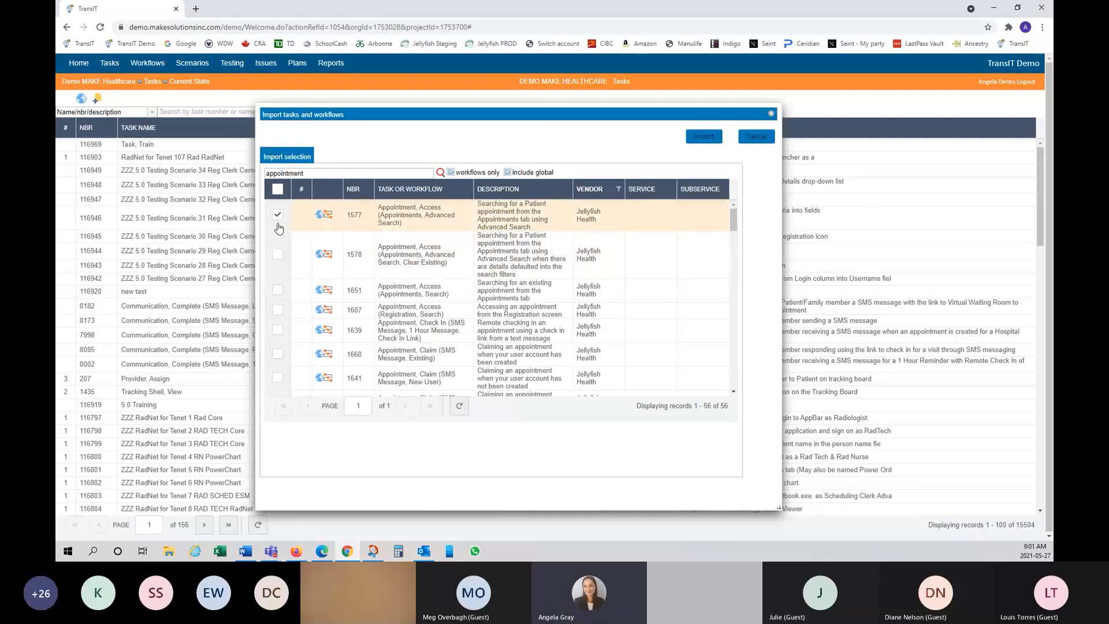
click(276, 255)
click(277, 289)
click(277, 310)
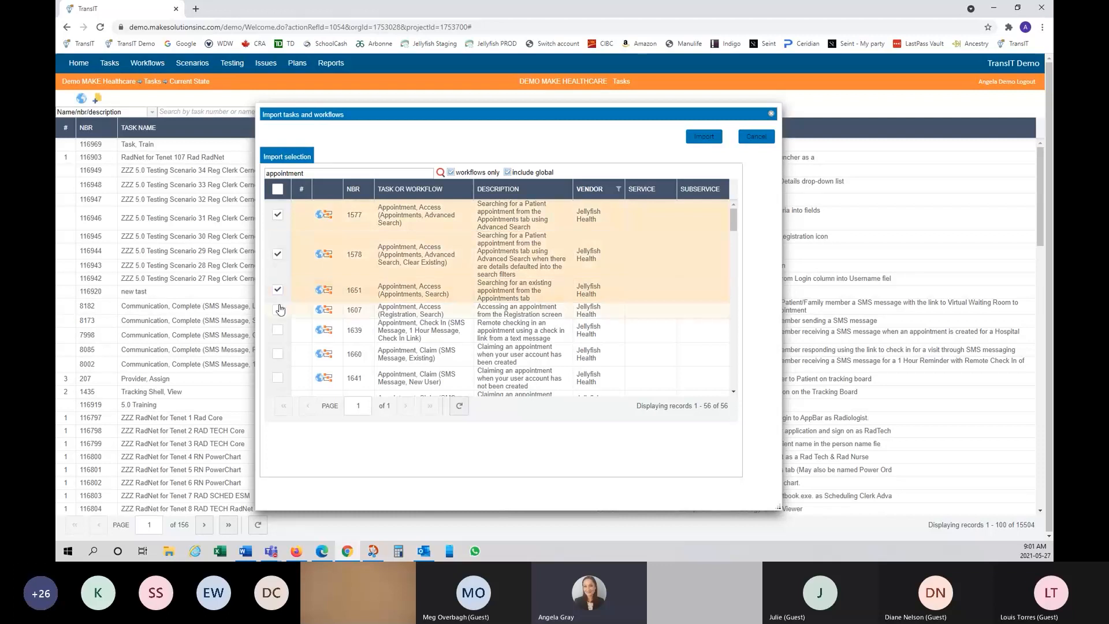
click(277, 191)
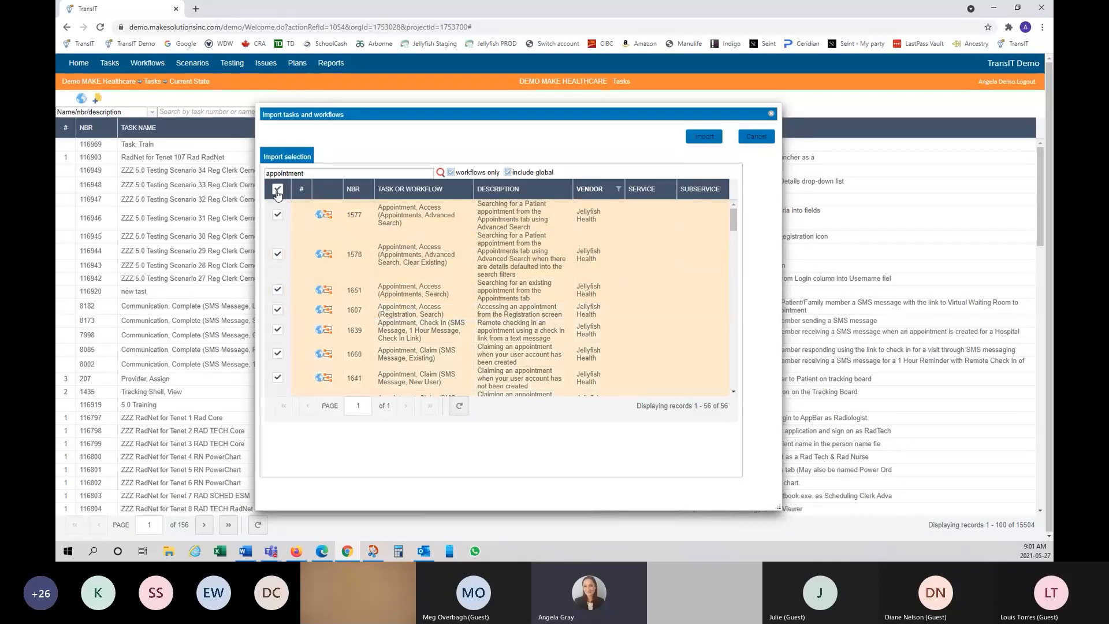
scroll(320, 285, down, 8)
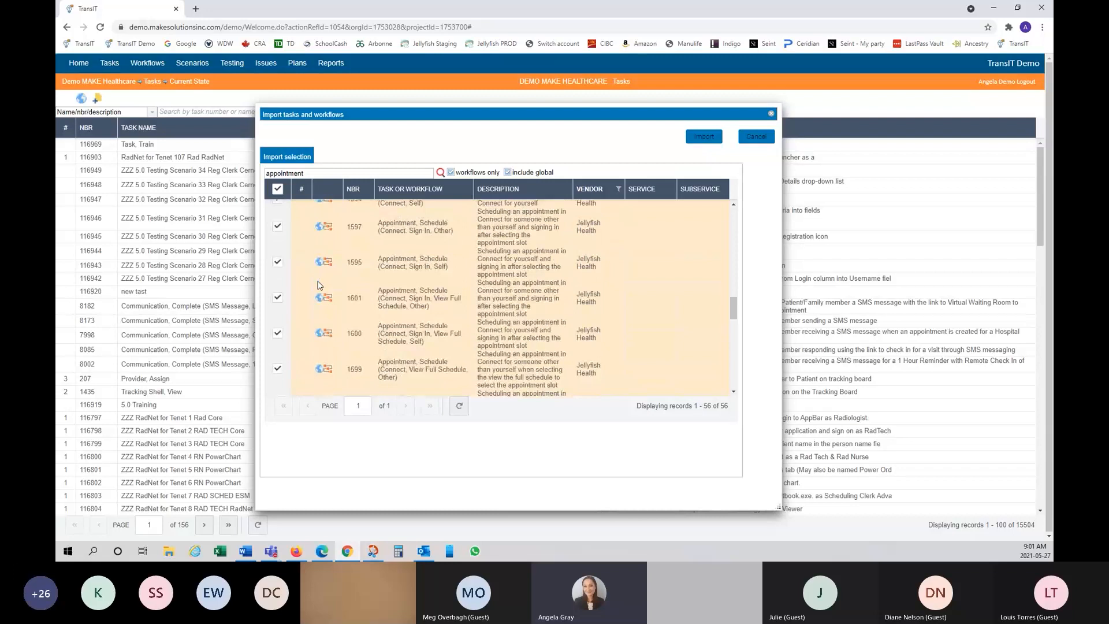
scroll(319, 285, up, 3)
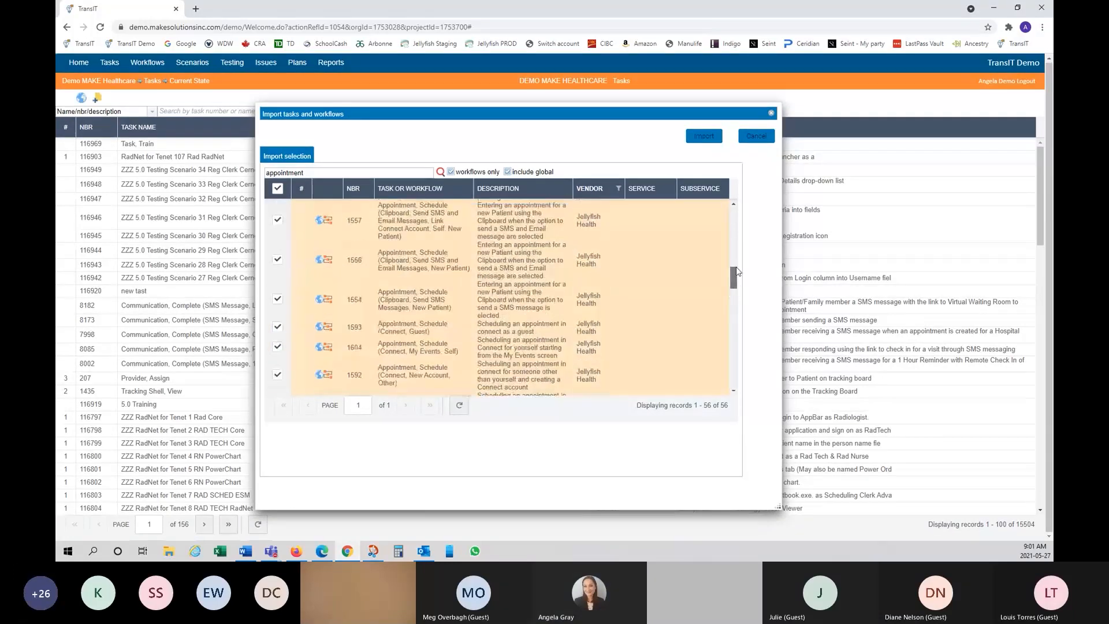
drag(738, 271, 737, 215)
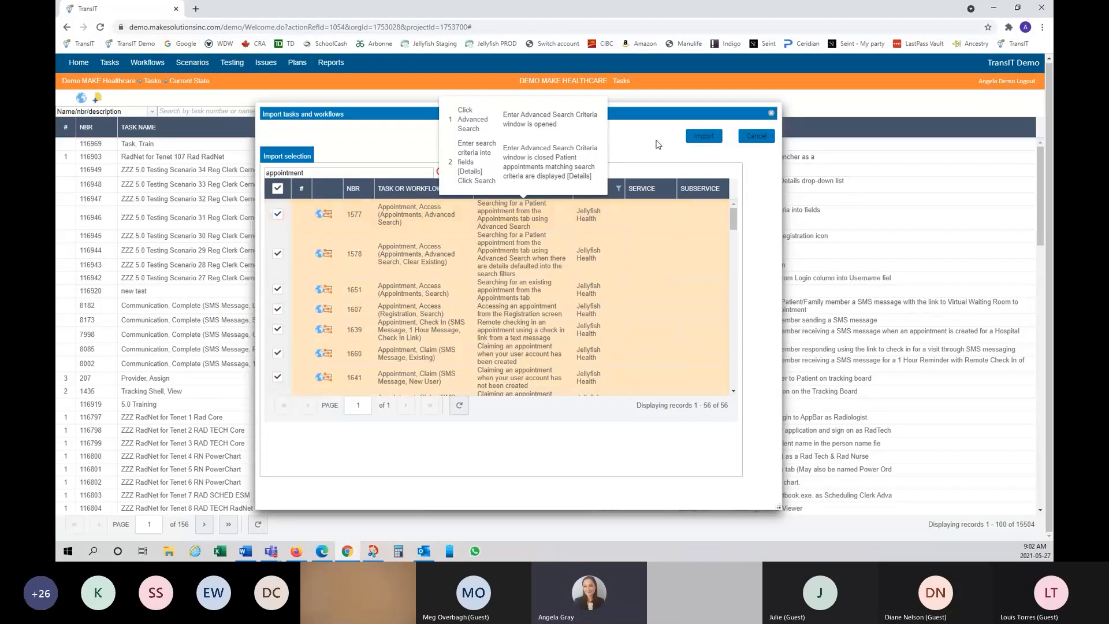
Step: Import the 56 checked Jellyfish Health workflows and acknowledge the background-import notice
click(704, 137)
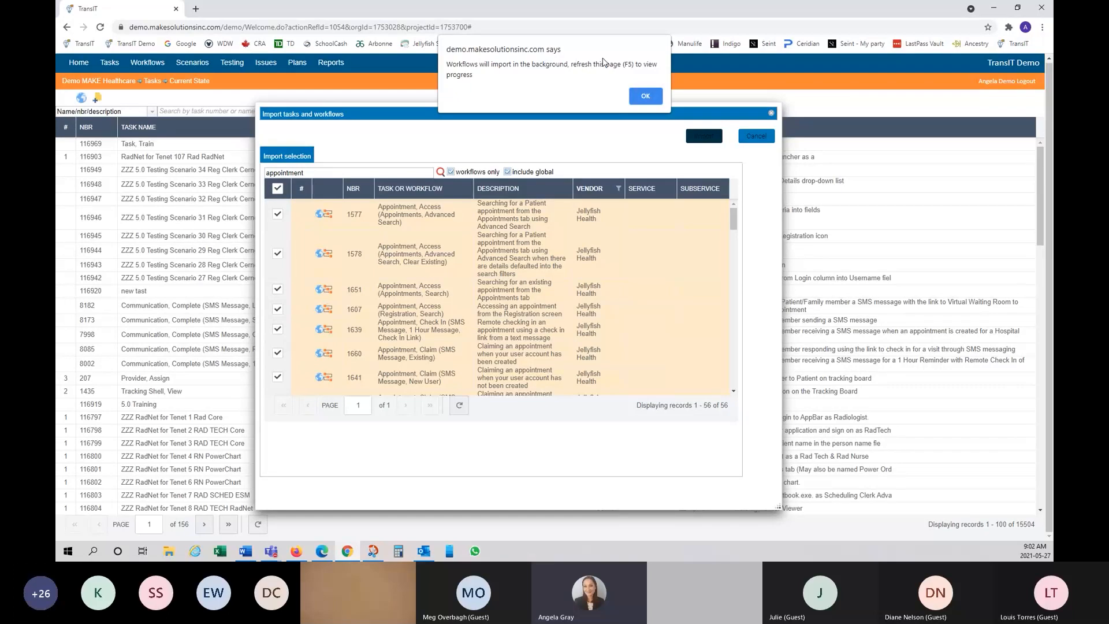
click(639, 99)
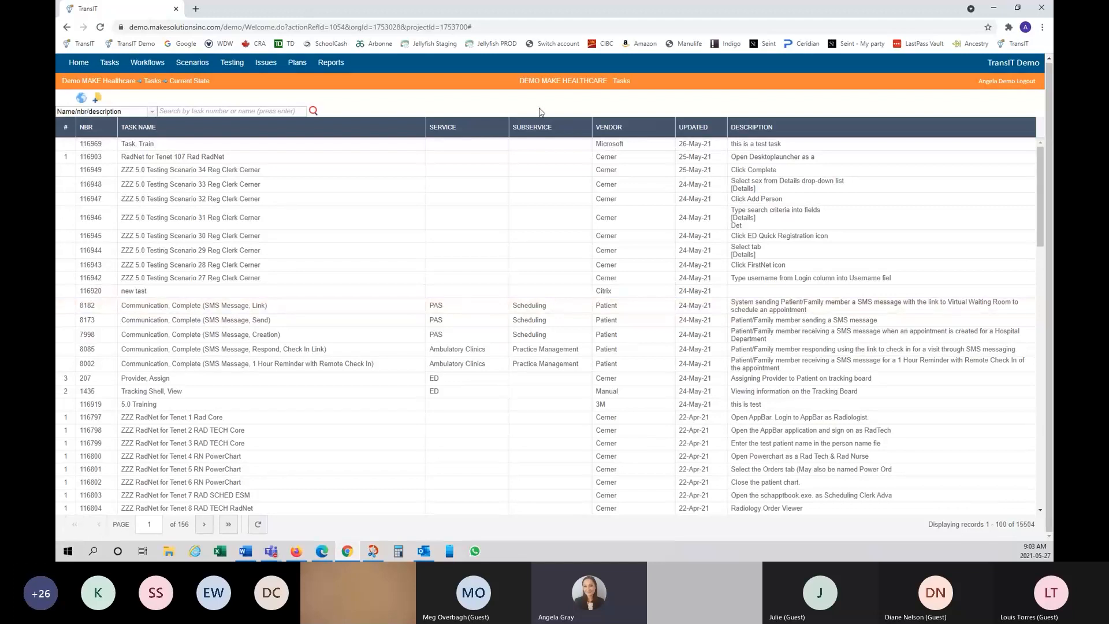
Step: Filter the Current State task list by vendor Jellyfish Health to show its 52 tasks
click(664, 128)
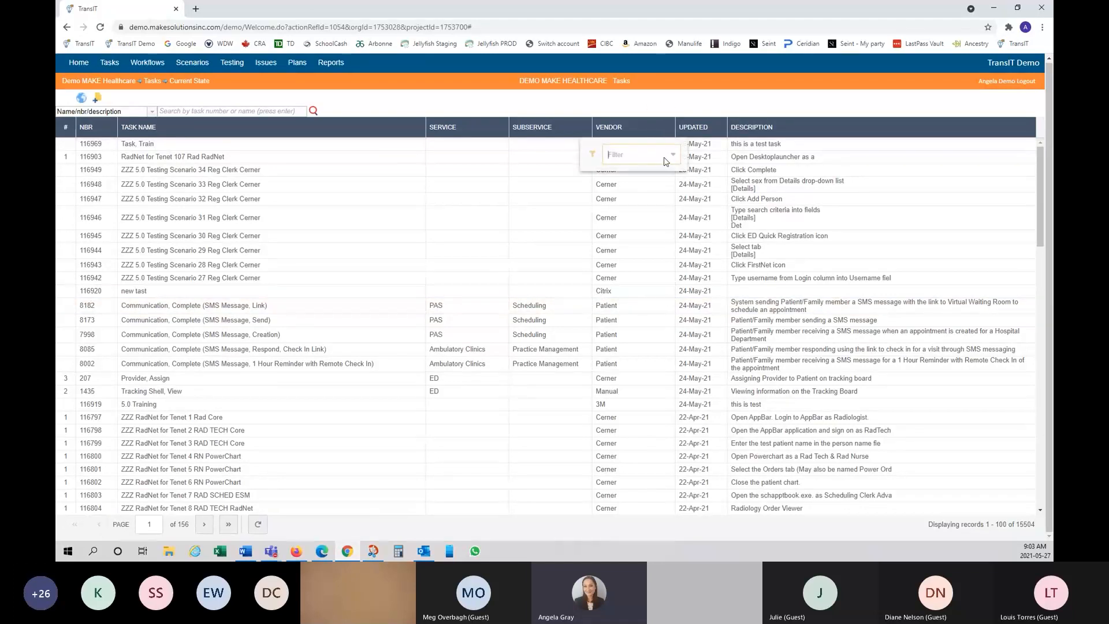
click(665, 157)
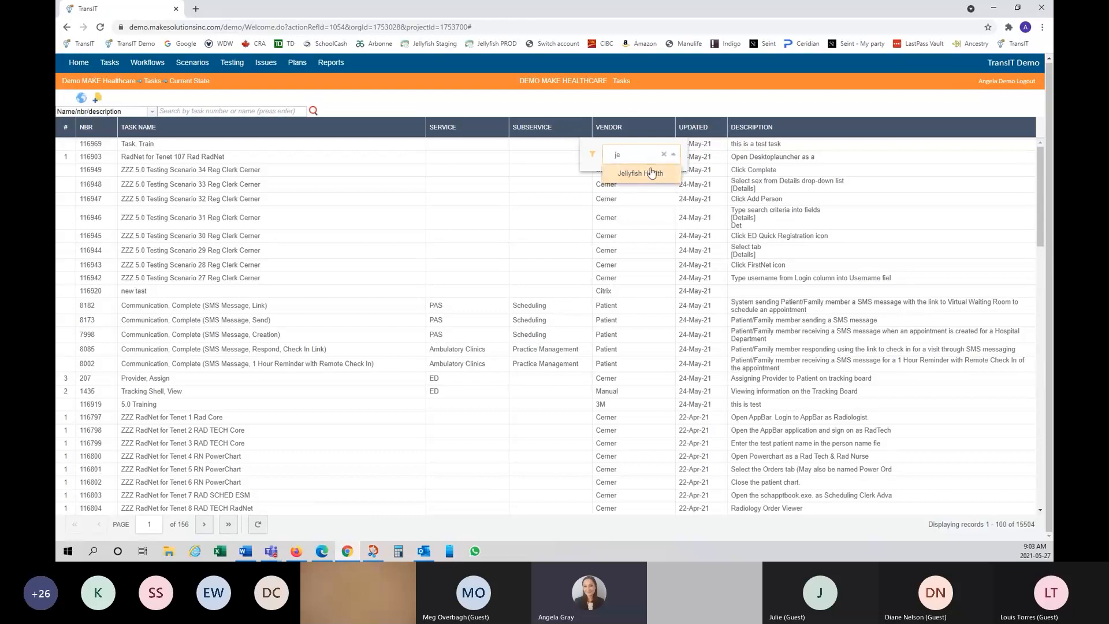
click(647, 171)
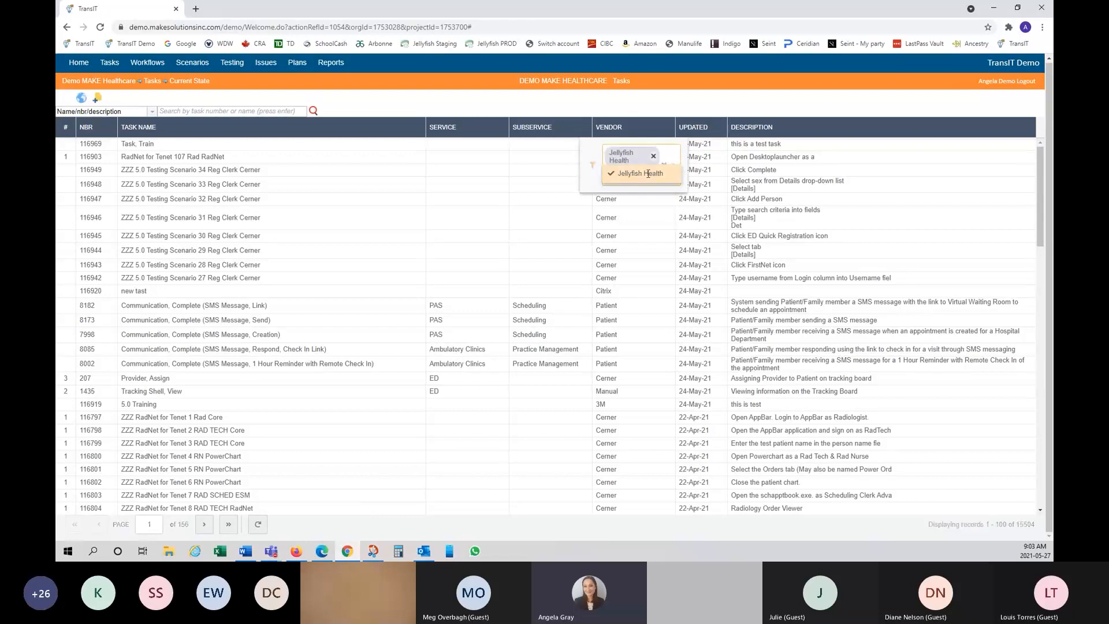
click(637, 112)
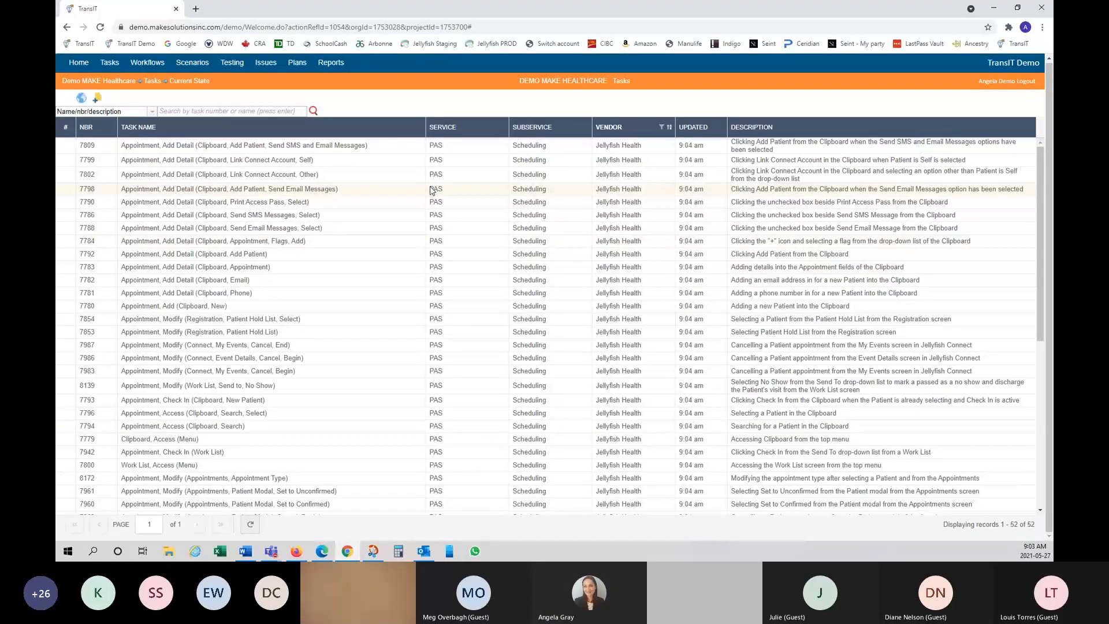
Step: Start a new task named 'Task, Train (test)' with vendor Microsoft
click(97, 101)
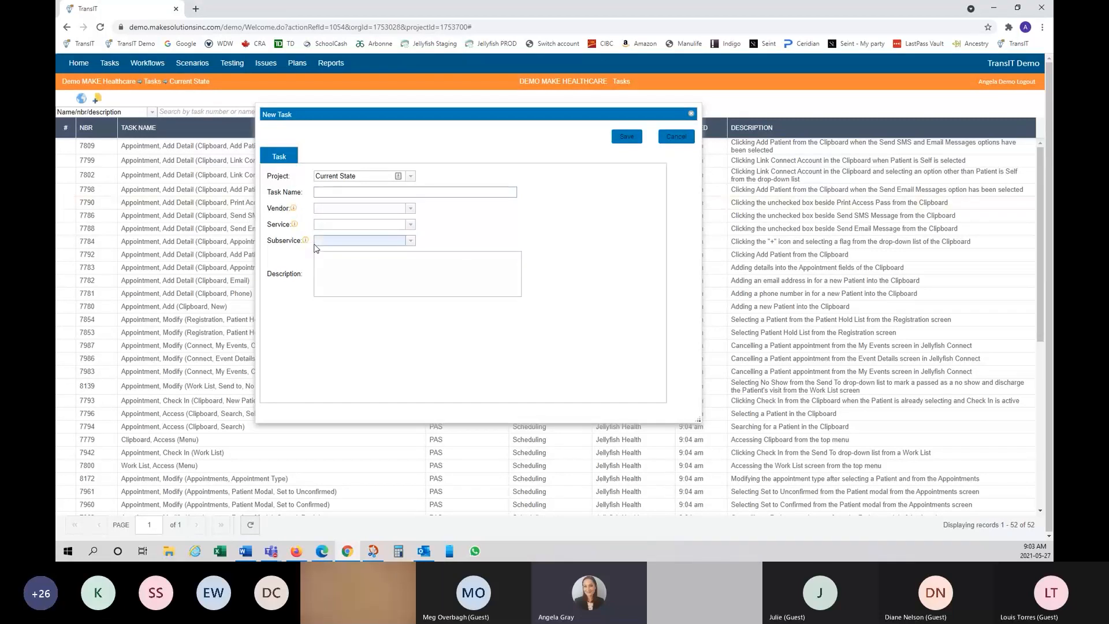
click(339, 193)
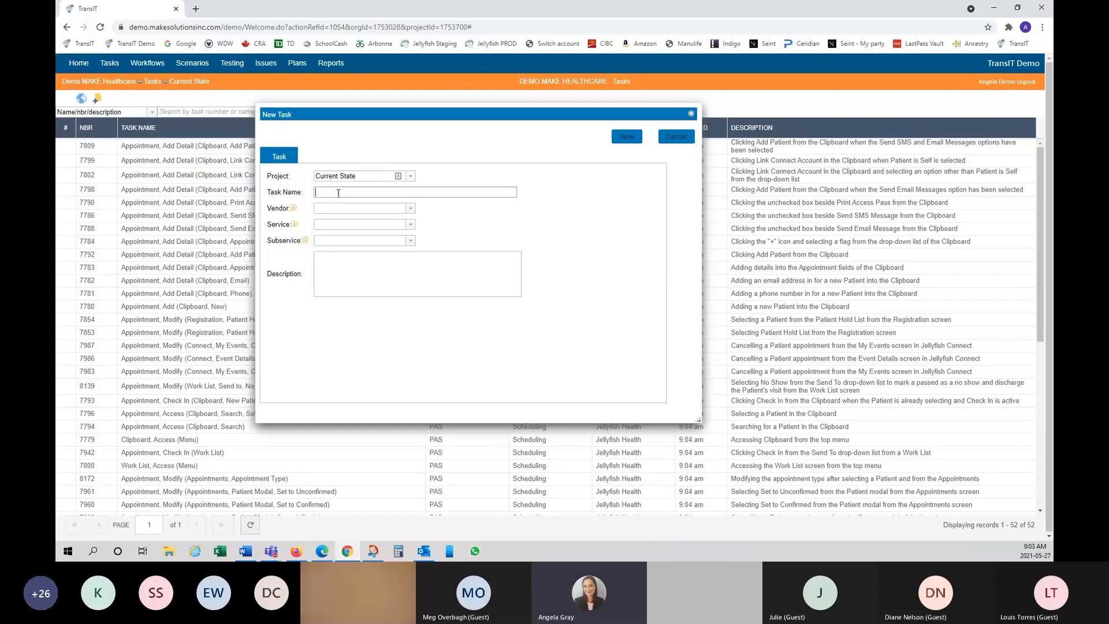
text(Ta)
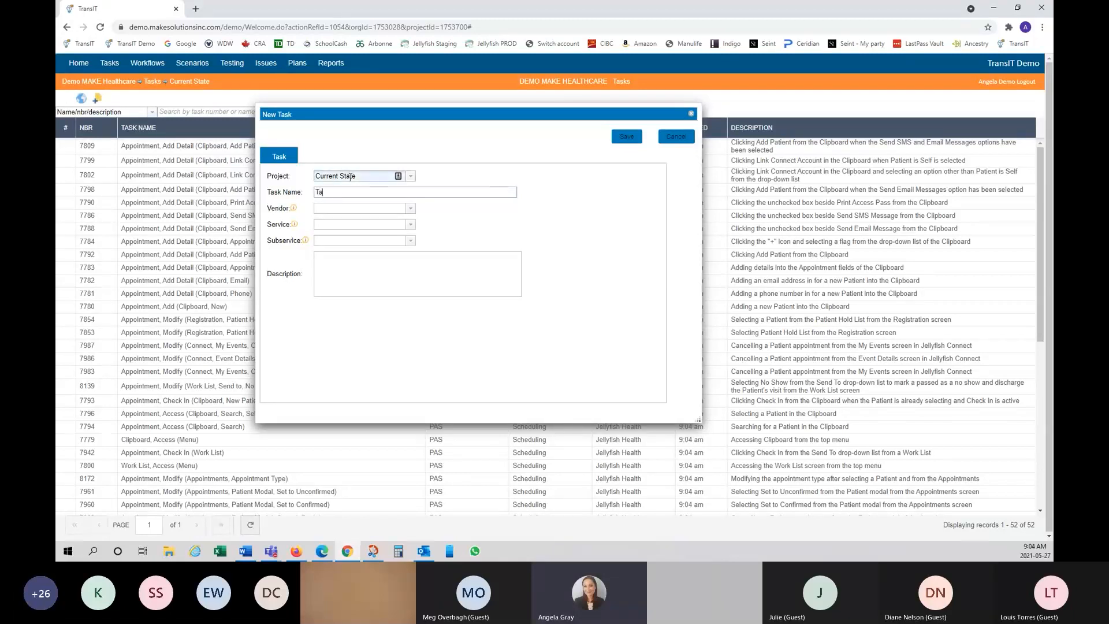
text(sk, Train)
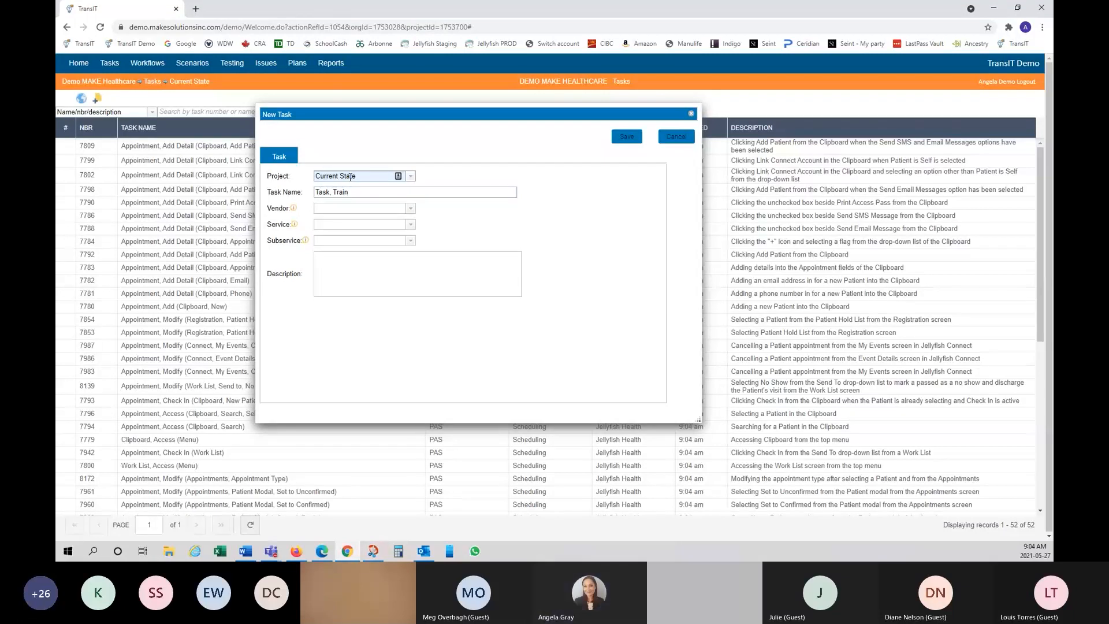
click(410, 210)
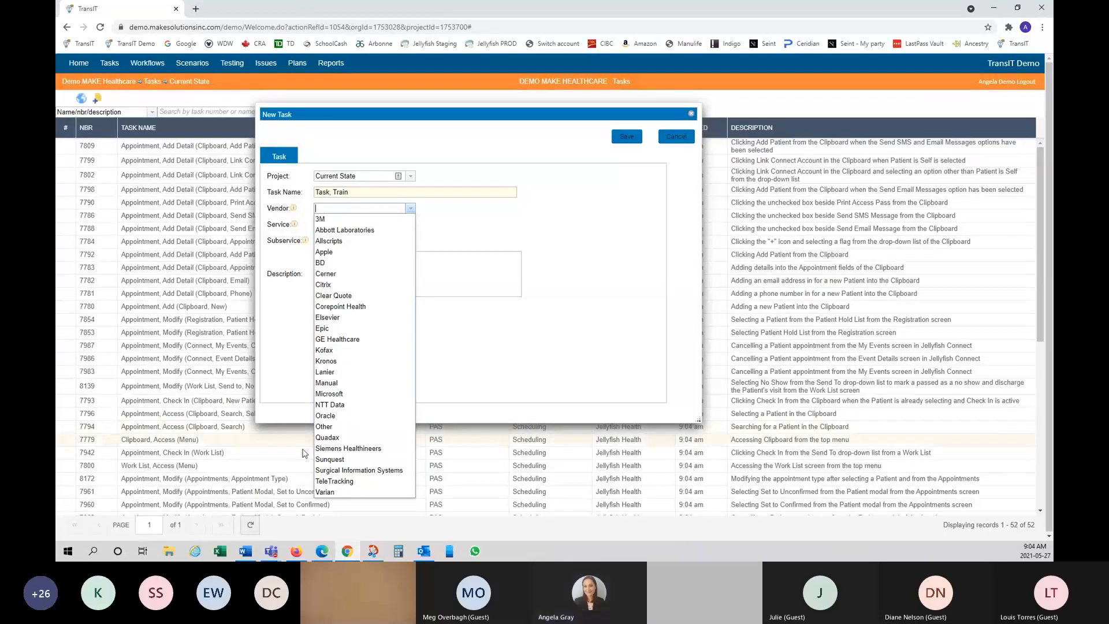
click(354, 395)
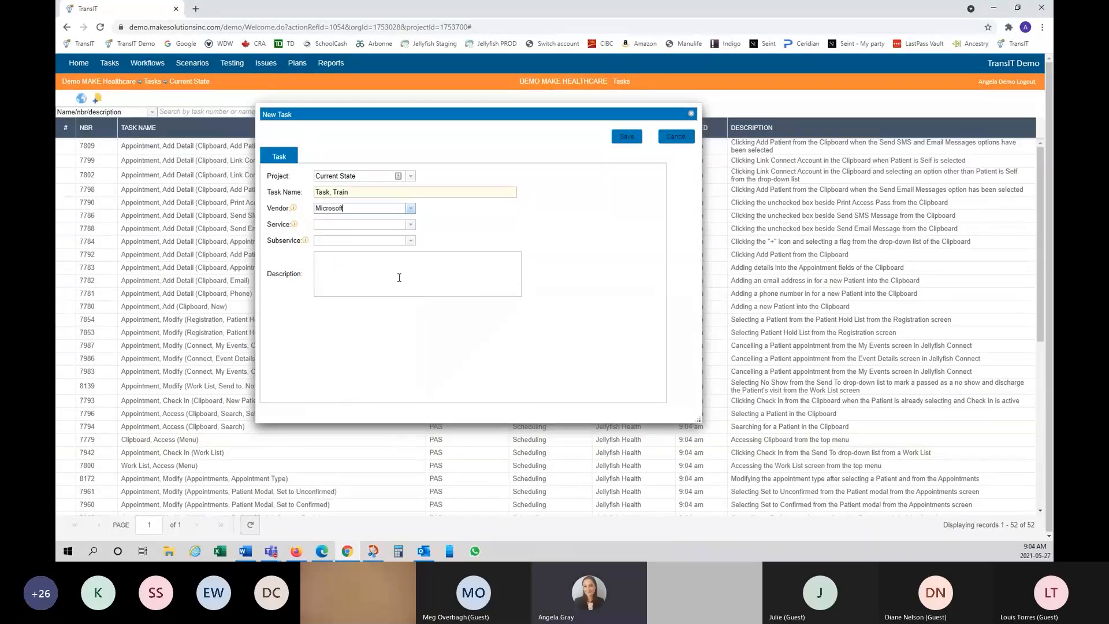
click(403, 192)
text((test))
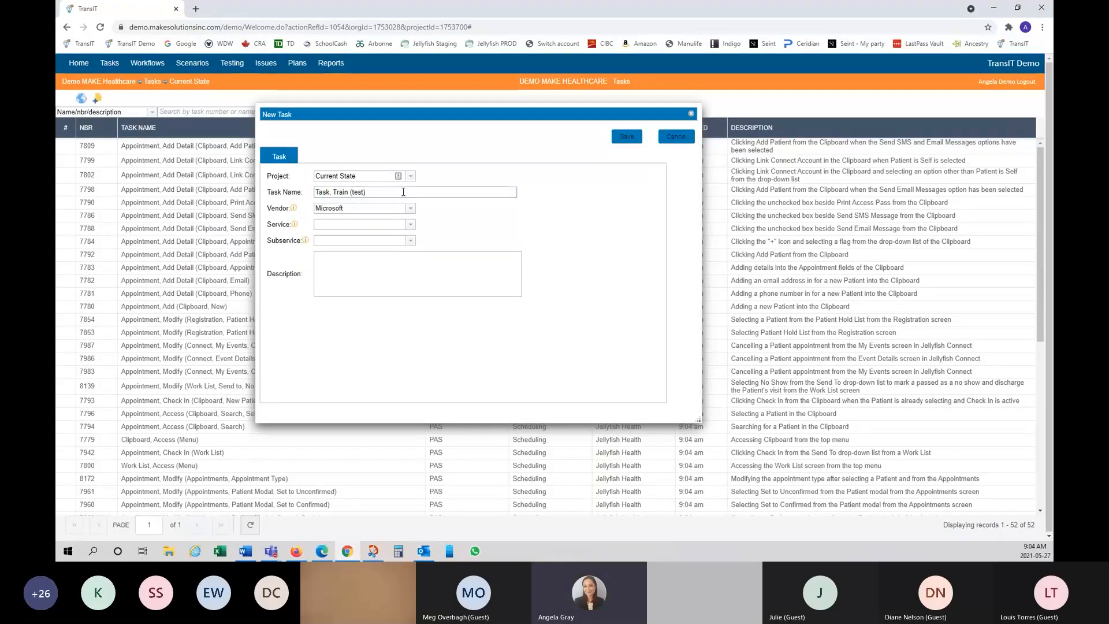
Step: Give the task the description 'This is a test' and save it
click(307, 241)
click(296, 246)
click(370, 269)
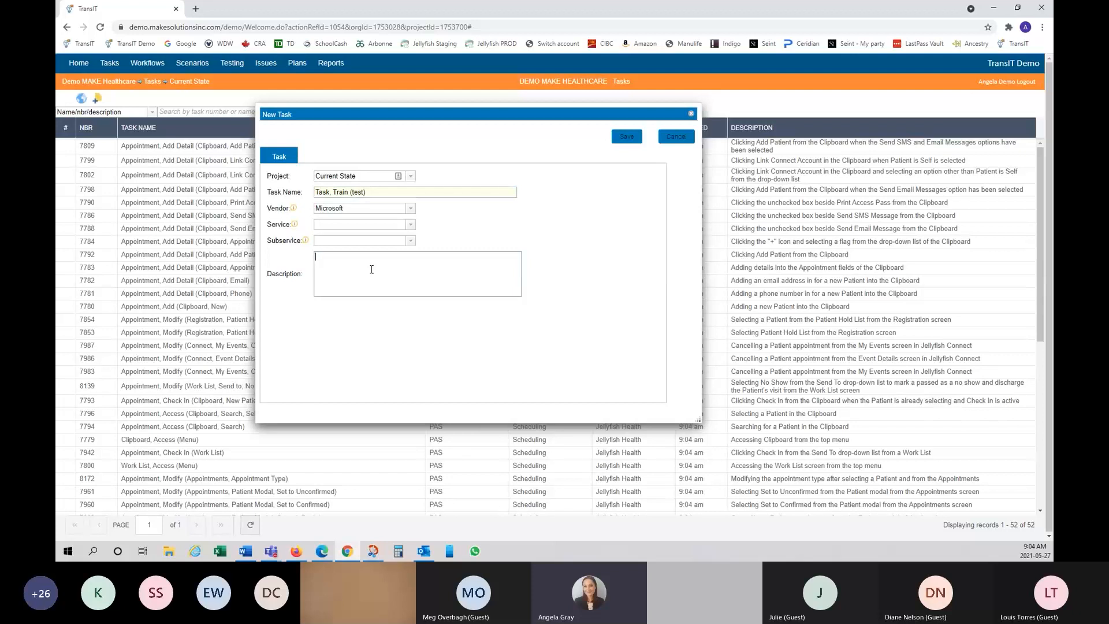
text(This is a te)
text(sst)
double_click(377, 252)
text(tes)
click(625, 140)
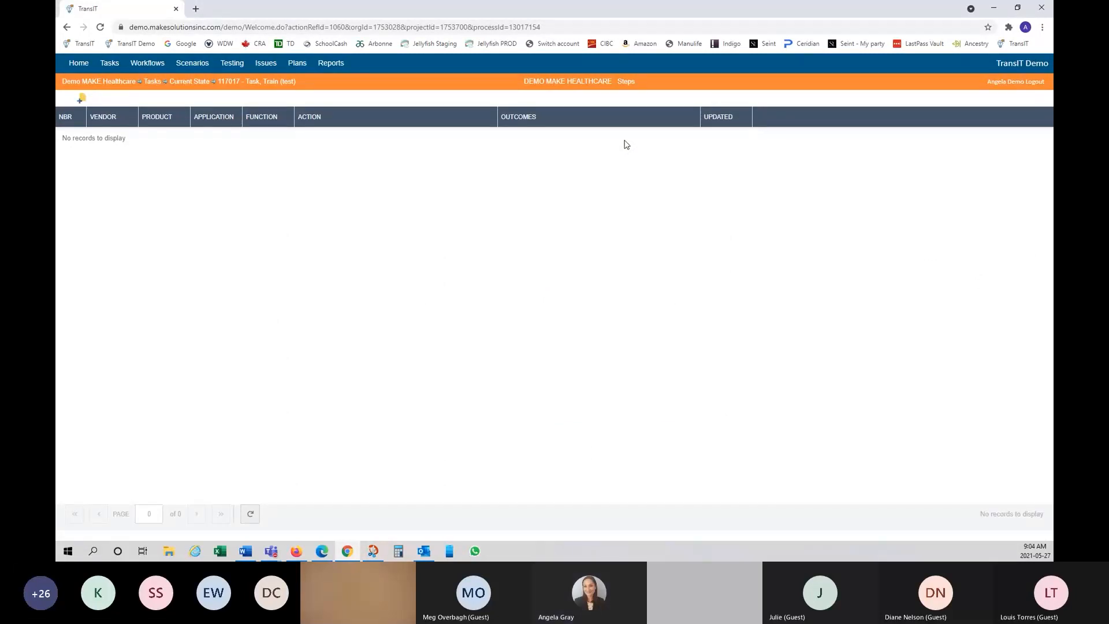
Step: Open the New Step dialog for step 1 of 'Task, Train (test)'
click(75, 99)
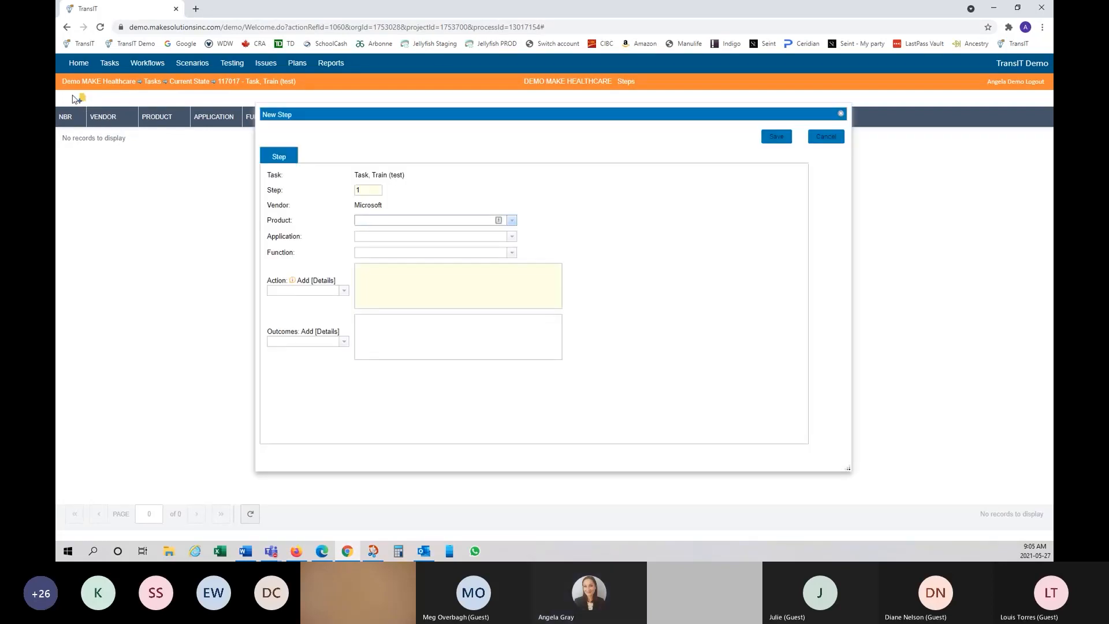
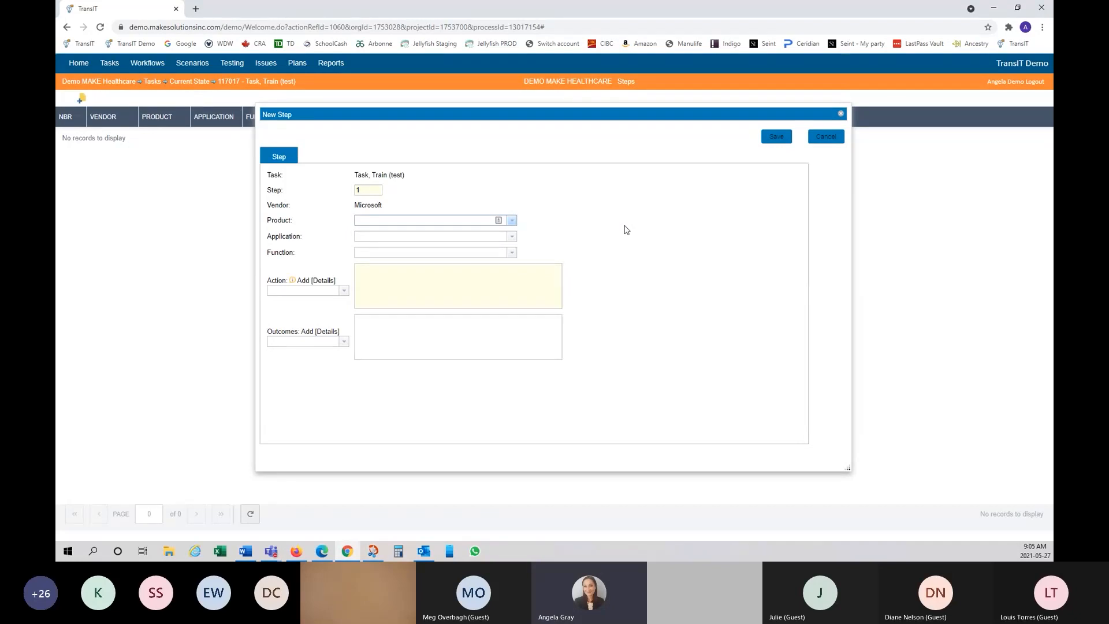
Step: Set the step's product to Office and application to Outlook, then start typing the action text
click(512, 221)
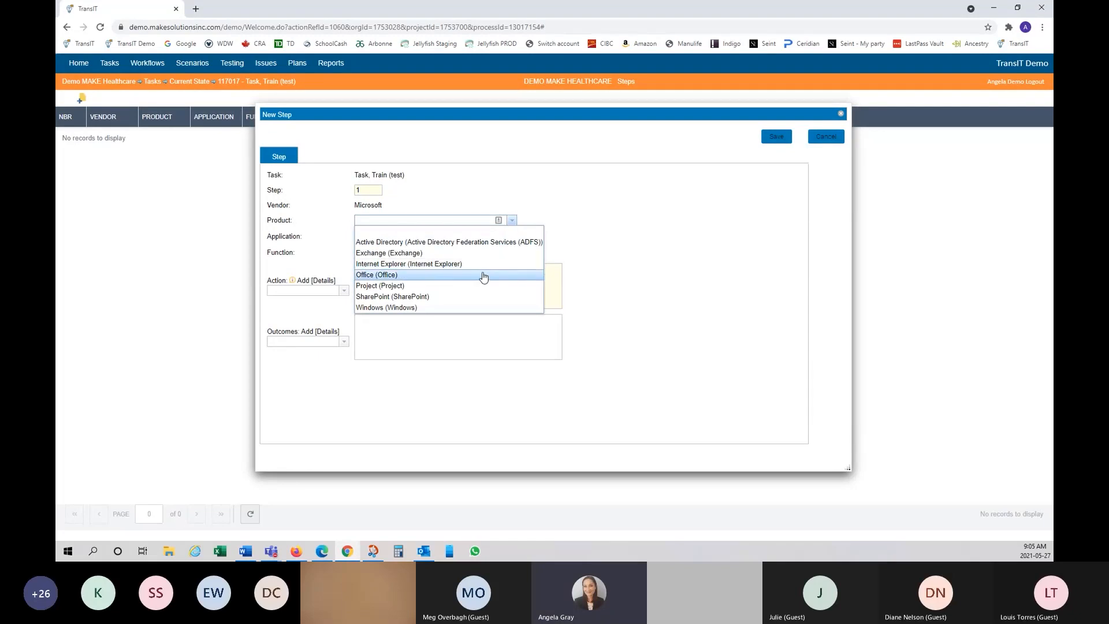
click(486, 275)
click(511, 236)
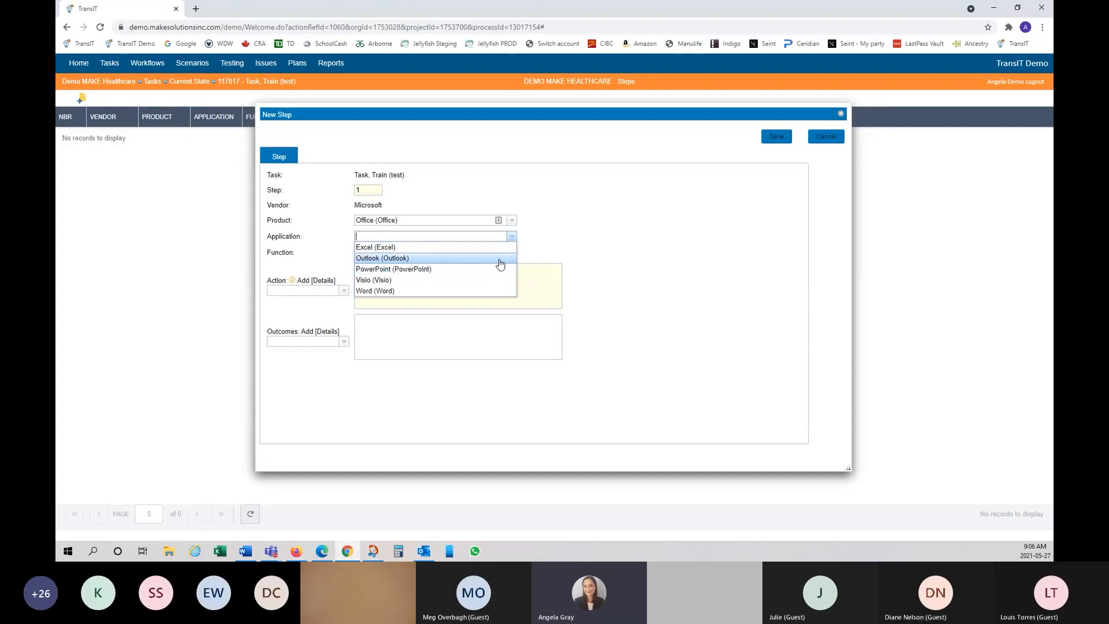
click(499, 259)
click(392, 290)
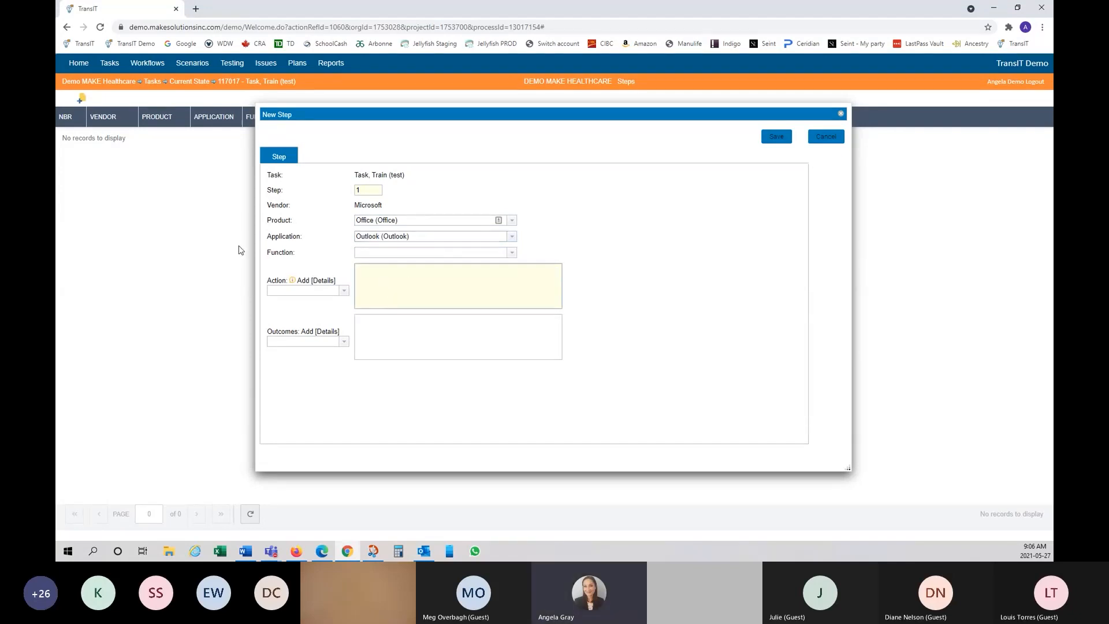
text(this is art)
Step: Complete the action as 'this is a test' and add [Details], [Details2] and [Details3] placeholders
key(BackSpace)
text(test)
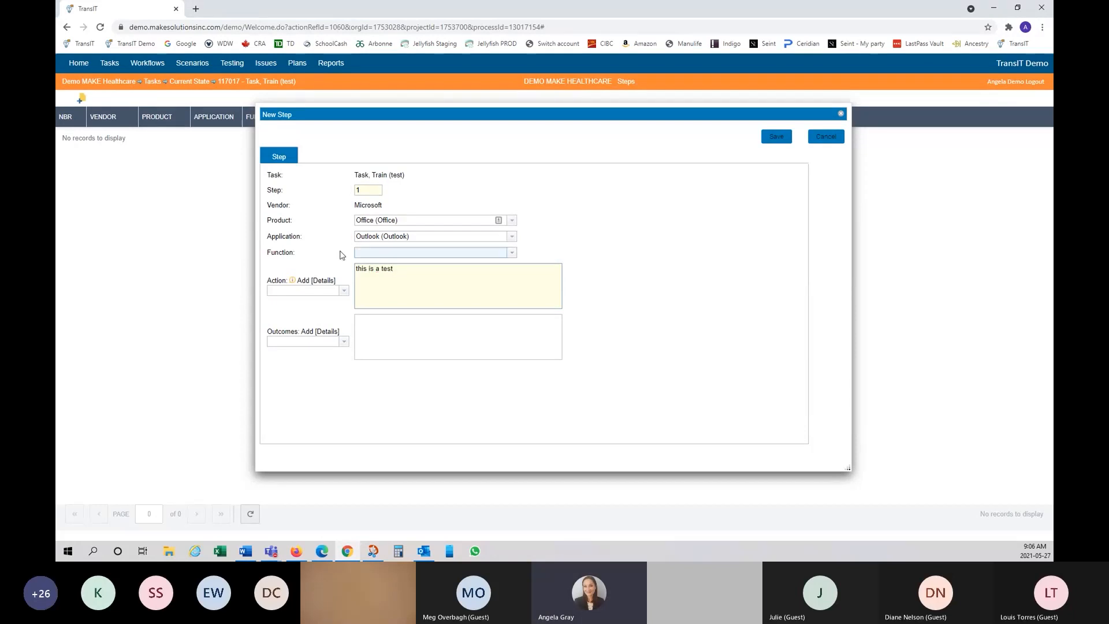
click(322, 283)
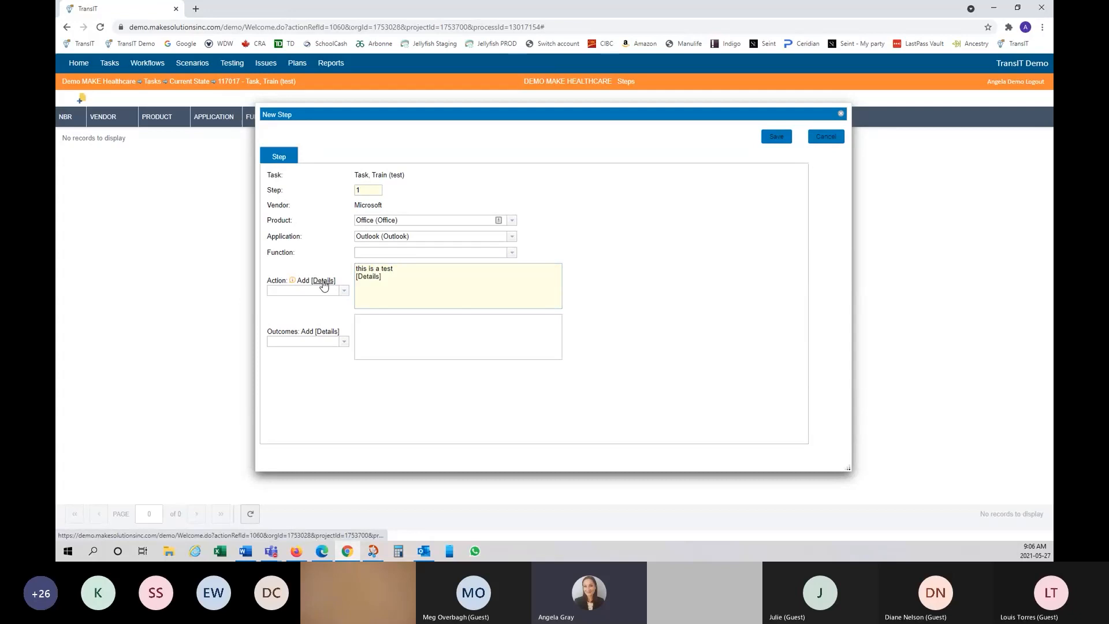
click(323, 283)
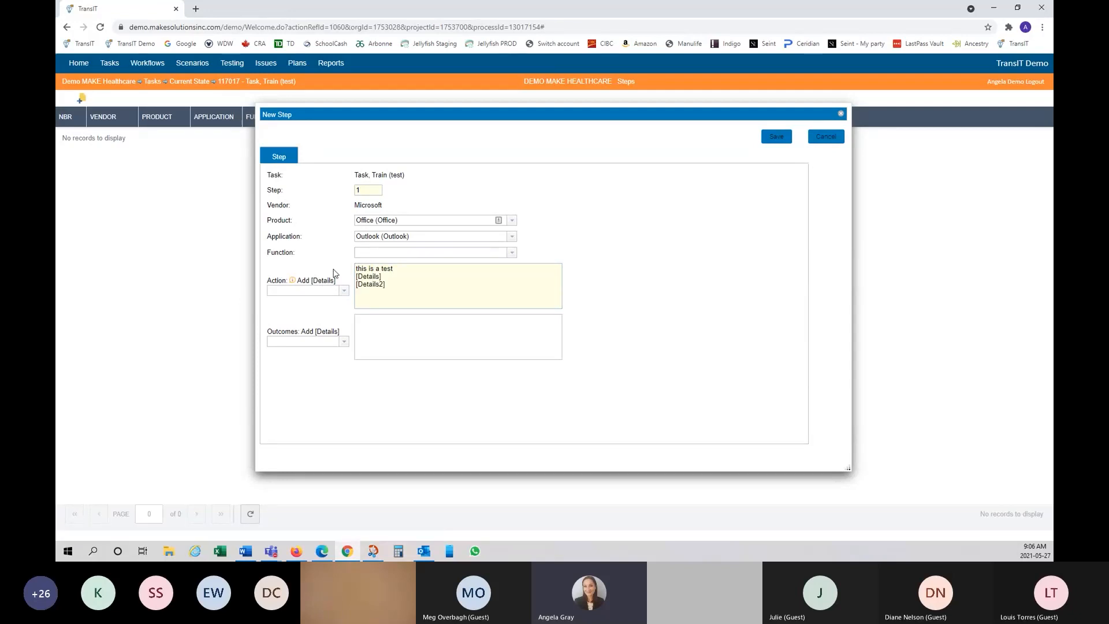
click(323, 281)
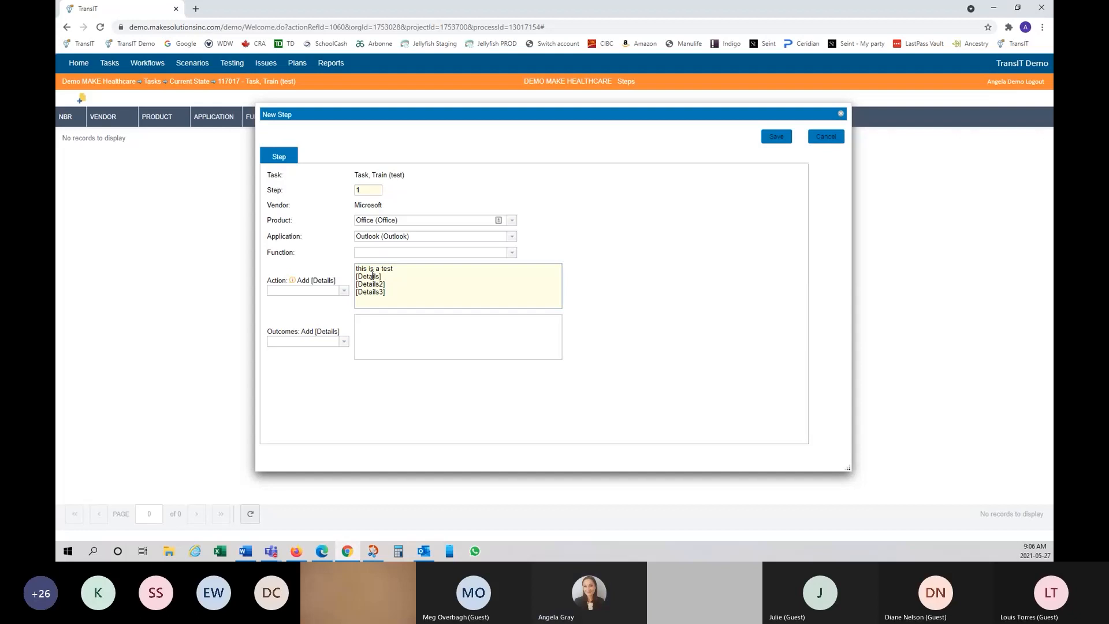
Step: Try inserting Acuity Level and Address details, then delete those extra lines from the action
click(344, 292)
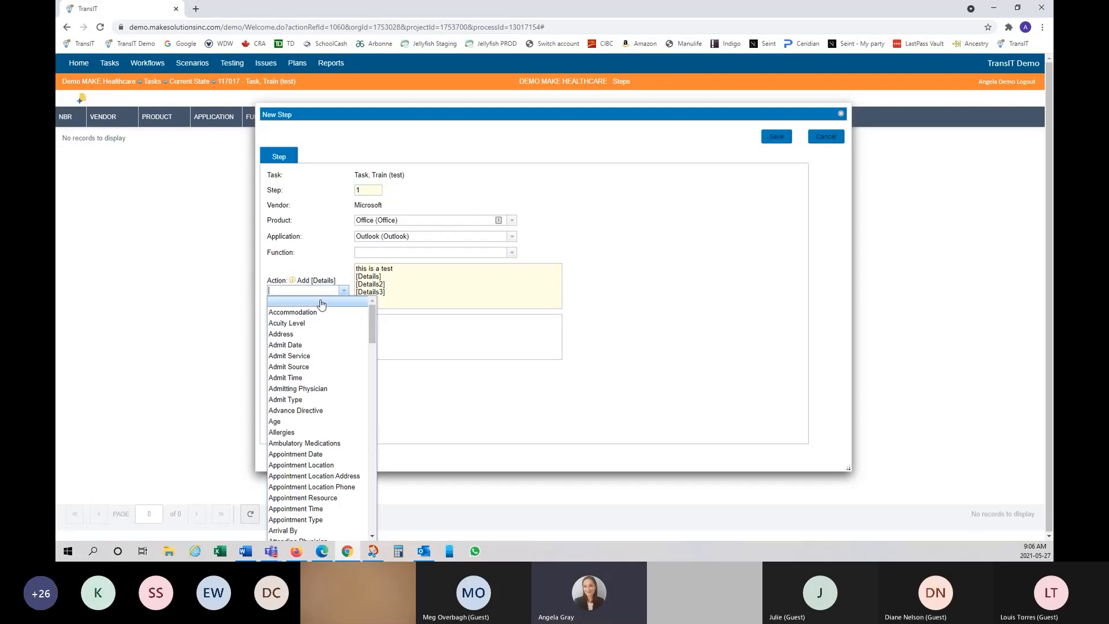
click(303, 340)
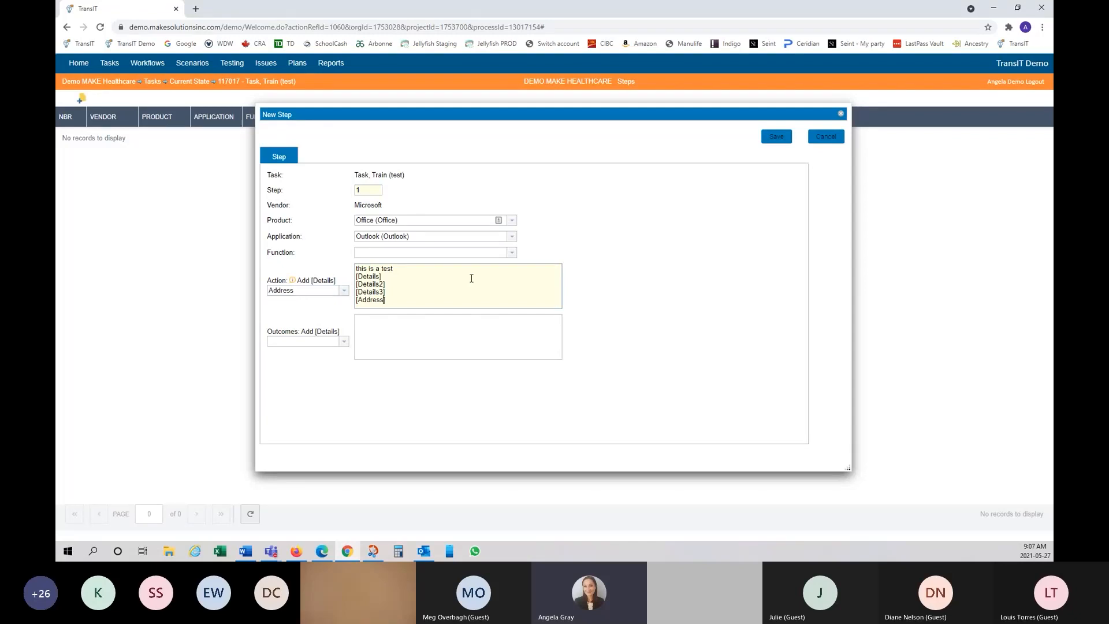
text(2)
click(345, 297)
click(337, 322)
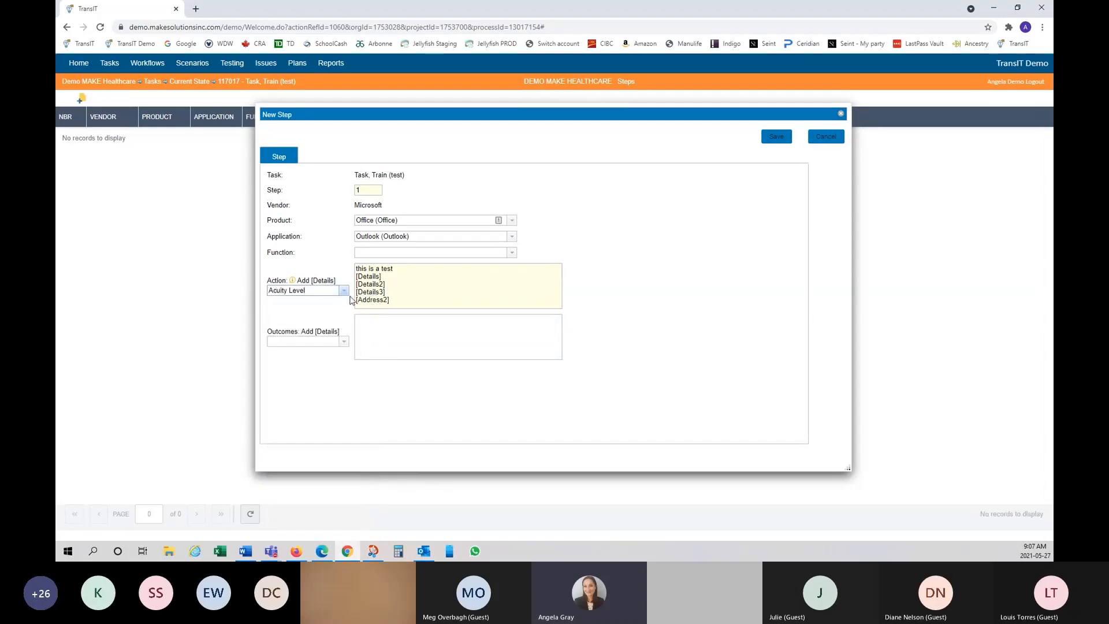
click(334, 281)
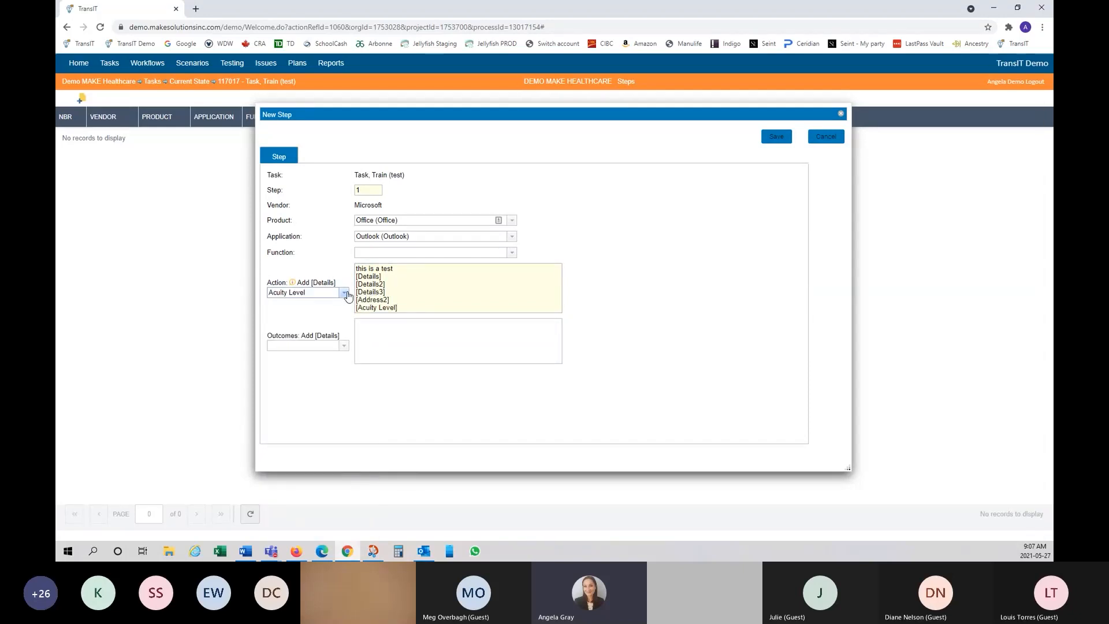
click(345, 293)
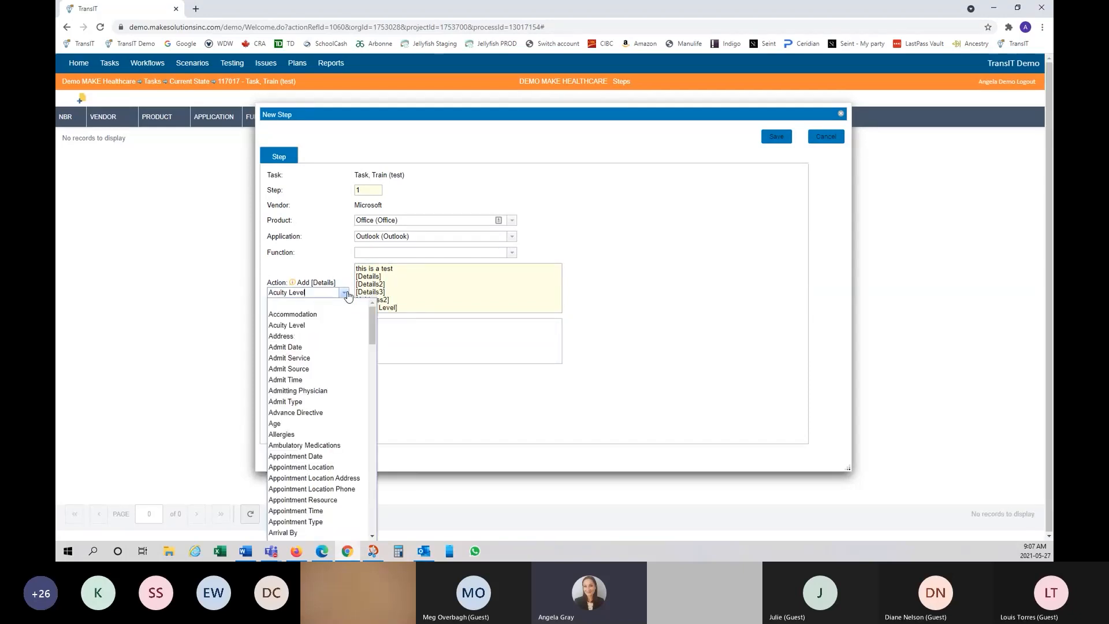
click(322, 336)
click(317, 285)
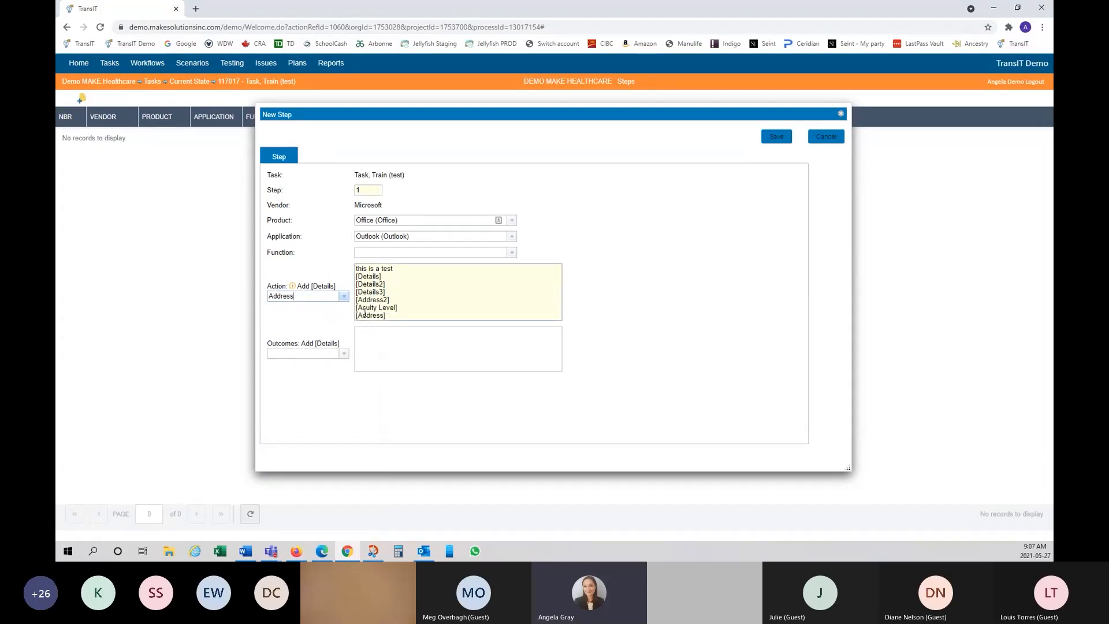
drag(386, 316, 352, 300)
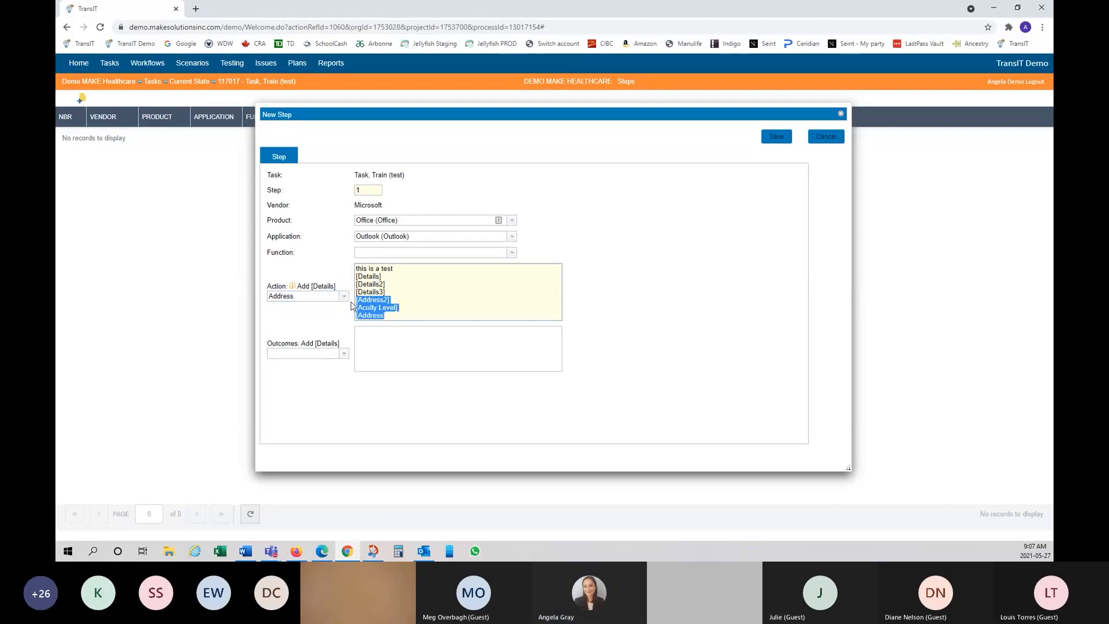
key(BackSpace)
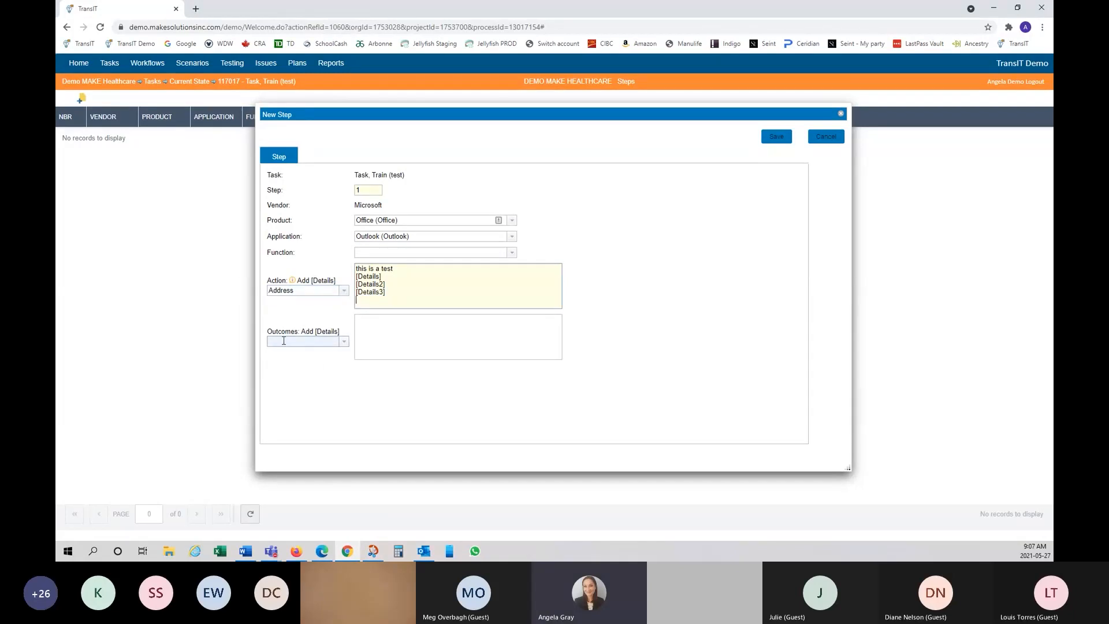
Step: Give the step the outcome 'test is complete' with an [Arrival By] detail and save it
click(345, 347)
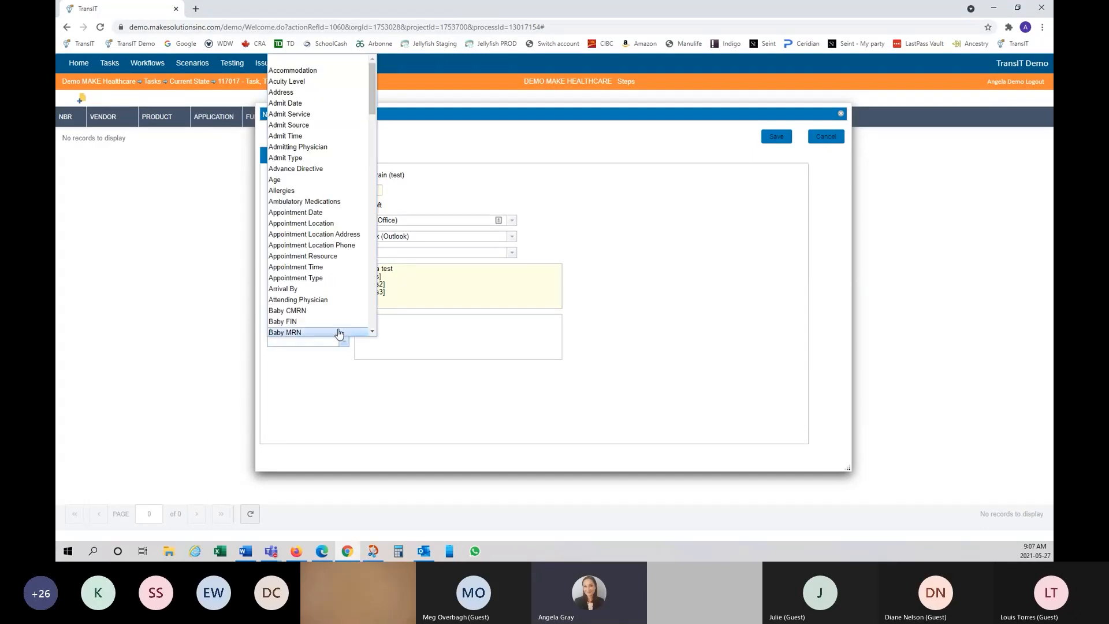
click(332, 290)
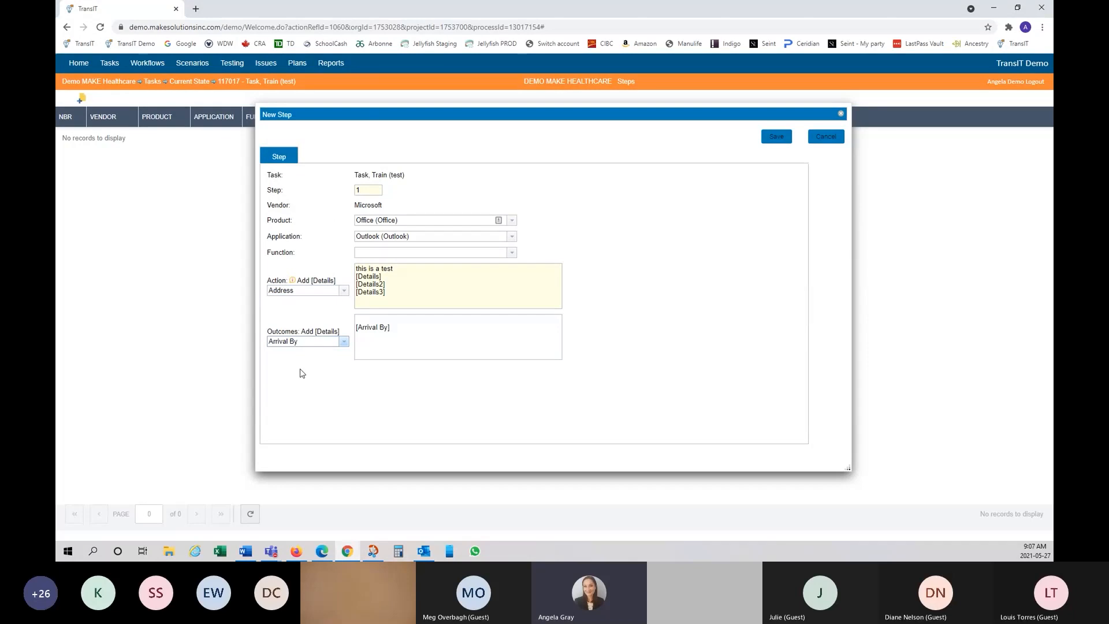
click(384, 319)
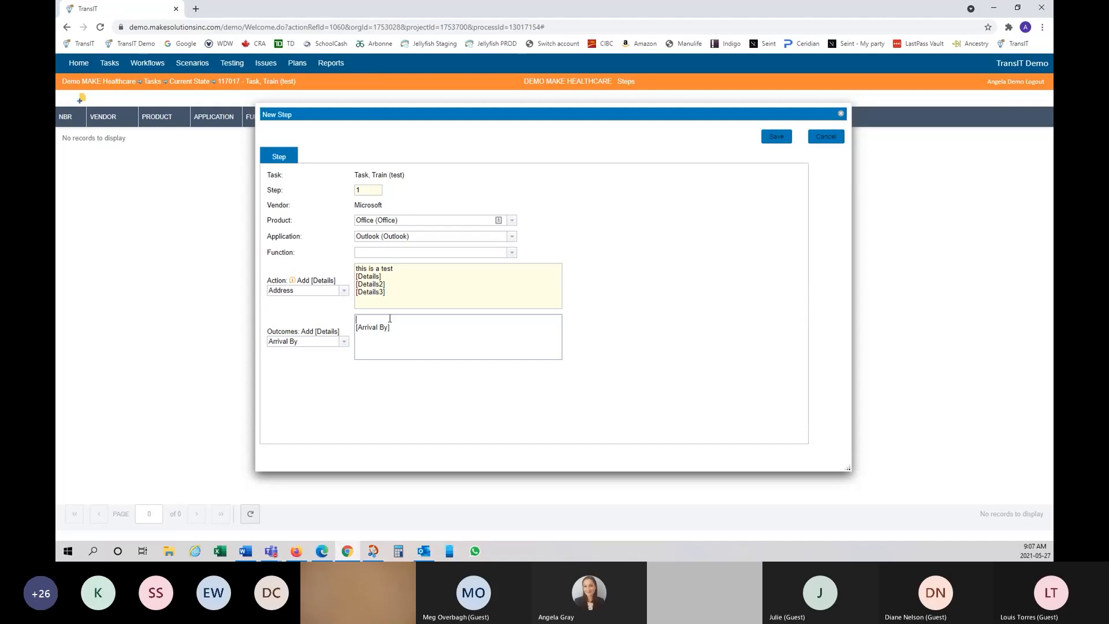
text(test comp)
key(BackSpace)
key(BackSpace)
key(BackSpace)
key(BackSpace)
text(is complete)
click(774, 142)
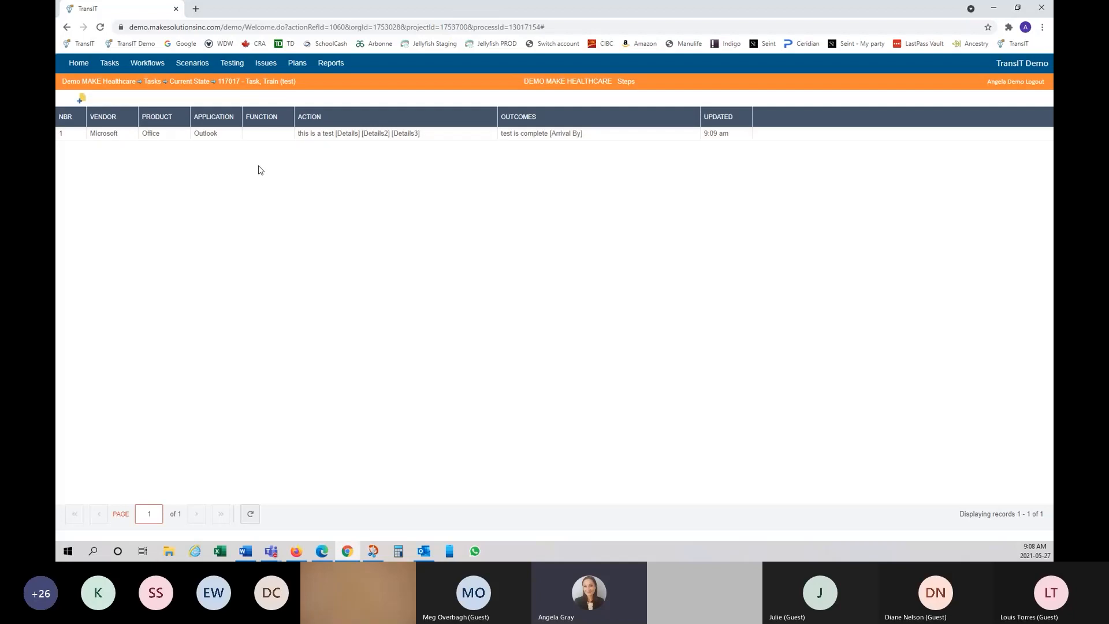
Step: Bring up the Change submenu on the saved Outlook step's row
right_click(446, 136)
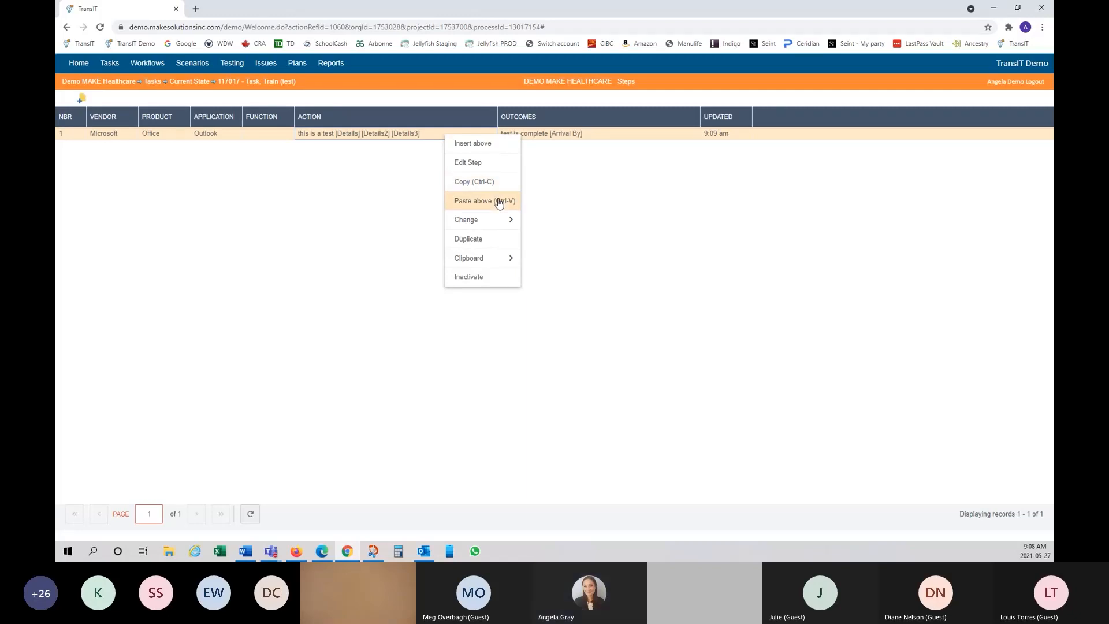
mouse_move(493, 227)
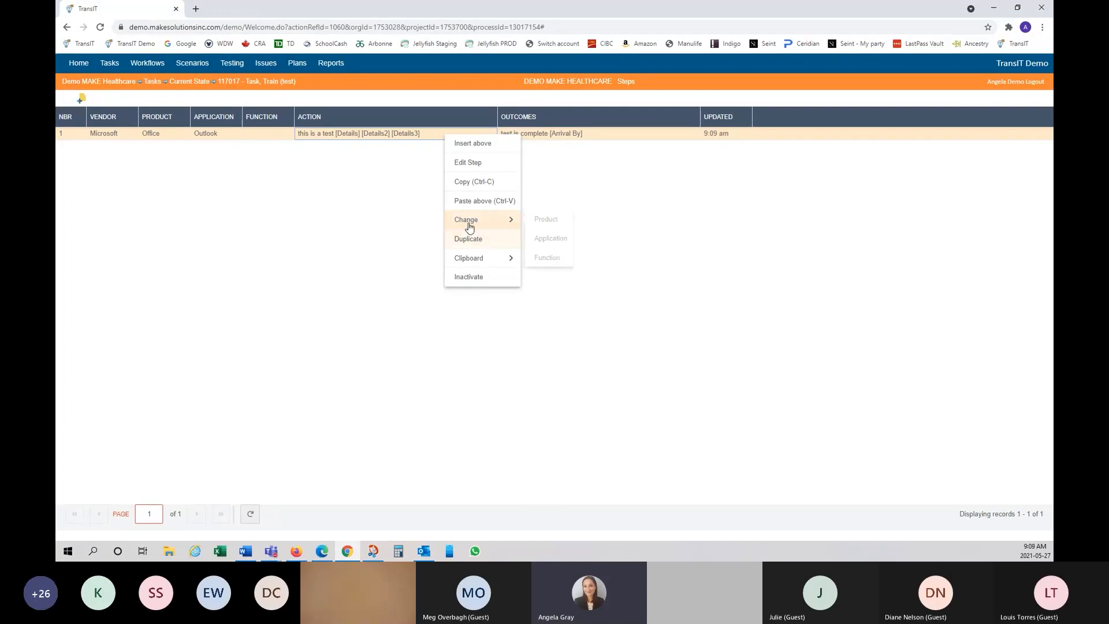
Step: Switch step 1's application from Outlook to PowerPoint and save the change
click(550, 240)
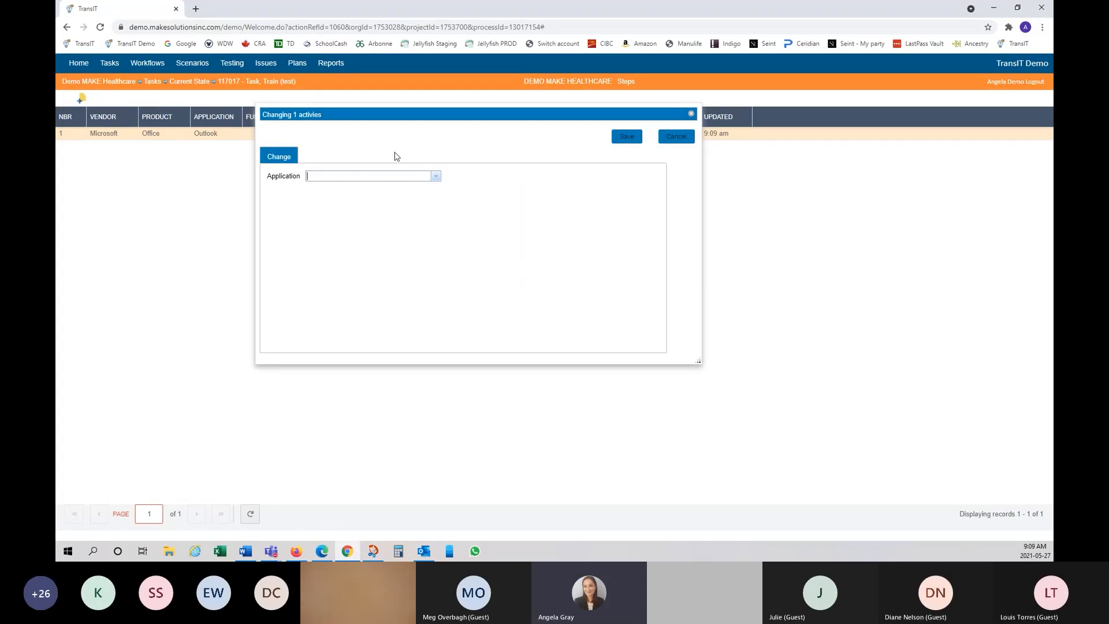
click(437, 178)
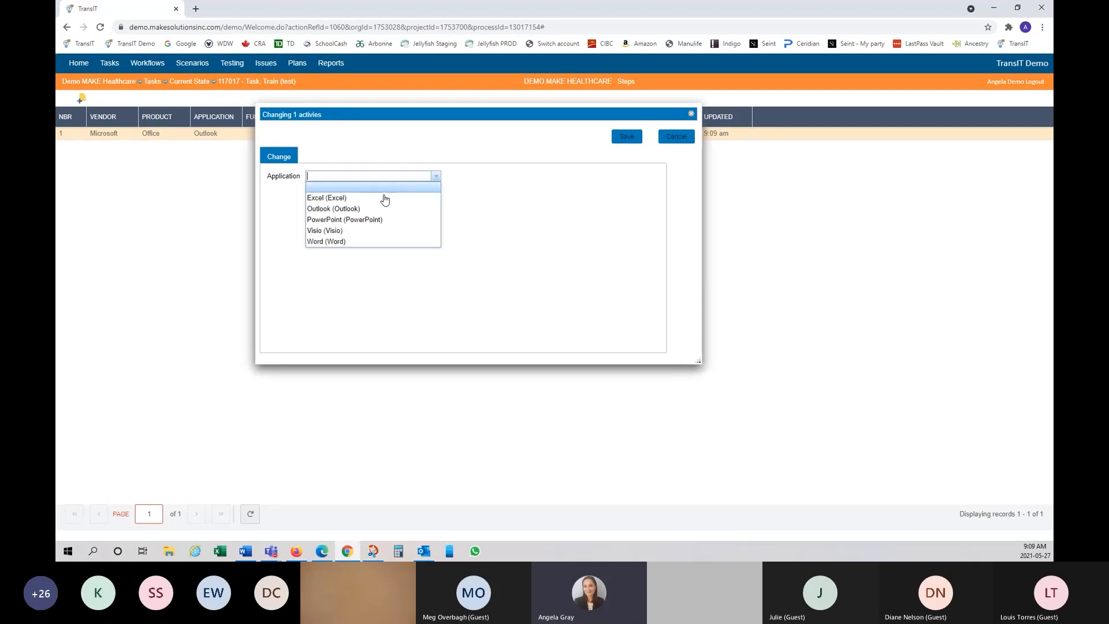
click(368, 222)
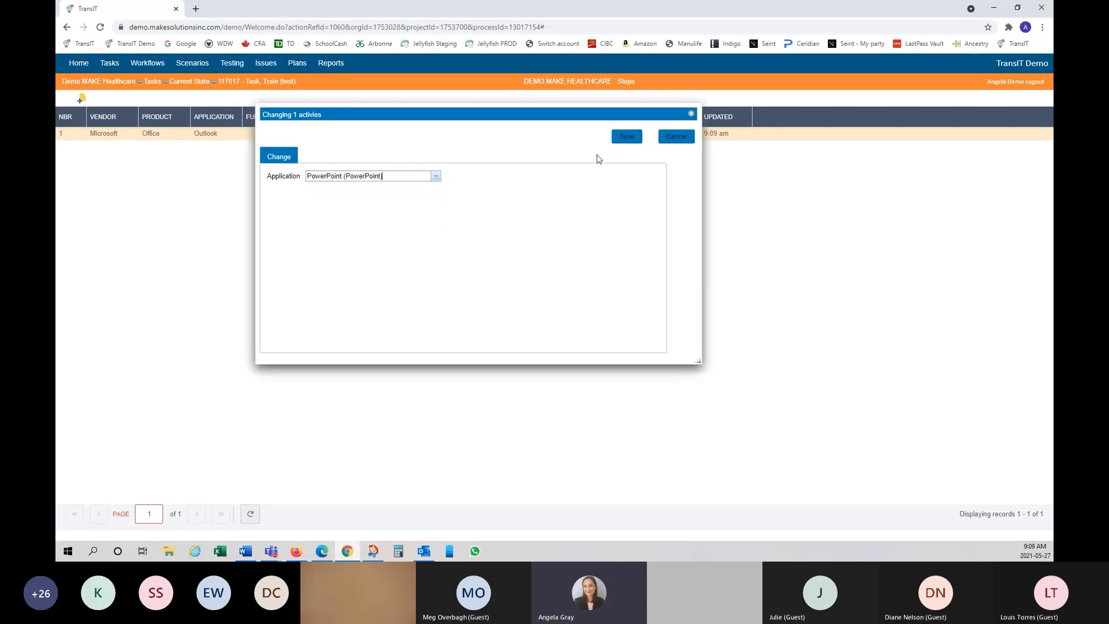
click(640, 141)
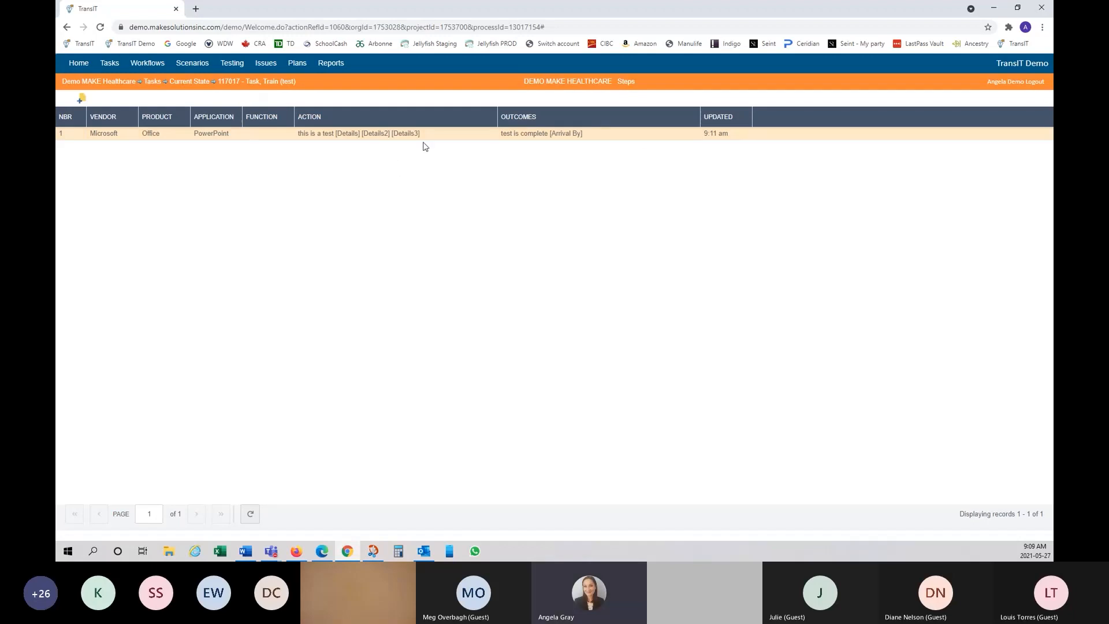
right_click(477, 138)
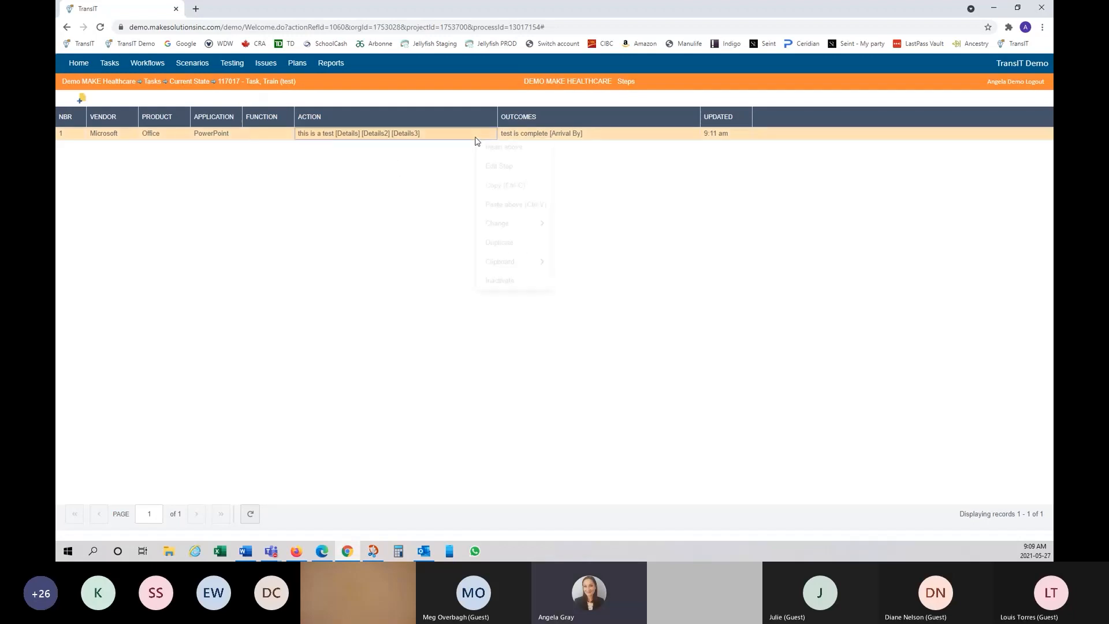
Step: Duplicate the PowerPoint step twice so there are three identical steps
click(507, 243)
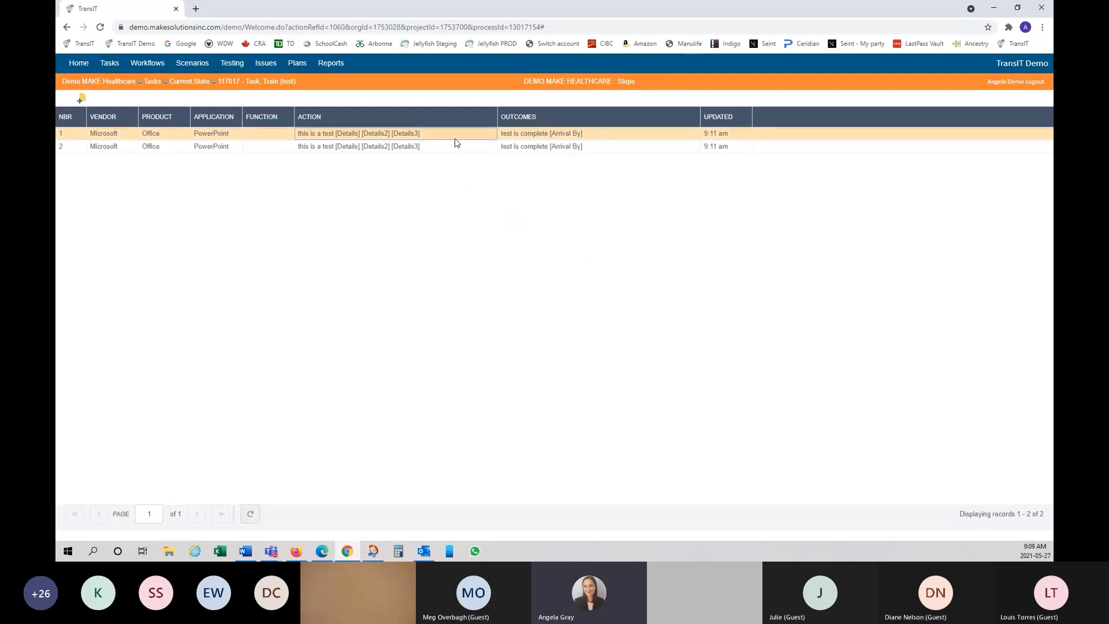
right_click(455, 148)
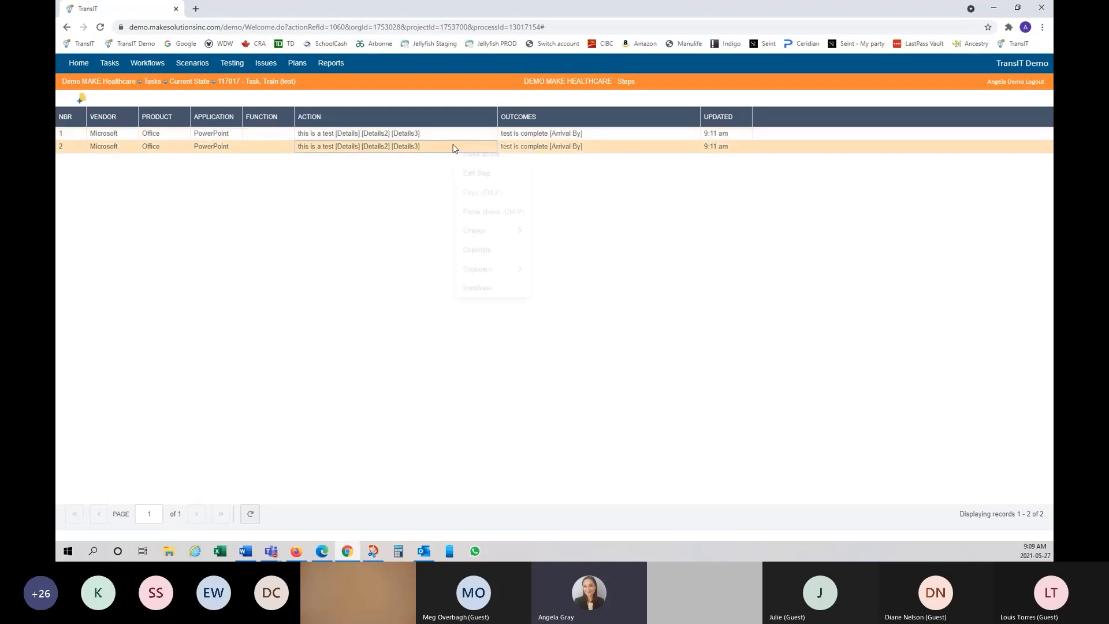
click(484, 250)
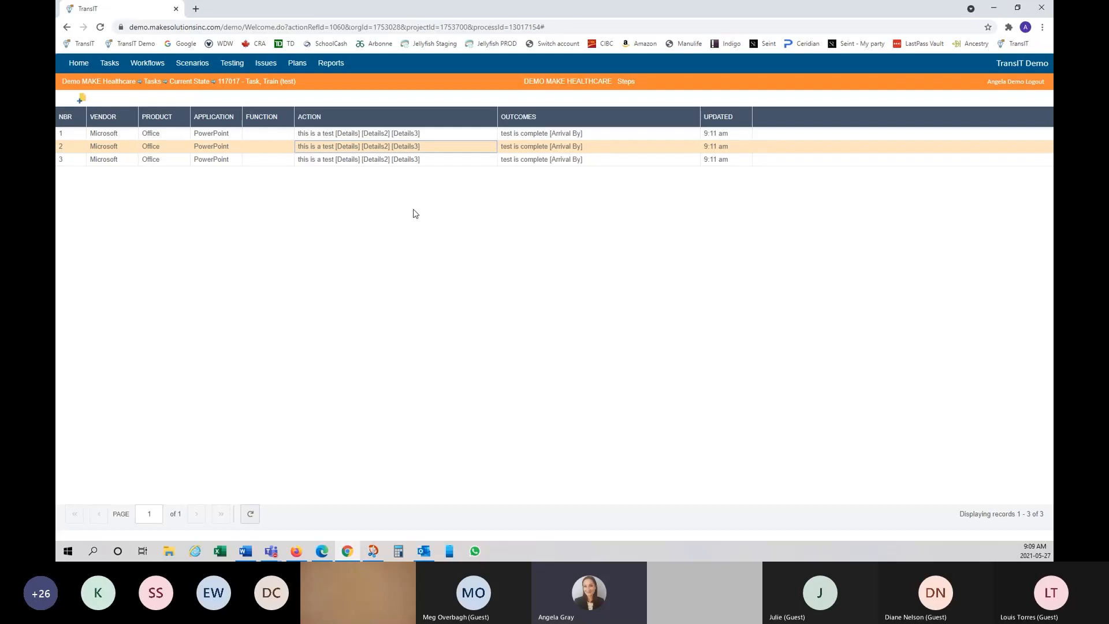
Step: Select all three steps and bring up their Change submenu
click(266, 134)
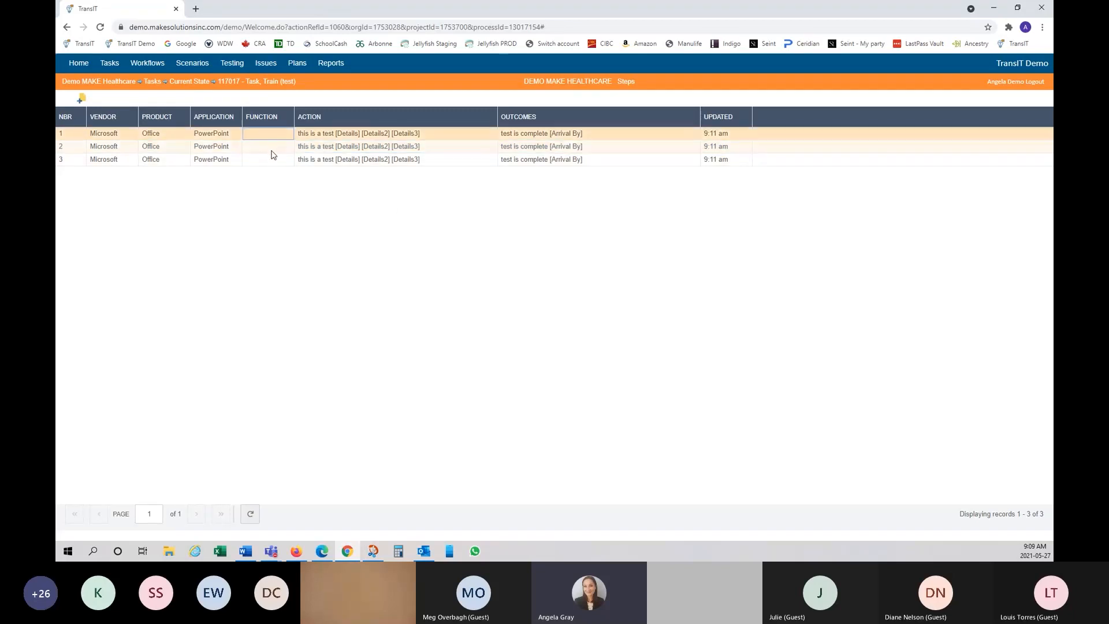
shift+click(275, 157)
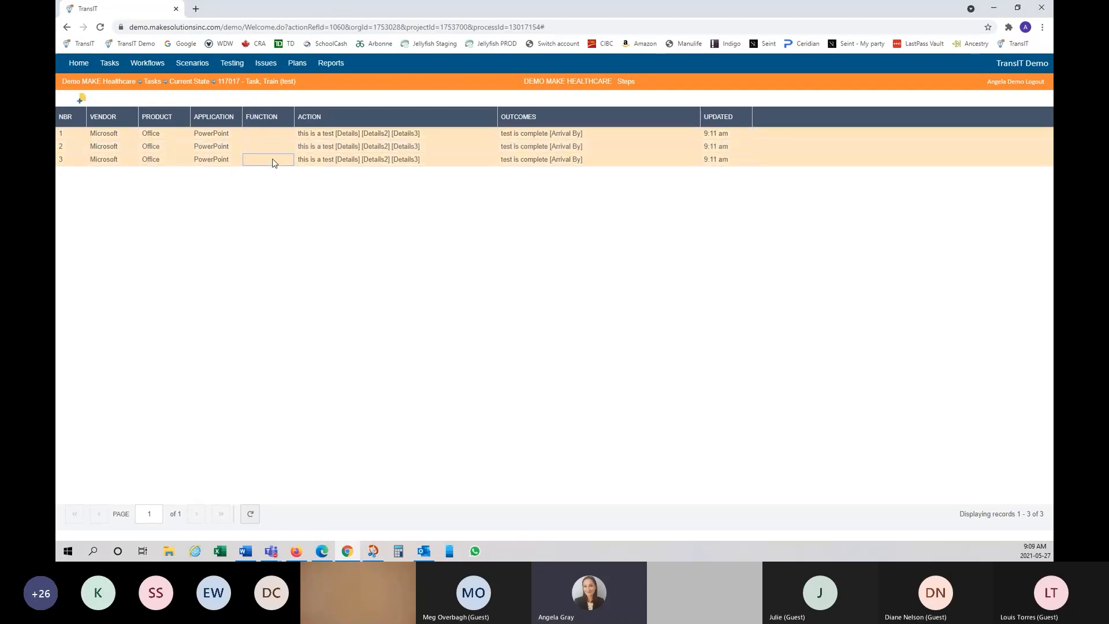
right_click(267, 143)
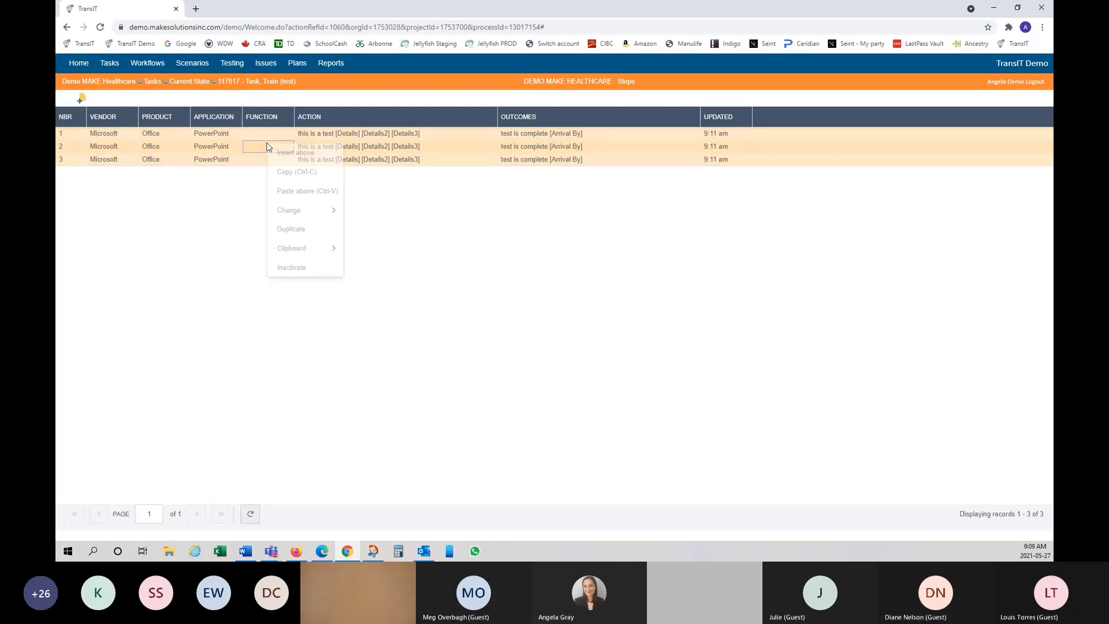
mouse_move(334, 216)
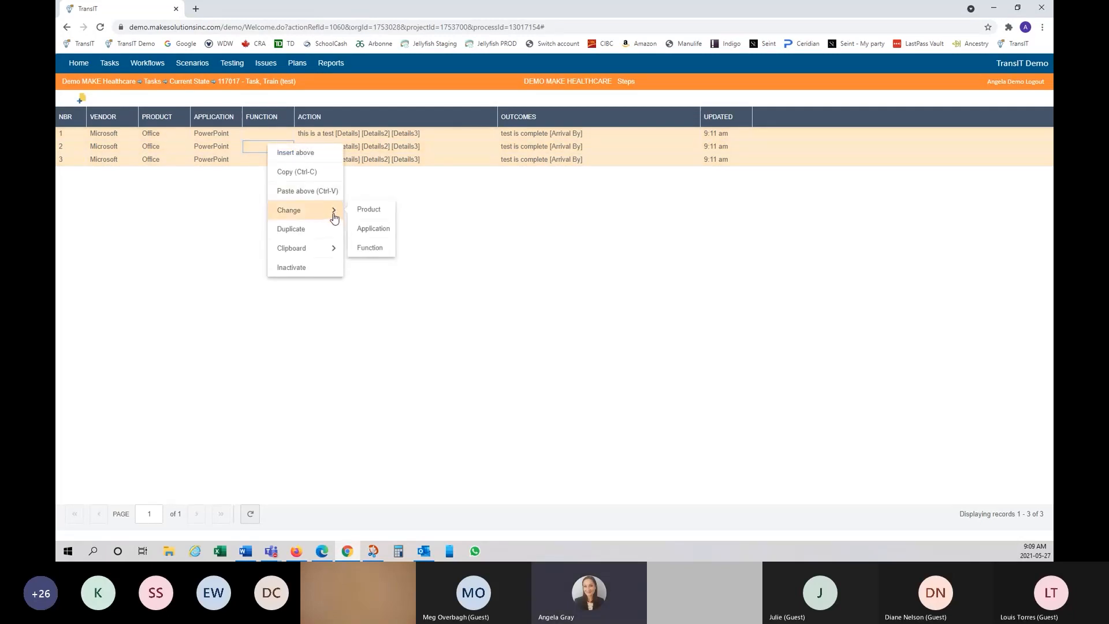
Step: Set the application of all three selected steps to Excel in one edit
click(361, 228)
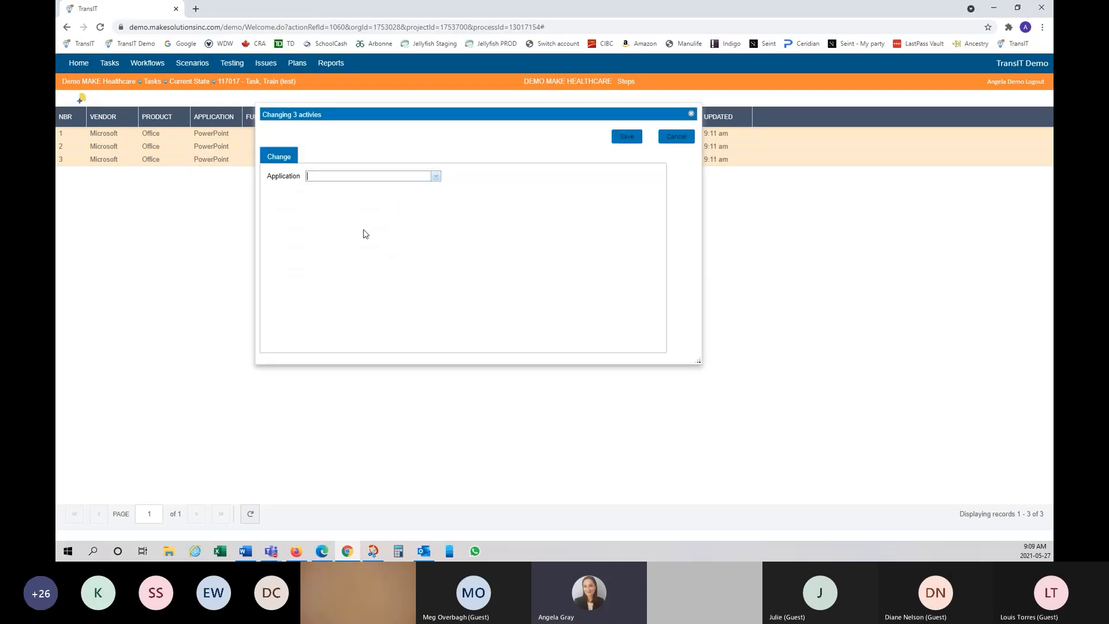
click(435, 176)
click(425, 199)
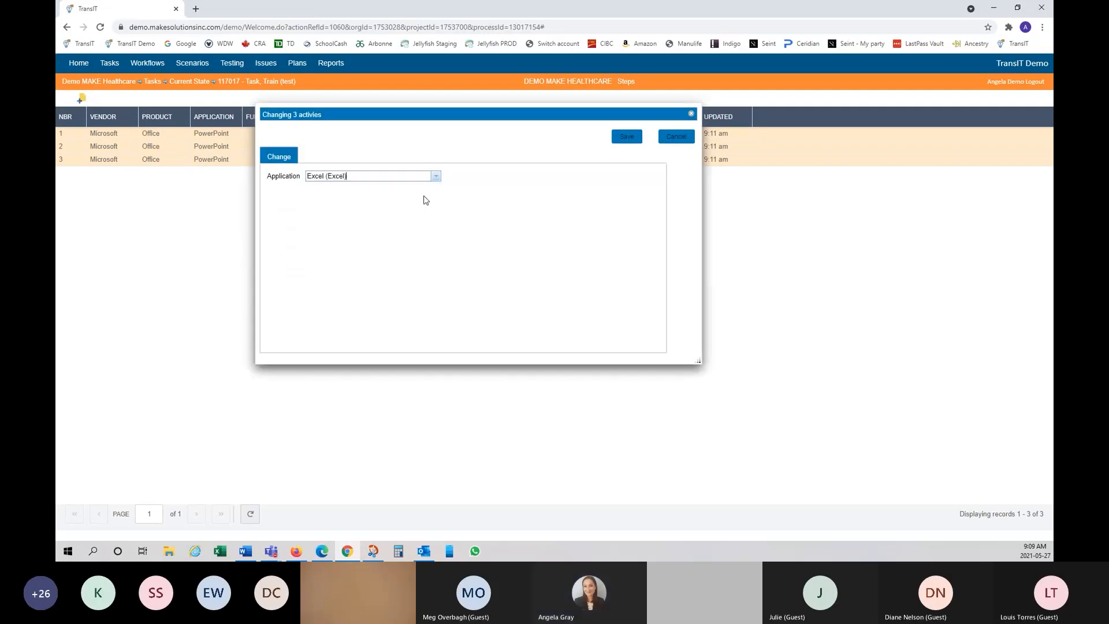
click(628, 138)
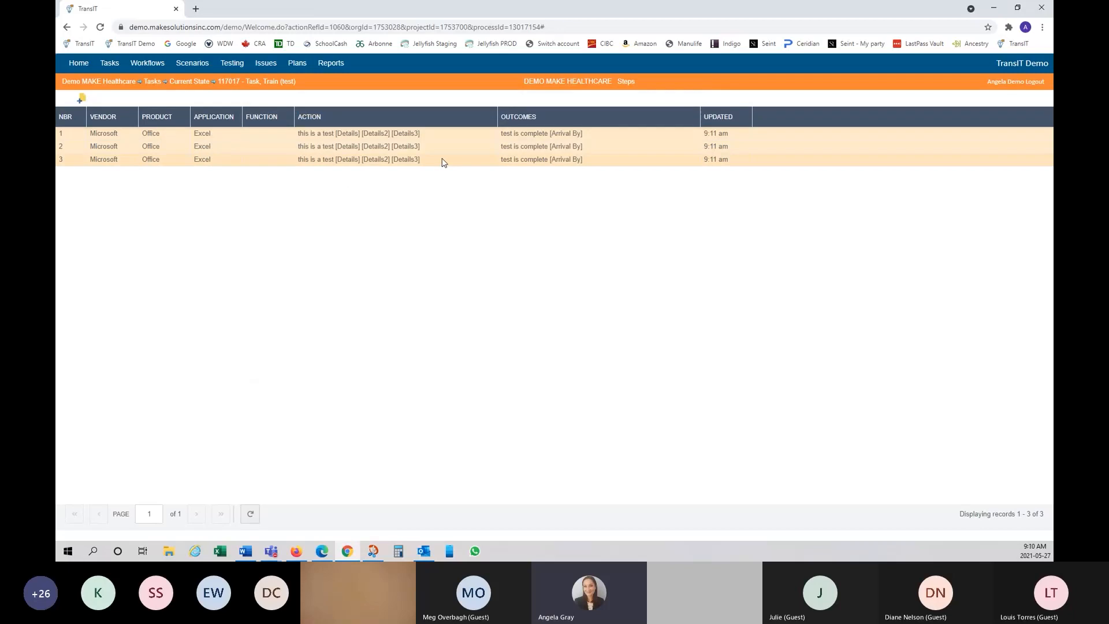
right_click(329, 134)
mouse_move(405, 244)
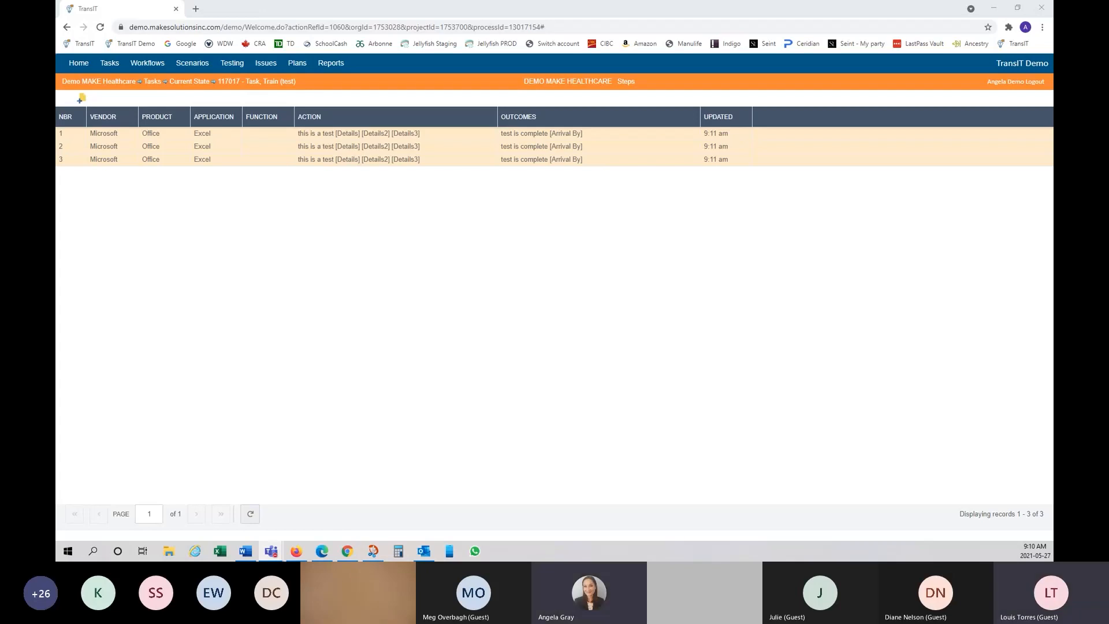
click(138, 15)
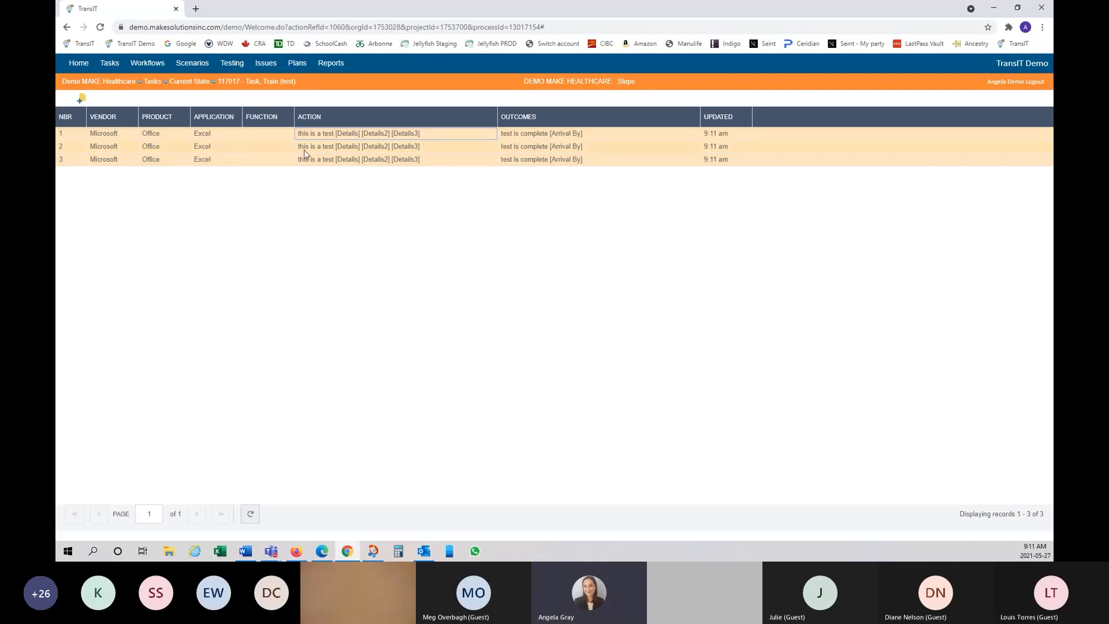
right_click(322, 161)
mouse_move(383, 272)
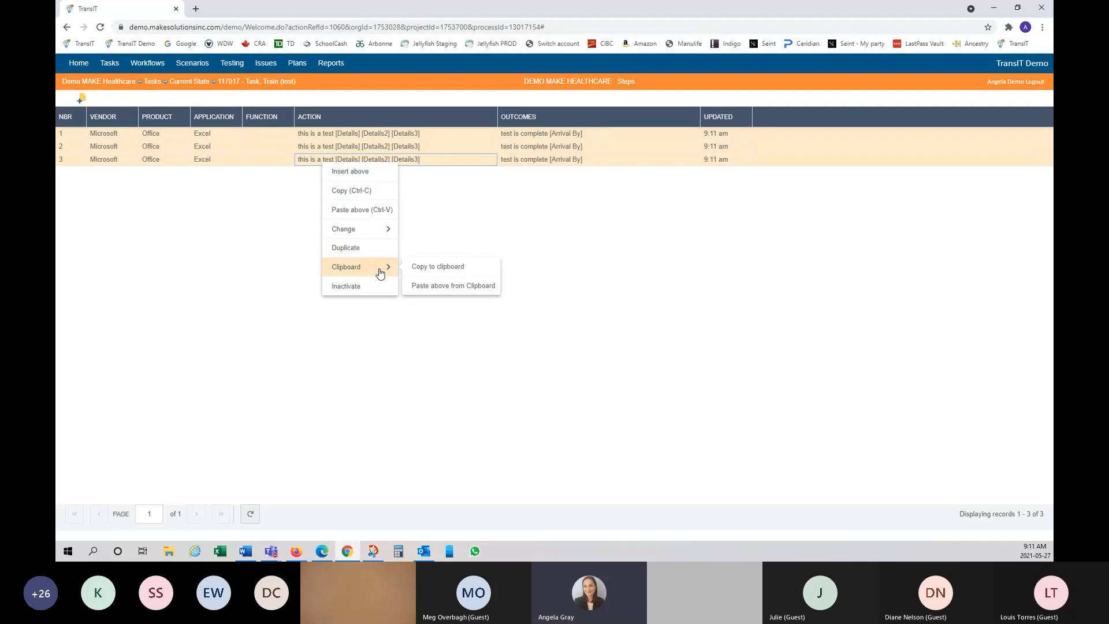
click(494, 240)
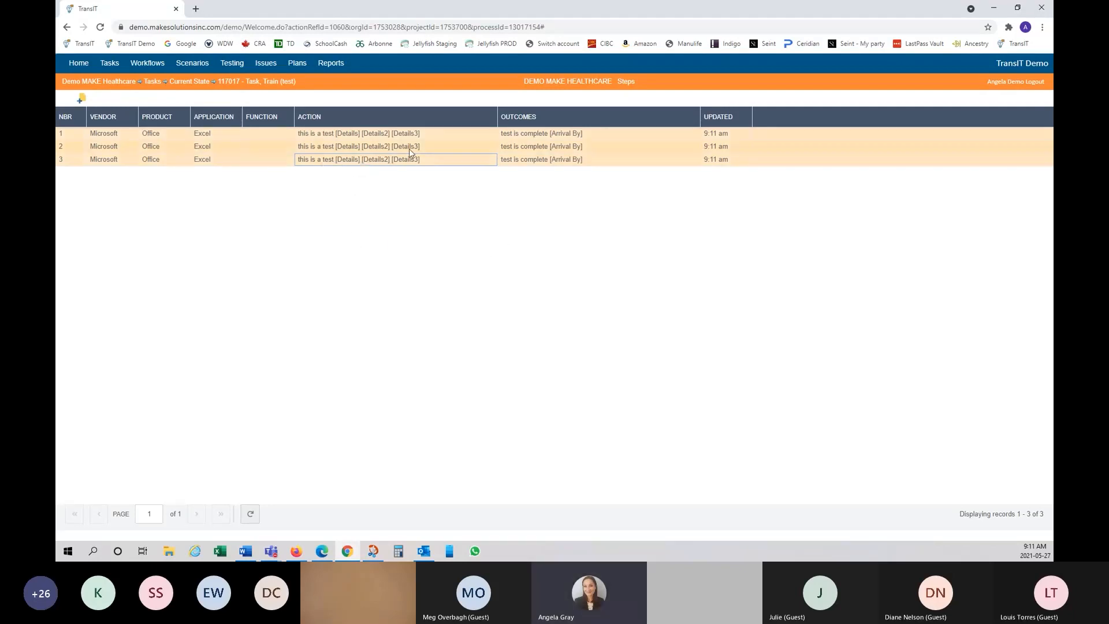
Step: Inactivate the selected Excel steps and confirm
right_click(377, 164)
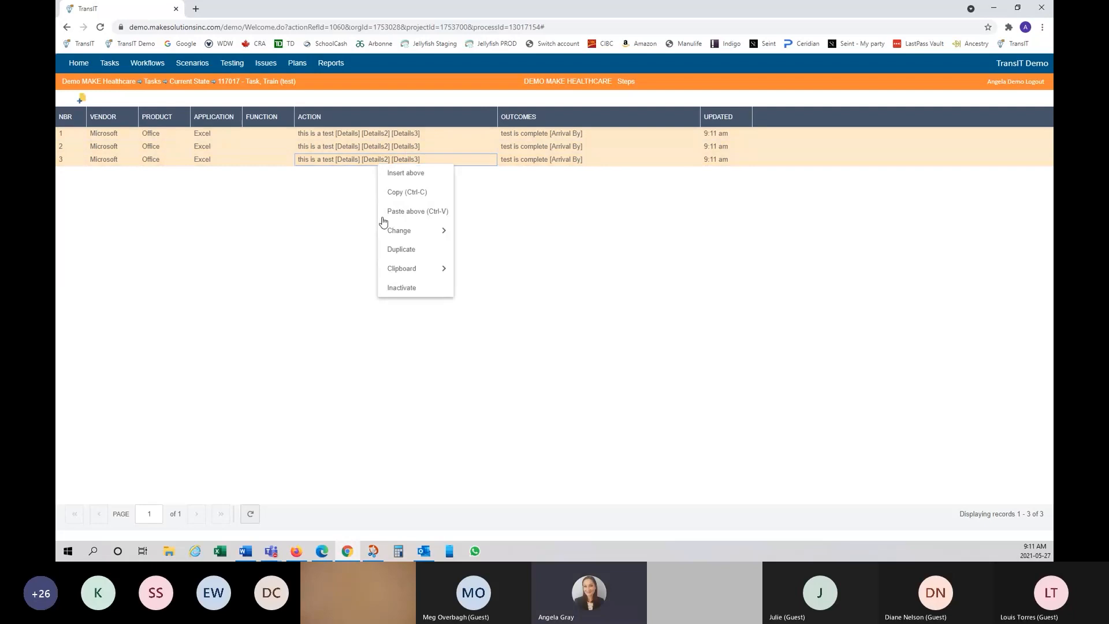
click(406, 289)
click(603, 90)
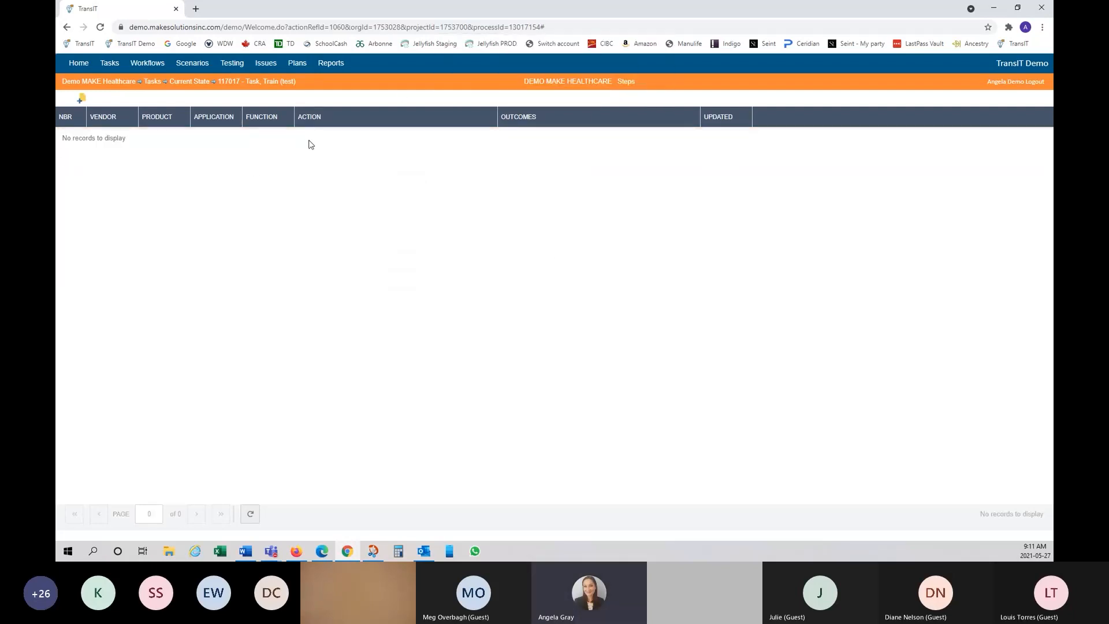
Step: Show inactive steps, restore step 1, and switch back to the active steps view
right_click(340, 122)
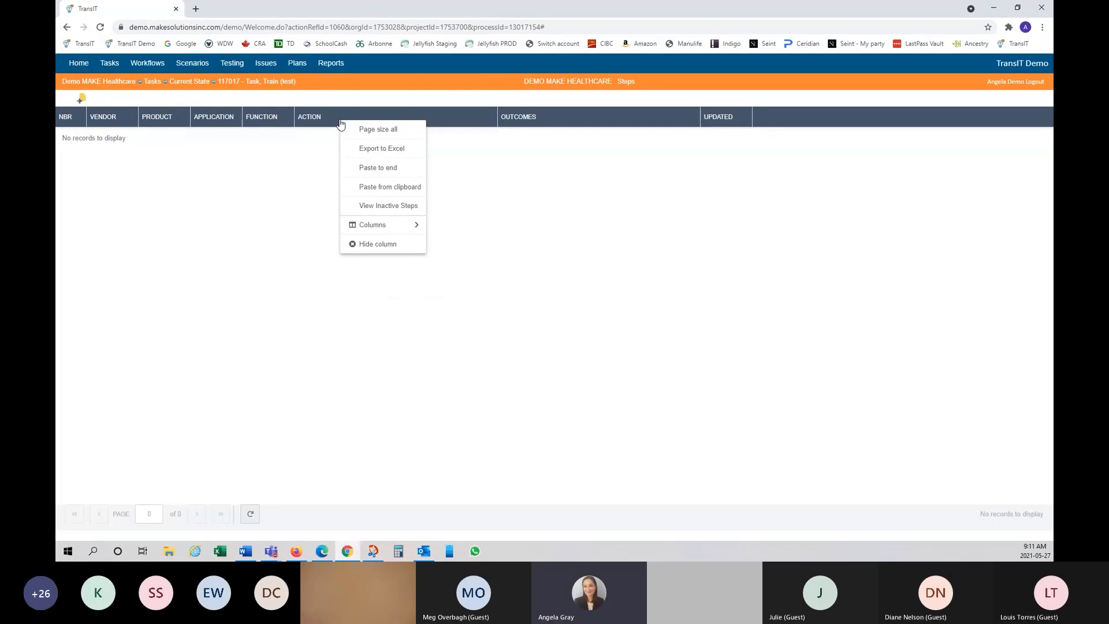
click(388, 208)
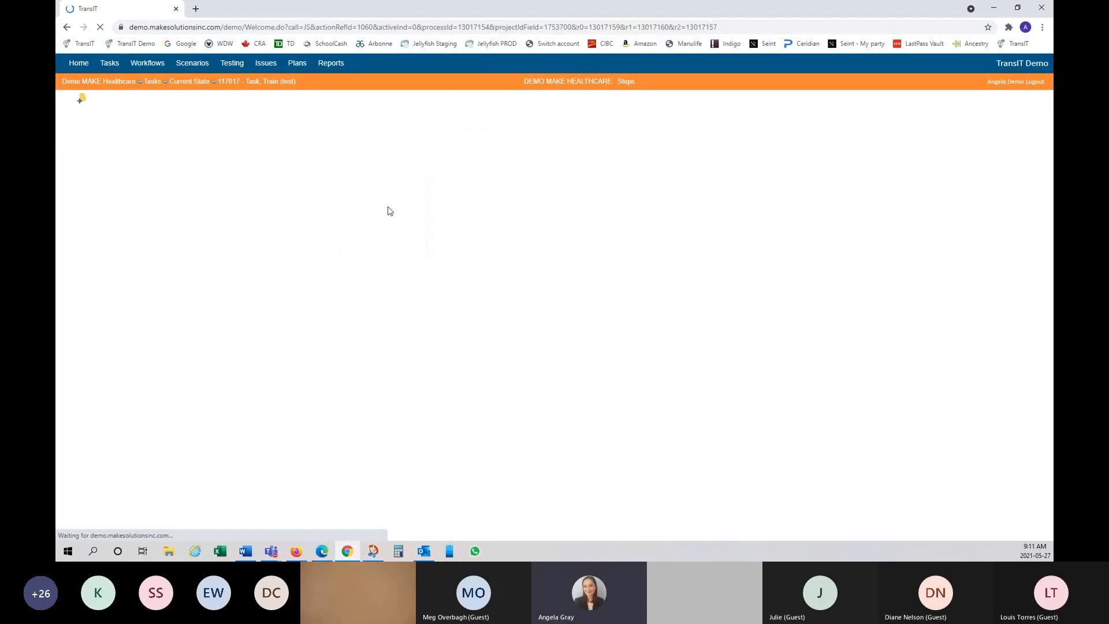
right_click(260, 134)
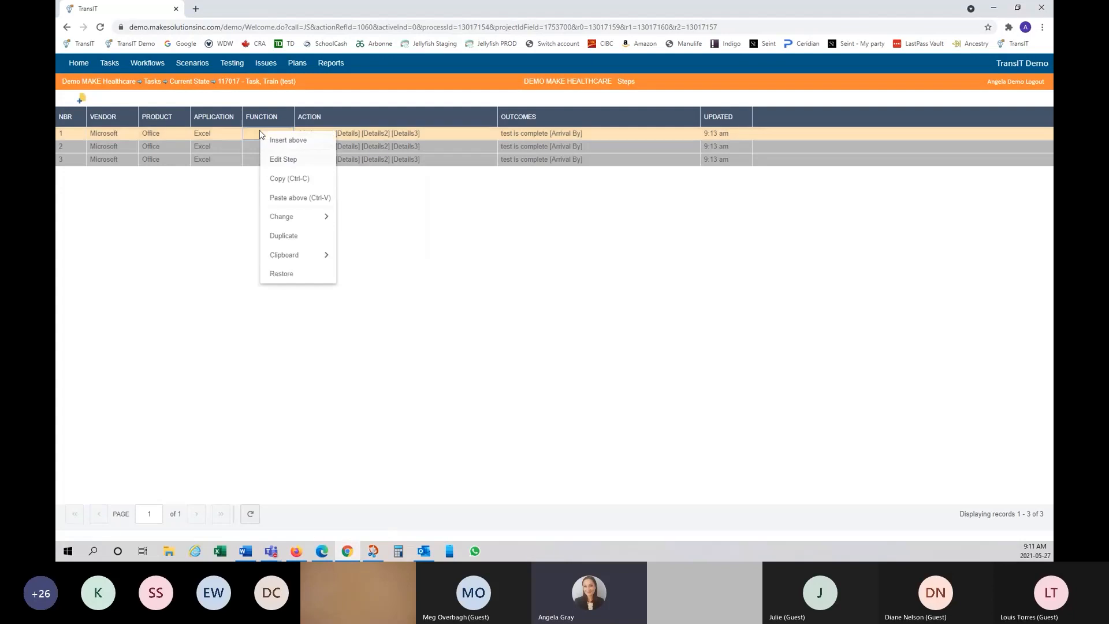
click(303, 275)
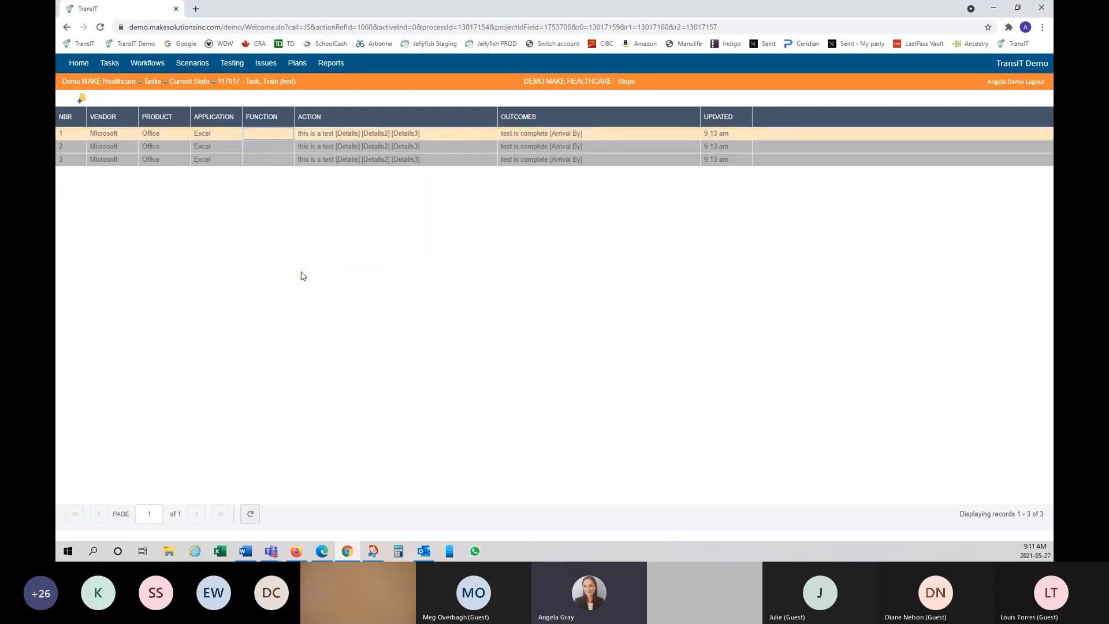
right_click(327, 122)
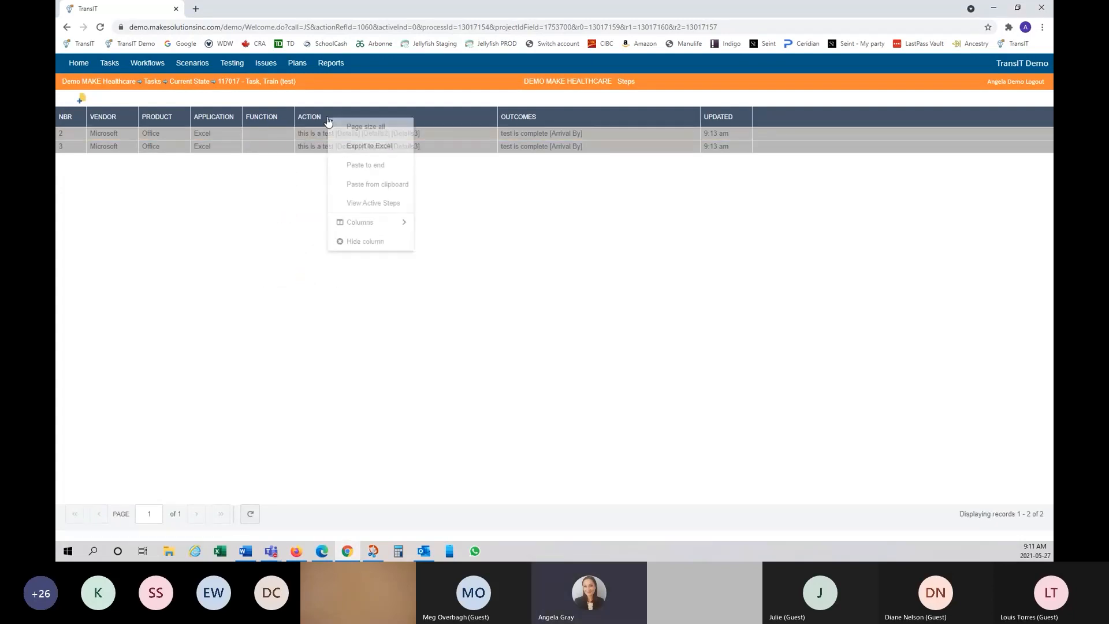
click(391, 205)
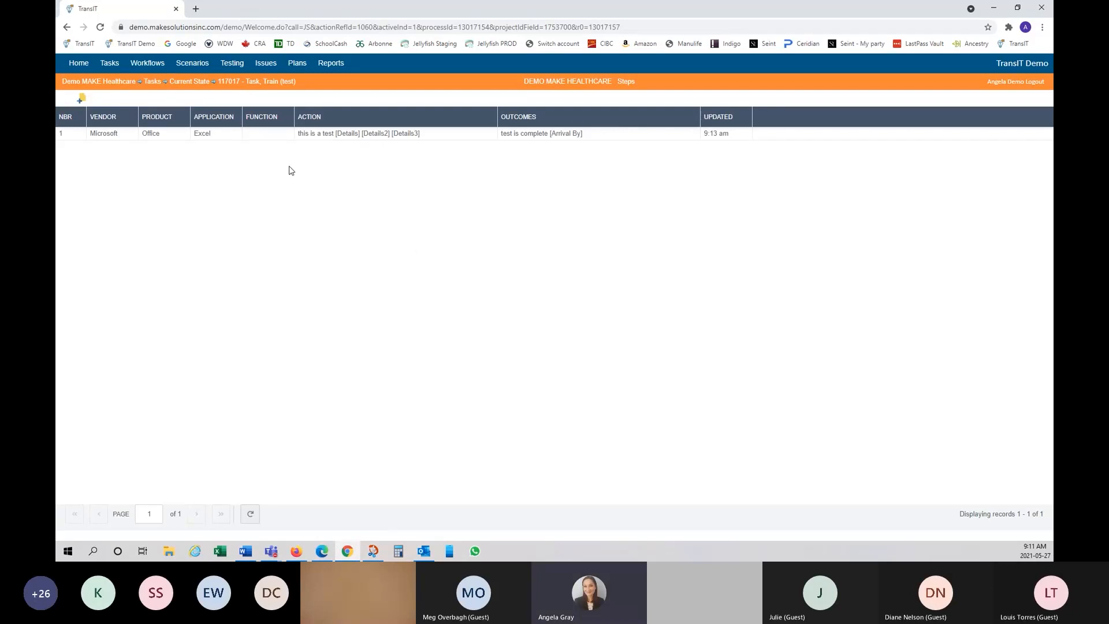
Step: Copy the remaining step and return to the Current State task list
right_click(278, 137)
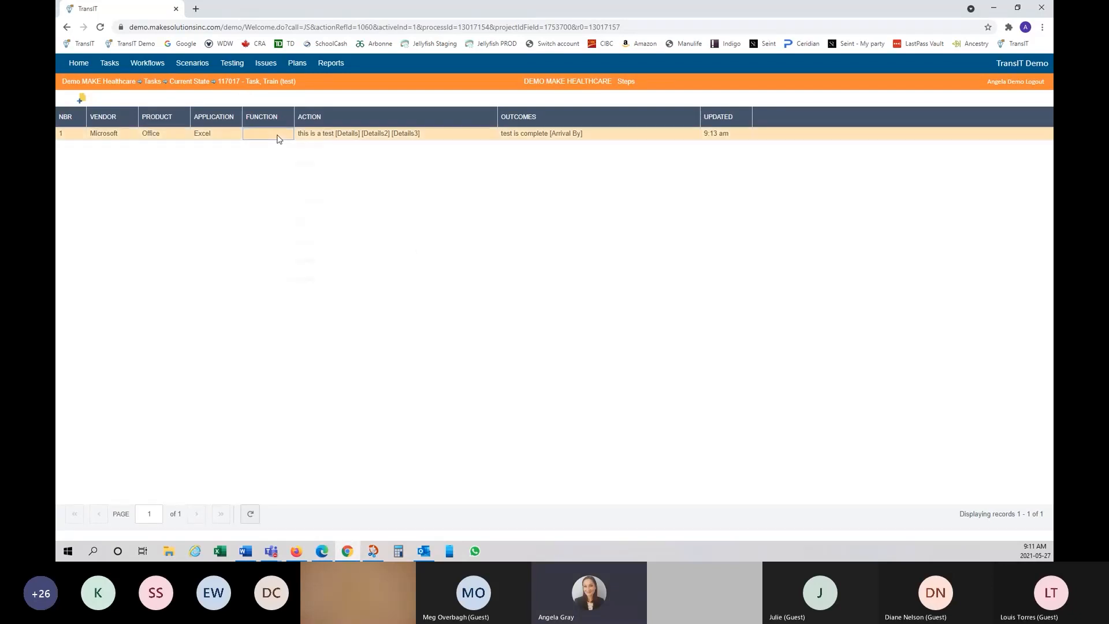
click(308, 184)
click(197, 83)
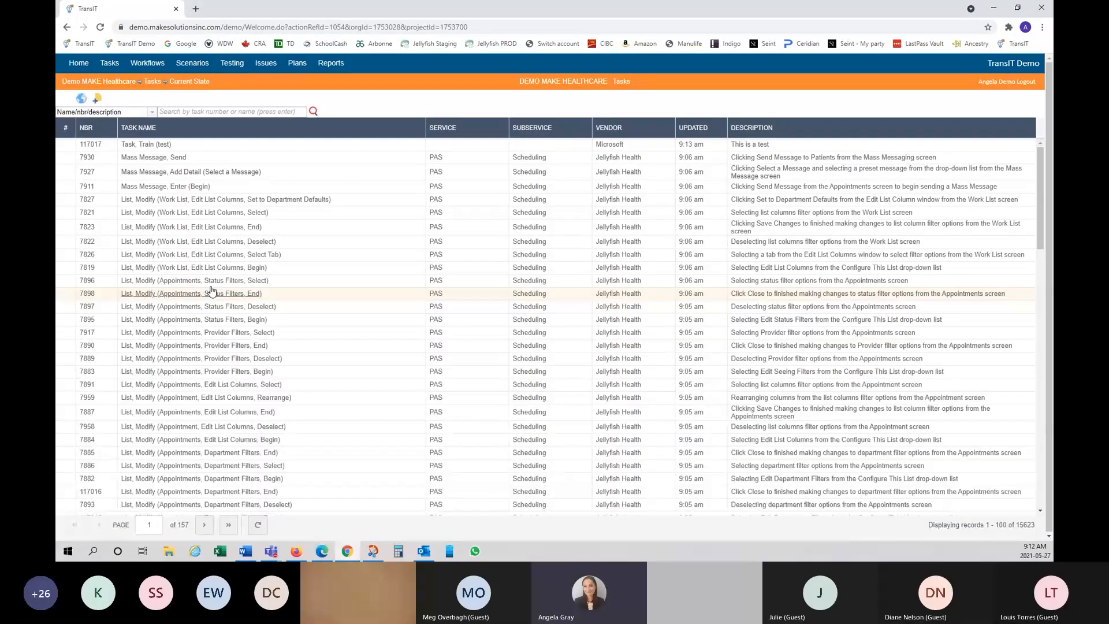
Step: Open the Mass Message, Send task and paste the copied step above its first step
click(149, 159)
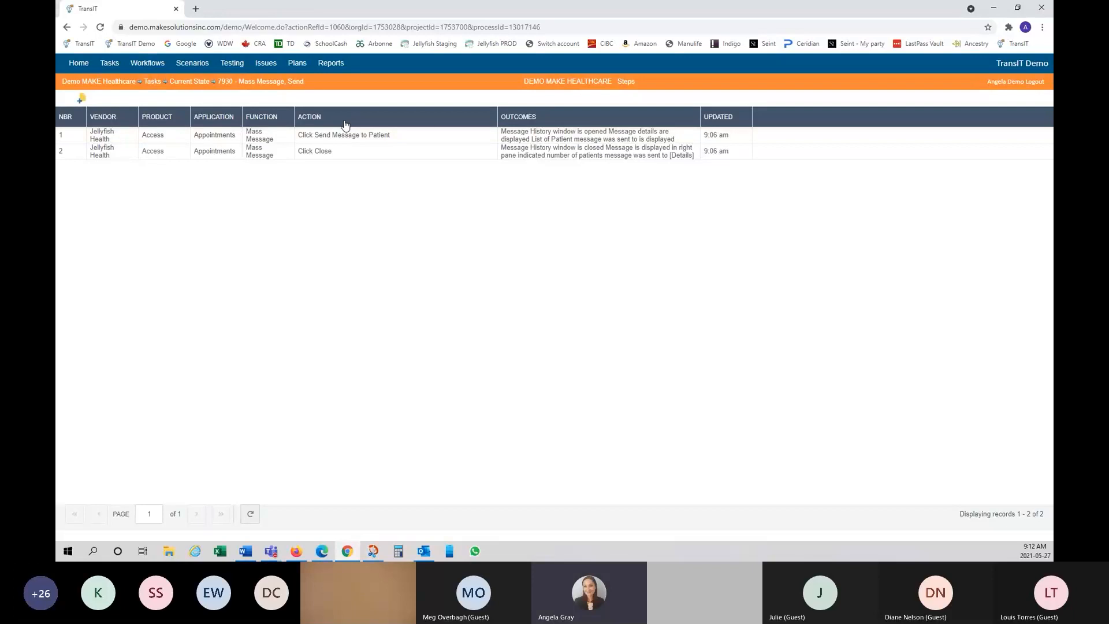
right_click(346, 124)
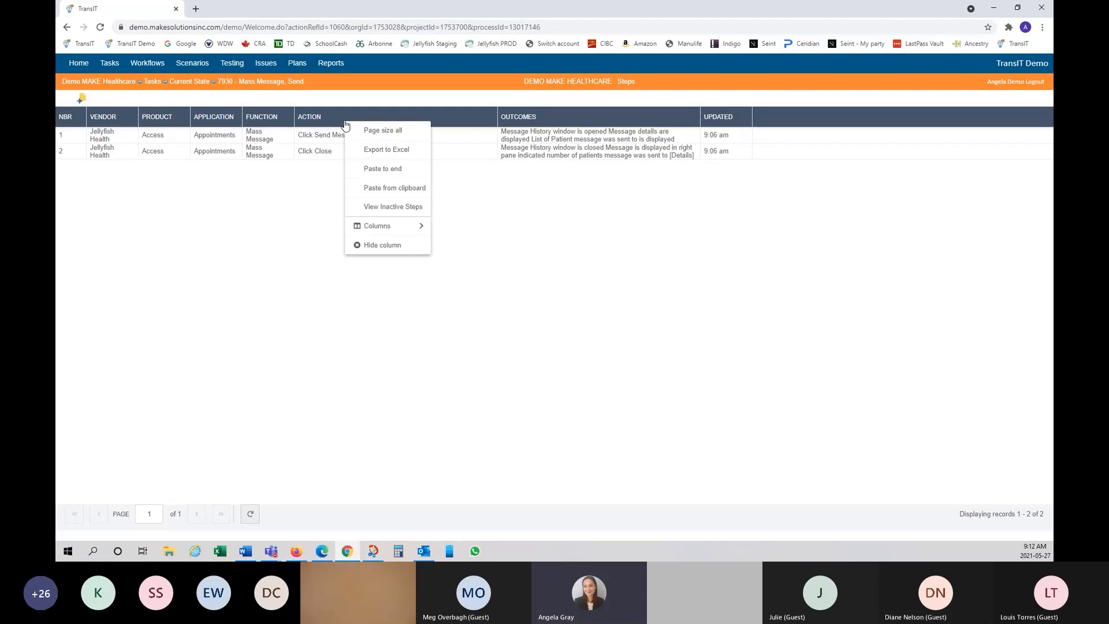
click(260, 152)
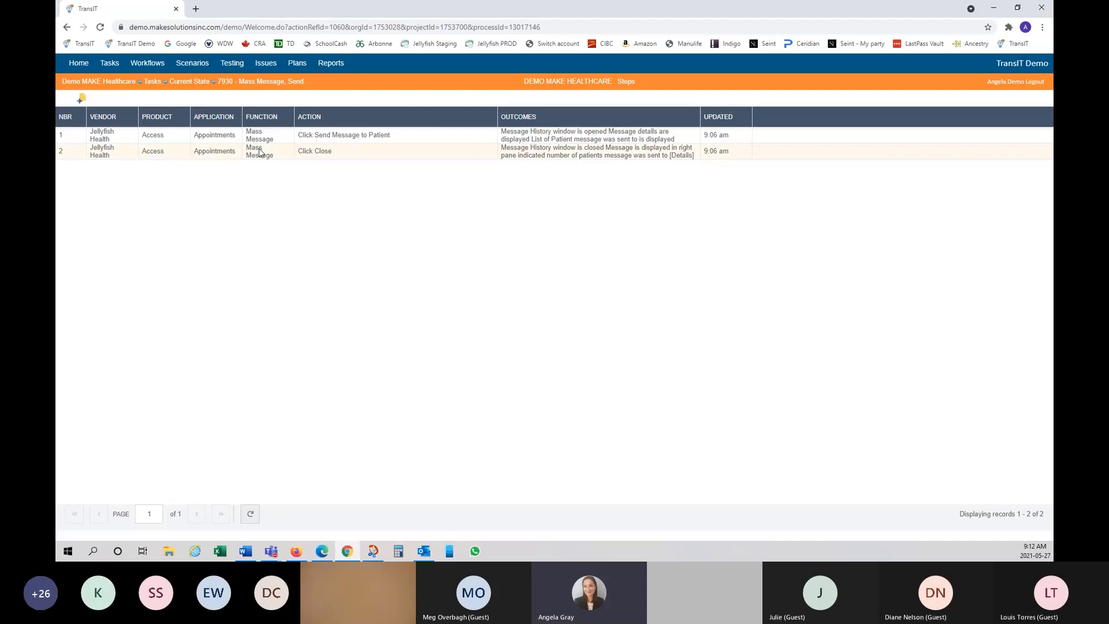
right_click(278, 140)
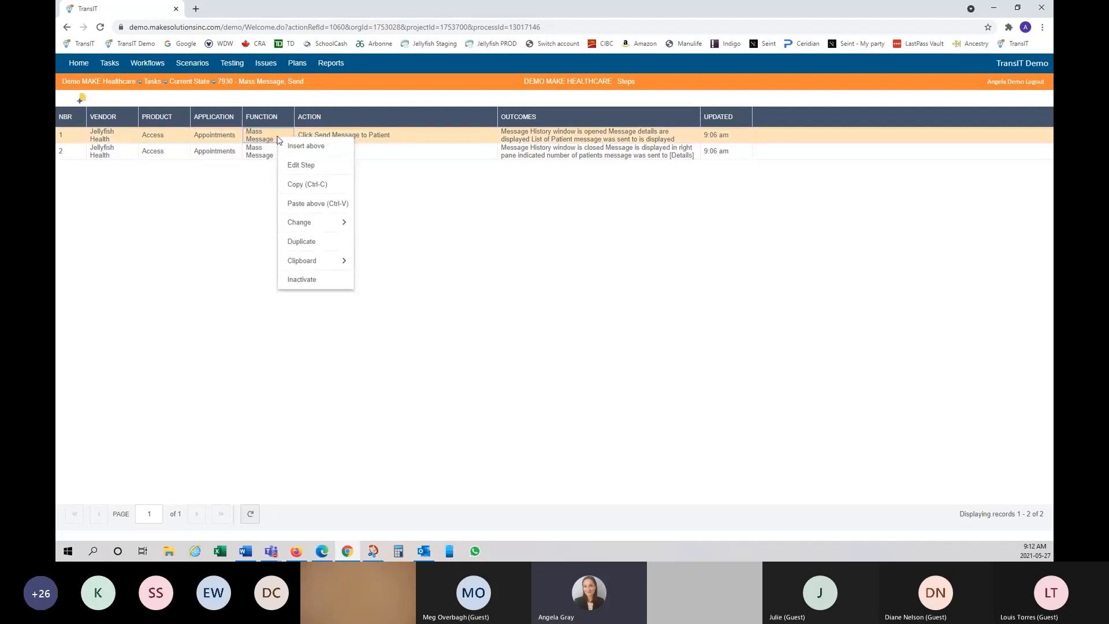
click(341, 210)
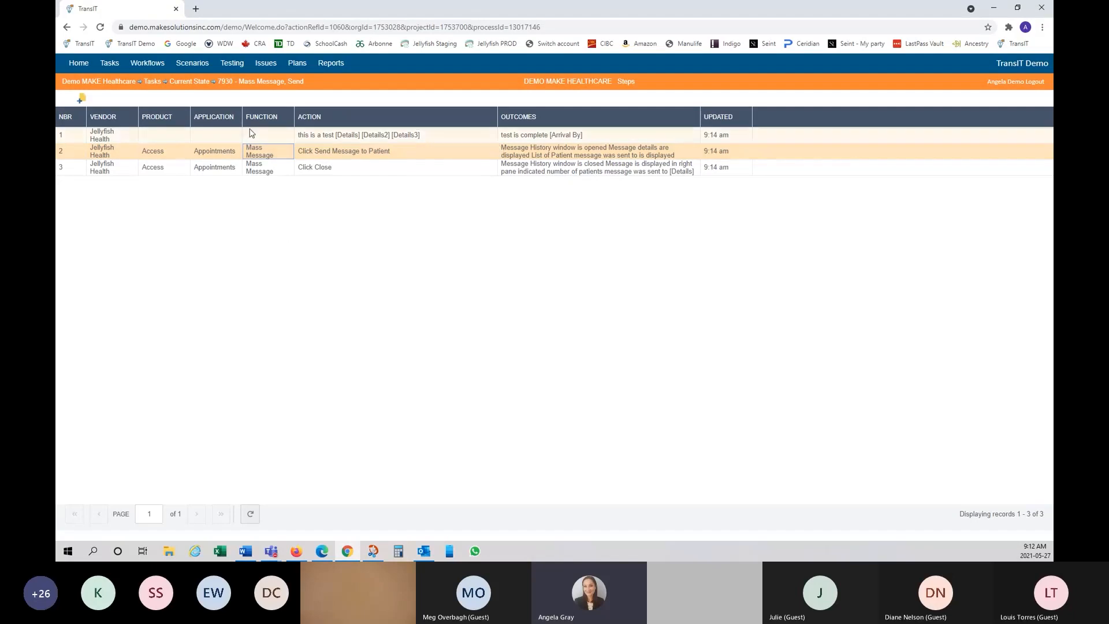
Step: Inactivate the pasted test step and confirm, leaving the two Mass Message steps
click(286, 139)
right_click(286, 140)
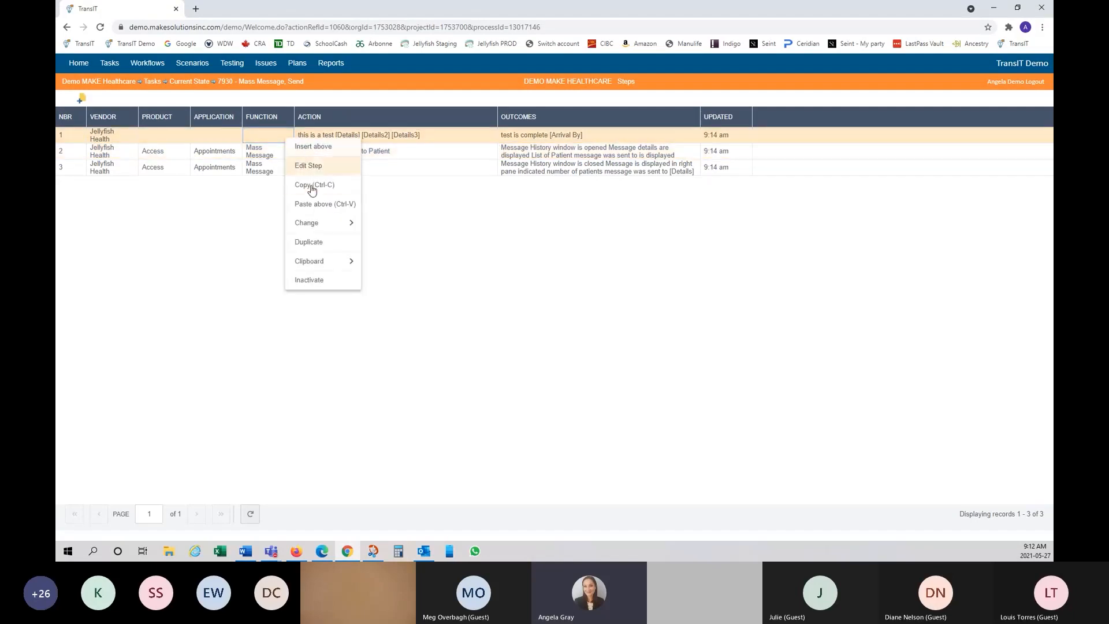
click(336, 288)
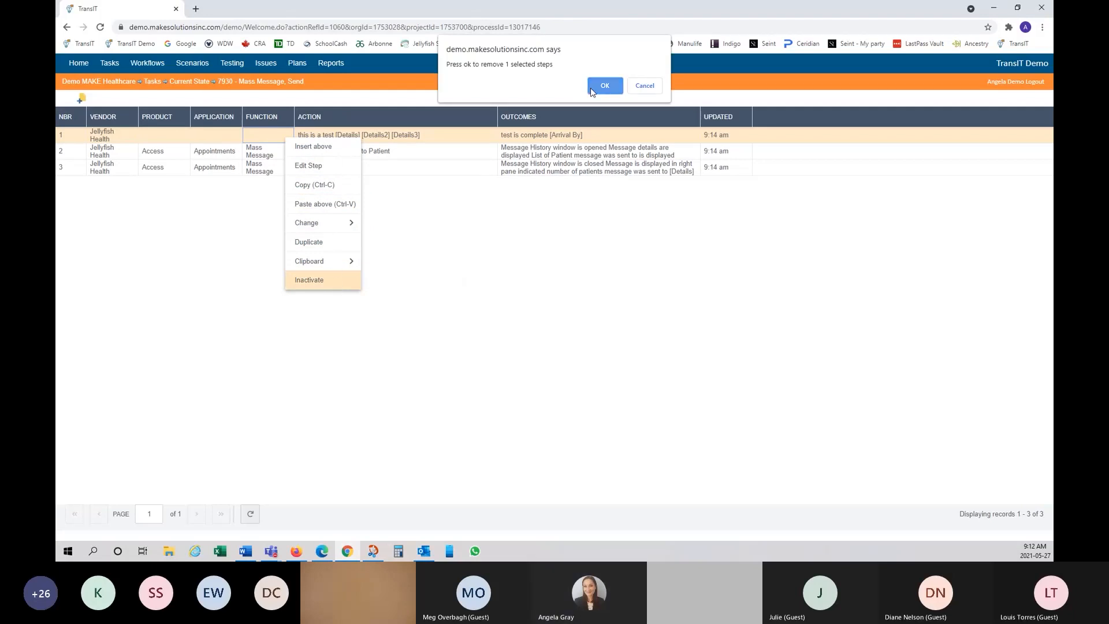
click(605, 86)
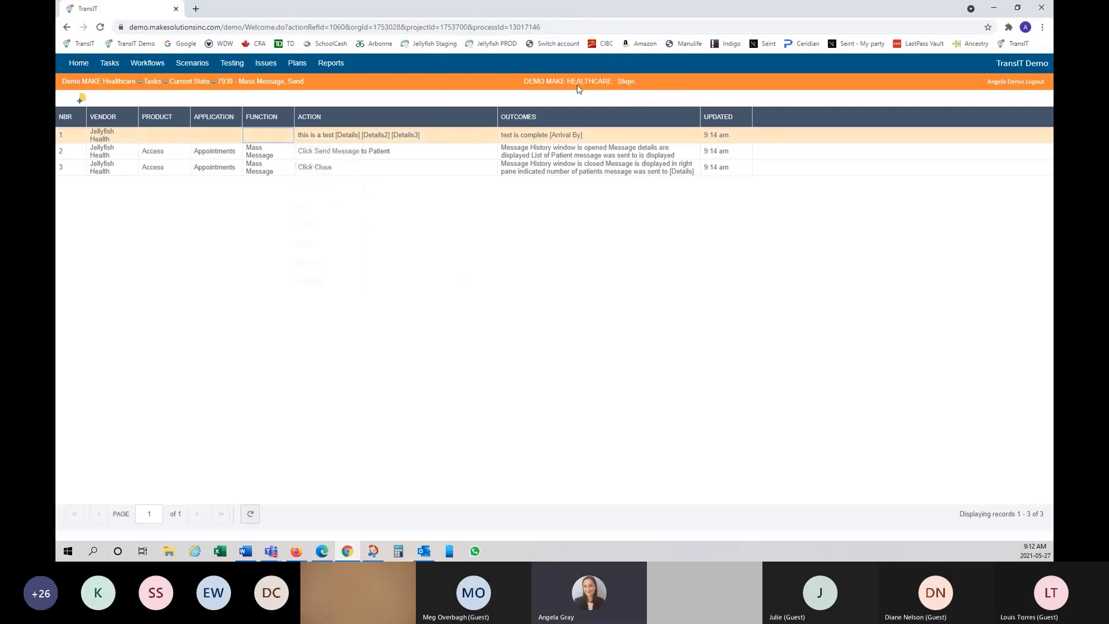
Step: Return to the Current State task list and open the search-field dropdown
click(198, 85)
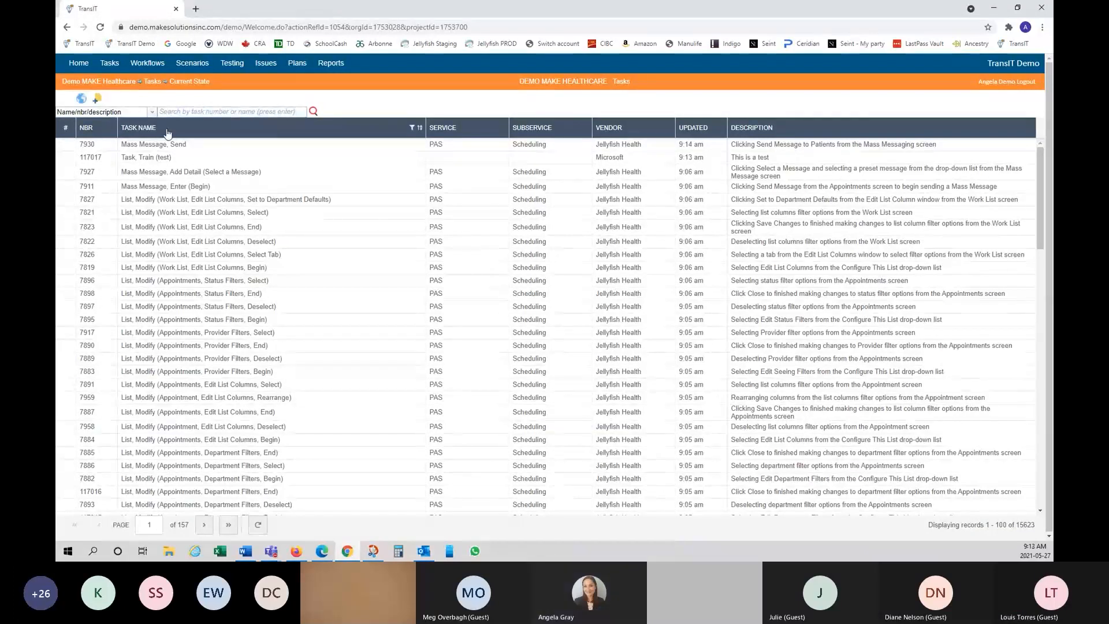
click(153, 113)
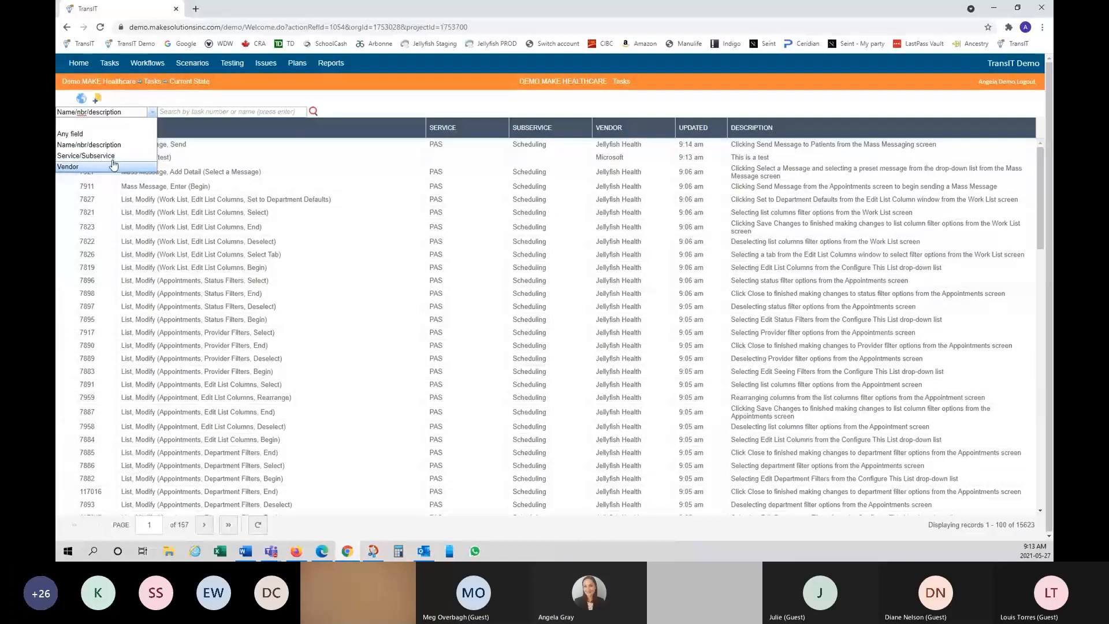
Step: Search the Current State task list for 'appointment,' to narrow it to 480 records
click(186, 94)
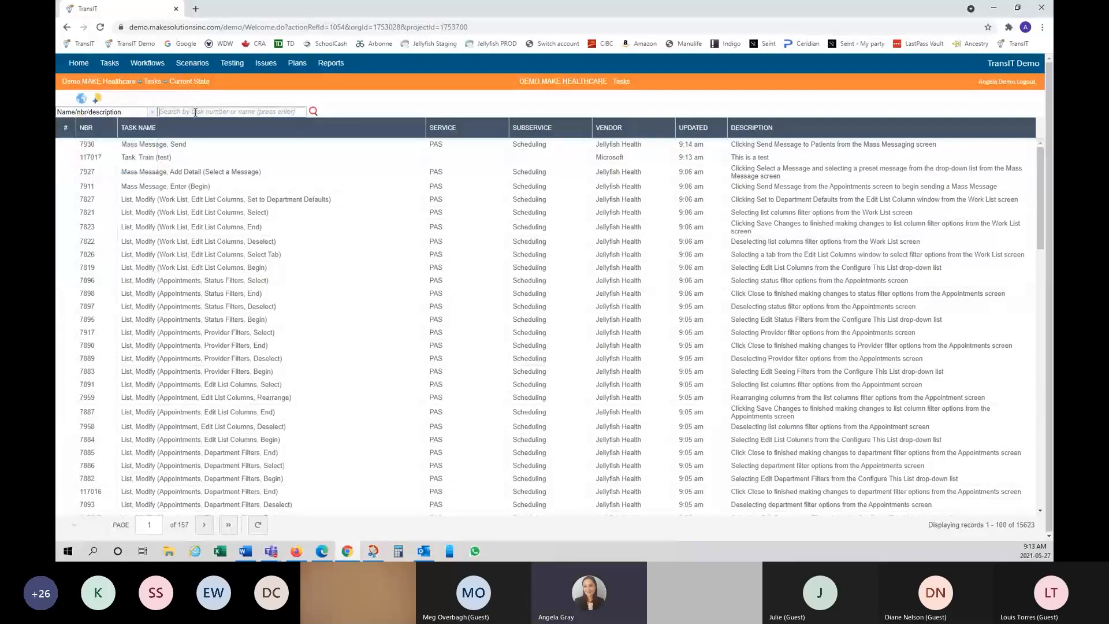
click(195, 113)
text(appointmen)
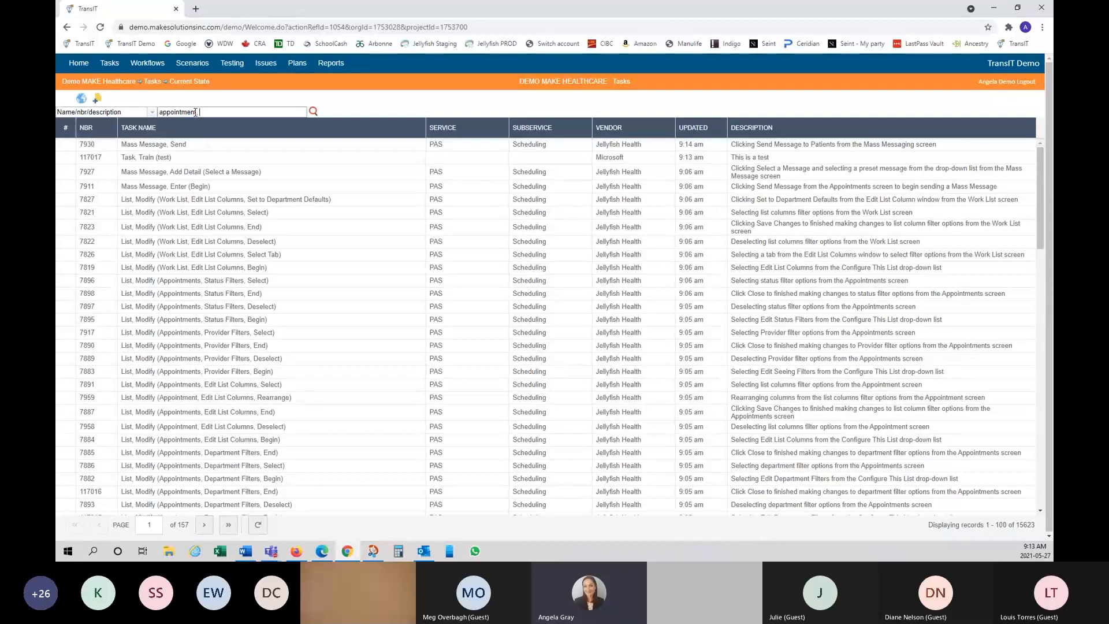
text(t,)
click(313, 112)
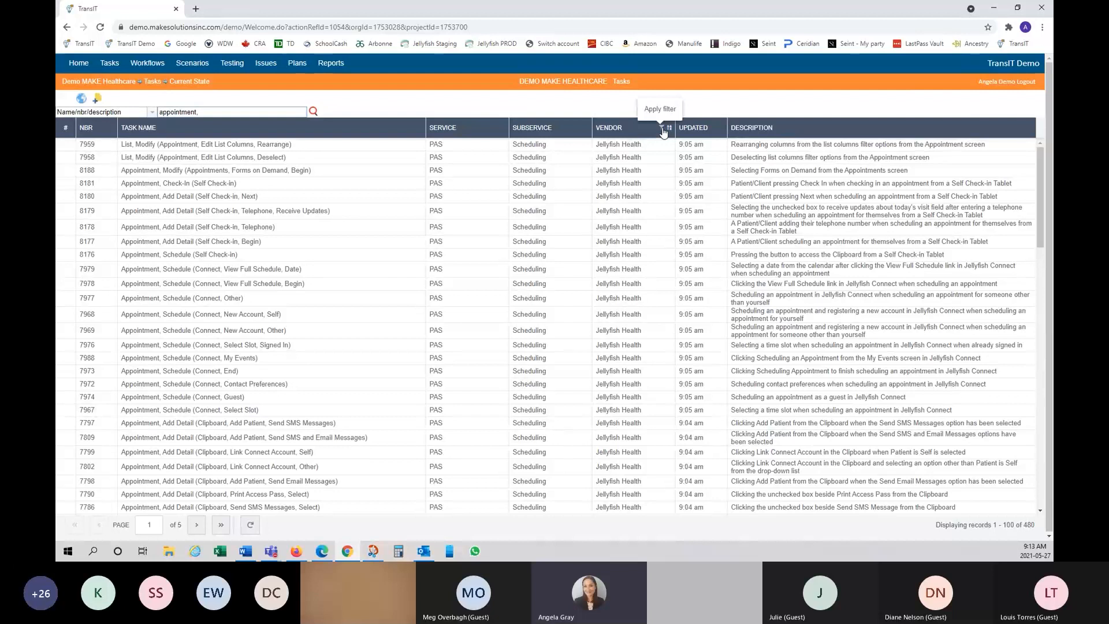
Step: Filter the appointment tasks' VENDOR column to Cerner, leaving 287 records
click(663, 129)
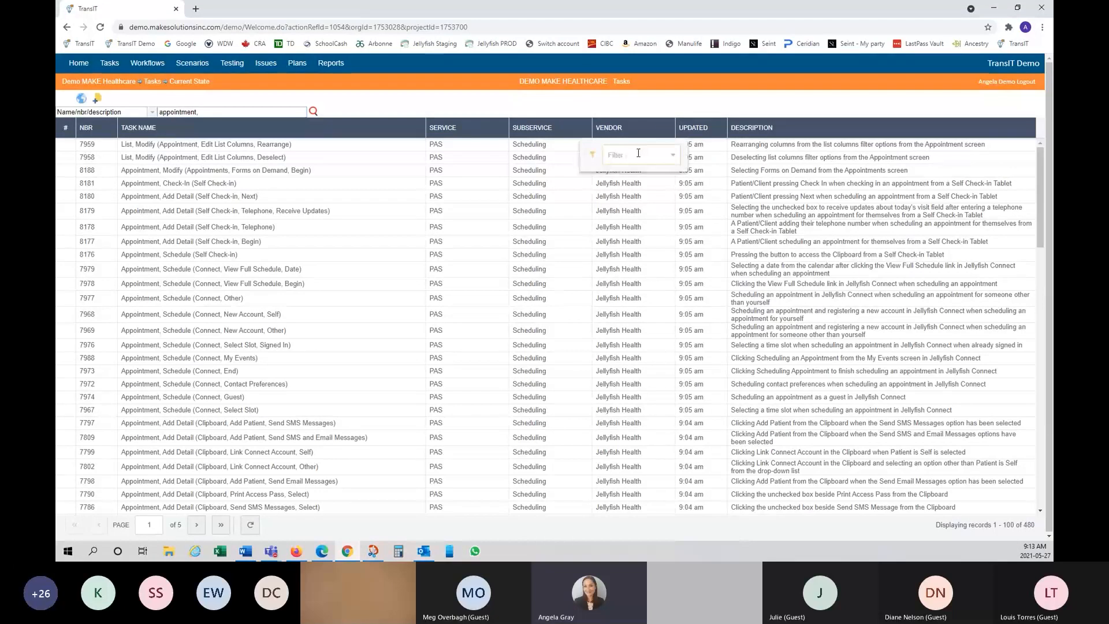
text(ce)
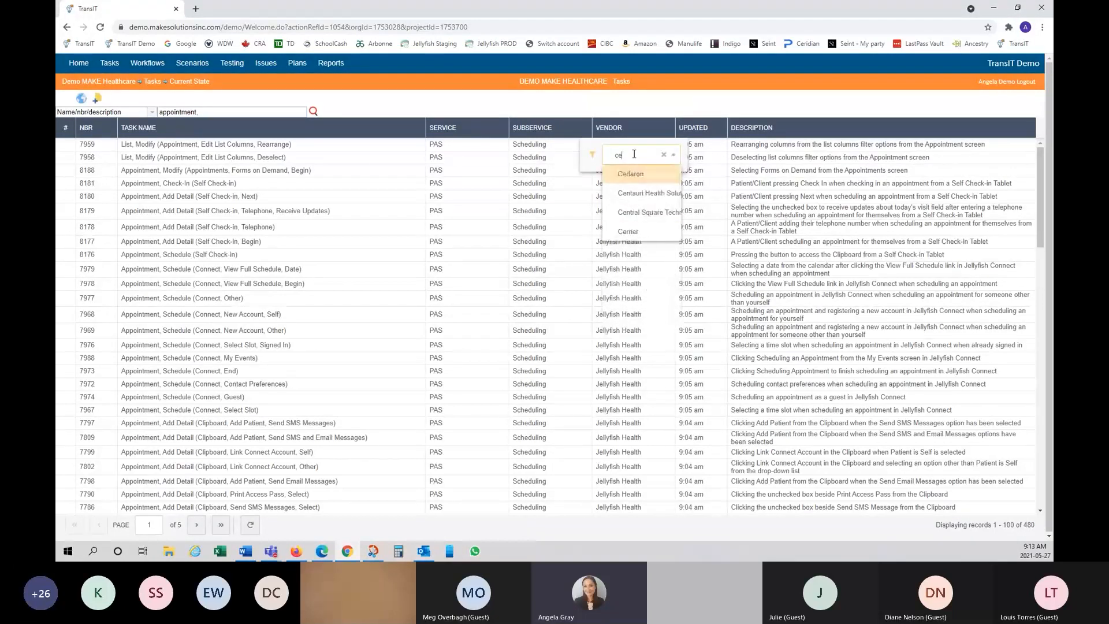
click(637, 232)
click(655, 100)
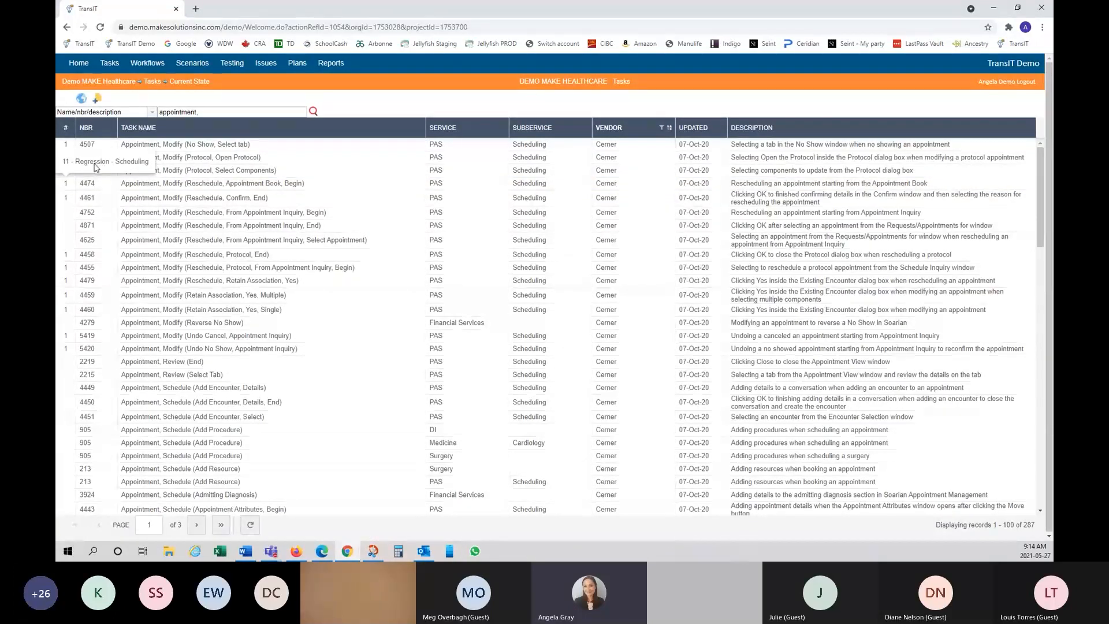
Step: Open scenario 11 Regression - Scheduling from the scenarios using task 4474
click(67, 183)
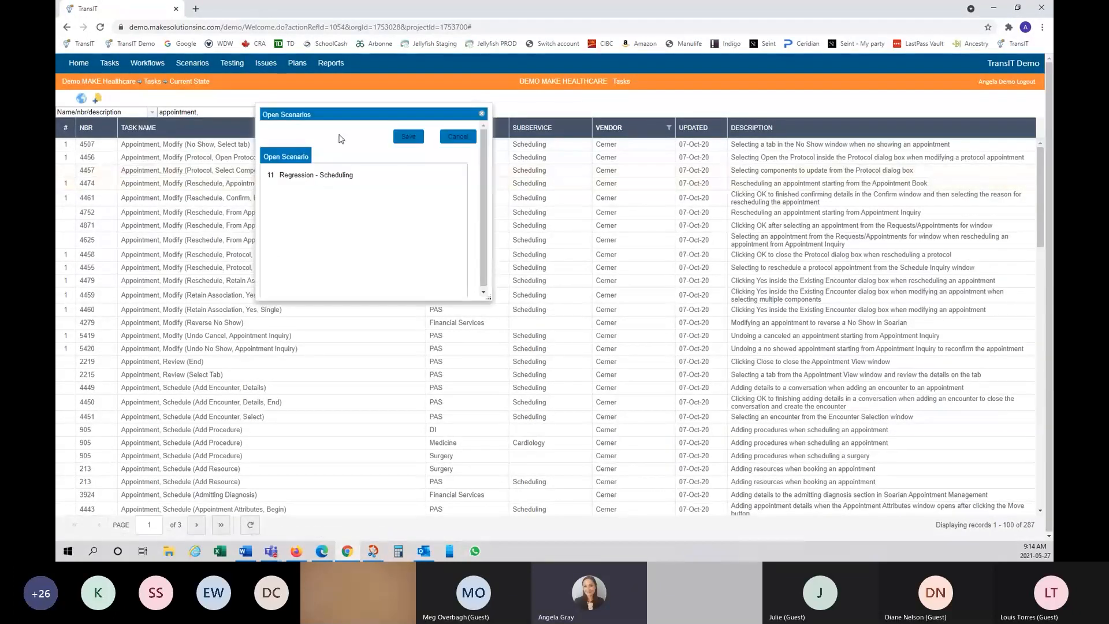
click(333, 181)
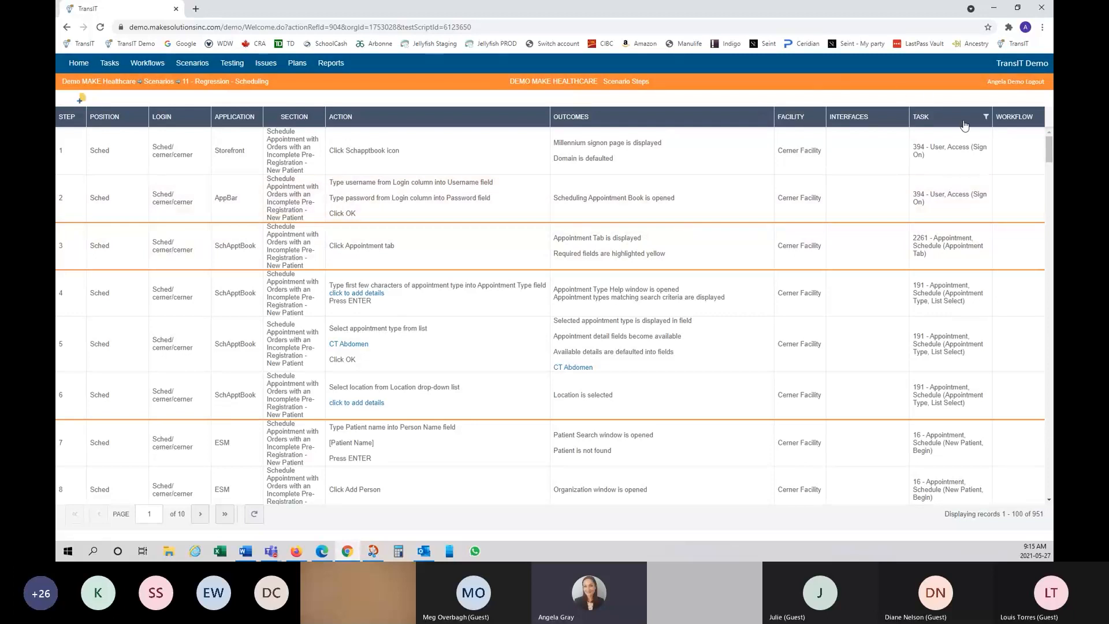
Step: Filter the scenario steps by task 4474, then go back to the full Current State task list
click(986, 118)
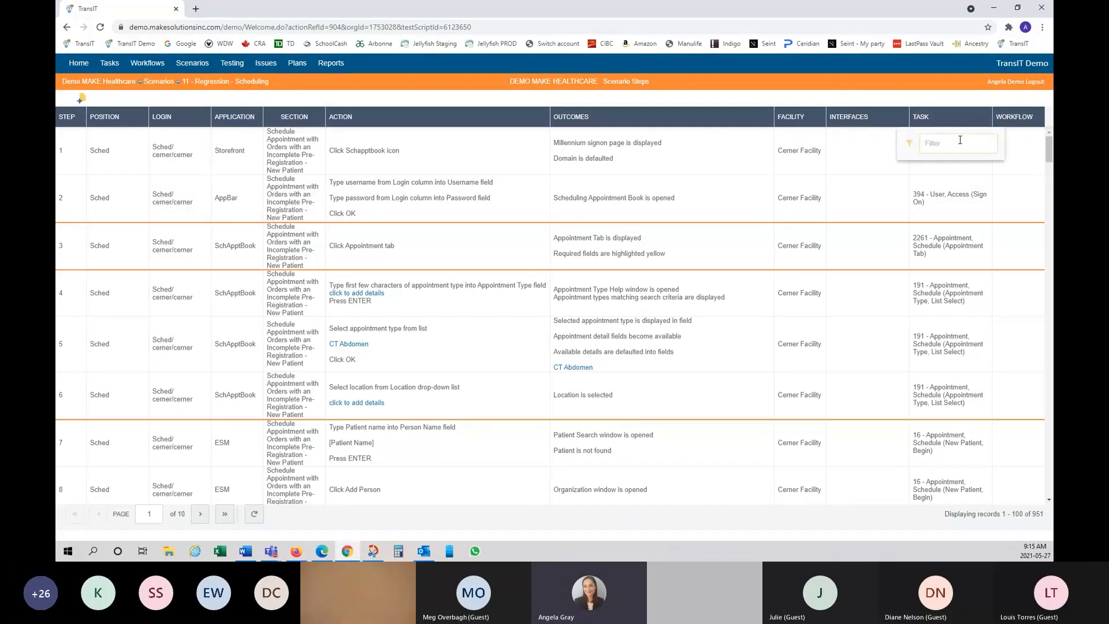
text(4474)
key(Return)
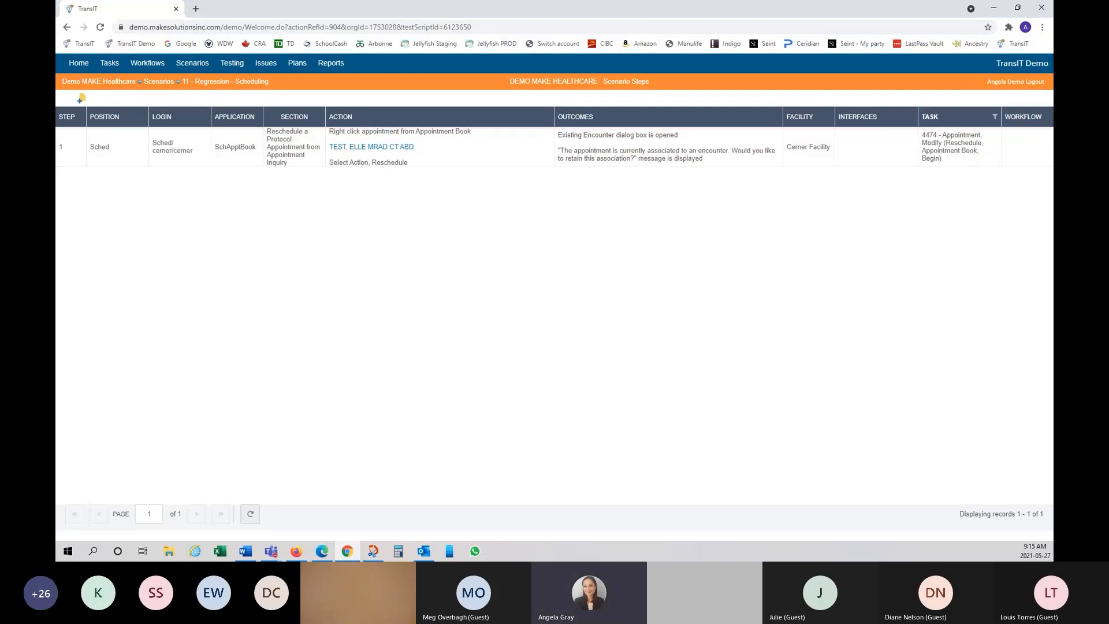
click(67, 27)
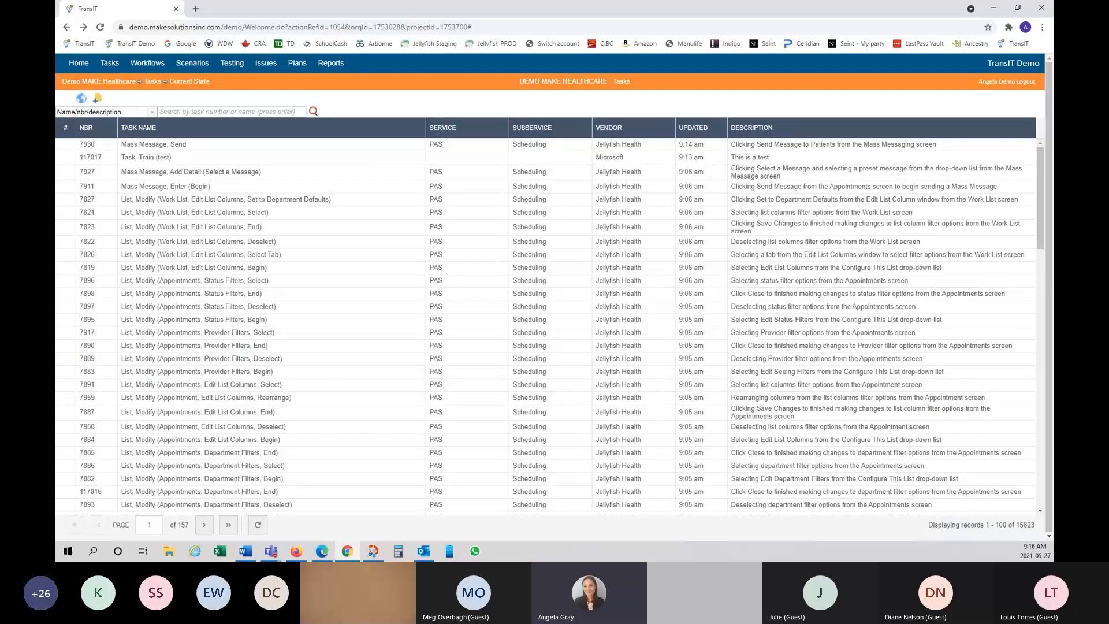
Step: Show the Workflows list of 857 Current State records, cancelling the import dialog
click(152, 67)
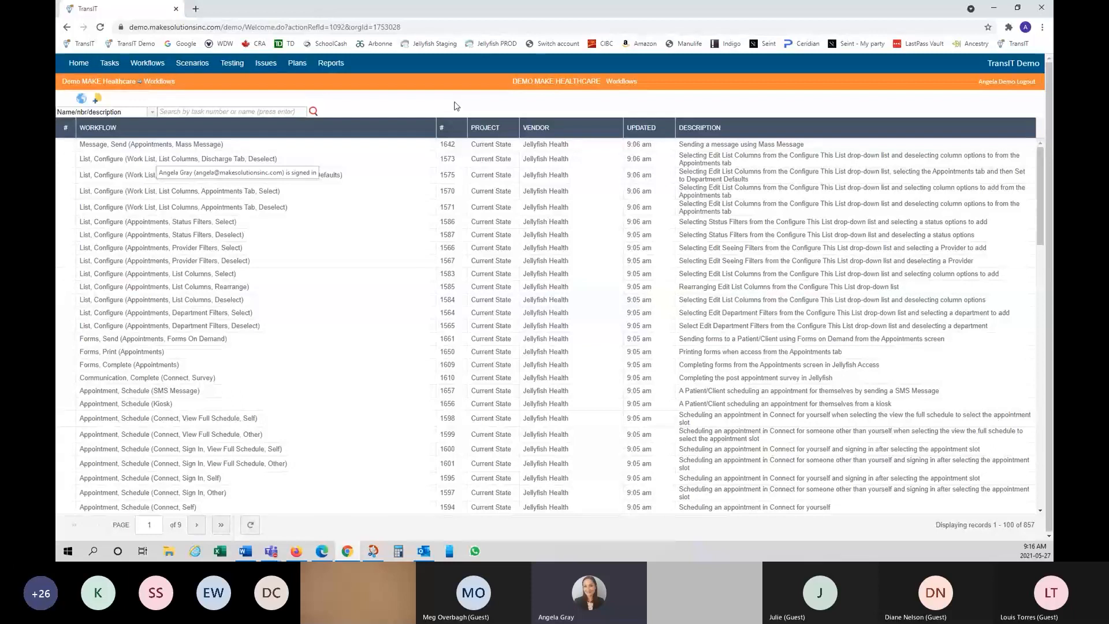
click(82, 100)
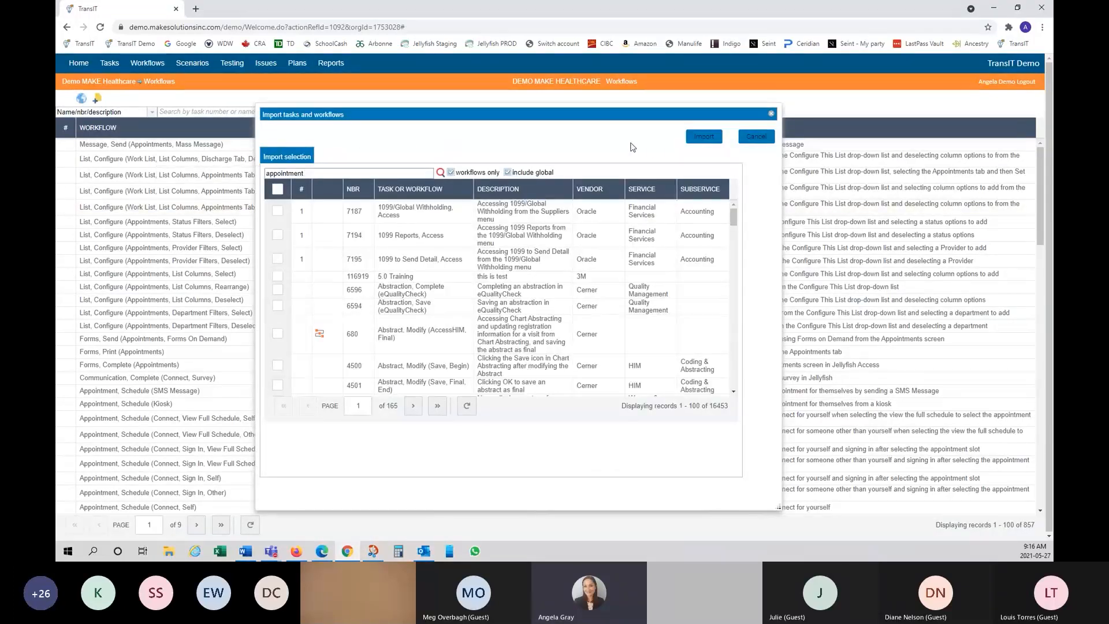
click(756, 137)
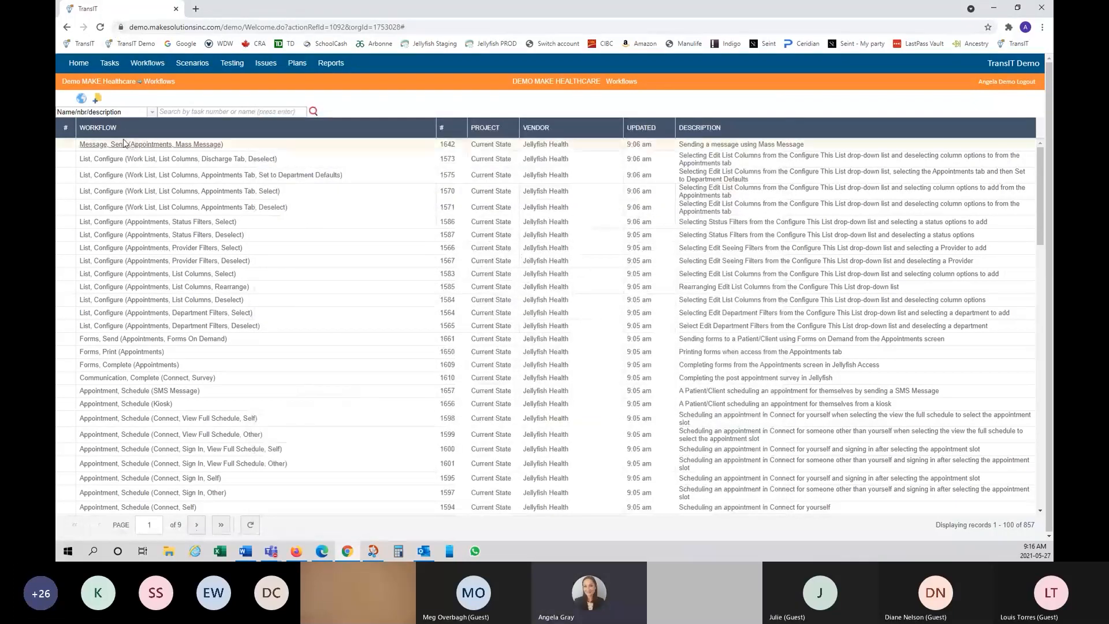
Step: Save workflow 'Test, Workflow' with description 'test', vendor 3M, project Current State
click(98, 103)
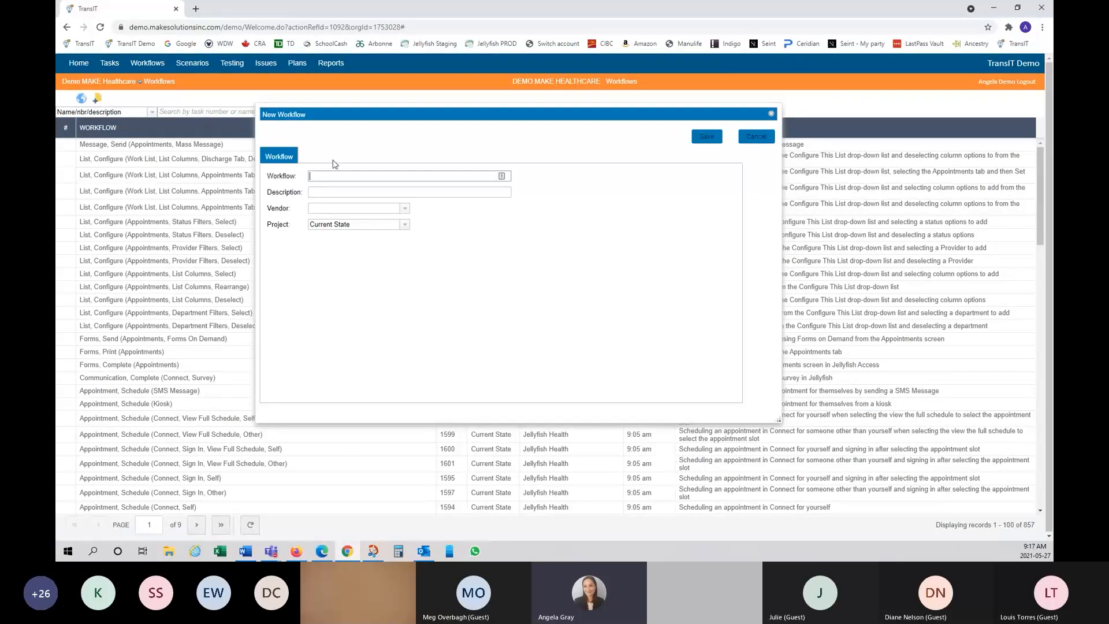
text(Test, )
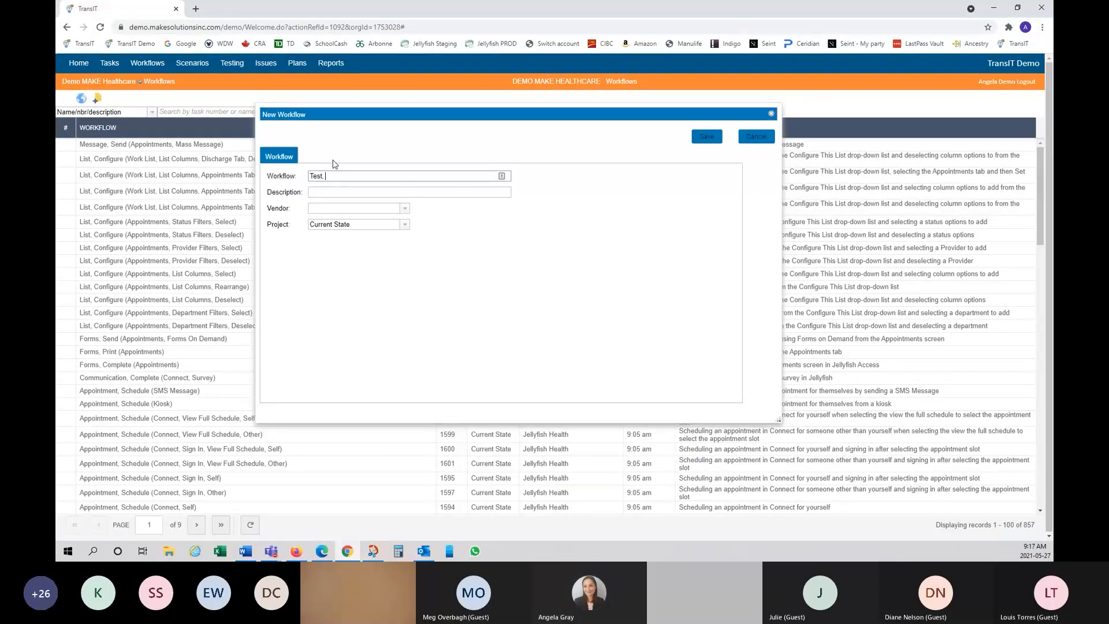
text(Wor)
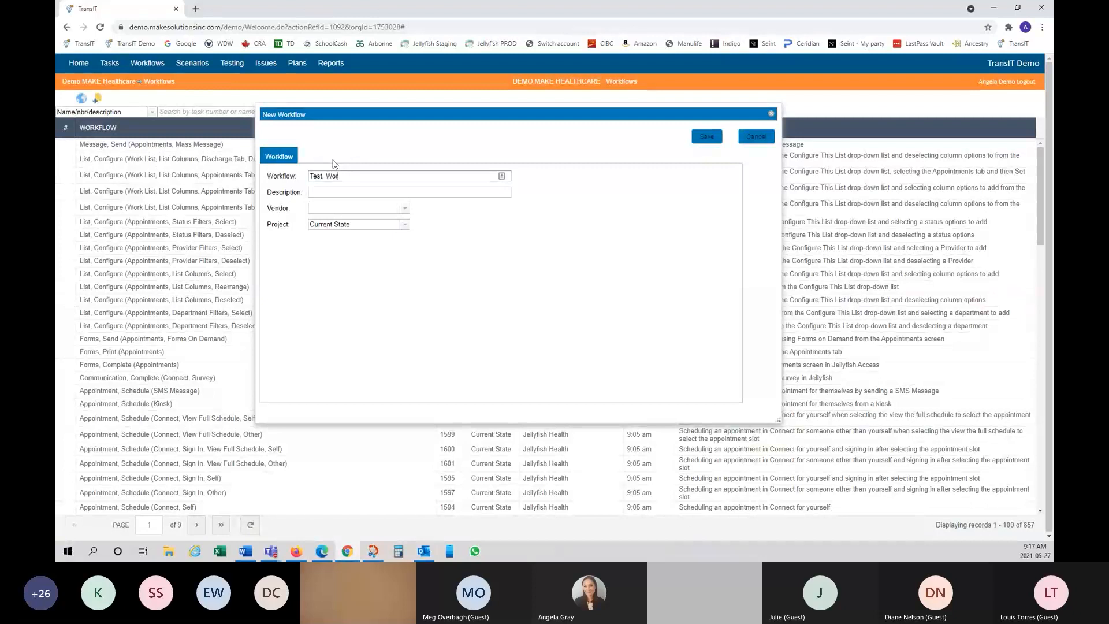
text(kflow)
click(345, 194)
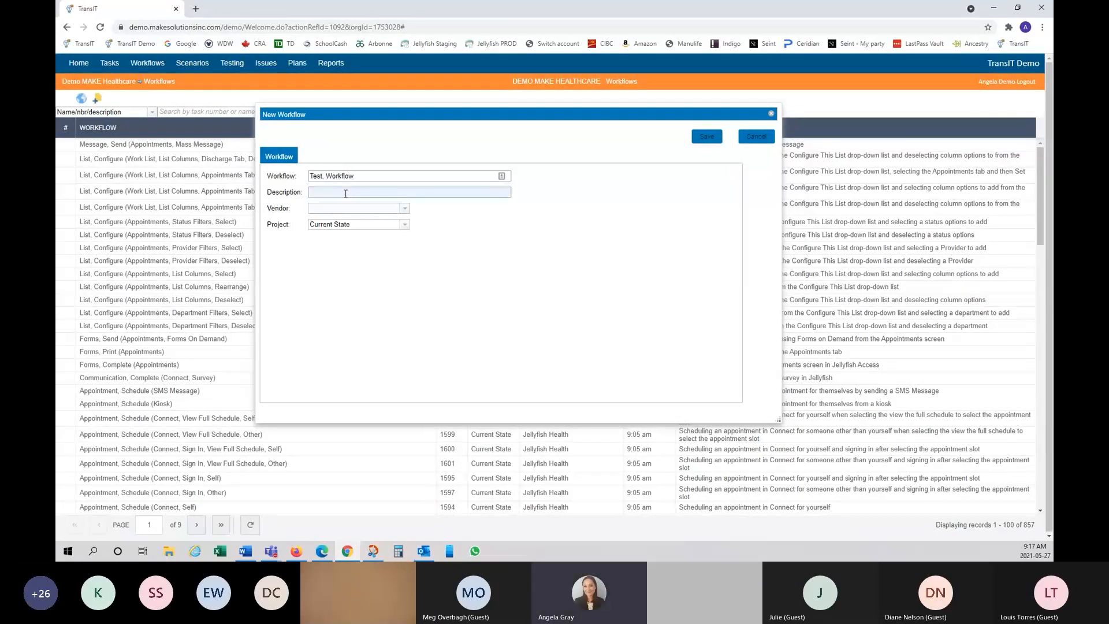
text(t)
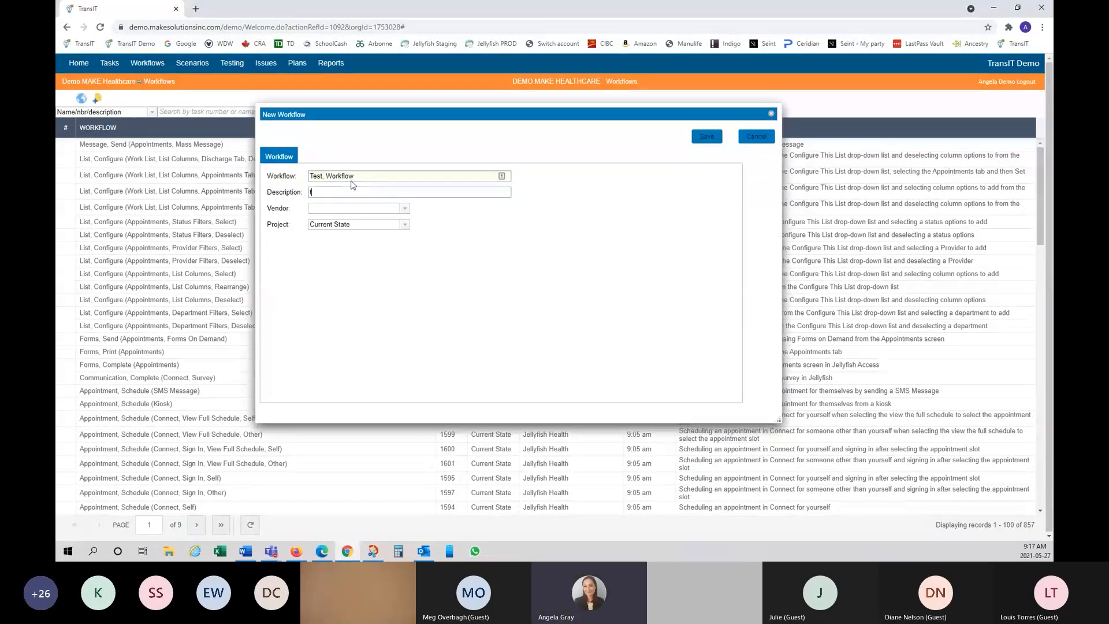
text(est)
click(405, 208)
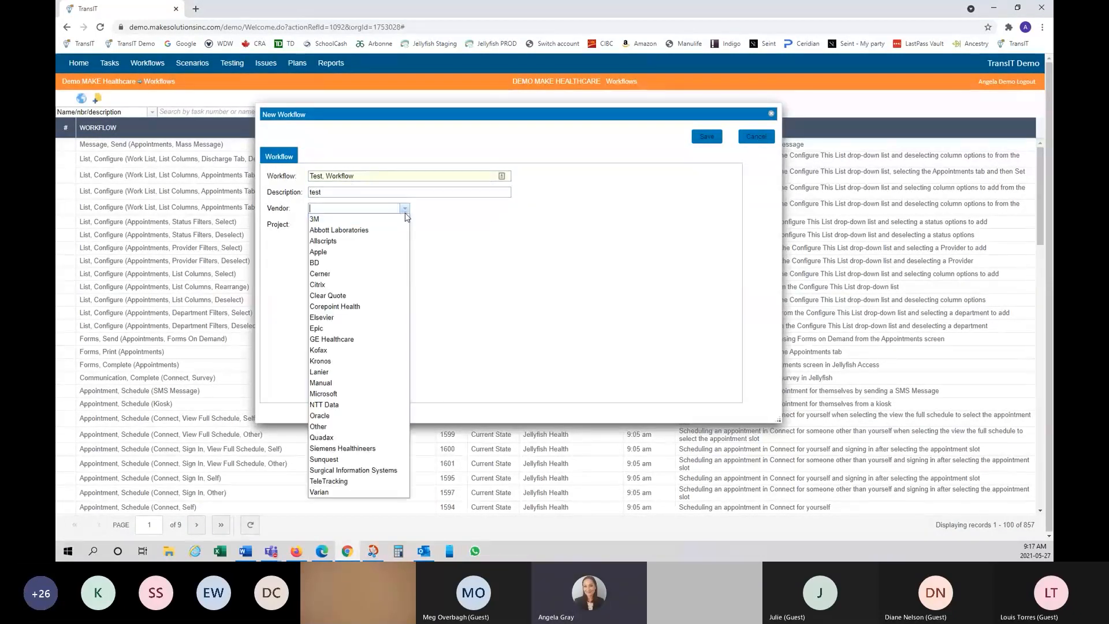
click(406, 219)
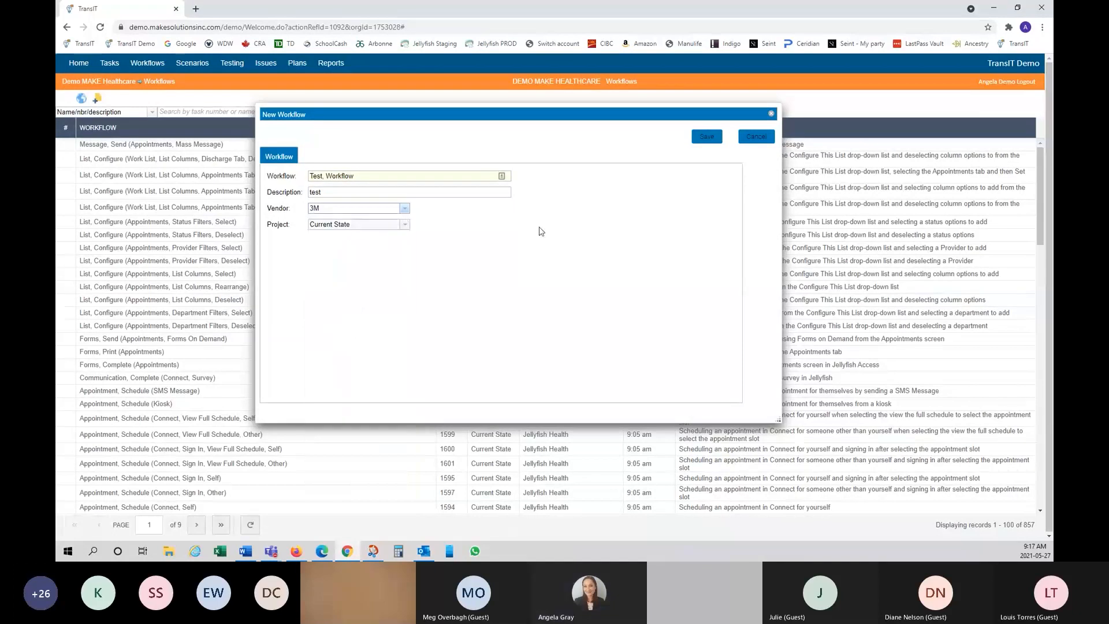
click(406, 227)
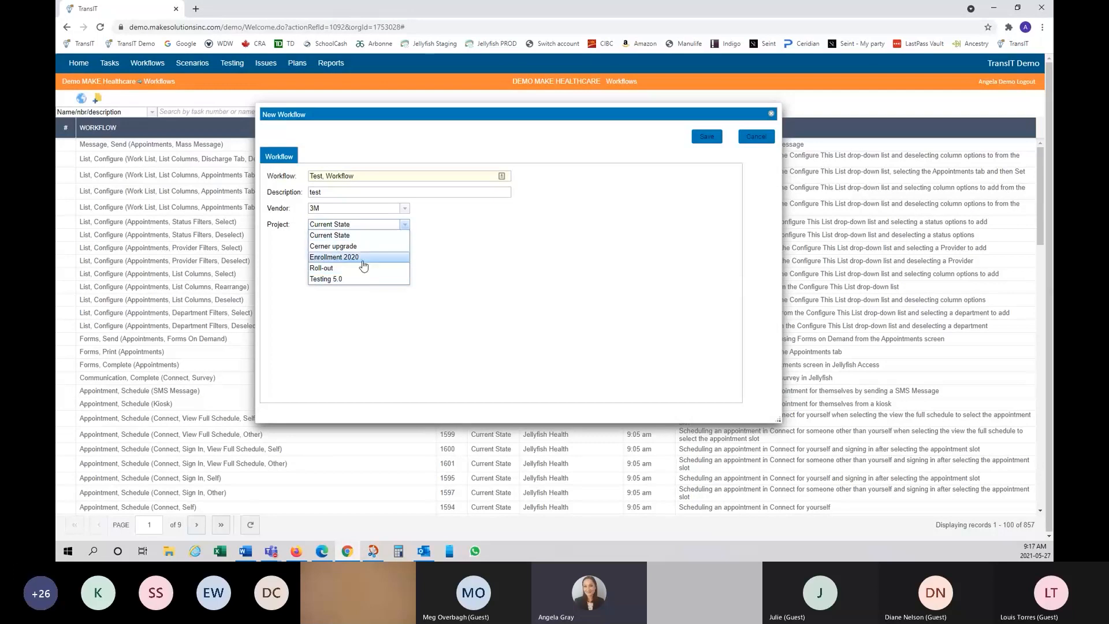
click(402, 227)
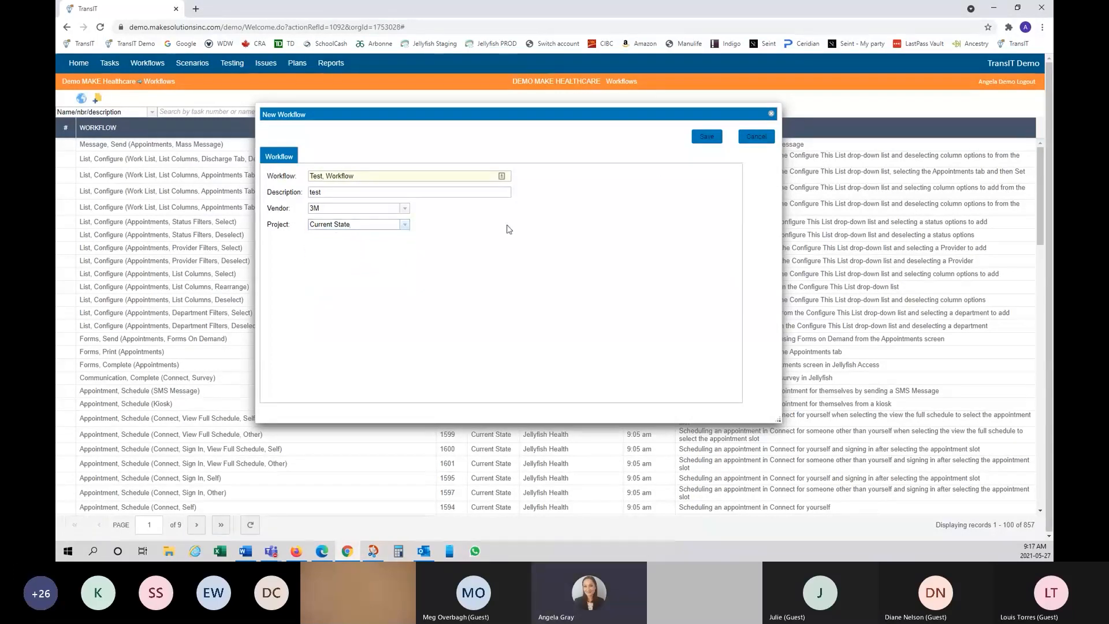
click(707, 137)
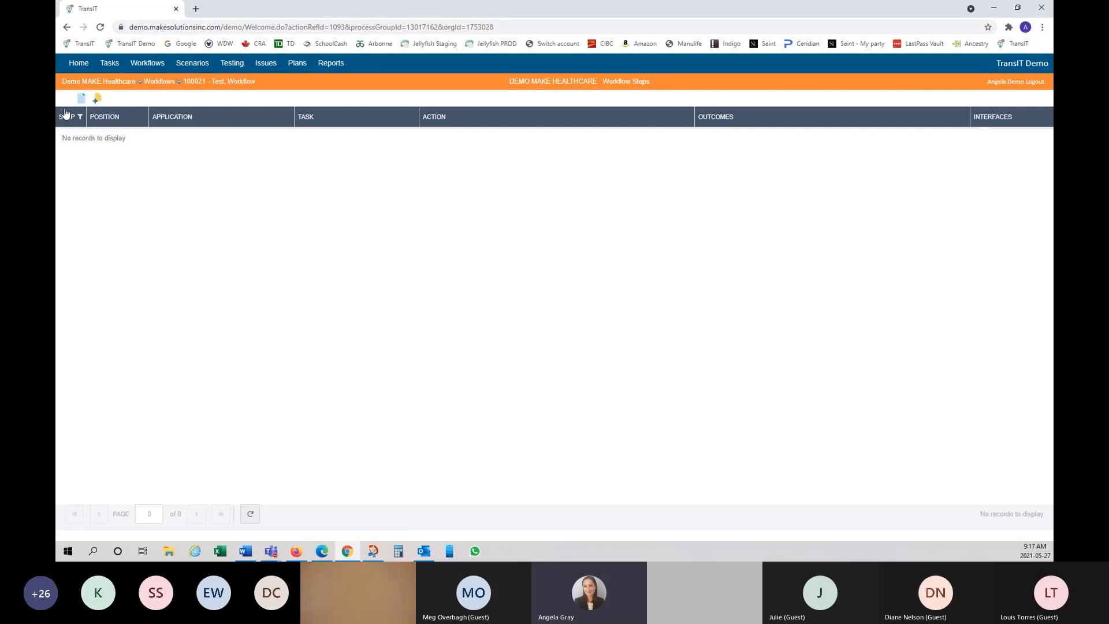
Step: Open a blank New task form for Test, Workflow
click(82, 100)
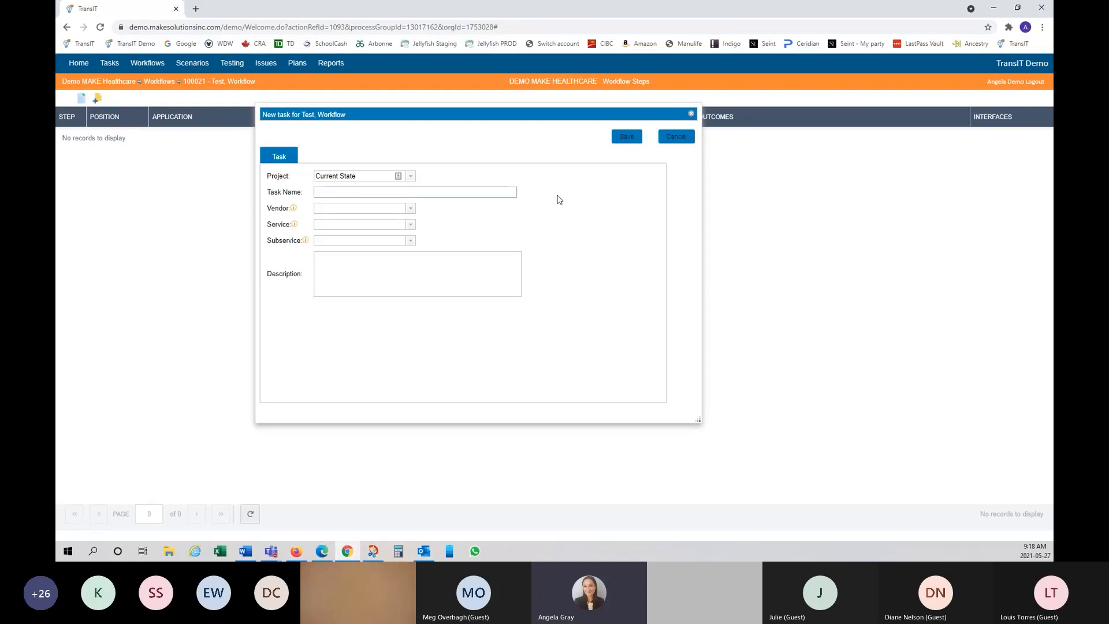
Step: Cancel the New task form to return to the empty Test, Workflow steps
click(683, 142)
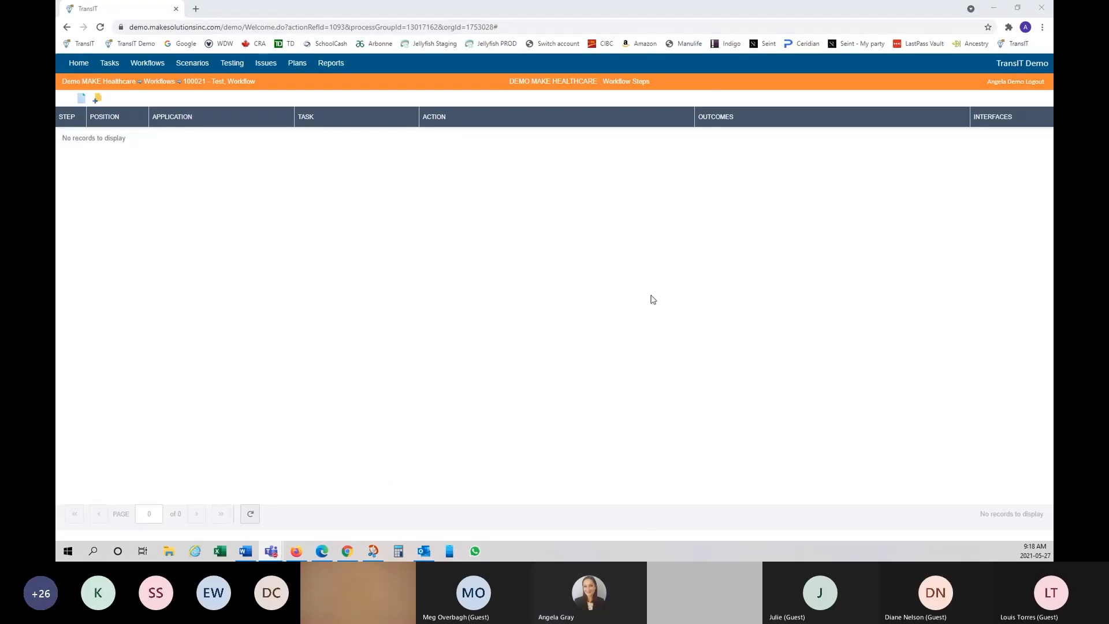
Step: Open the Add Tasks list for Test, Workflow and search it for 'appointment,'
click(98, 99)
click(98, 101)
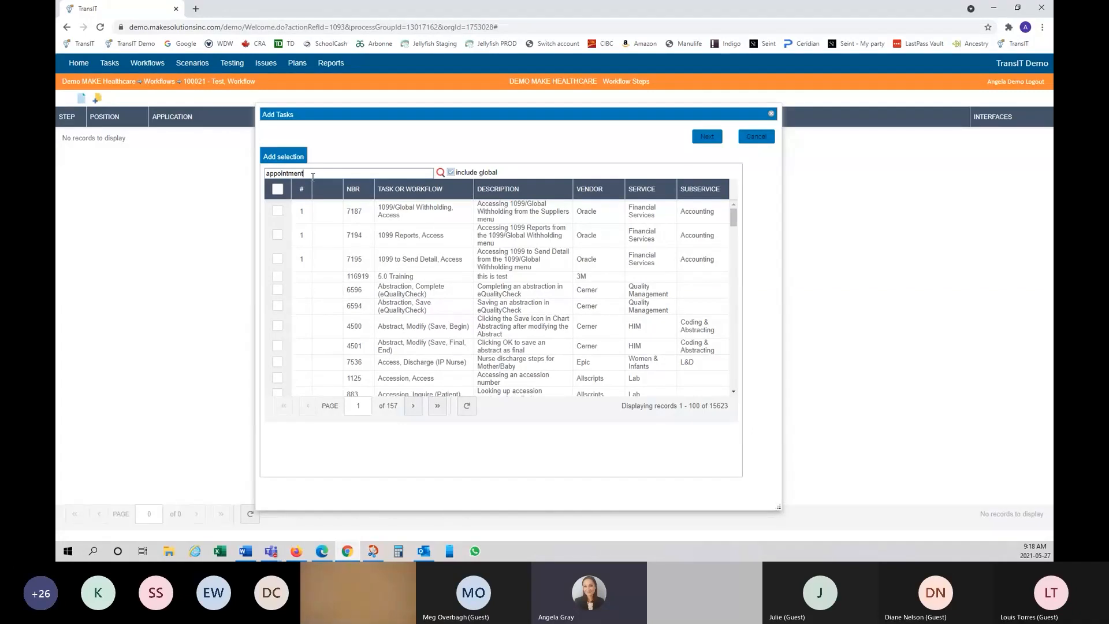
text(,)
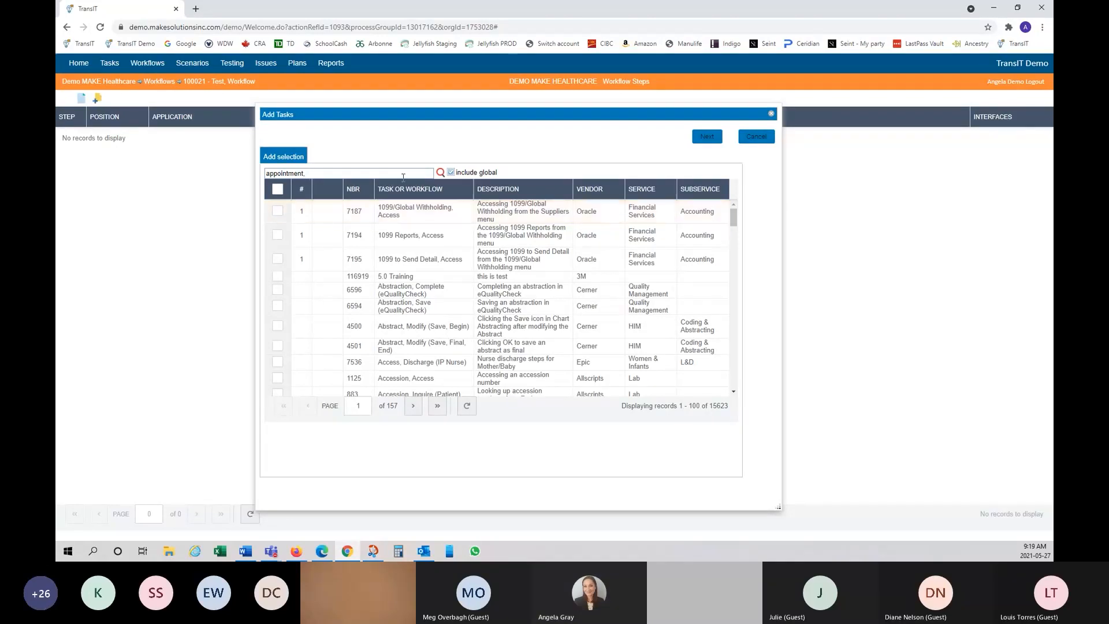
click(442, 173)
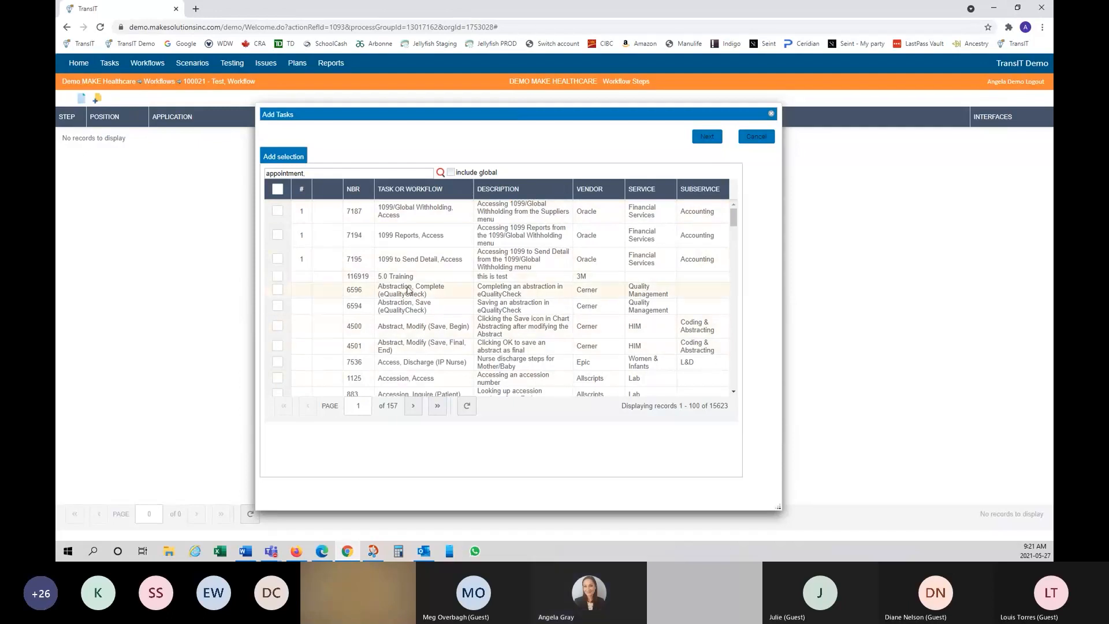
mouse_move(498, 223)
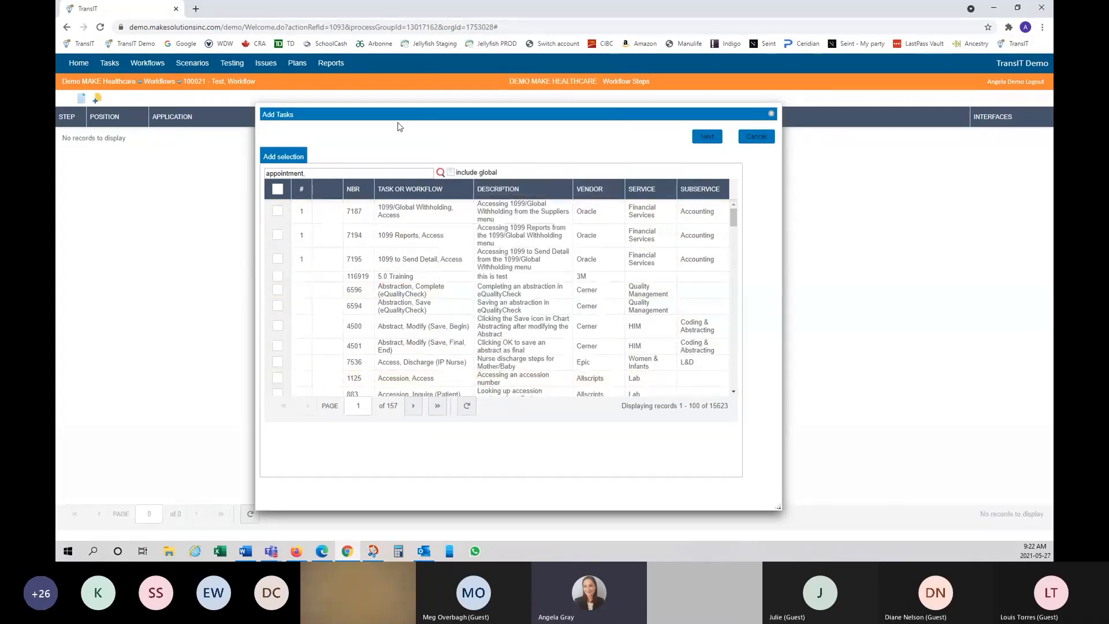
Step: Replace the Add Tasks search term with 'visit,' and run the search
triple_click(340, 179)
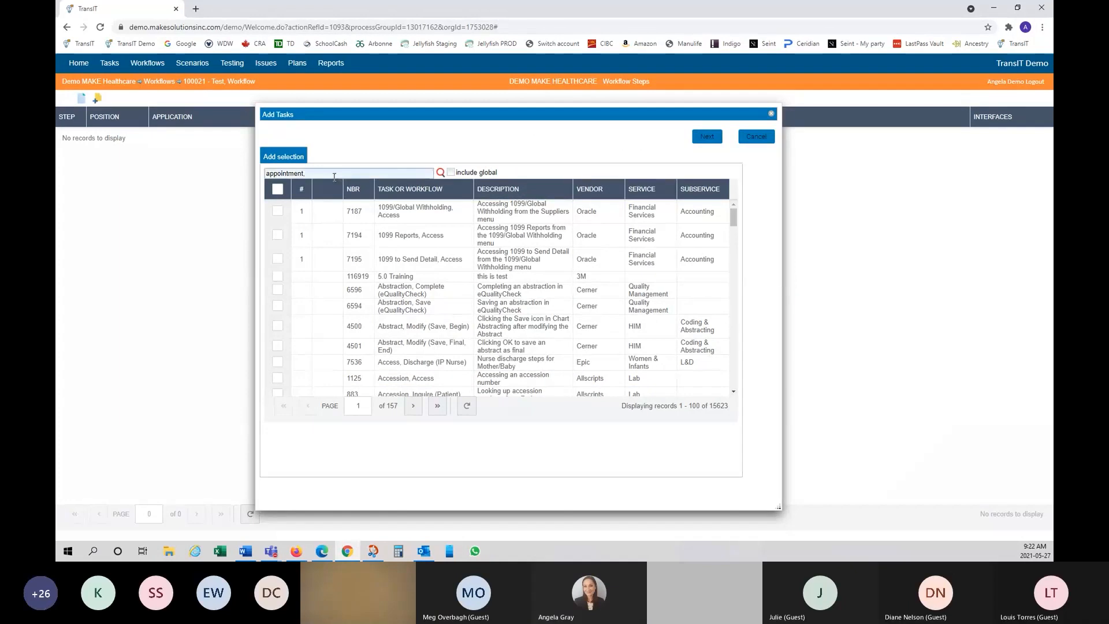
text(visit,)
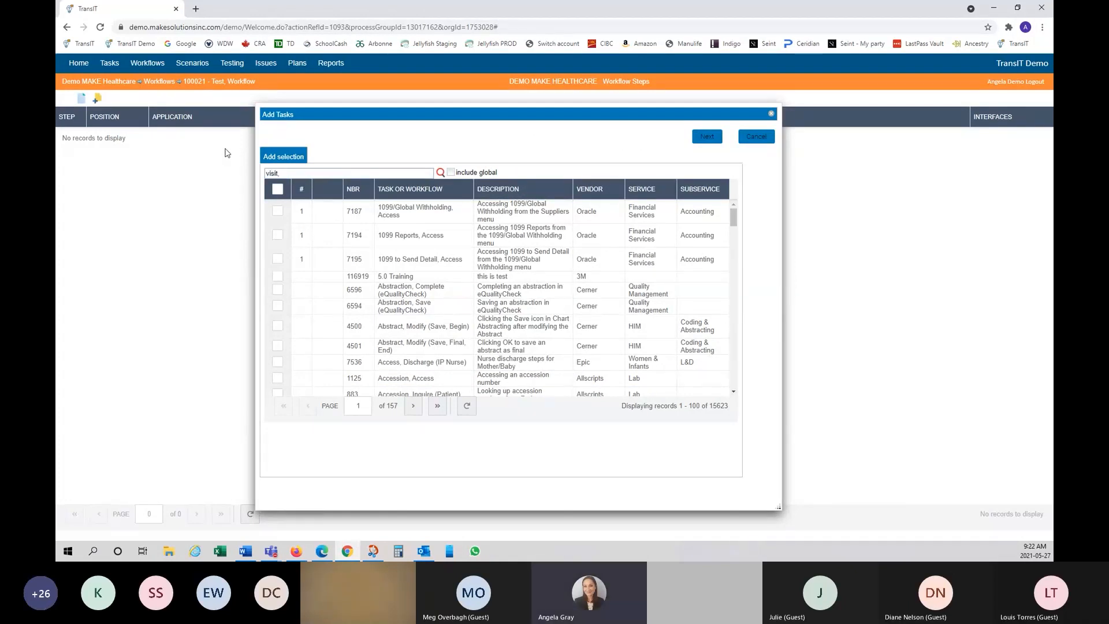
click(440, 173)
click(413, 172)
Step: Filter the Add Tasks list by vendor Cerner, cutting it to 12681 records
click(613, 190)
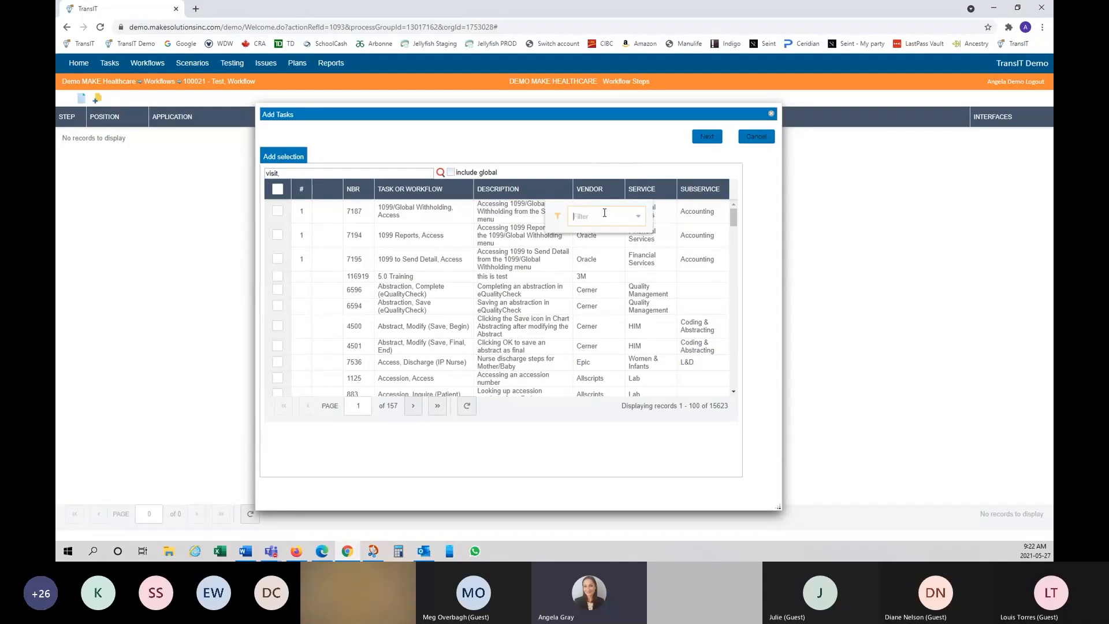
text(cerner)
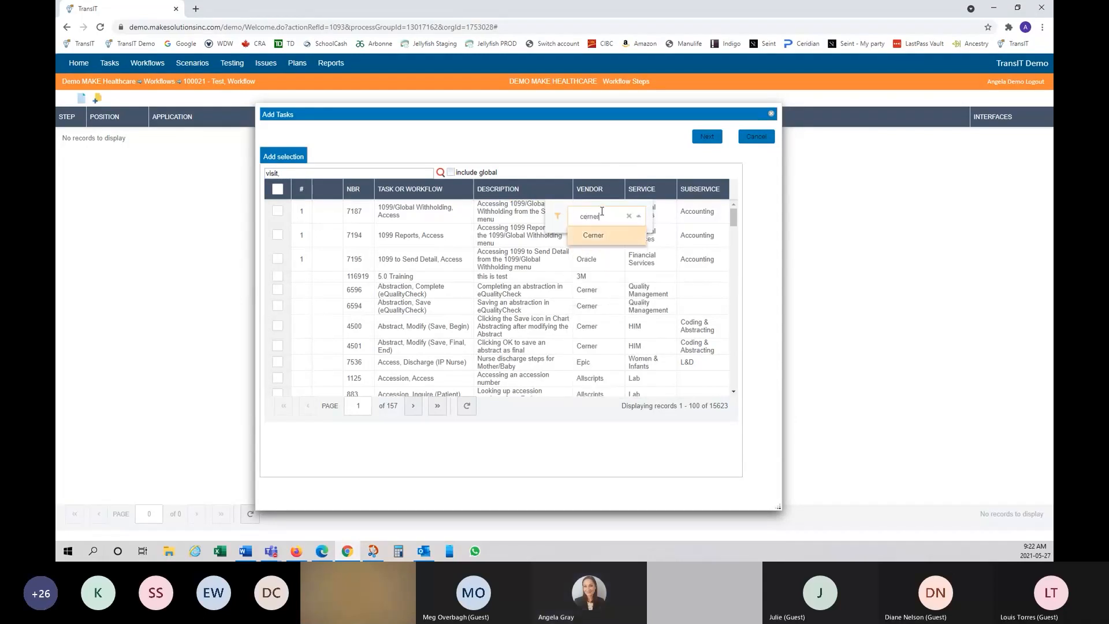
key(Return)
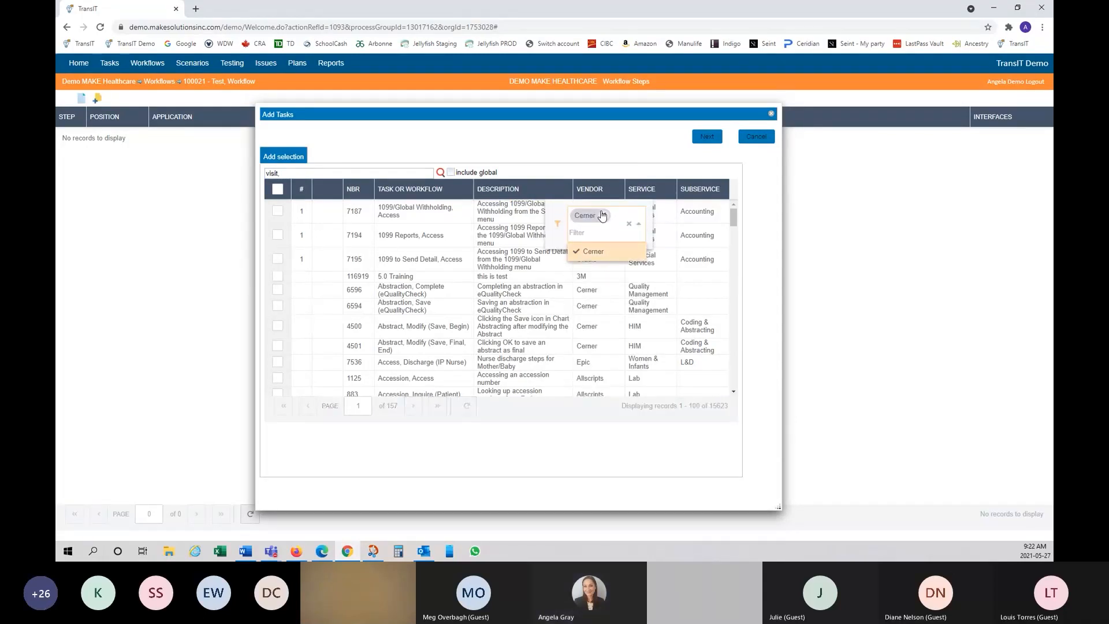
click(603, 159)
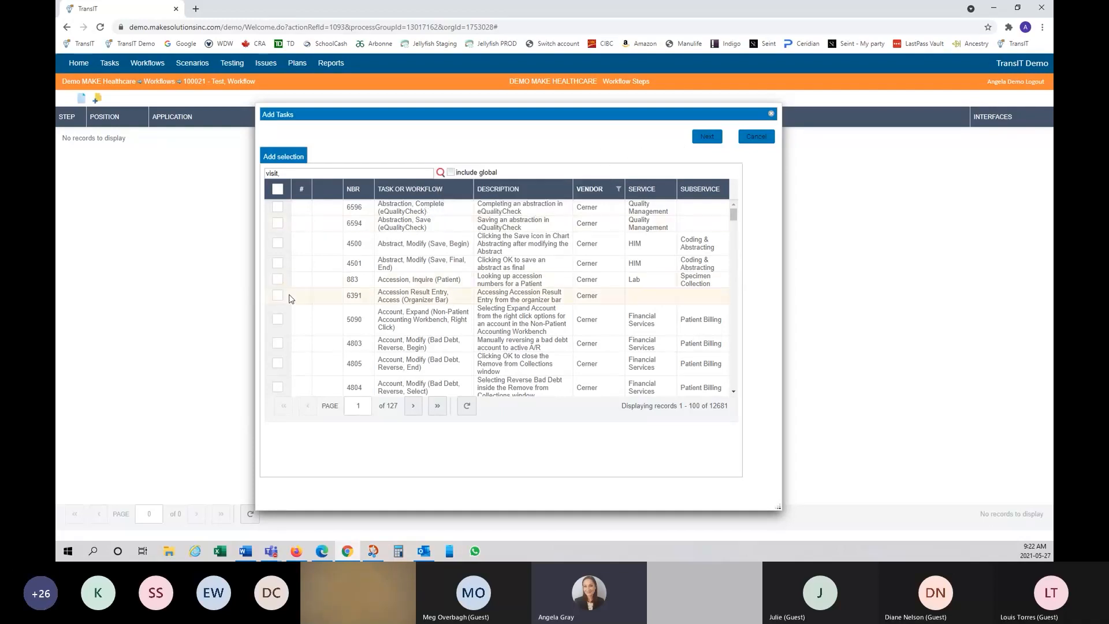
Step: Select tasks 6594, 4500 and 4501 and continue to their details
click(278, 223)
click(277, 243)
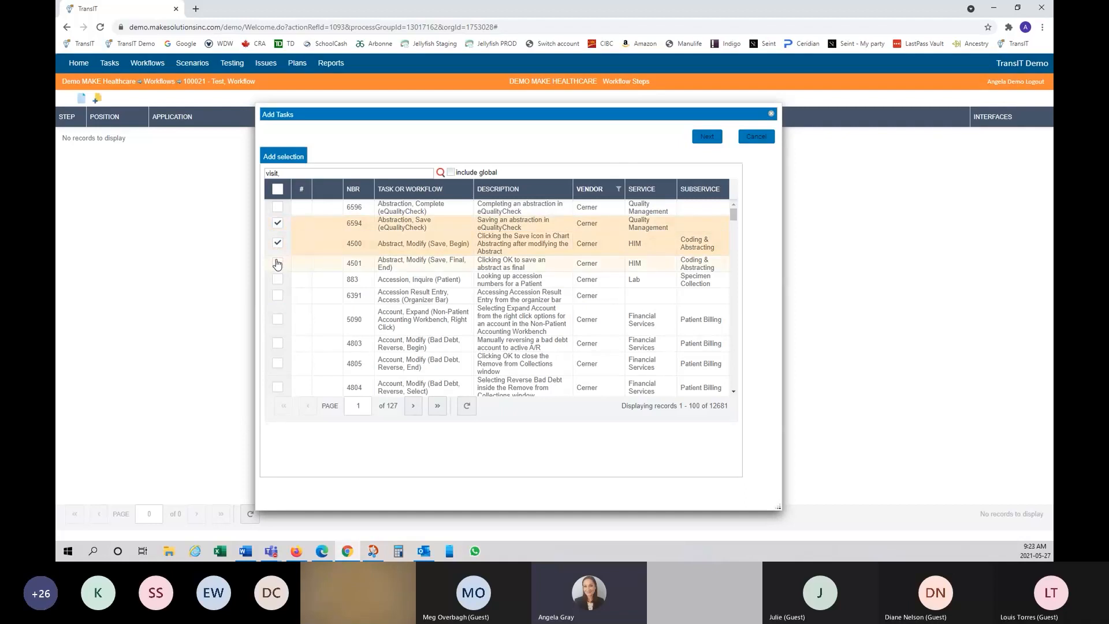
click(277, 264)
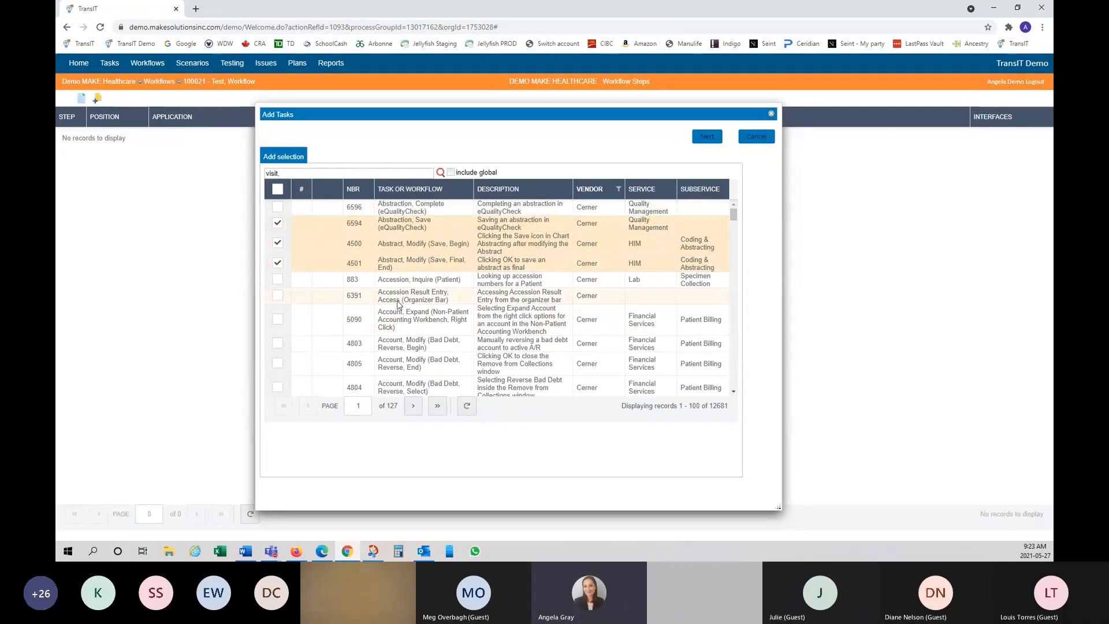
click(708, 138)
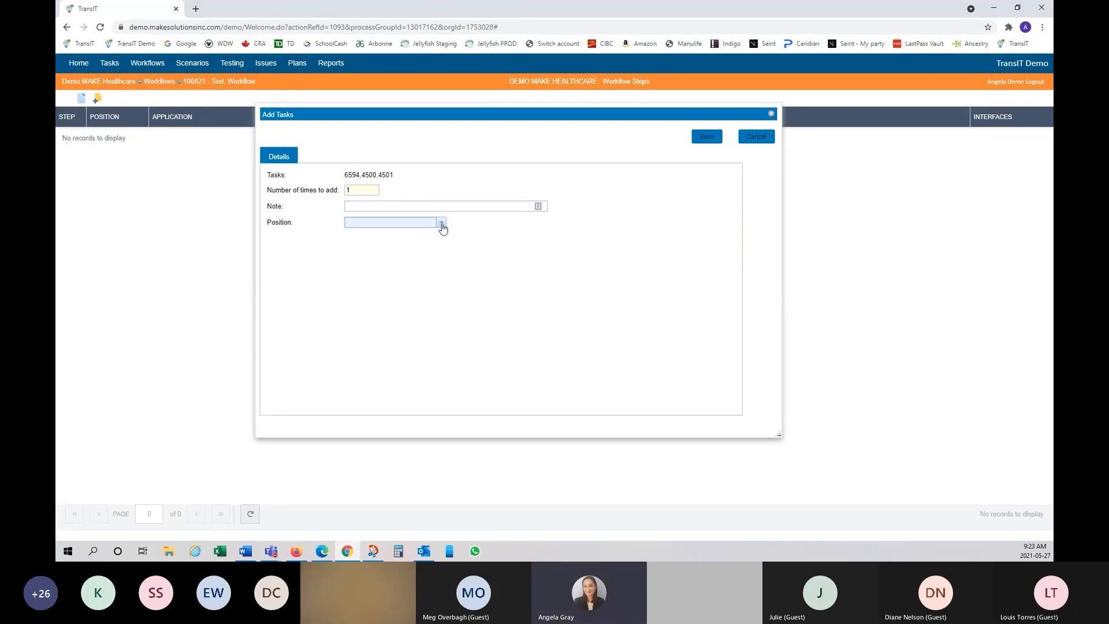
Step: Save tasks 6594, 4500 and 4501 as workflow steps with no position assigned
click(441, 223)
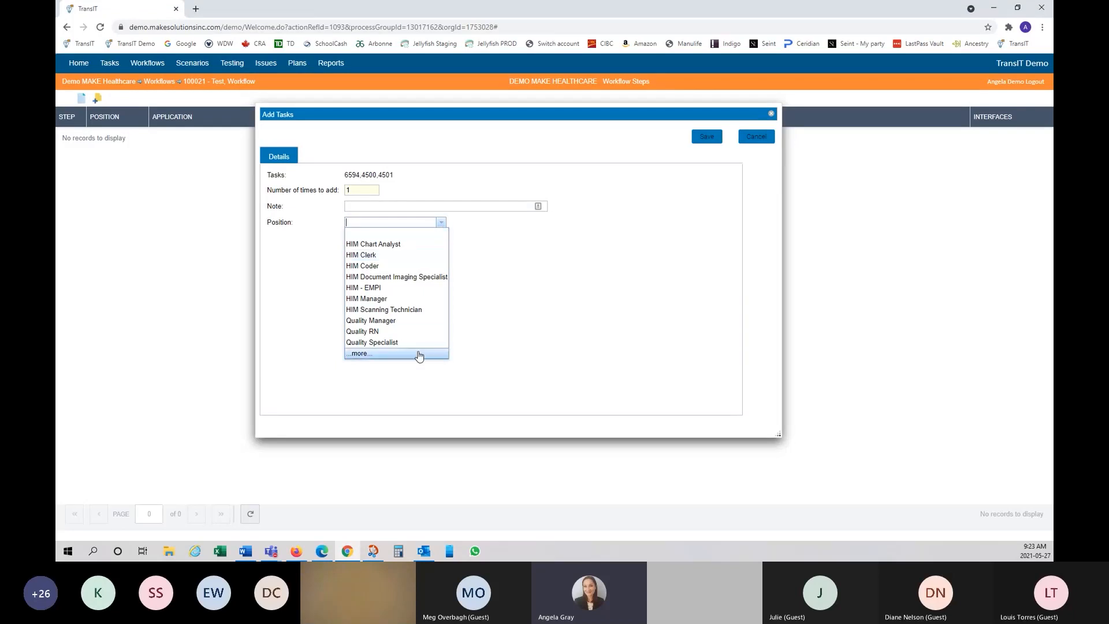
click(586, 269)
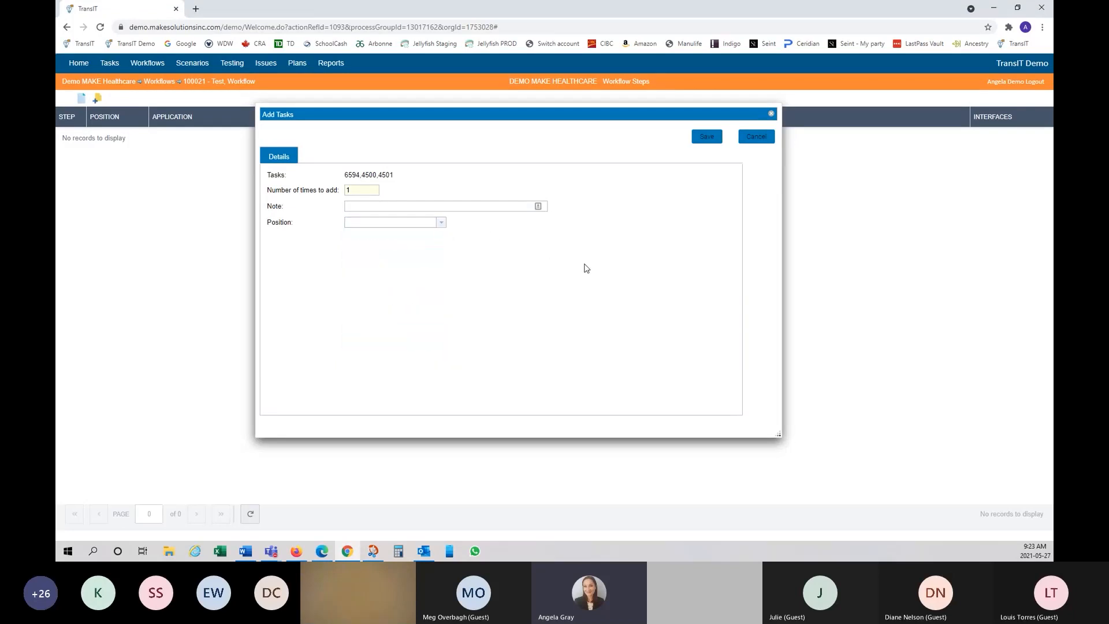
click(711, 139)
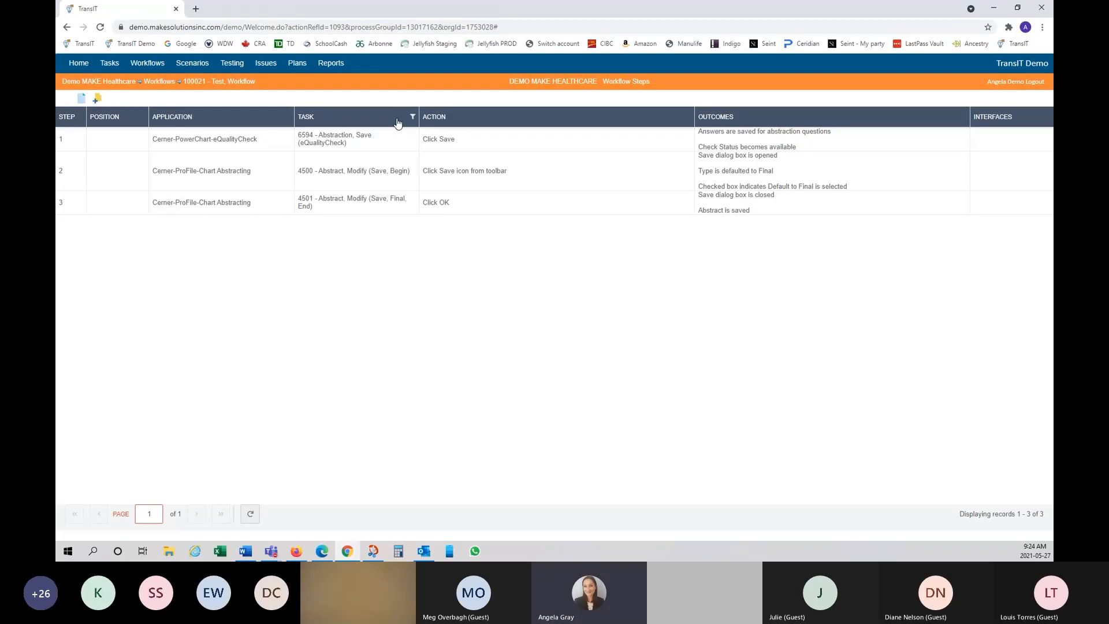
Step: Open step 1's task, 6594 Abstraction, Save, for editing via Edit task
right_click(114, 147)
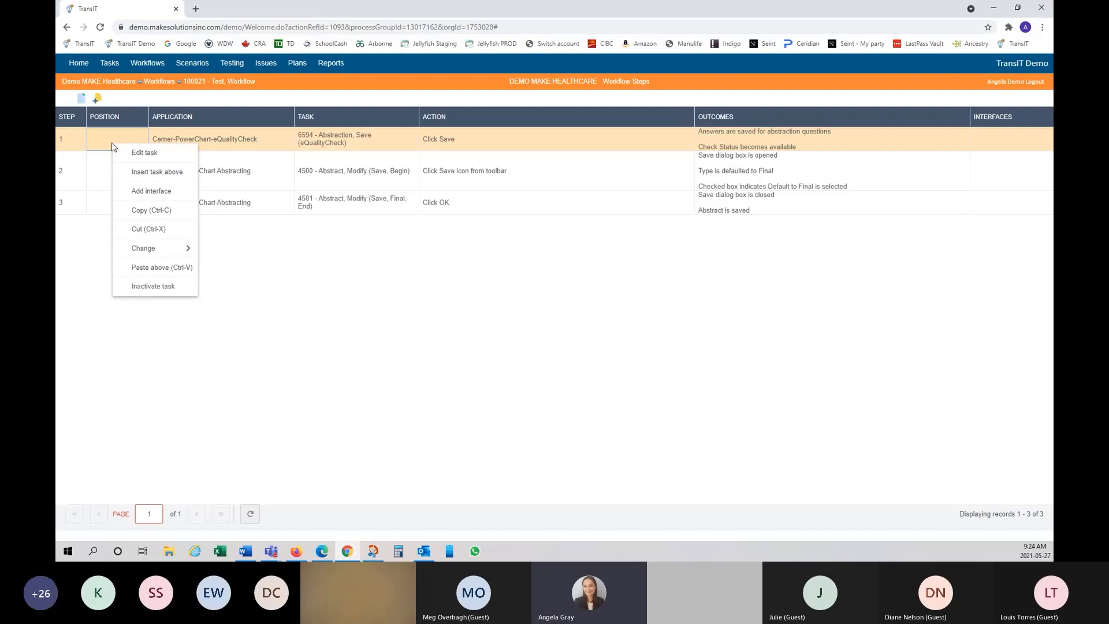
click(423, 349)
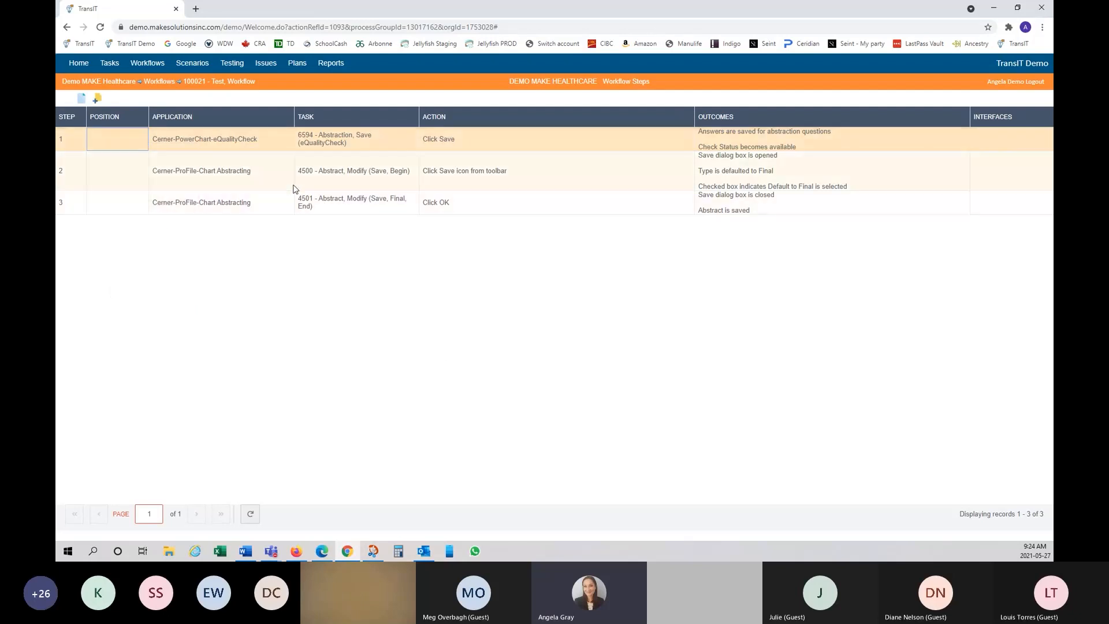
right_click(262, 137)
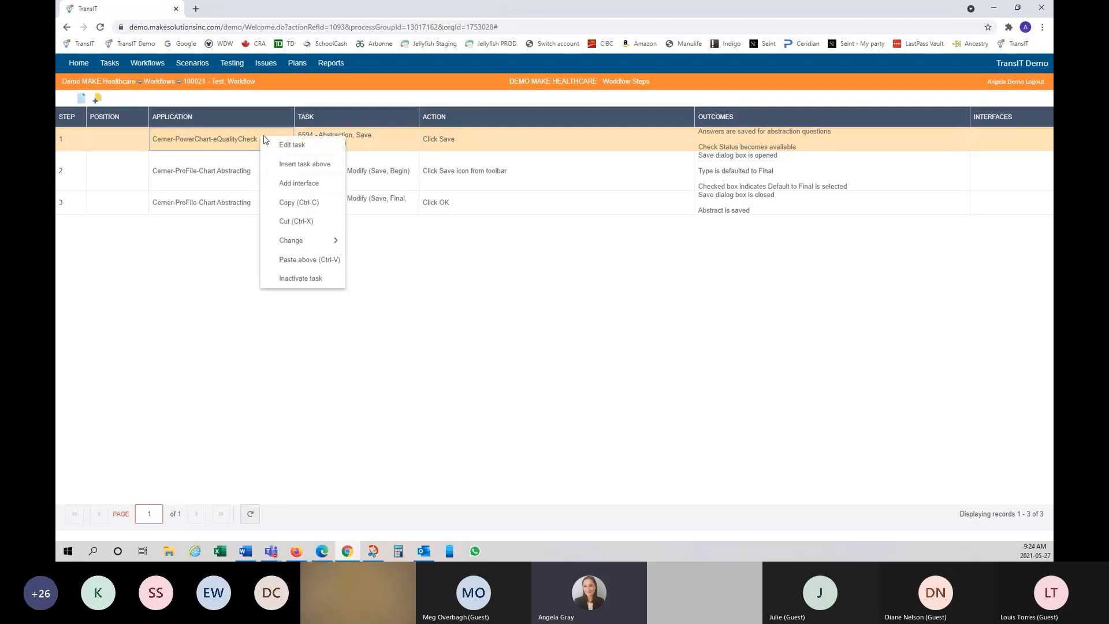
click(307, 146)
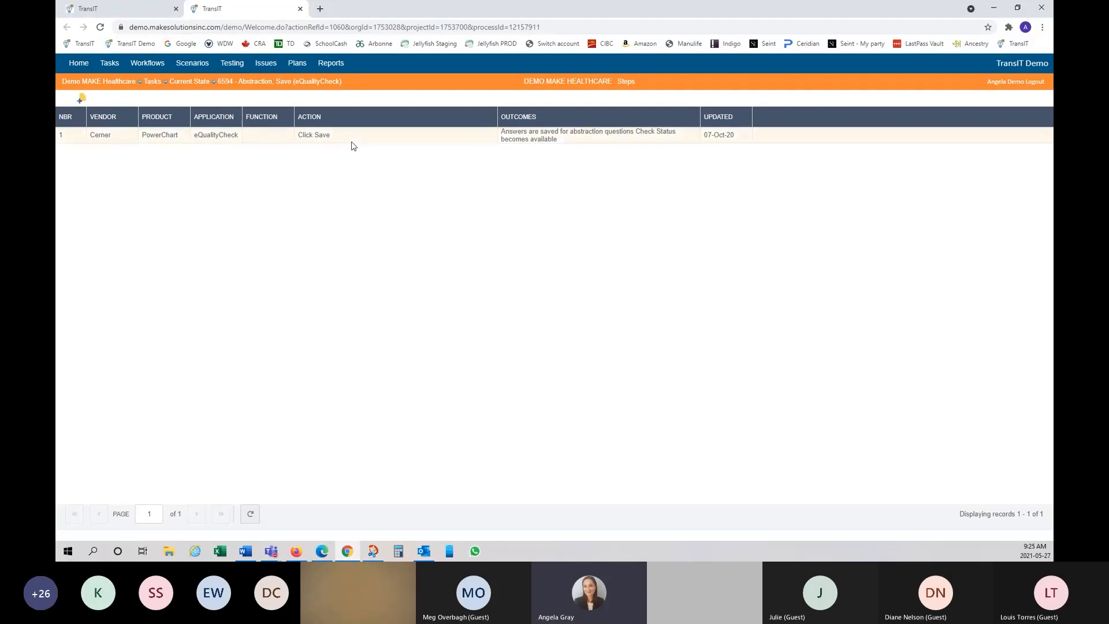
Step: Close the task 6594 tab and return to Test, Workflow's three steps
click(148, 13)
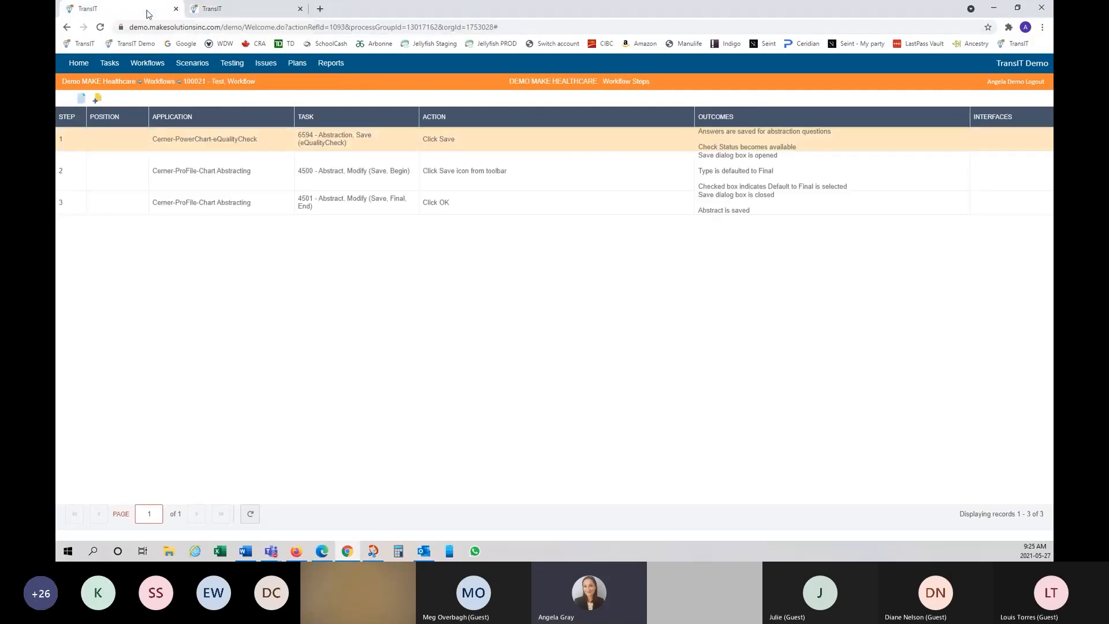
click(208, 11)
click(127, 11)
click(209, 12)
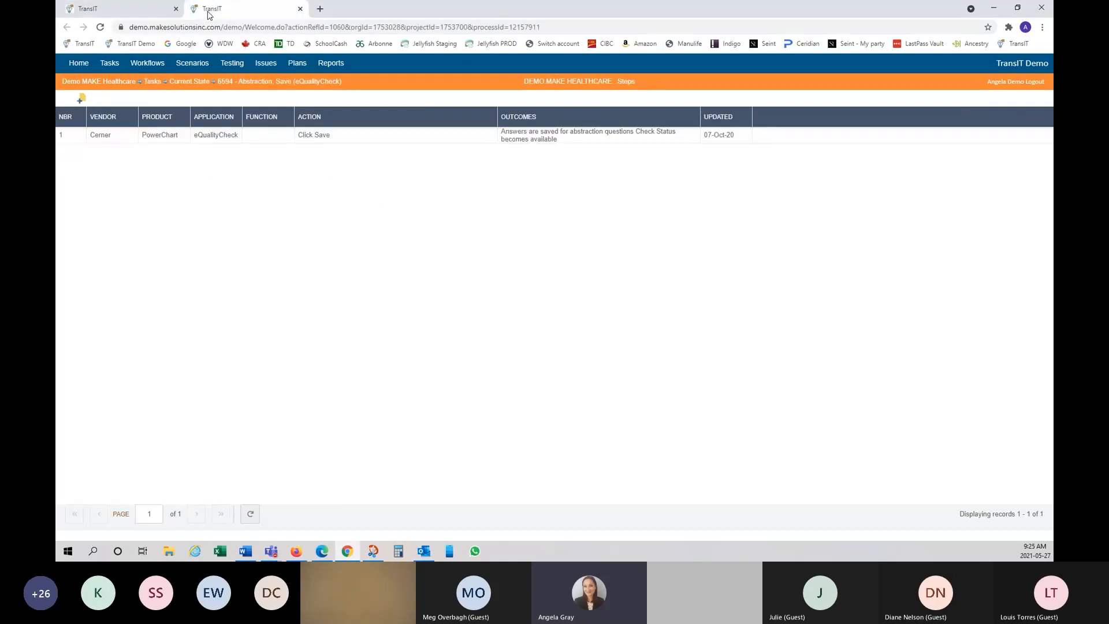
click(300, 9)
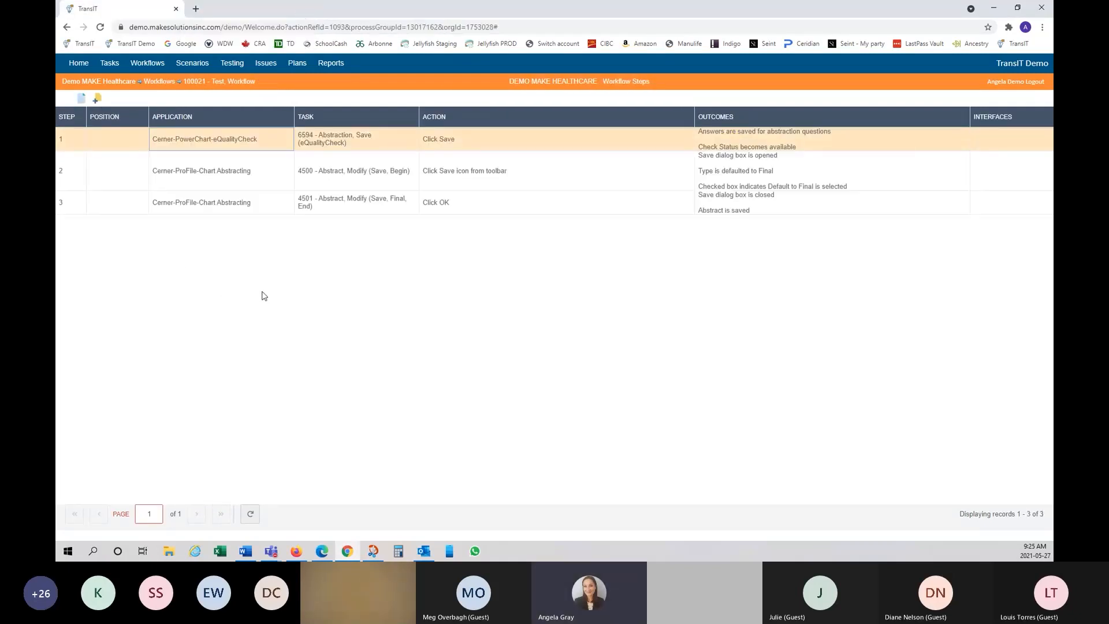
click(125, 144)
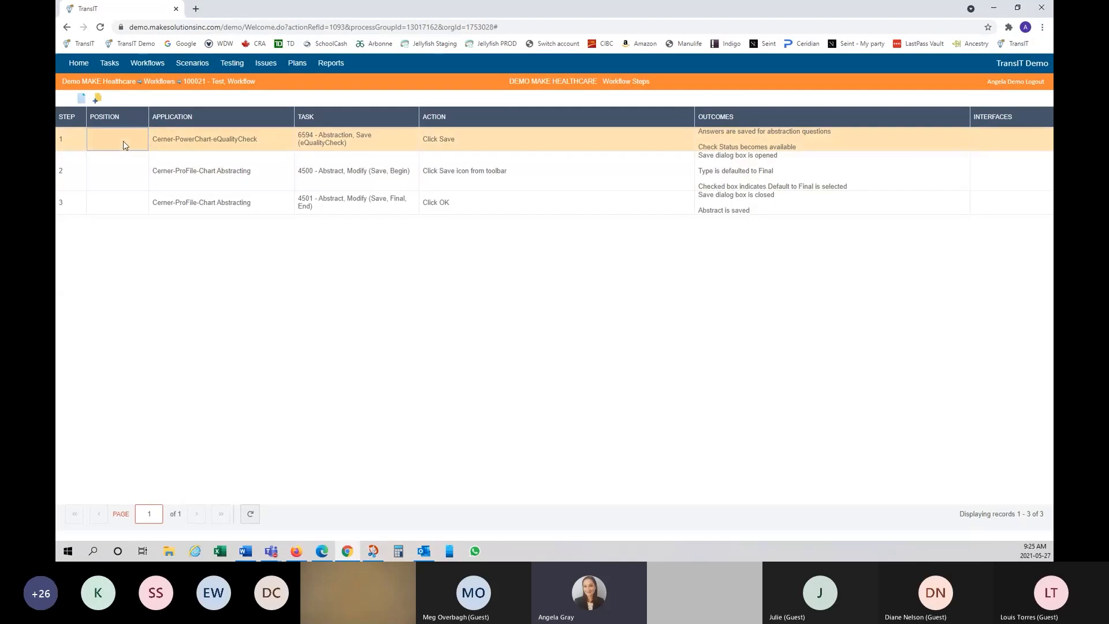
shift+click(128, 210)
right_click(122, 209)
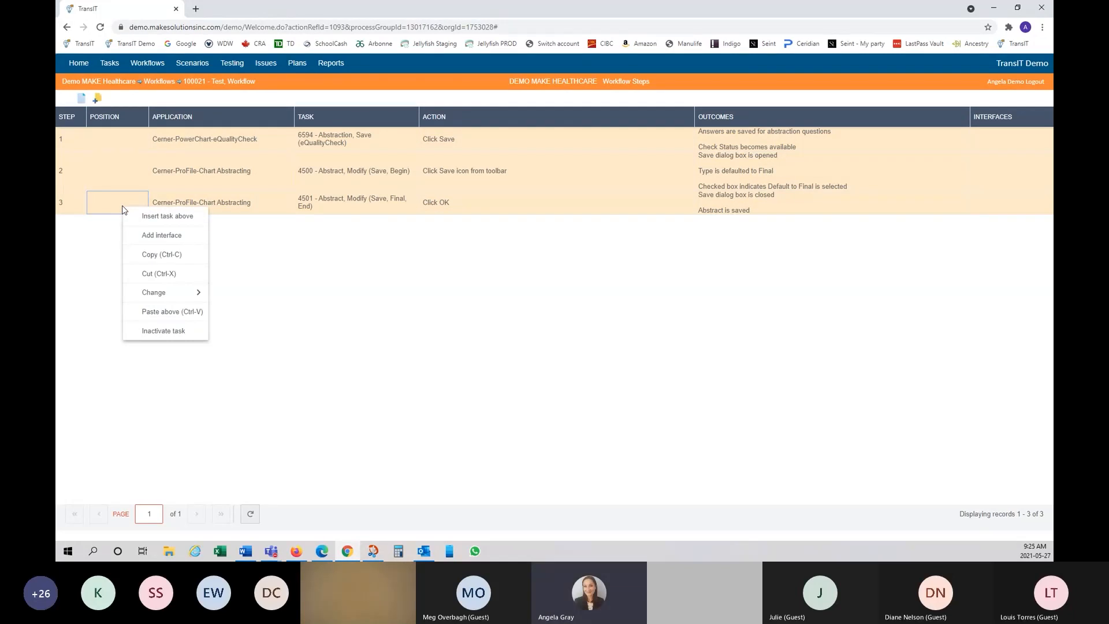
mouse_move(184, 298)
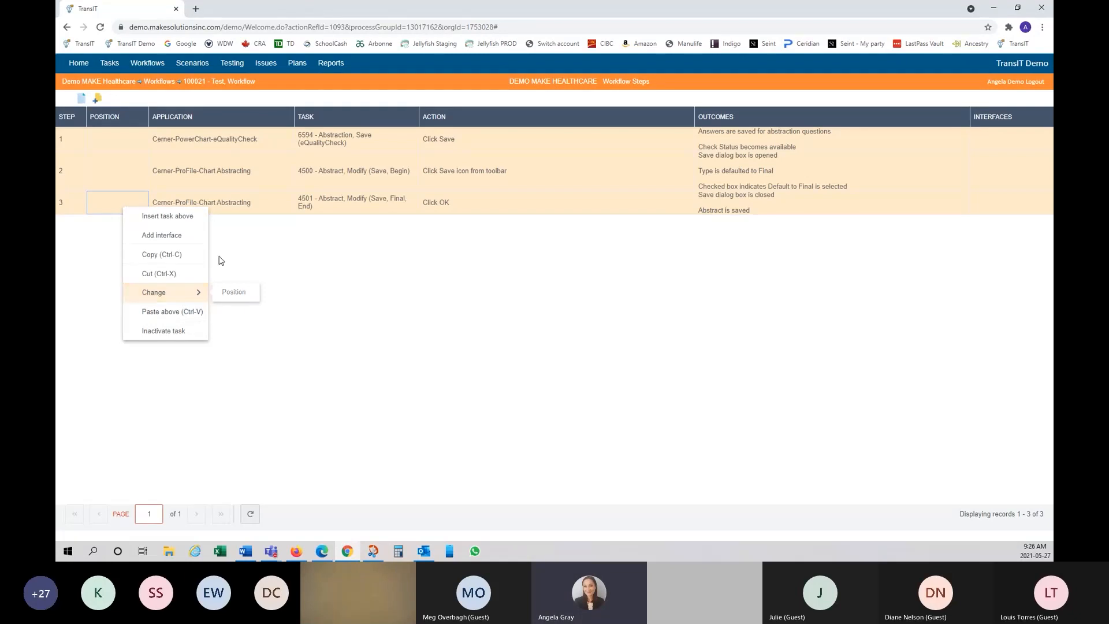
click(275, 292)
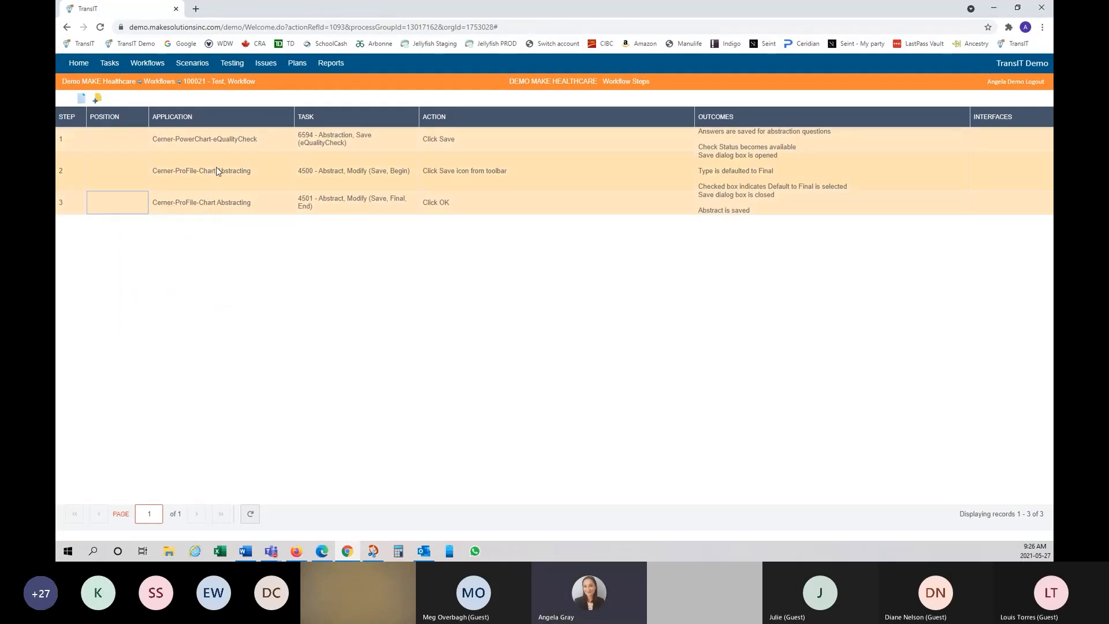
click(269, 209)
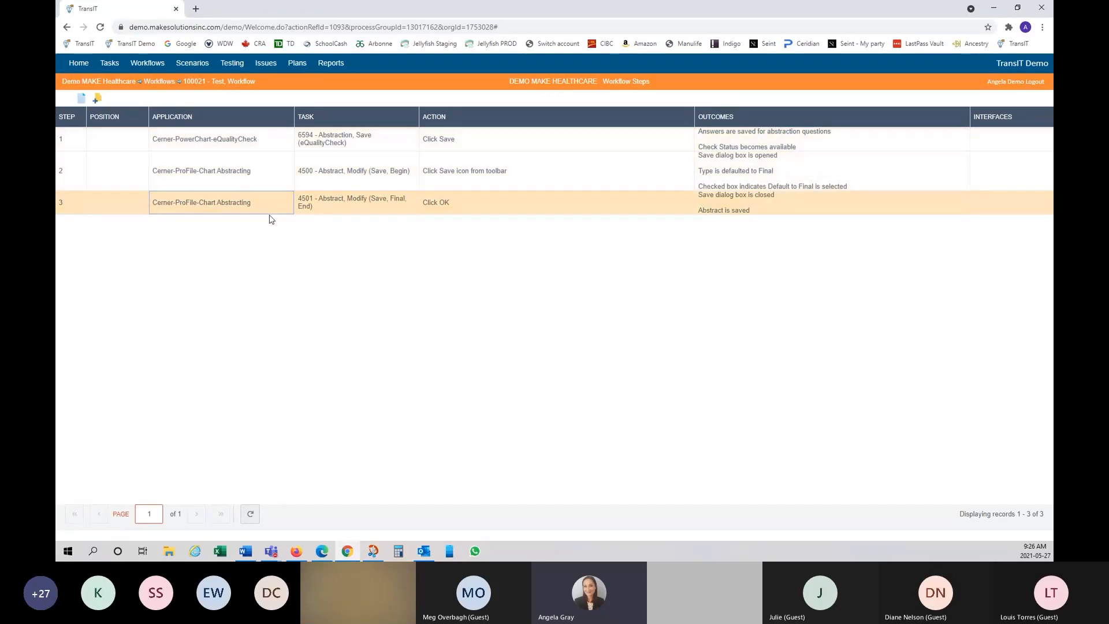
Step: Cut step 3, task 4501, from Test, Workflow
right_click(272, 202)
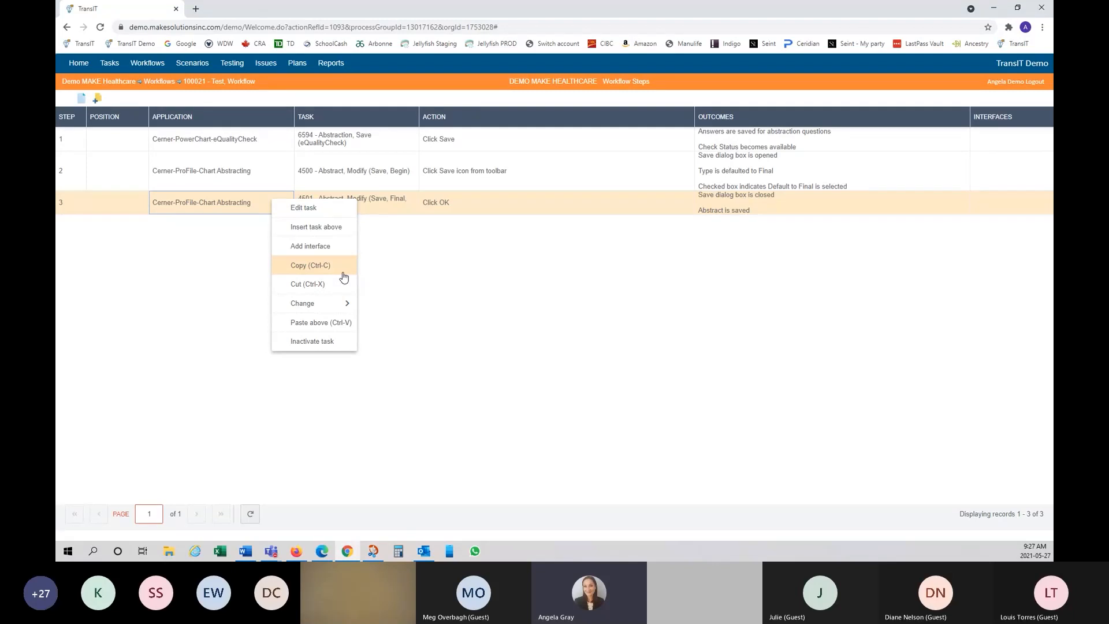
click(330, 290)
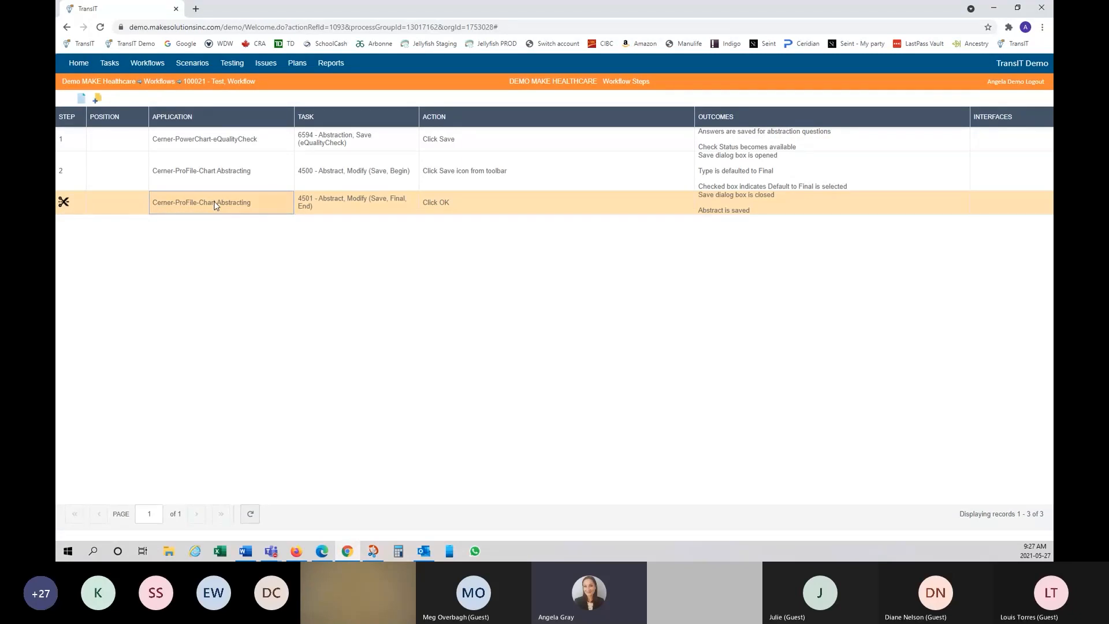
Step: Open workflow 1642 Message, Send (Appointments, Mass Message) from the Workflows list
click(160, 81)
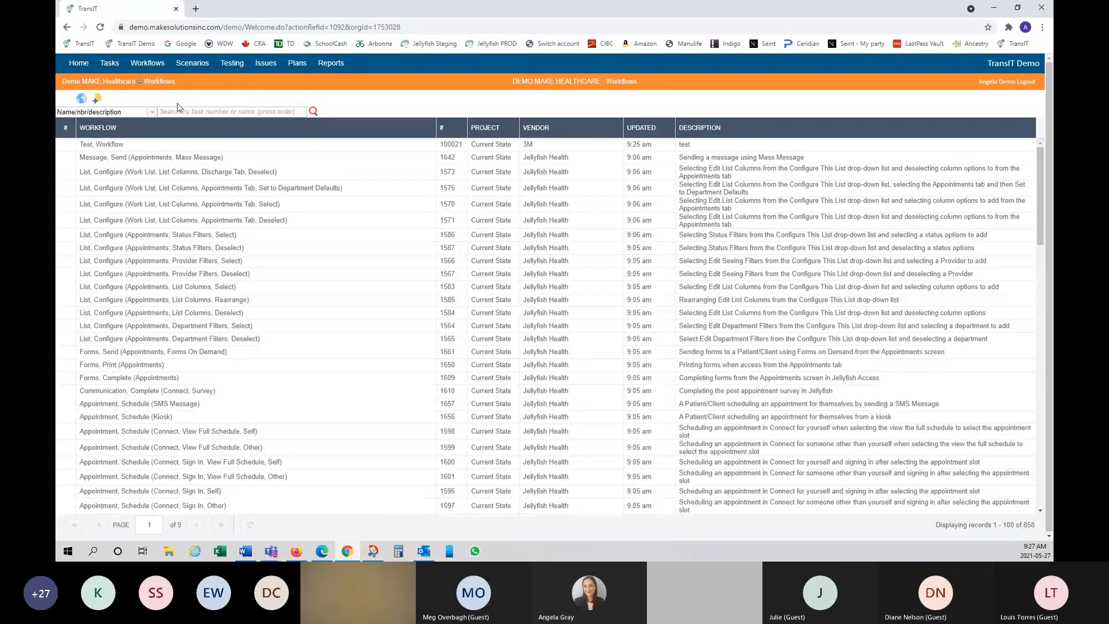
click(108, 146)
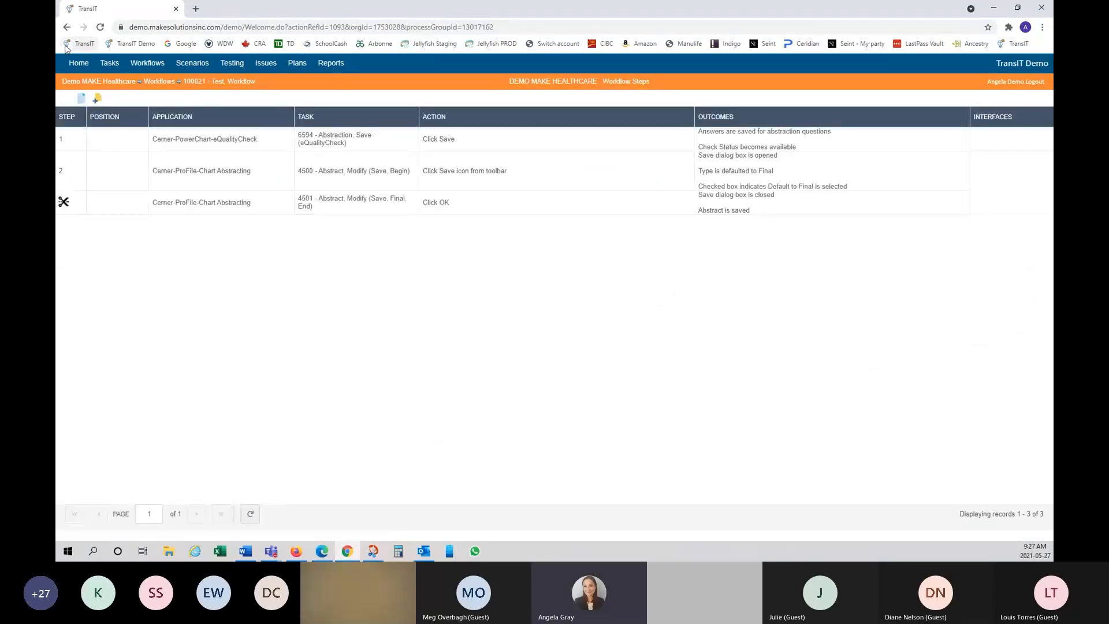
click(67, 28)
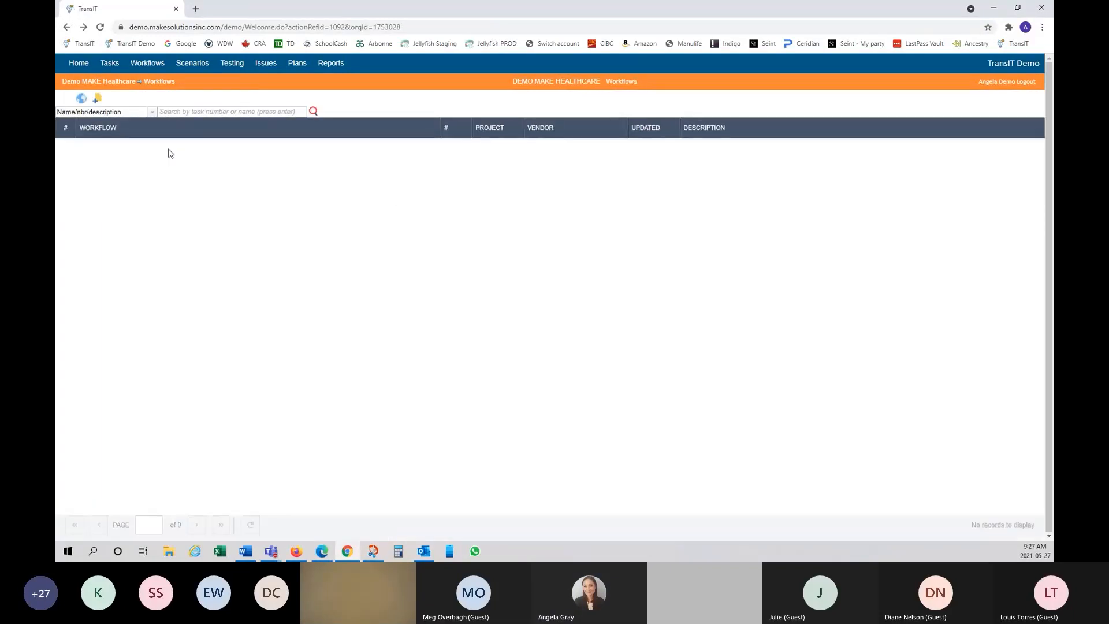
click(161, 161)
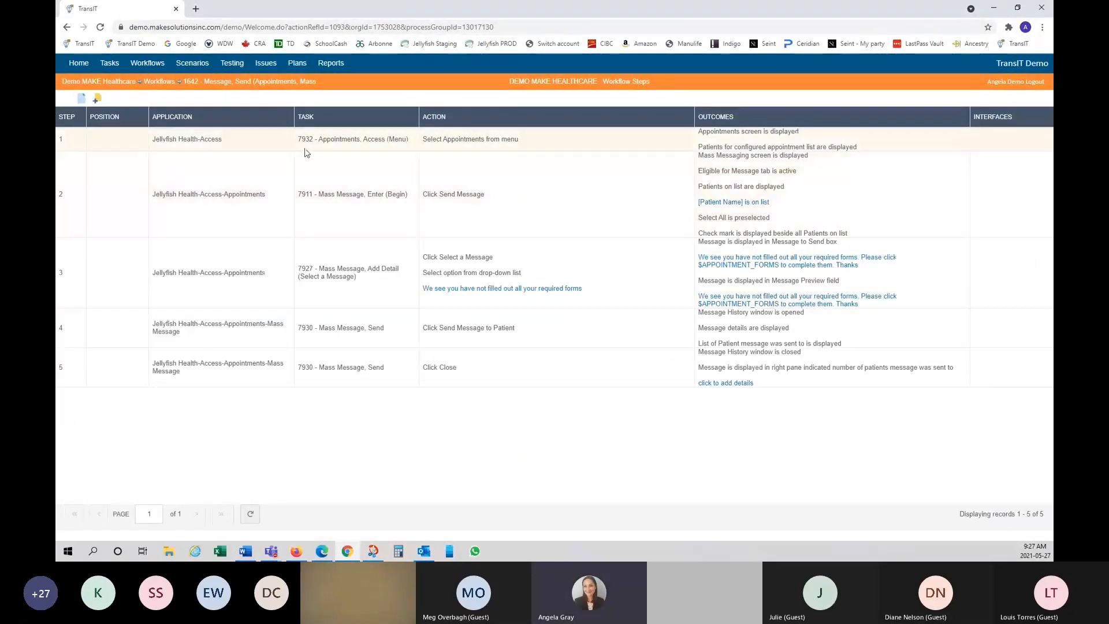
Step: Inspect step 4's paste options without pasting, then return to the Workflows list
right_click(268, 345)
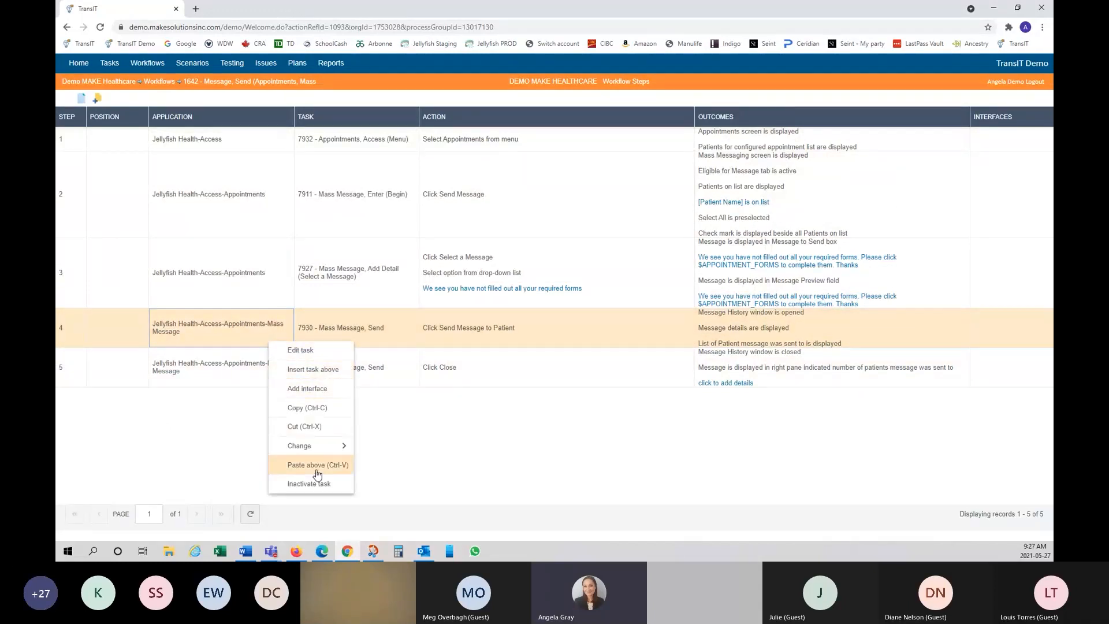
right_click(248, 122)
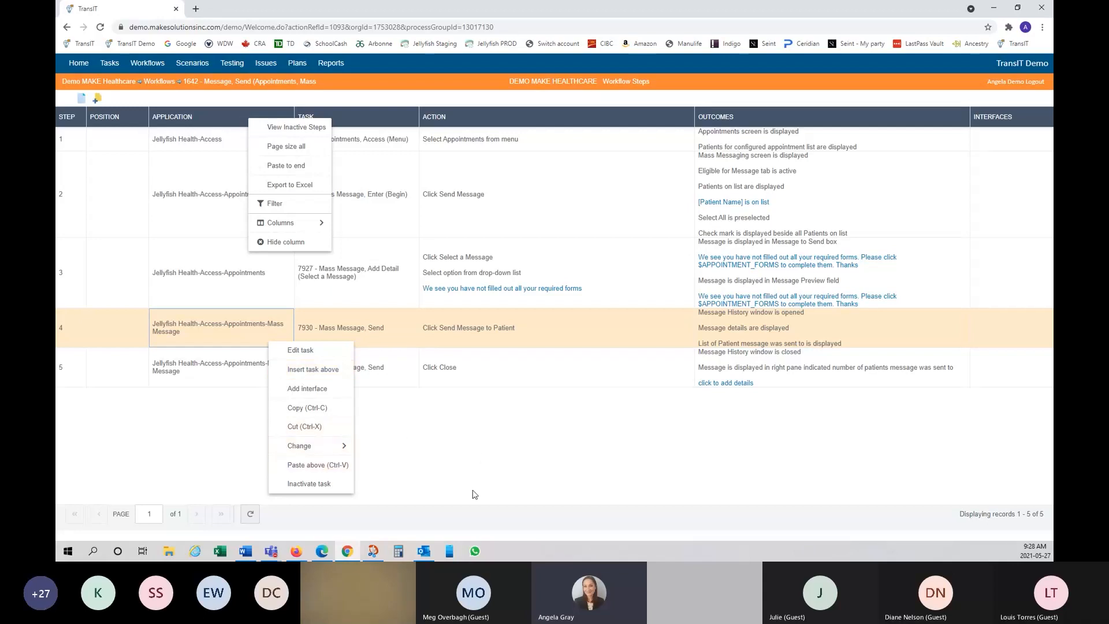
click(483, 461)
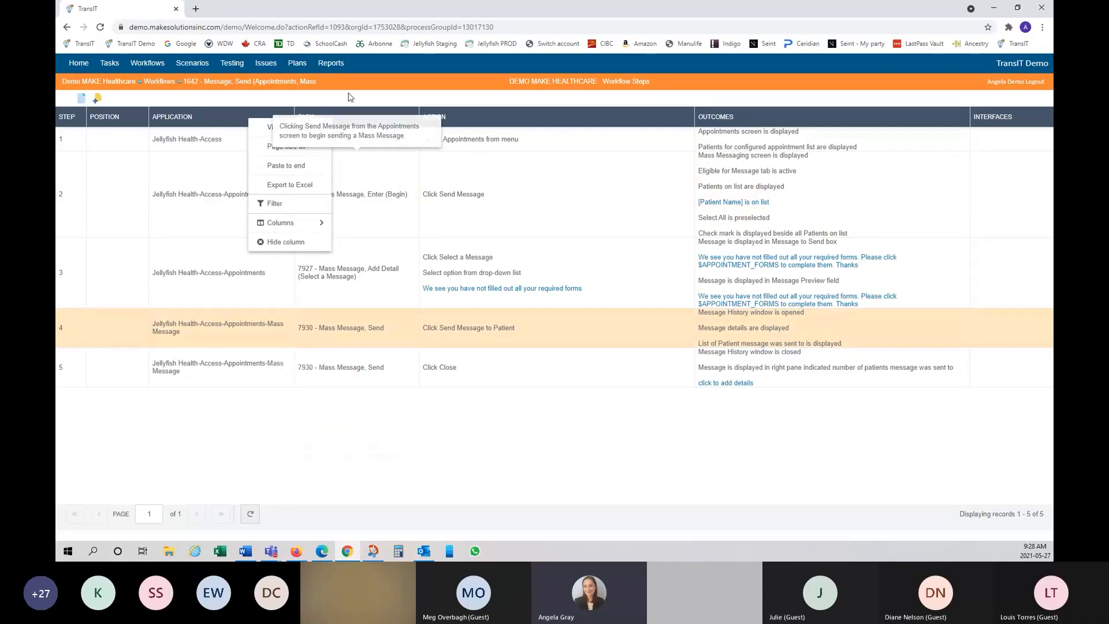
click(161, 81)
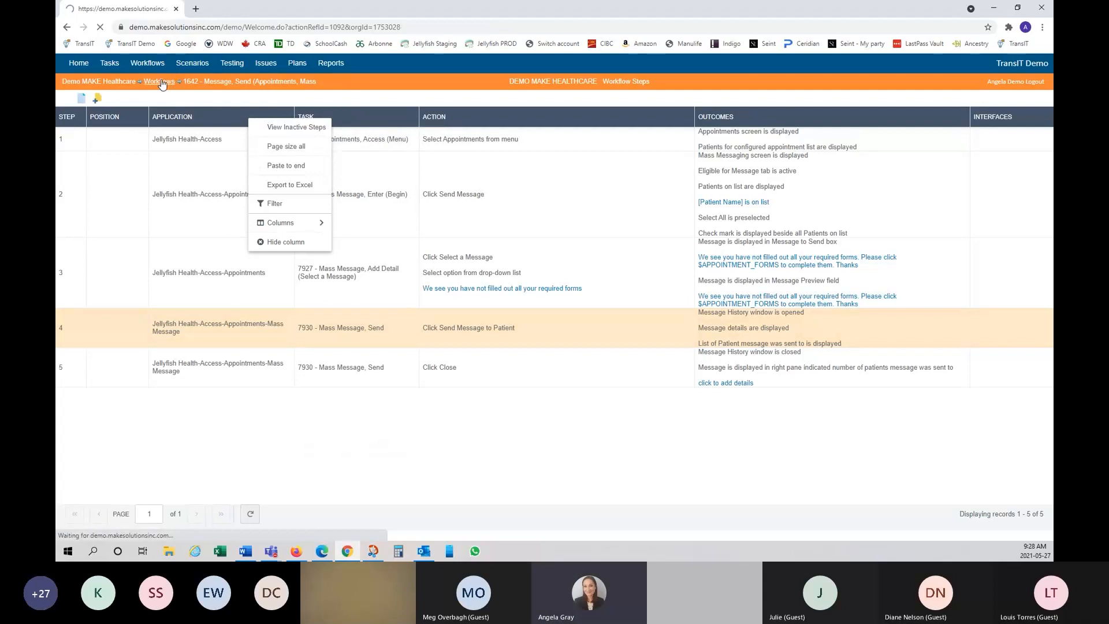
key(alt+Tab)
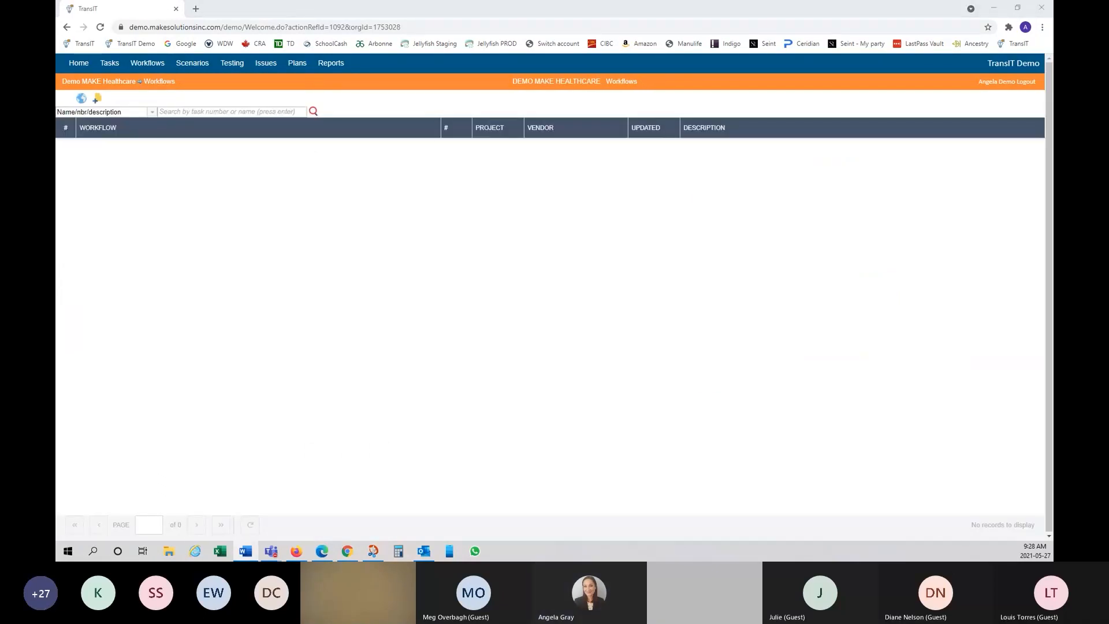
Step: Open Test, Workflow again, with step 3 still held as cut
click(91, 147)
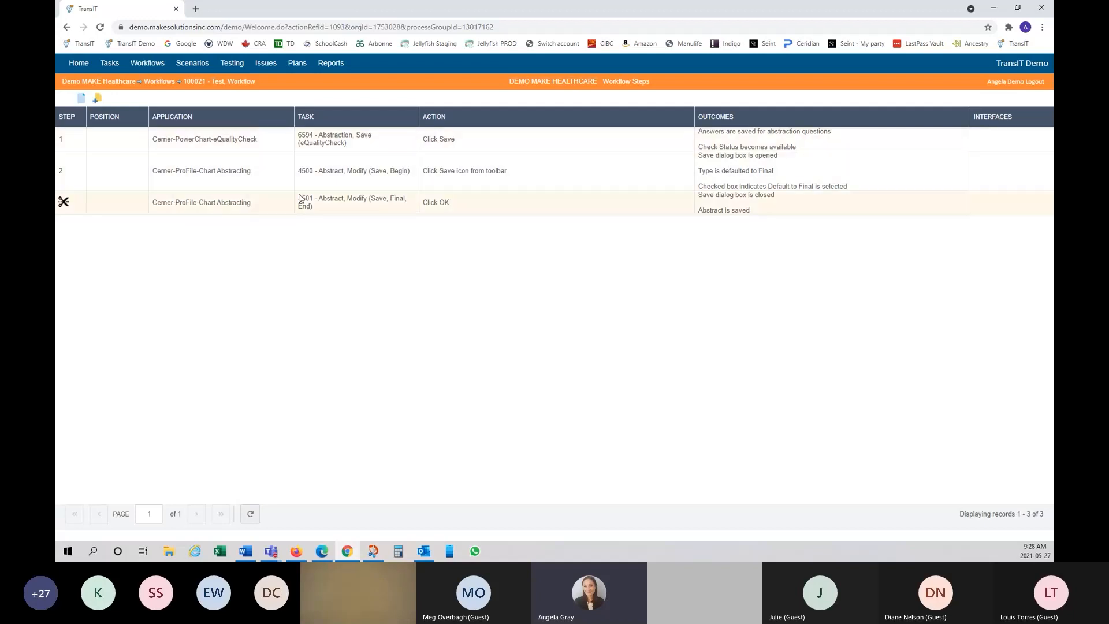
Step: Start adding interfaces to step 3, trying then removing a 3M source filter
right_click(469, 206)
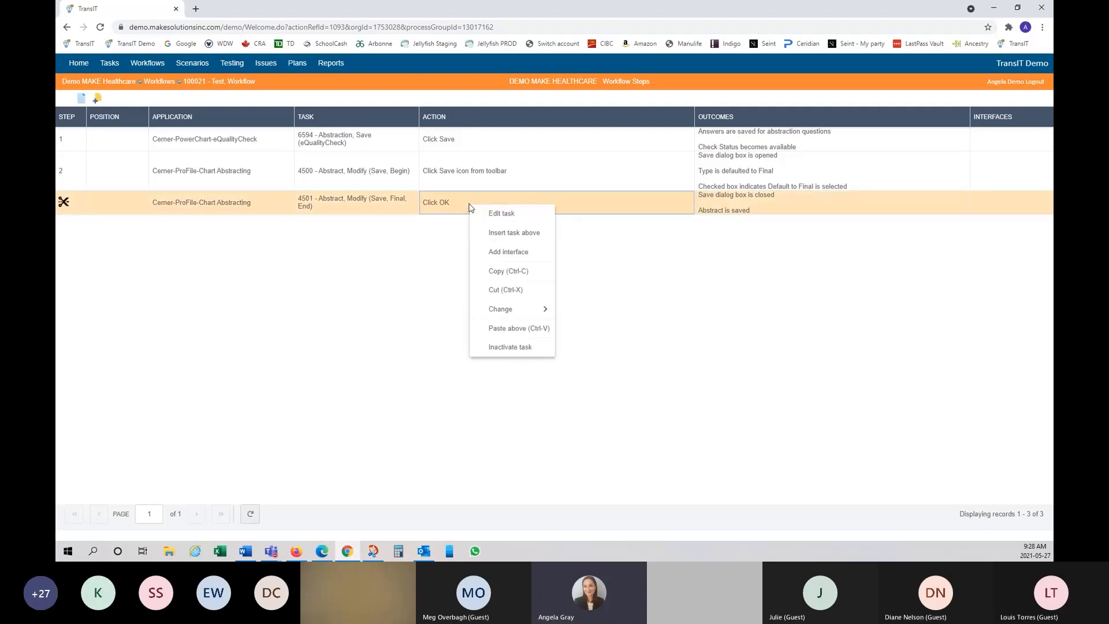
click(511, 255)
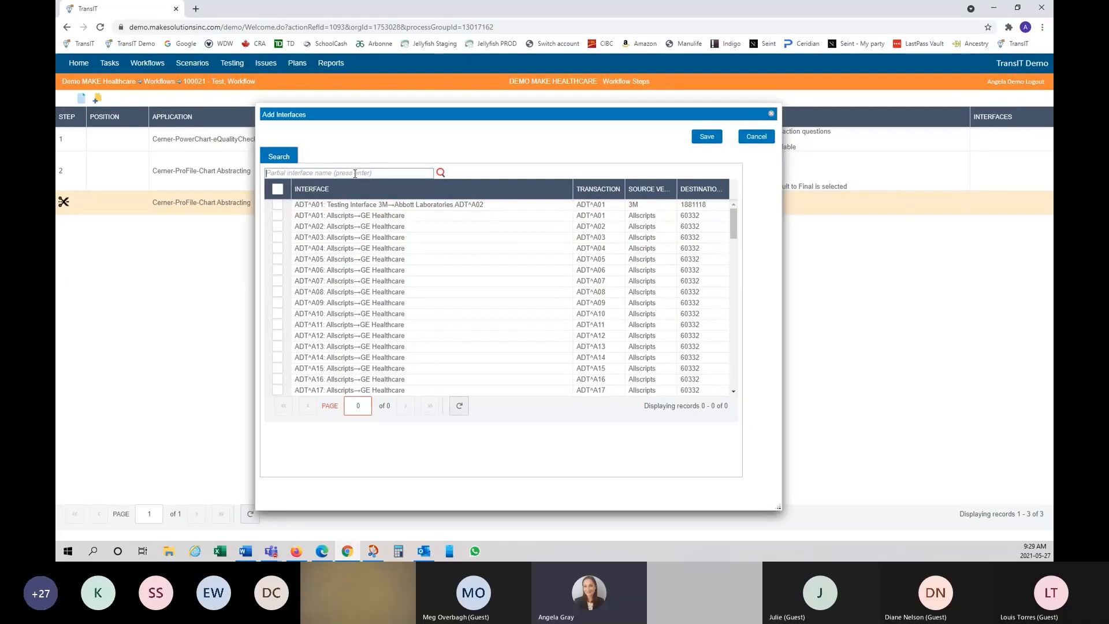
mouse_move(733, 224)
mouse_down()
mouse_move(735, 386)
mouse_move(735, 217)
mouse_up()
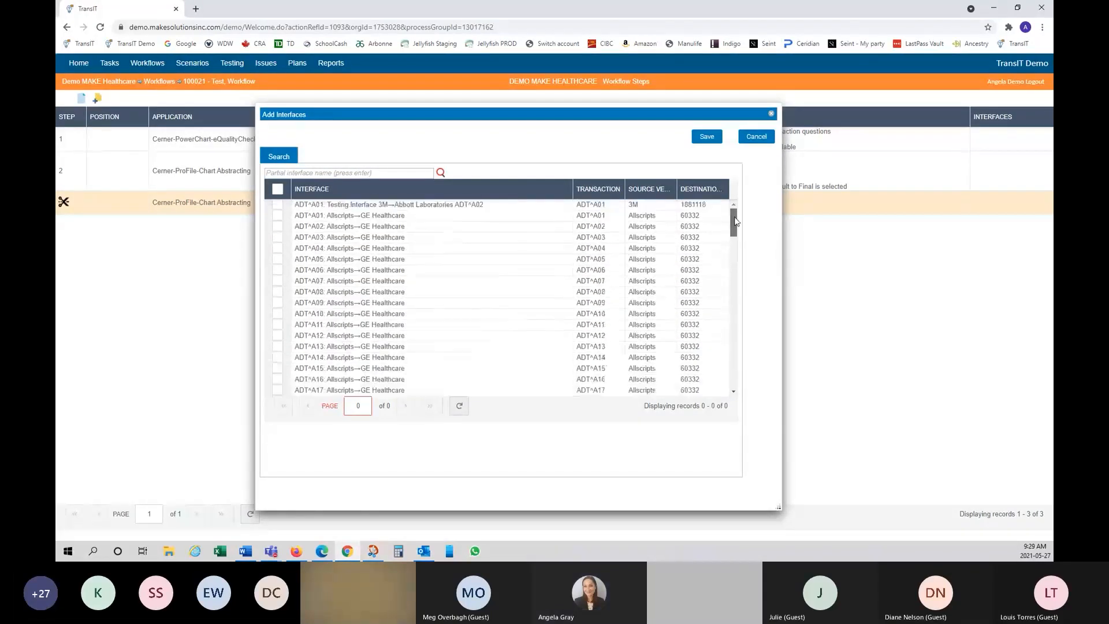
click(664, 190)
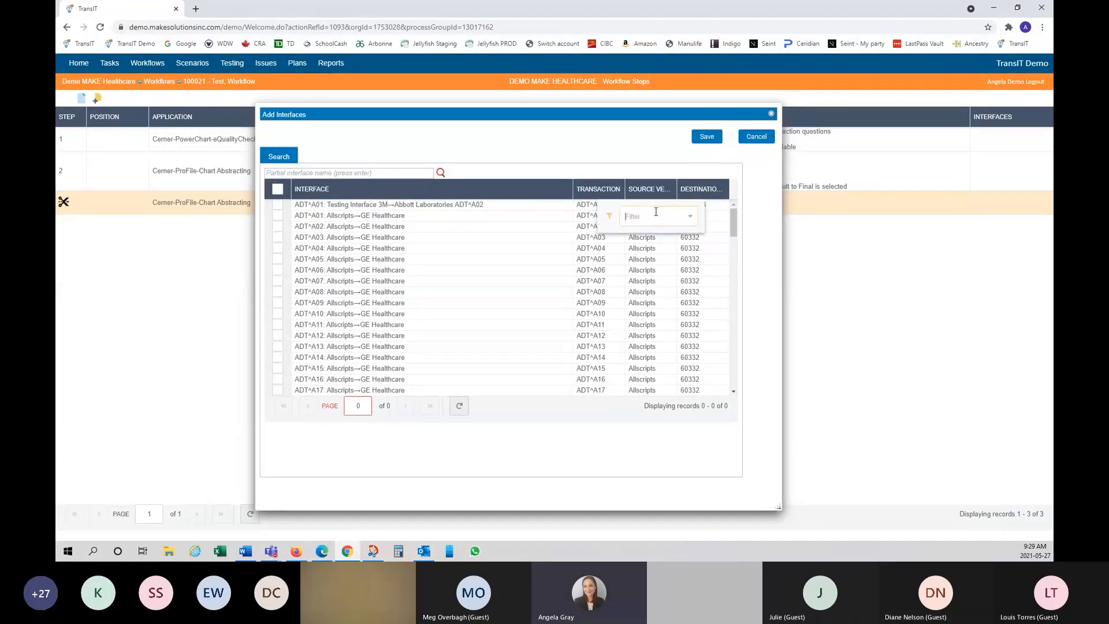
text(3m)
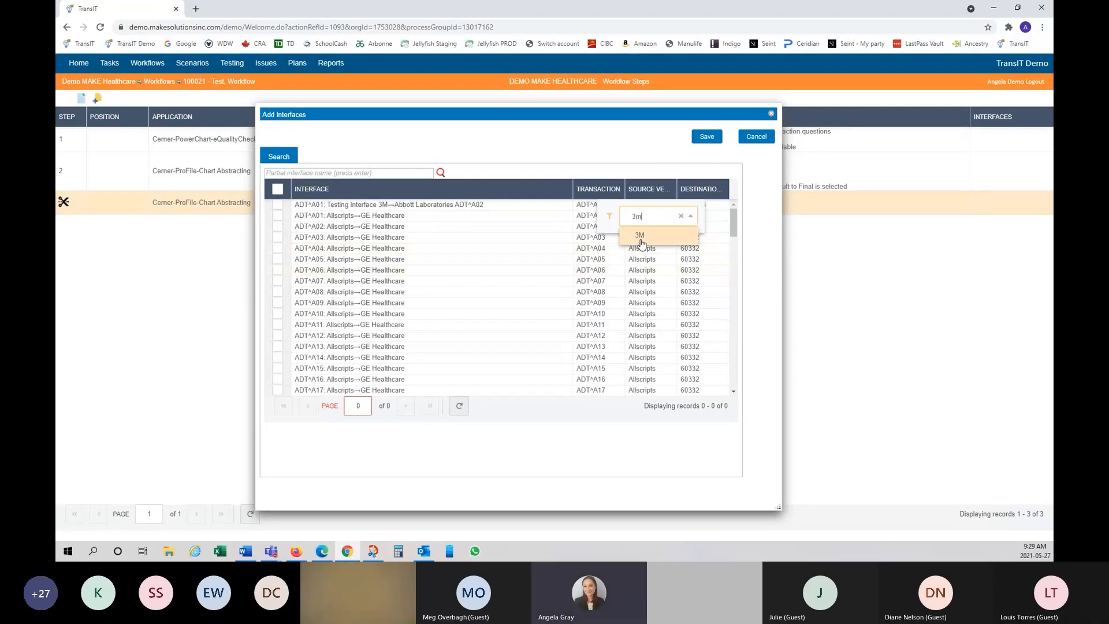
click(641, 239)
click(648, 176)
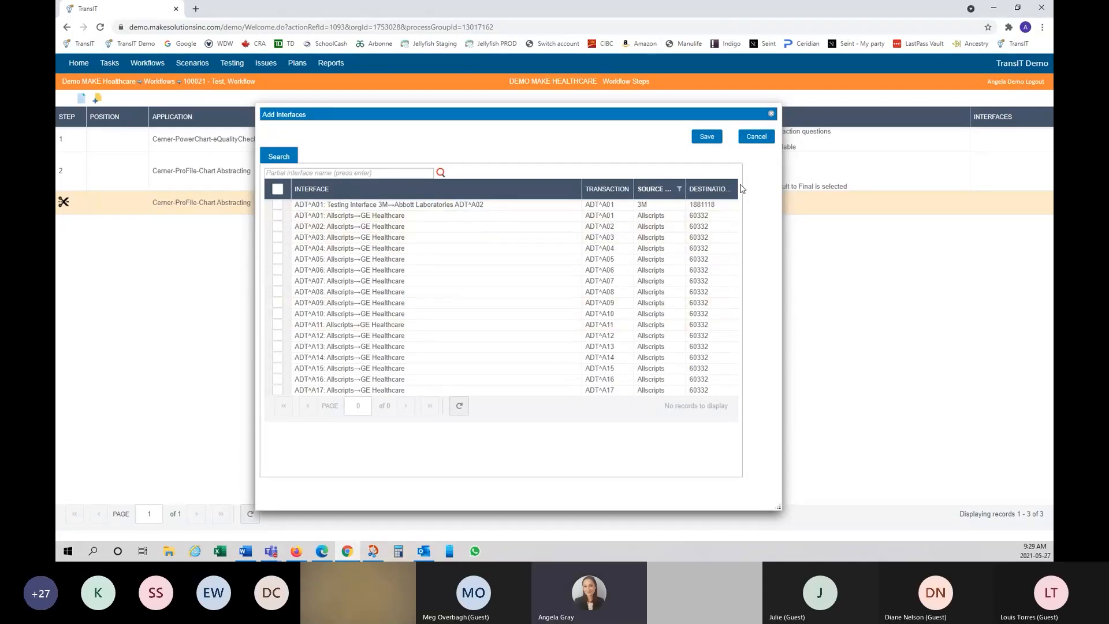
click(680, 189)
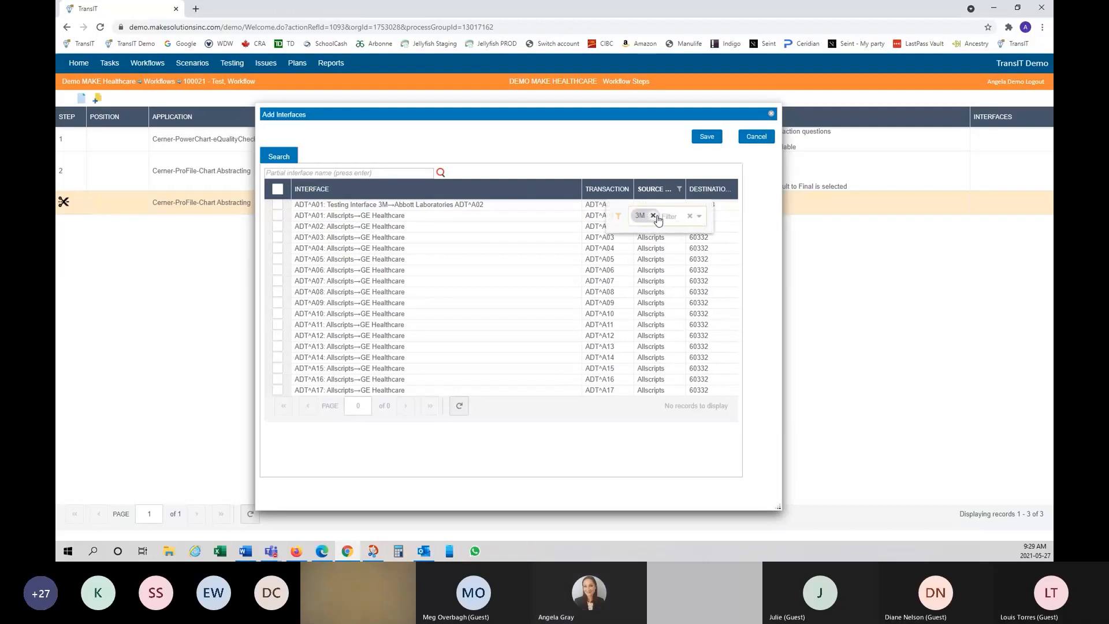
click(653, 216)
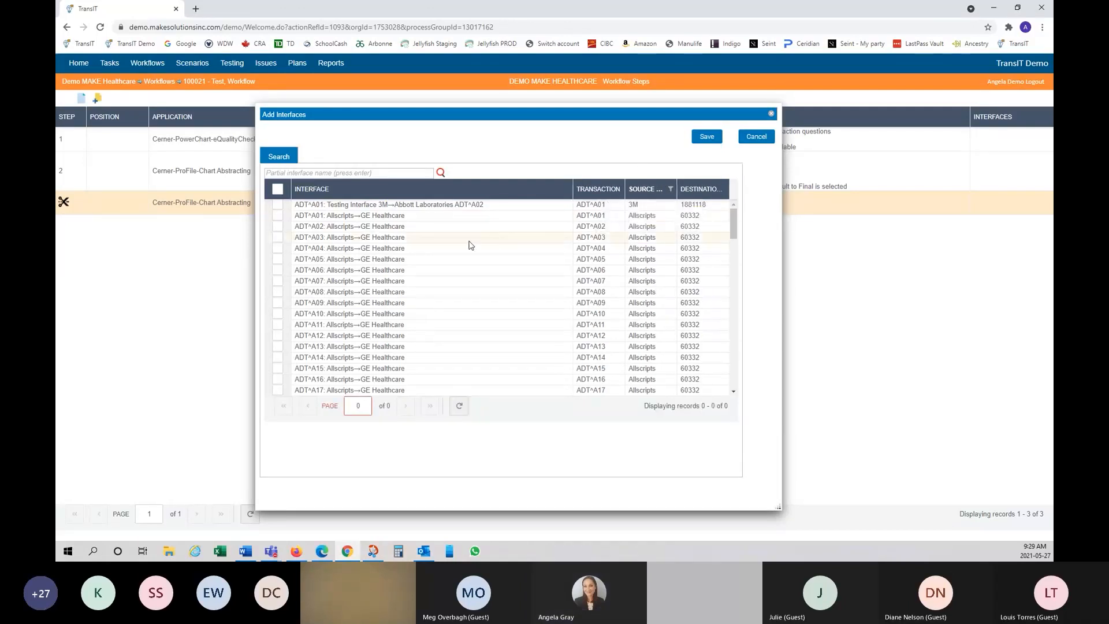
Step: Check the Cerner ADT^A01, ADT^A02 and ADT^A03 to Pyxis interfaces and save
scroll(397, 282, down, 3)
scroll(397, 282, down, 1)
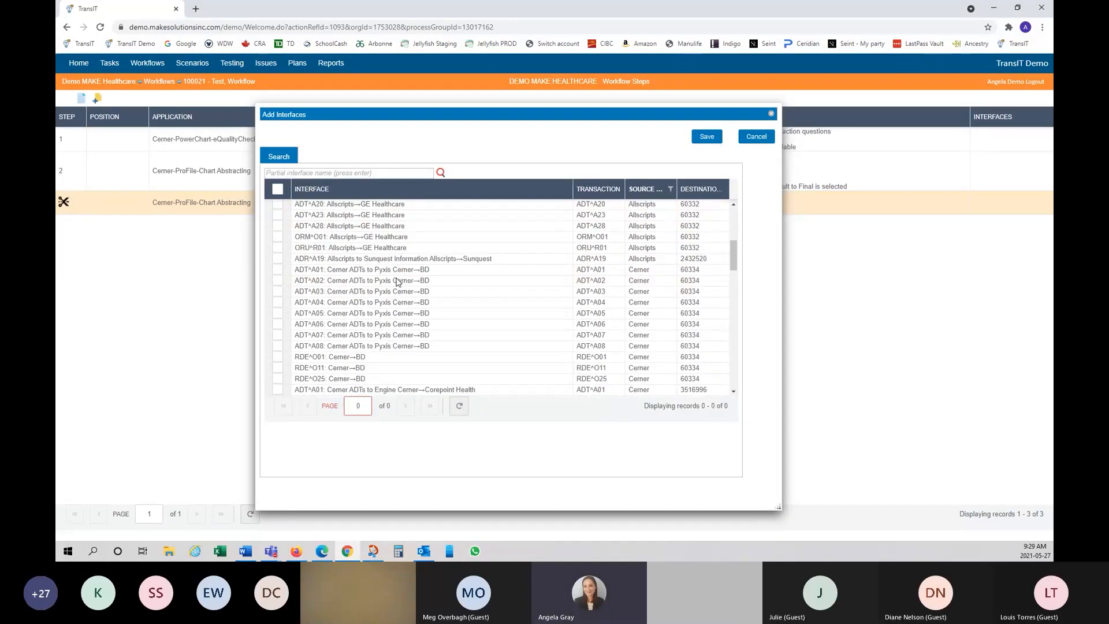
click(278, 270)
click(278, 280)
click(277, 291)
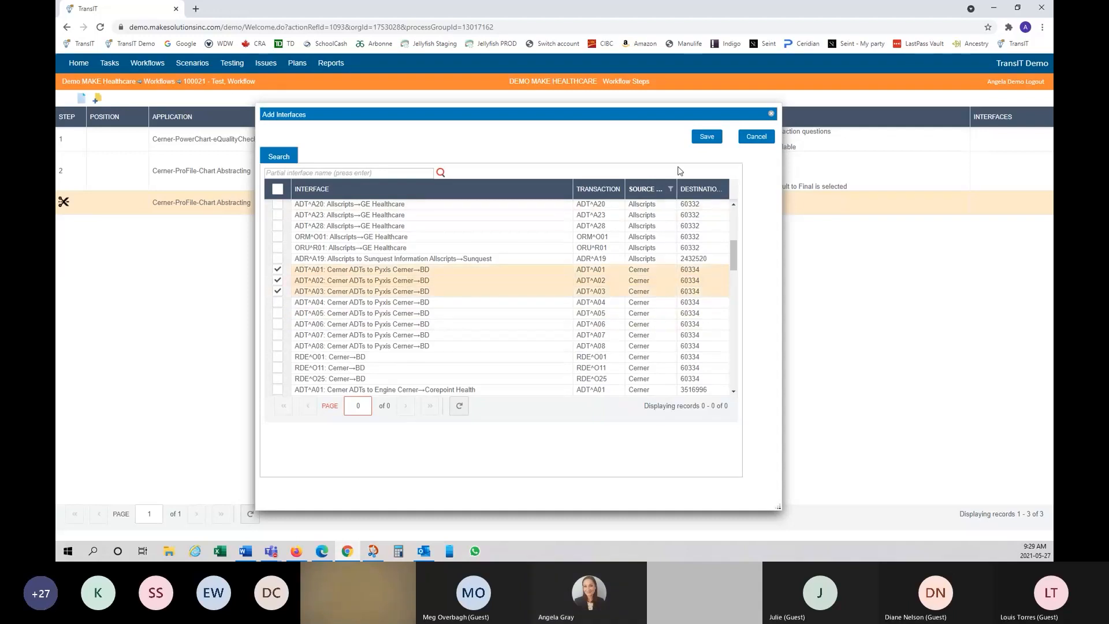
click(702, 138)
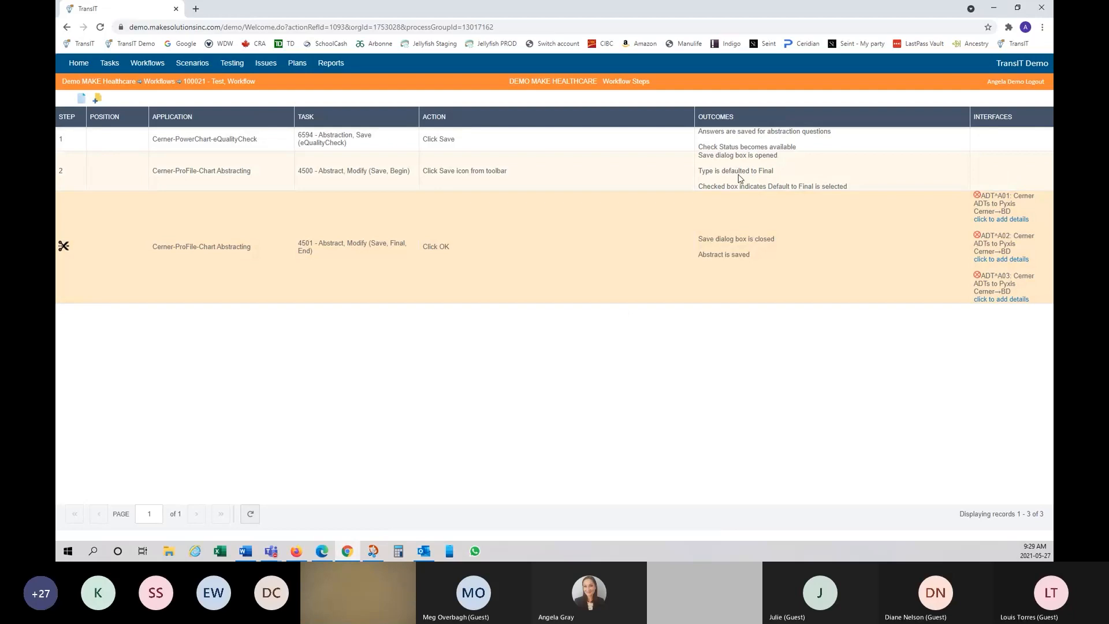
Step: Return to the full Workflows list and search it for 'visit,'
click(161, 82)
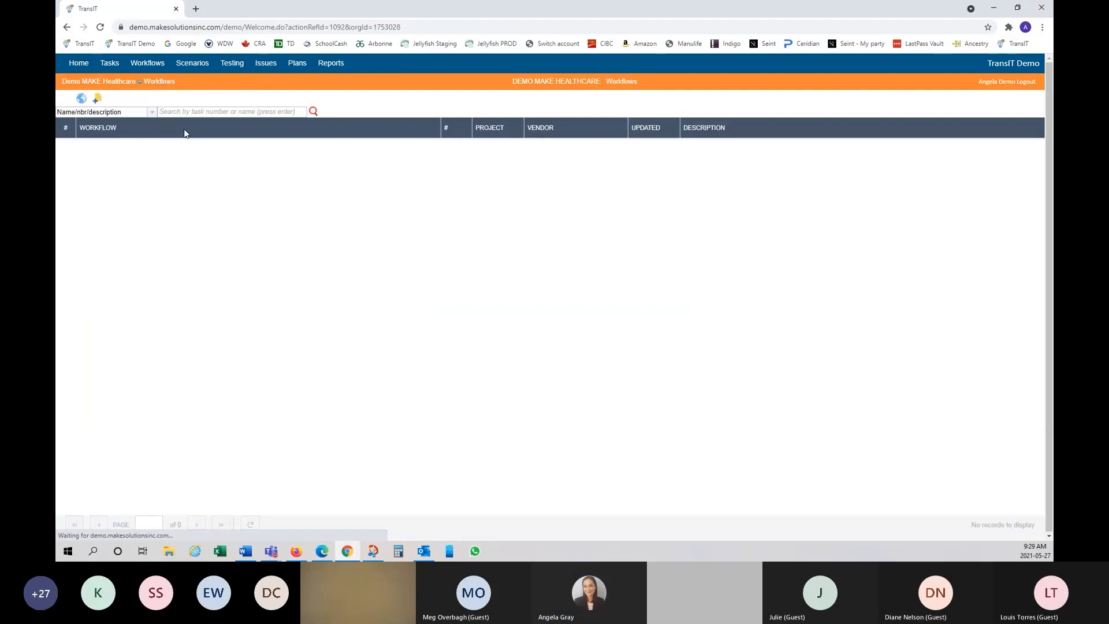
click(213, 112)
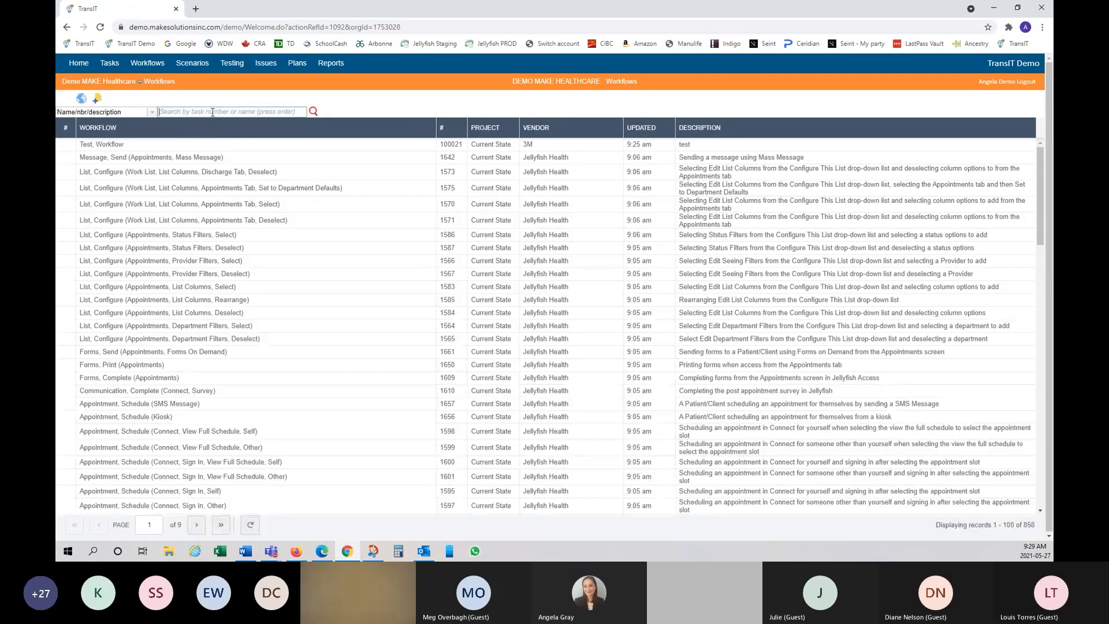
text(visit)
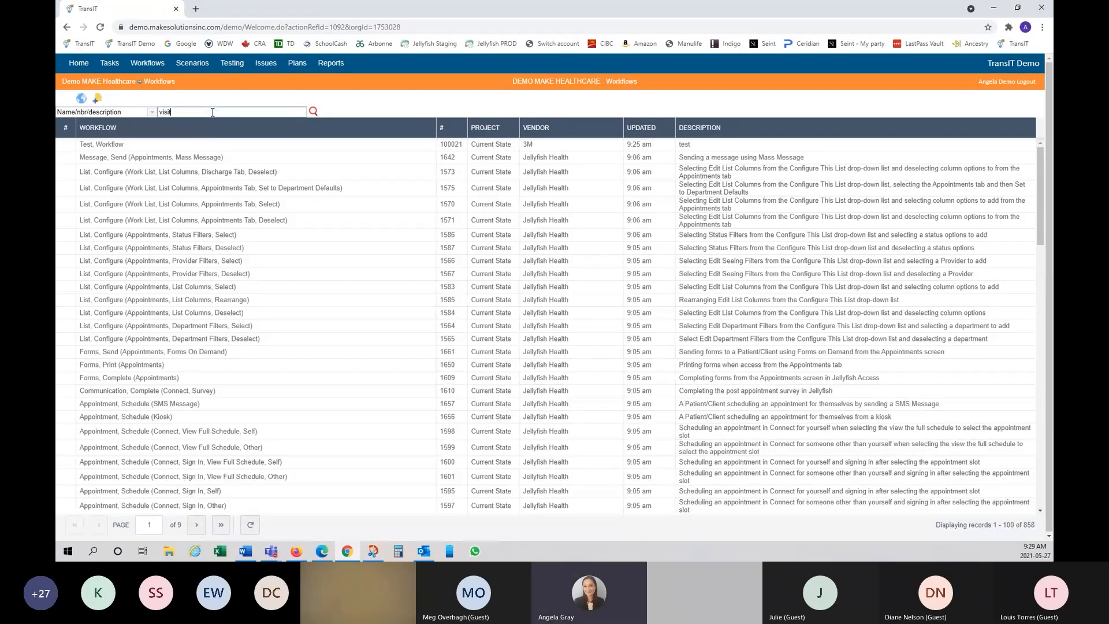
text(,)
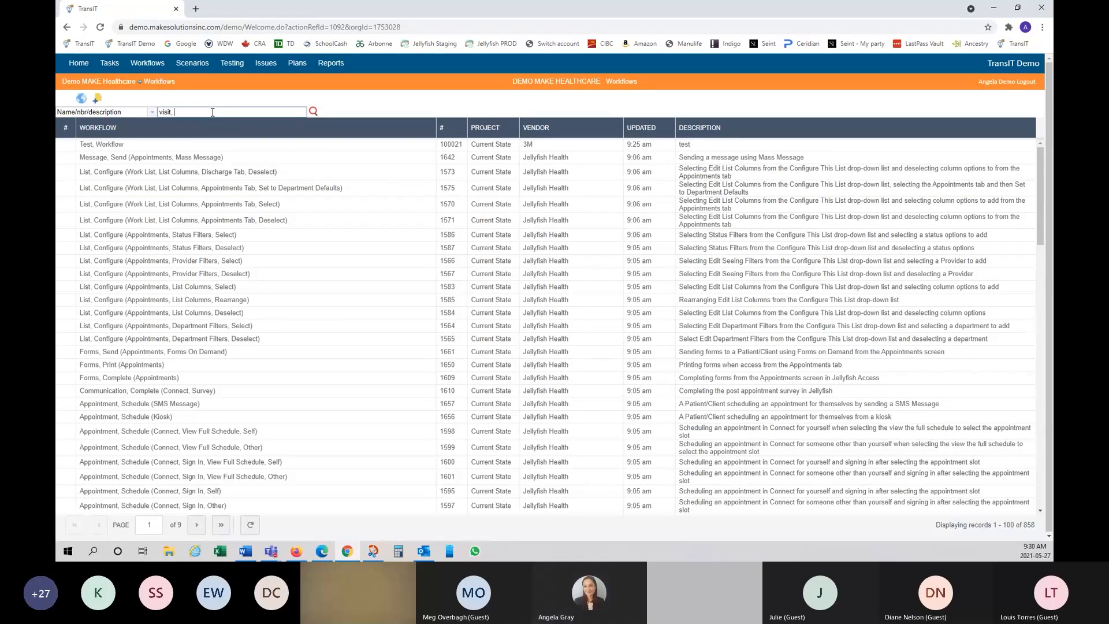
click(313, 112)
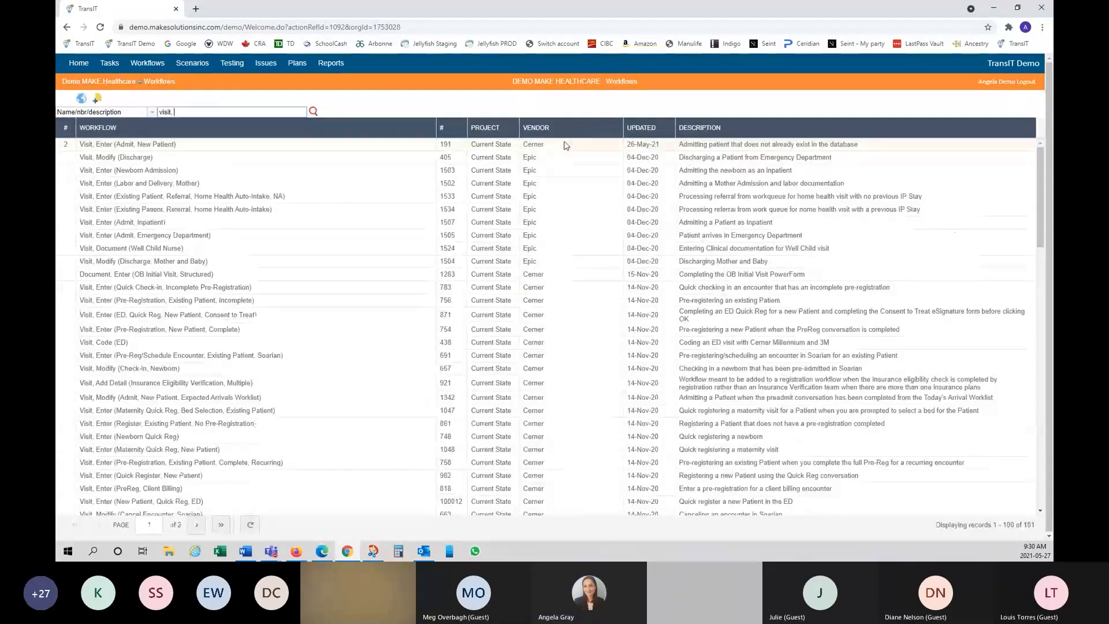
Step: Filter the Vendor column to Cerner only, leaving 83 records
click(610, 128)
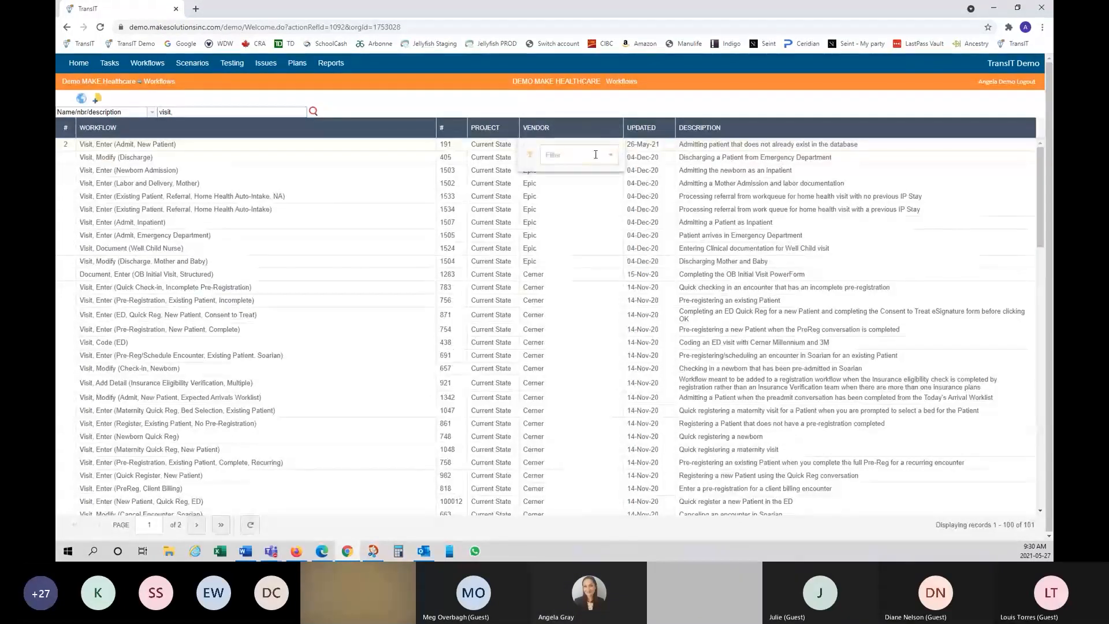
click(596, 155)
text(ce)
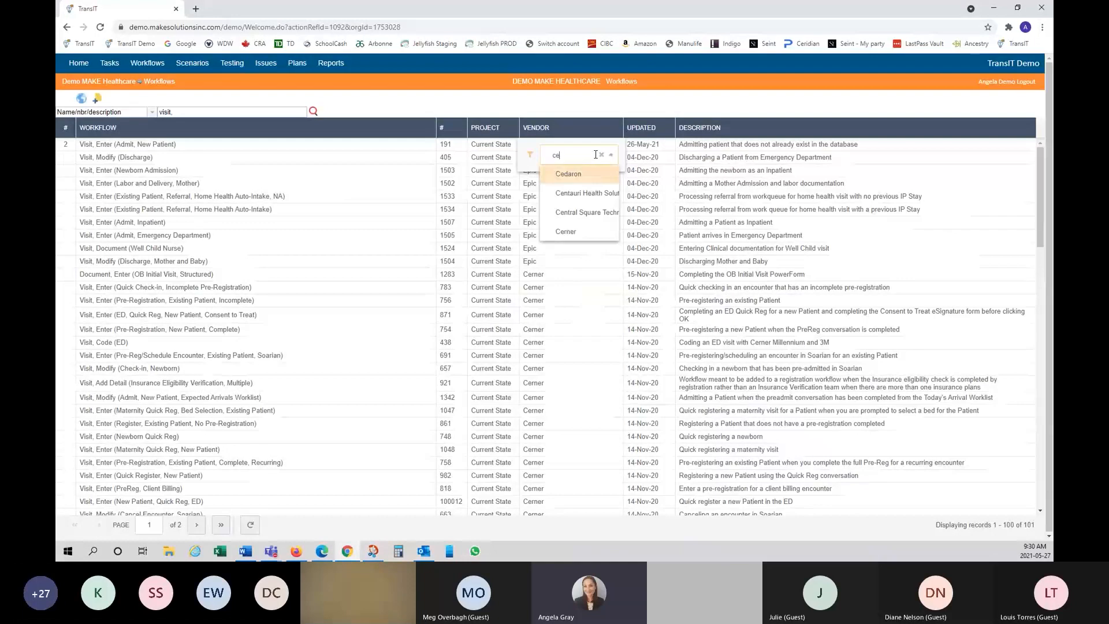
click(565, 247)
click(418, 112)
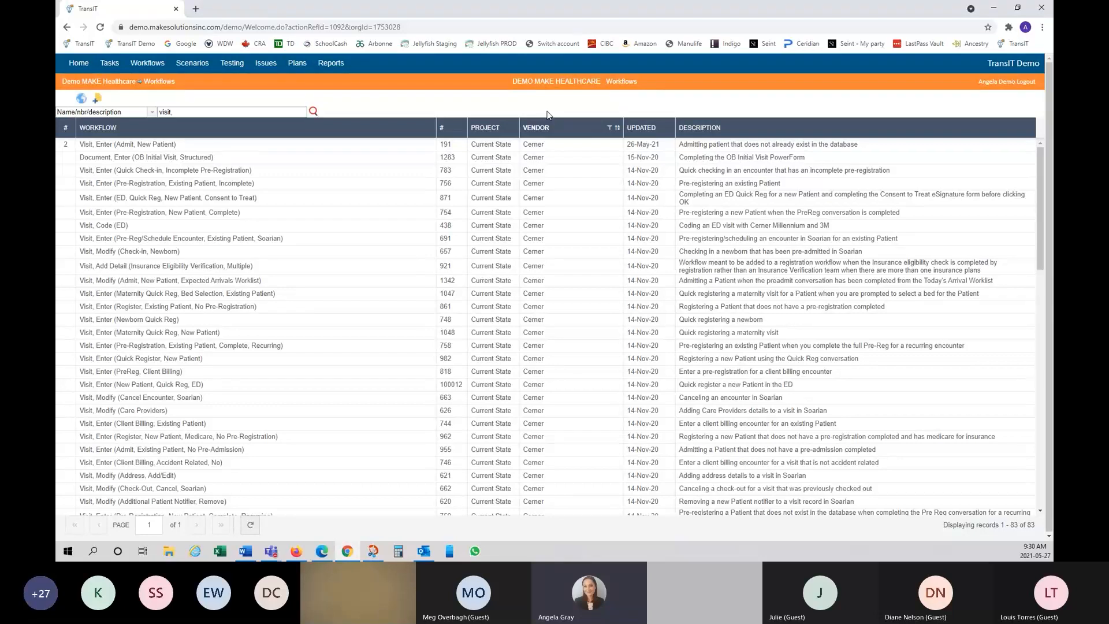
mouse_move(64, 147)
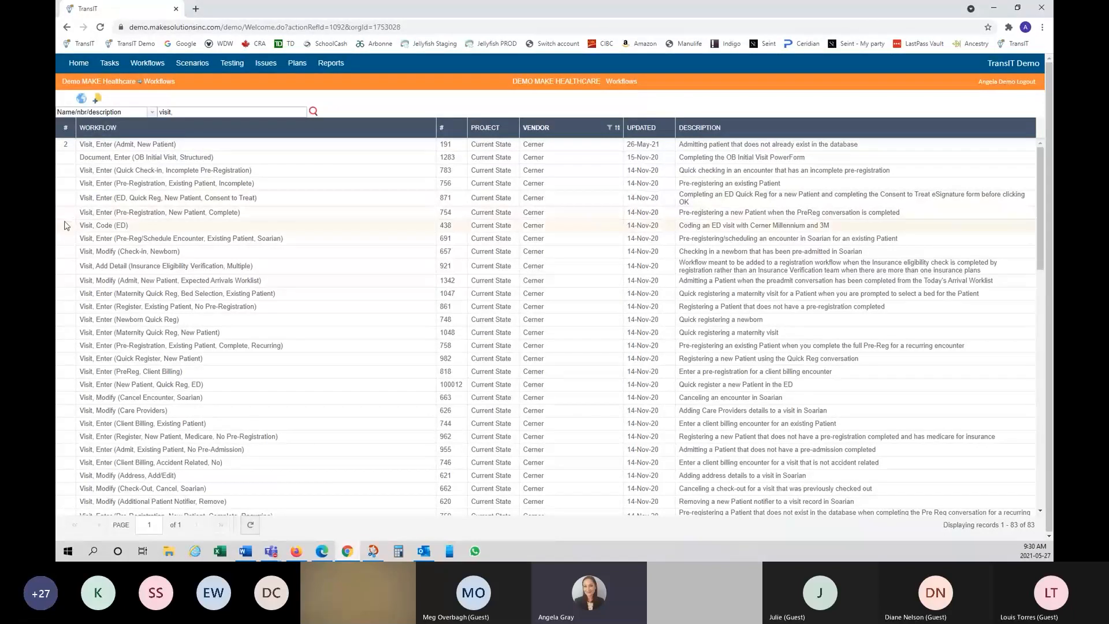
click(67, 149)
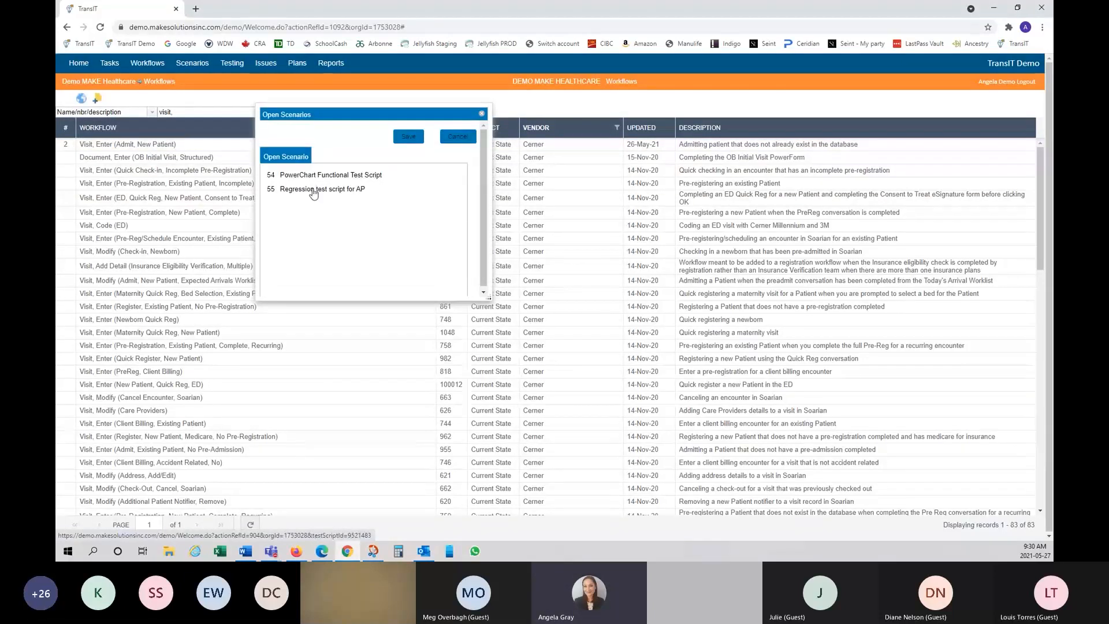
mouse_move(695, 145)
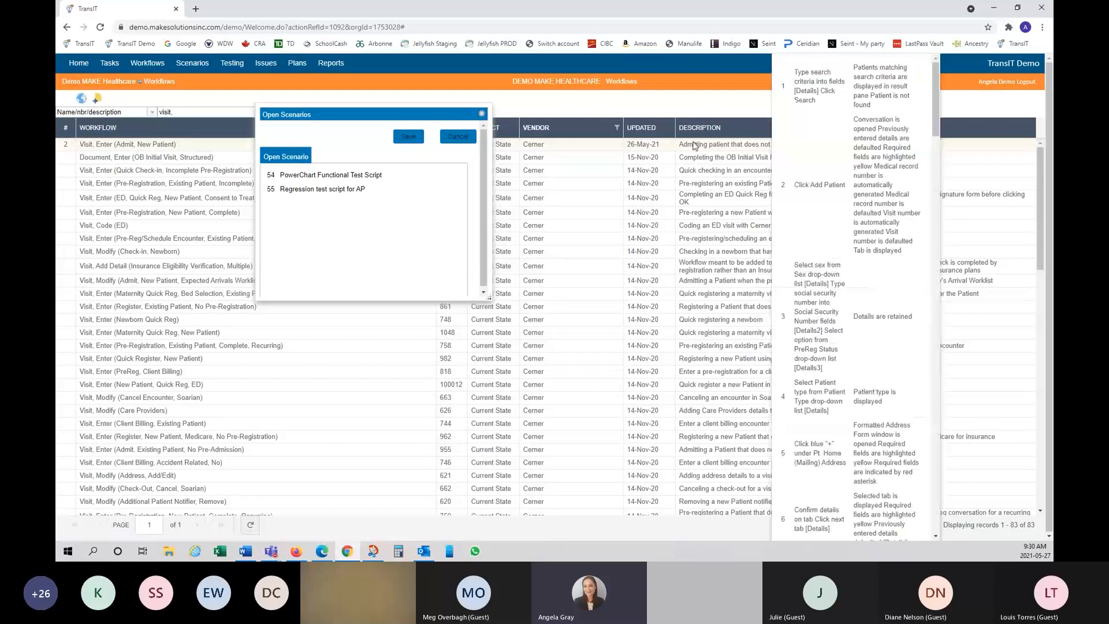
click(456, 139)
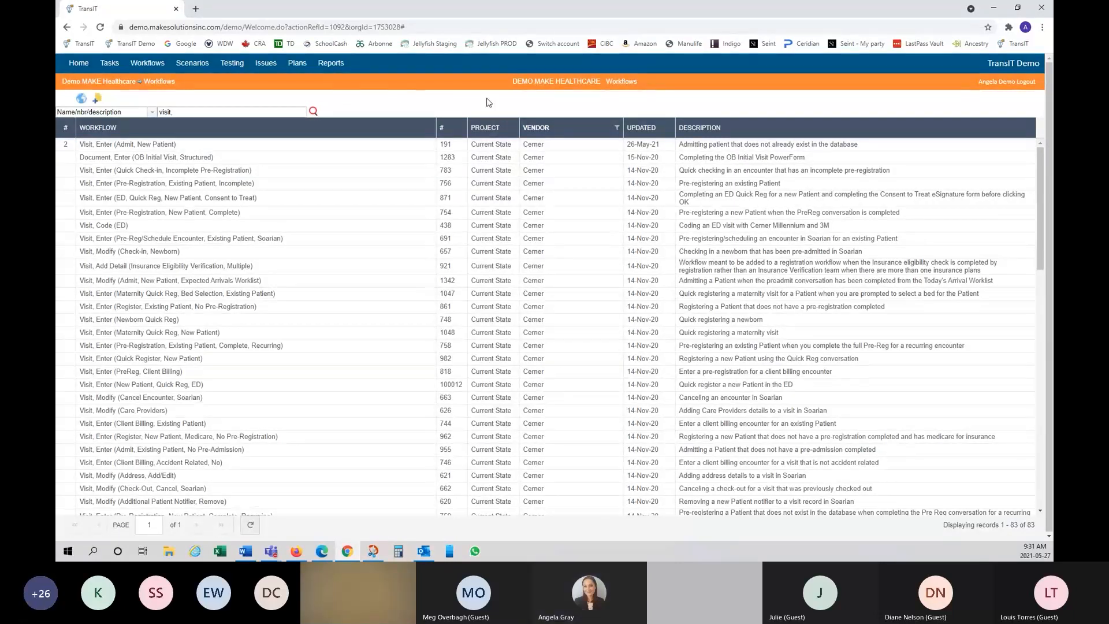
Step: Open workflow 191, Visit, Enter (Admit, New Patient), to see its 52 Reg Clerk steps
mouse_move(754, 145)
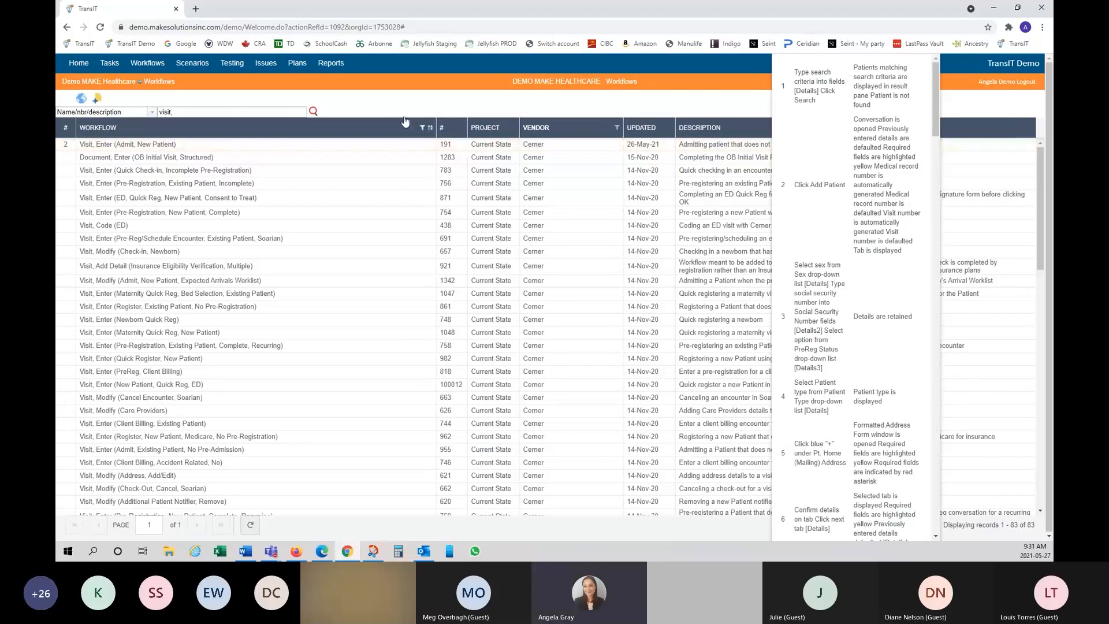
mouse_move(71, 143)
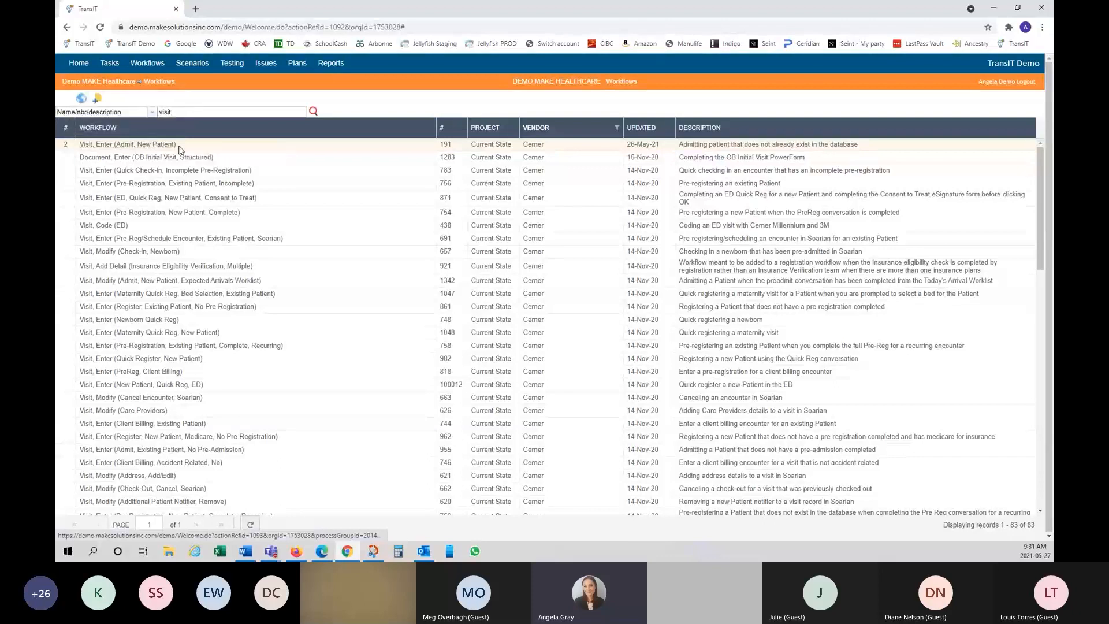
click(156, 148)
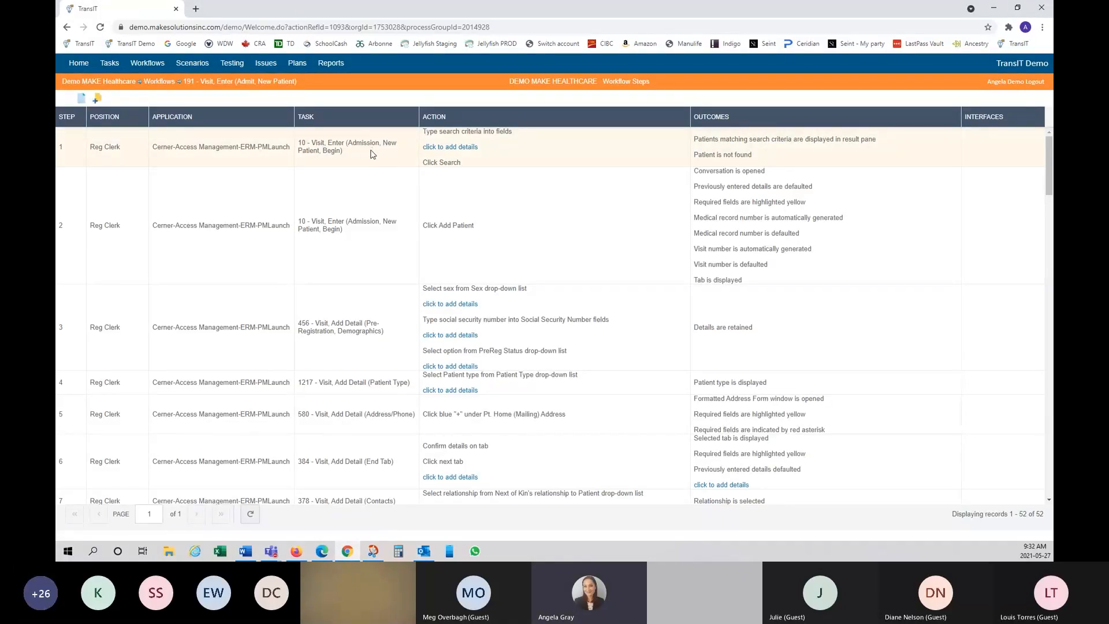
right_click(372, 151)
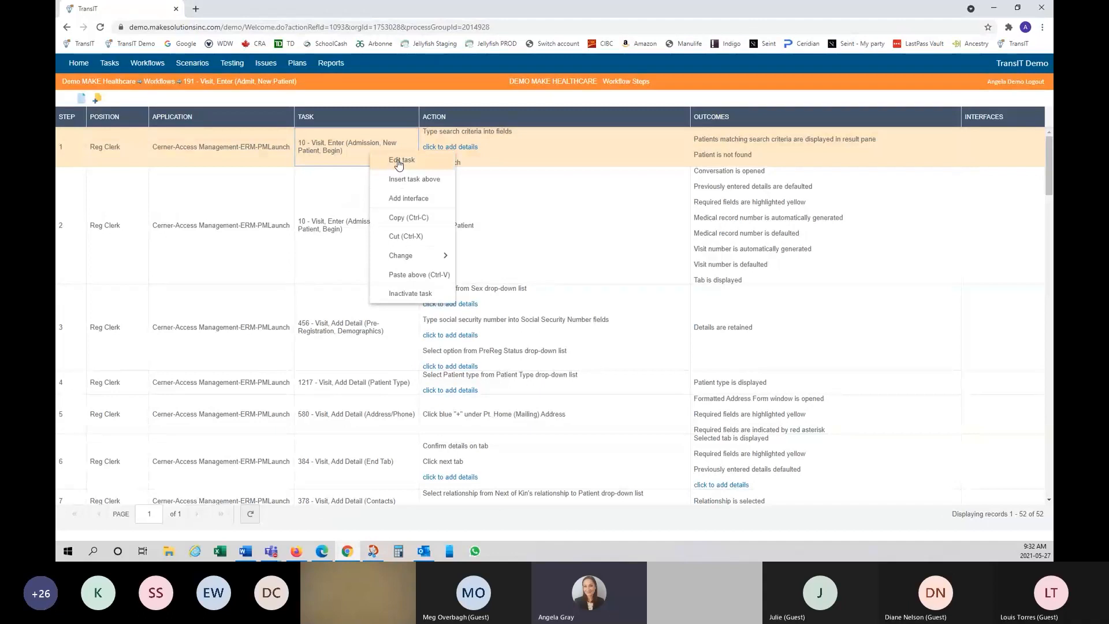
click(396, 164)
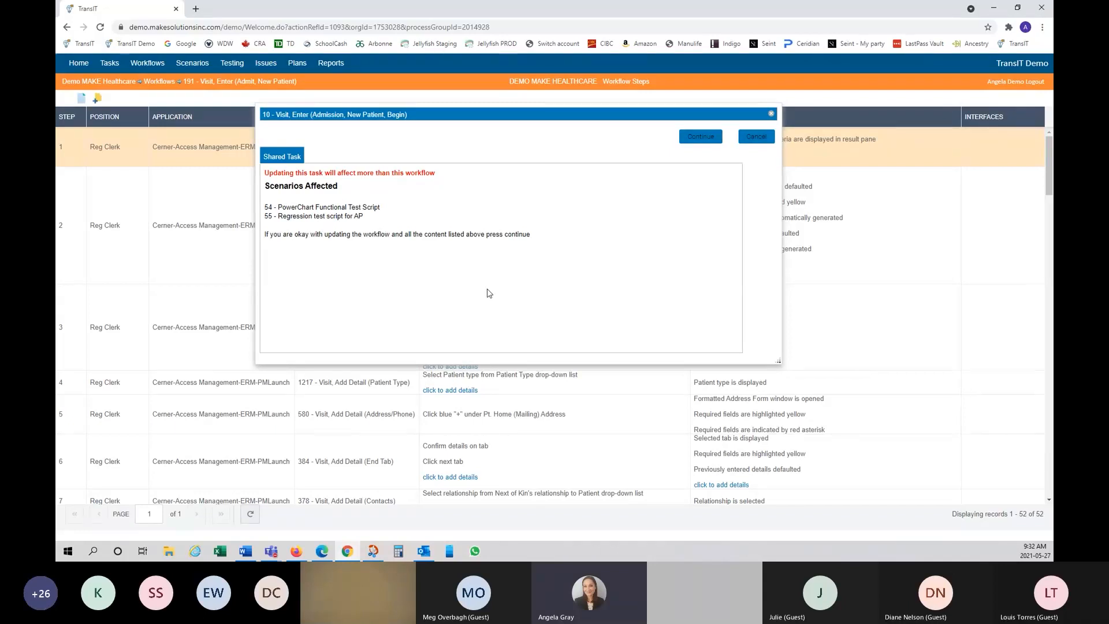
click(696, 141)
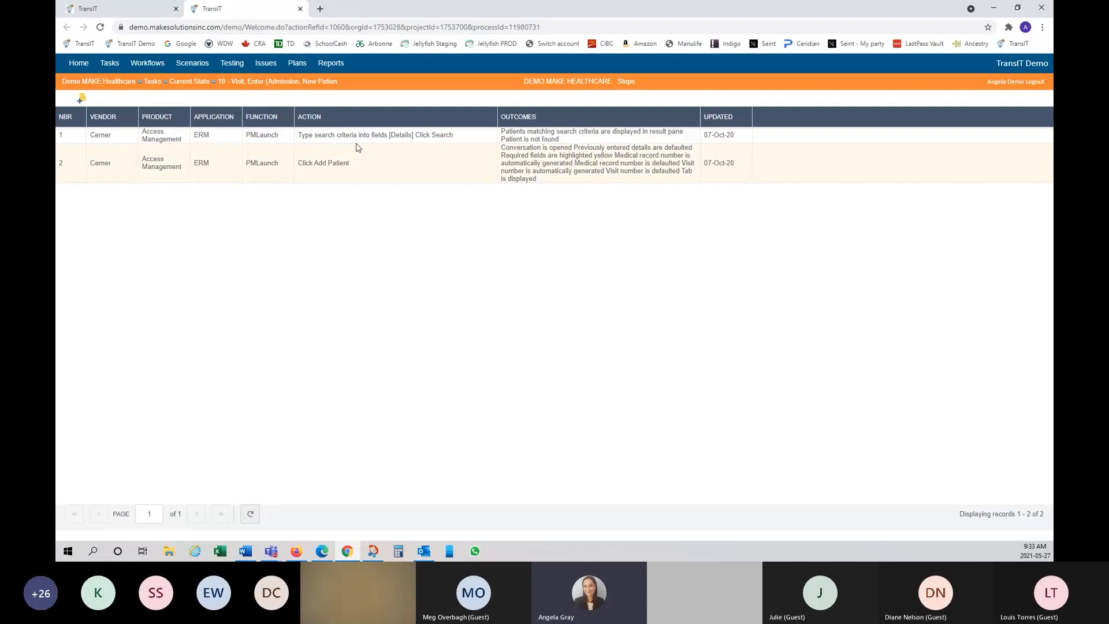
click(301, 9)
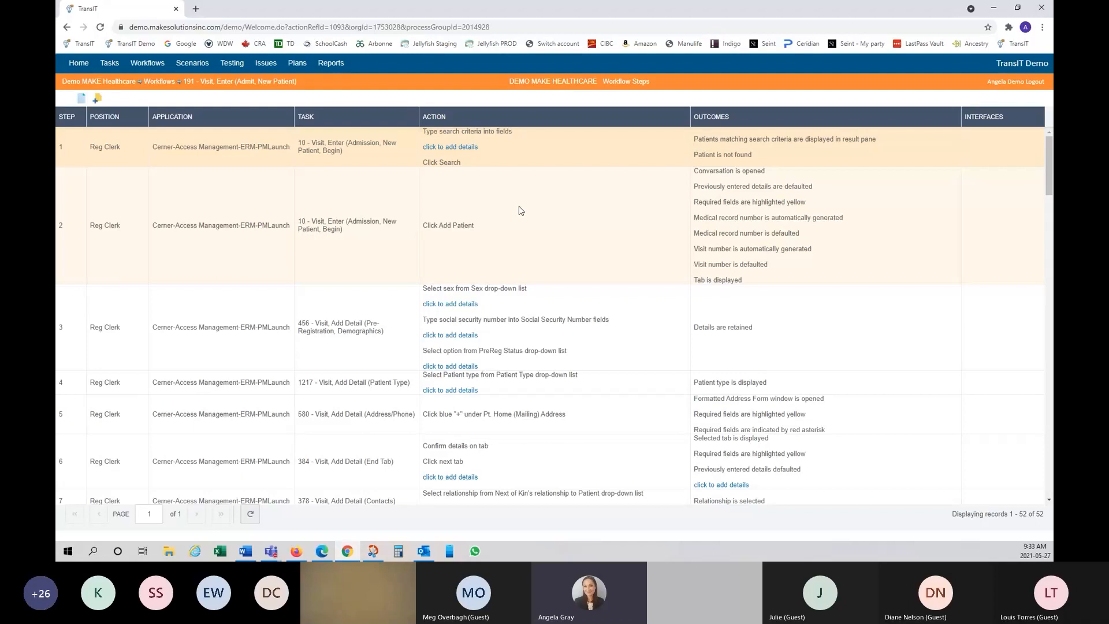
Step: Add and save the detail '[Patient Name]' on step 1's search-criteria action
click(450, 147)
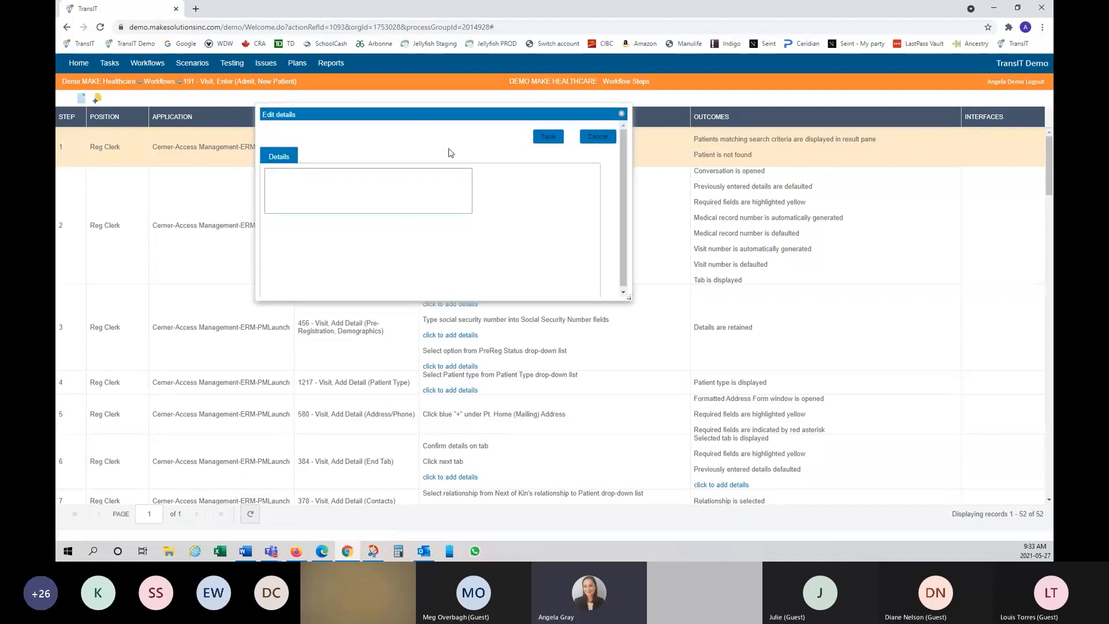
click(373, 189)
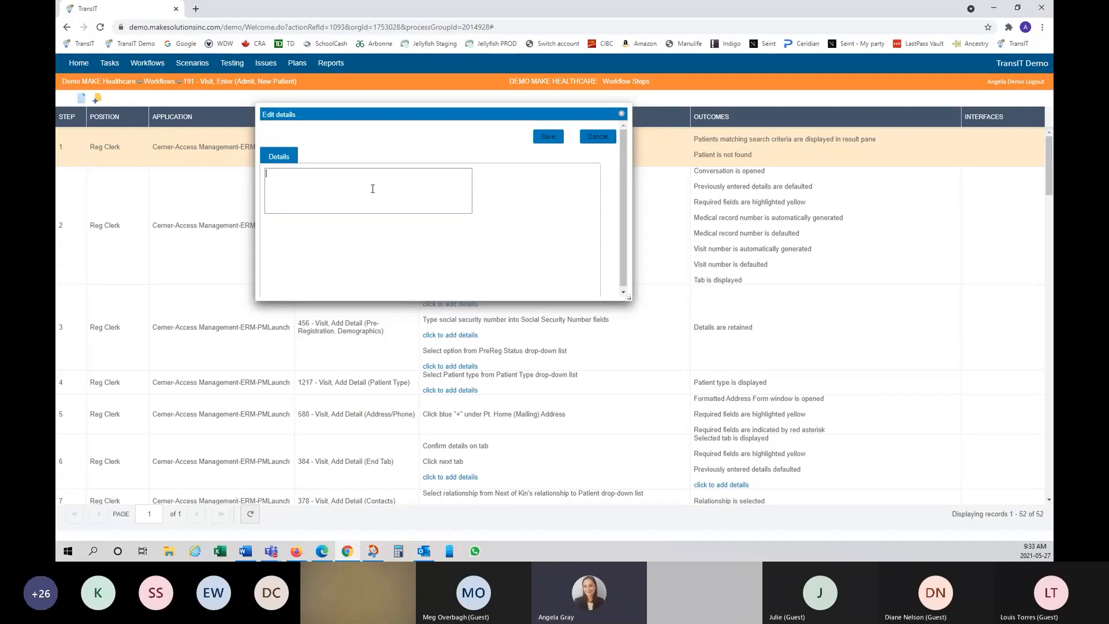
text([Patient Name])
click(549, 138)
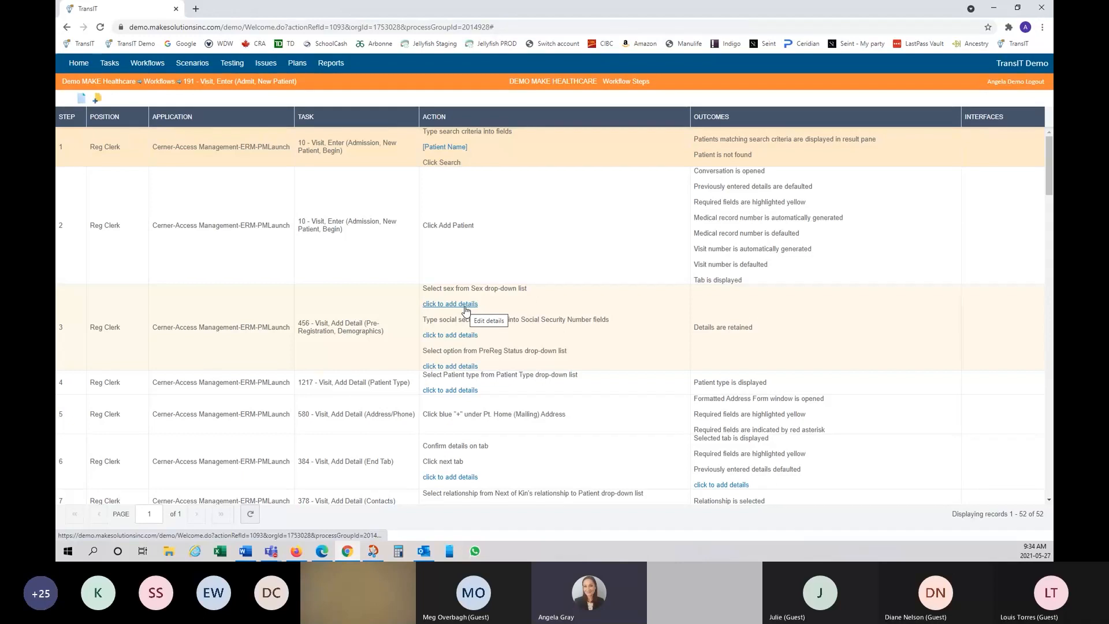
Step: Scroll through workflow 191's steps, then switch to the Scenarios list of 39 records
scroll(466, 310, down, 10)
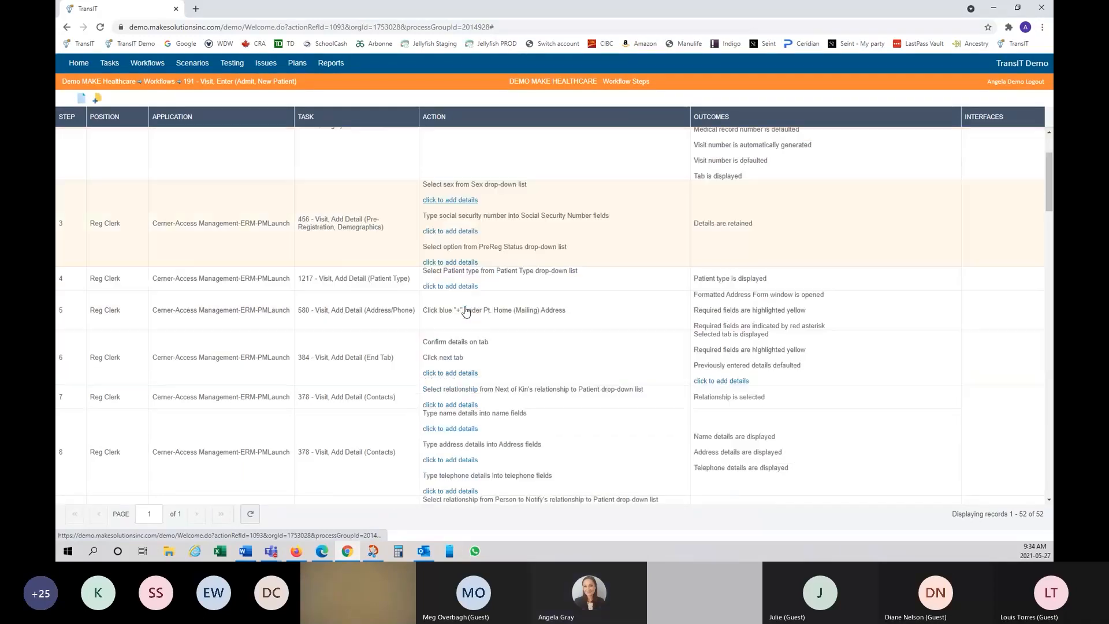
scroll(466, 310, down, 15)
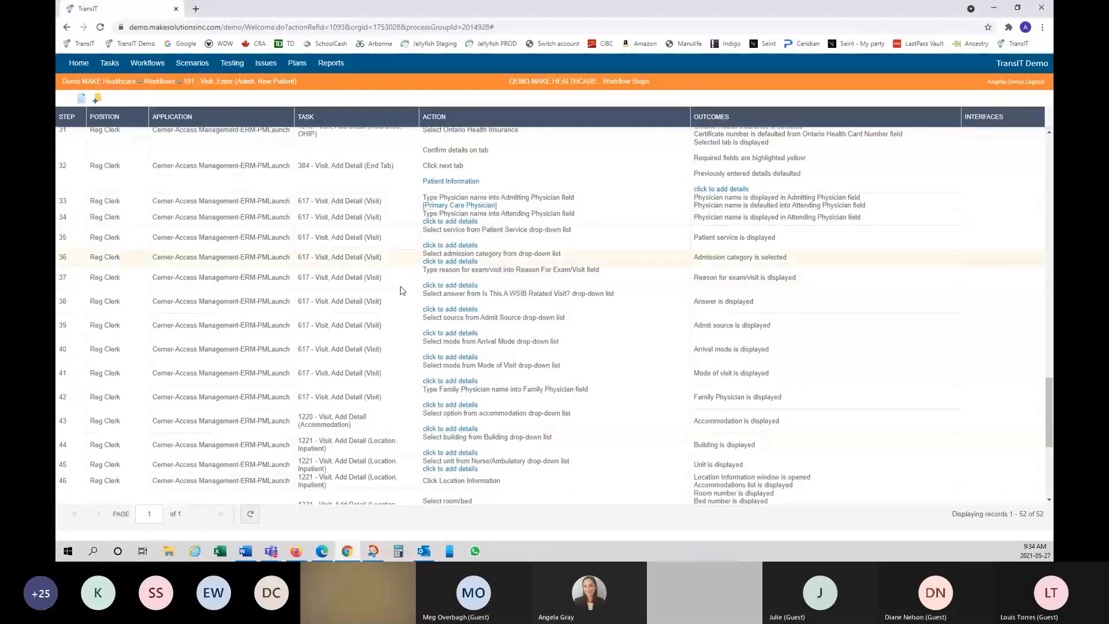
scroll(406, 306, down, 3)
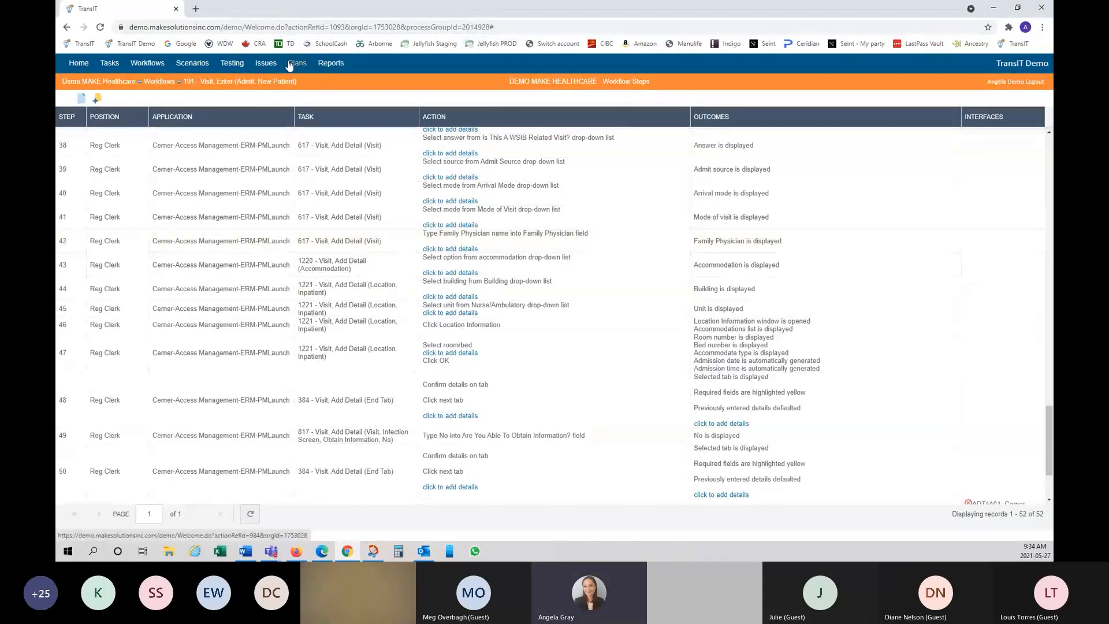
click(190, 63)
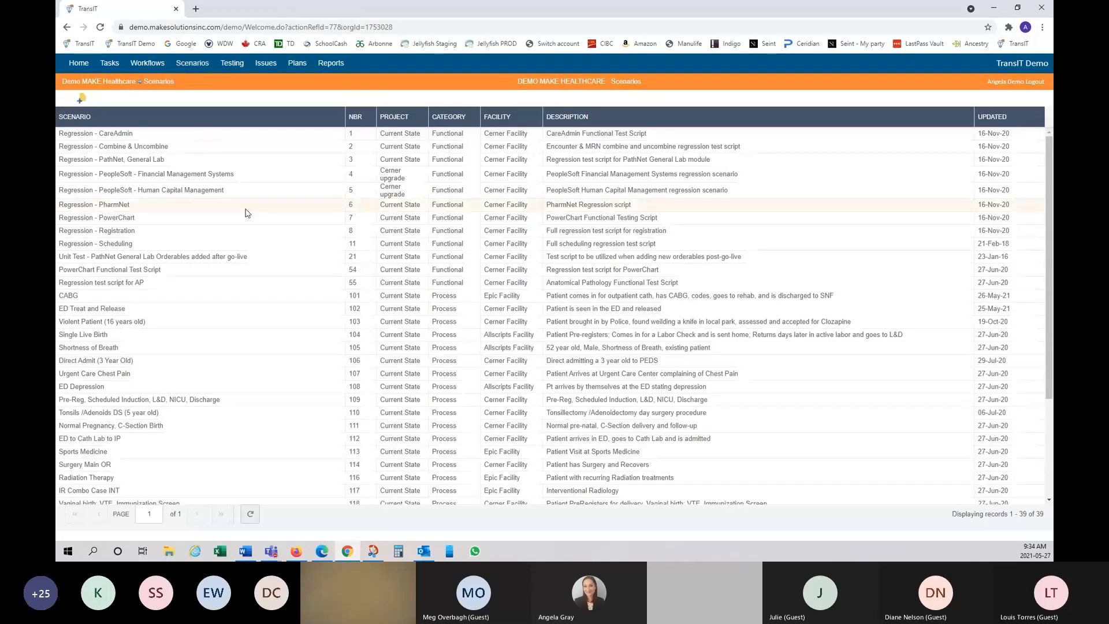
scroll(245, 213, down, 2)
scroll(245, 212, up, 2)
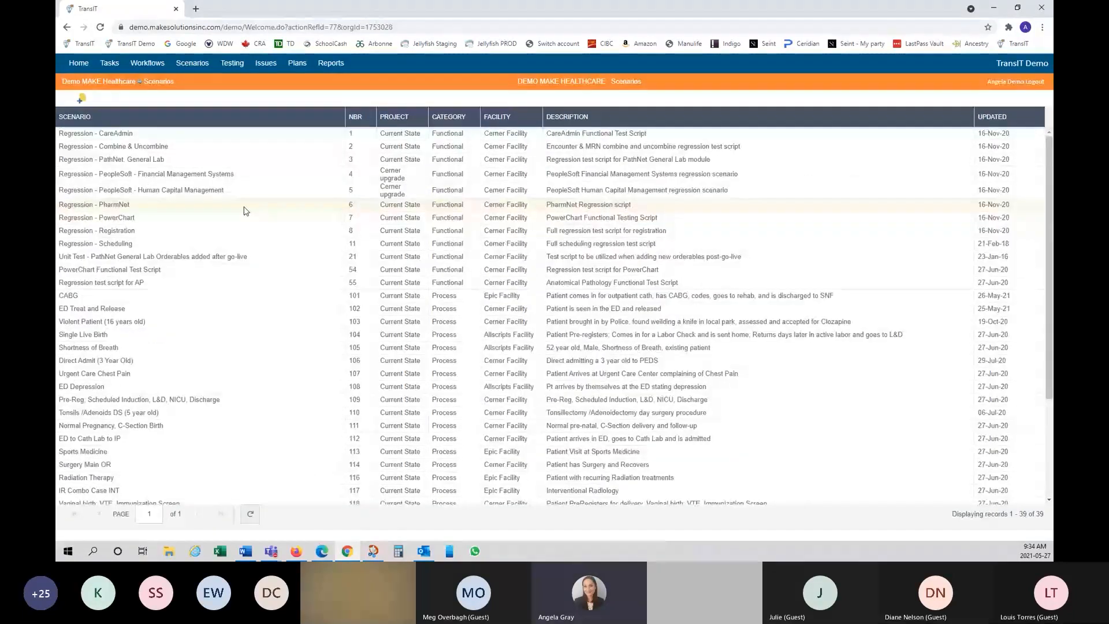
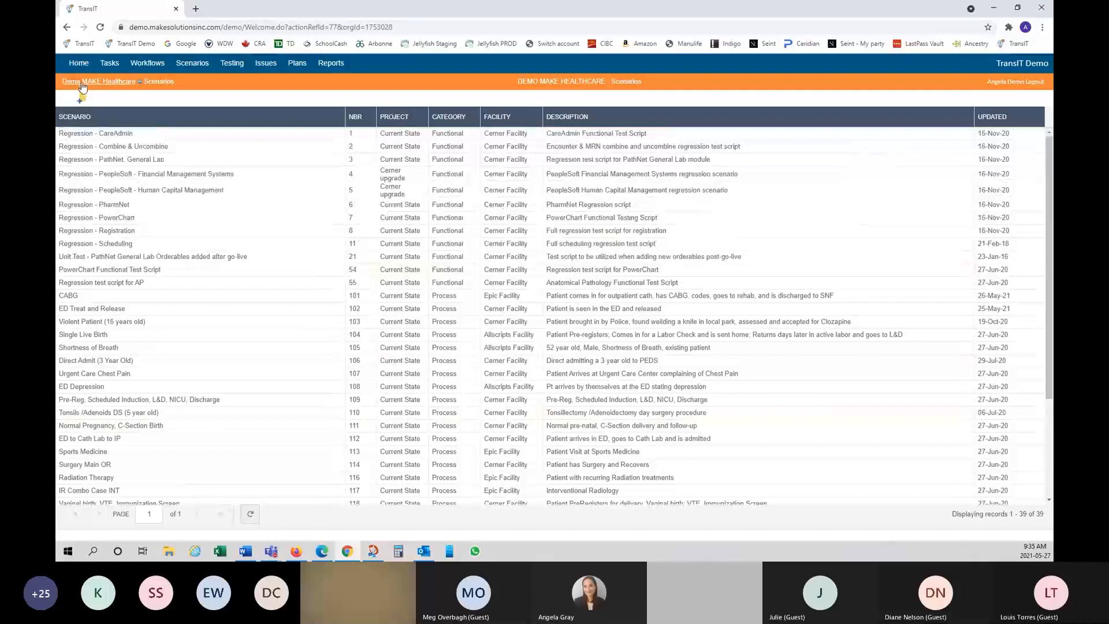
Step: Create a new scenario named 'Training Scenario', number 1007, keeping Process as the category
click(82, 98)
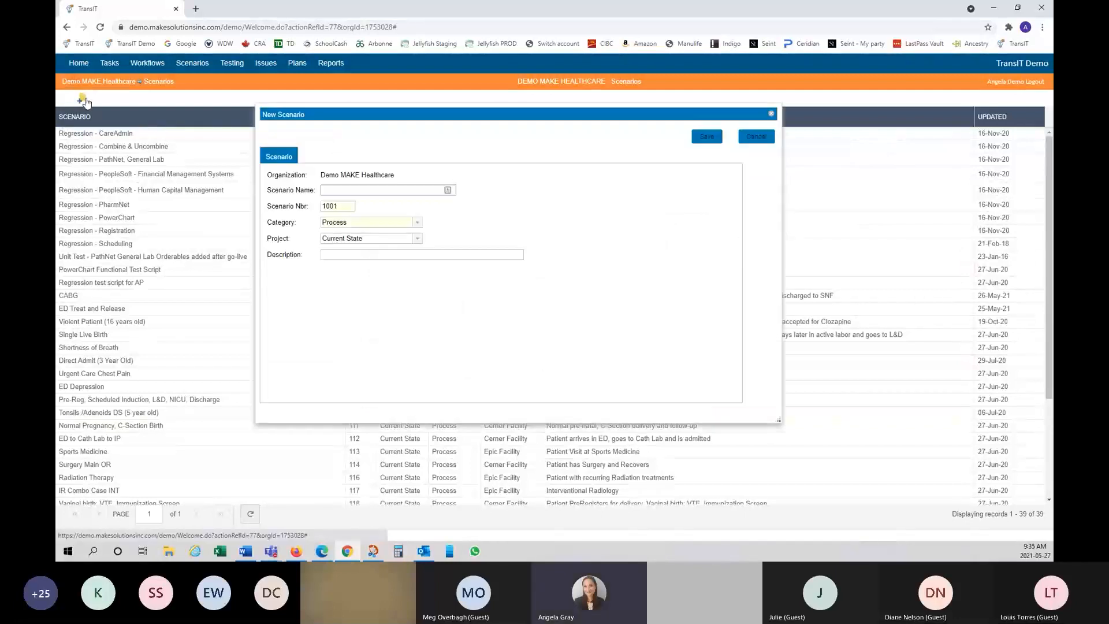
click(362, 189)
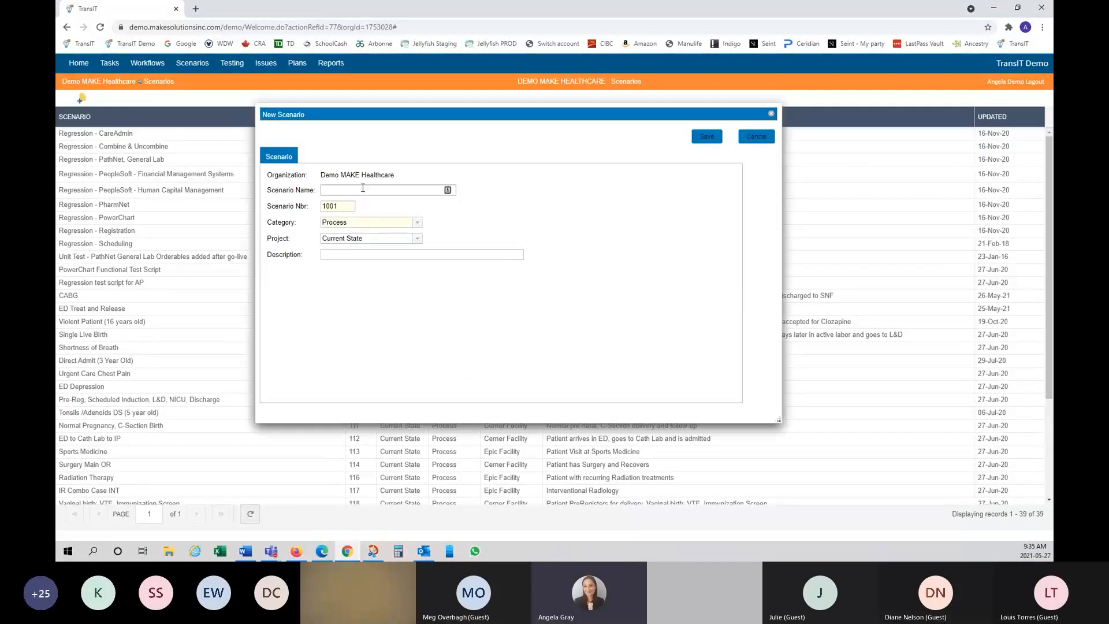
text(Training S)
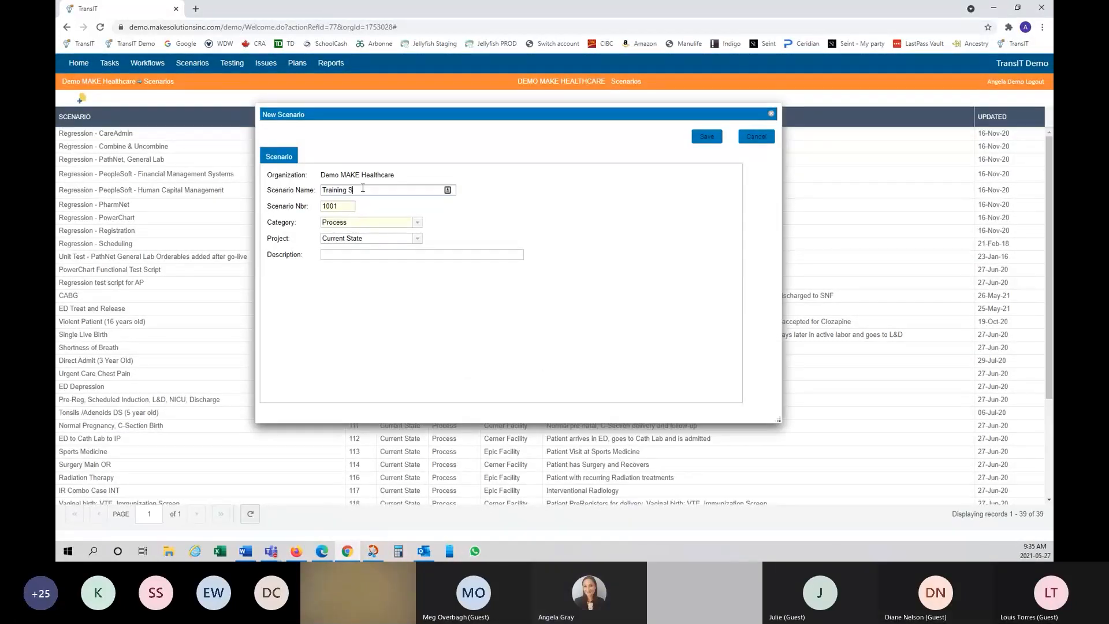
text(cenario)
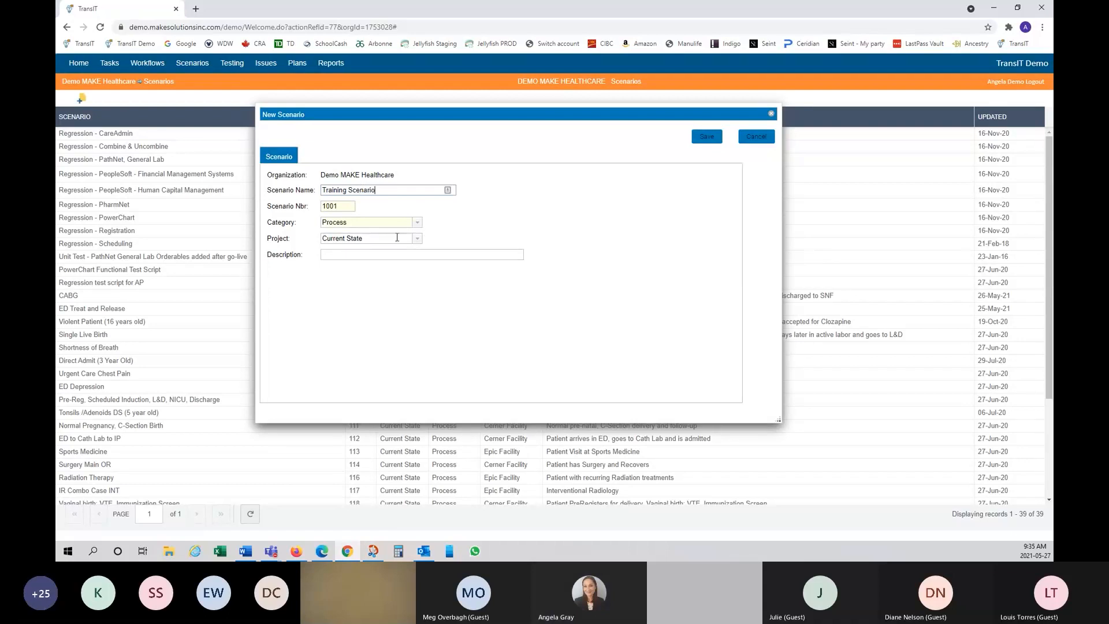
click(347, 207)
key(BackSpace)
text(7)
click(417, 224)
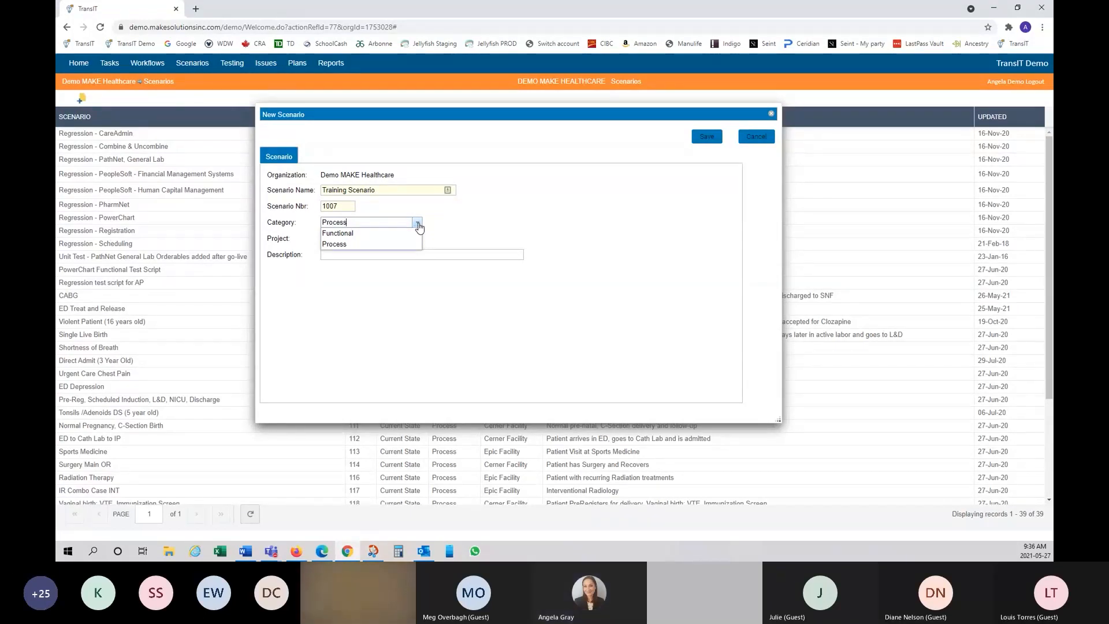
click(488, 219)
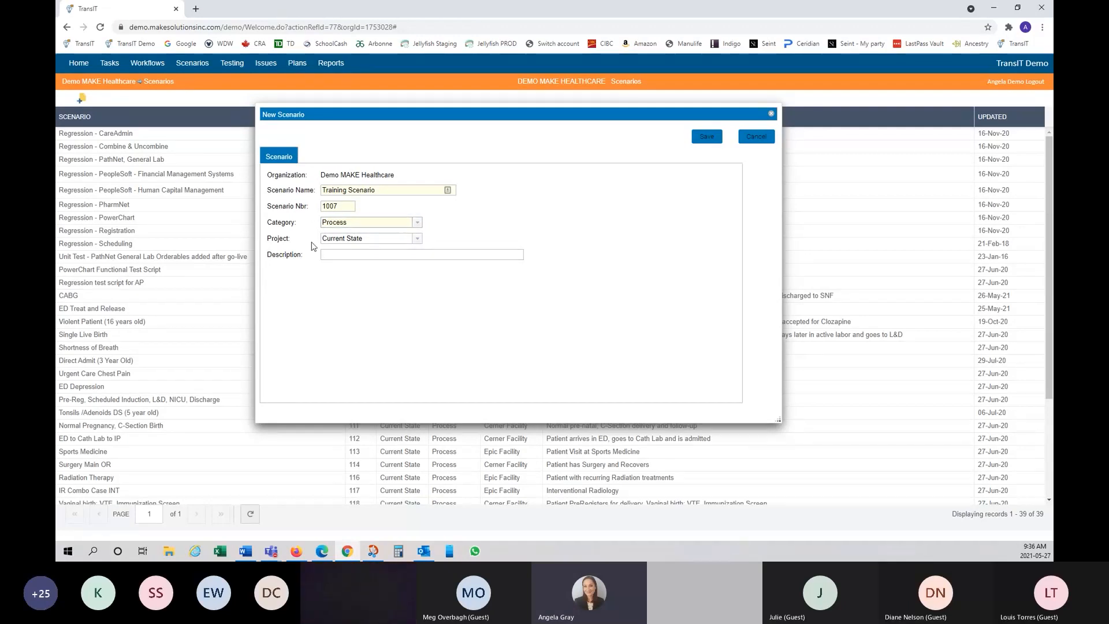
Step: Save Training Scenario, then search its Add Tasks list for 'appointment, schedule' workflows
click(695, 139)
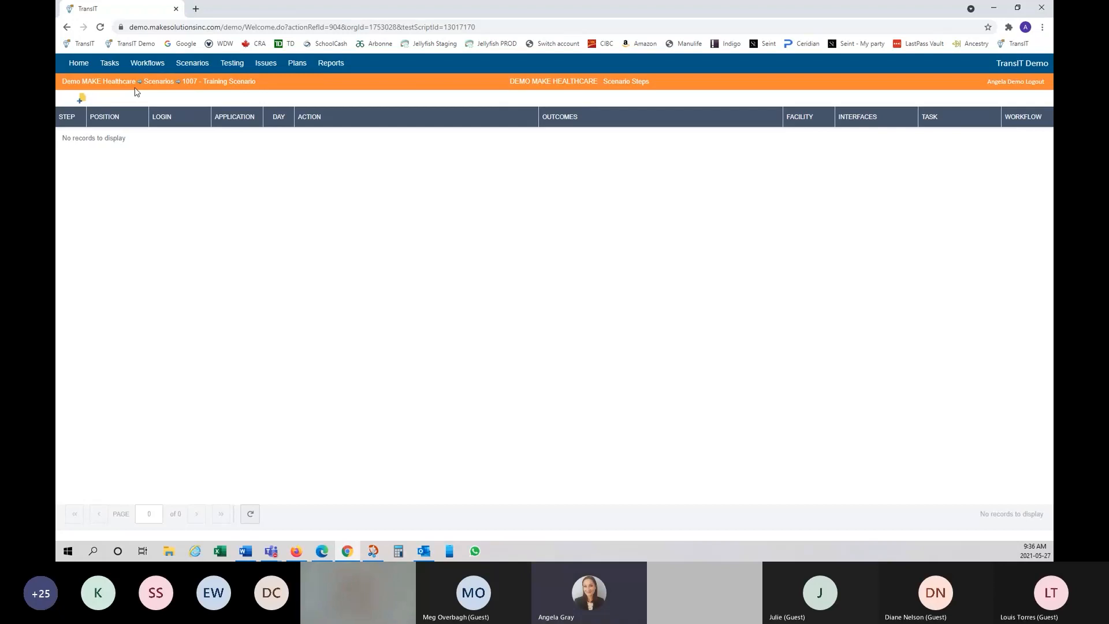
click(82, 100)
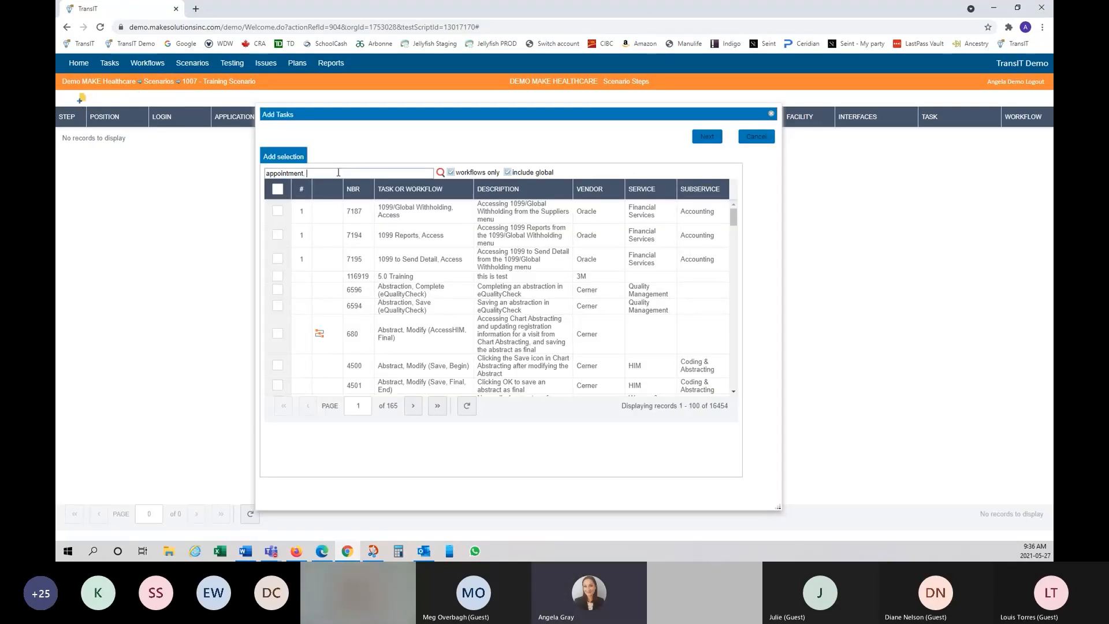
text(, schedule)
key(Return)
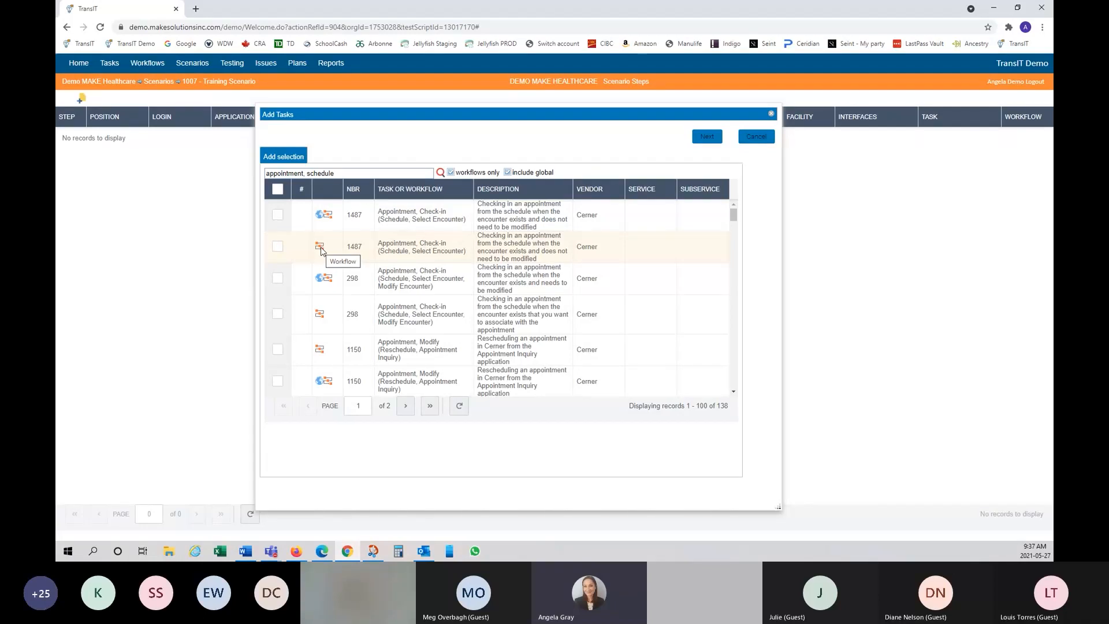
mouse_move(490, 215)
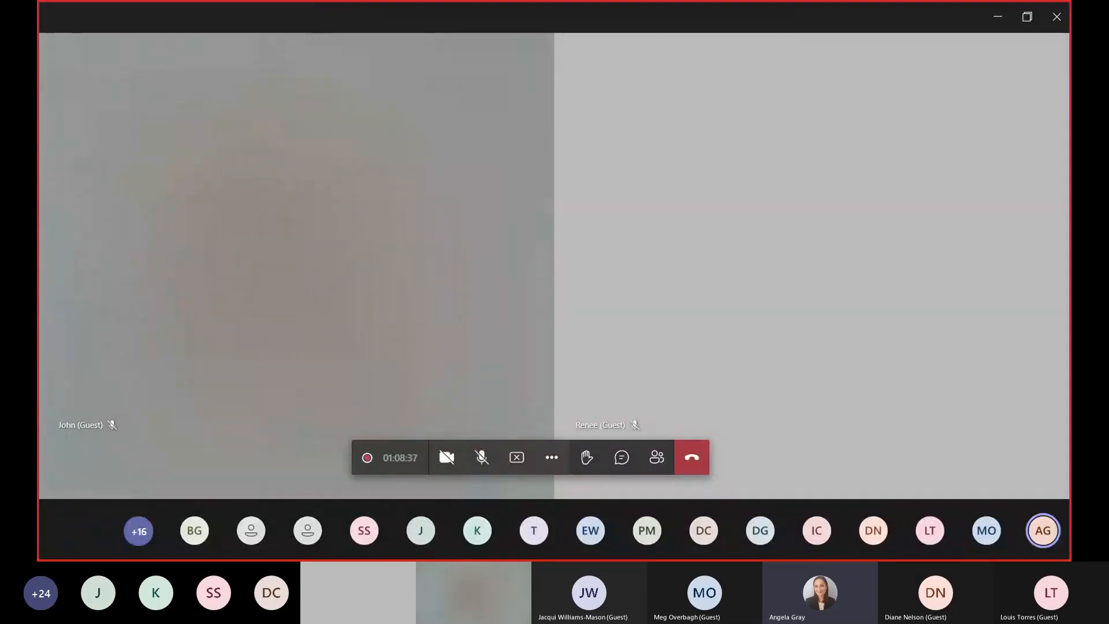
Step: Stop sharing the screen in the Teams meeting
click(517, 460)
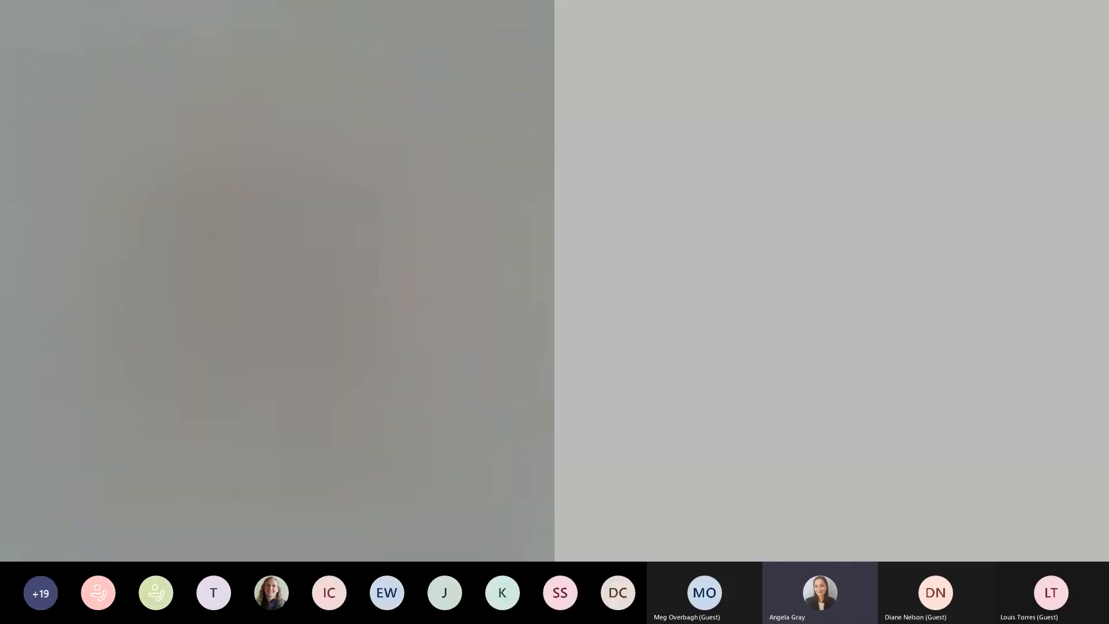
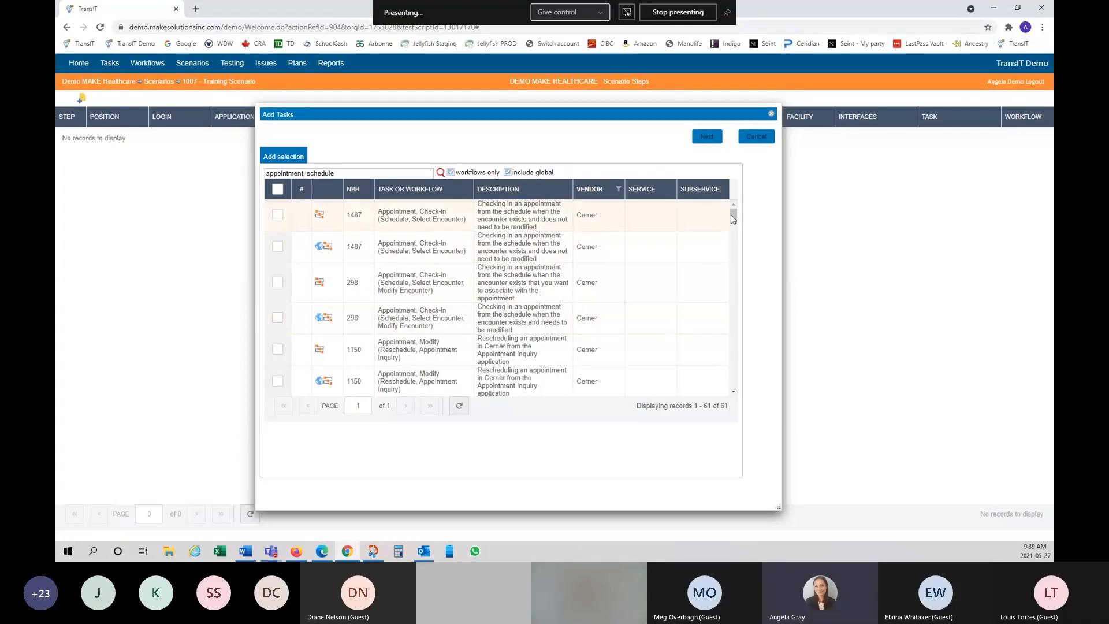
Step: Tick appointment tasks 1360, 1150 and 1487 in the Add Tasks list
drag(734, 218, 736, 245)
mouse_move(390, 236)
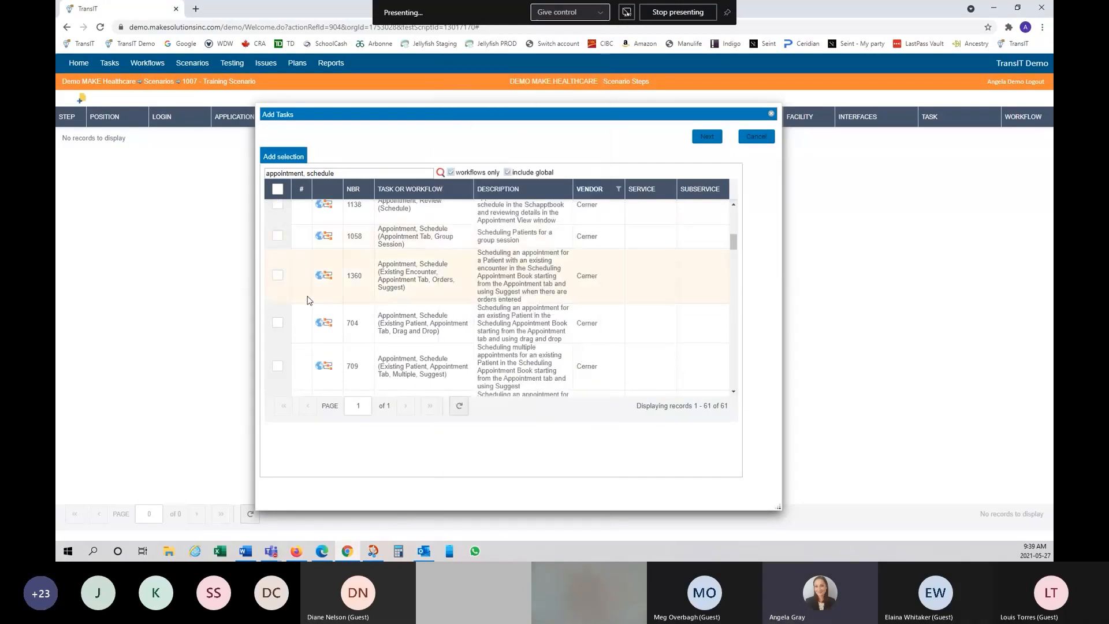
click(277, 276)
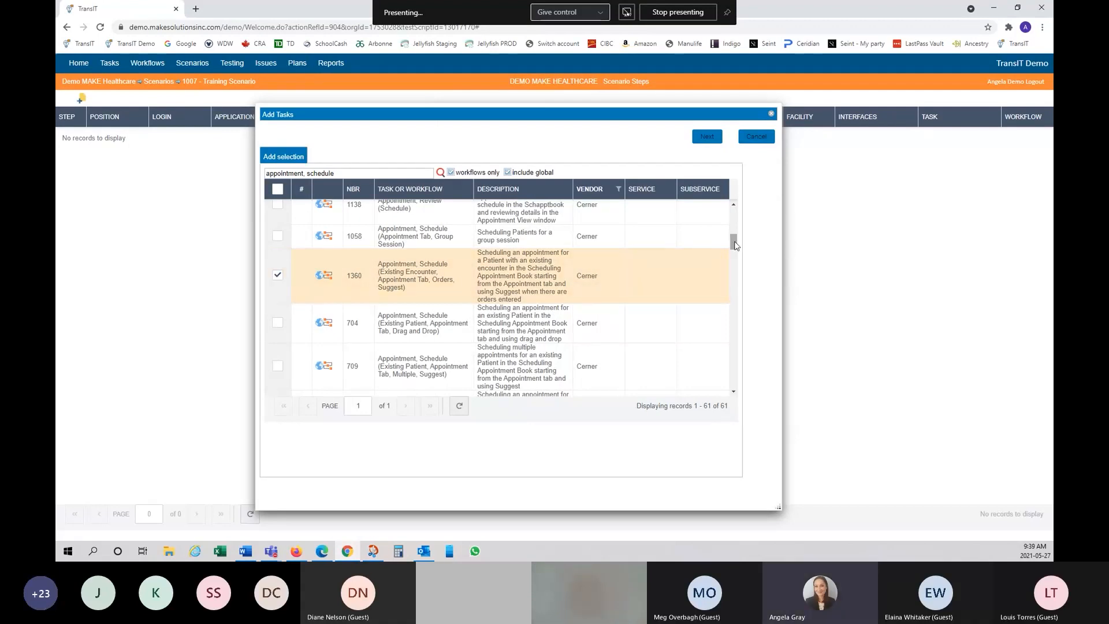
drag(736, 246, 734, 223)
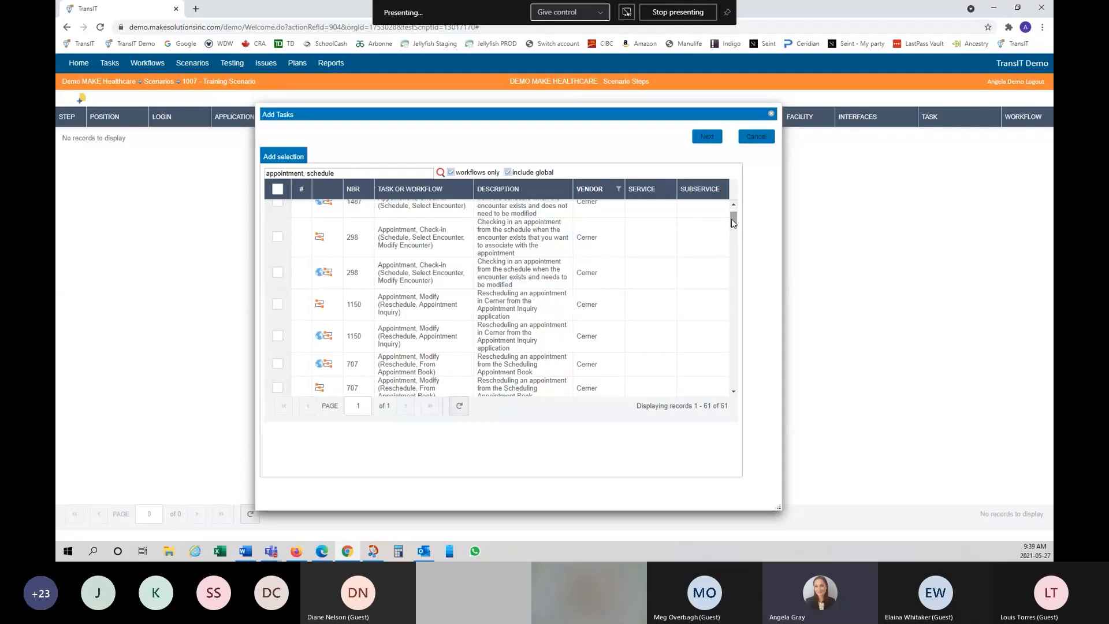
click(279, 307)
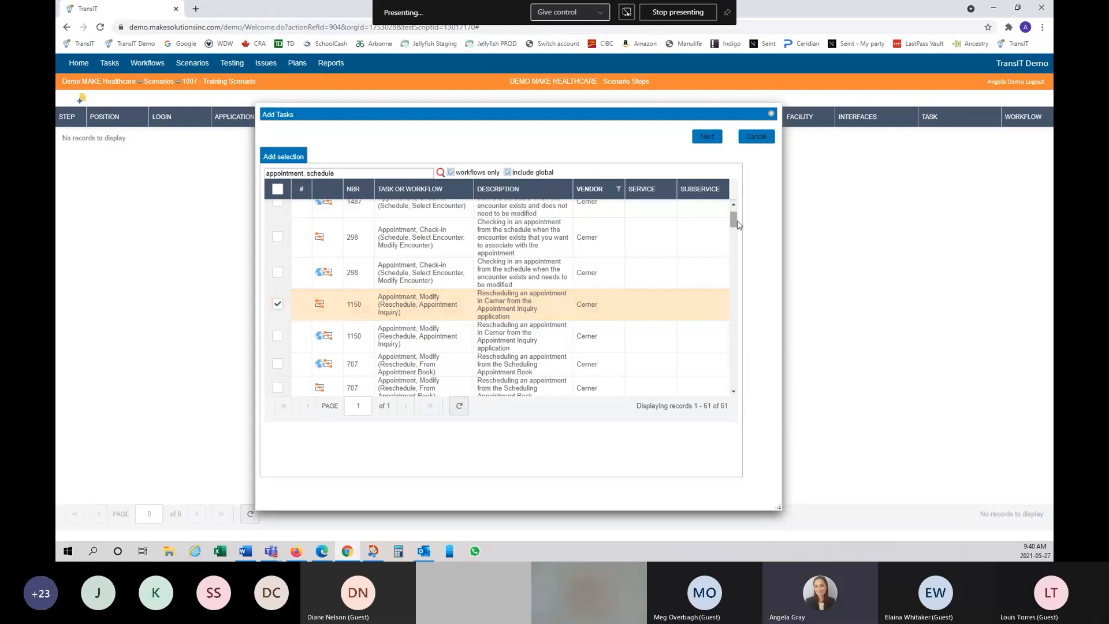
scroll(729, 219, up, 1)
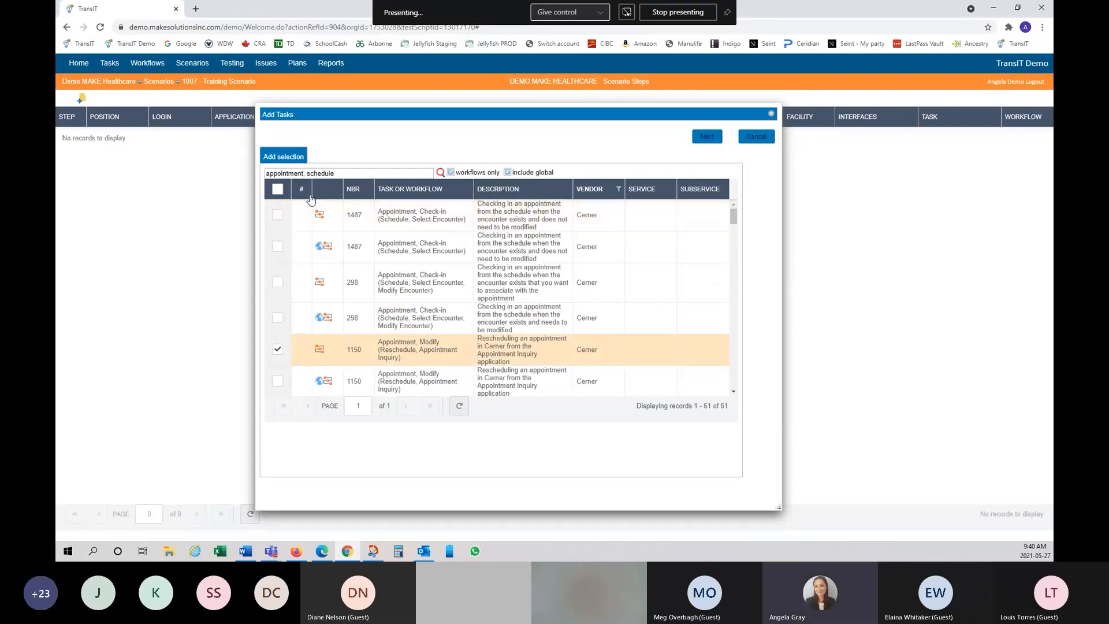
click(277, 217)
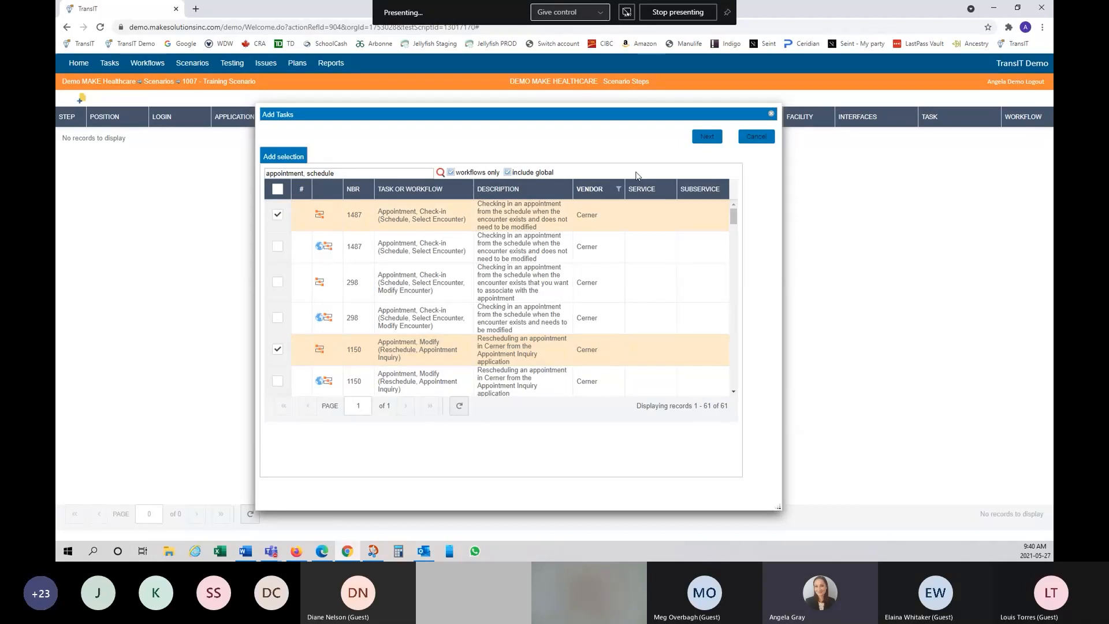
Step: Continue to the details for tasks 1360, 1150 and 1487 and scroll through their combined steps
click(703, 141)
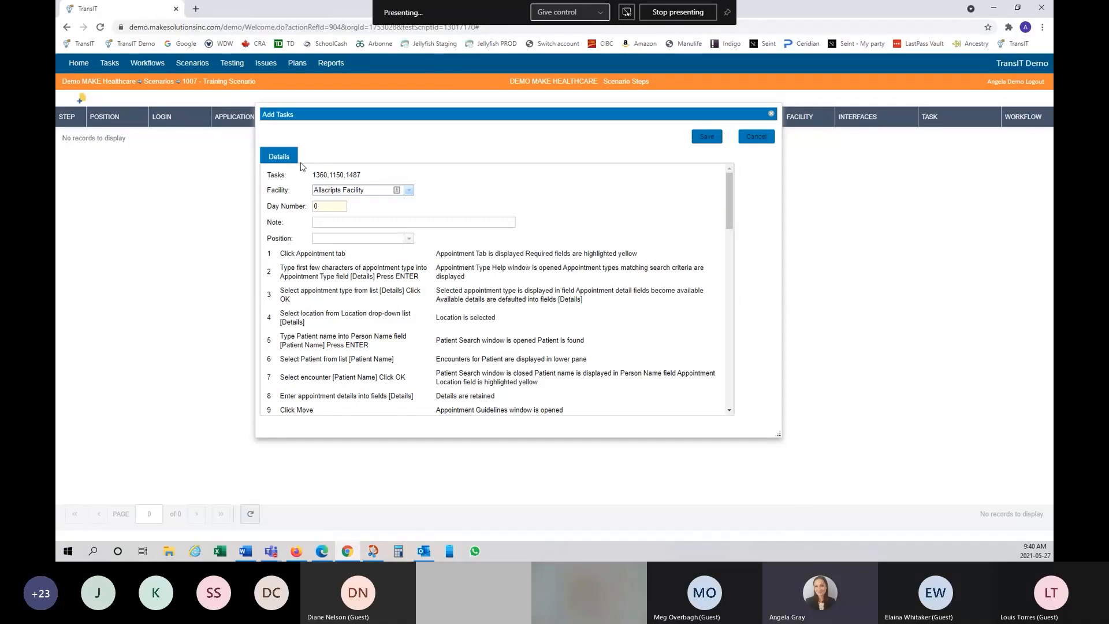
click(393, 189)
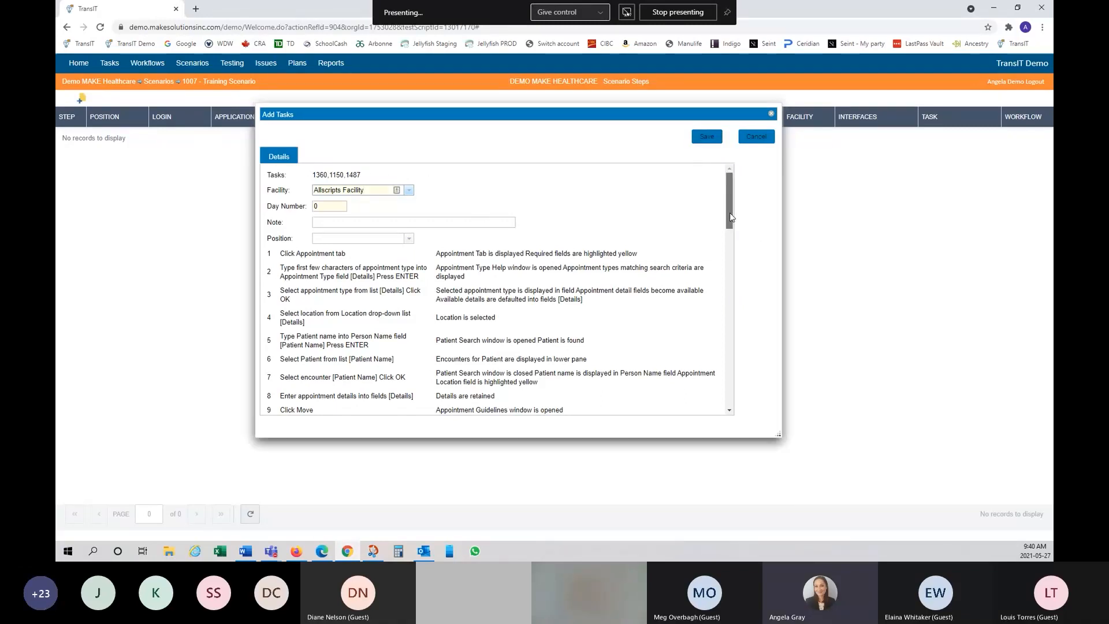
drag(730, 217, 735, 250)
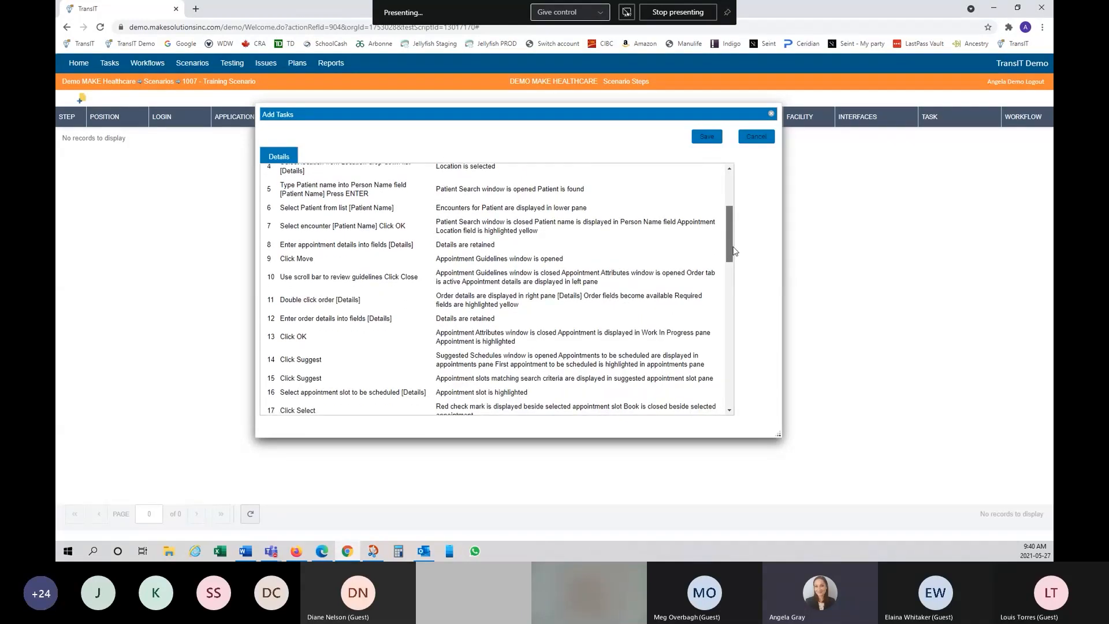
drag(734, 251, 745, 293)
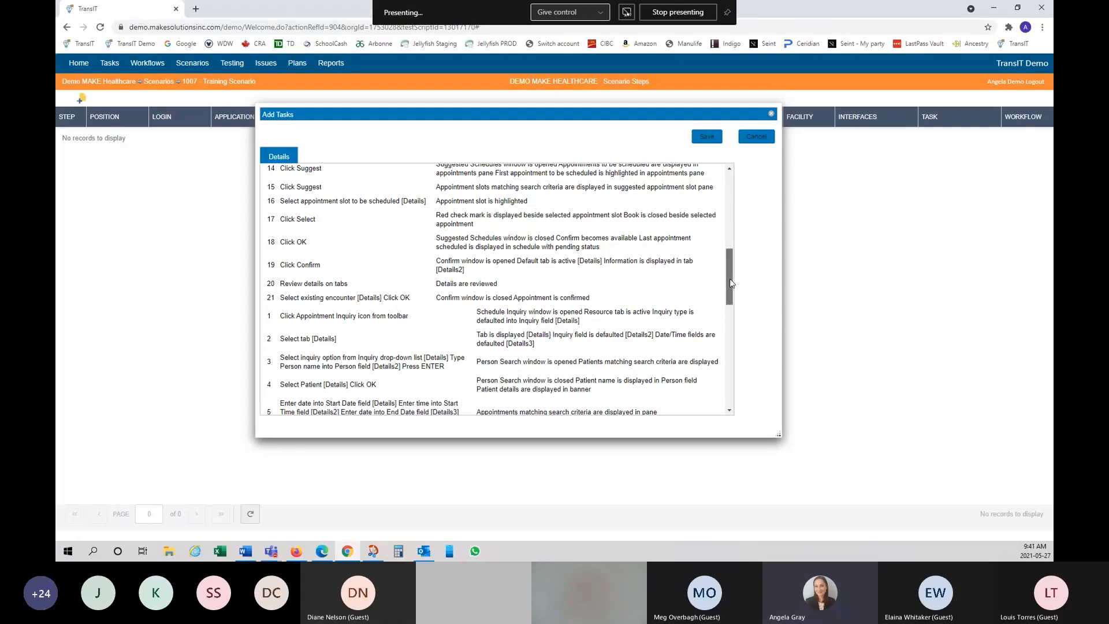
drag(730, 279, 732, 391)
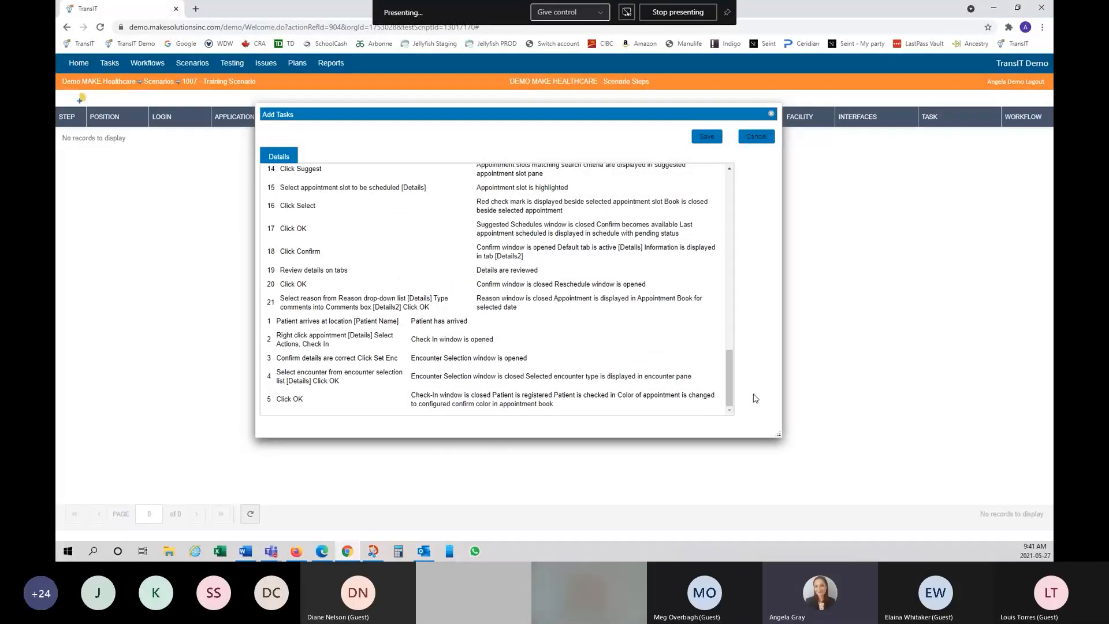
drag(729, 398, 730, 219)
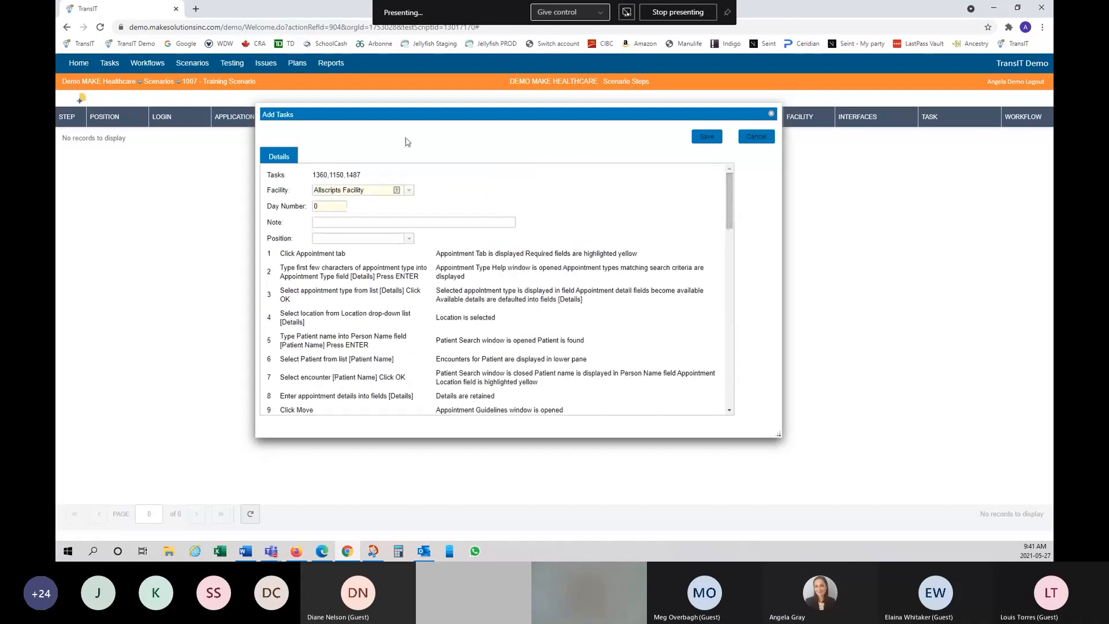
Step: Save the tasks as steps with facility Cerner Facility, day number 1 and position Sched
click(410, 193)
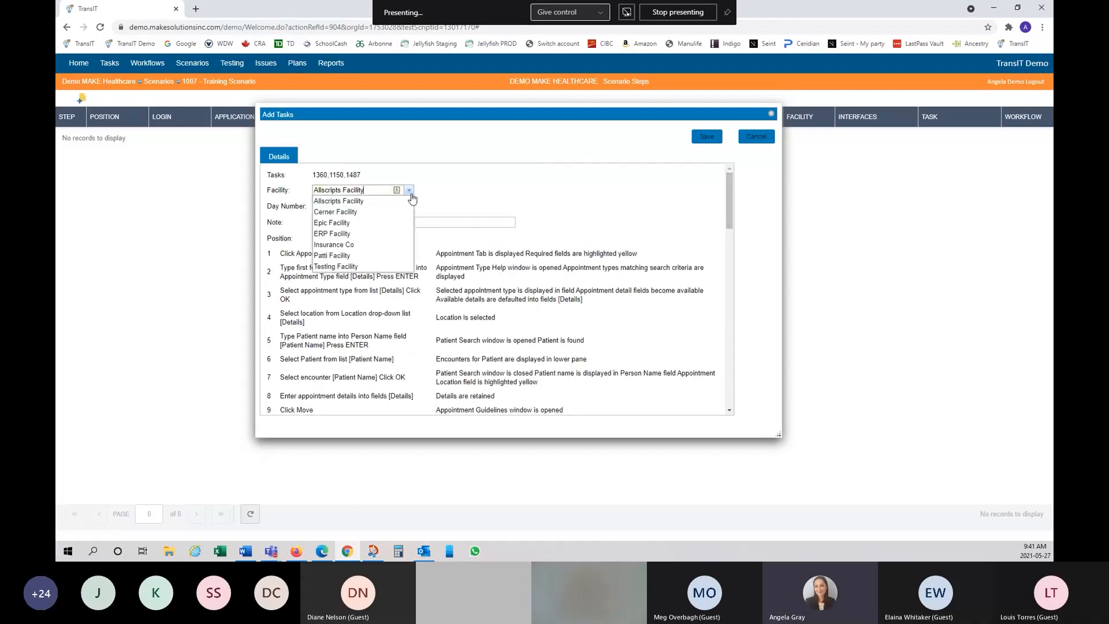
click(387, 212)
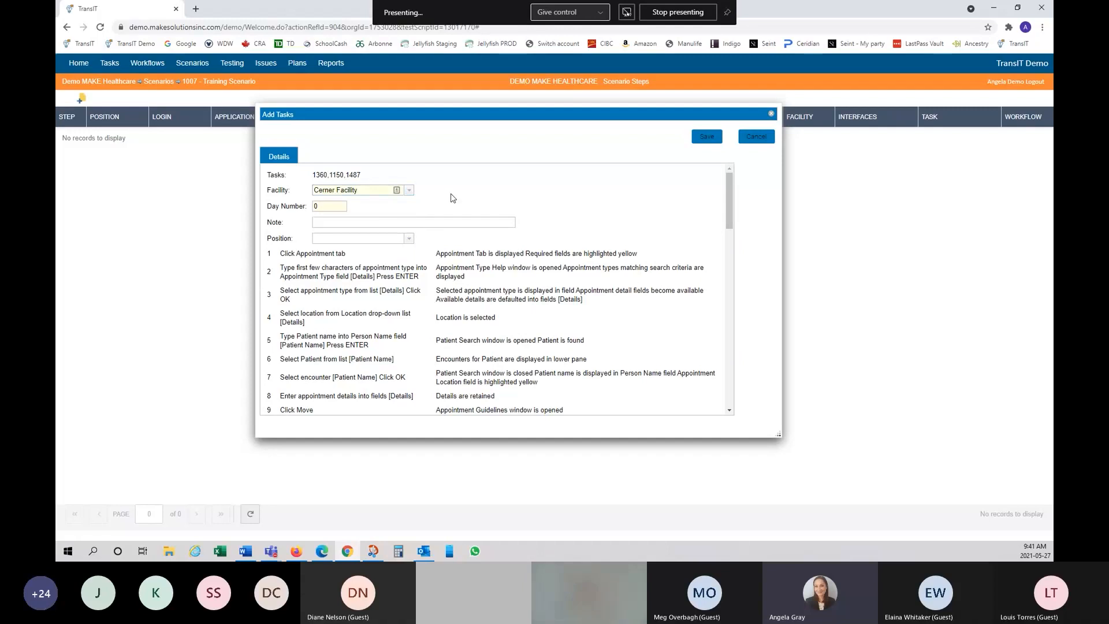
click(333, 207)
text(1)
click(401, 236)
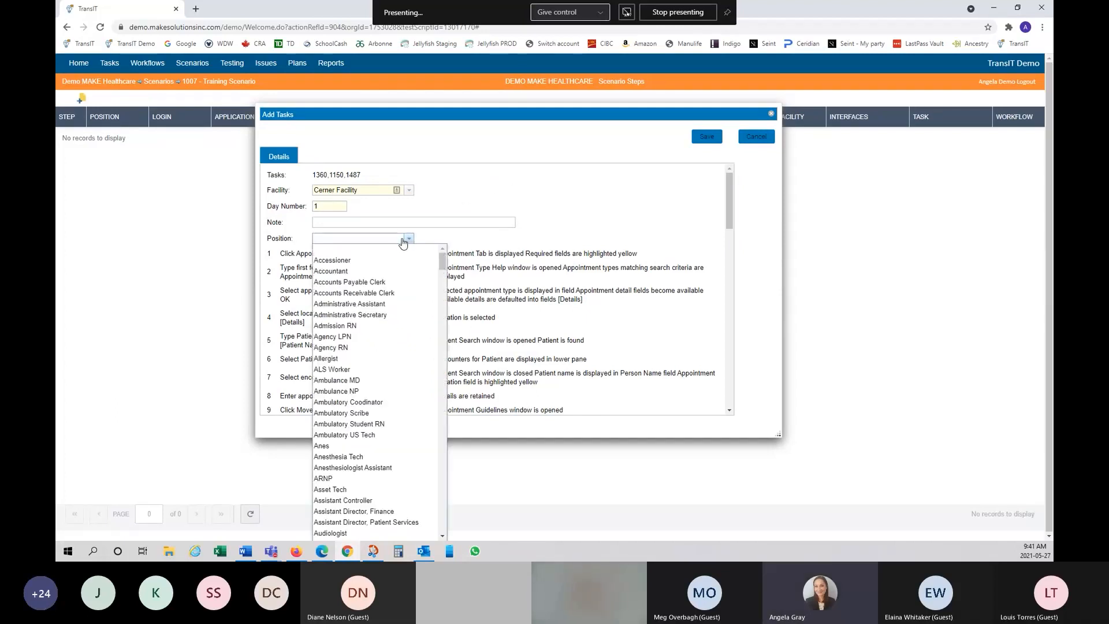
text(Sched)
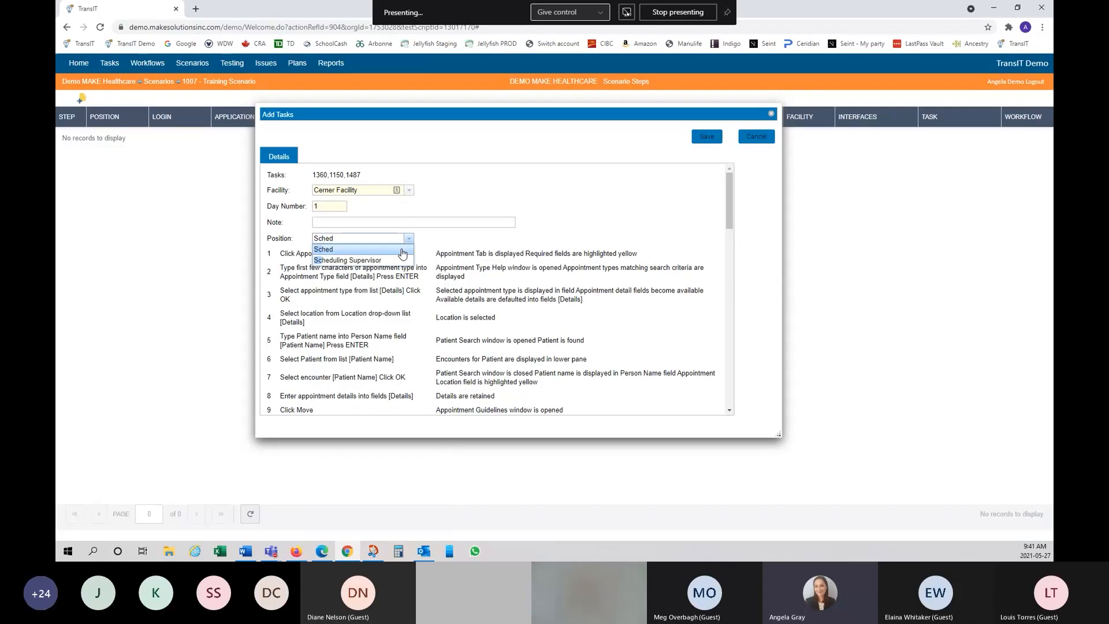
click(402, 254)
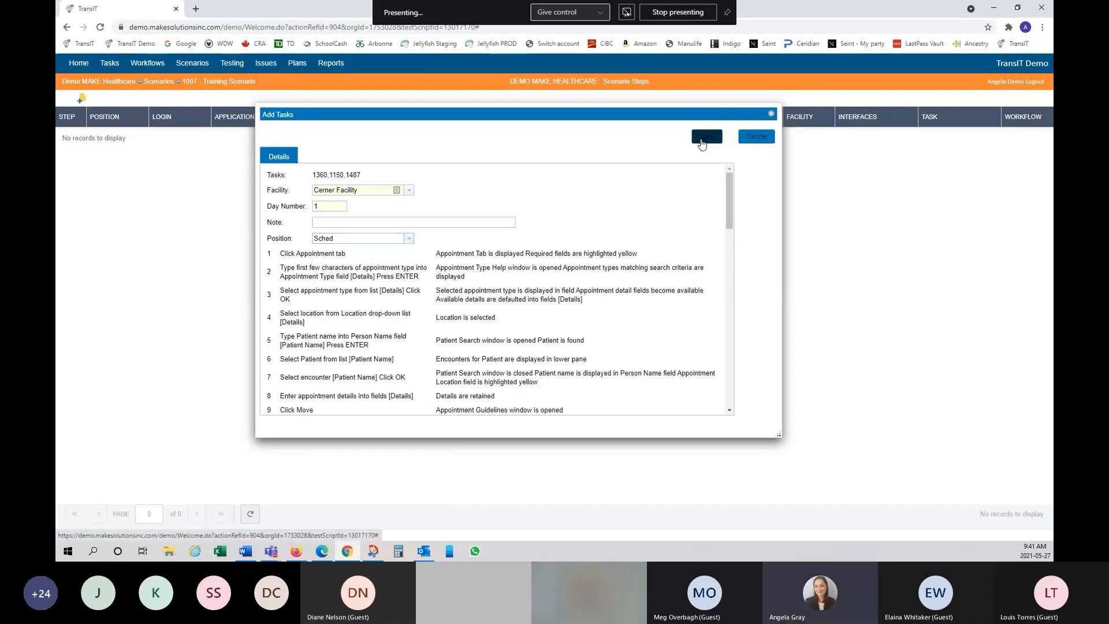
click(702, 138)
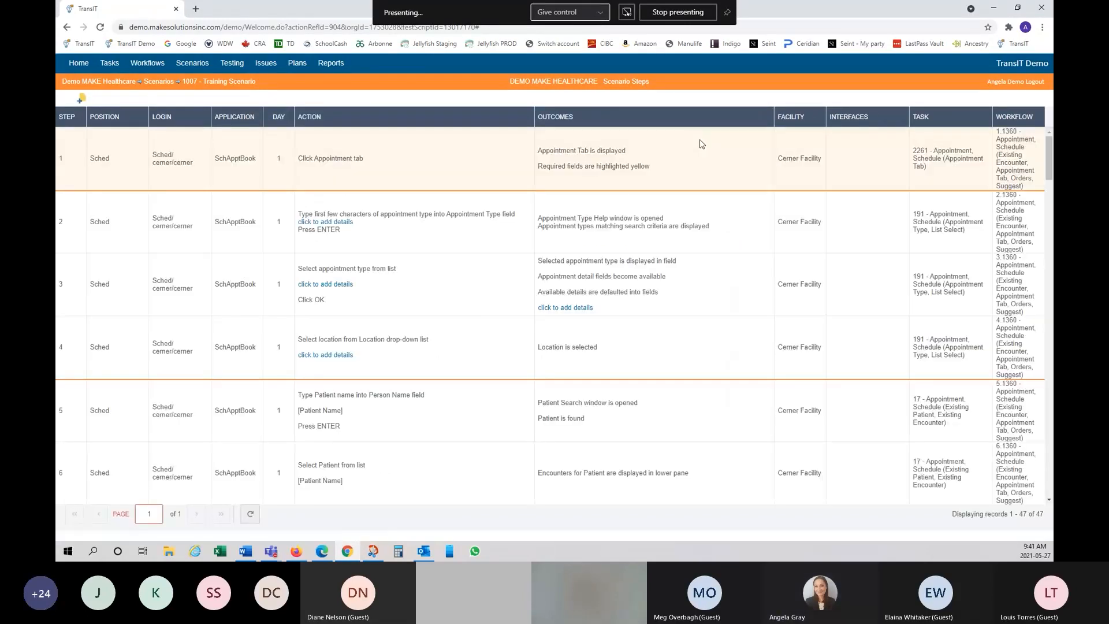
Step: Scroll through the 47 new scenario steps to review them
scroll(692, 283, down, 10)
scroll(693, 283, down, 15)
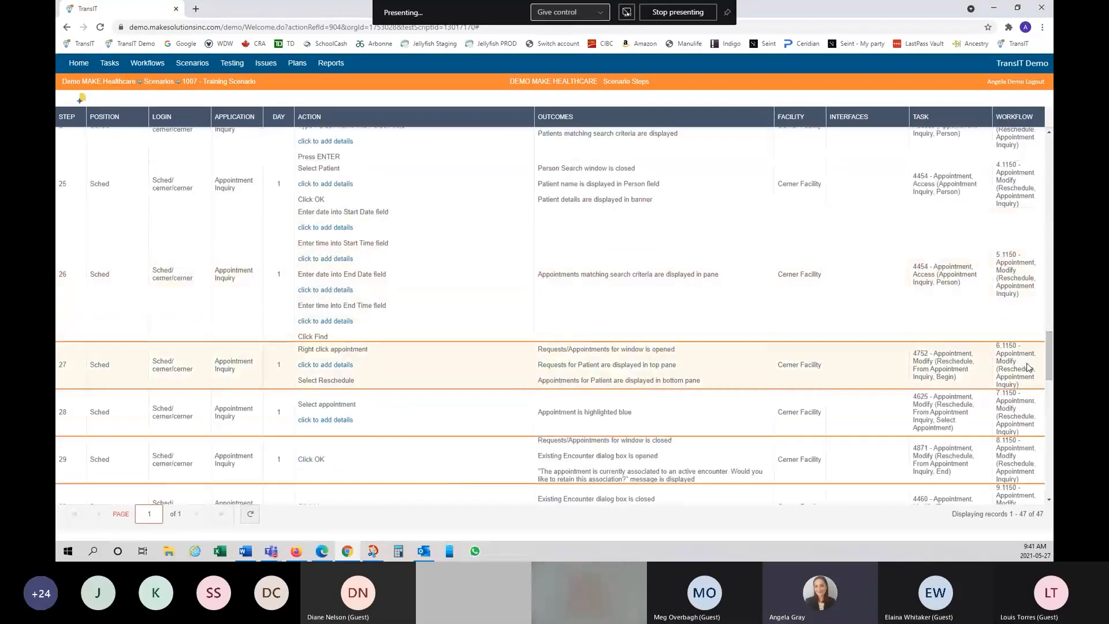
drag(1049, 371, 1048, 167)
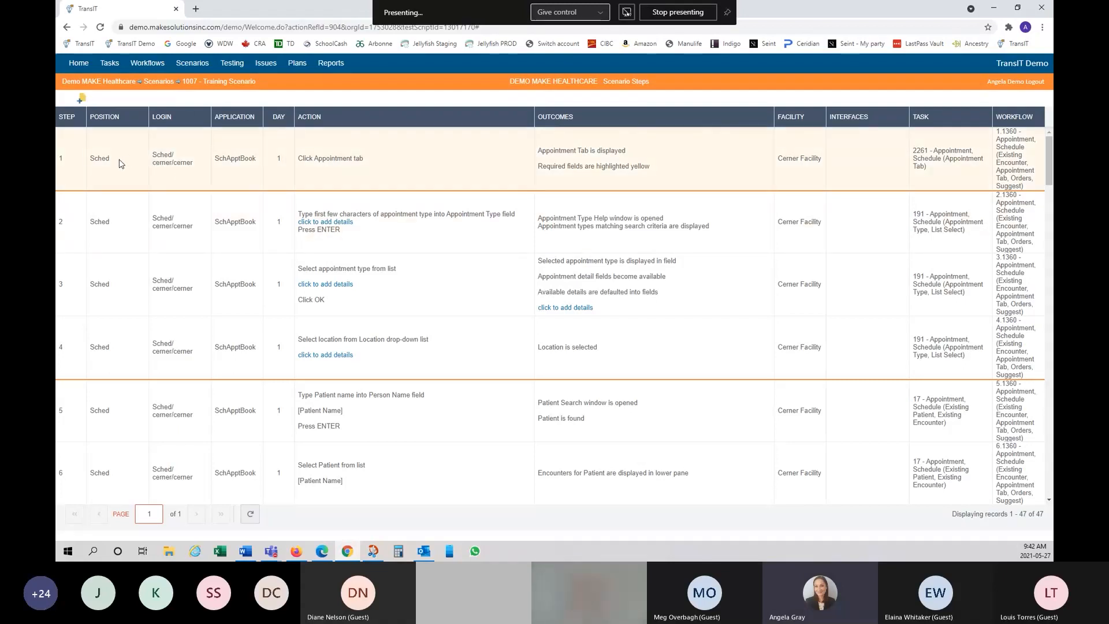
Step: Select scenario steps 1 through 21 by their Position cells
click(120, 165)
scroll(168, 346, down, 1)
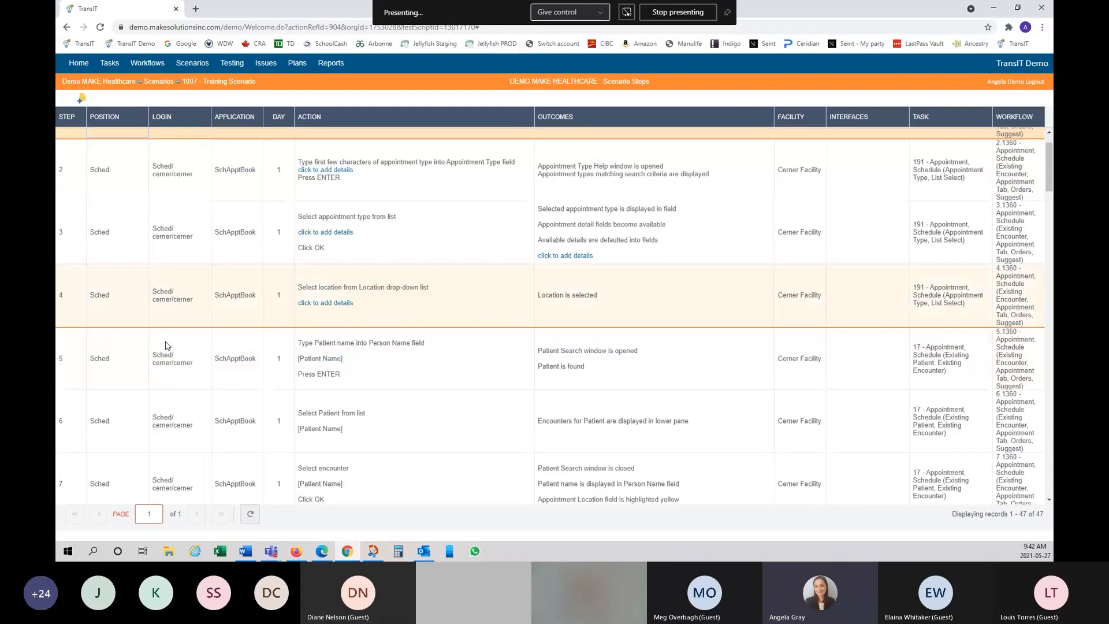
scroll(167, 346, down, 10)
scroll(172, 358, down, 2)
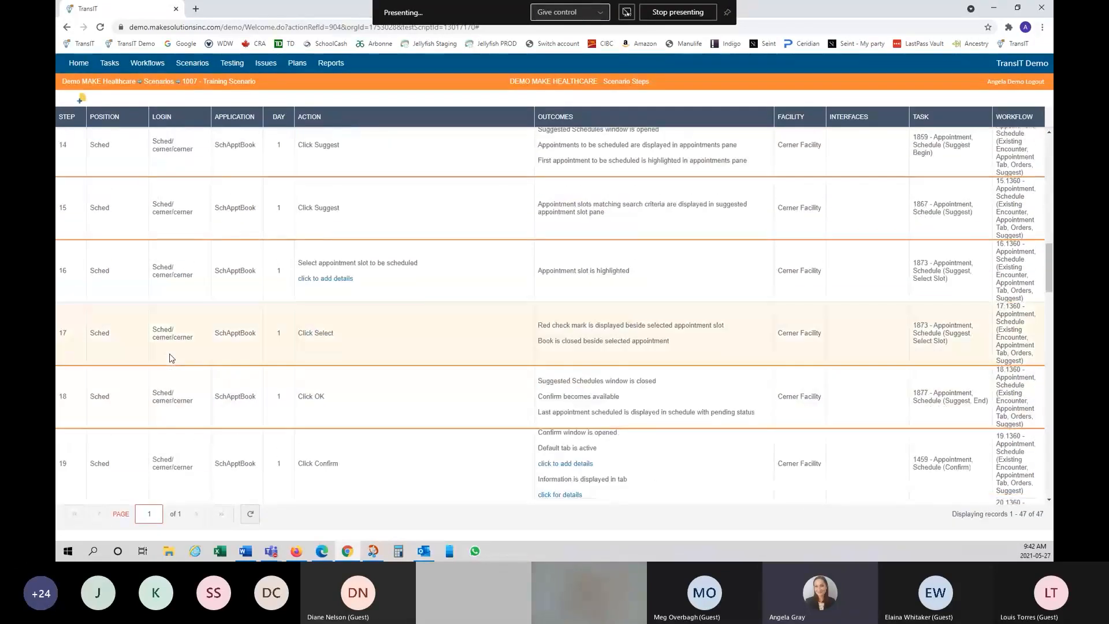
scroll(171, 358, down, 2)
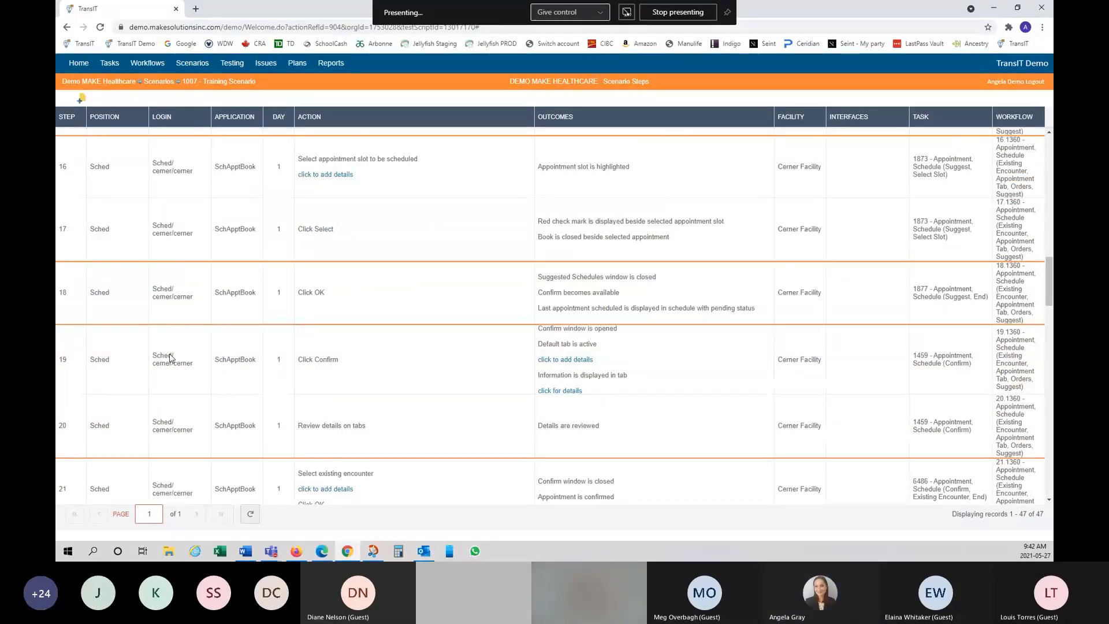
scroll(172, 358, down, 2)
scroll(172, 359, down, 1)
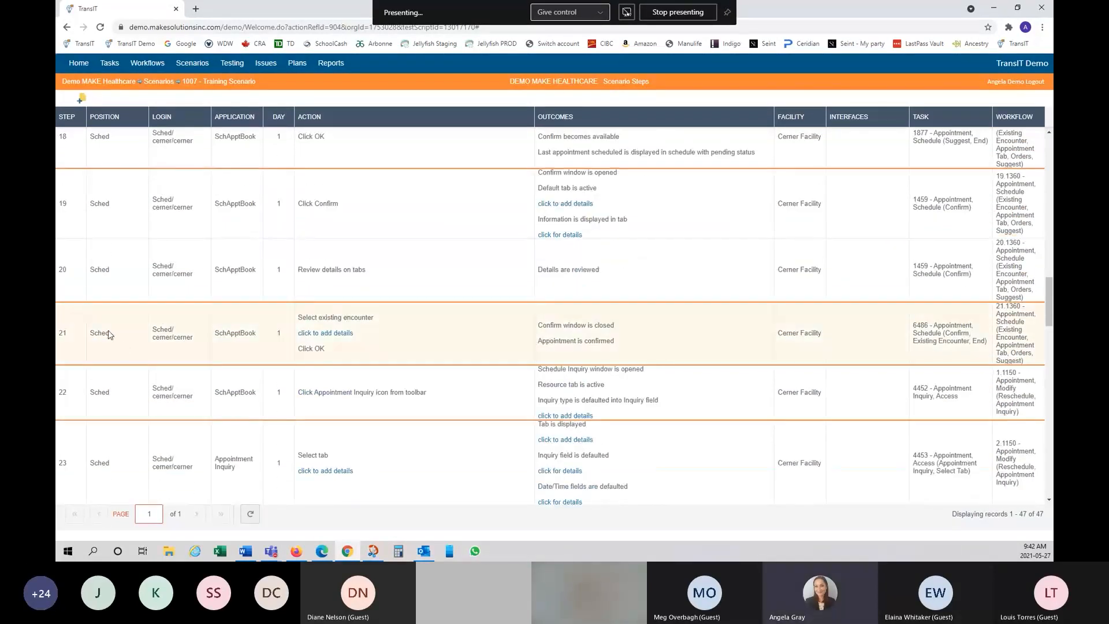
shift+click(128, 344)
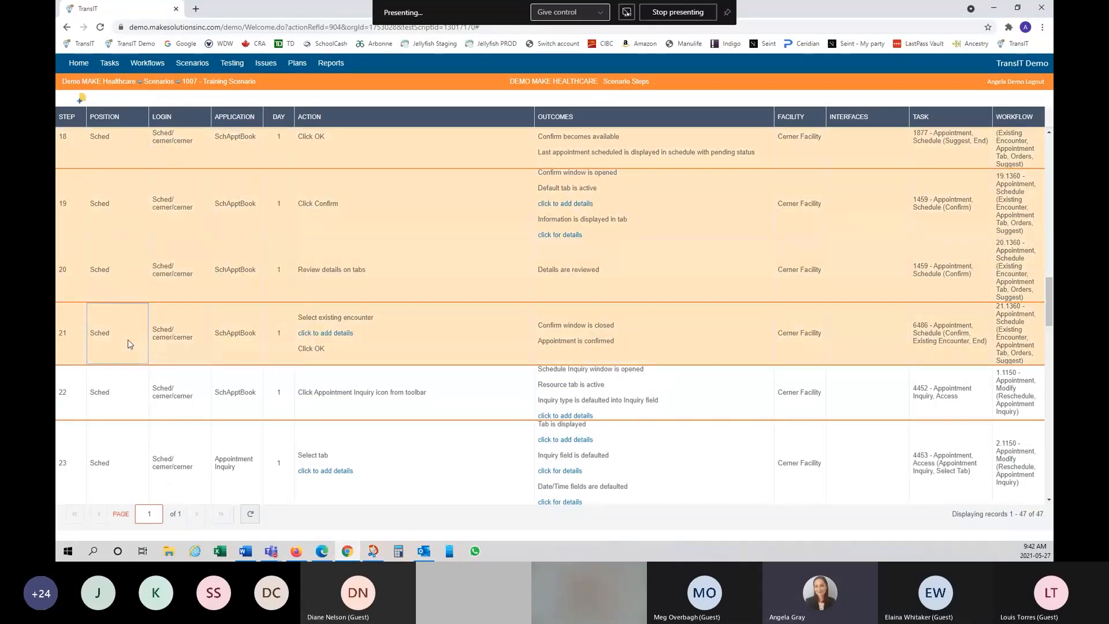
Step: Change the Position of the 21 selected steps from Sched to Scheduling Supervisor
right_click(129, 342)
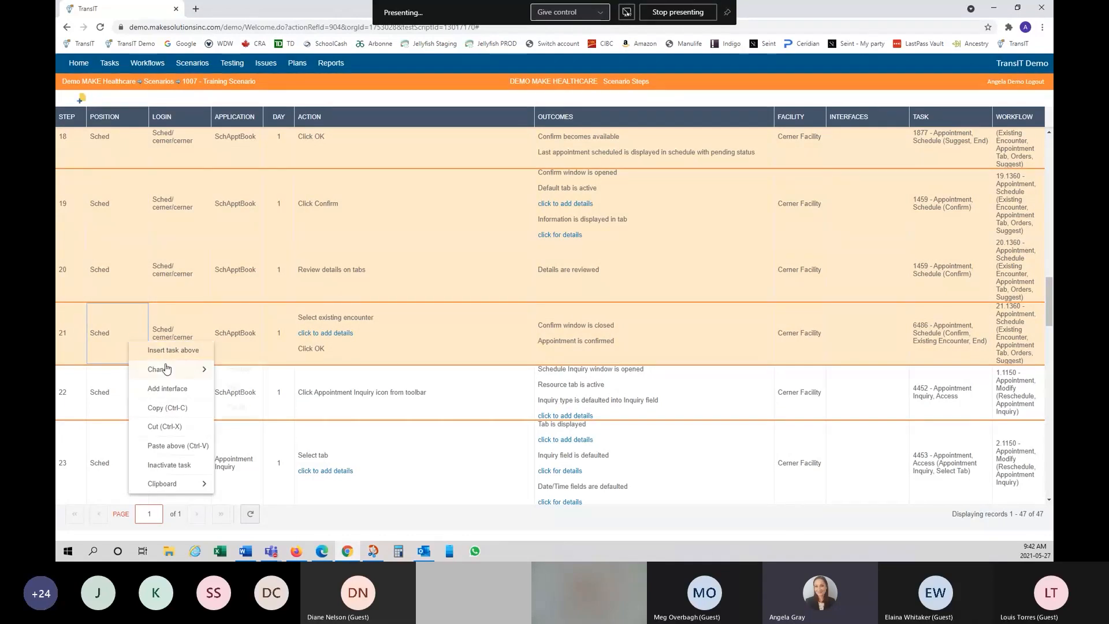
mouse_move(165, 374)
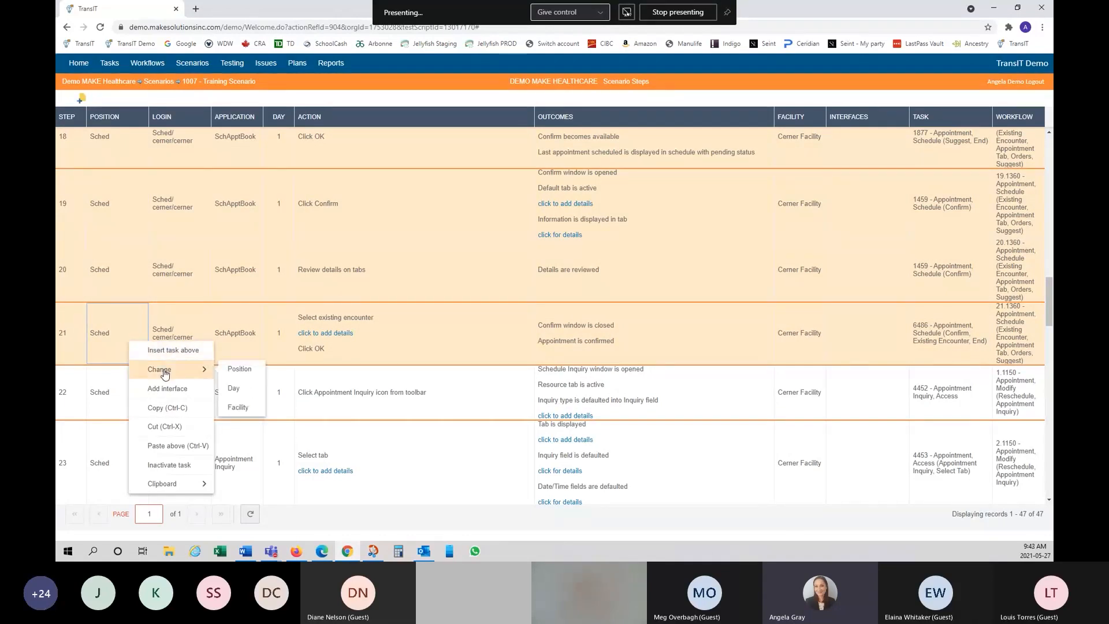
click(239, 373)
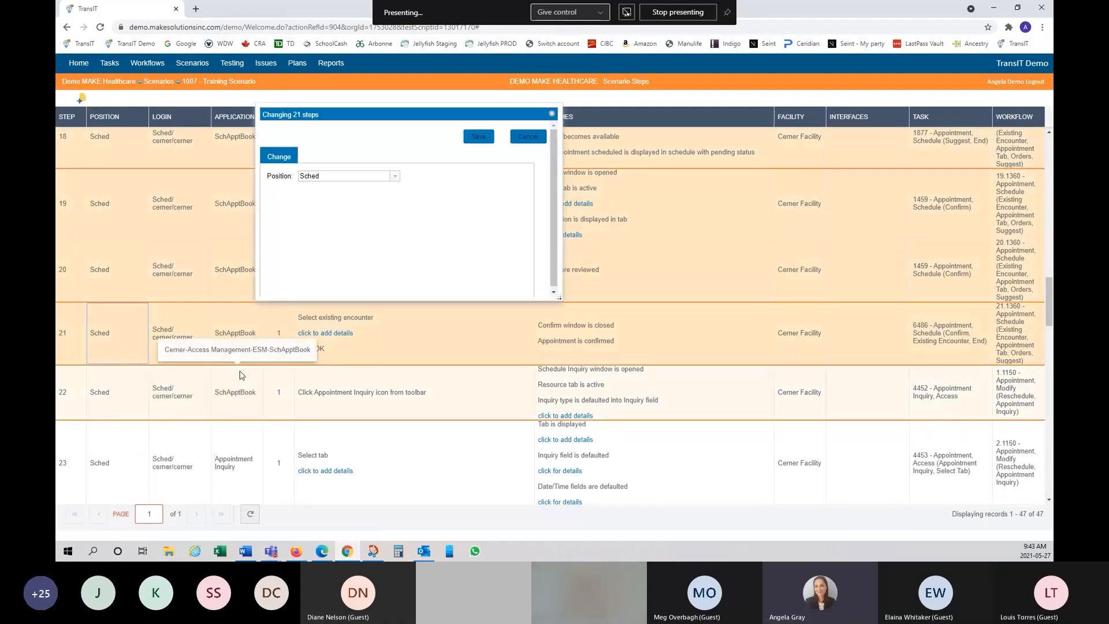
click(394, 175)
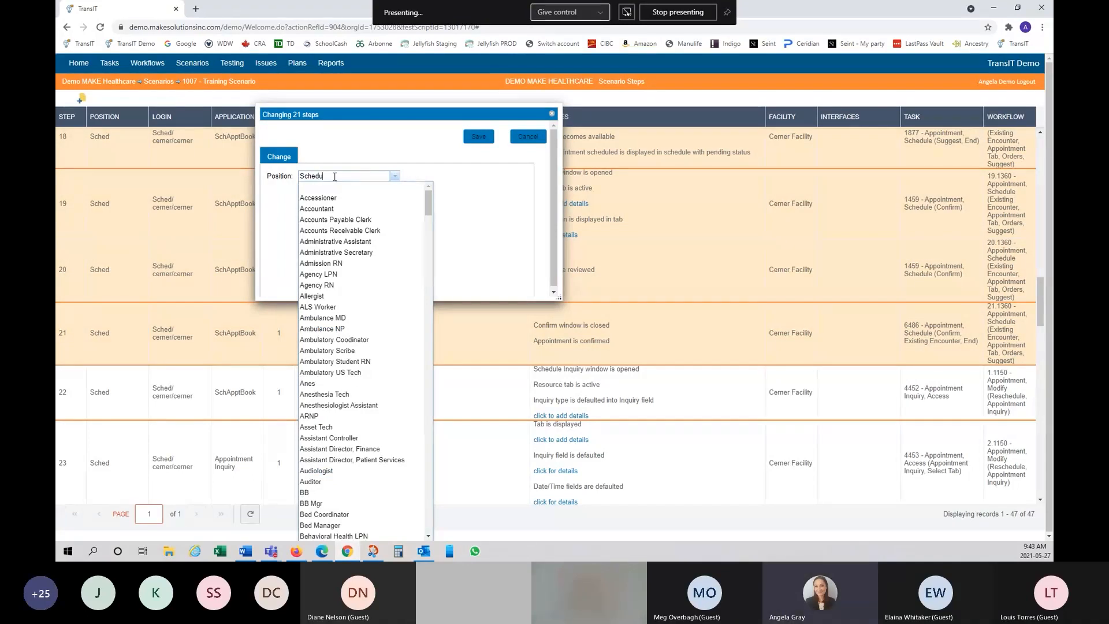
text(upervisor)
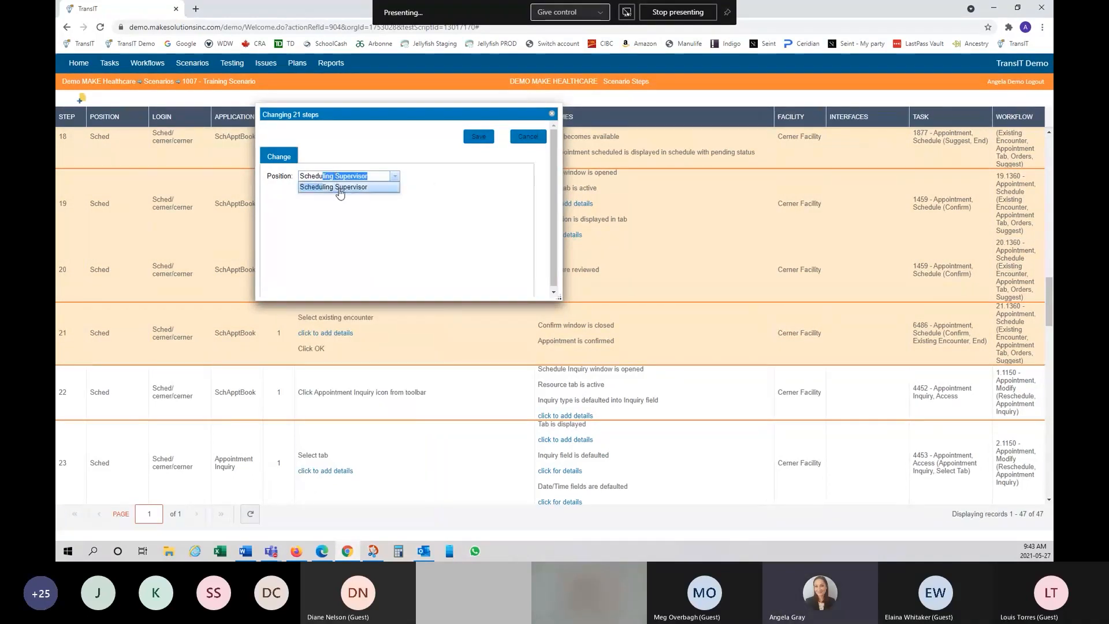
click(333, 187)
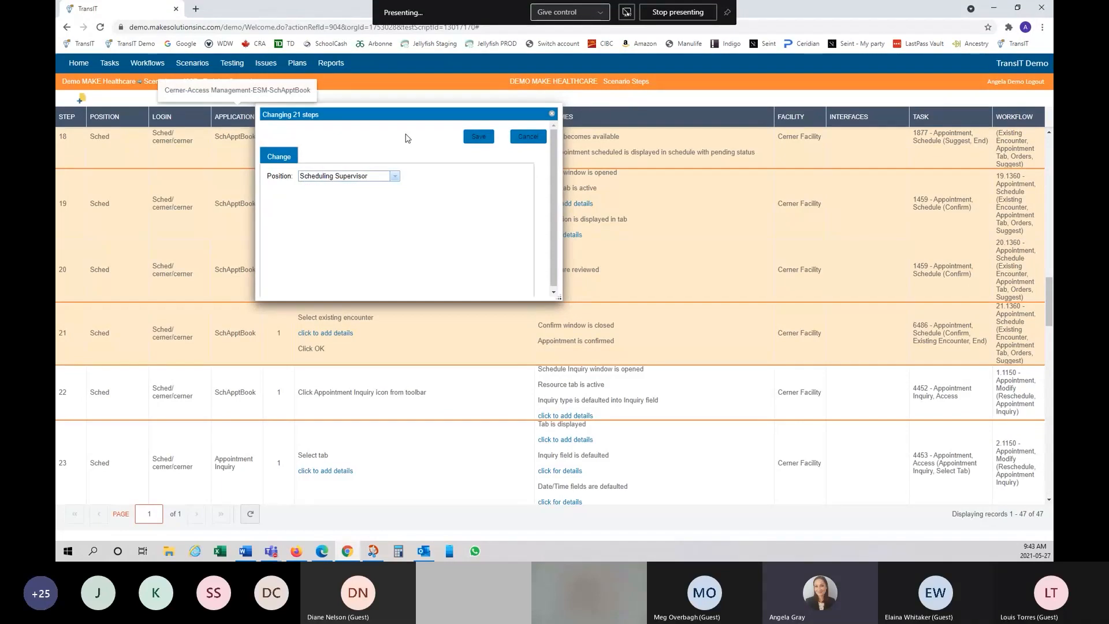
click(478, 138)
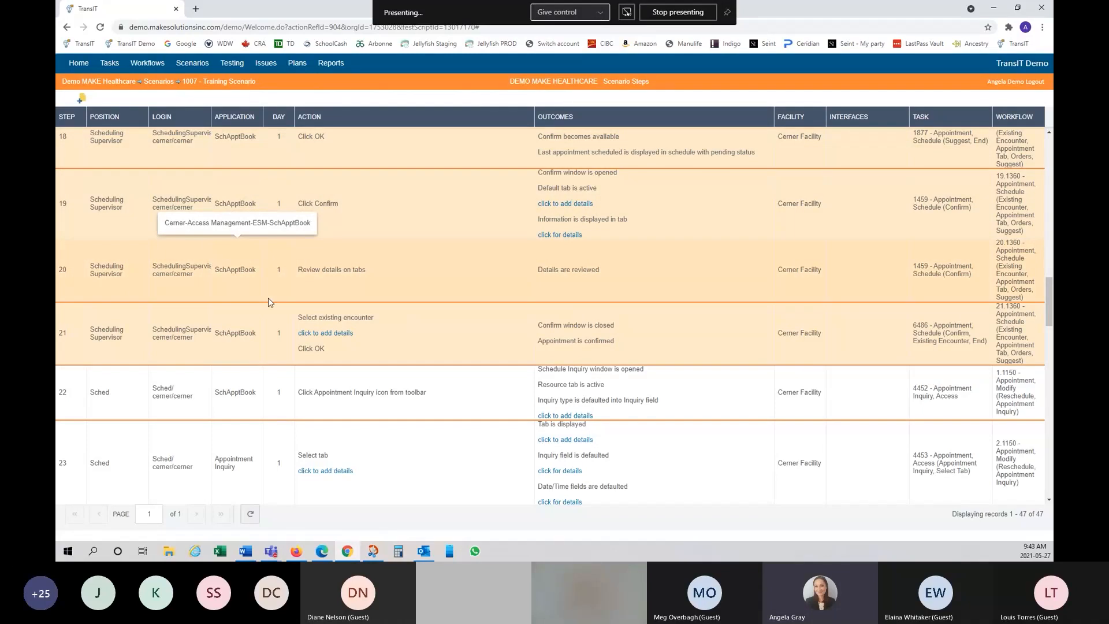
scroll(302, 345, up, 20)
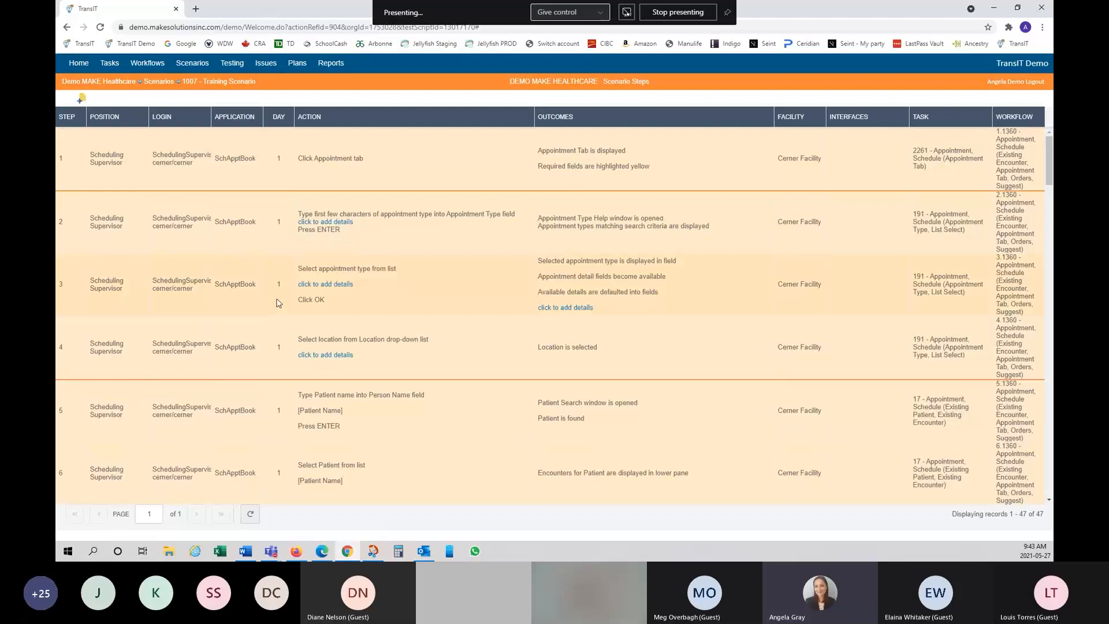
click(234, 148)
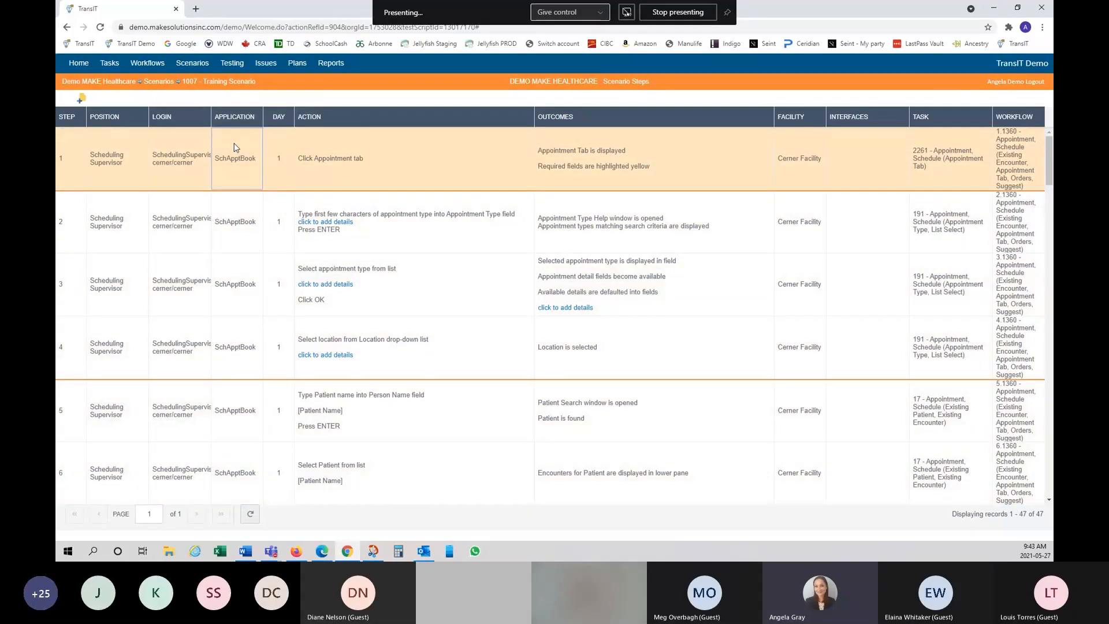
right_click(234, 148)
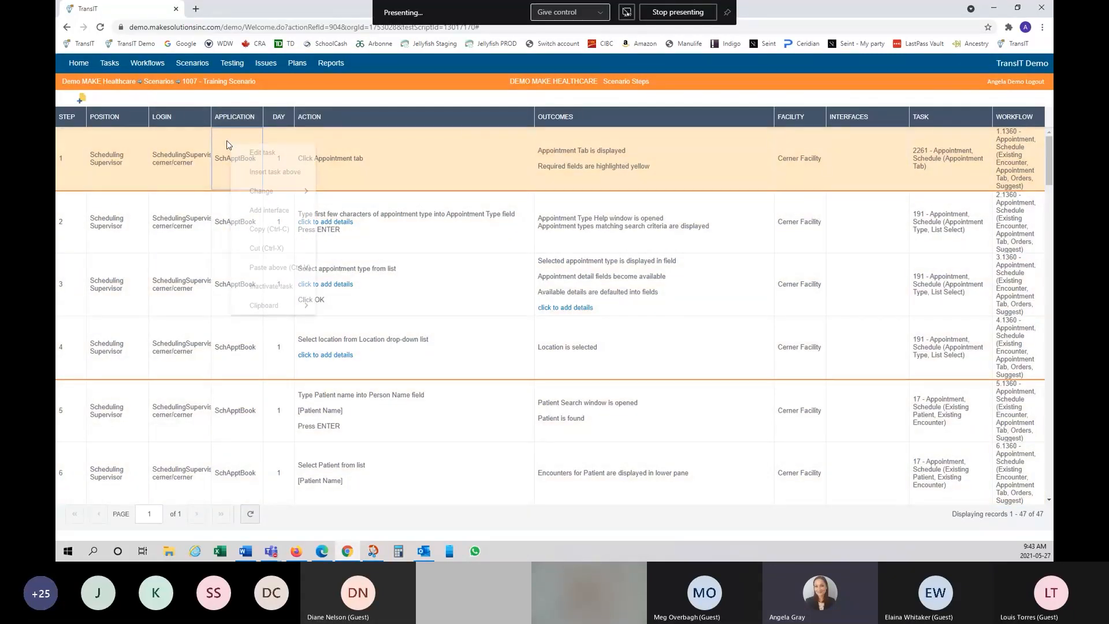
click(261, 155)
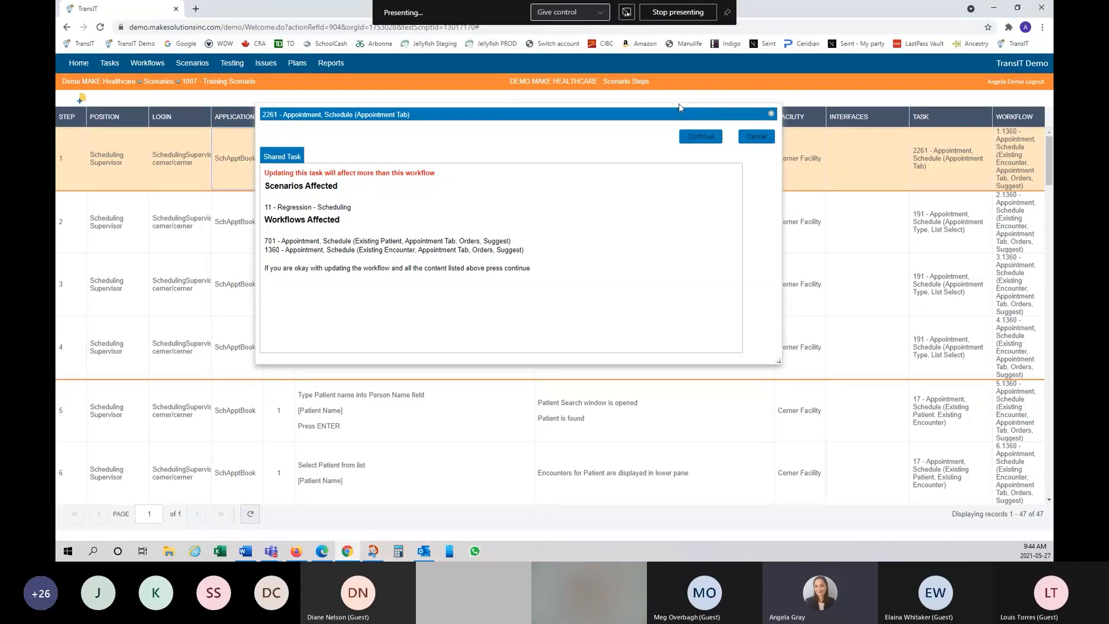
click(709, 140)
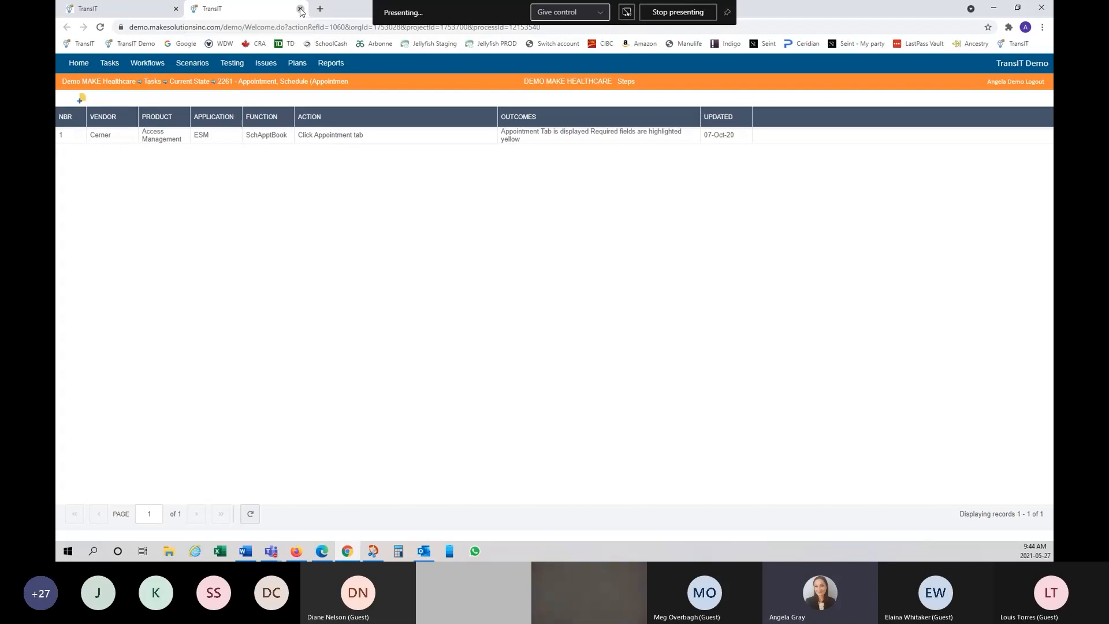
click(300, 10)
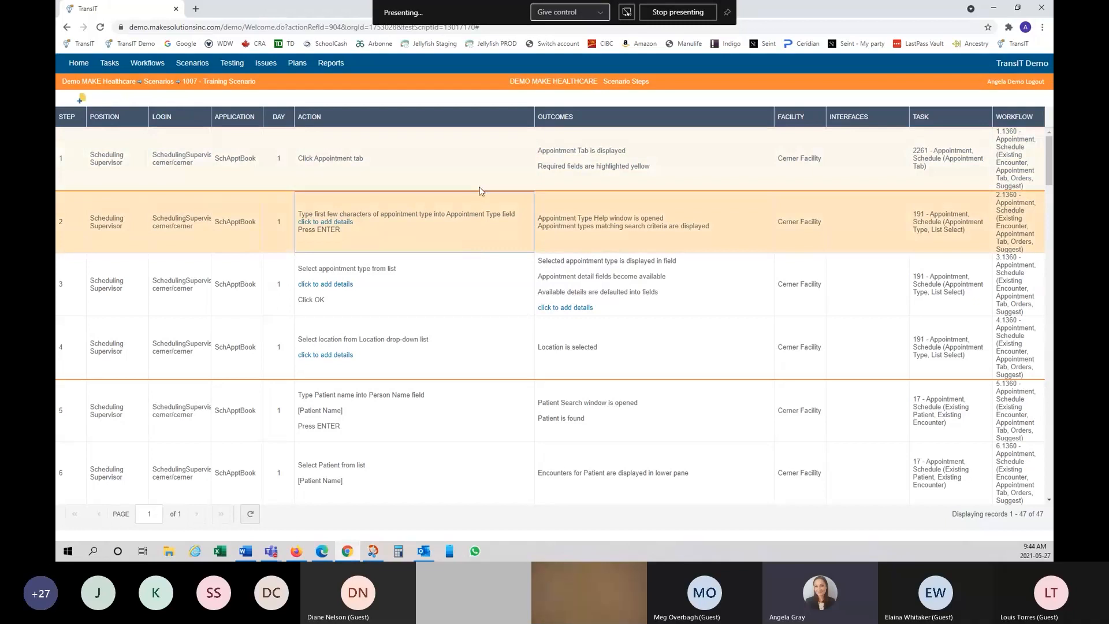
Step: Add the detail '[Patient Name]' to step 2's appointment-type action
click(482, 182)
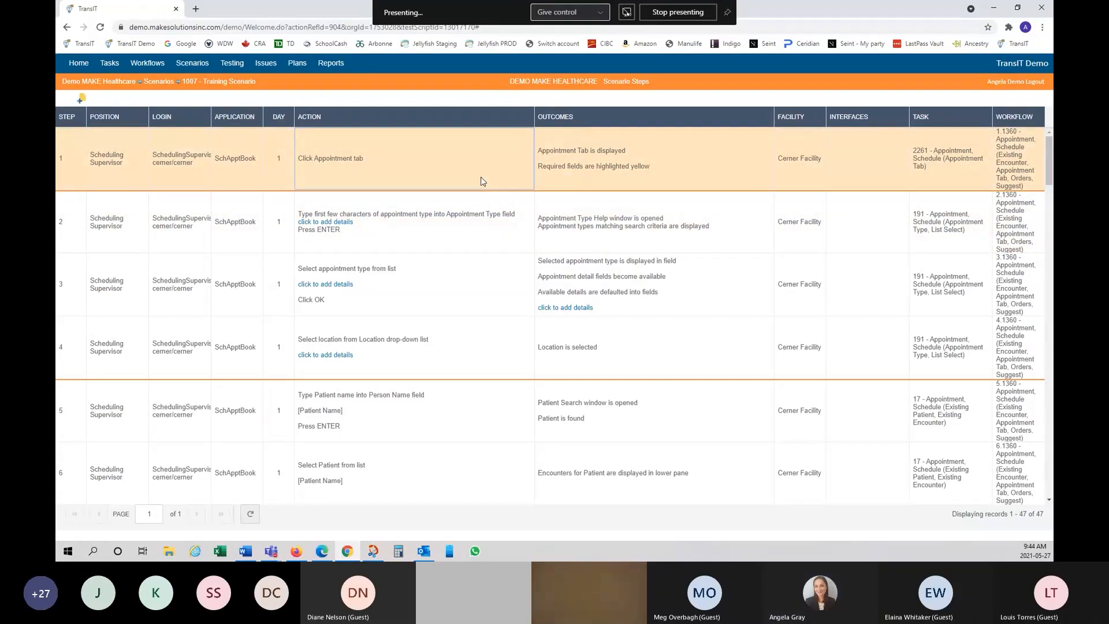
click(337, 224)
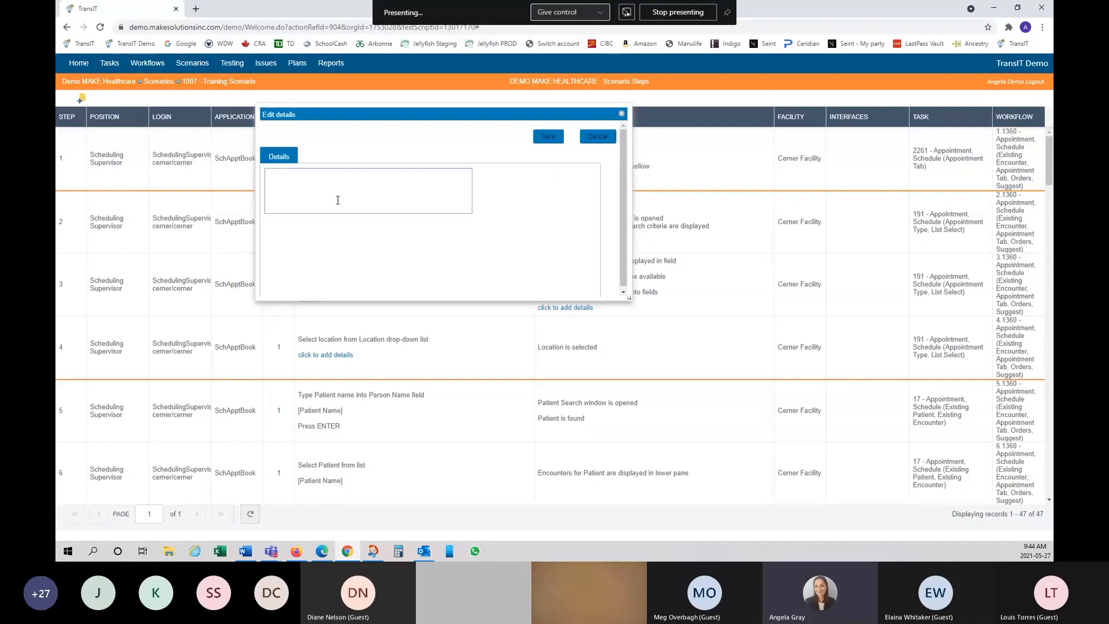
text([Patient Name])
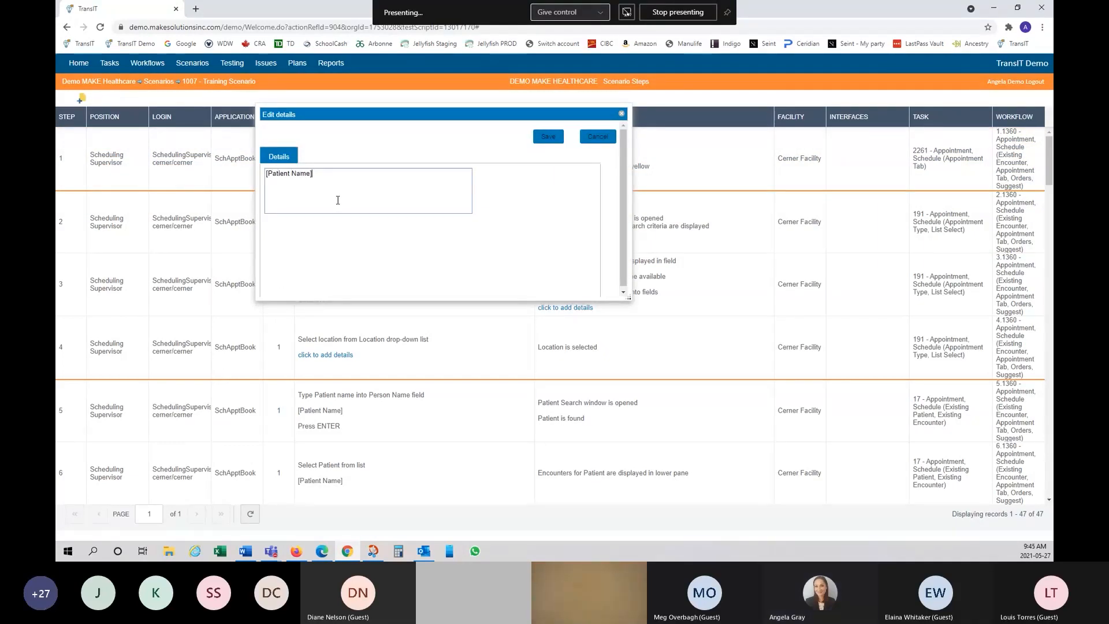
click(543, 141)
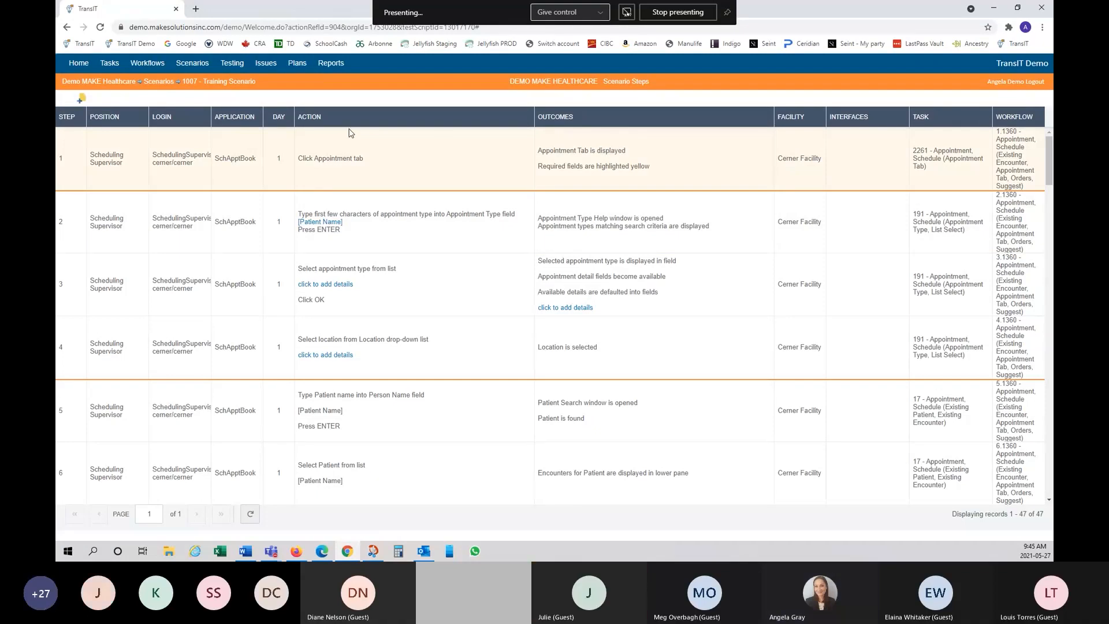
Step: Cut steps 1–4 and paste them above the 'Enter appointment details into fields' step
click(139, 176)
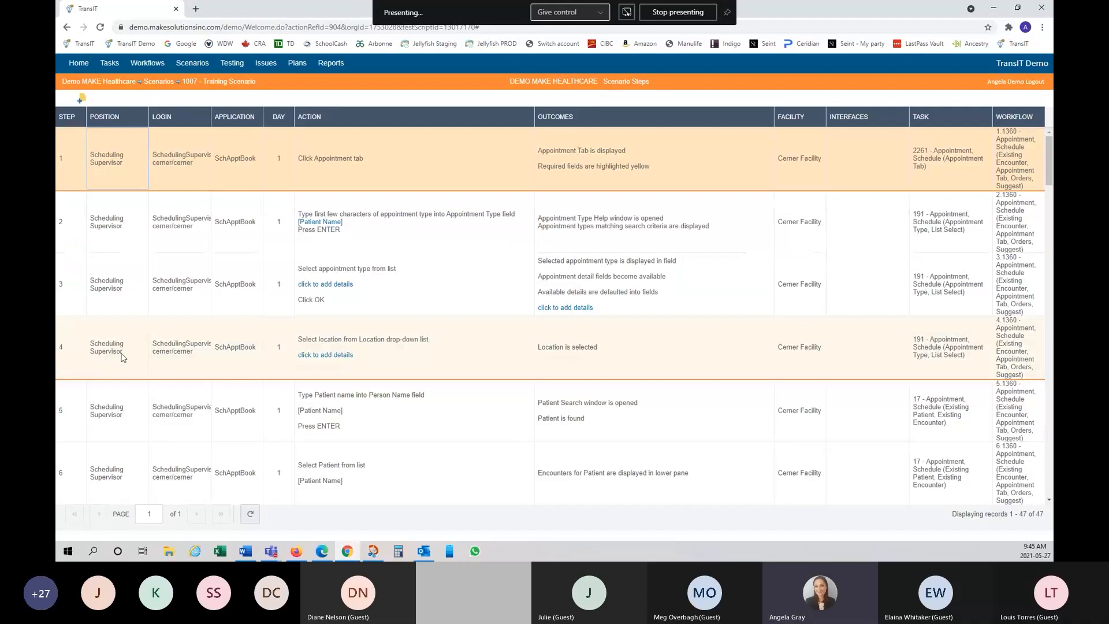
shift+click(137, 353)
right_click(137, 353)
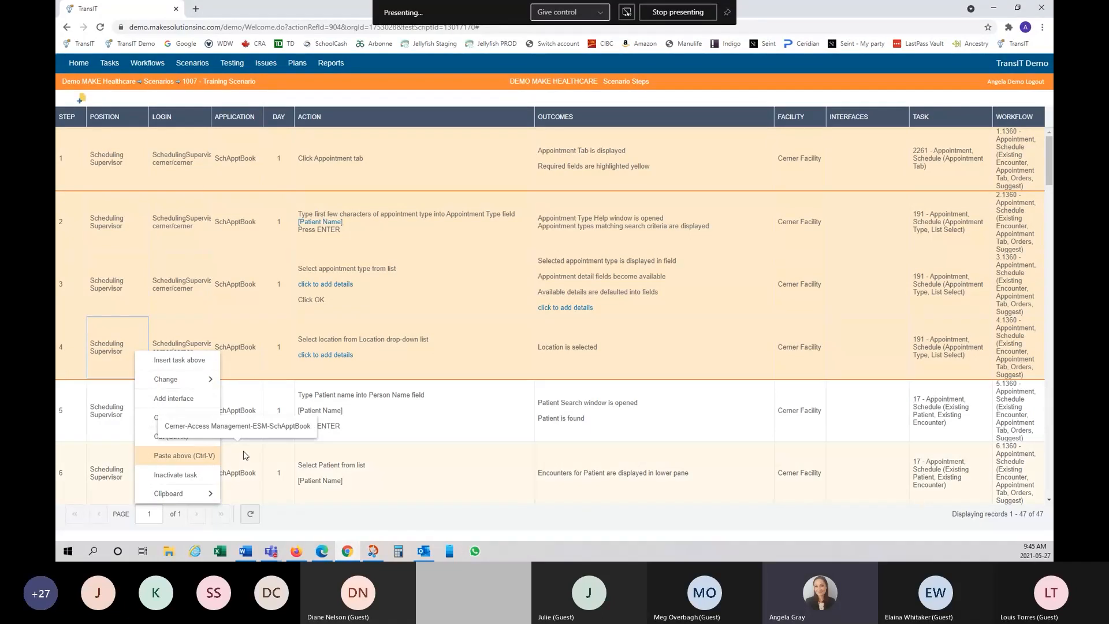
click(180, 441)
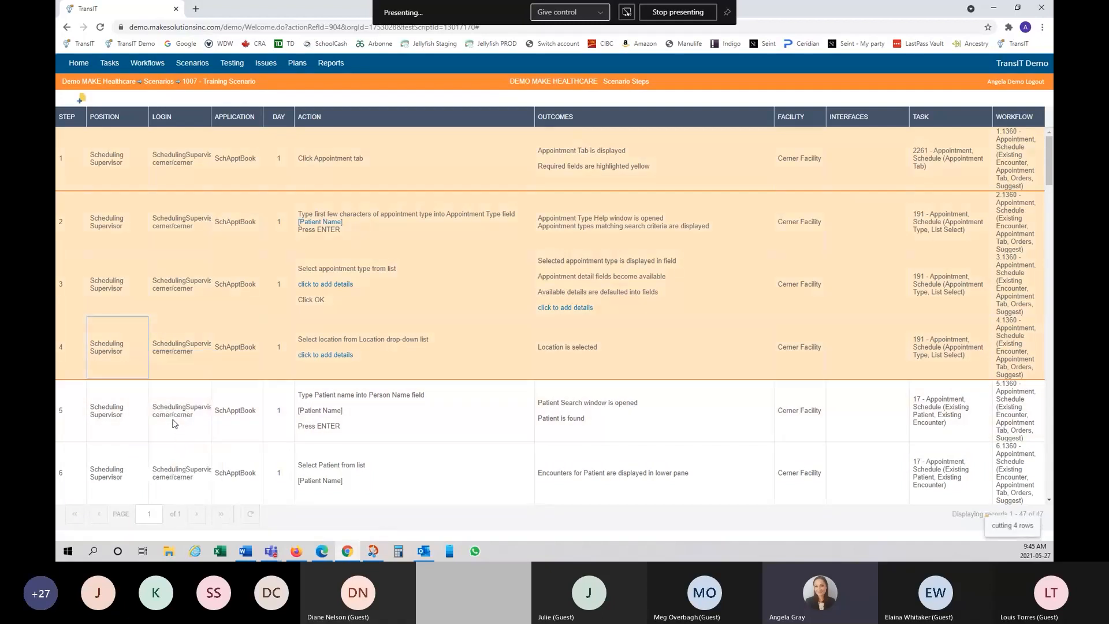
scroll(284, 383, down, 5)
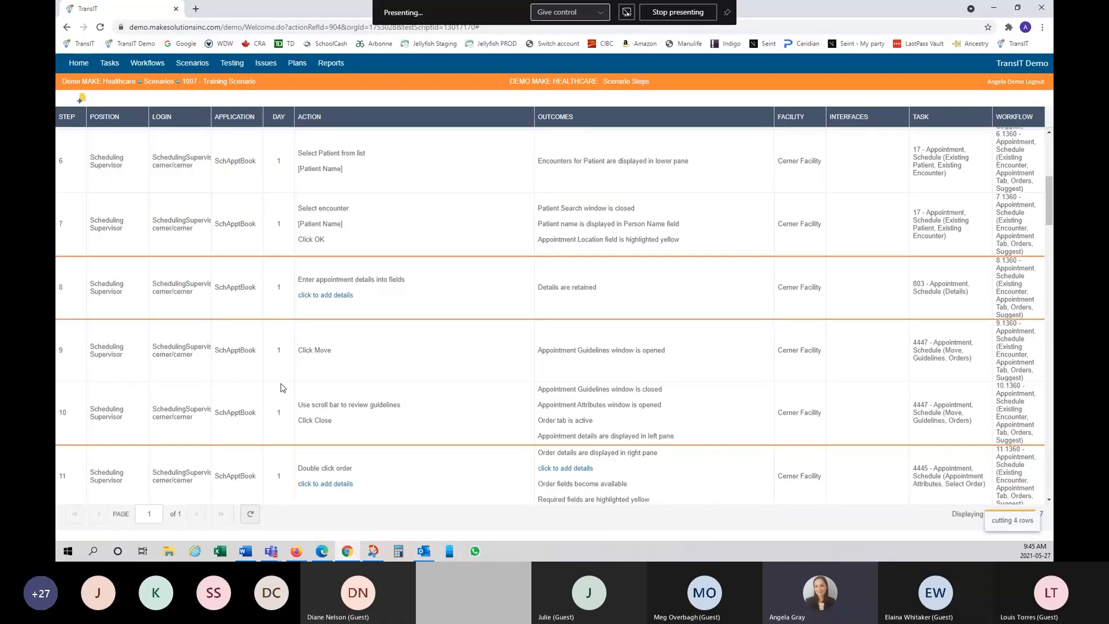
right_click(194, 275)
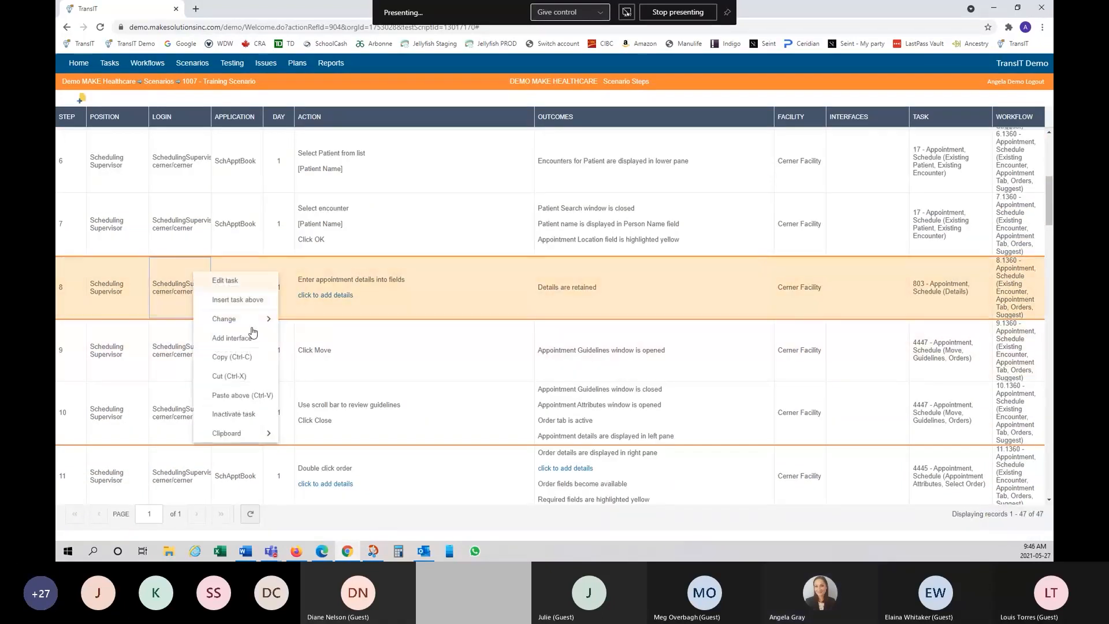
click(260, 402)
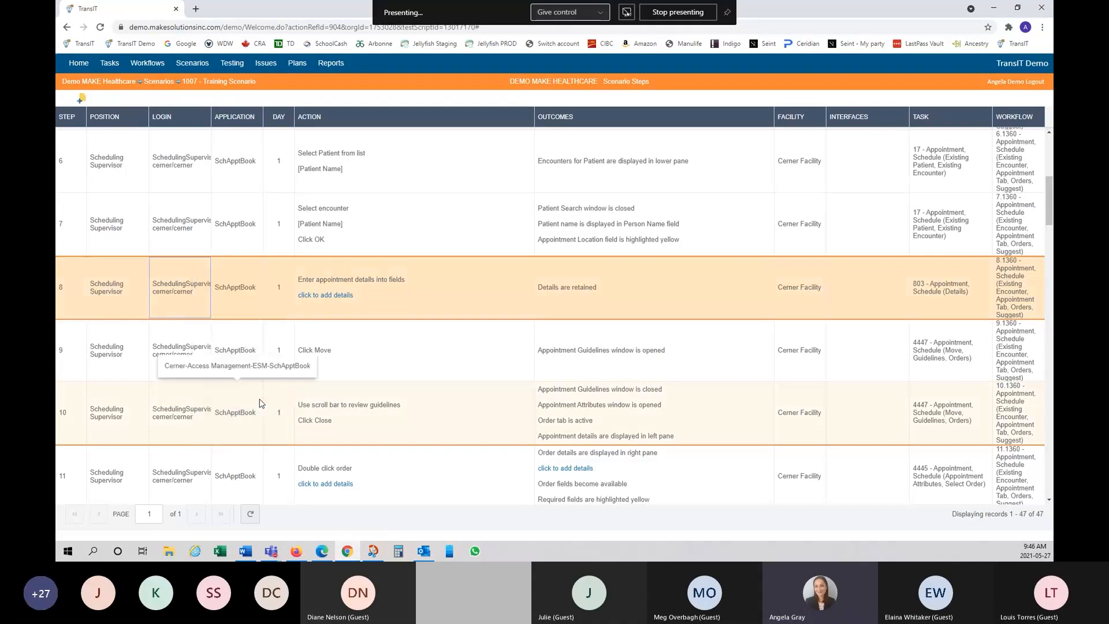
scroll(292, 264, up, 5)
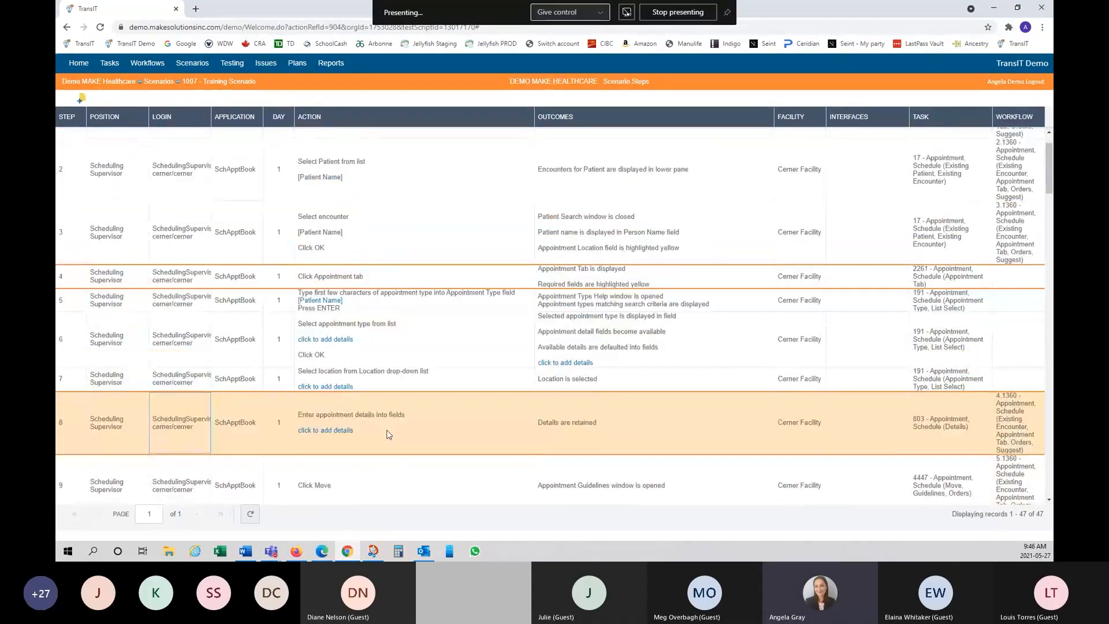
right_click(244, 413)
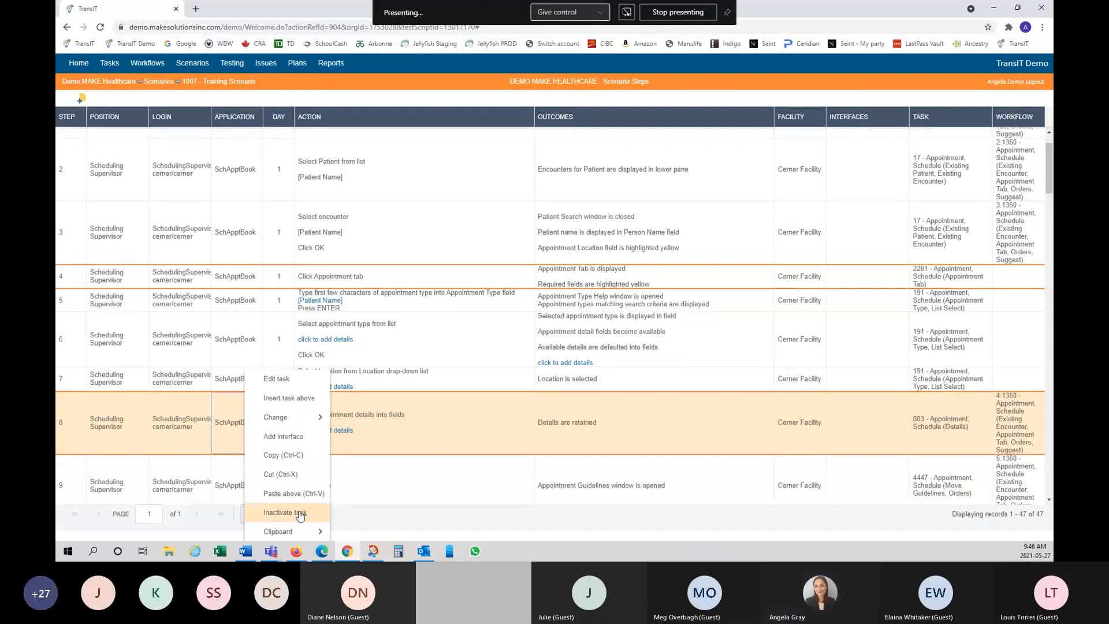
click(465, 411)
scroll(468, 414, down, 5)
scroll(471, 416, down, 2)
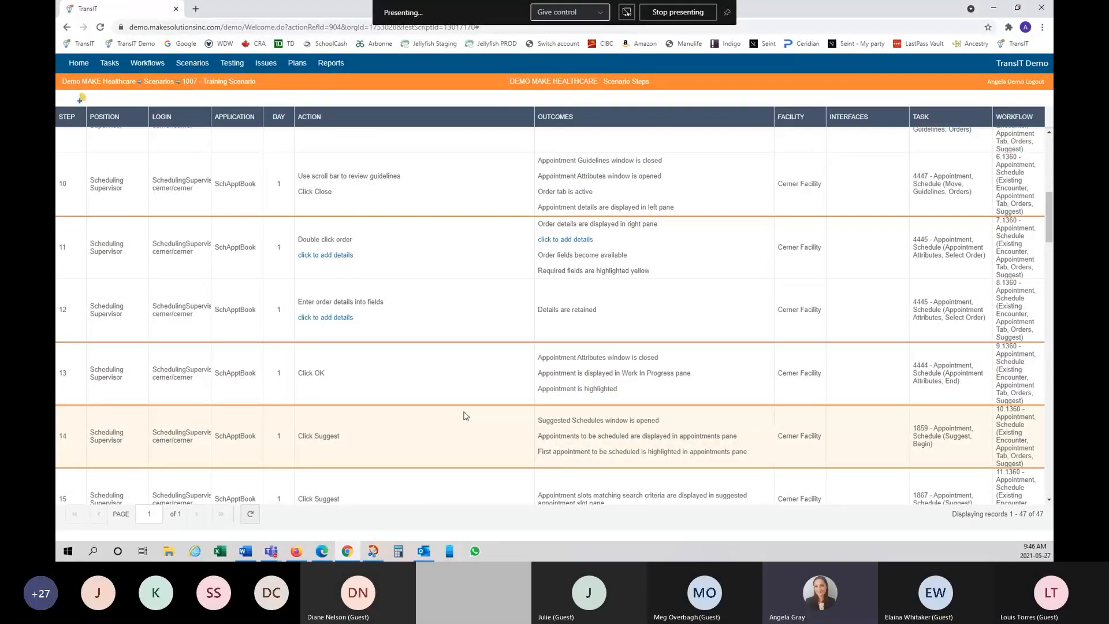
Step: Attach interfaces ADR^A19, ADT^A01 and ADT^A02 to step 21
scroll(462, 415, down, 7)
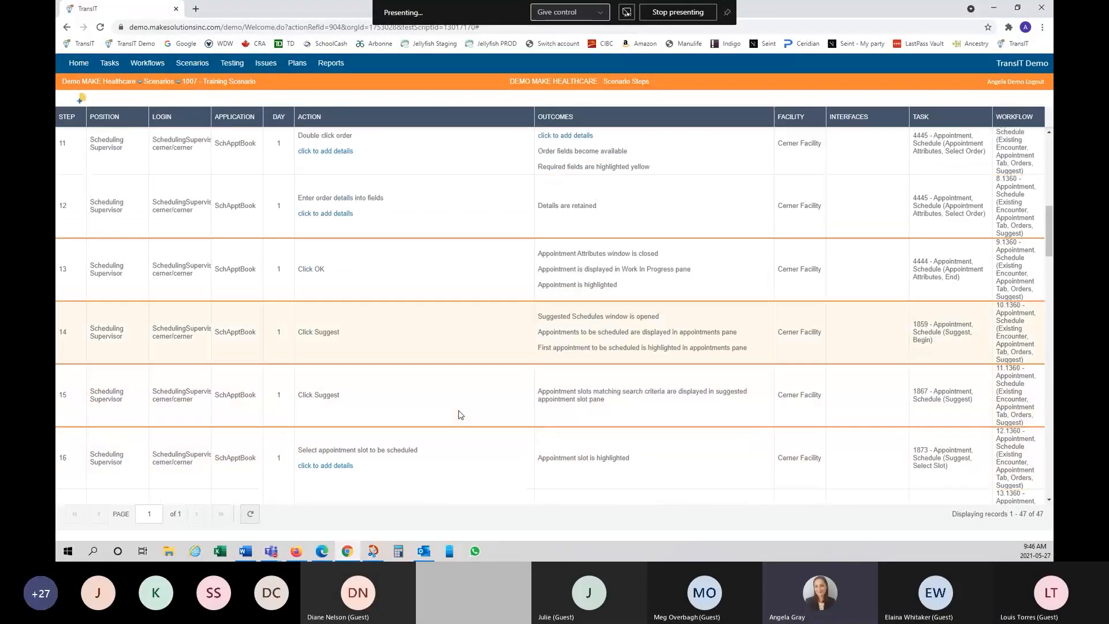
scroll(456, 413, down, 2)
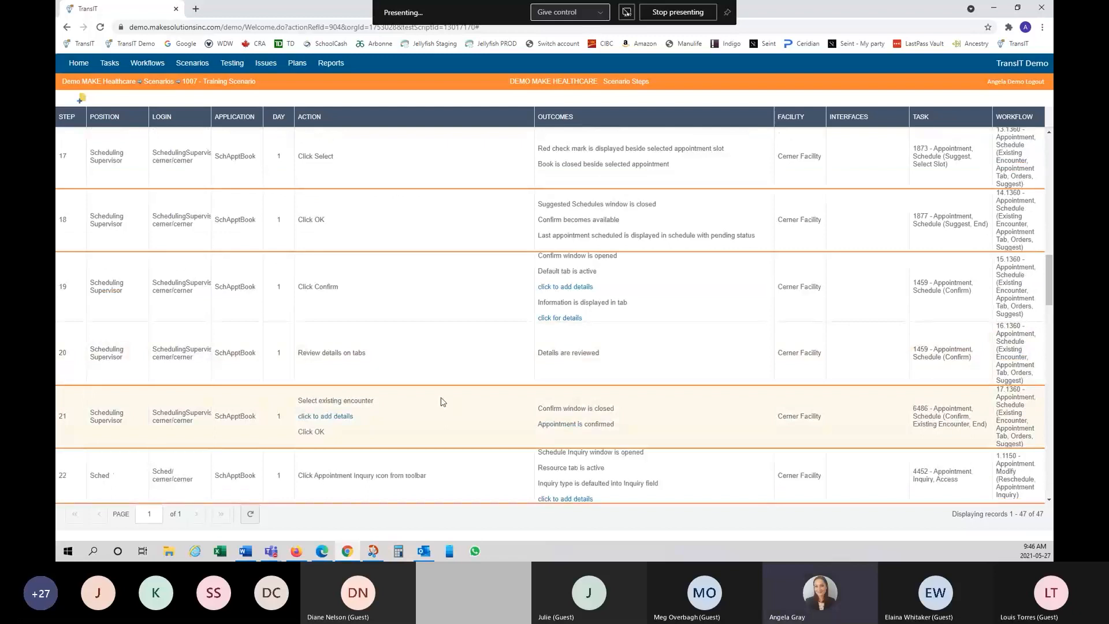
right_click(924, 370)
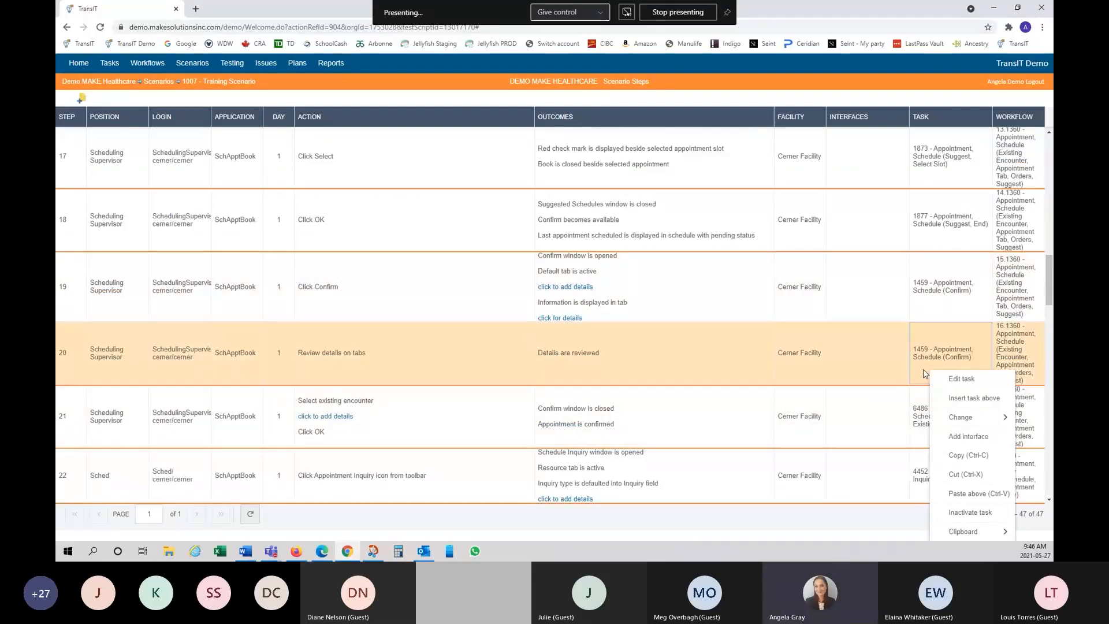
right_click(868, 431)
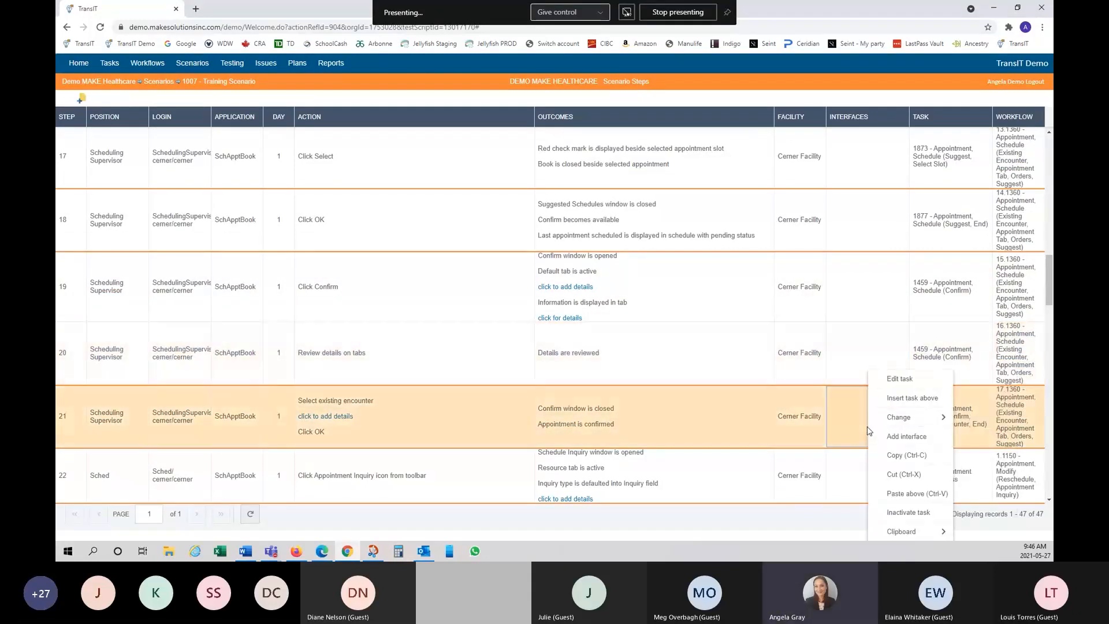
click(908, 435)
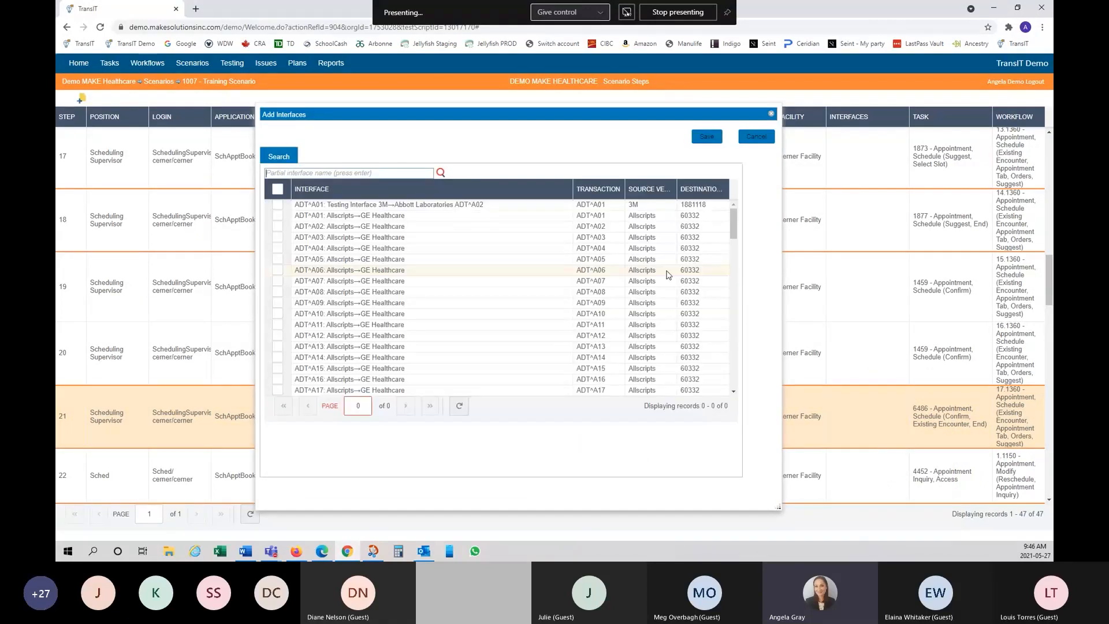
scroll(488, 274, down, 5)
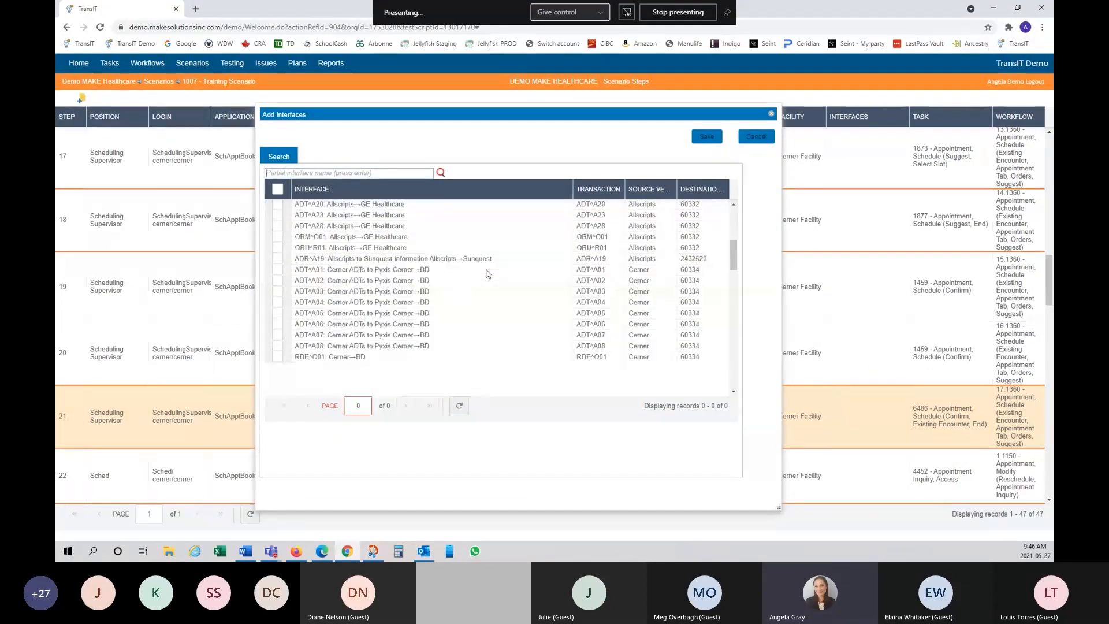
scroll(487, 274, down, 1)
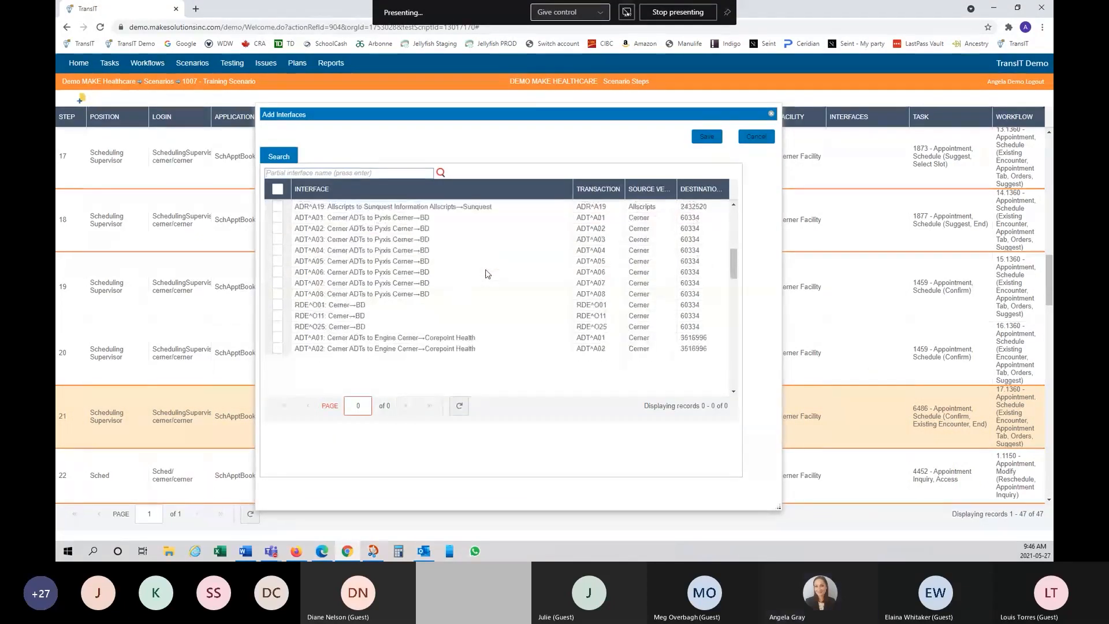
click(277, 207)
click(278, 218)
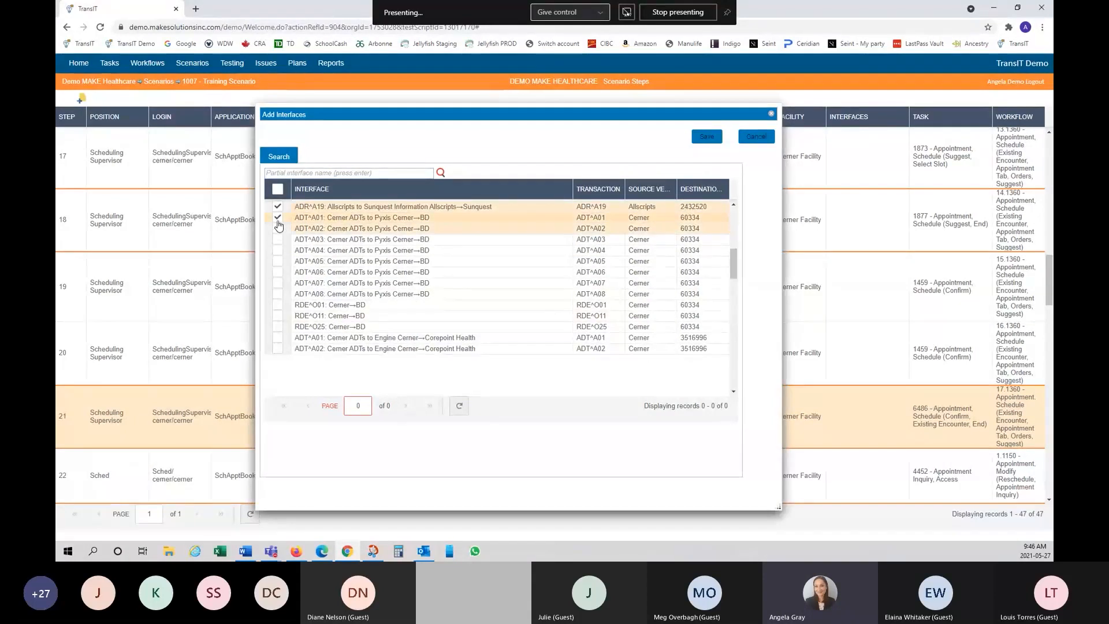
click(278, 228)
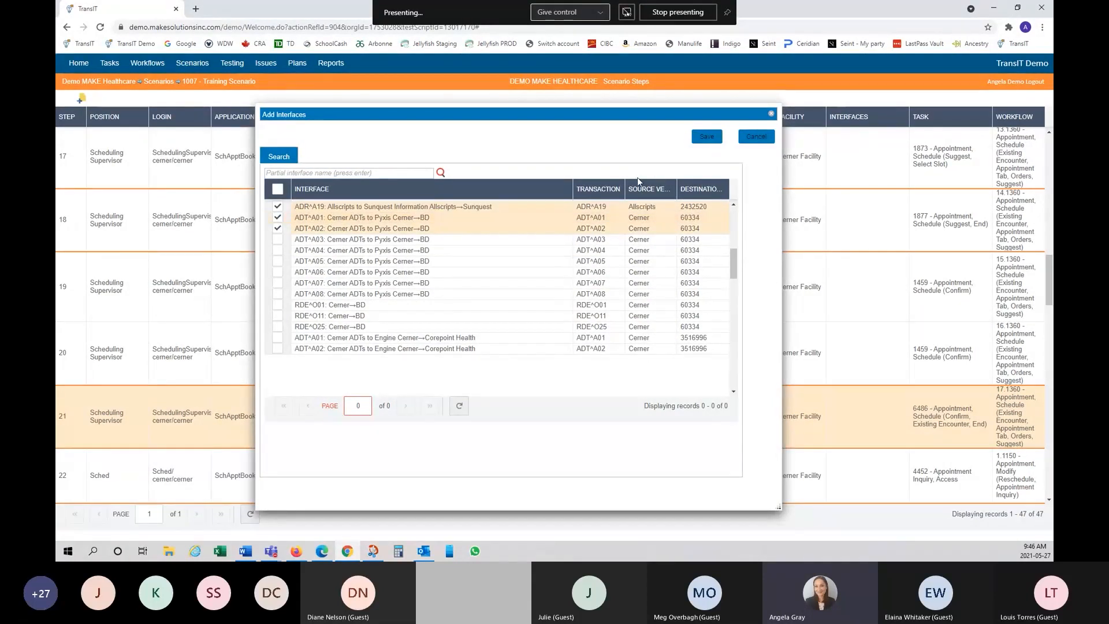
click(702, 144)
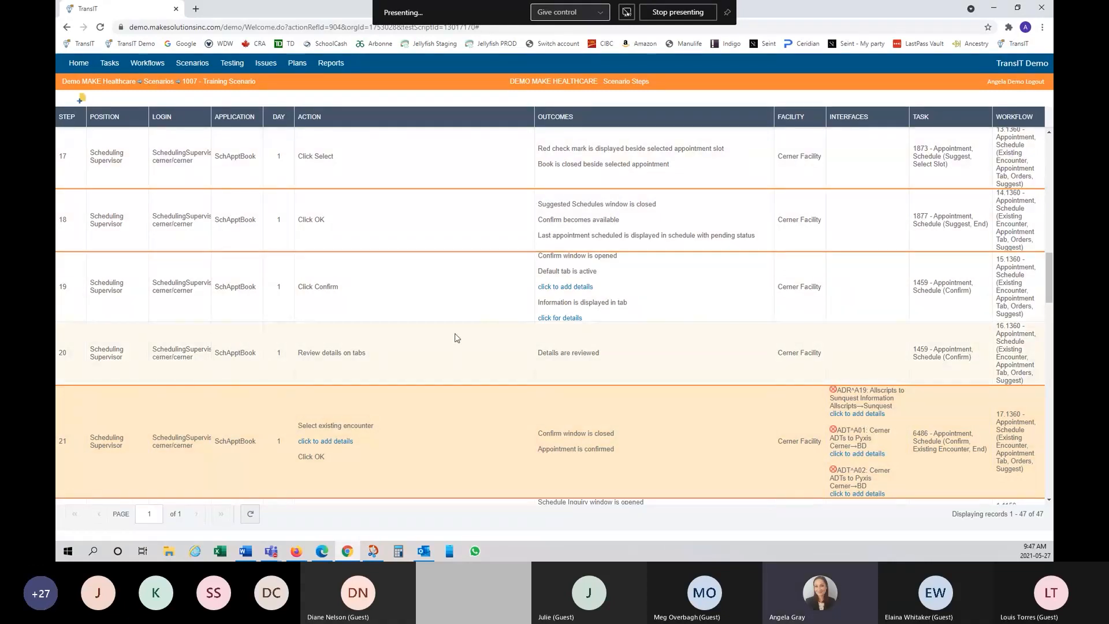
Step: Open and close the scenario header tab via Edit Header, then go to the Scenarios list
right_click(349, 125)
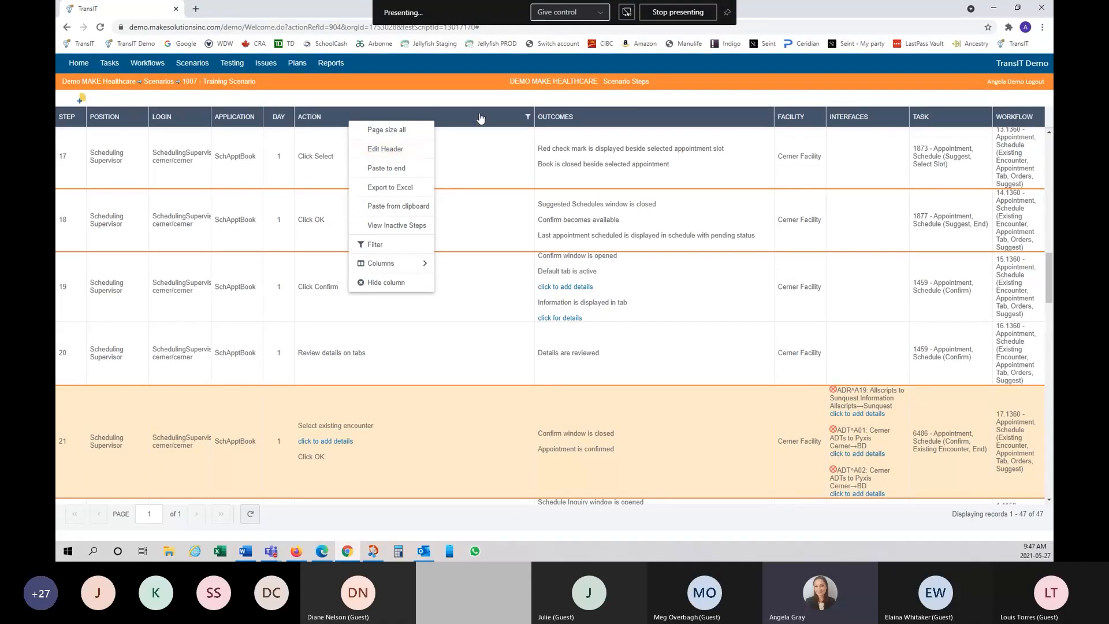
click(379, 149)
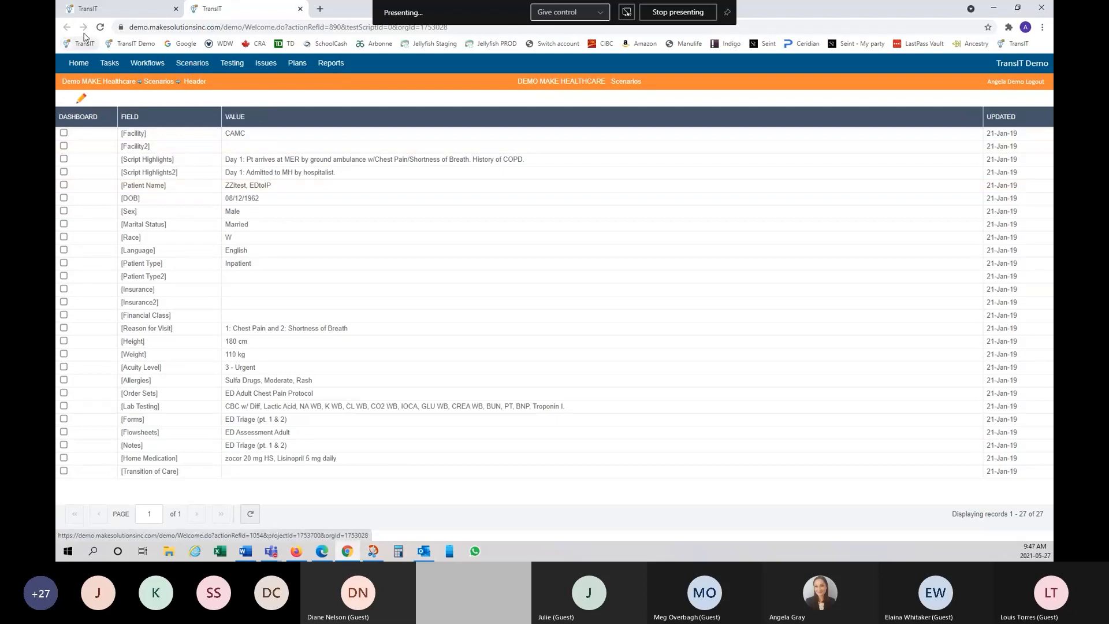
click(301, 9)
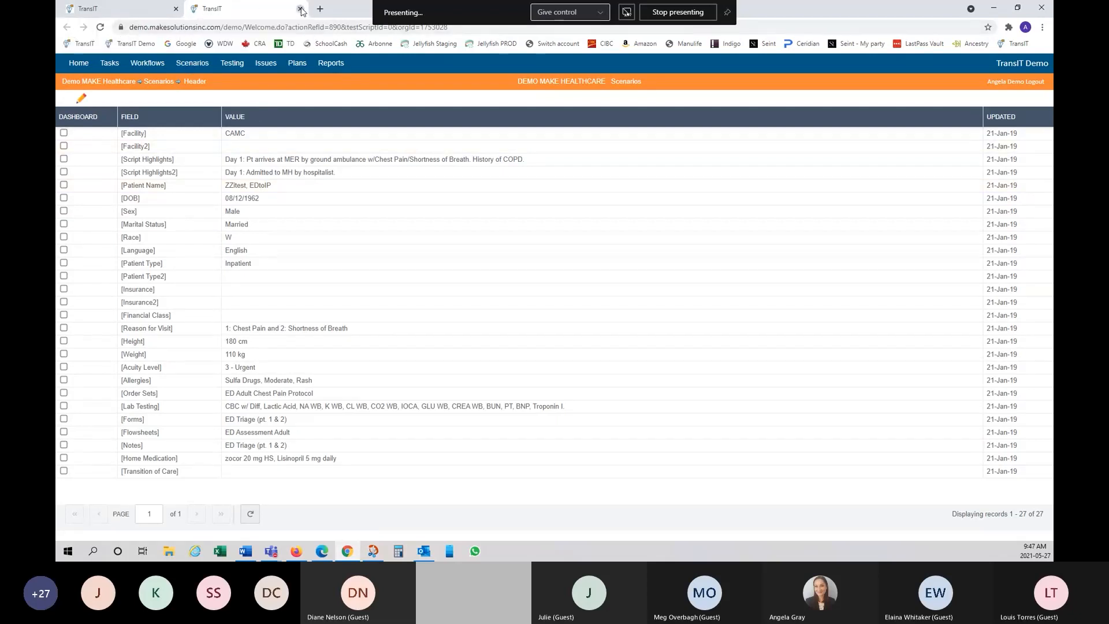
scroll(344, 297, up, 8)
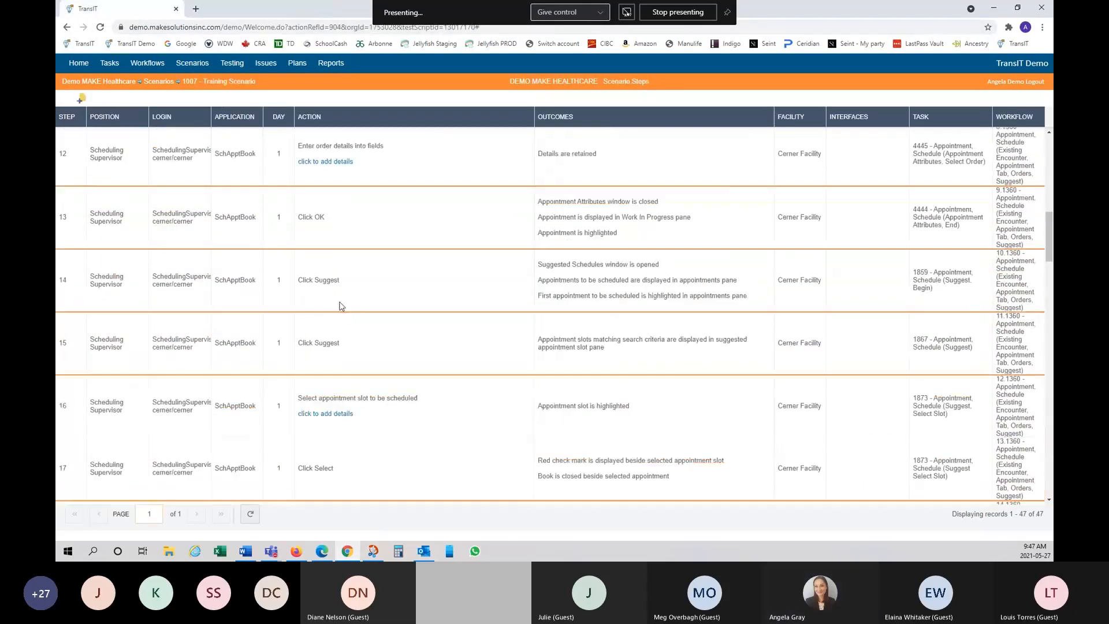
scroll(344, 298, up, 8)
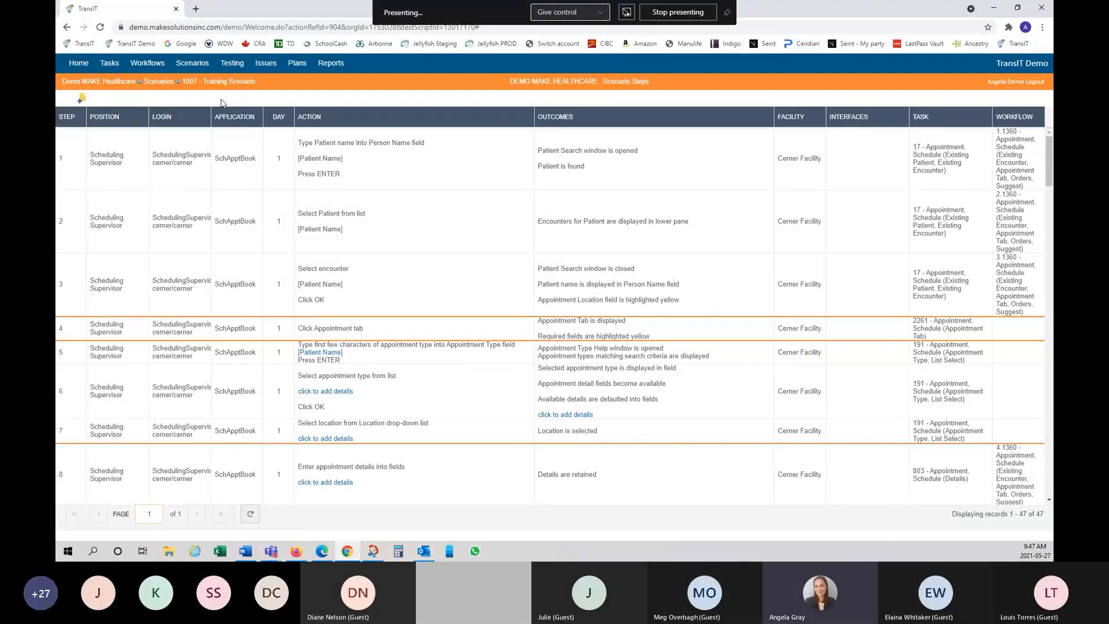
click(163, 85)
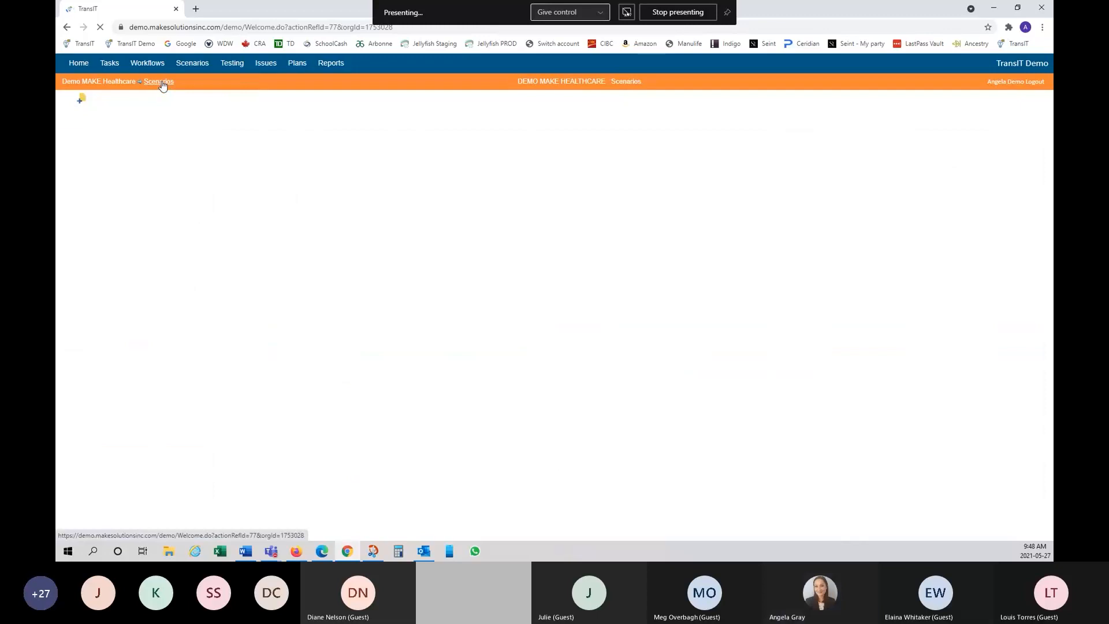
Step: Open Training Scenario's empty header page from the Scenarios list
scroll(295, 413, down, 5)
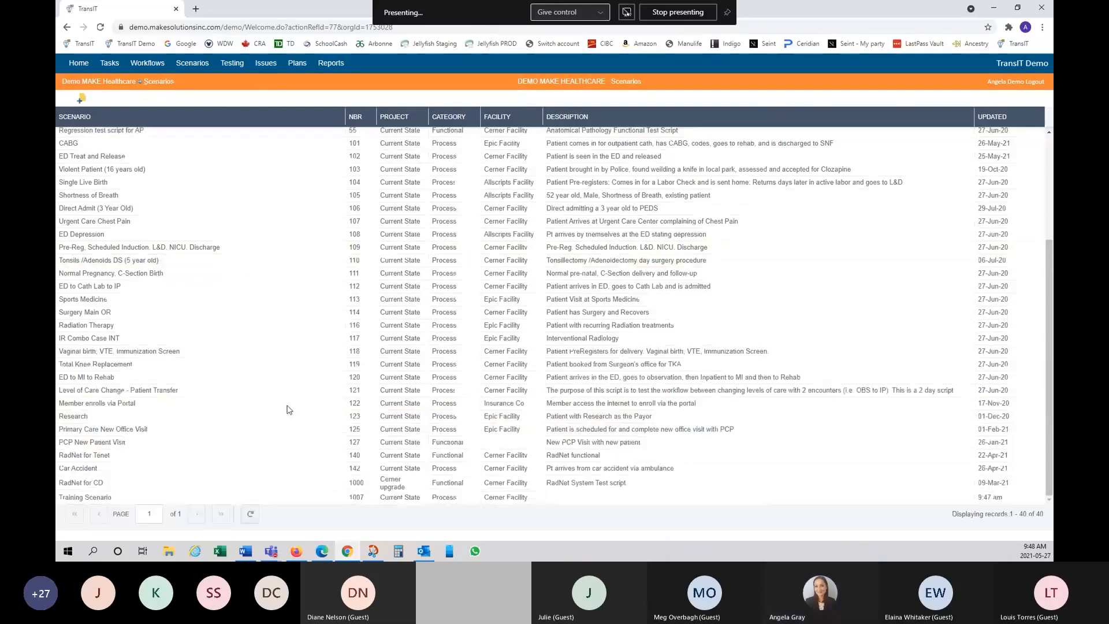
right_click(121, 500)
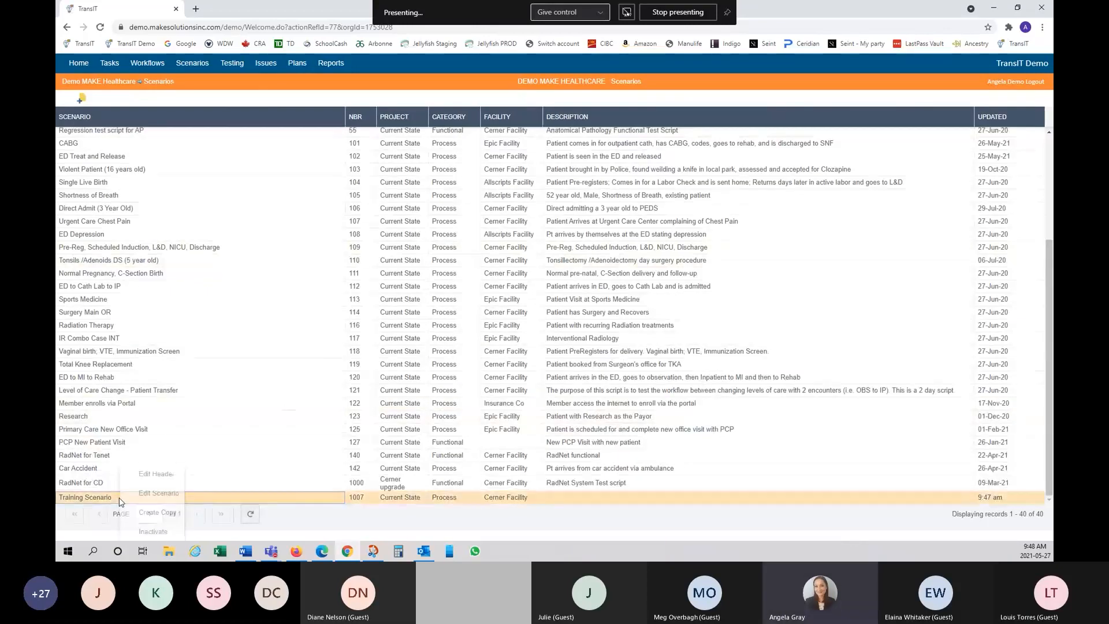
click(159, 476)
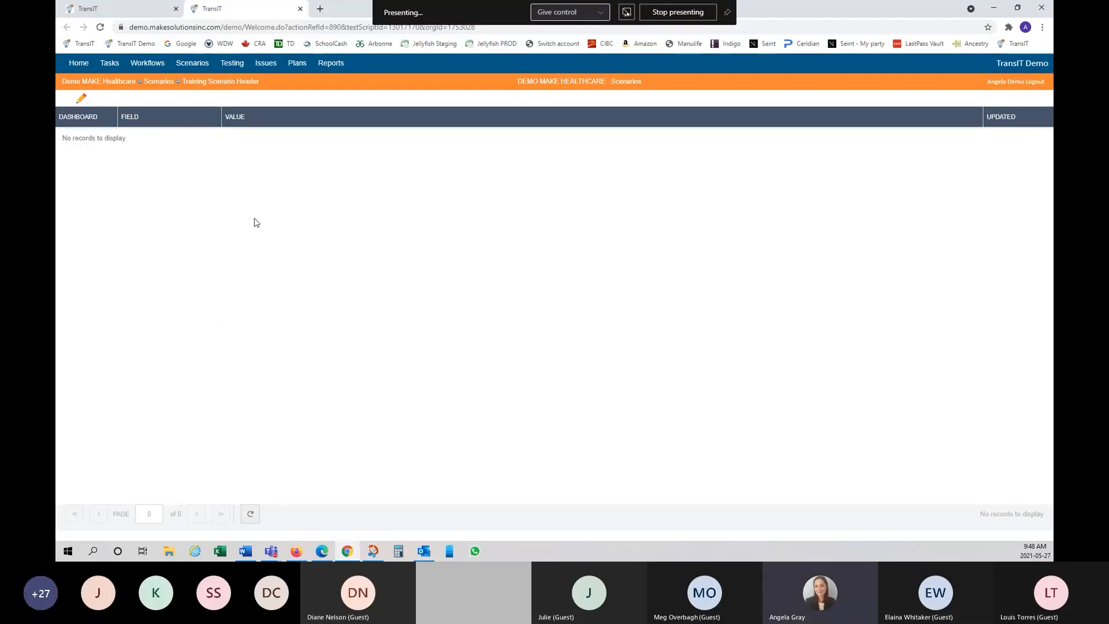
click(81, 102)
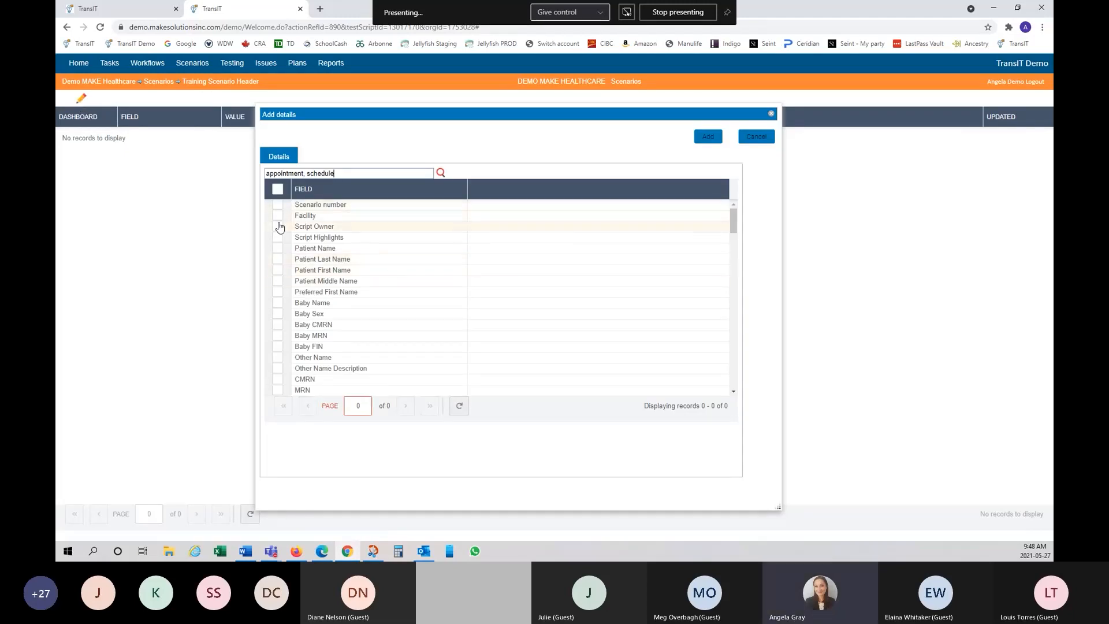
scroll(337, 269, down, 5)
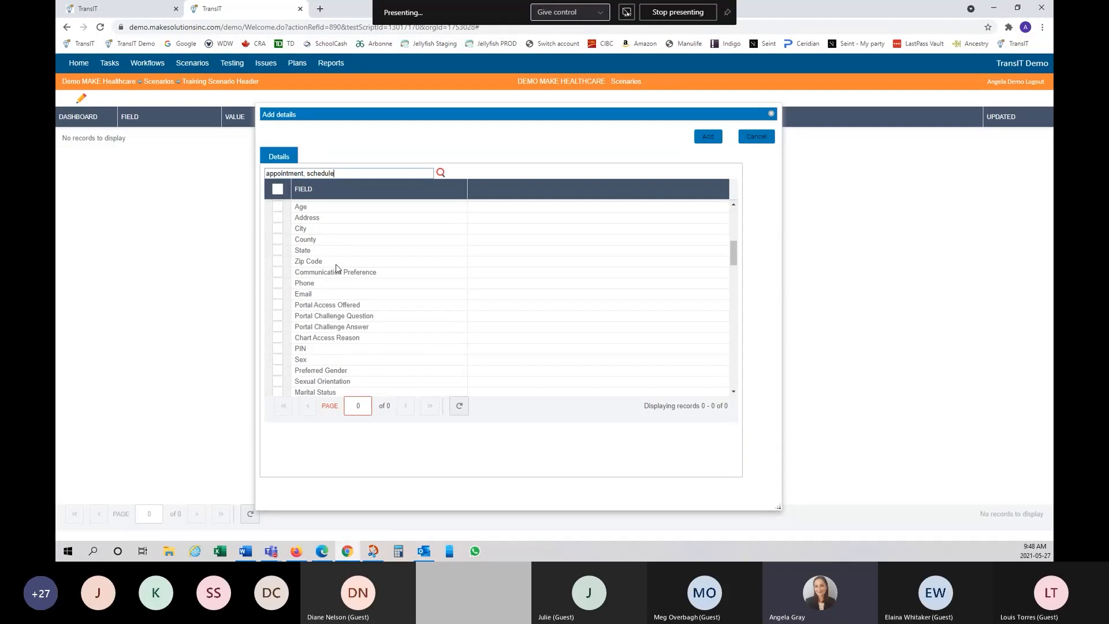
scroll(336, 268, down, 5)
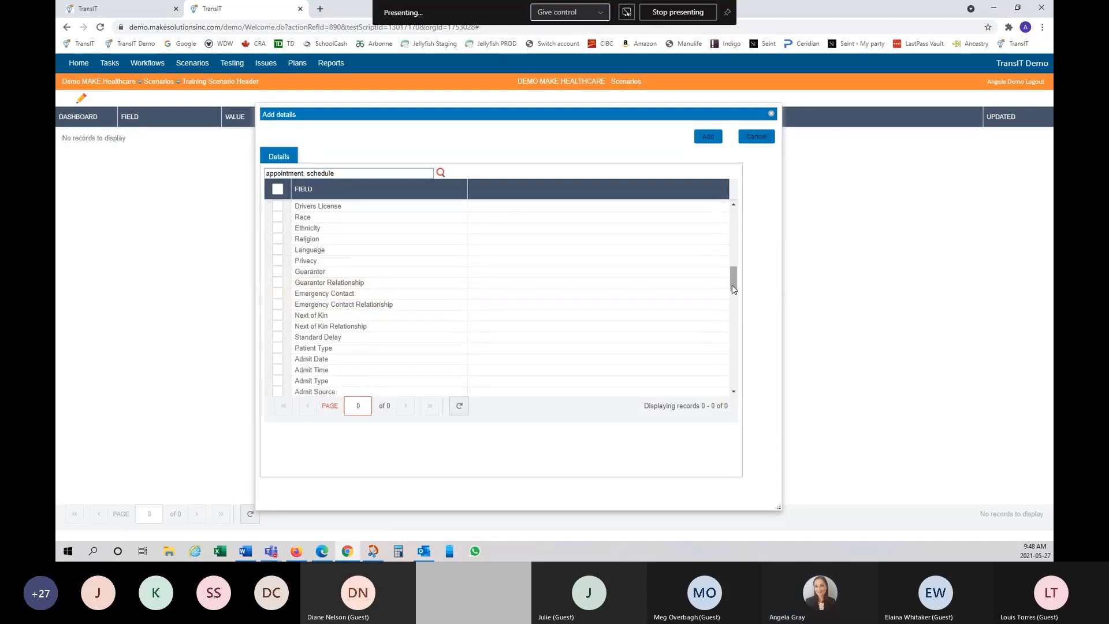
drag(733, 286, 718, 224)
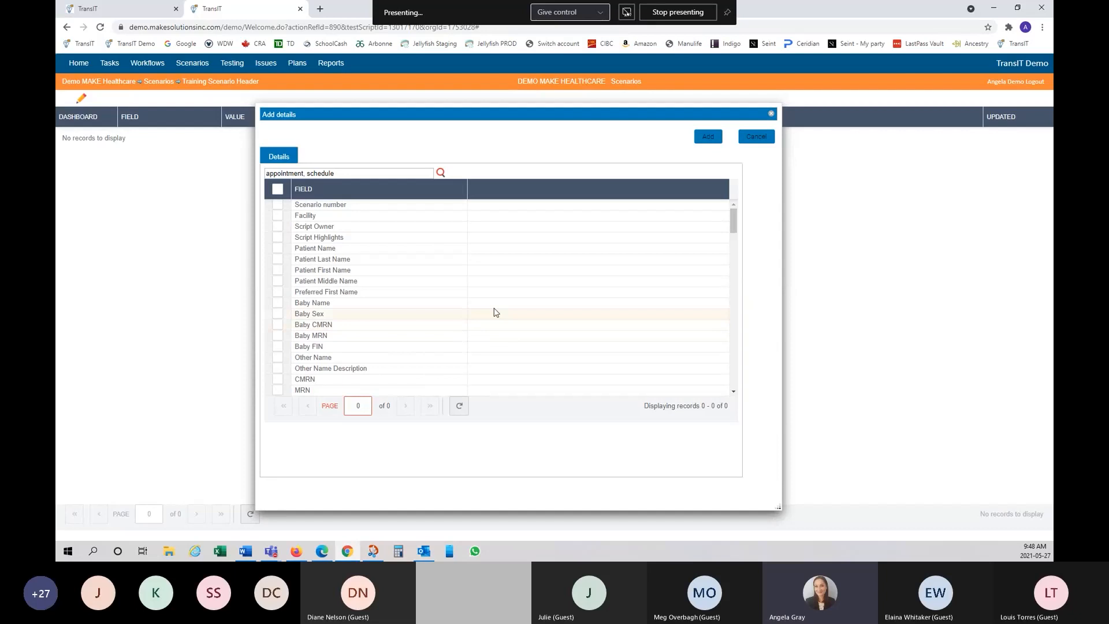
click(277, 248)
drag(369, 173, 249, 172)
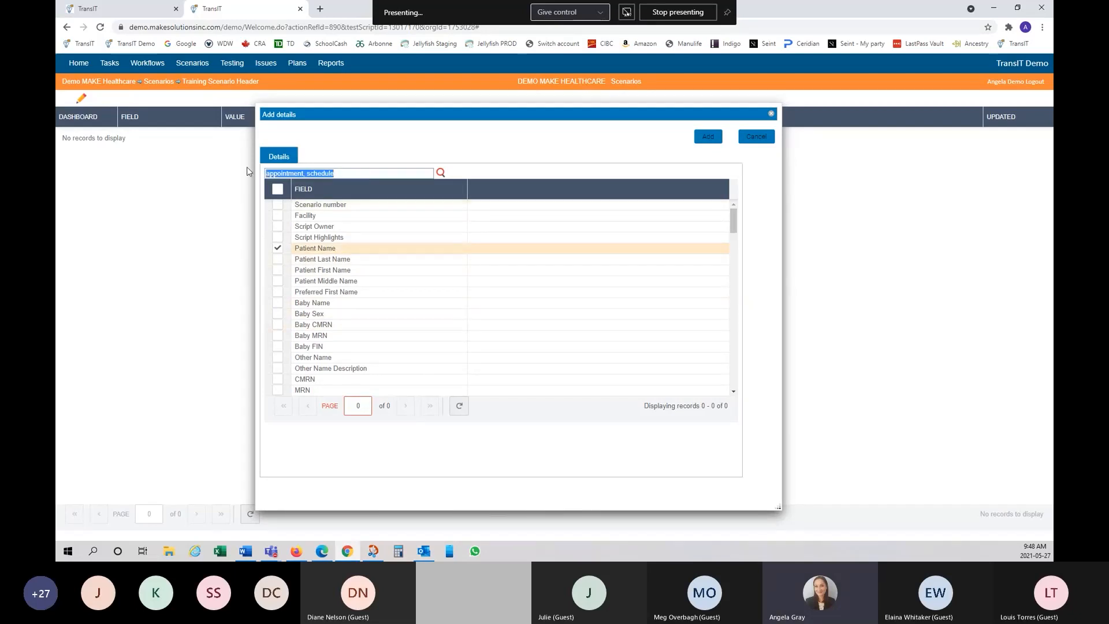
text(patient)
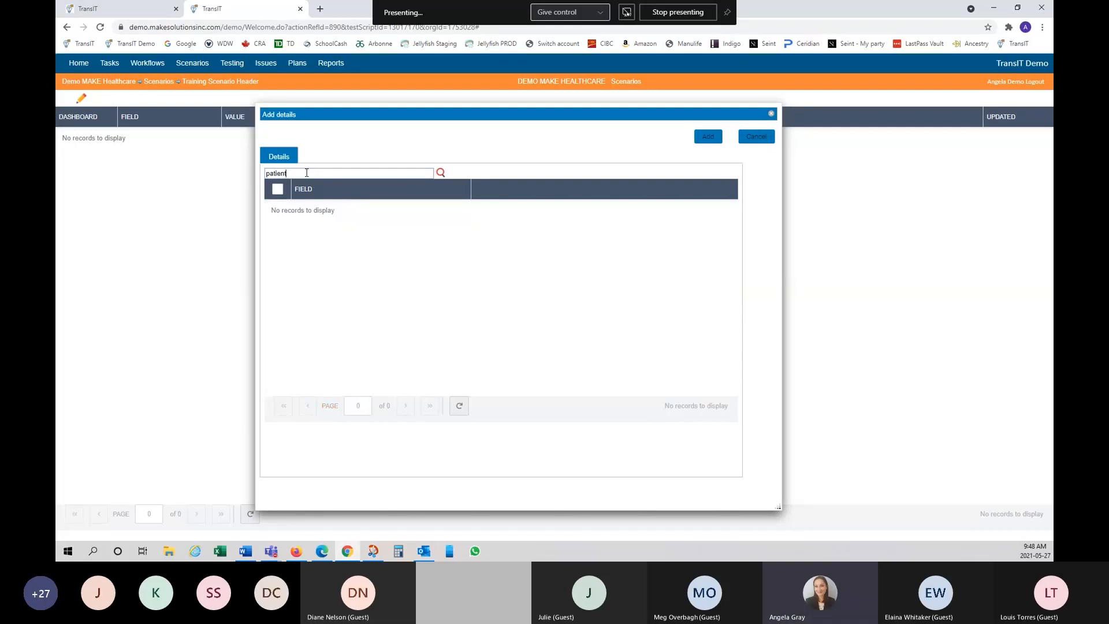
drag(315, 174, 257, 169)
key(BackSpace)
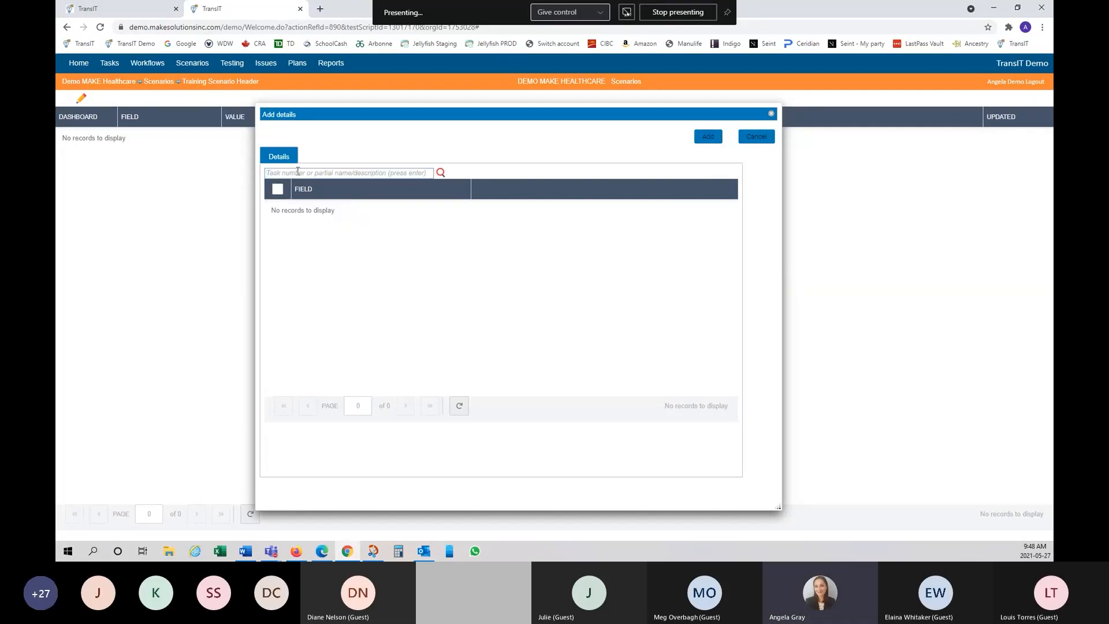
click(459, 189)
click(483, 169)
click(323, 174)
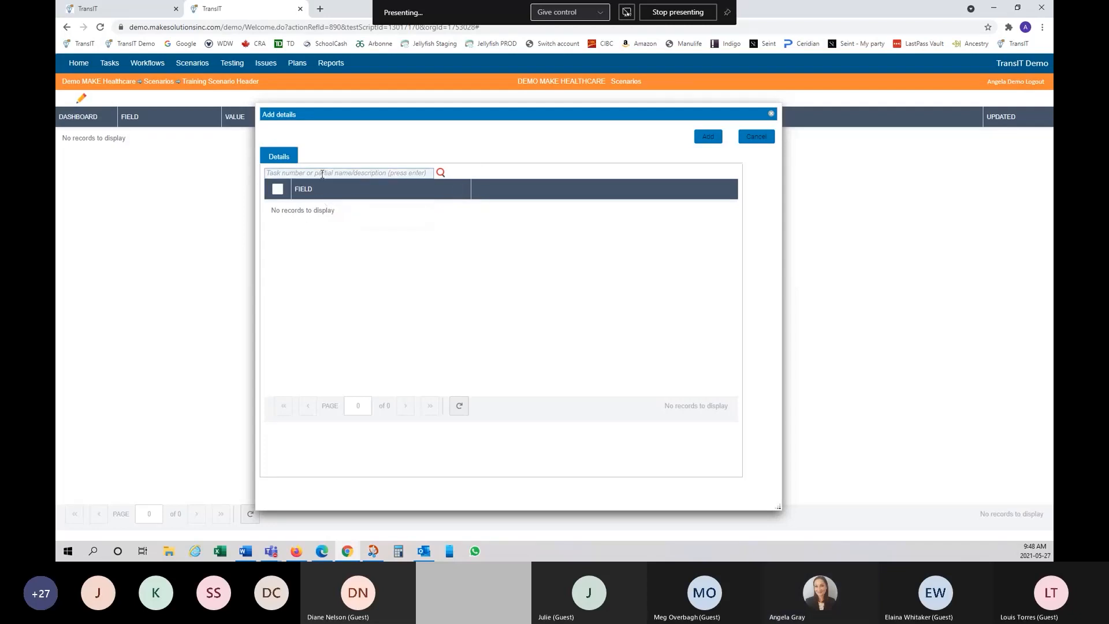
text(pat)
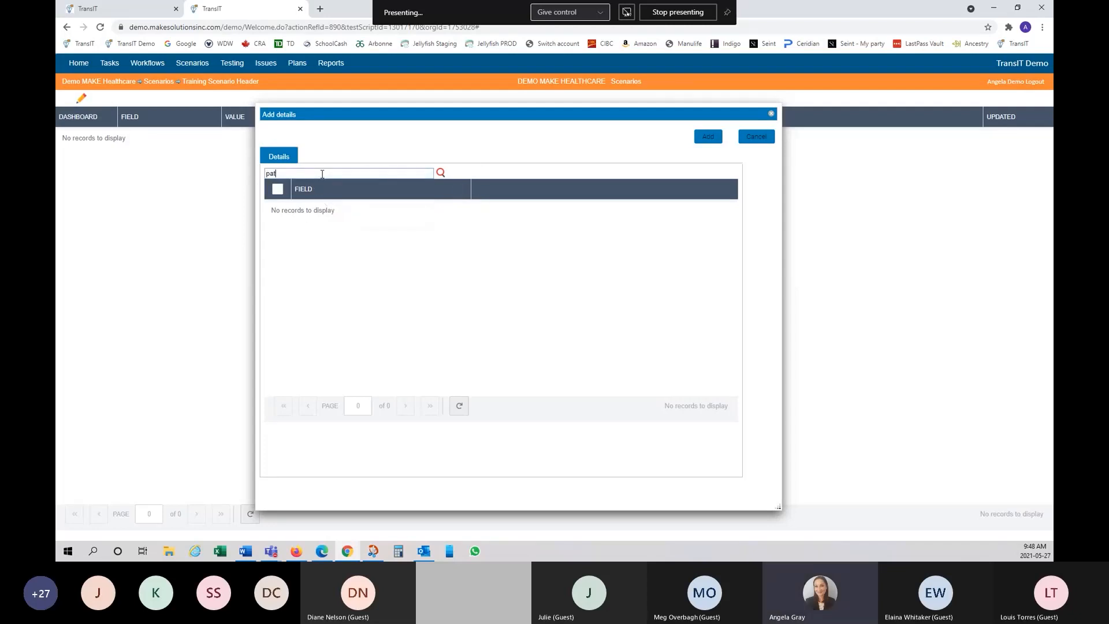
click(757, 137)
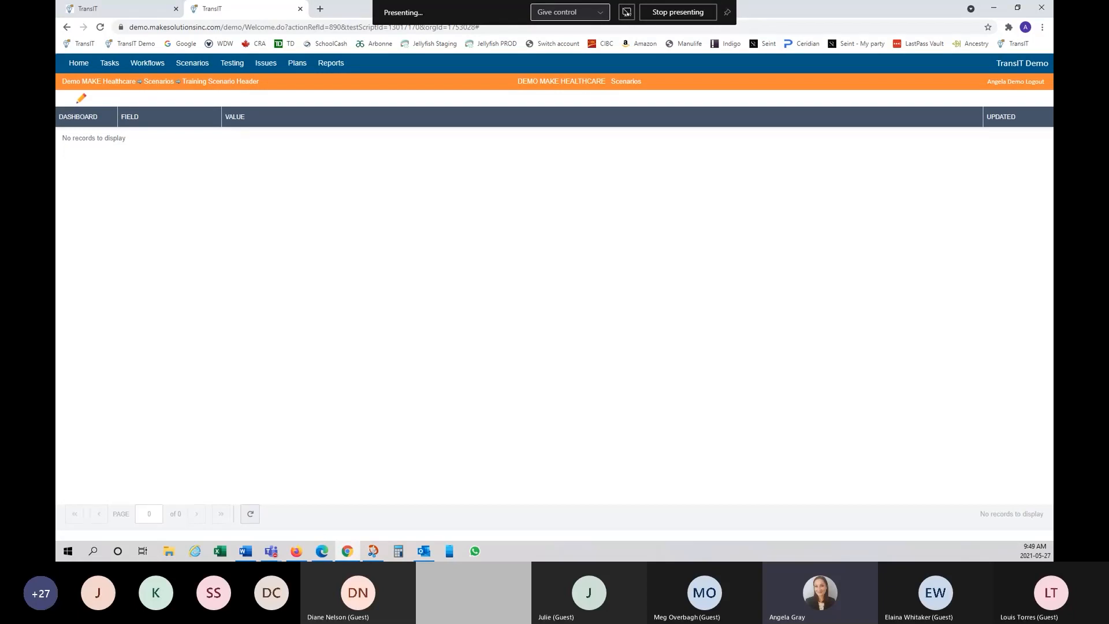
Step: Add the Patient Name, Last, First, Middle Name and Preferred First Name fields to the header
click(81, 99)
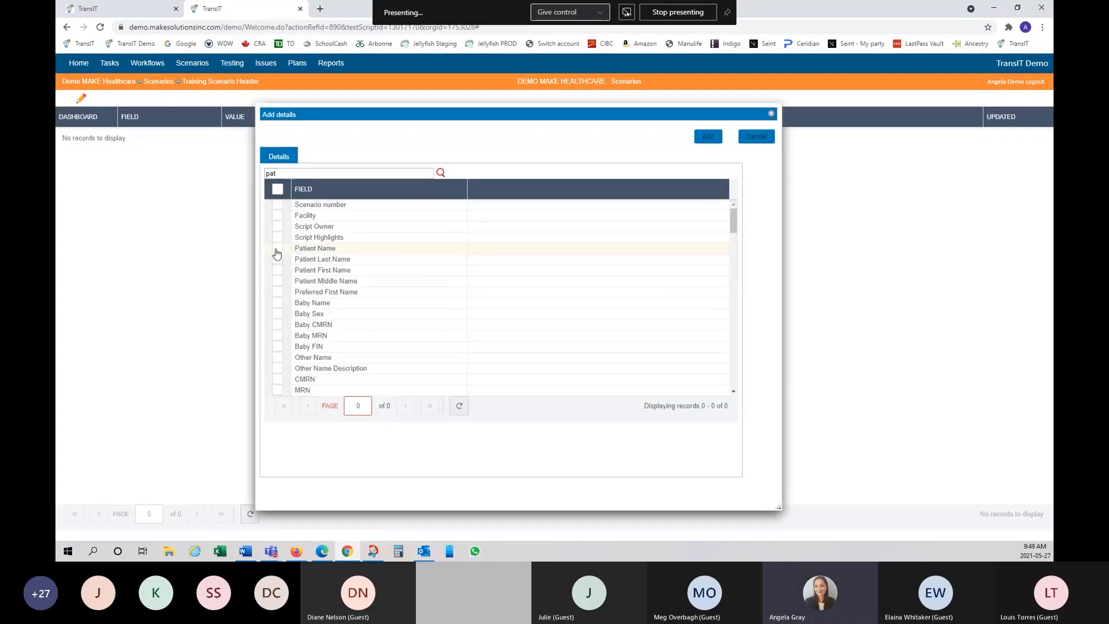
click(277, 248)
click(278, 259)
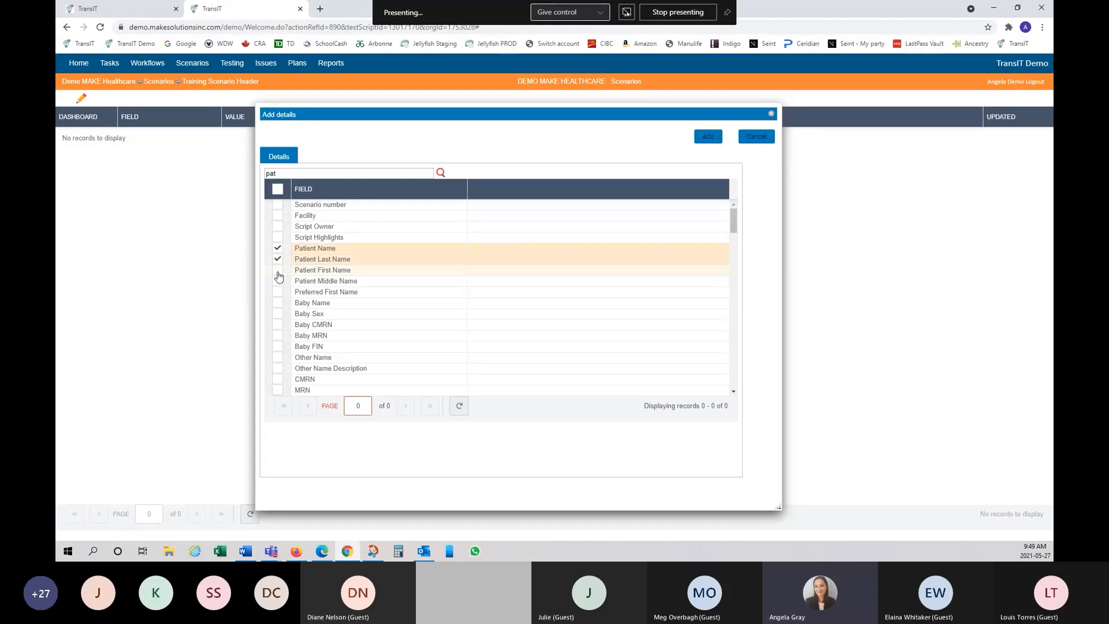
click(277, 270)
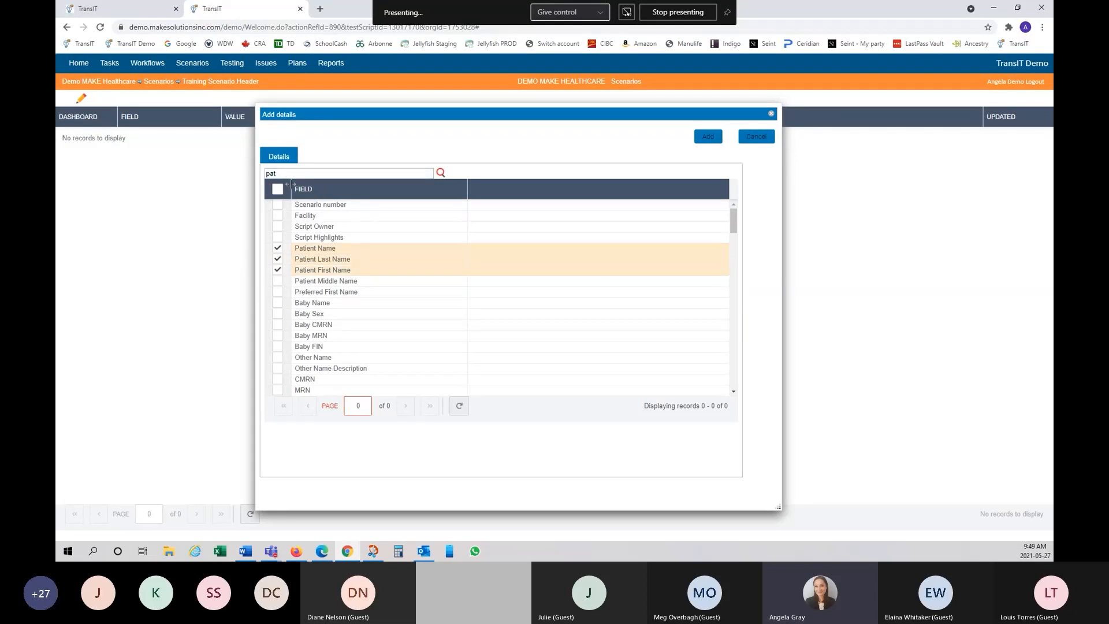
click(277, 281)
click(278, 293)
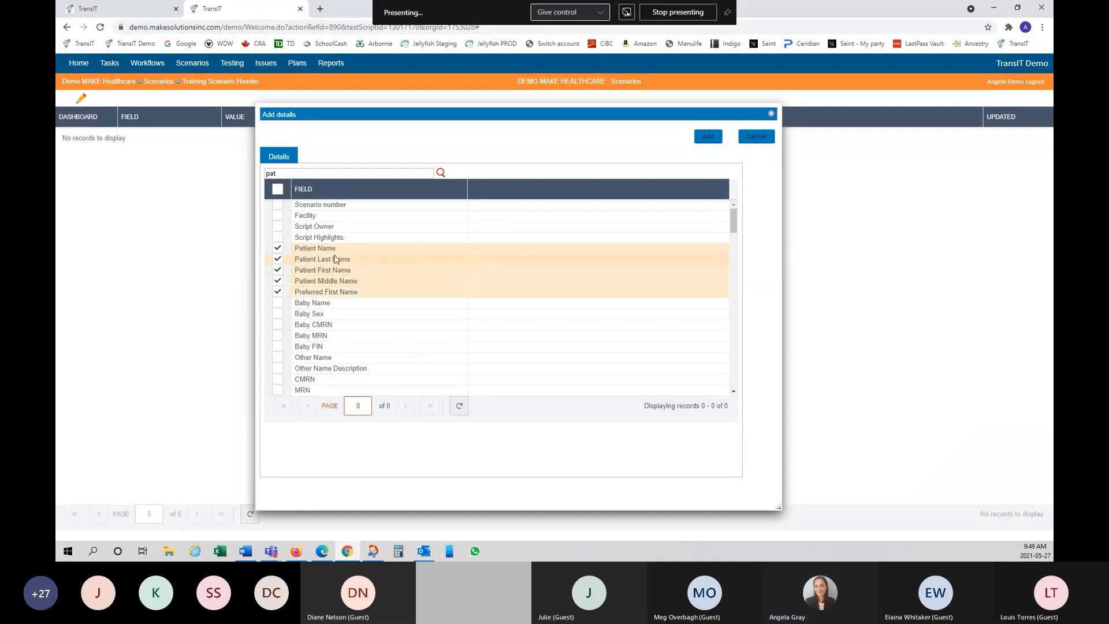
scroll(328, 328, down, 5)
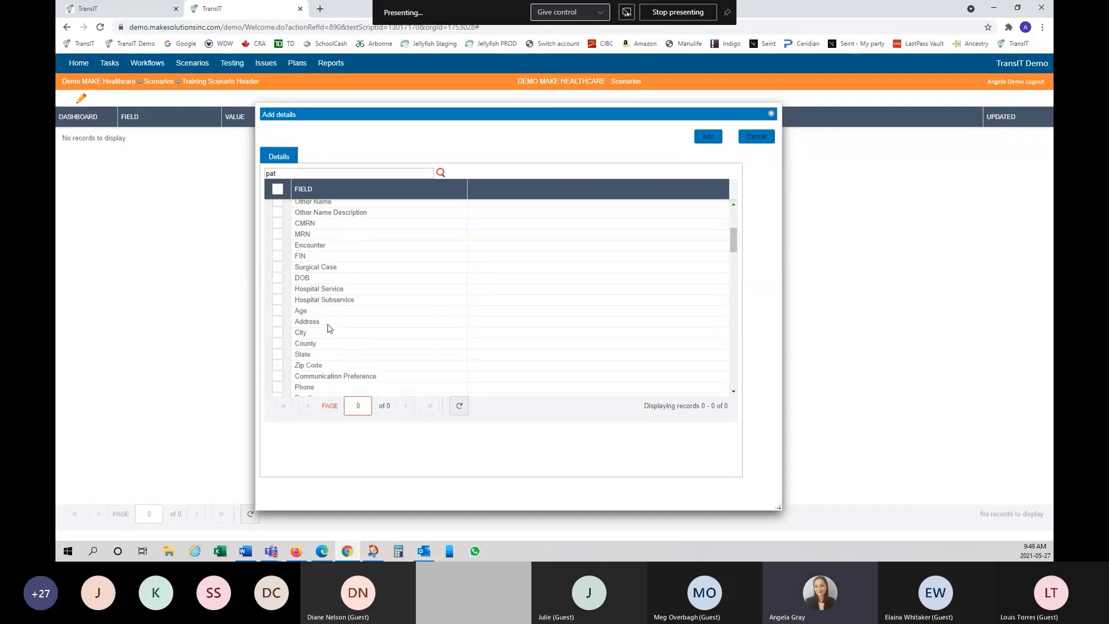
scroll(329, 328, up, 5)
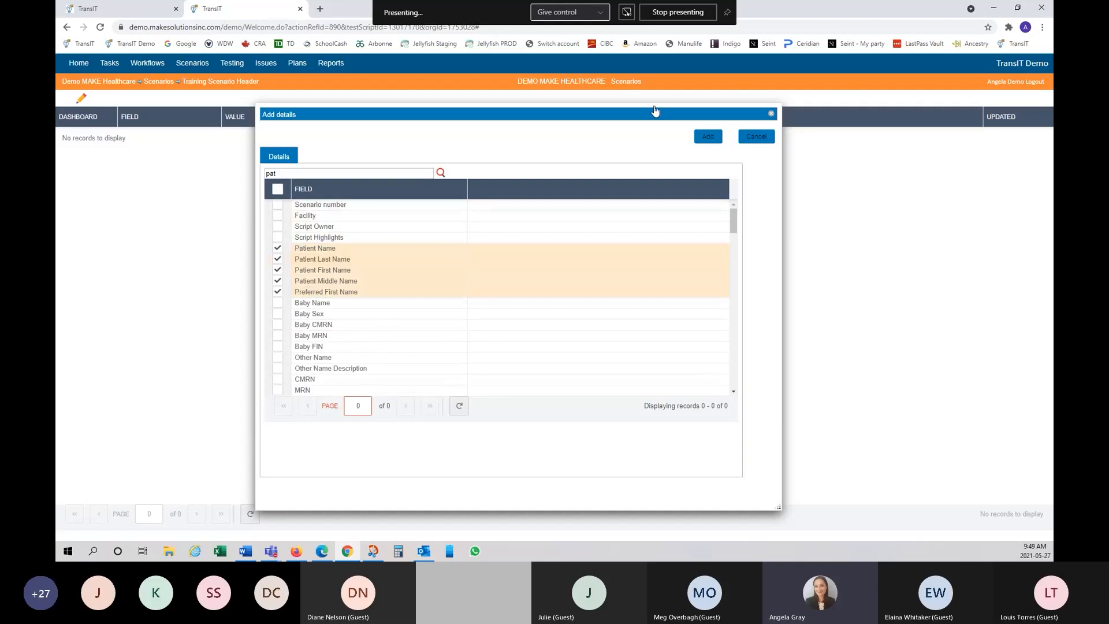
click(707, 137)
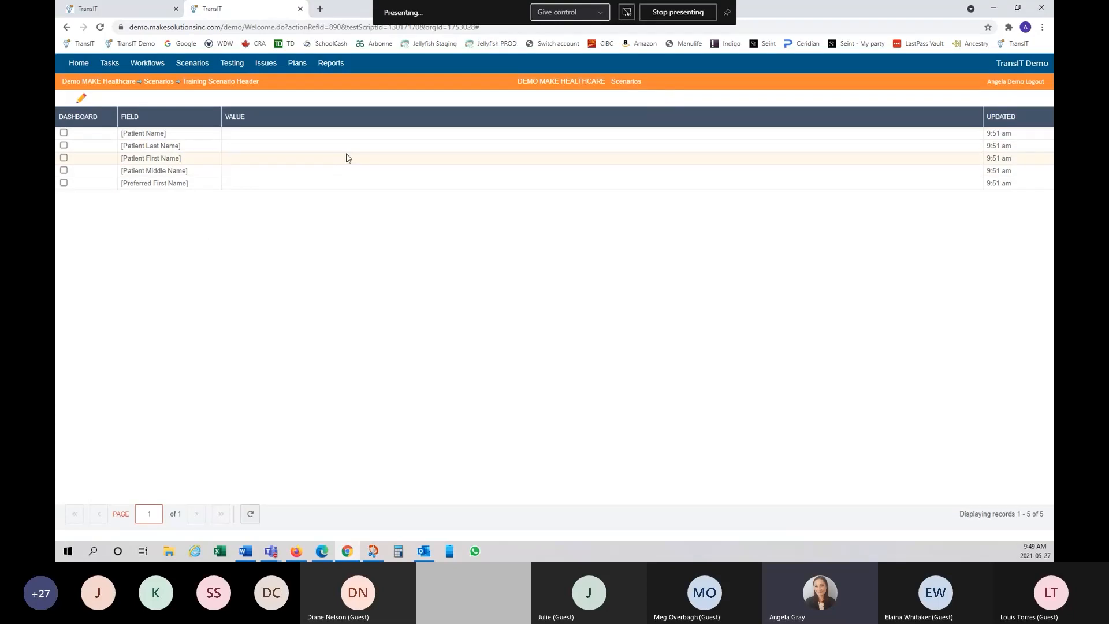
Step: Enter the test patient's name as the Patient Name row's value through Edit Detail and save
click(250, 139)
right_click(250, 139)
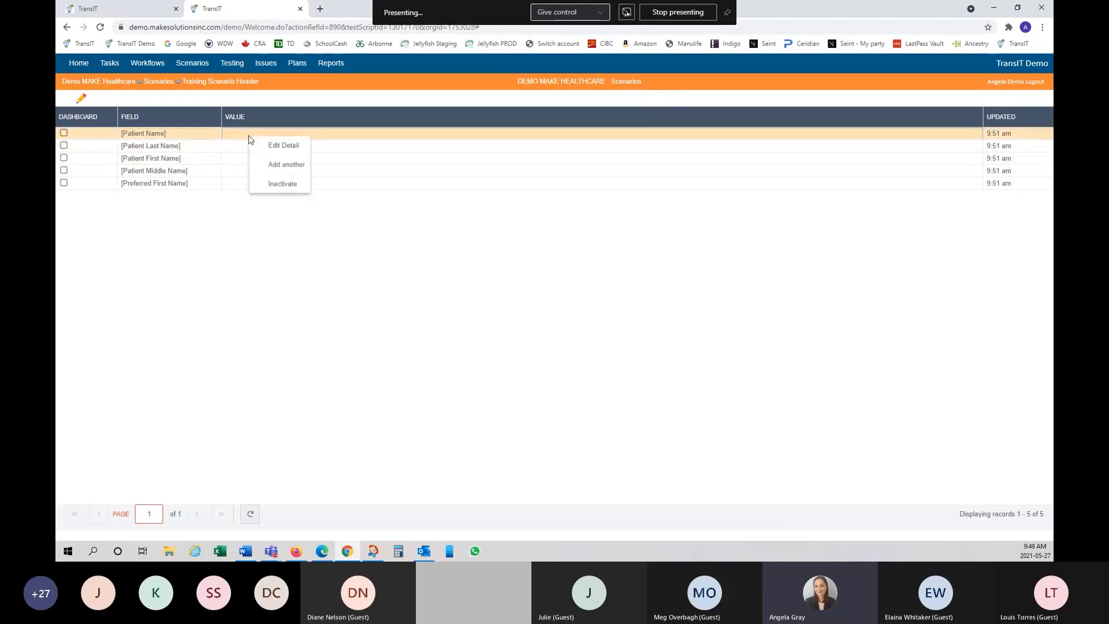
click(282, 146)
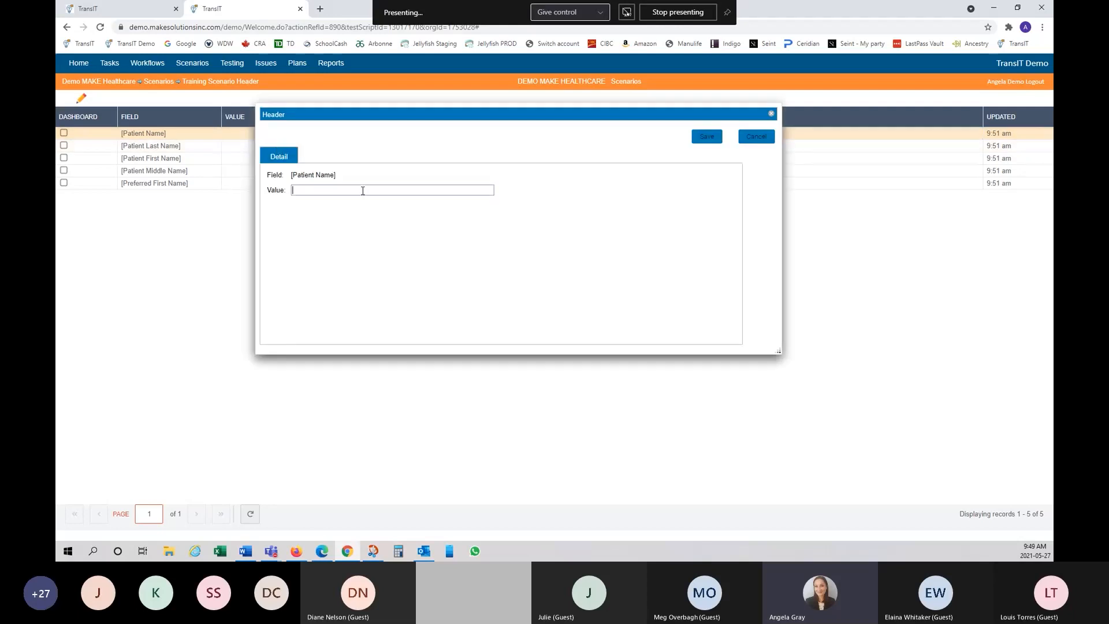
text(Pa)
key(BackSpace)
key(BackSpace)
text(Te)
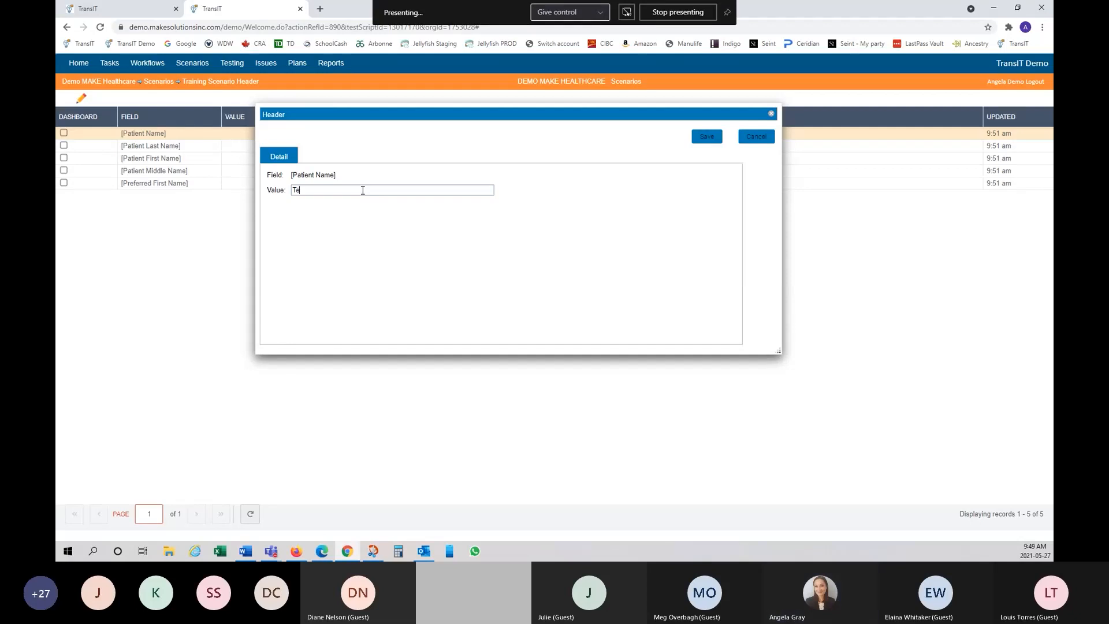
text(ster, Patient)
click(699, 142)
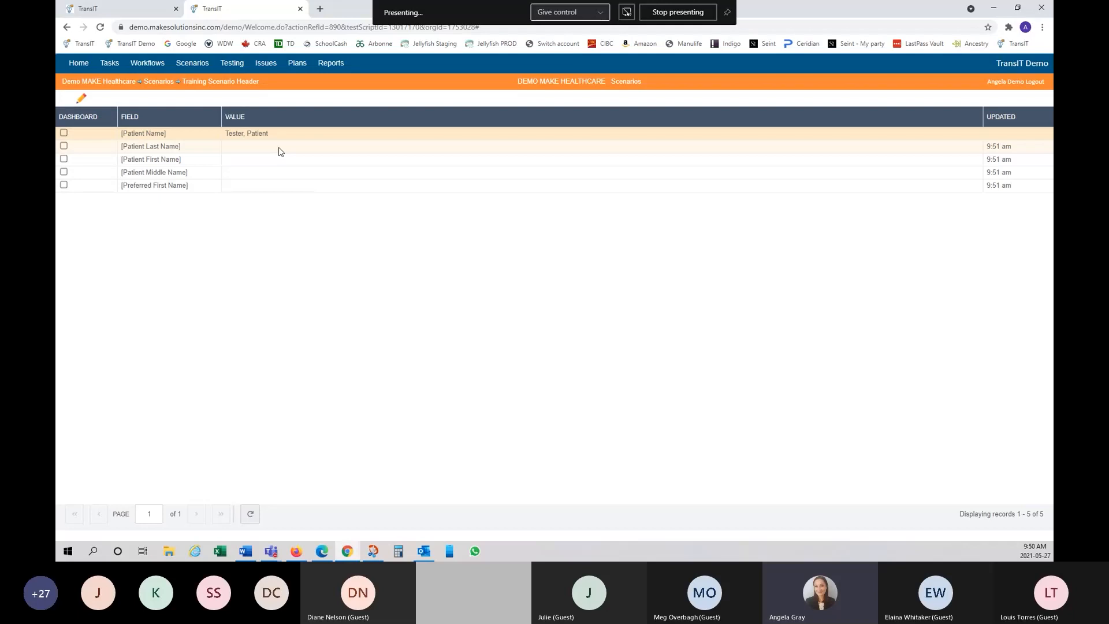
Step: Show Patient Name on the dashboard and close the header tab to return to Scenarios
click(63, 134)
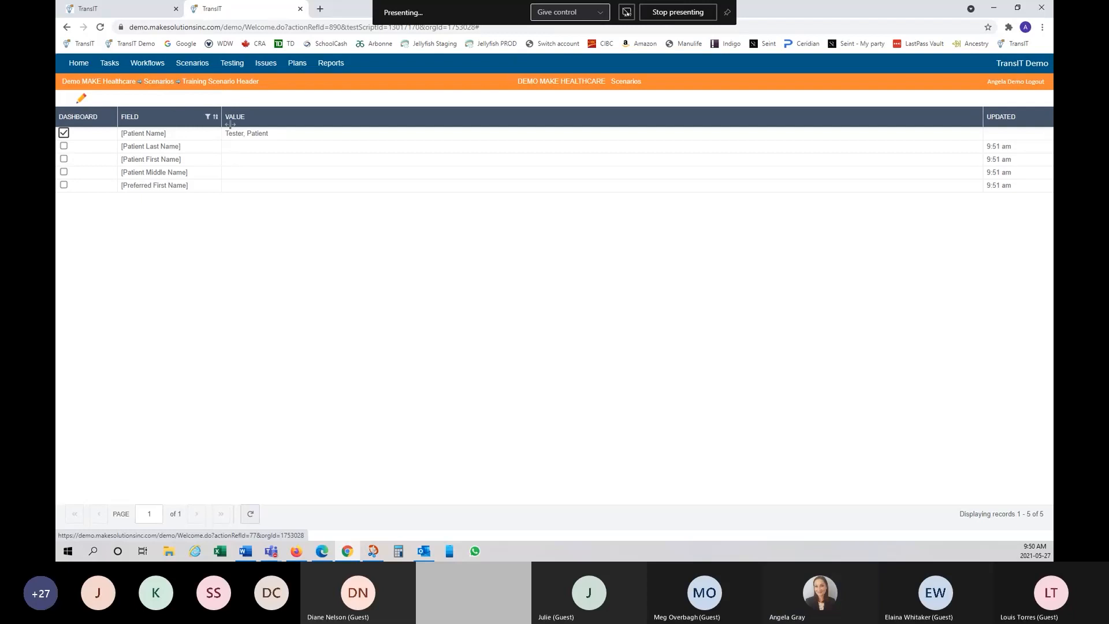
right_click(262, 117)
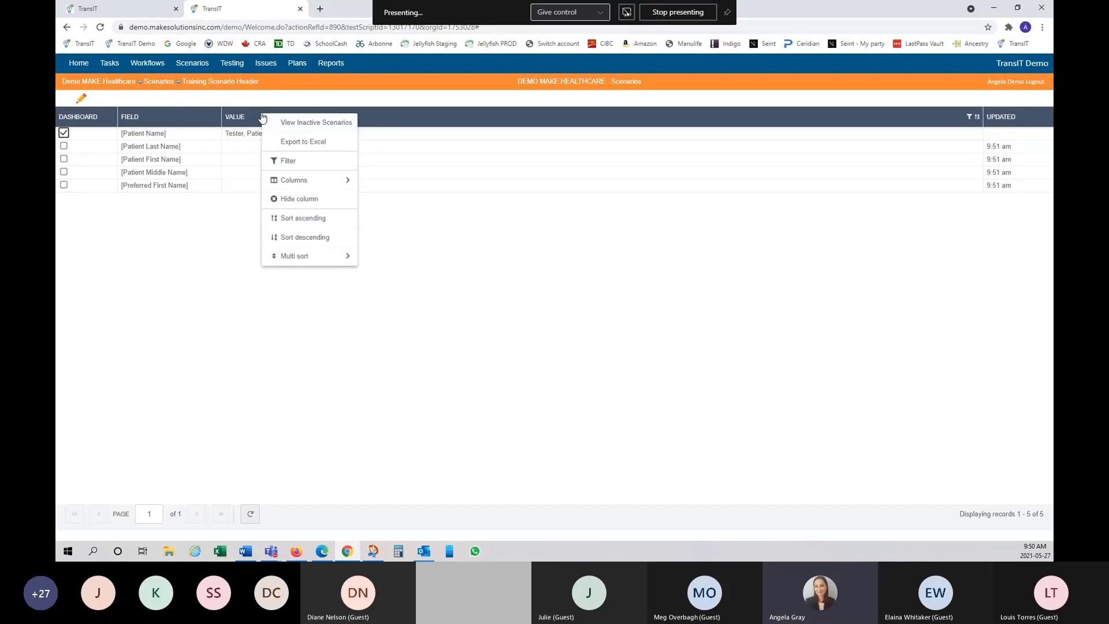
click(182, 103)
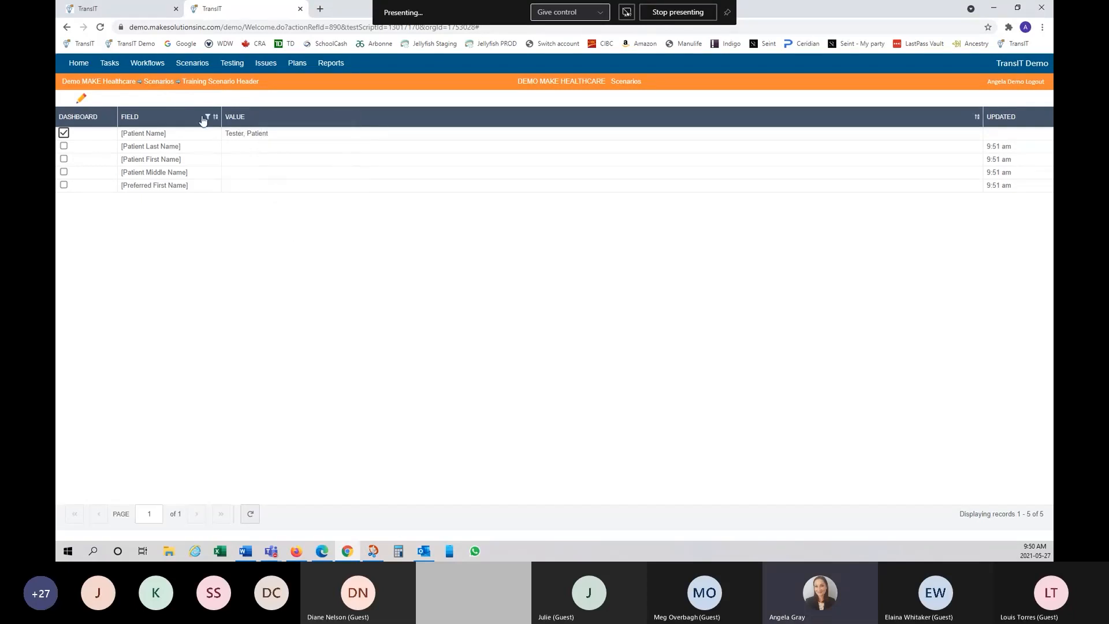
click(300, 9)
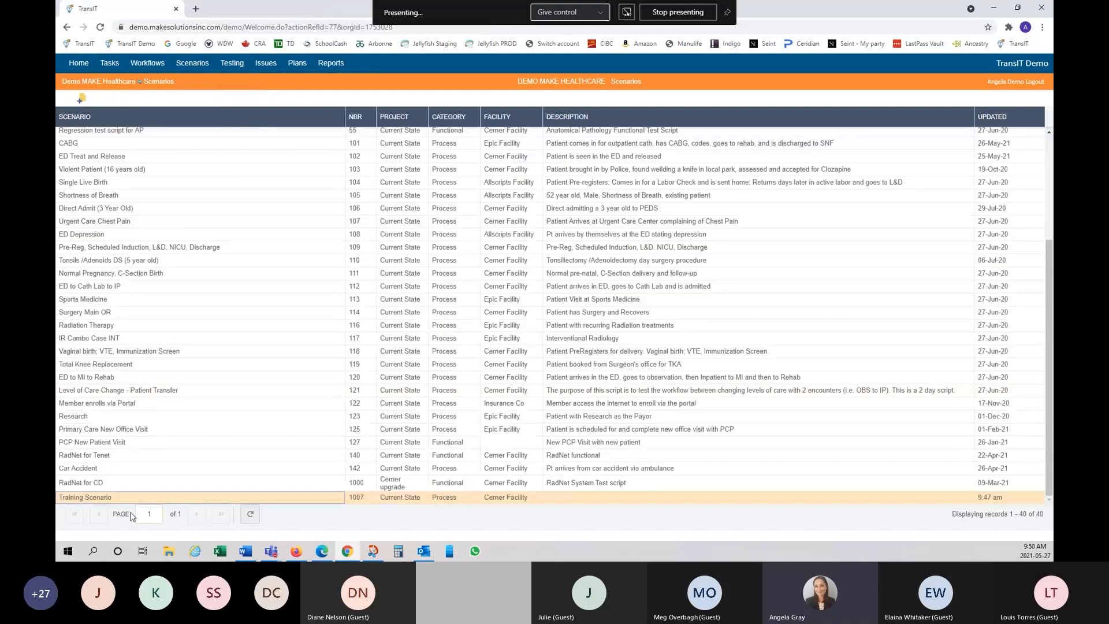
Step: Go back to the Scenarios list and open scenario 102, ED Treat and Release
click(91, 498)
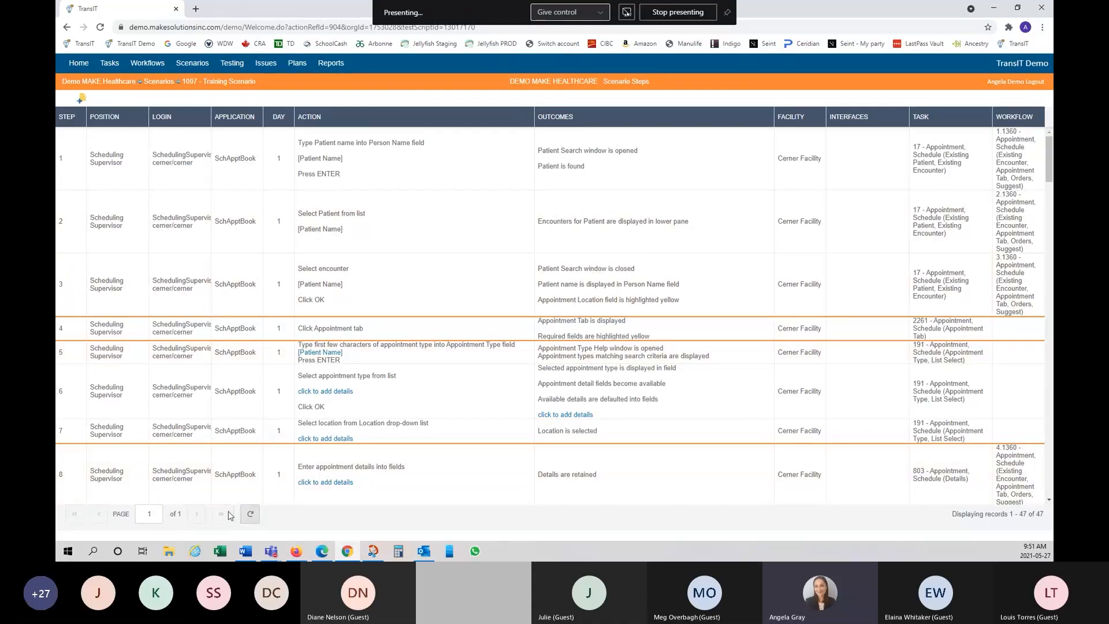
click(159, 81)
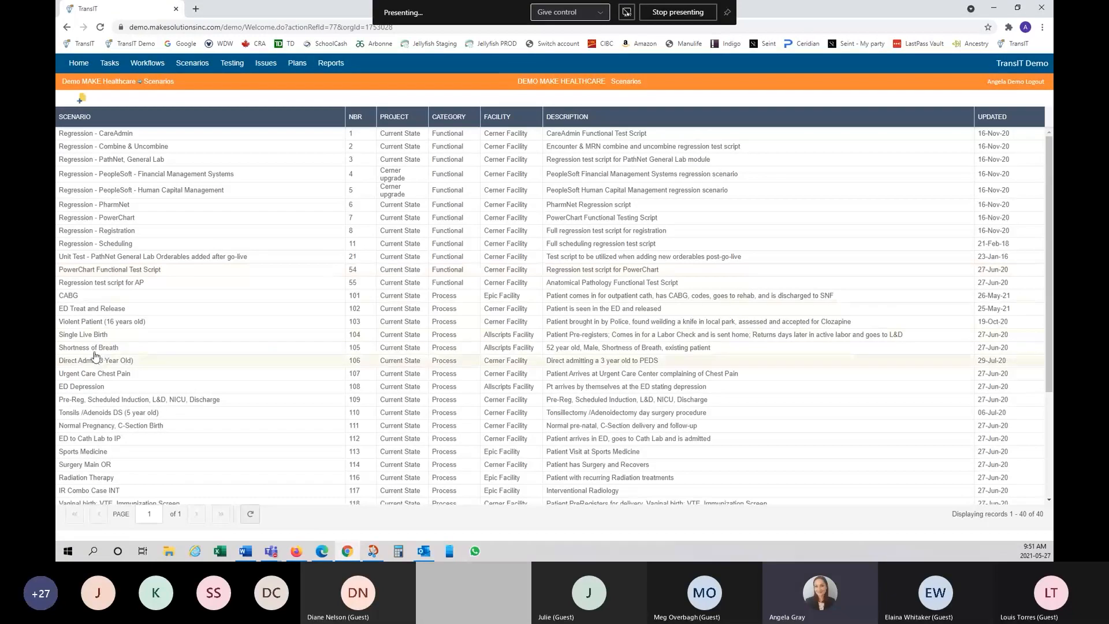
click(93, 312)
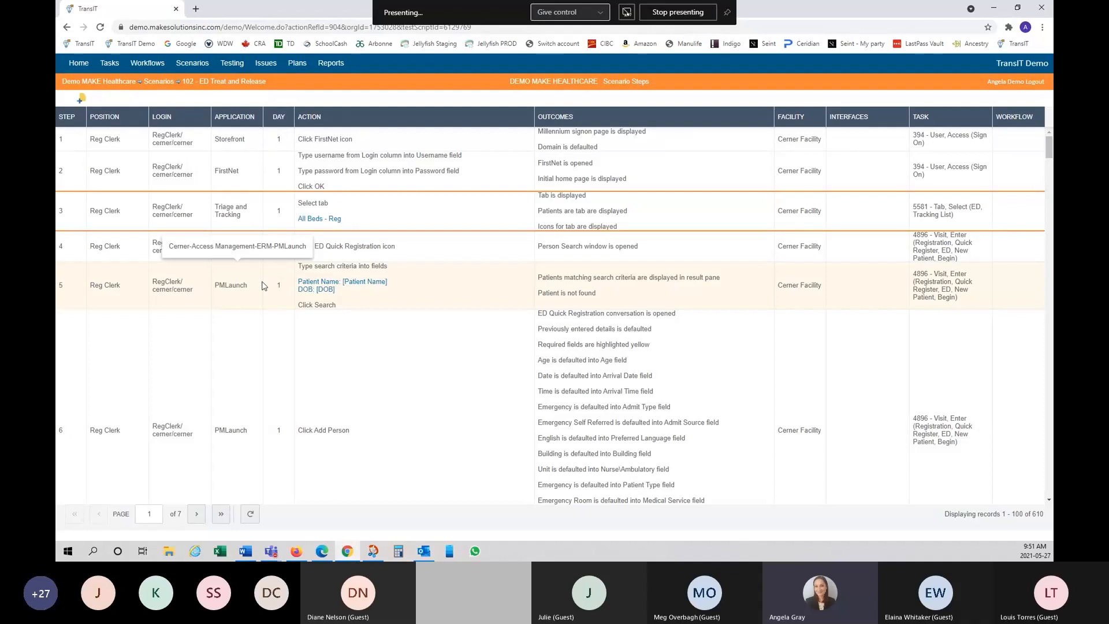
Step: Set the steps table page size to All and scroll through the 610 steps
right_click(338, 122)
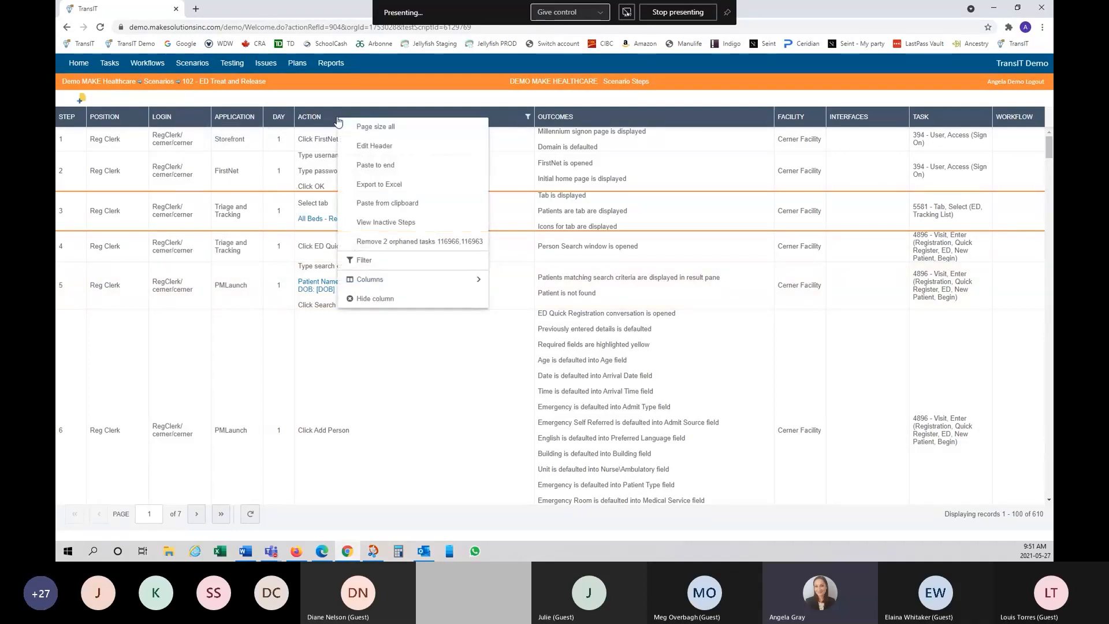
click(376, 126)
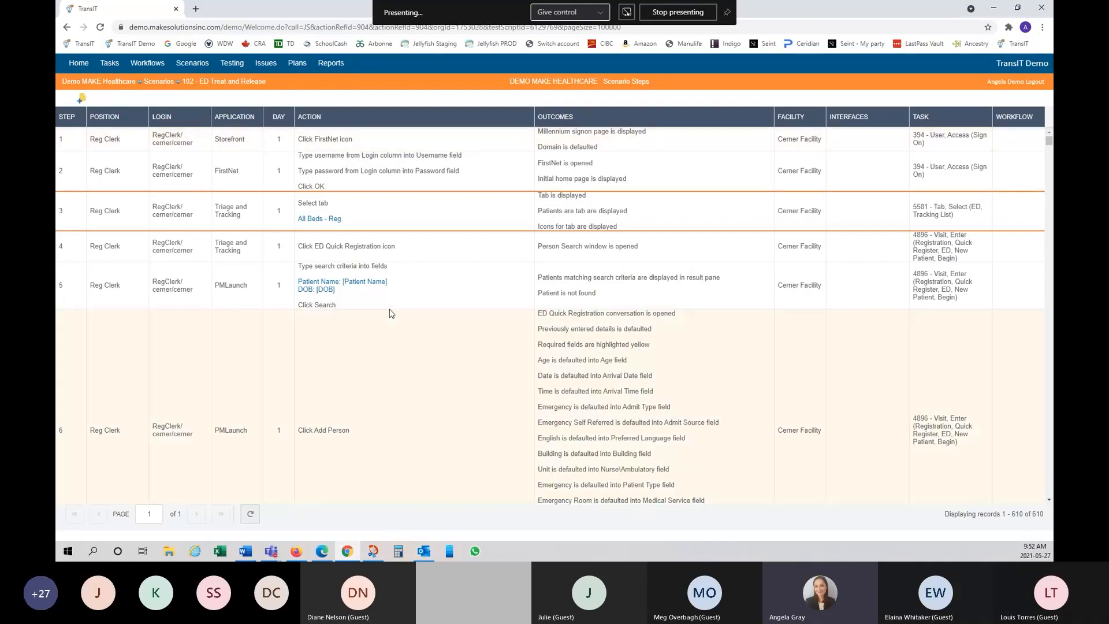
scroll(379, 131, down, 2)
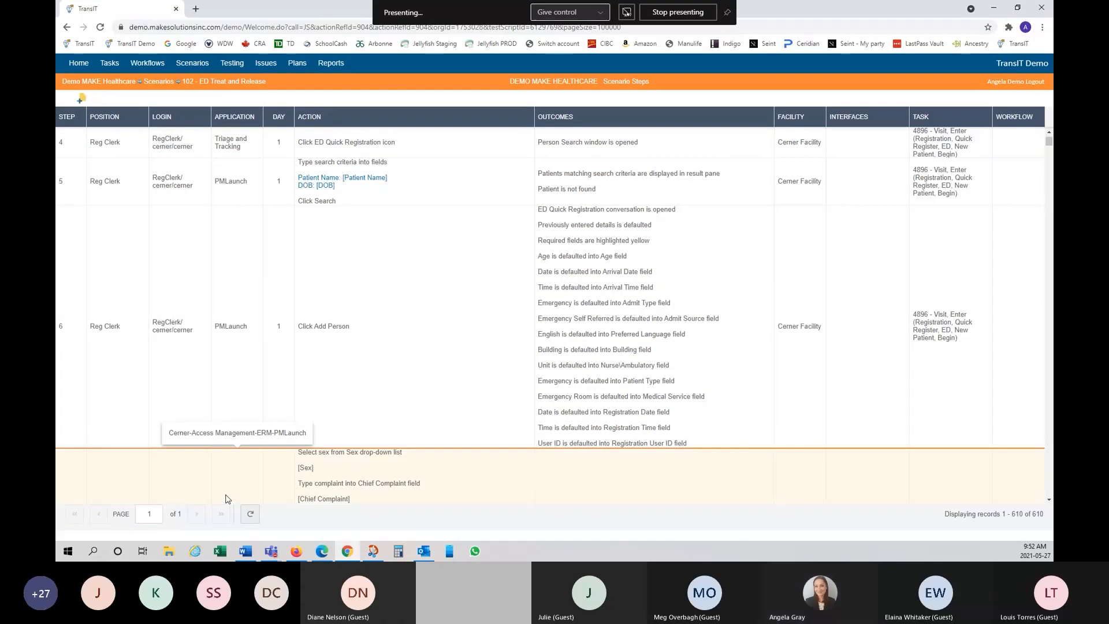
scroll(542, 396, down, 5)
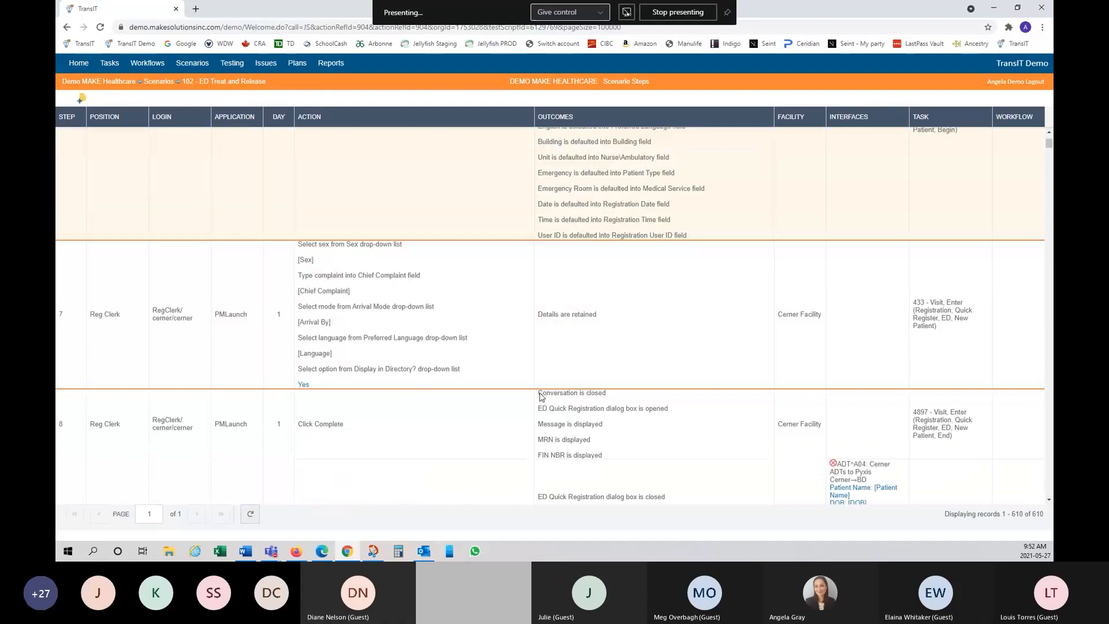
scroll(541, 396, down, 2)
scroll(542, 396, up, 12)
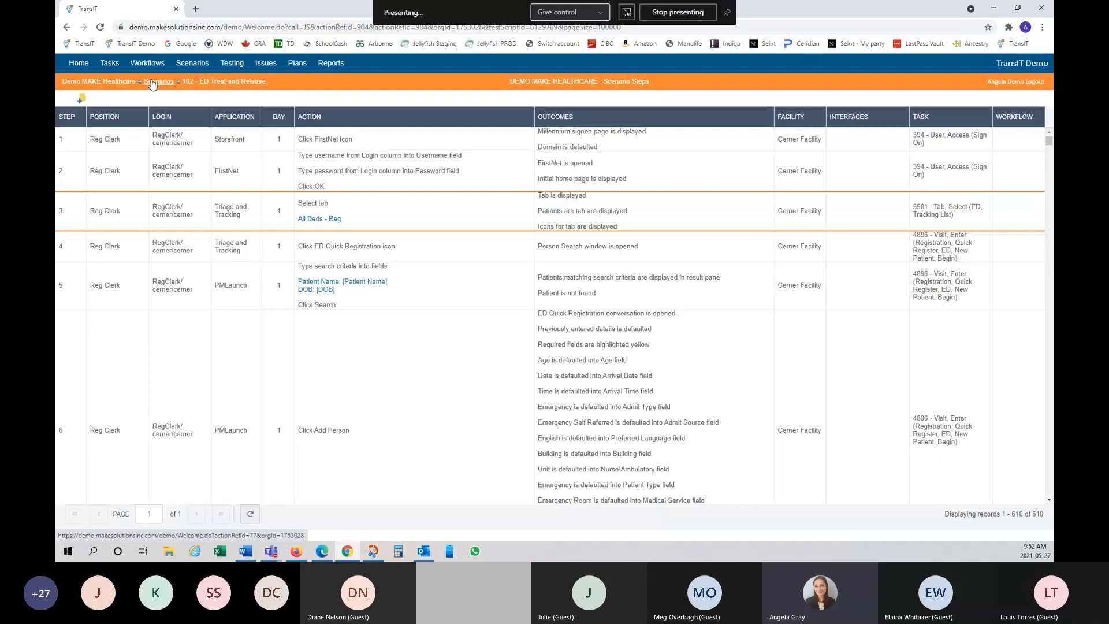
Step: Create and save a new scenario named 'Renal Failure' (number 1008) from the Scenarios list
click(152, 84)
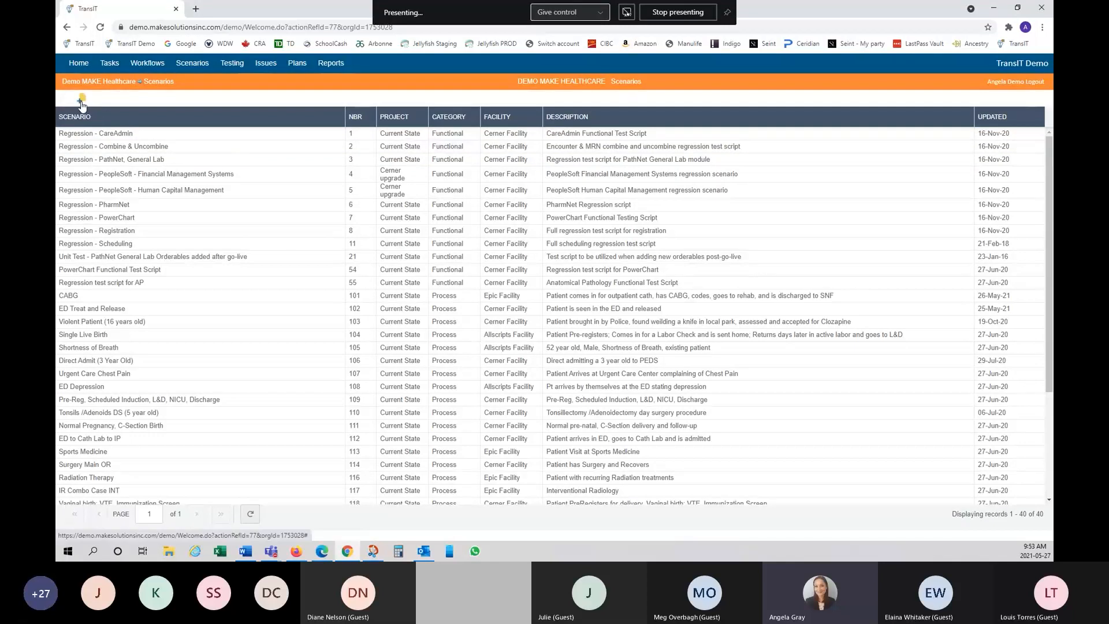
click(82, 99)
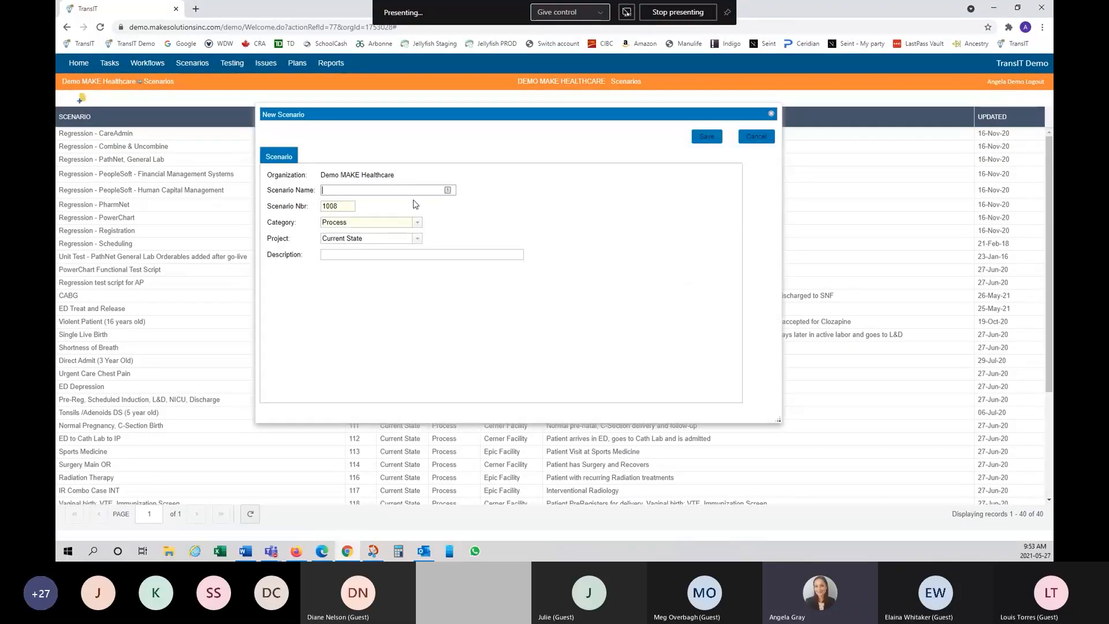
text(Renal Fail)
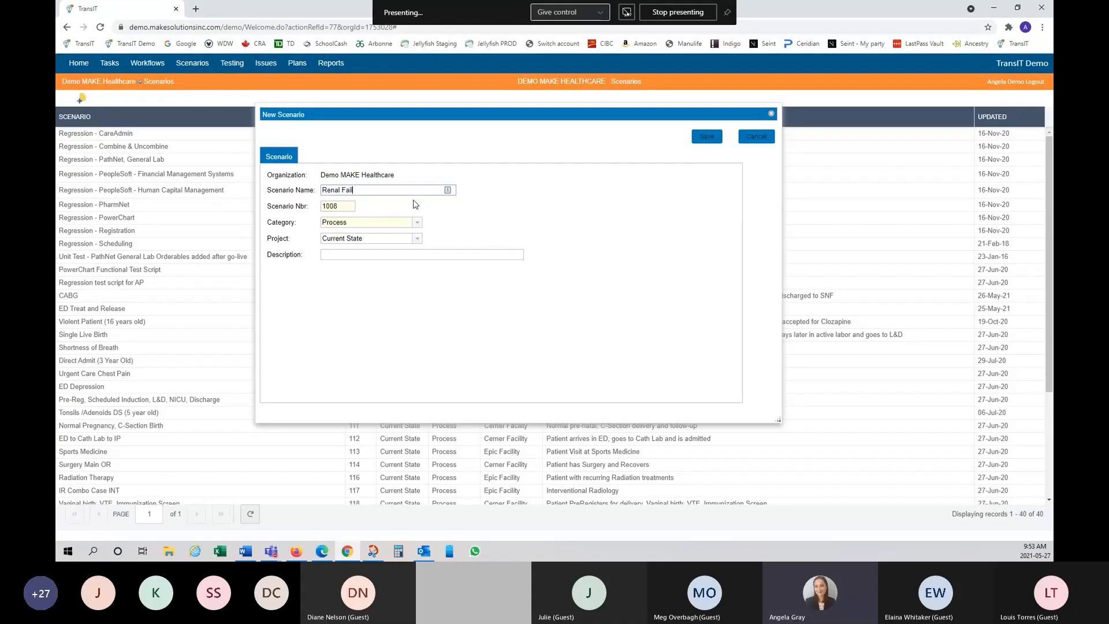
text(ure)
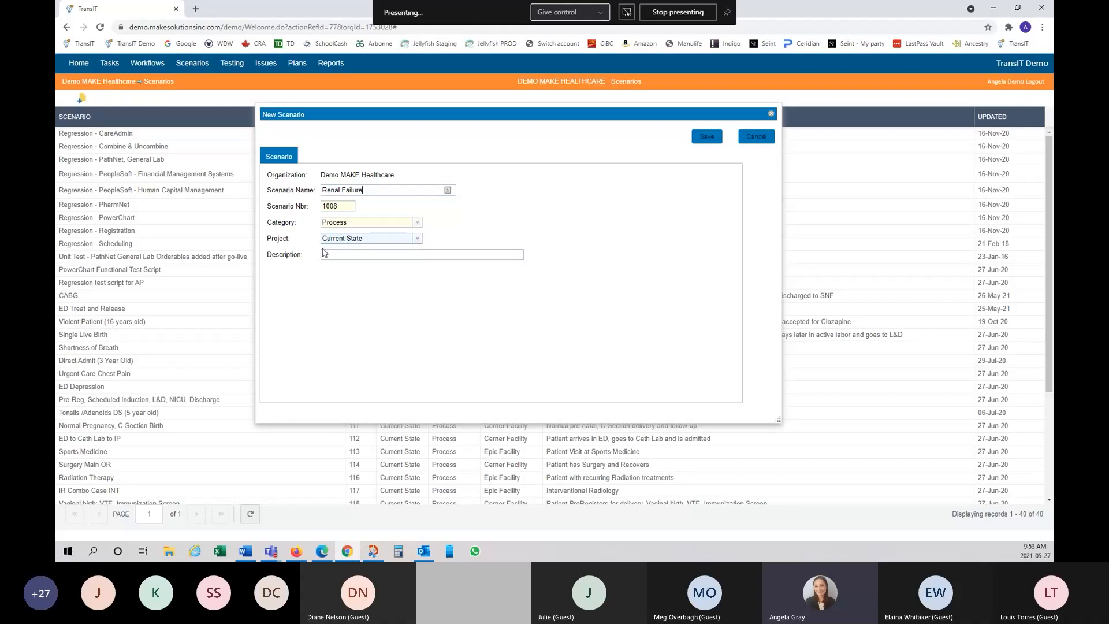
click(709, 139)
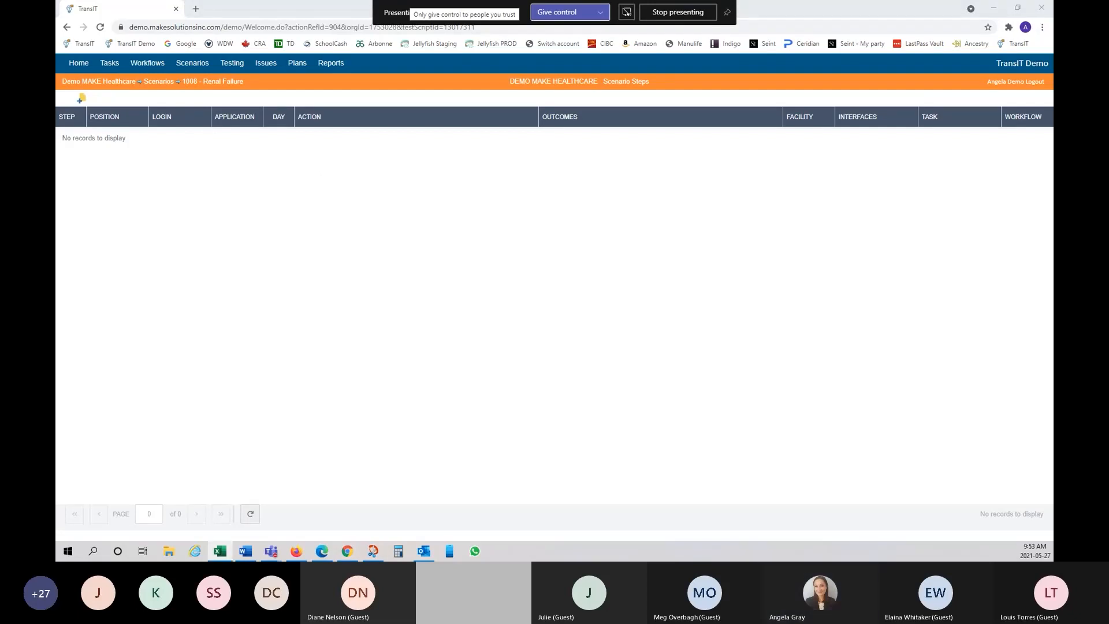
drag(56, 26, 708, 145)
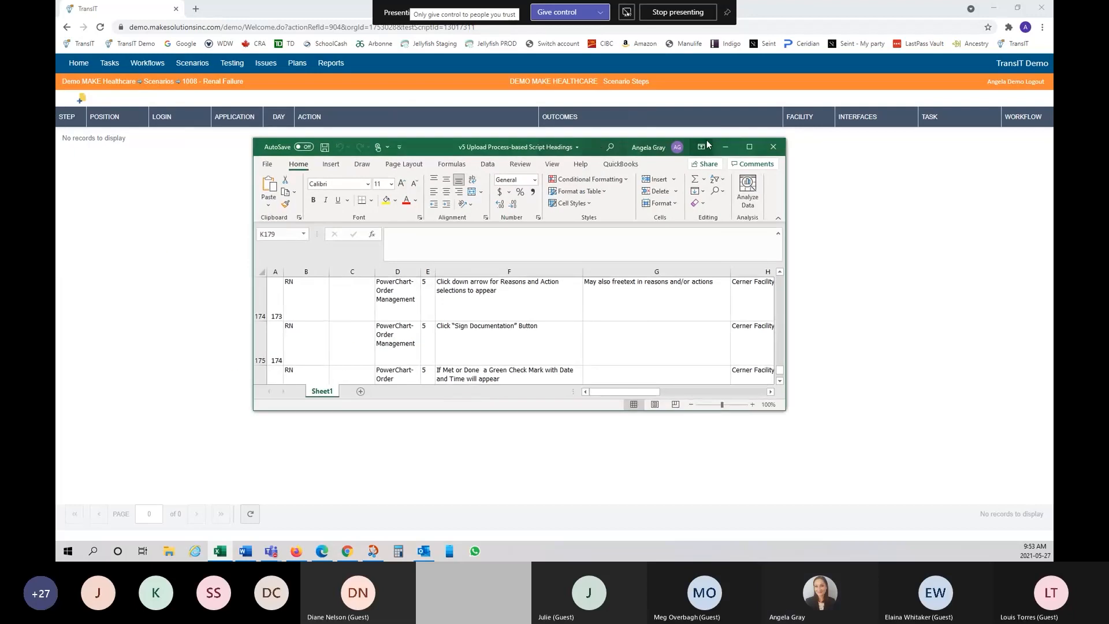
click(749, 146)
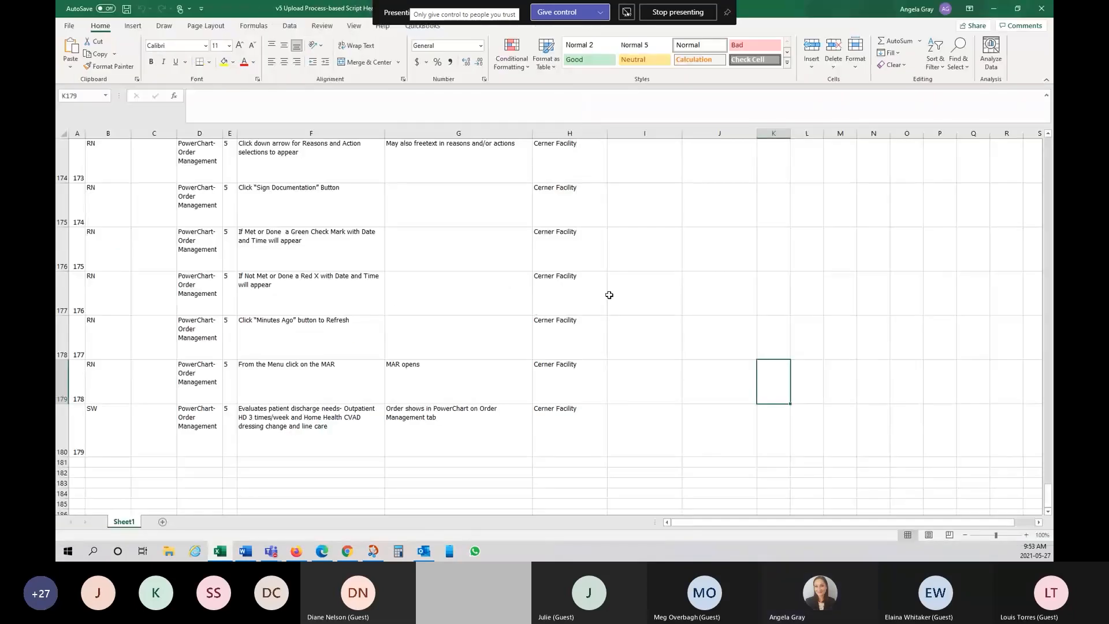
scroll(606, 295, up, 20)
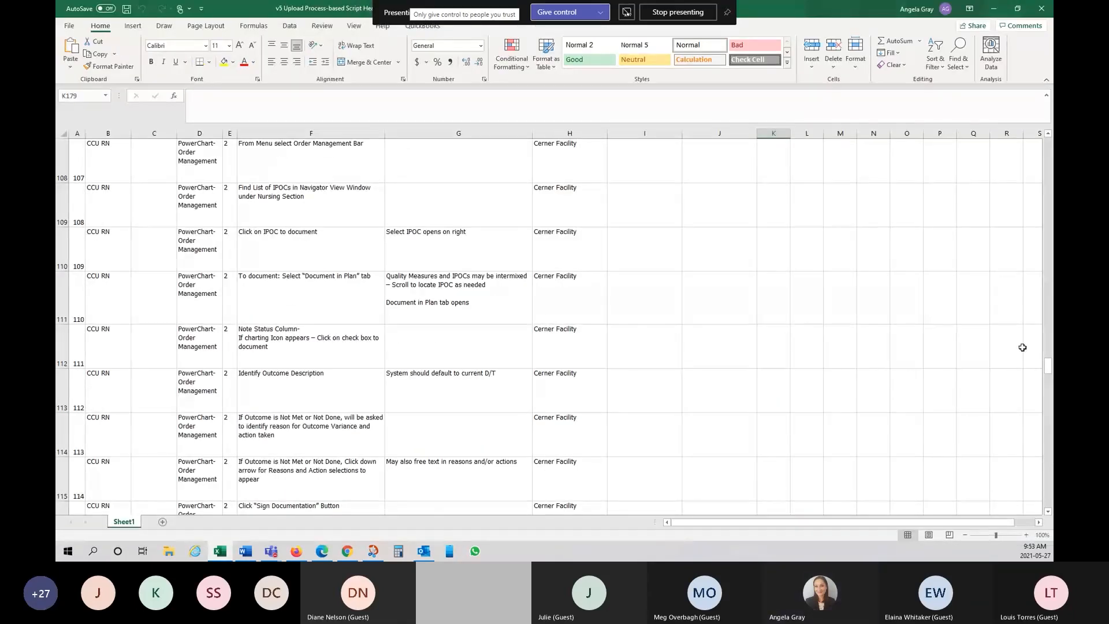
drag(1048, 370, 1017, 263)
scroll(1017, 263, up, 20)
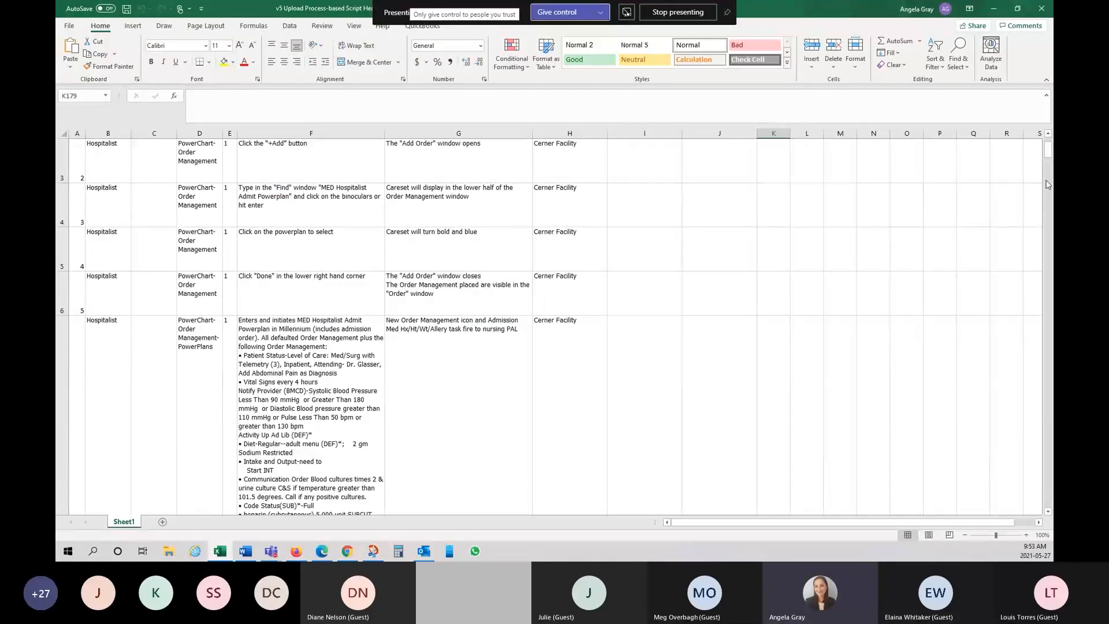
drag(1049, 160, 1047, 143)
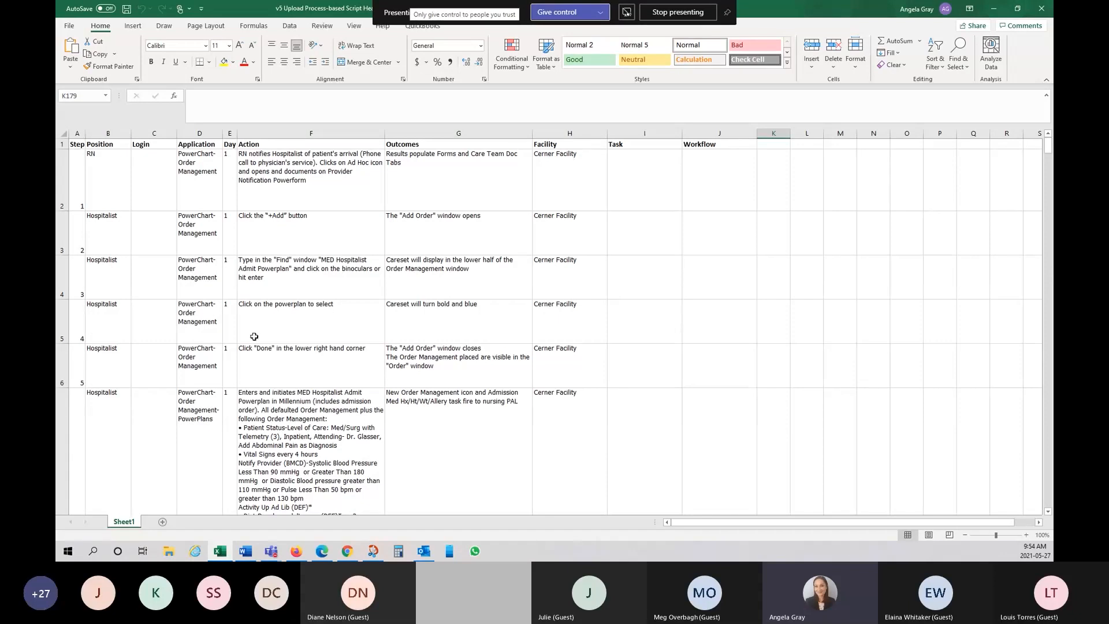
click(348, 550)
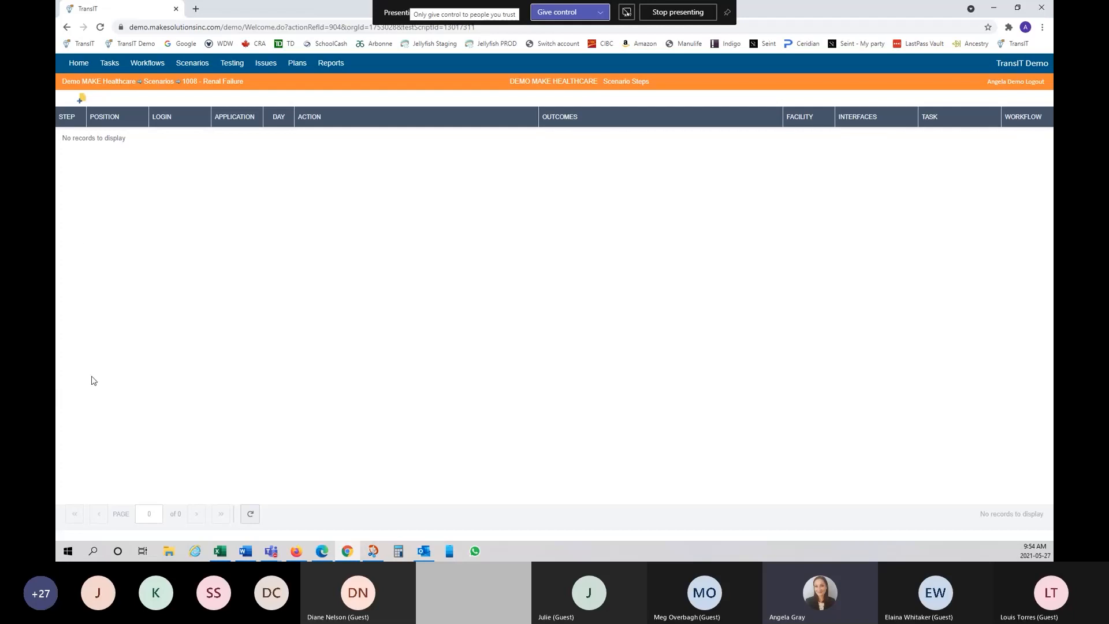
Step: Copy step rows A2:H134 from the upload spreadsheet and switch back to TransIT's Renal Failure steps
click(287, 470)
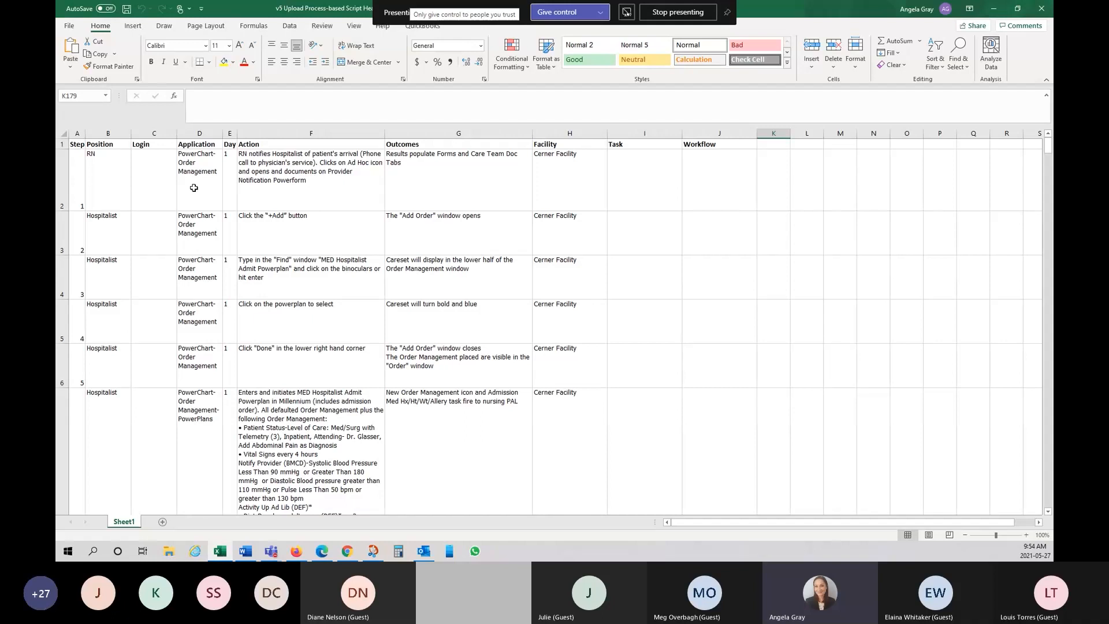
drag(80, 172, 588, 380)
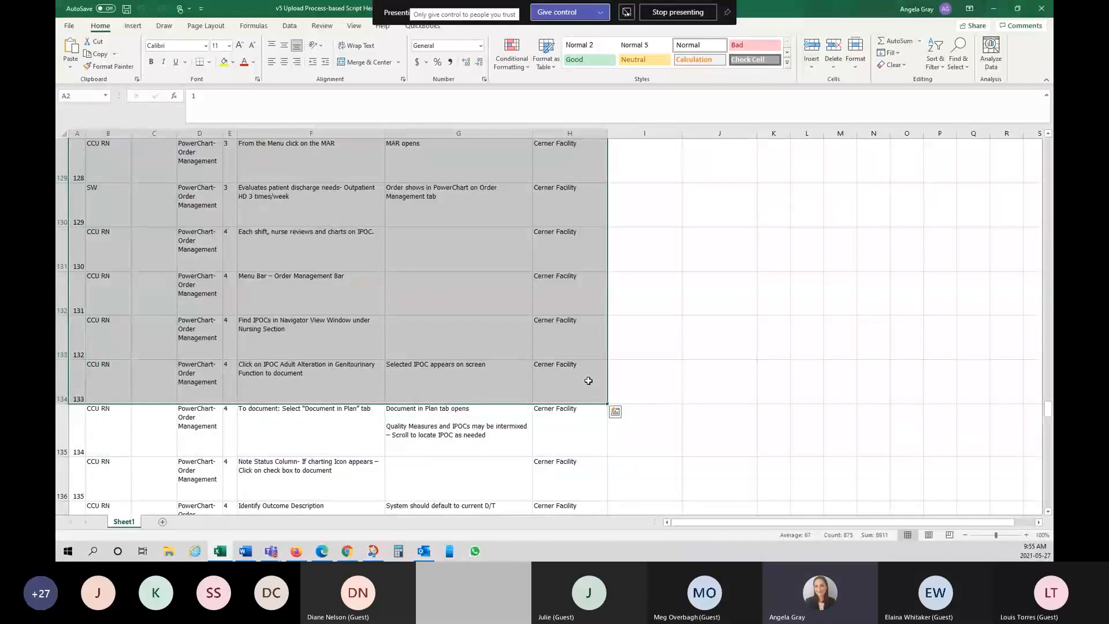
right_click(476, 334)
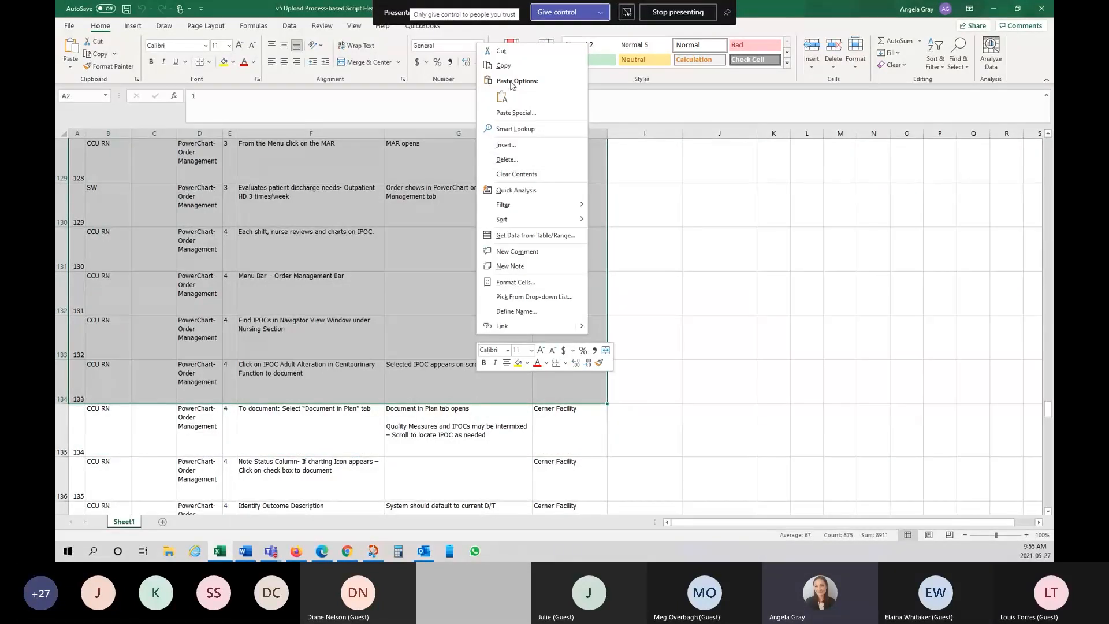
key(Escape)
key(ctrl+c)
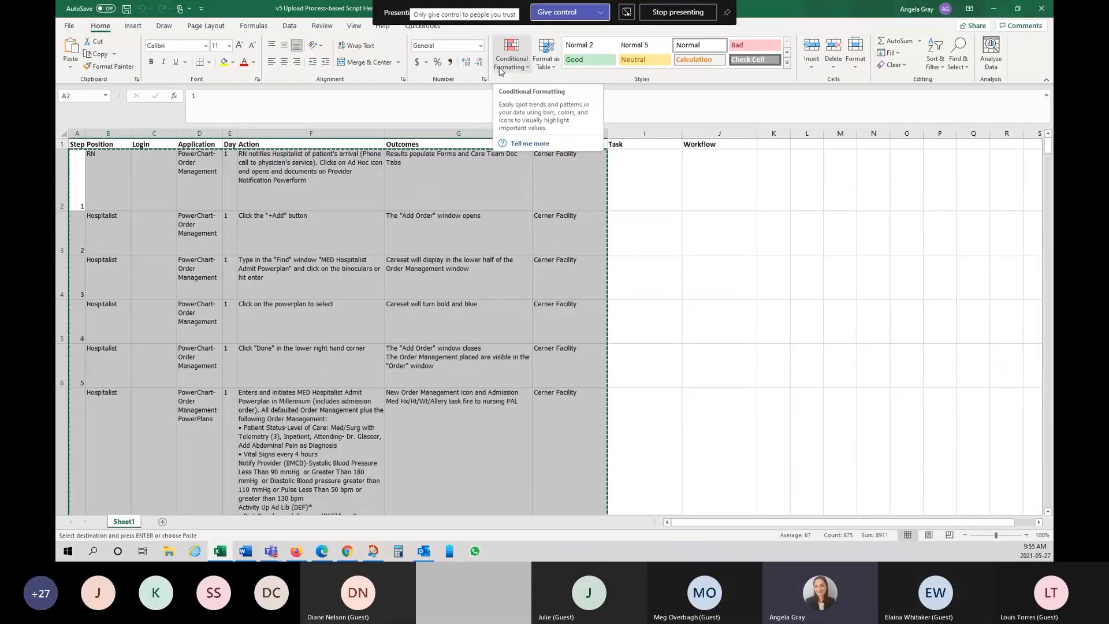
click(347, 552)
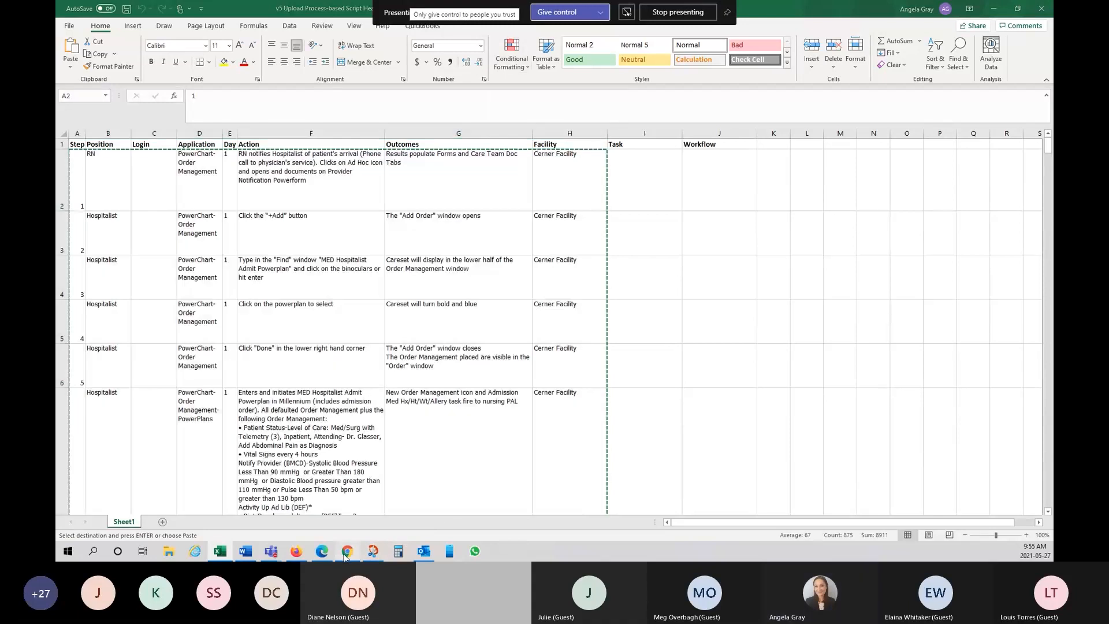
click(347, 552)
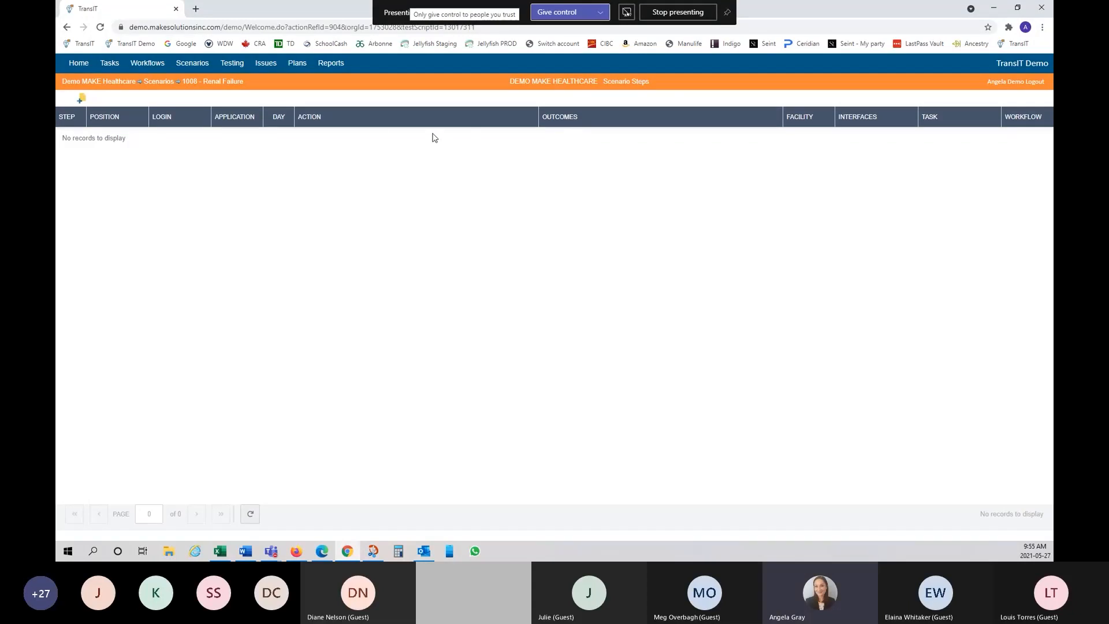
Step: Paste the copied steps from the clipboard into an import preview and enlarge the dialog
right_click(372, 123)
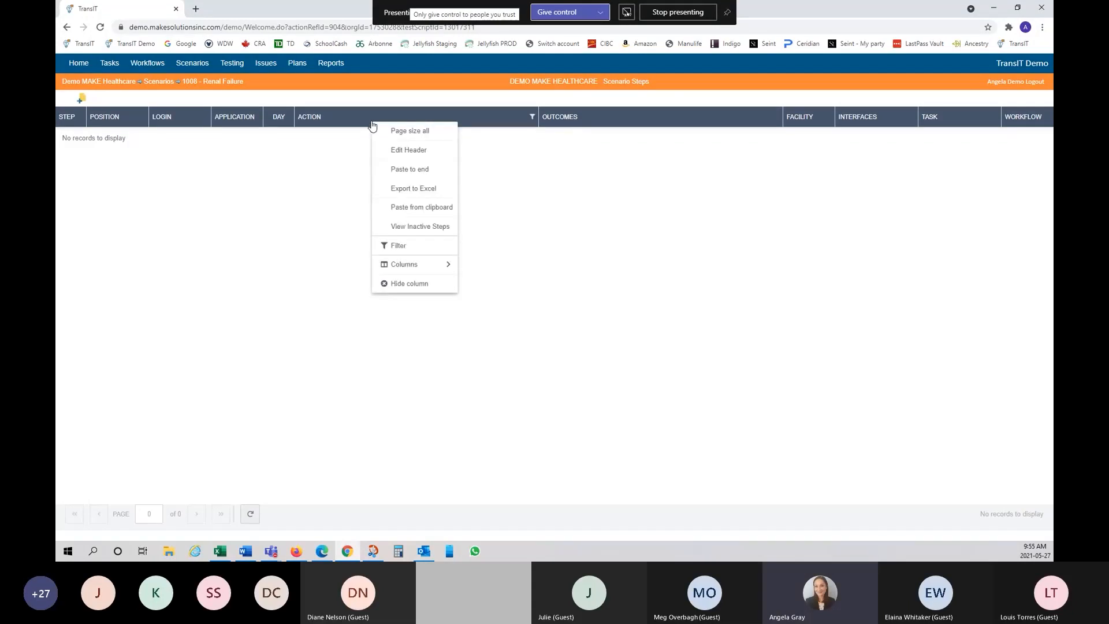
click(441, 213)
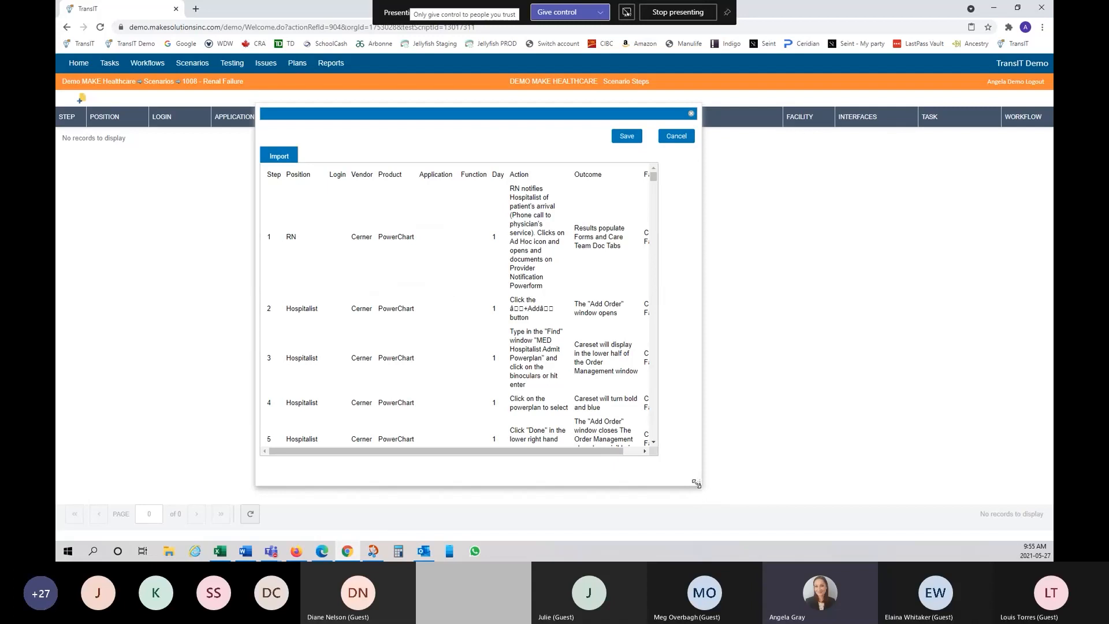
drag(696, 480, 894, 506)
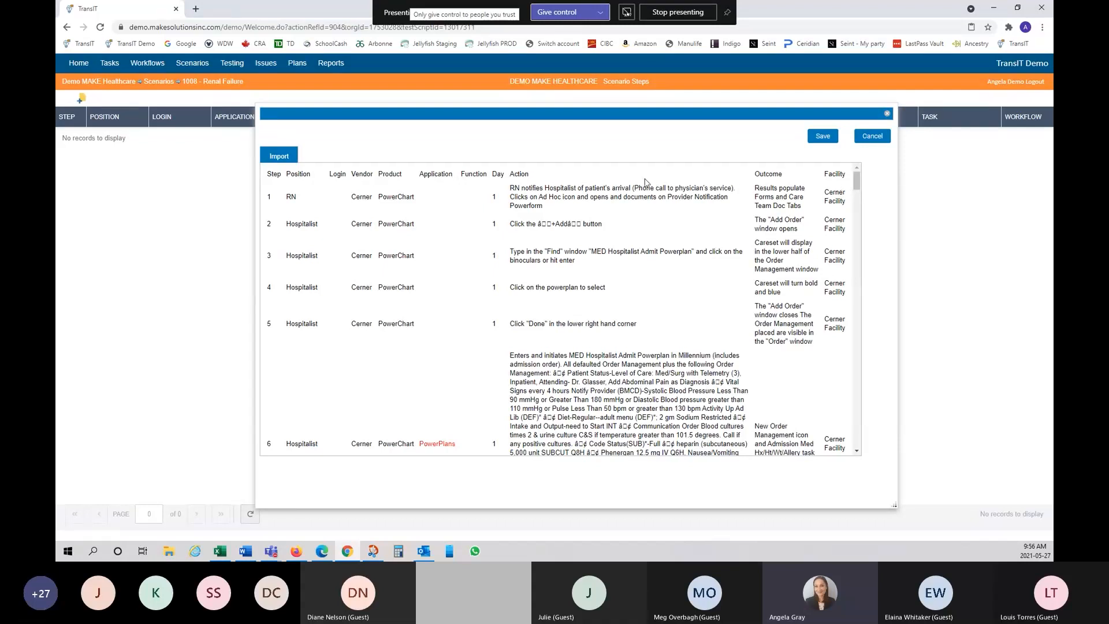
mouse_move(860, 189)
mouse_down()
mouse_move(869, 287)
mouse_move(874, 201)
mouse_up()
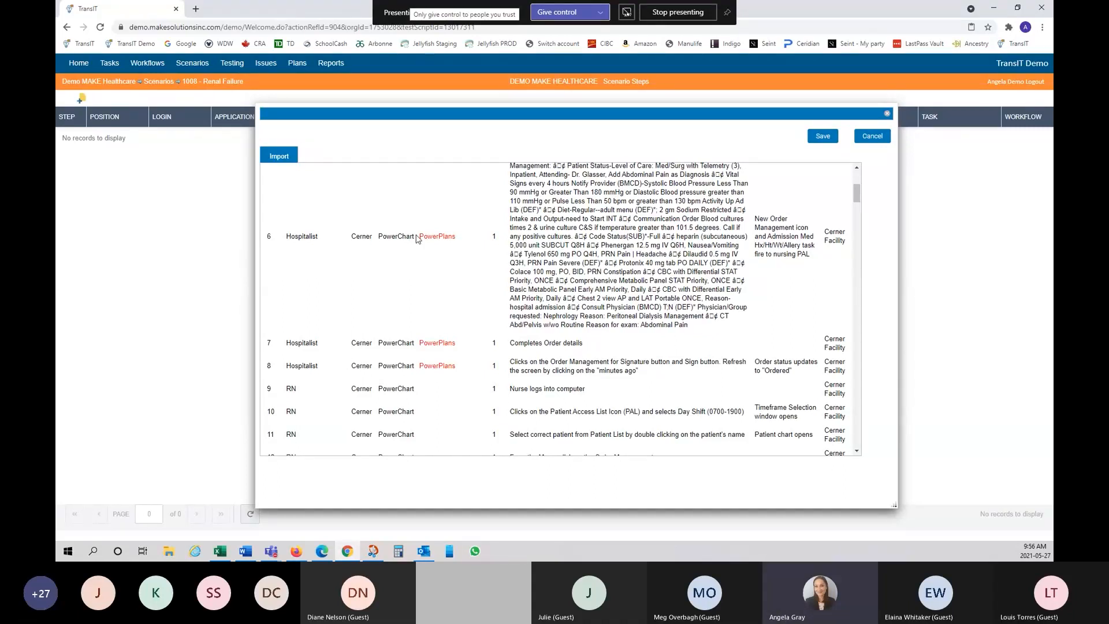
scroll(390, 267, up, 3)
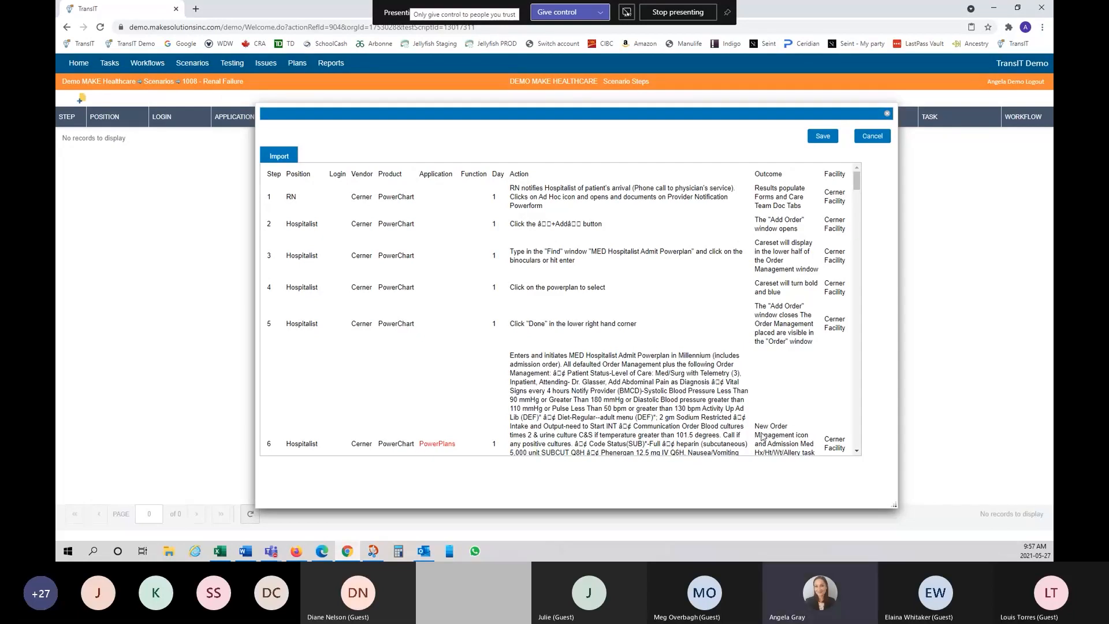
Step: Review the pasted rows in the import preview, then save all 133 steps to Renal Failure
scroll(456, 388, down, 1)
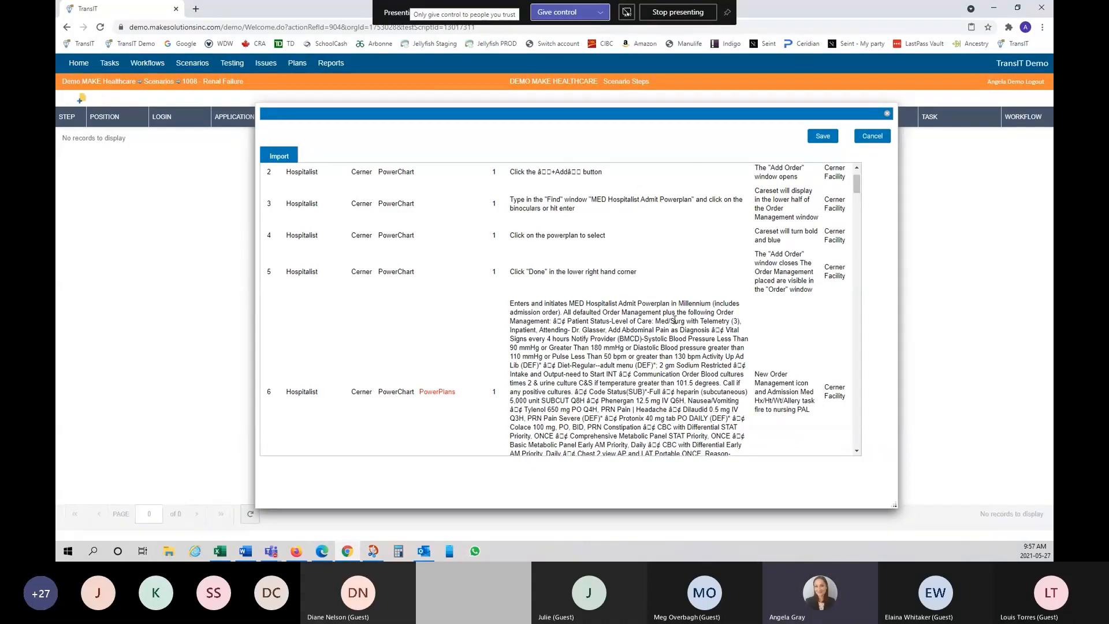
scroll(656, 375, down, 1)
scroll(662, 377, down, 1)
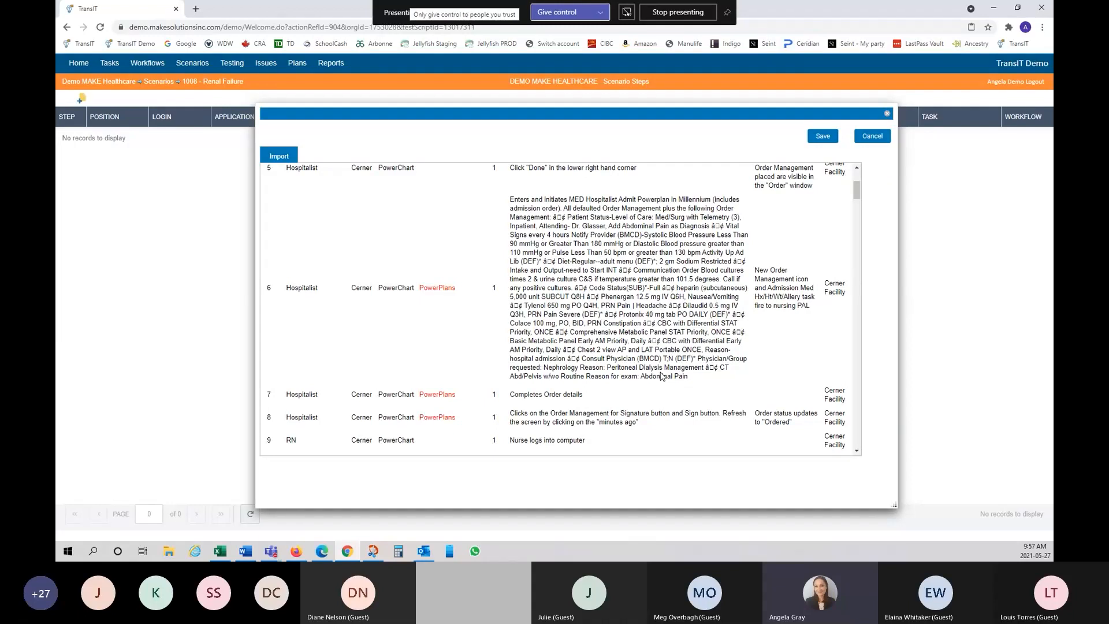
scroll(663, 376, up, 3)
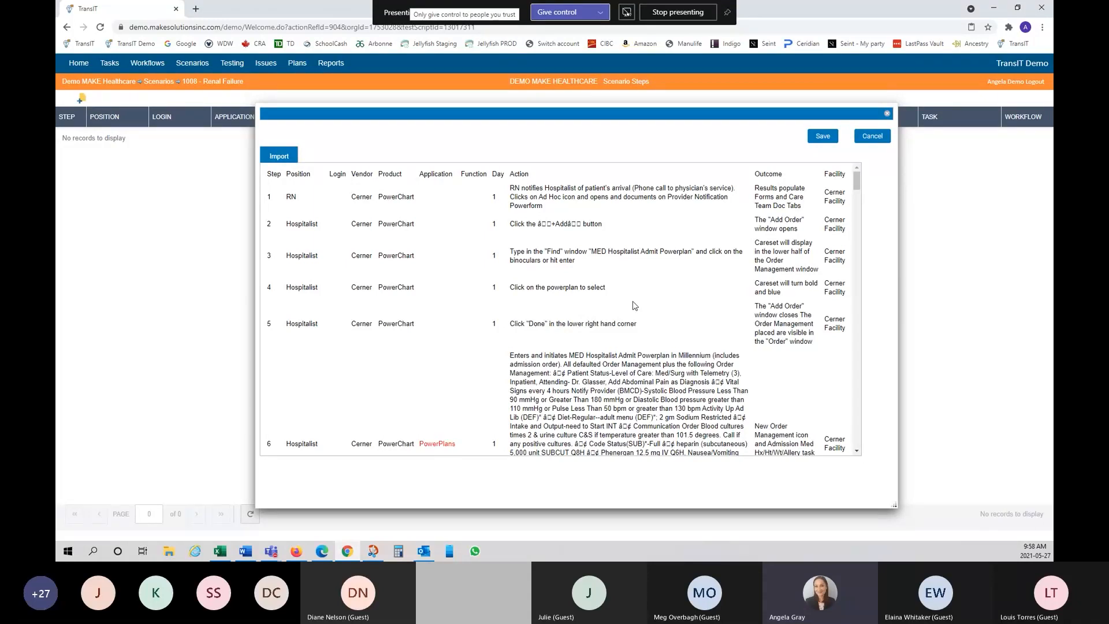
scroll(655, 385, down, 1)
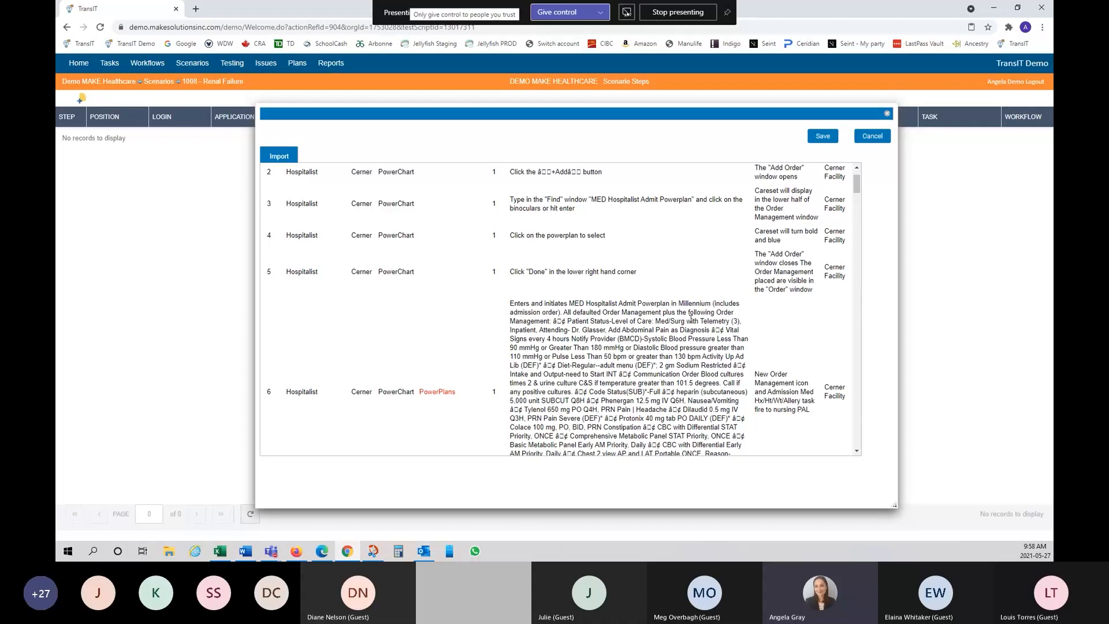
scroll(609, 380, down, 3)
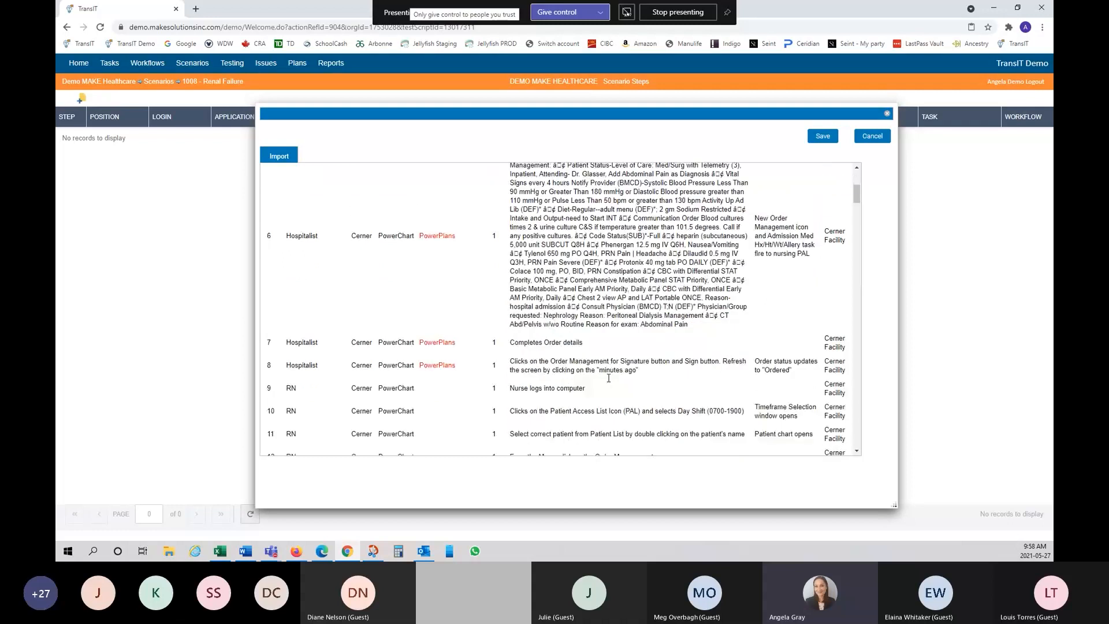
scroll(609, 378, up, 4)
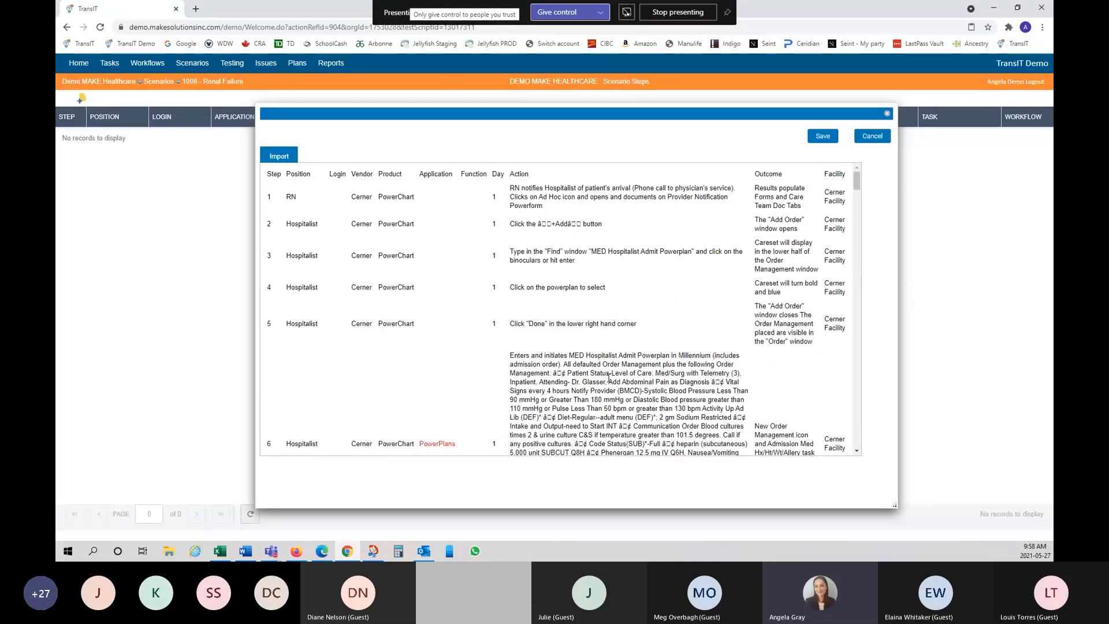
scroll(643, 291, down, 3)
scroll(643, 291, down, 3)
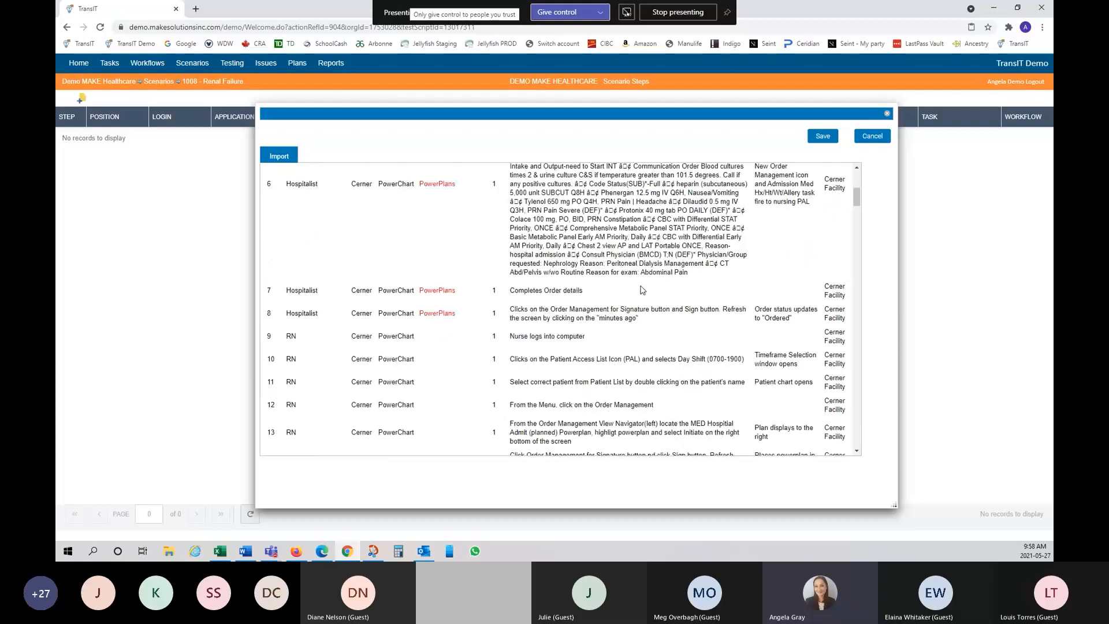
scroll(643, 291, down, 3)
scroll(643, 290, up, 3)
scroll(643, 291, up, 1)
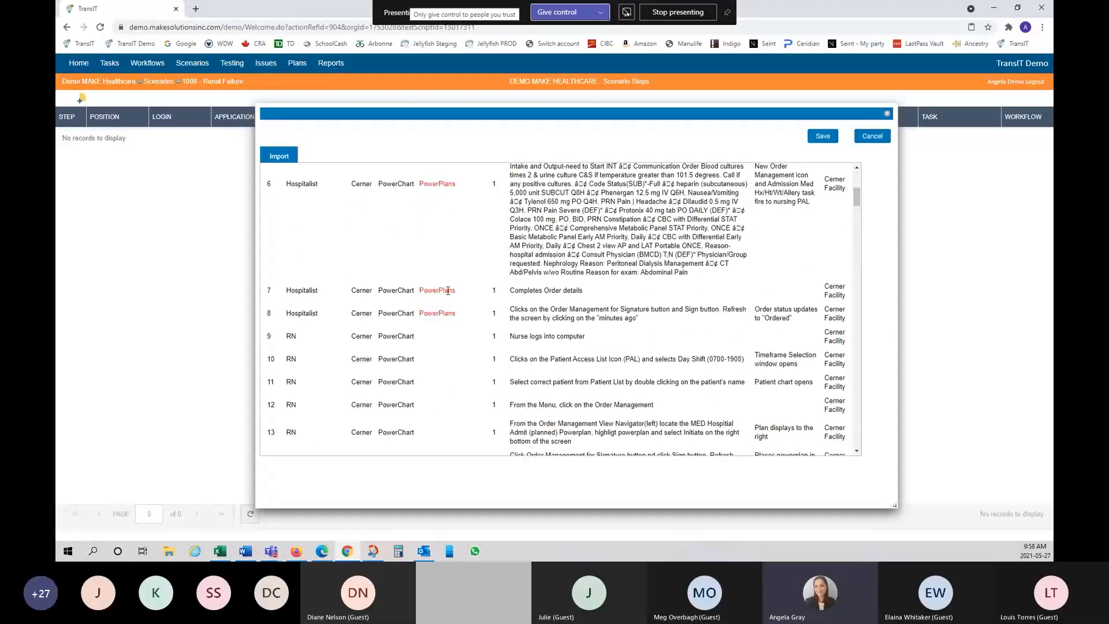
scroll(449, 295, down, 15)
scroll(450, 308, down, 8)
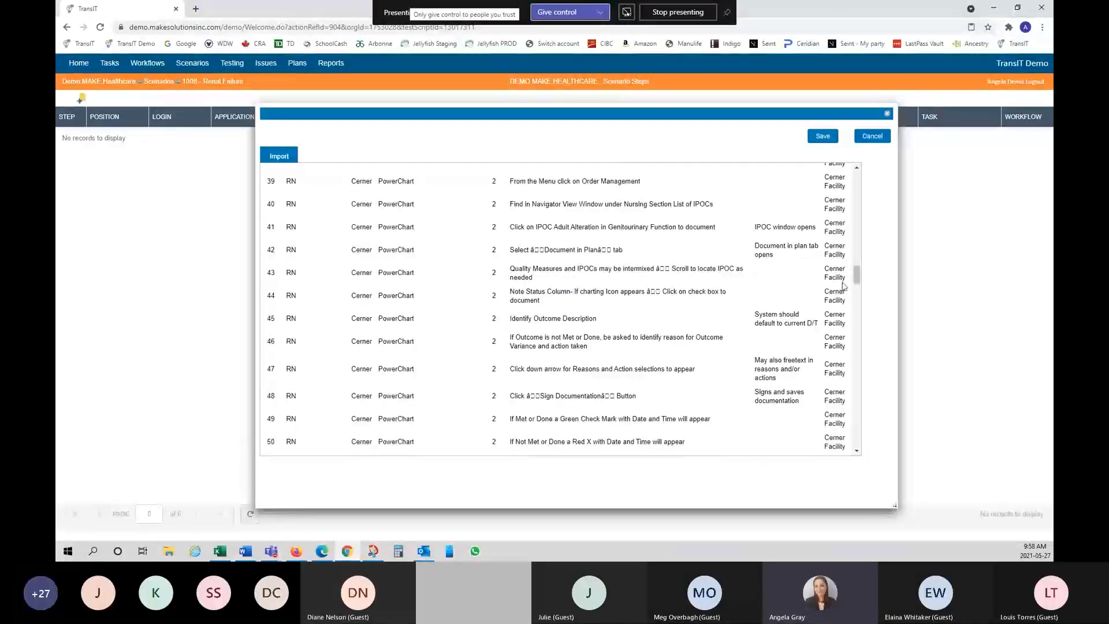
drag(857, 276, 864, 185)
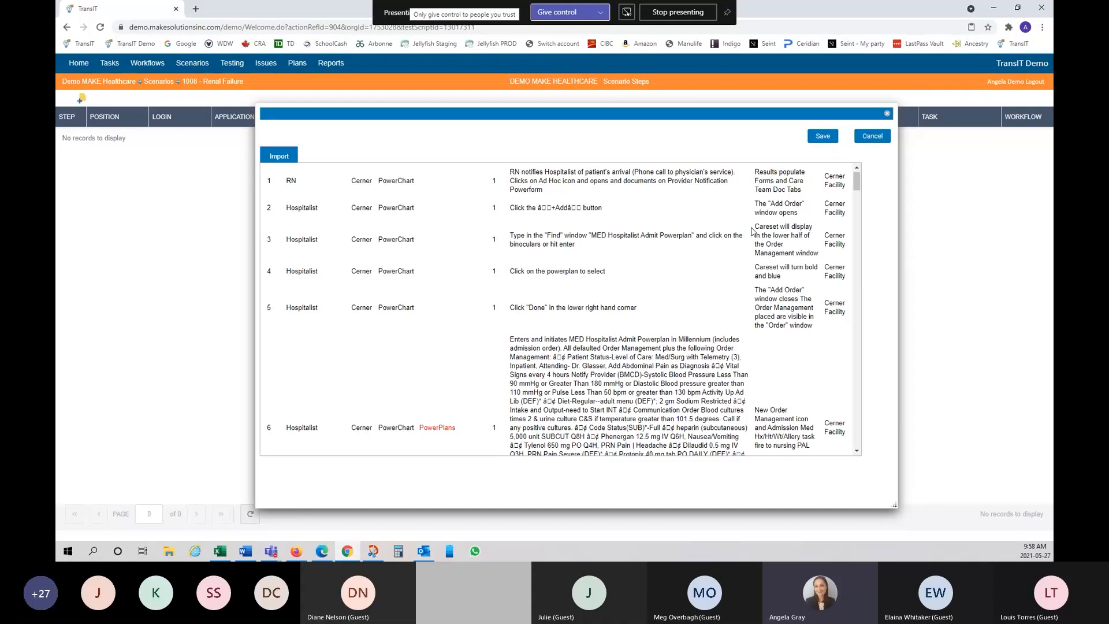
click(829, 139)
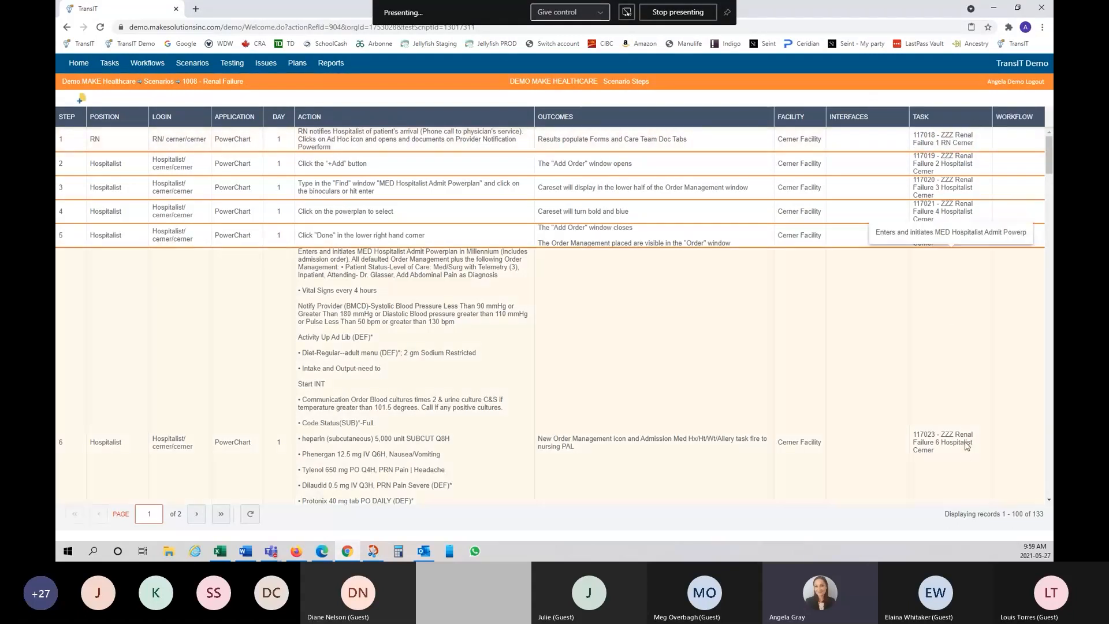
scroll(965, 453, down, 4)
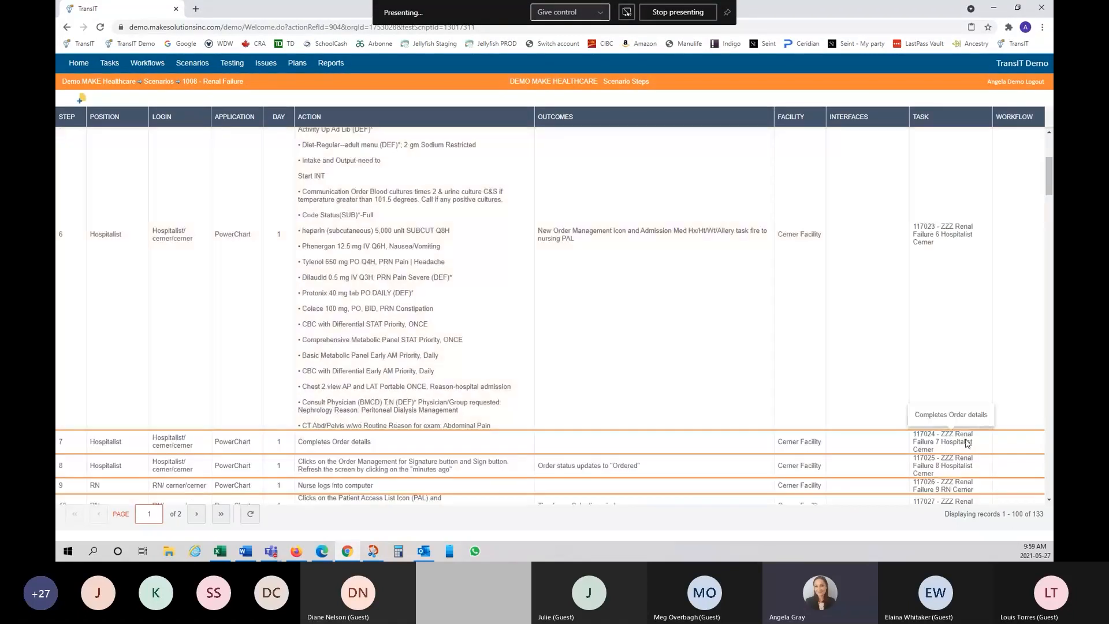
scroll(968, 443, up, 4)
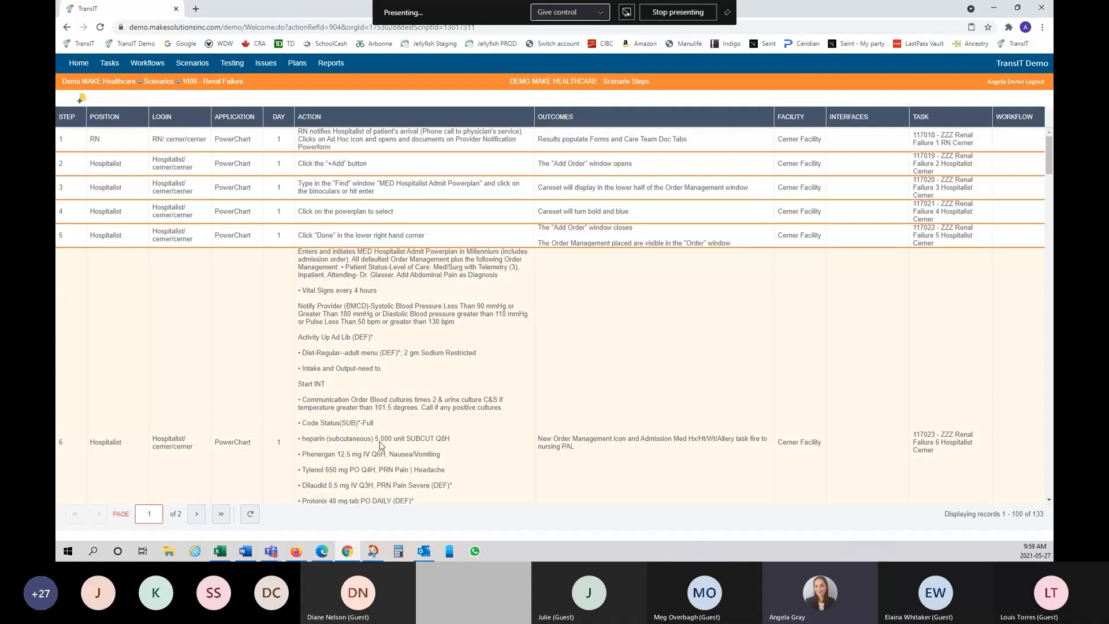
scroll(363, 403, down, 3)
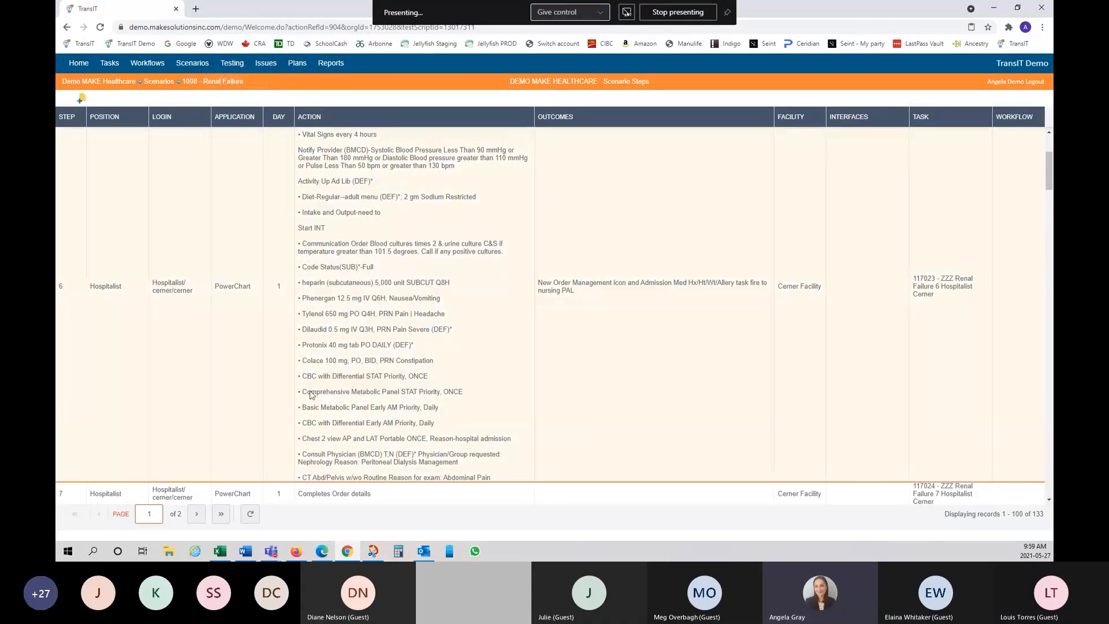
scroll(420, 369, down, 2)
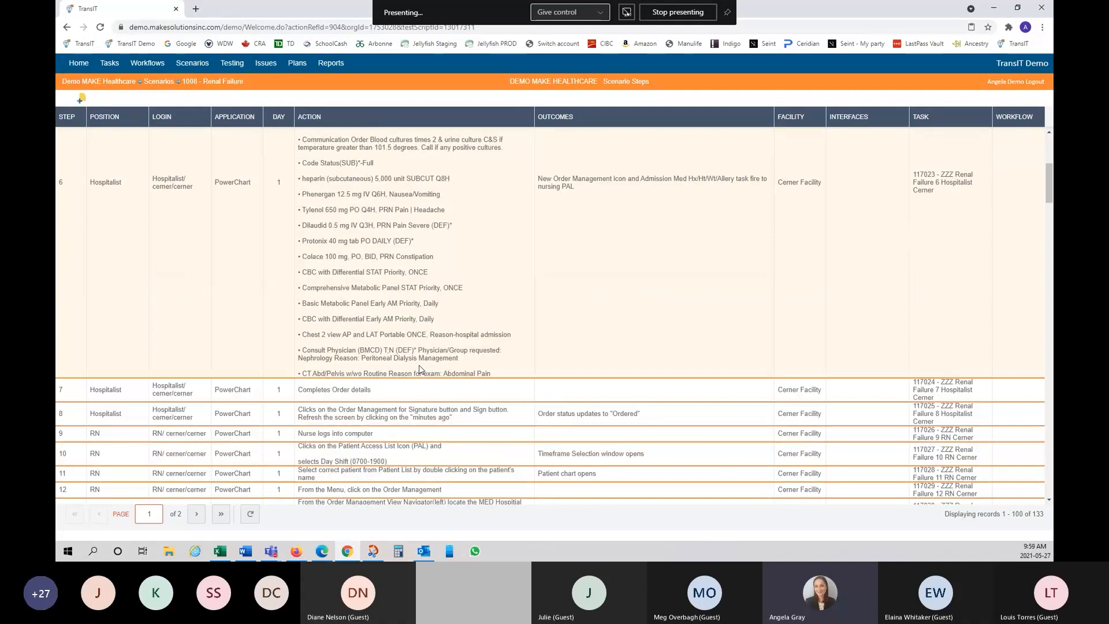
scroll(420, 368, up, 5)
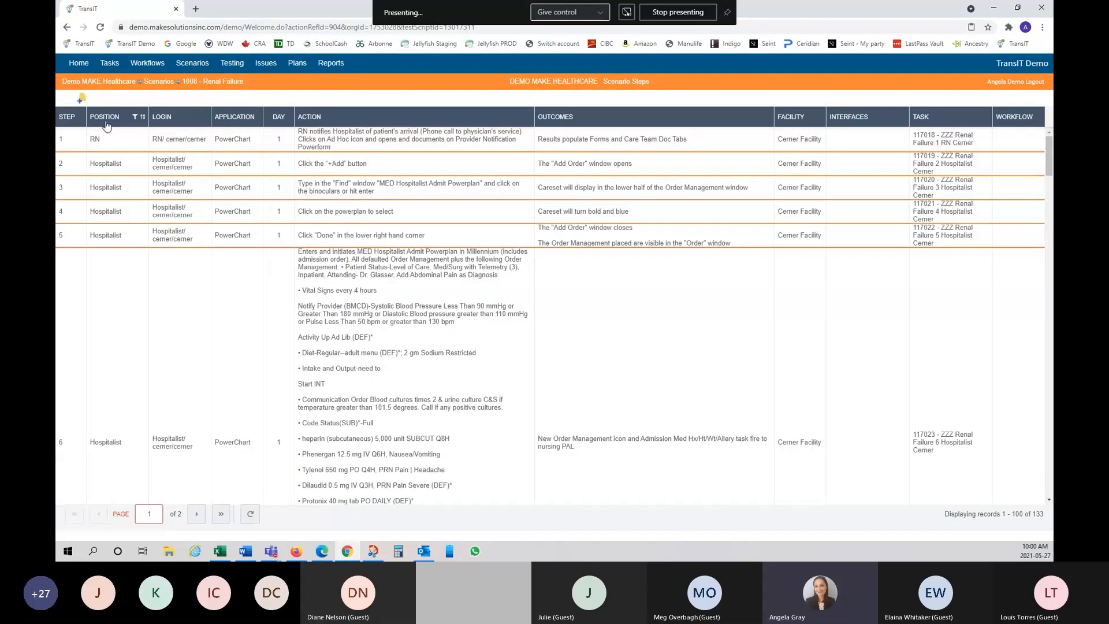
right_click(213, 141)
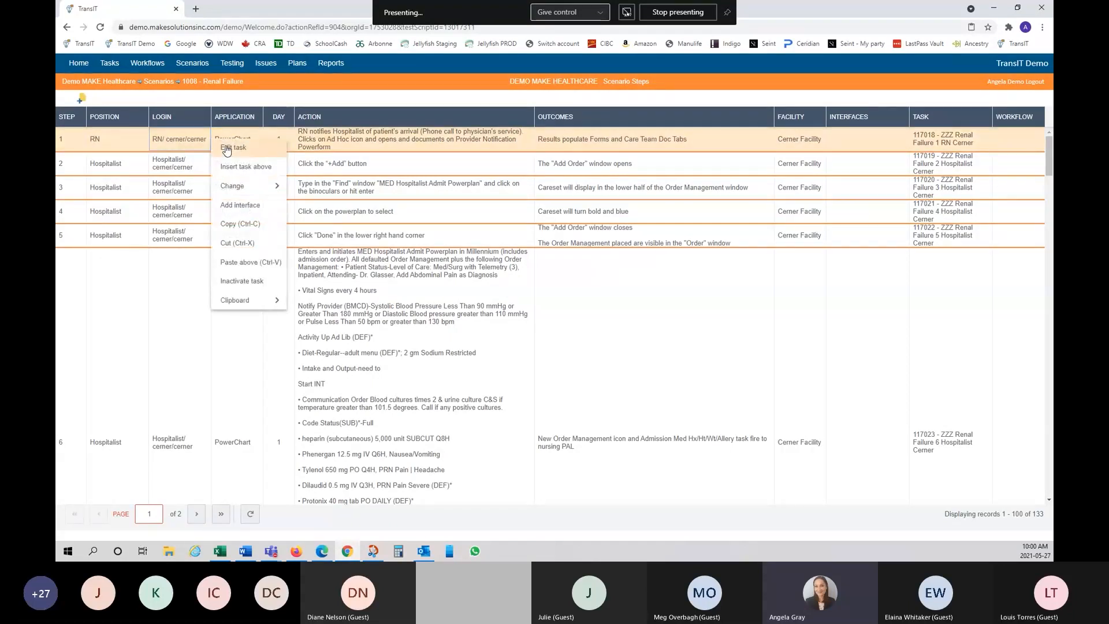
click(226, 148)
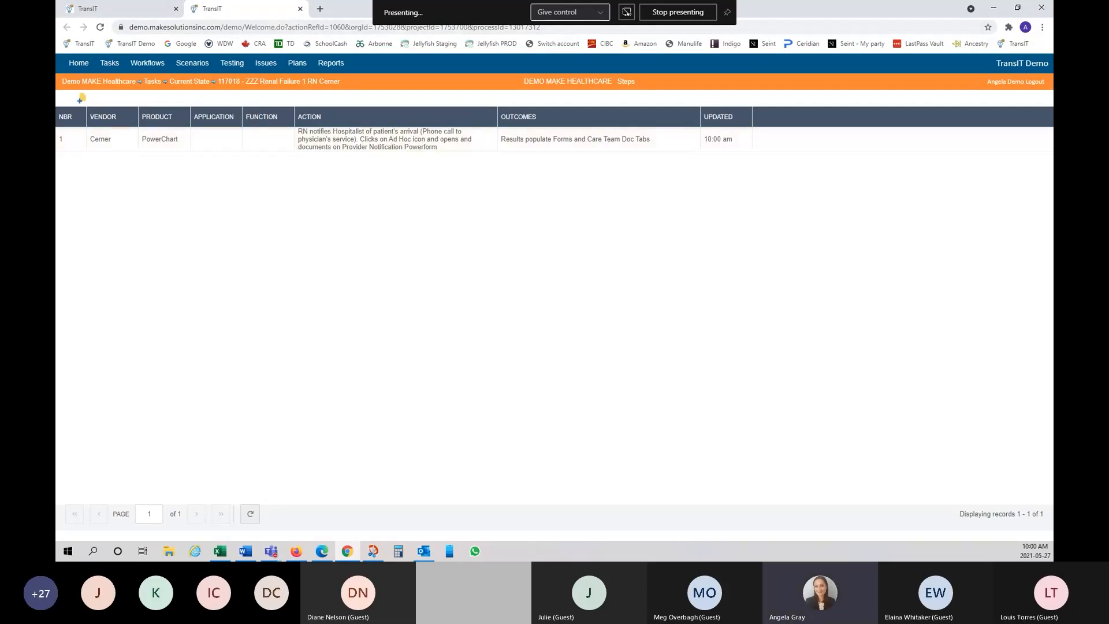
click(300, 9)
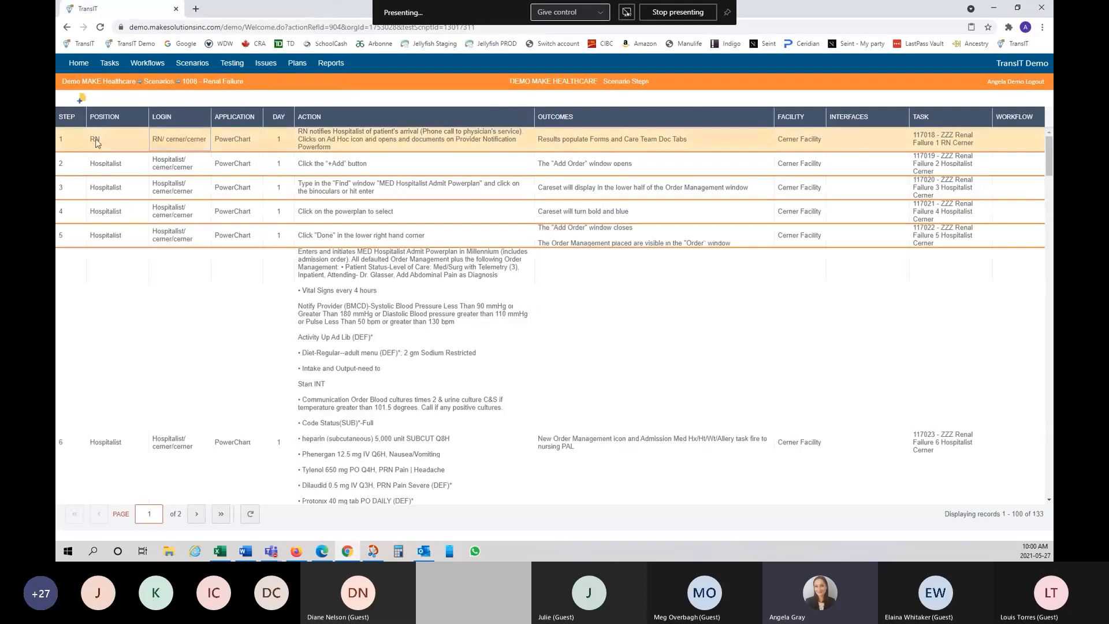
Step: Set step 1's position to CCU RN through the Change > Position dialog
right_click(128, 142)
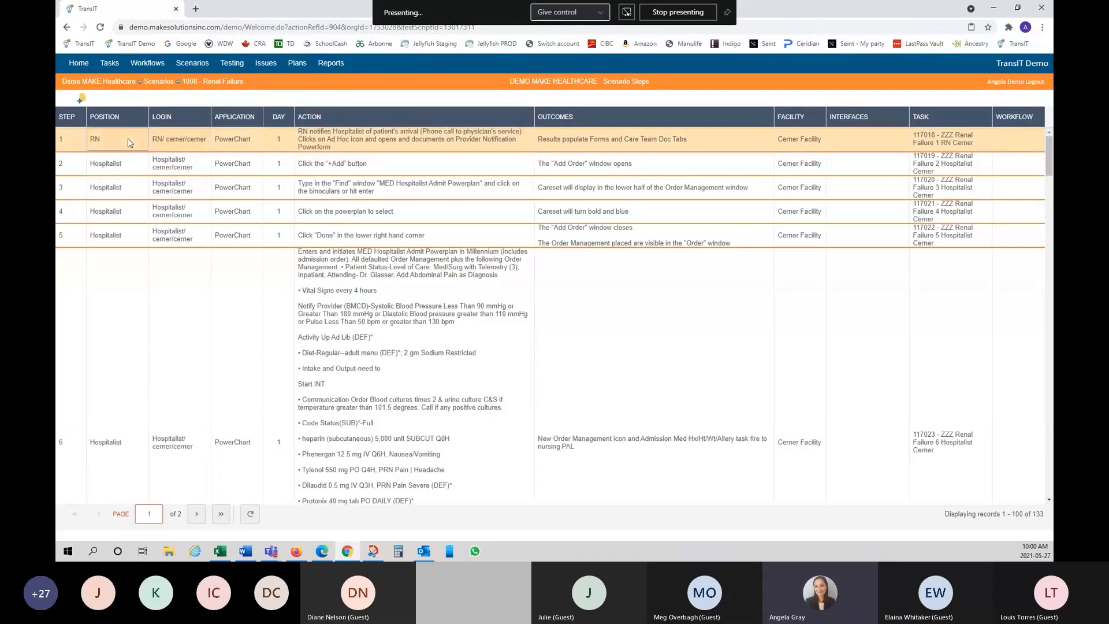
mouse_move(180, 188)
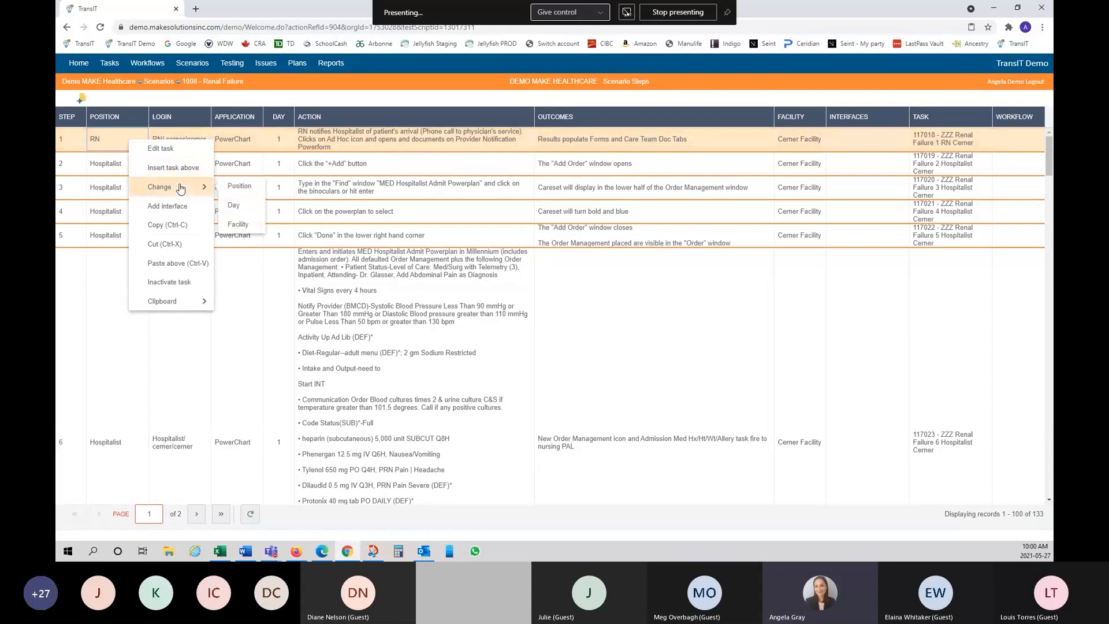
click(250, 188)
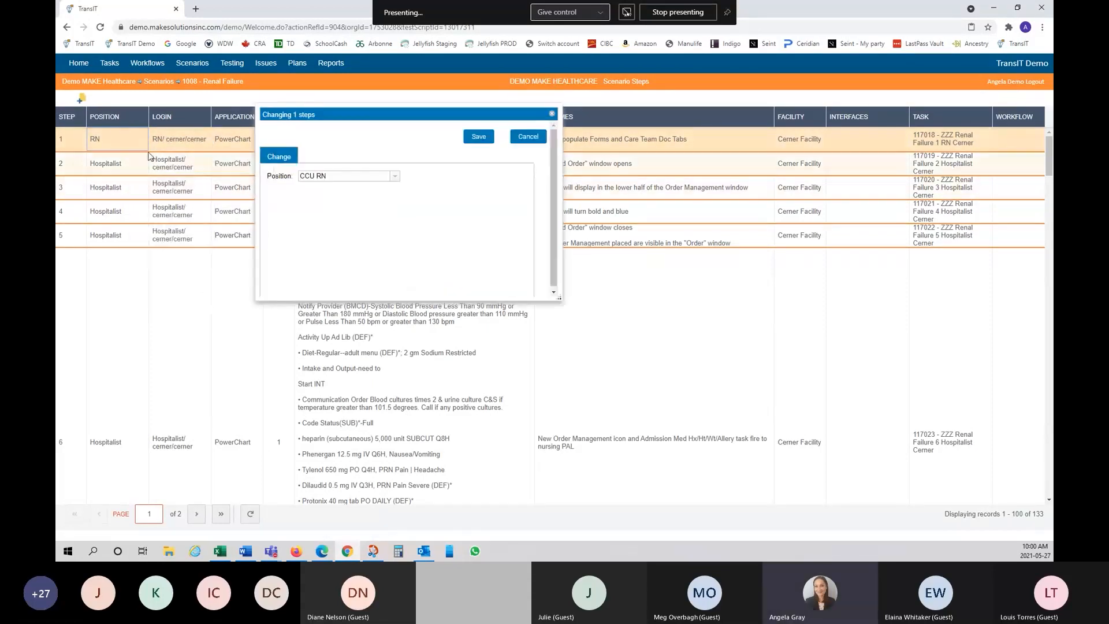
click(393, 177)
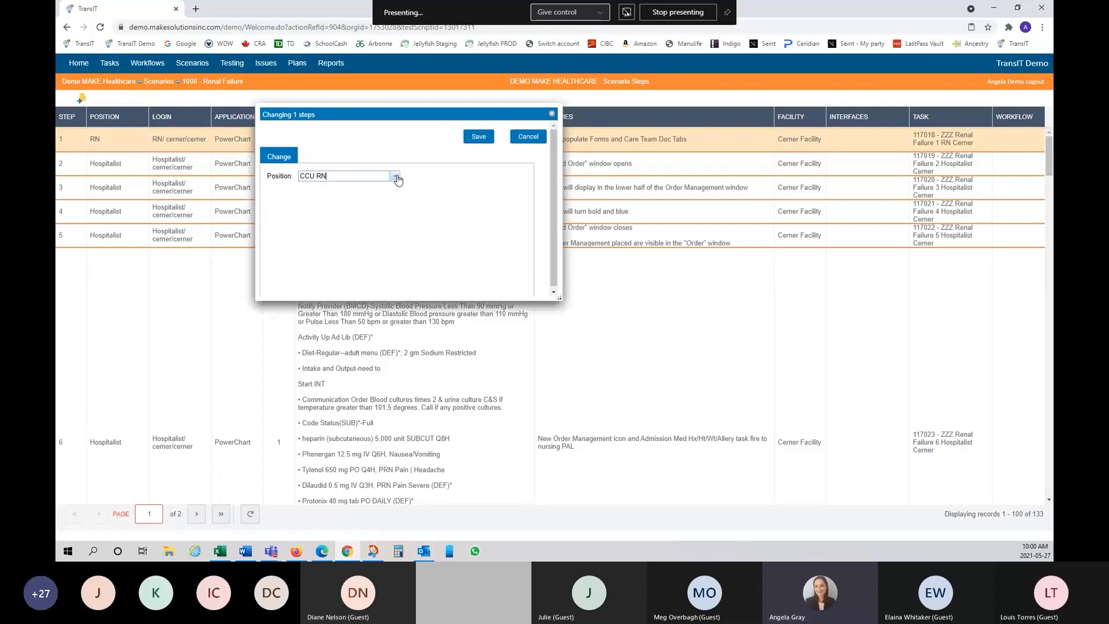
click(395, 177)
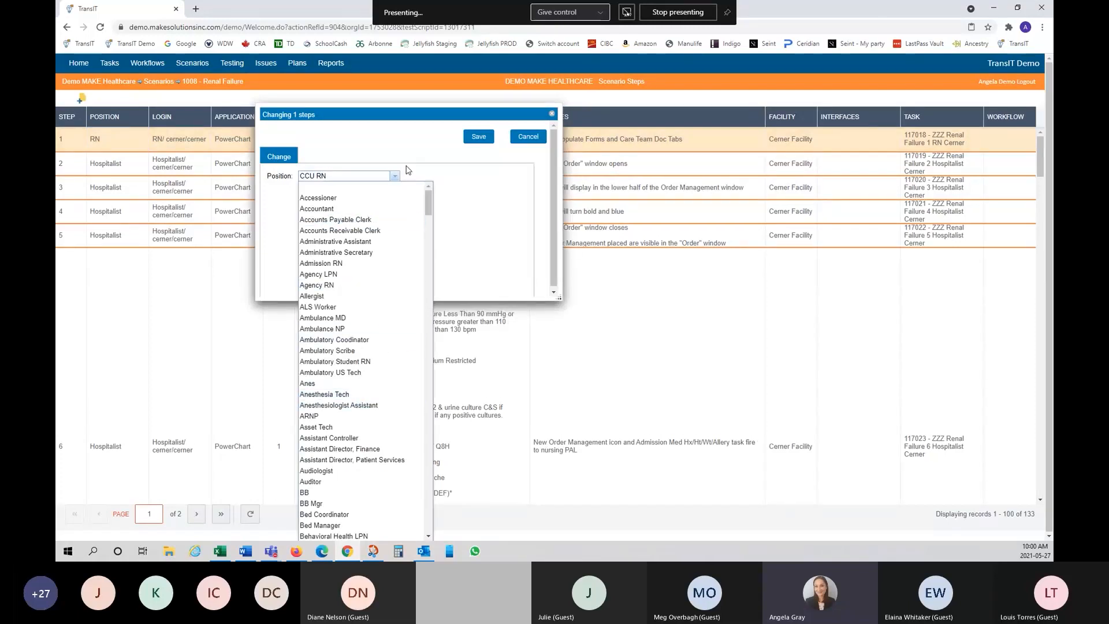
click(500, 188)
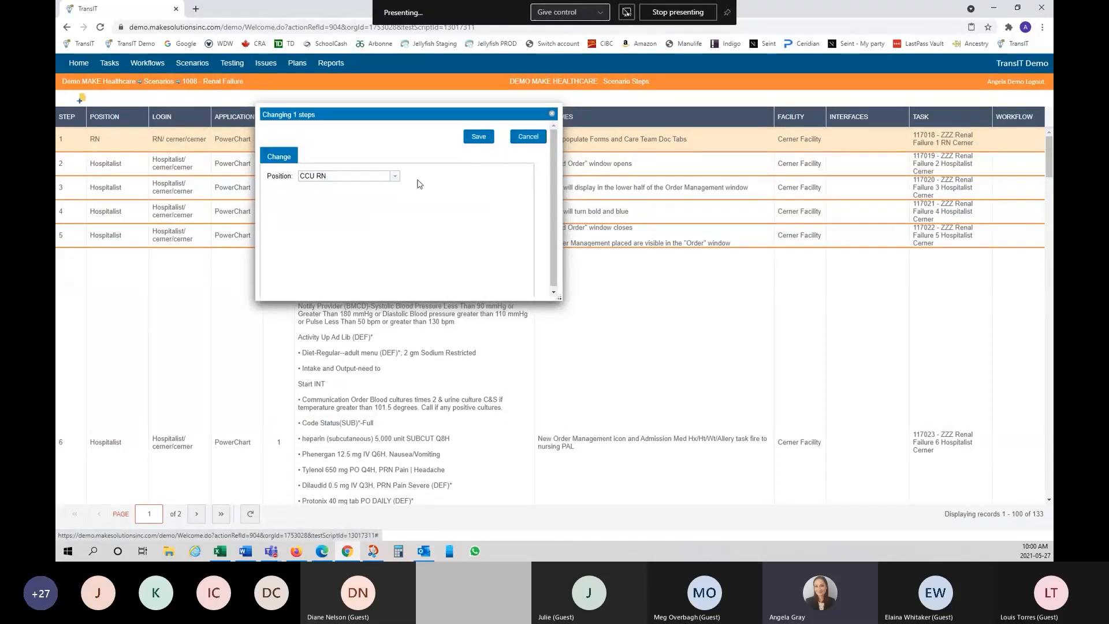
click(396, 176)
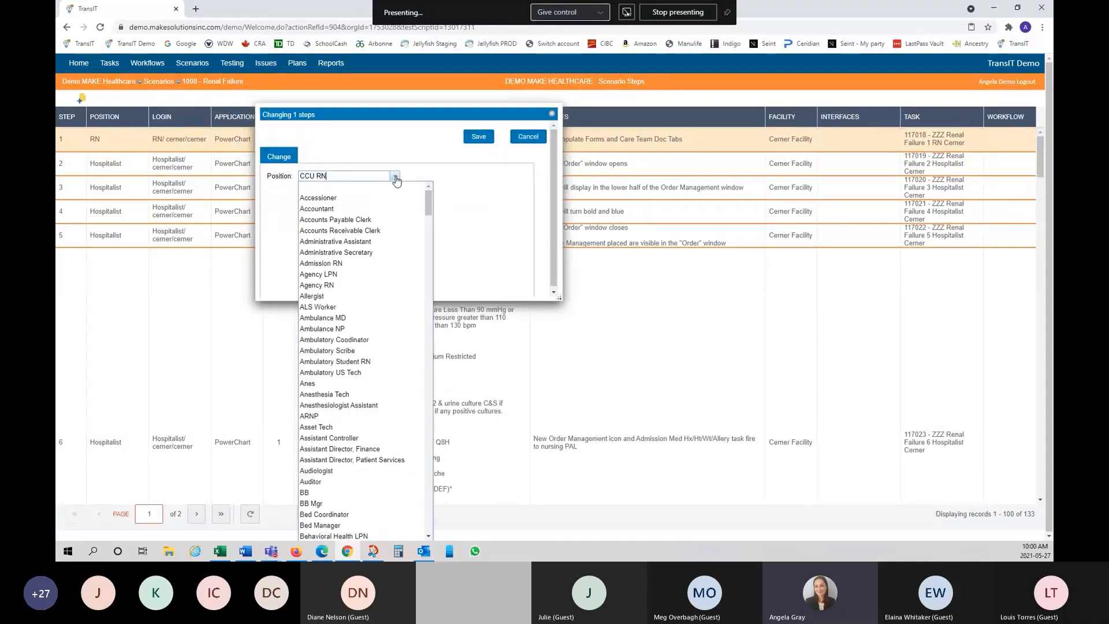
click(494, 192)
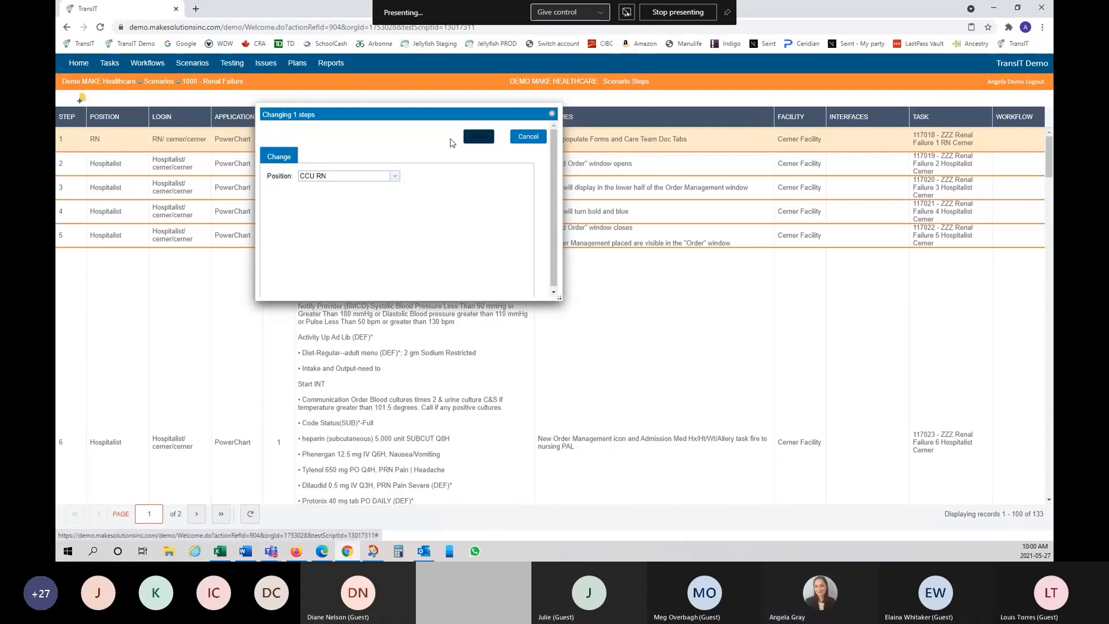
click(393, 177)
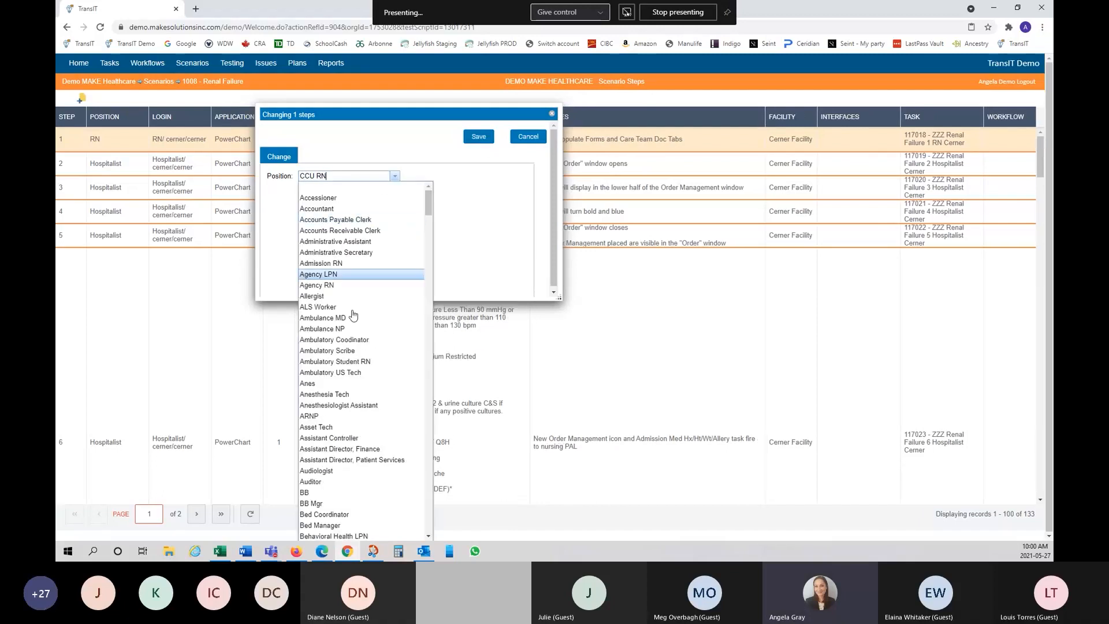
click(494, 188)
click(479, 137)
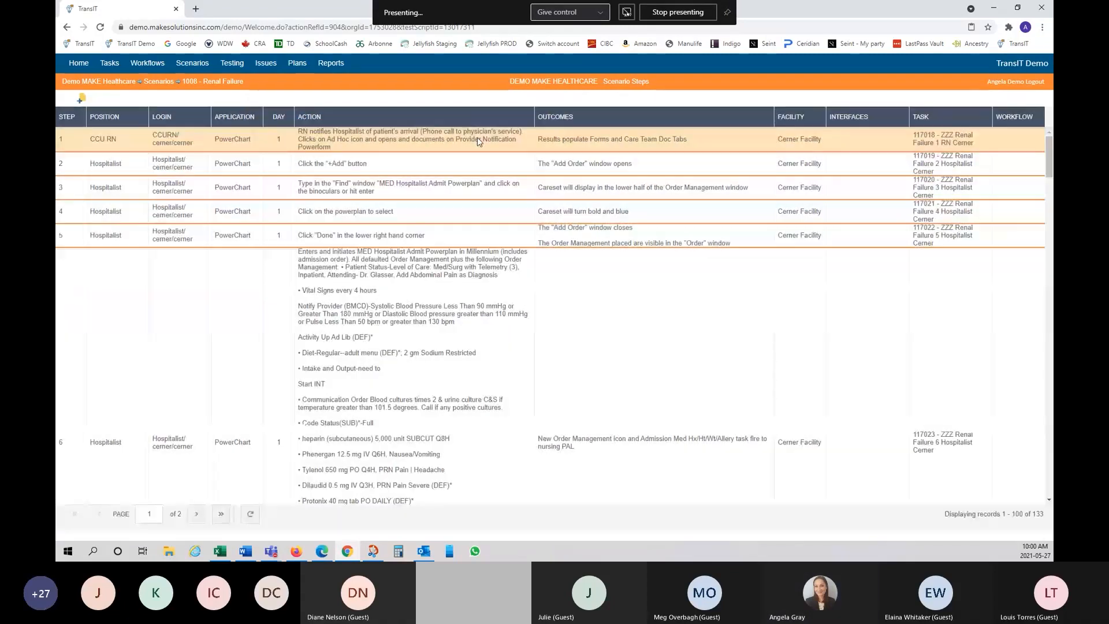
Step: Open step 1's task for editing from its right-click menu
click(125, 138)
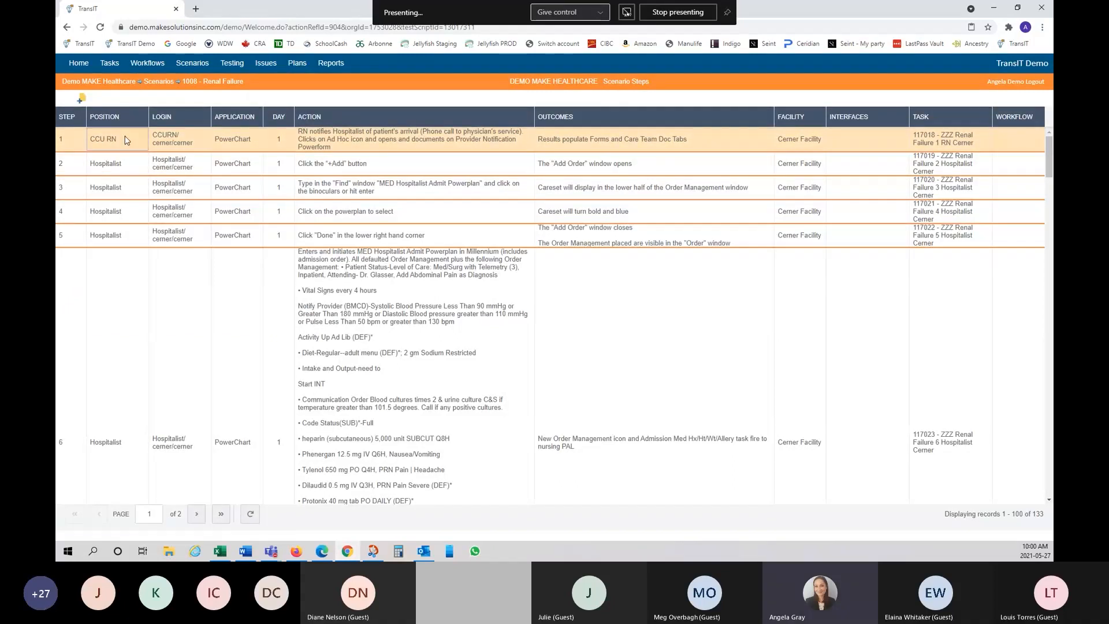
right_click(126, 139)
click(148, 143)
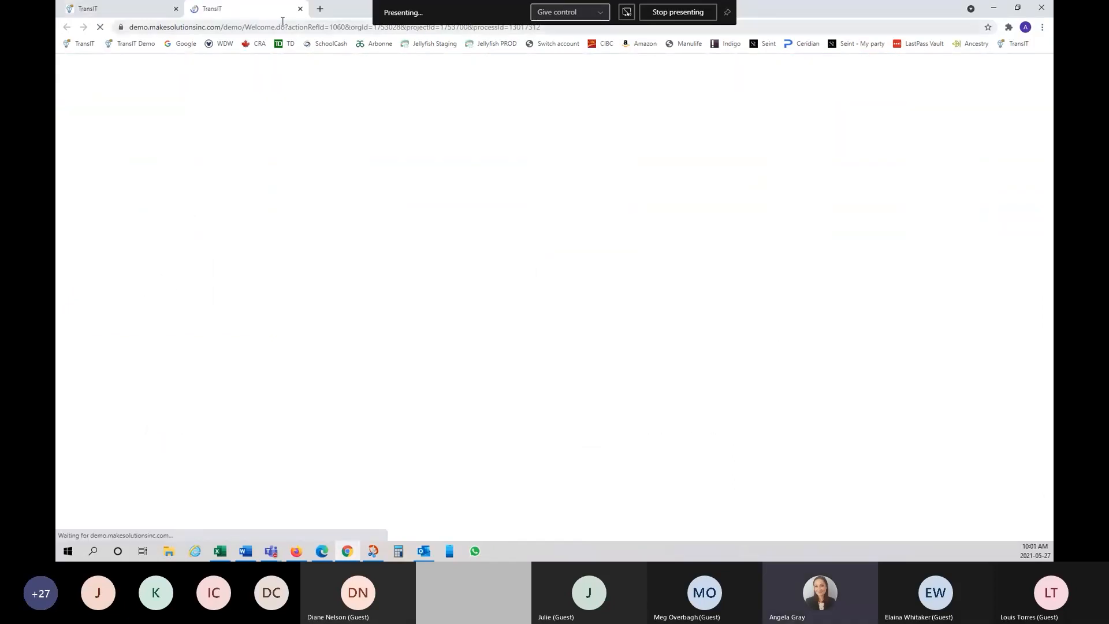
Step: Close the extra loading tab and change step 1's position from CCU RN to RN
click(299, 8)
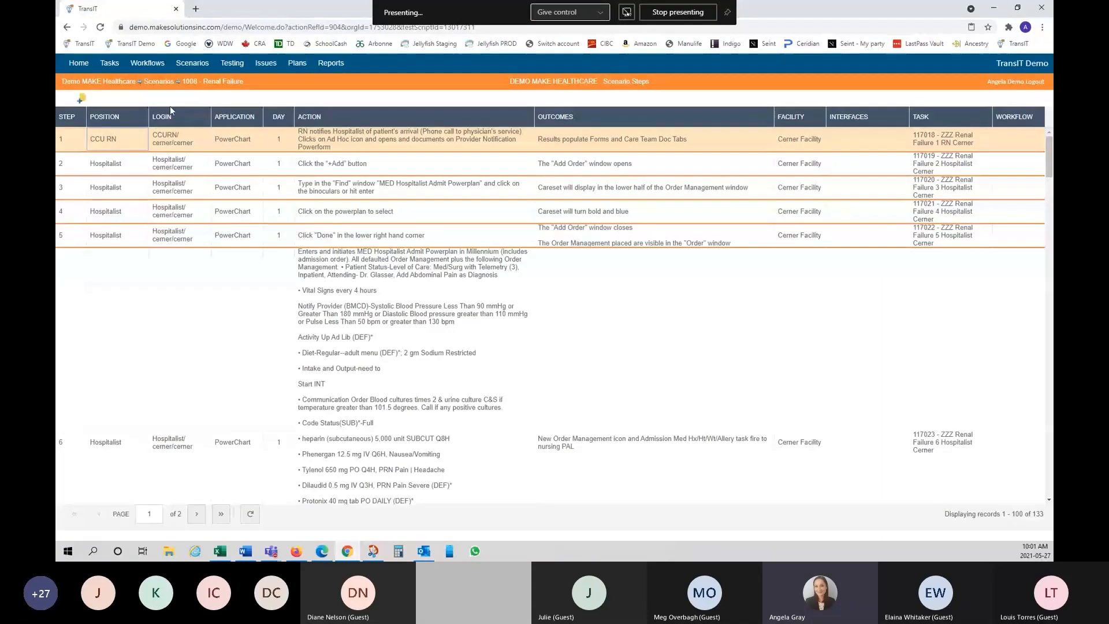
right_click(125, 139)
mouse_move(199, 185)
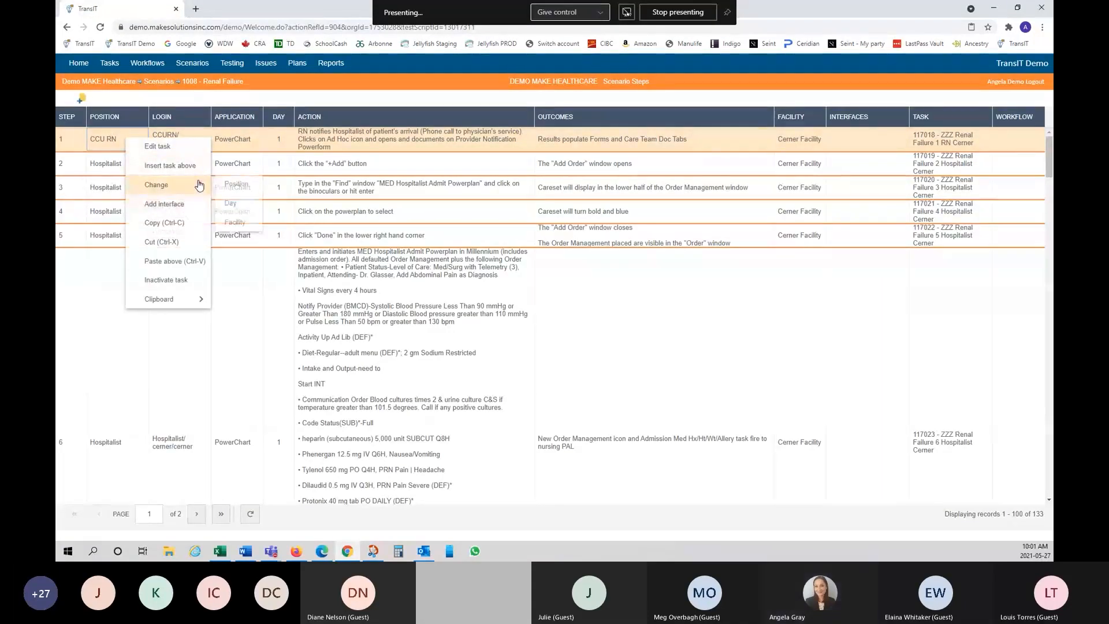
click(235, 183)
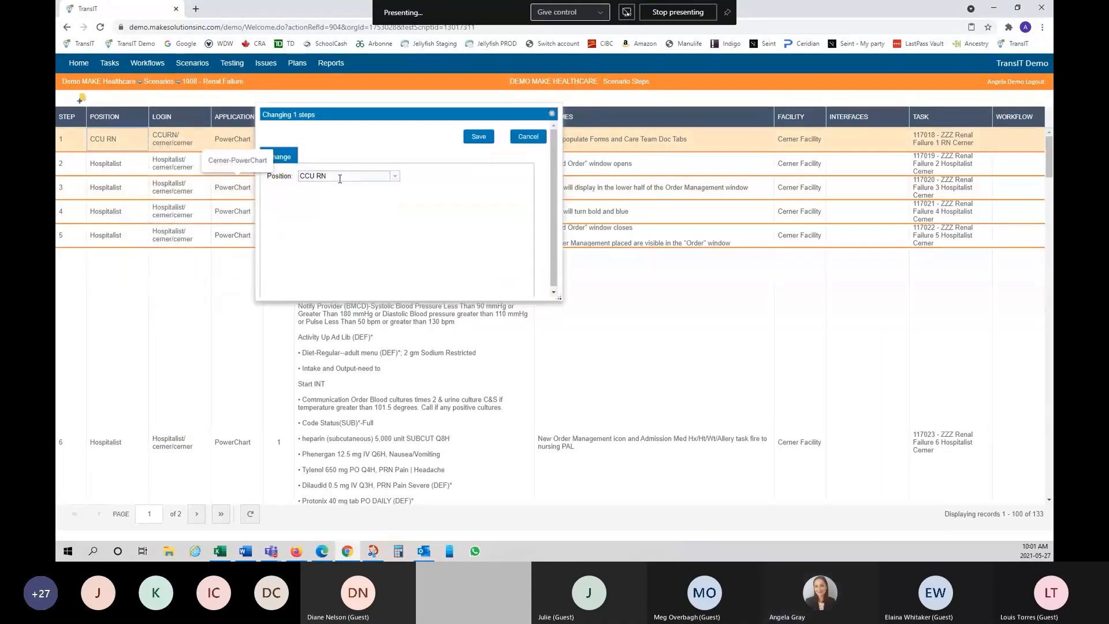
triple_click(340, 179)
text(RN)
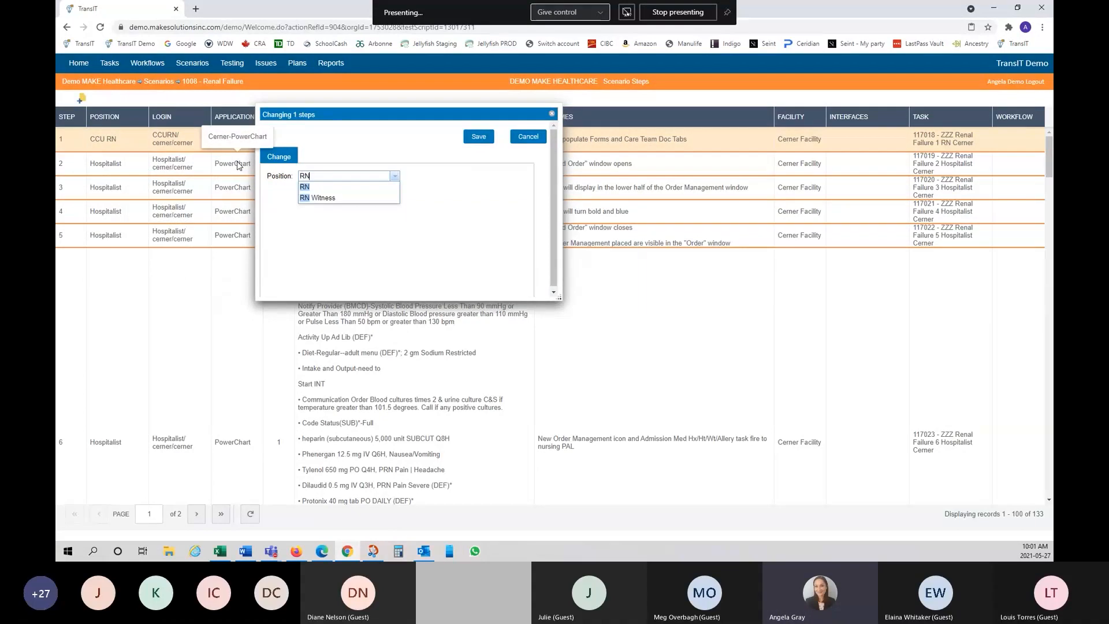
click(304, 187)
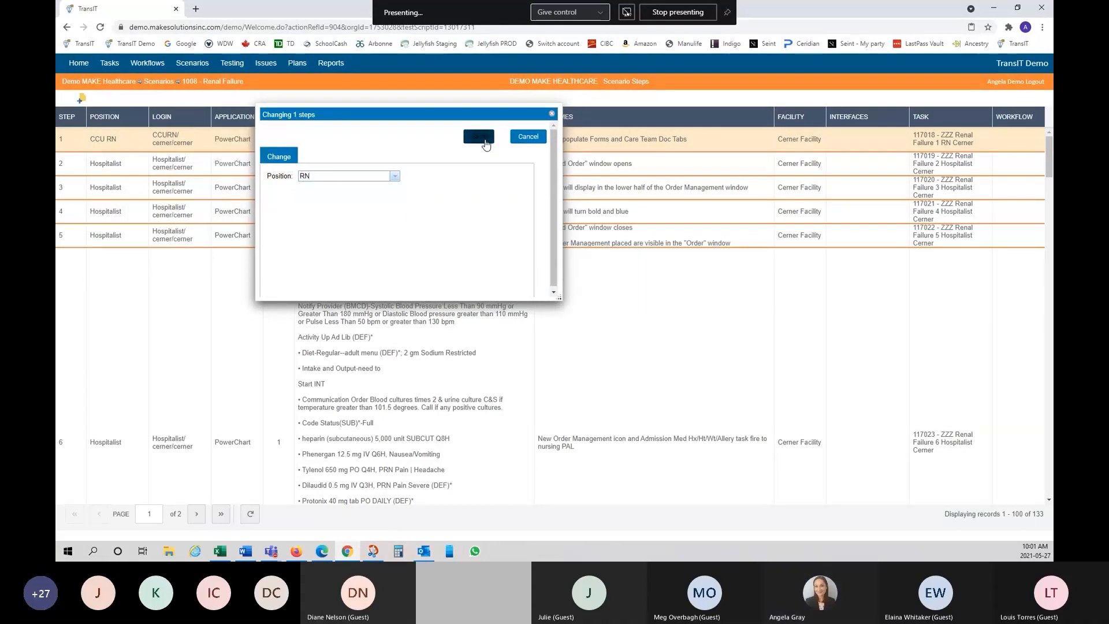
click(479, 137)
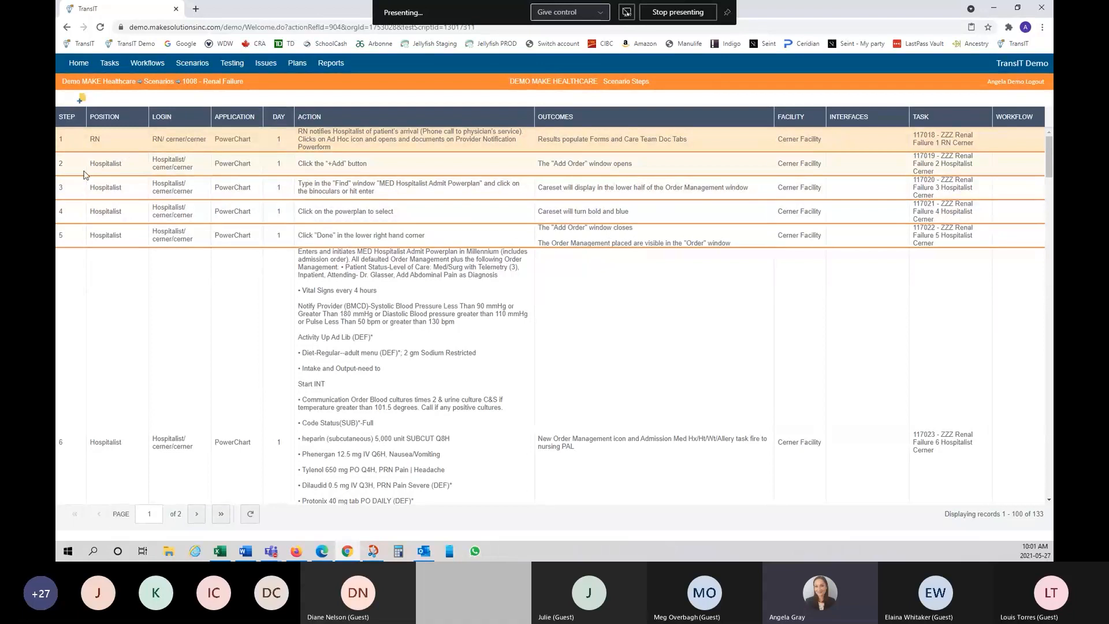
scroll(94, 362, down, 2)
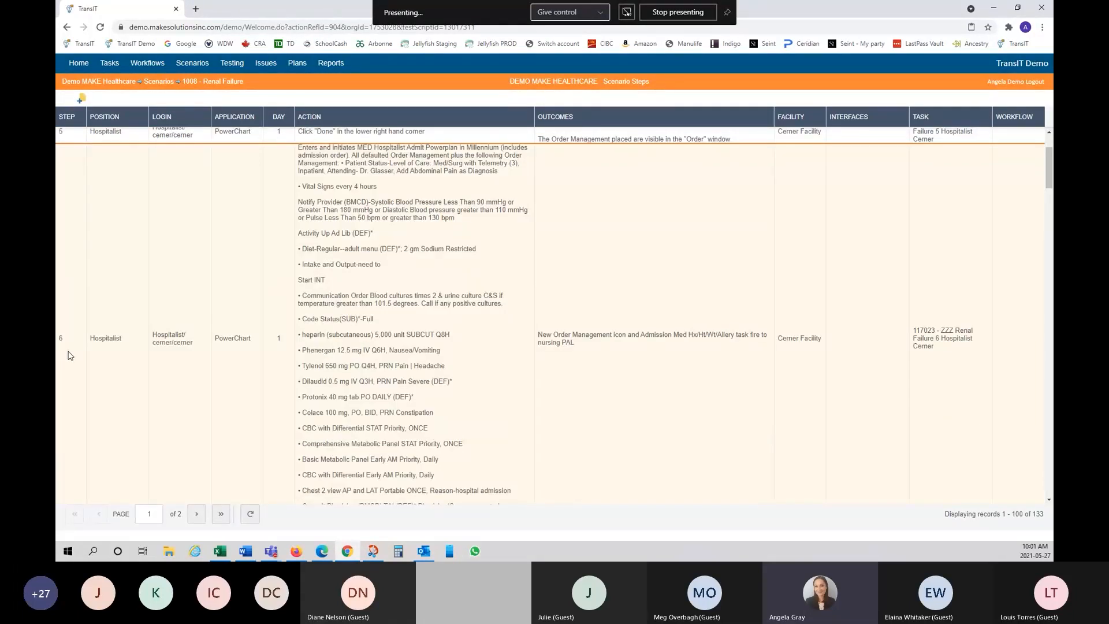
right_click(166, 399)
mouse_move(231, 535)
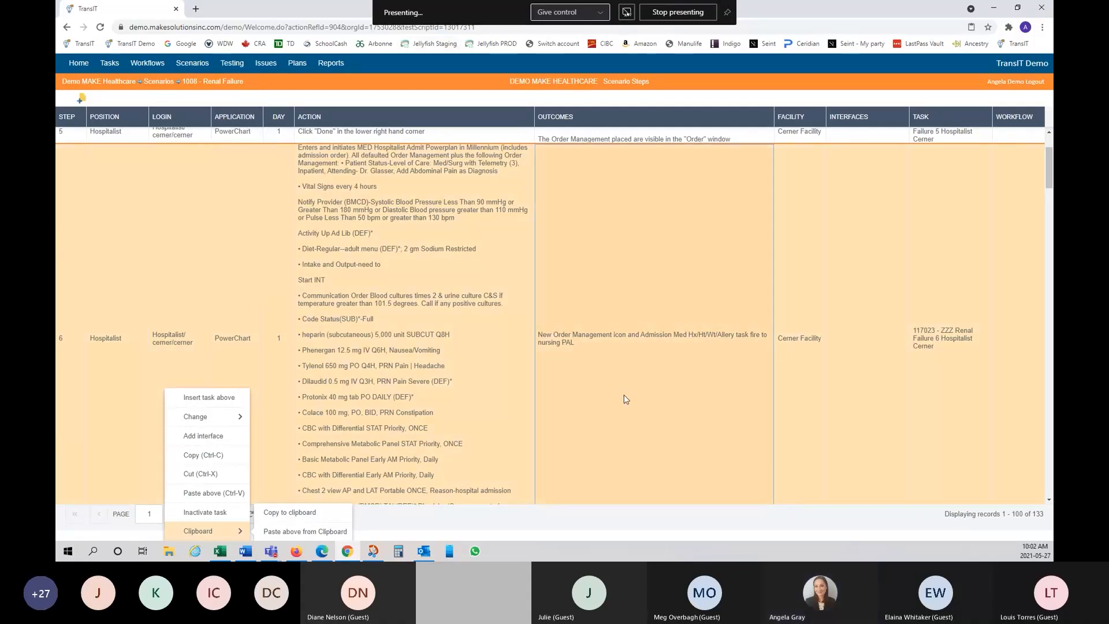
scroll(638, 385, up, 2)
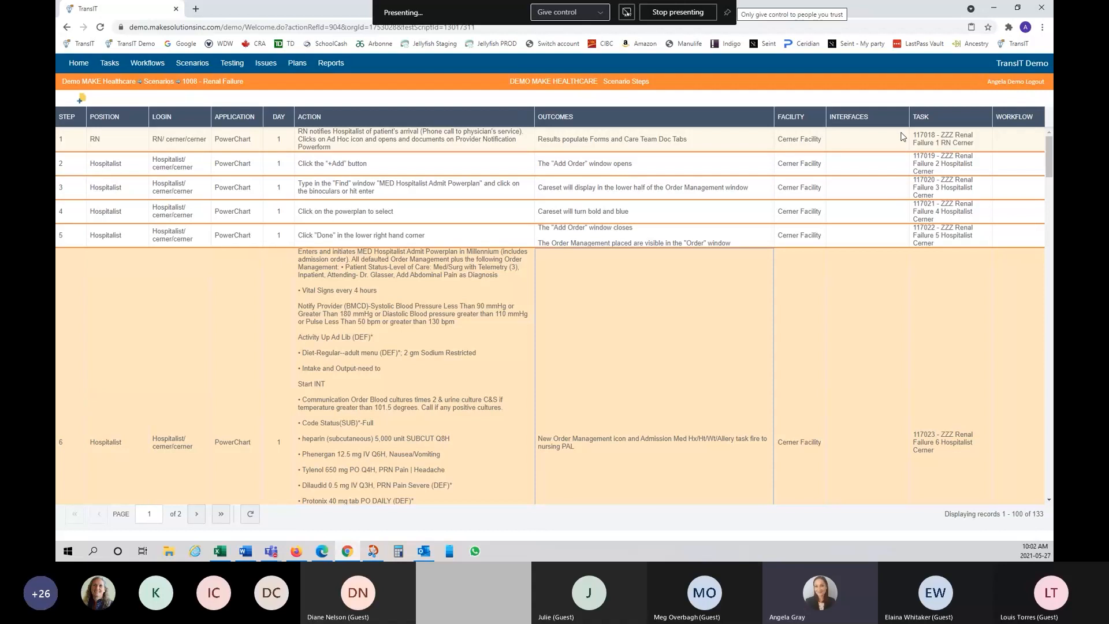
Step: Review the Renal Failure steps from step 1, then go to the Testing test rounds list
click(462, 137)
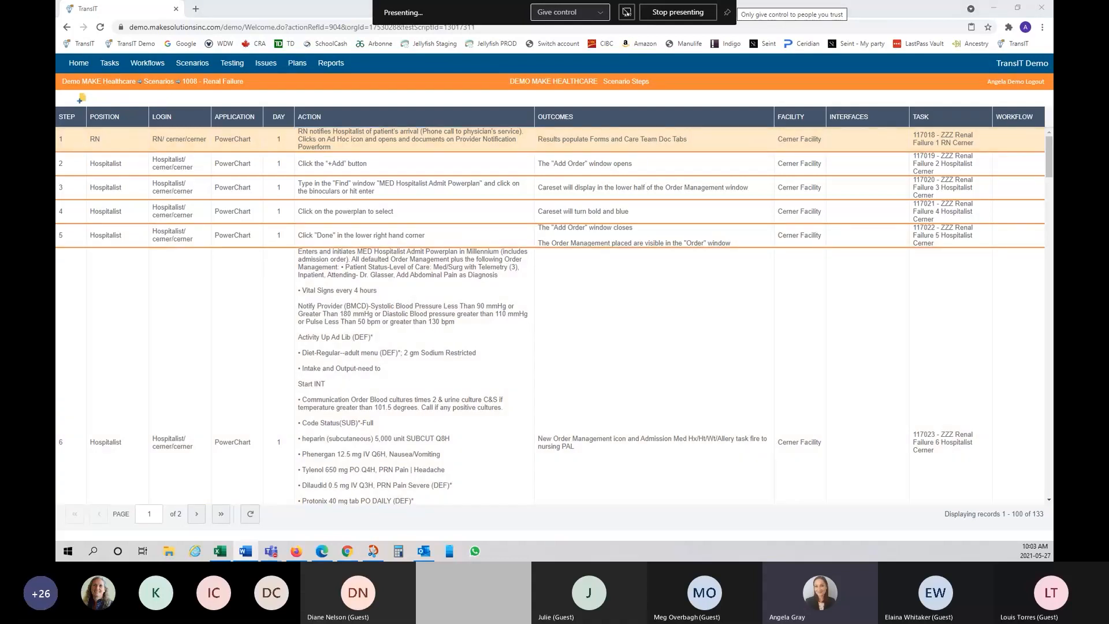
scroll(450, 315, down, 3)
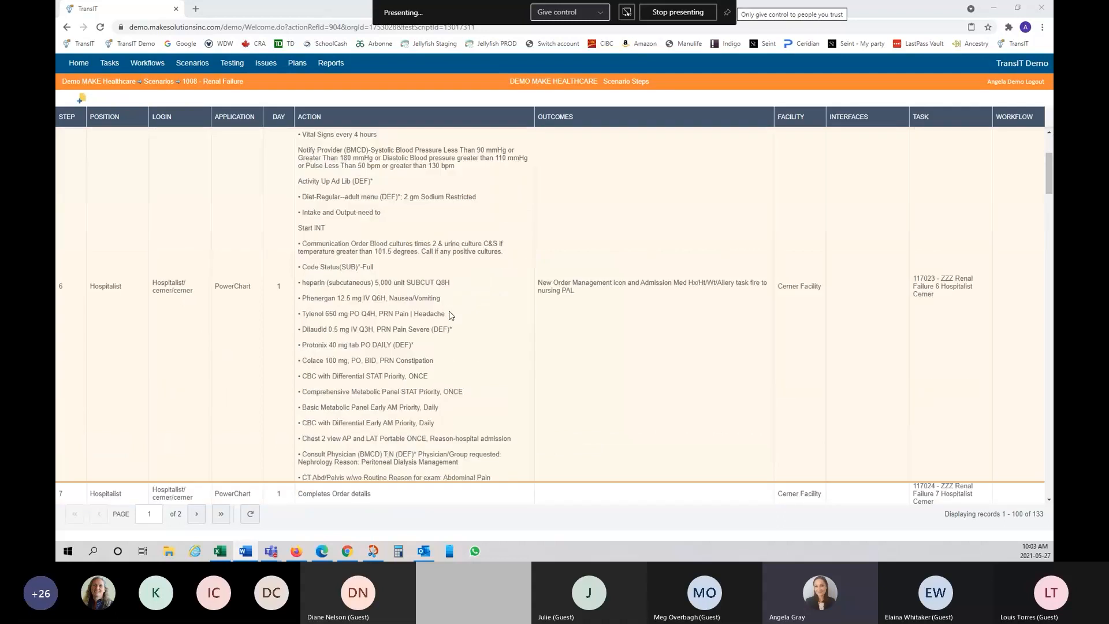
scroll(450, 314, down, 10)
scroll(451, 315, up, 13)
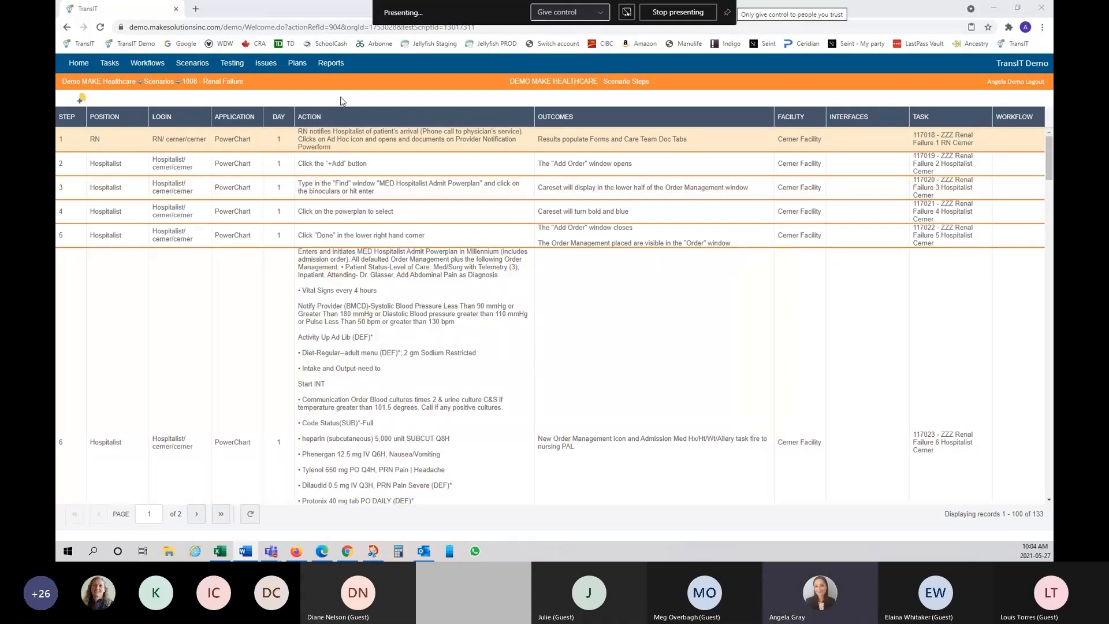
click(234, 66)
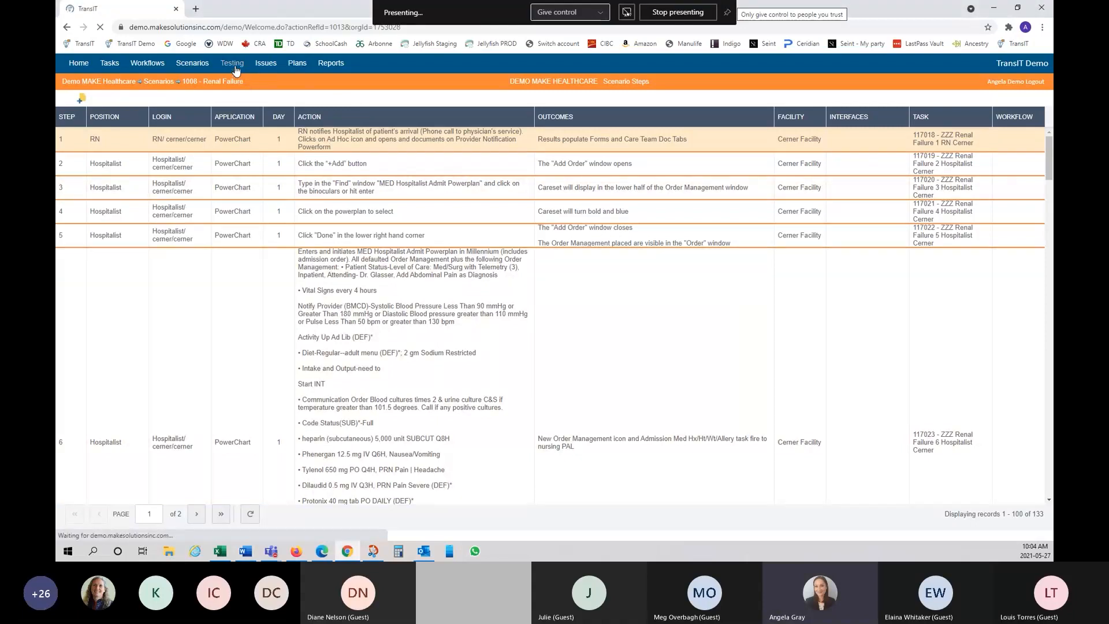
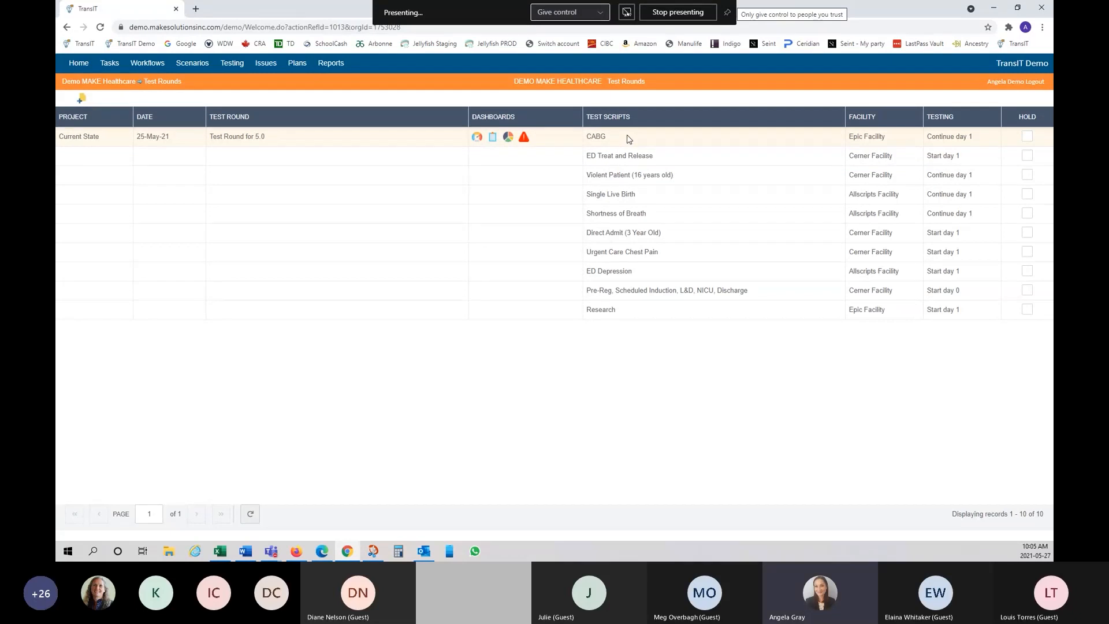
Step: Open the context menu for the ED Treat and Release test script row
right_click(551, 149)
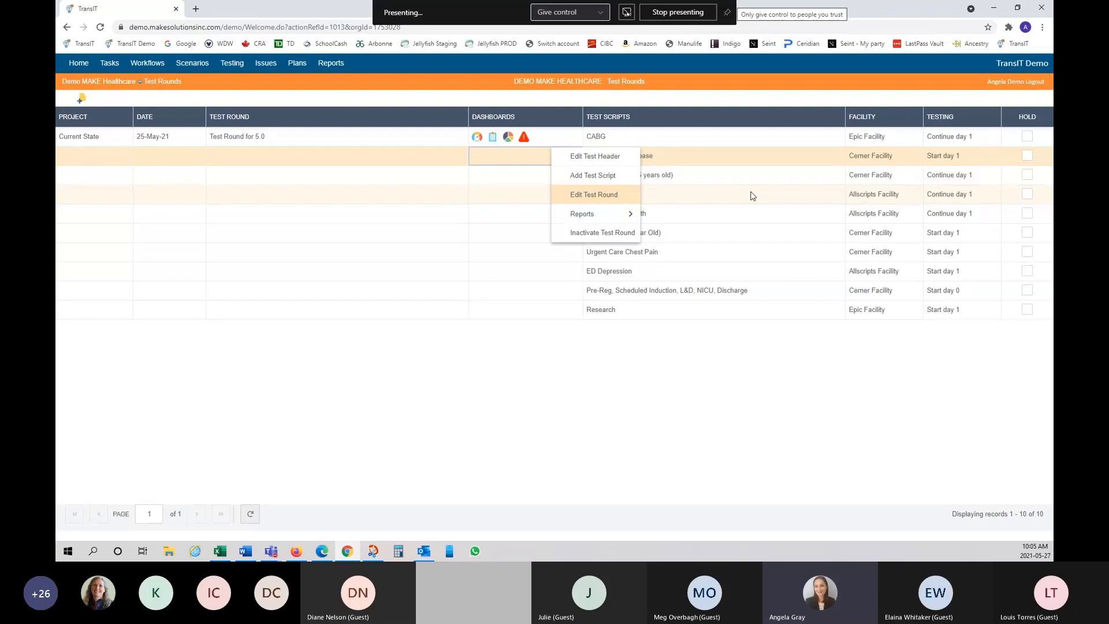
Step: In Add Test Script, filter the category to Process, browse the scripts, then close without adding
click(598, 180)
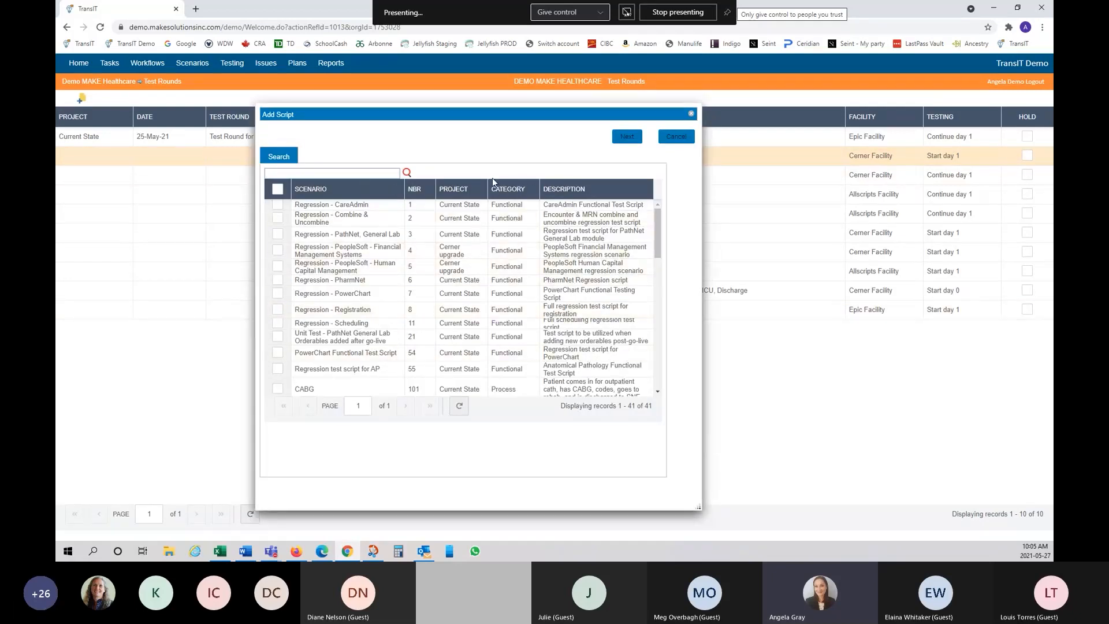
click(526, 193)
click(554, 217)
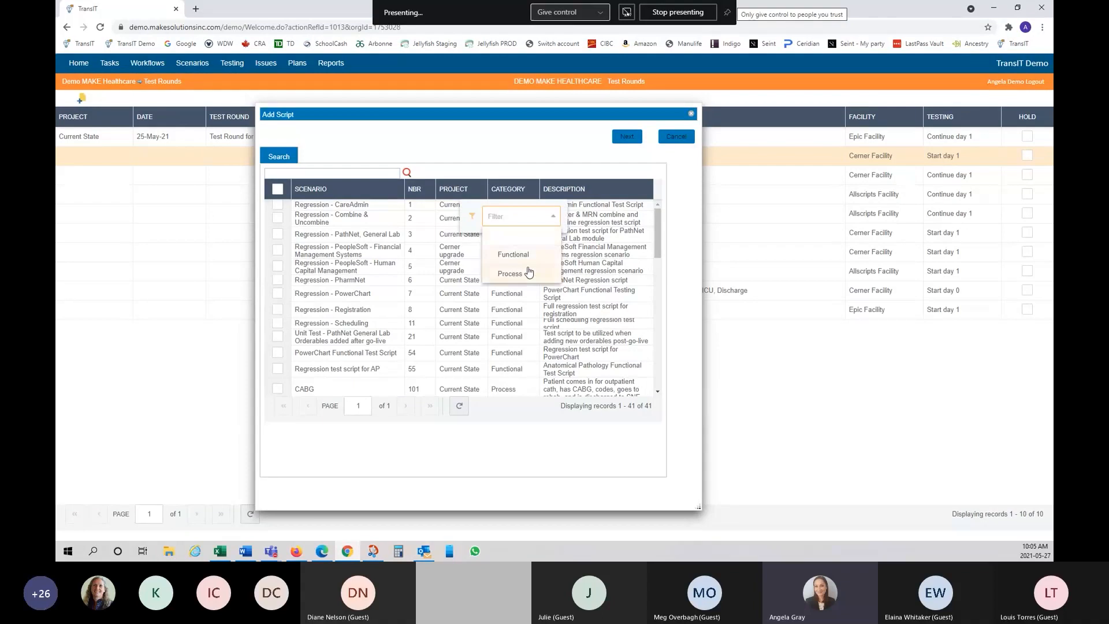
click(539, 275)
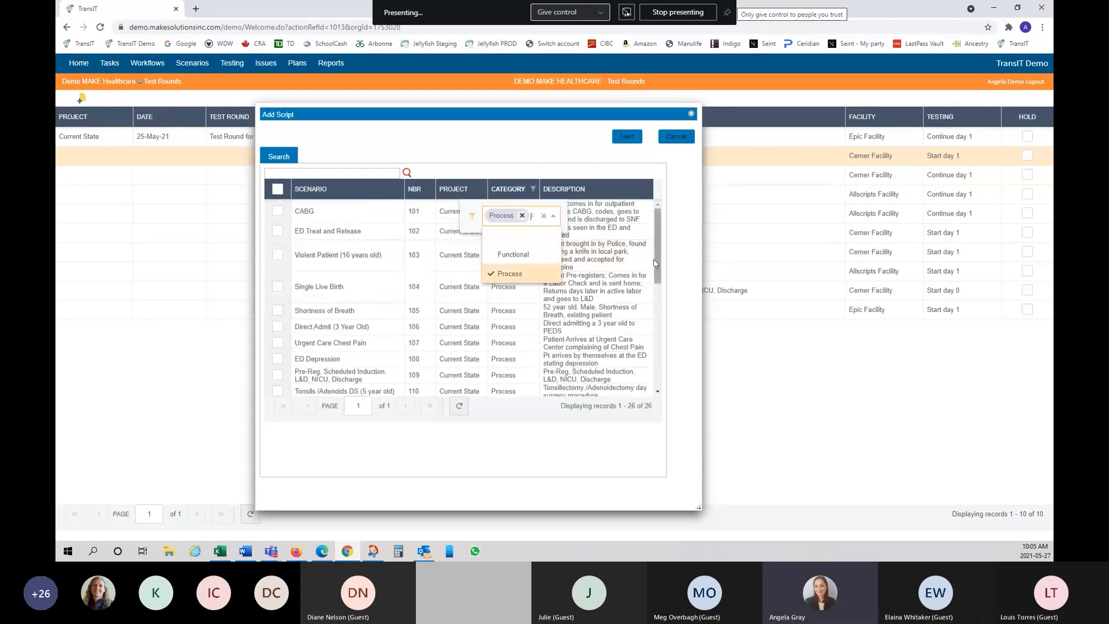
click(680, 249)
scroll(405, 289, down, 5)
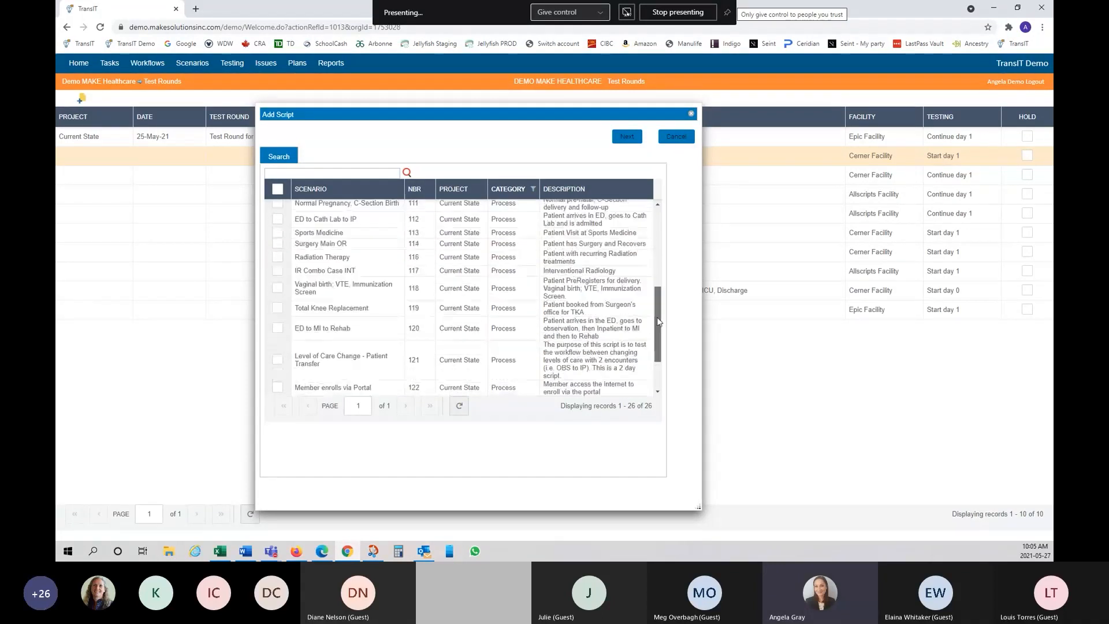
scroll(405, 288, up, 4)
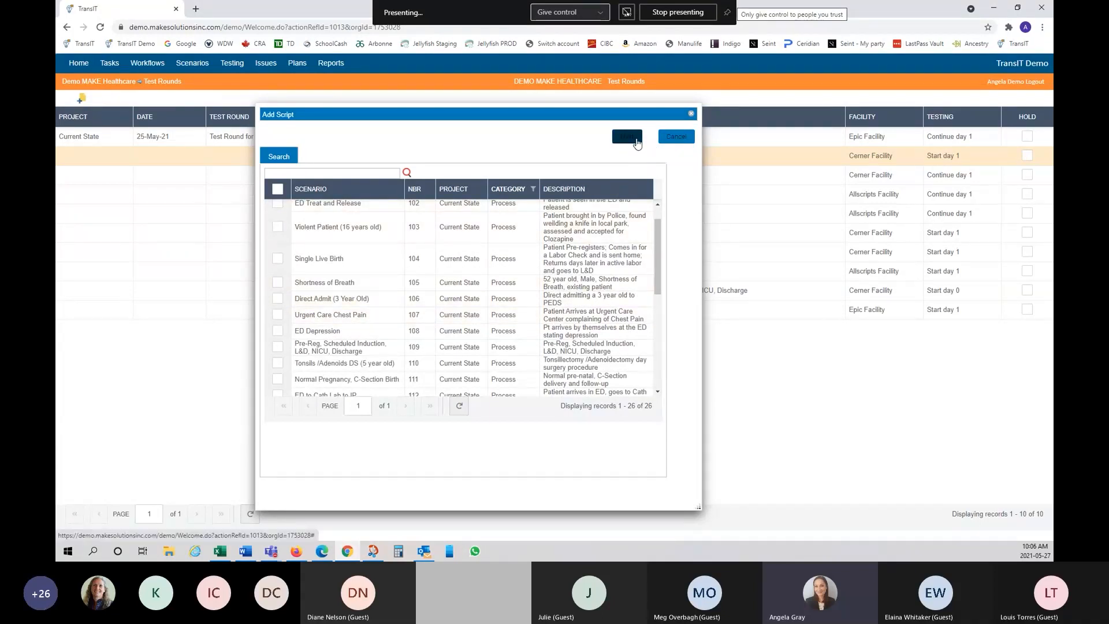
click(671, 141)
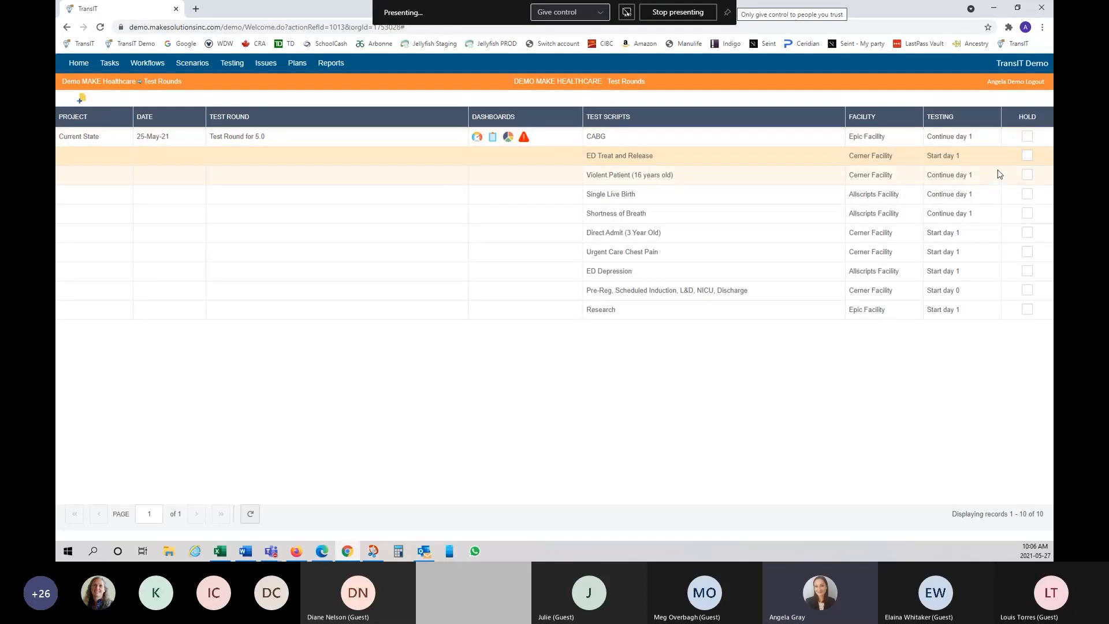
click(1027, 155)
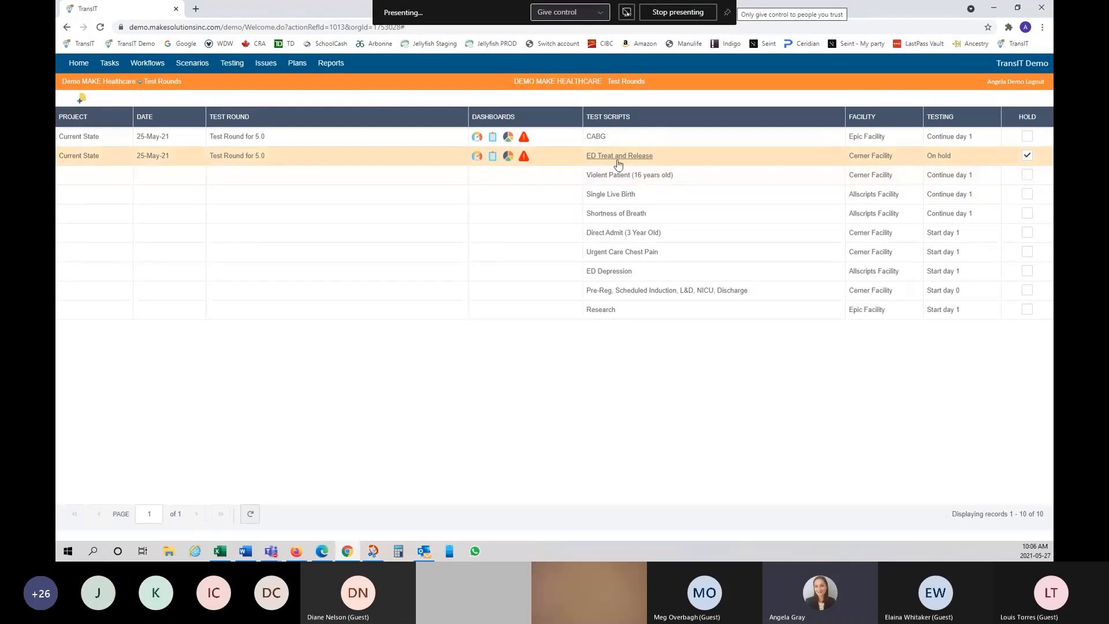
click(1028, 161)
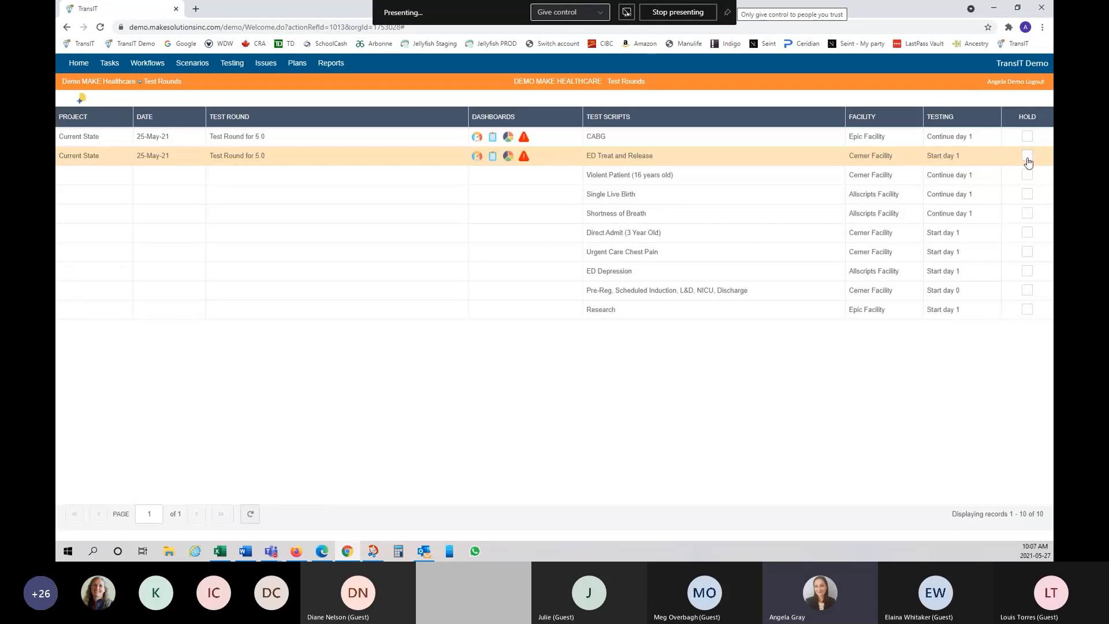
click(101, 27)
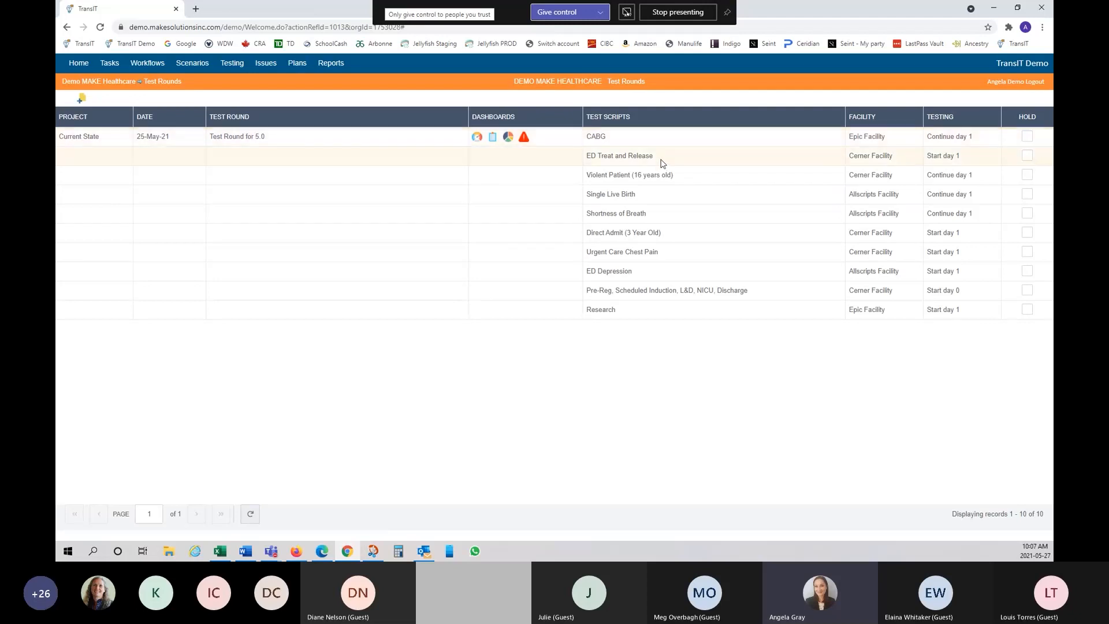
right_click(656, 140)
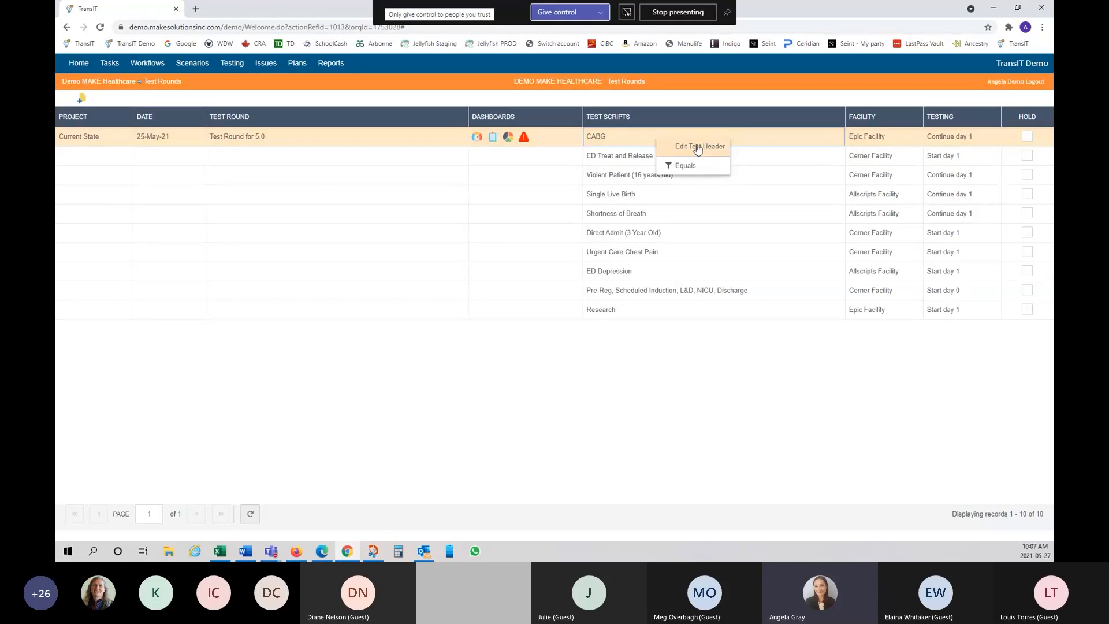
click(698, 147)
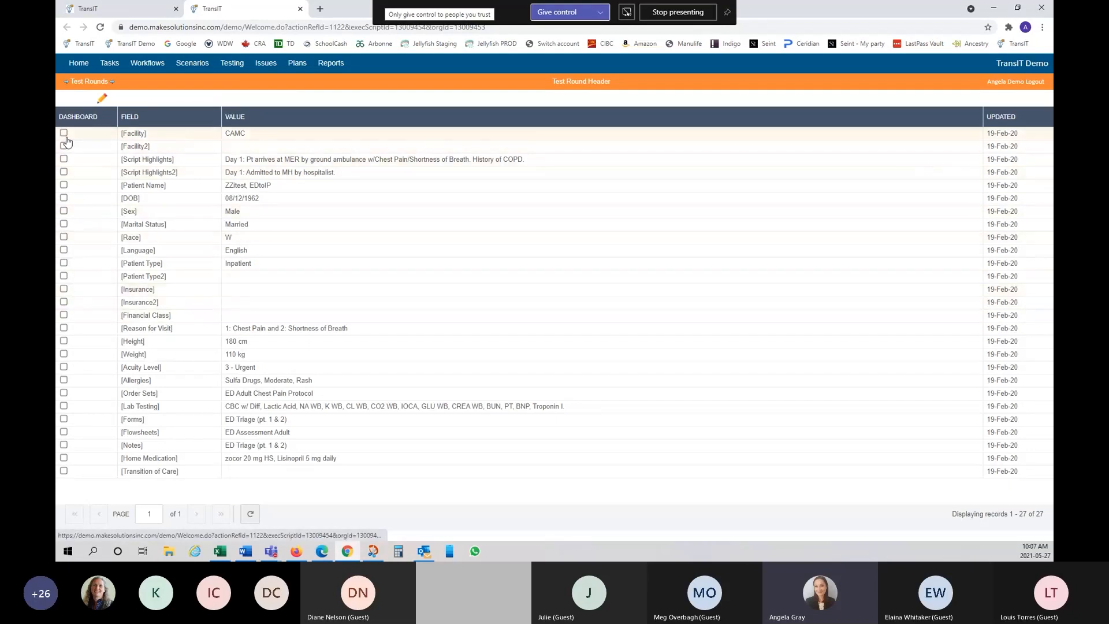
click(300, 9)
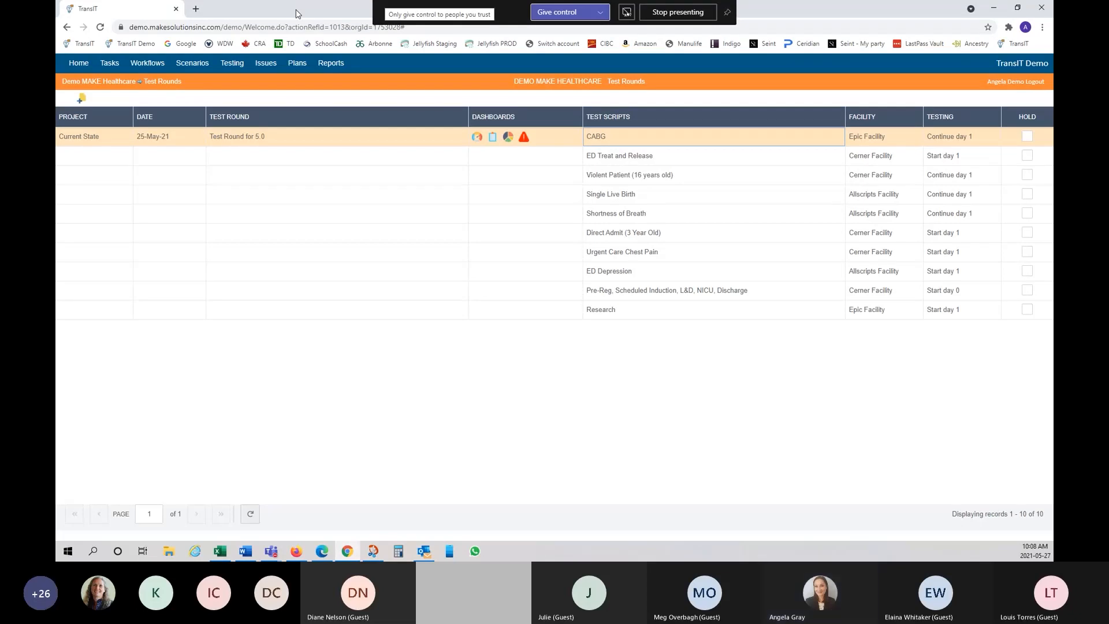
Step: Open the Test Round for 5.0 dashboard and briefly view the Direct Admit test header
click(477, 139)
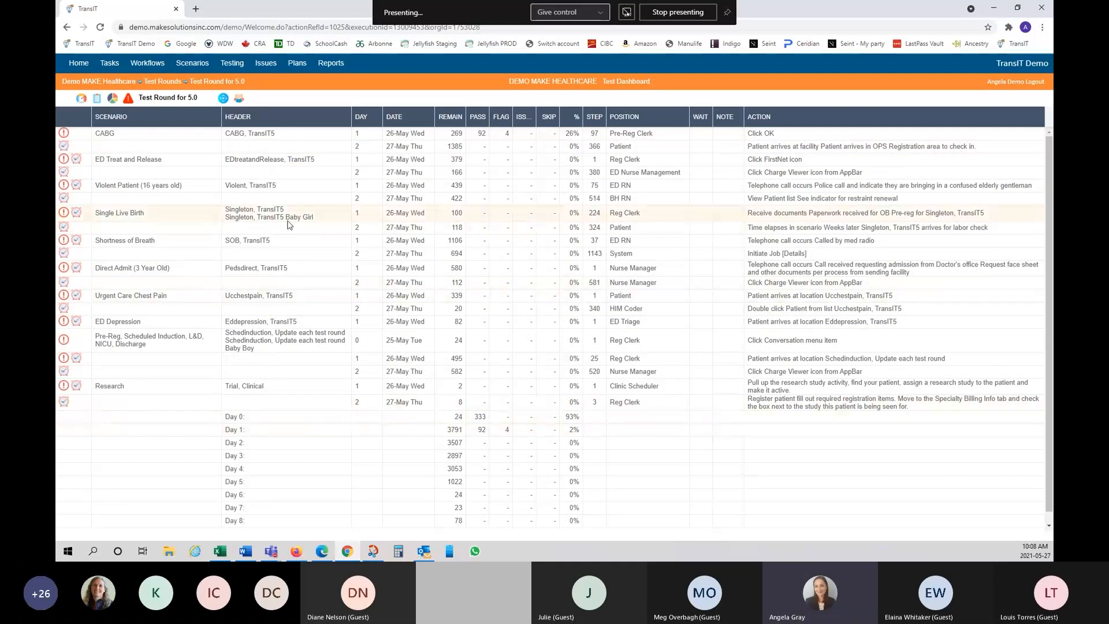
click(326, 286)
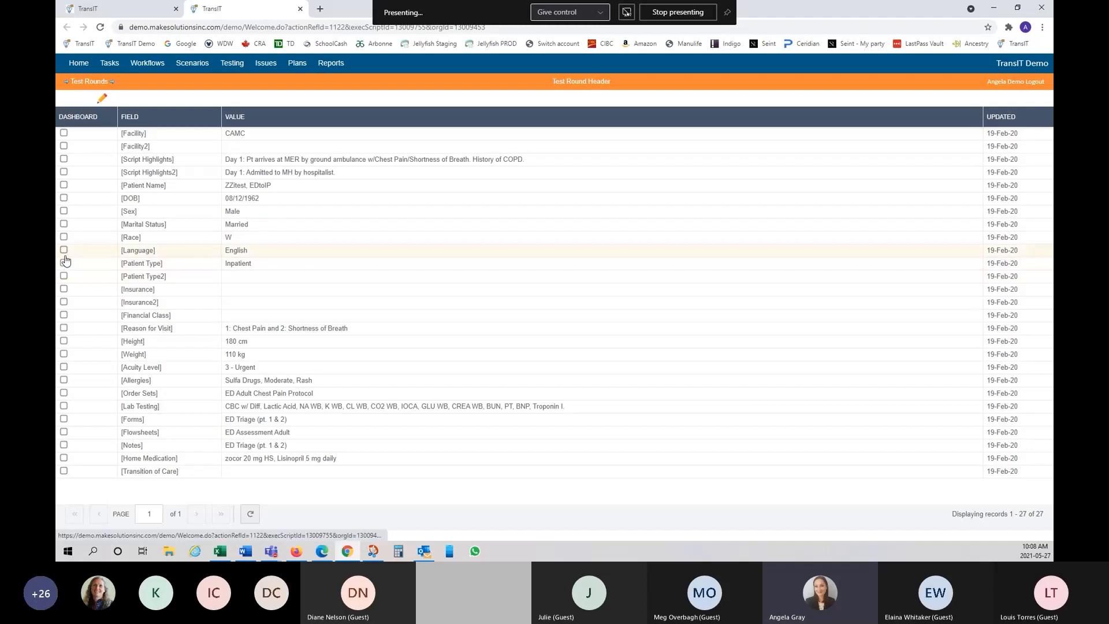
click(300, 9)
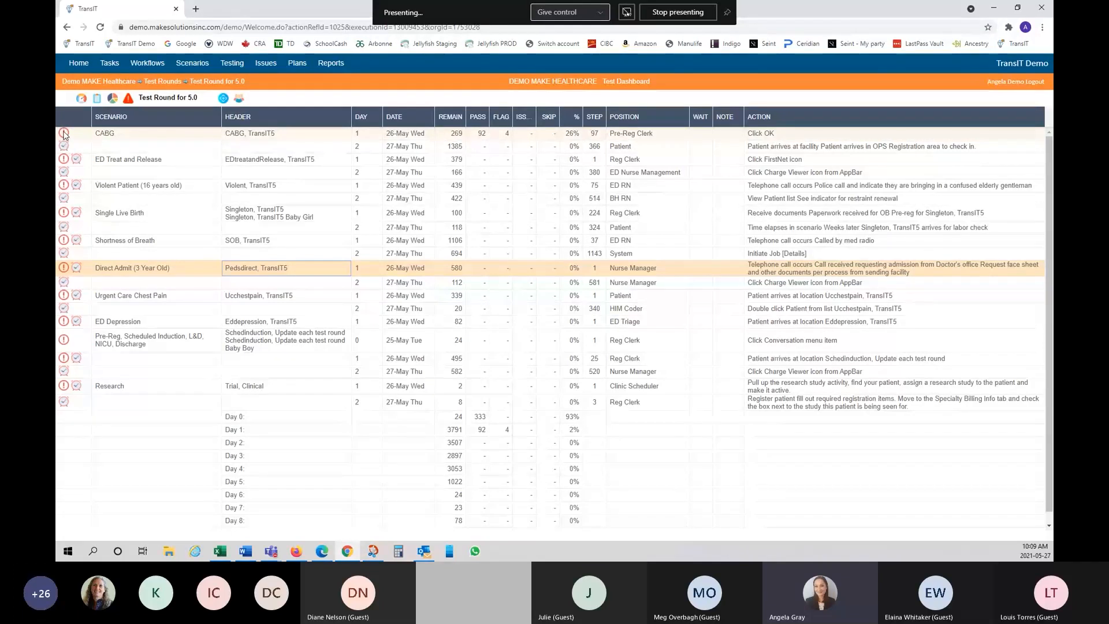
mouse_move(64, 135)
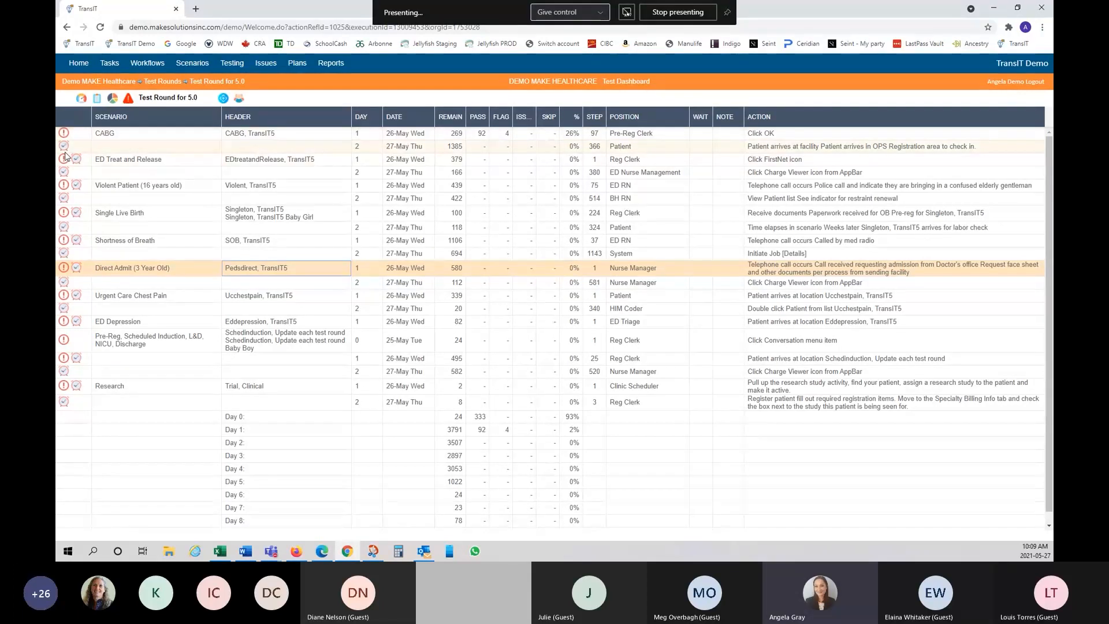
Step: Select the Violent Patient script row and filter the dashboard to ED RN positions
mouse_move(67, 149)
click(307, 188)
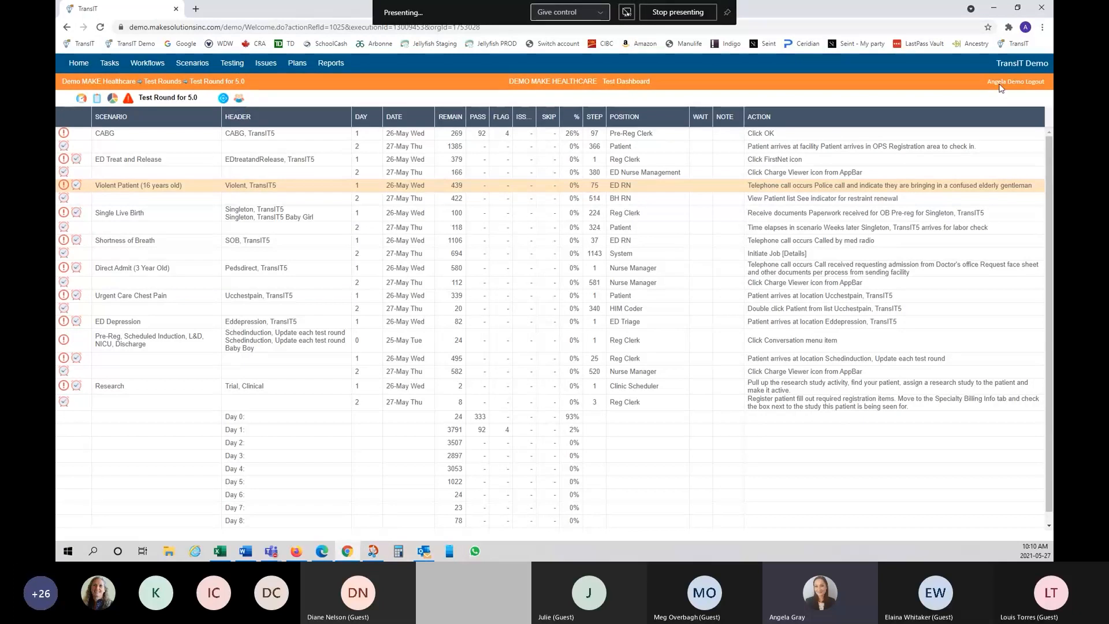
click(241, 100)
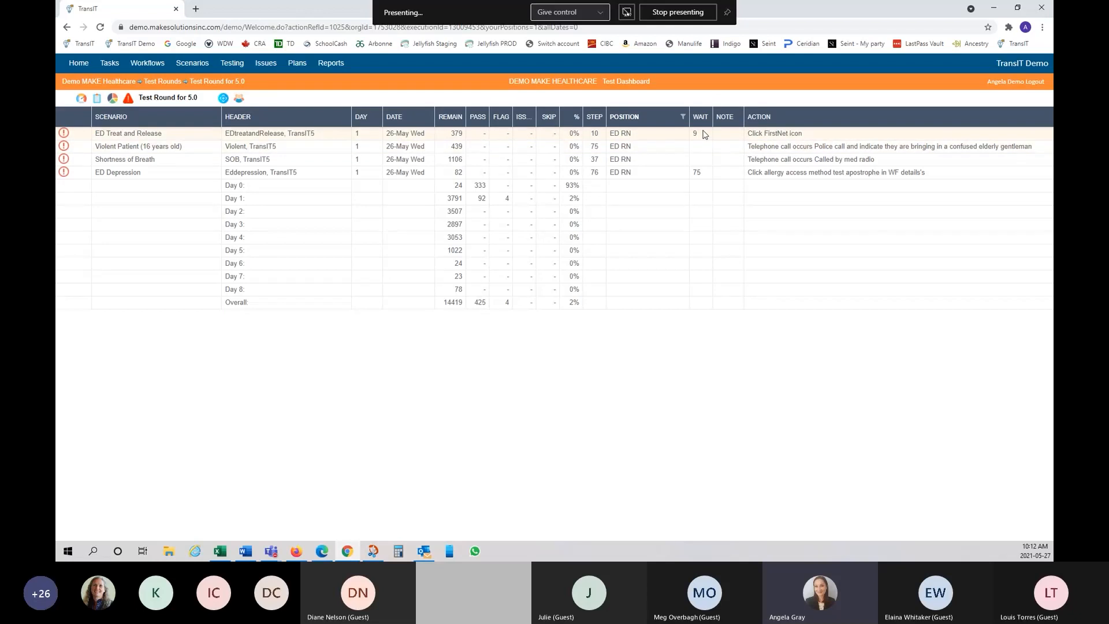
click(778, 136)
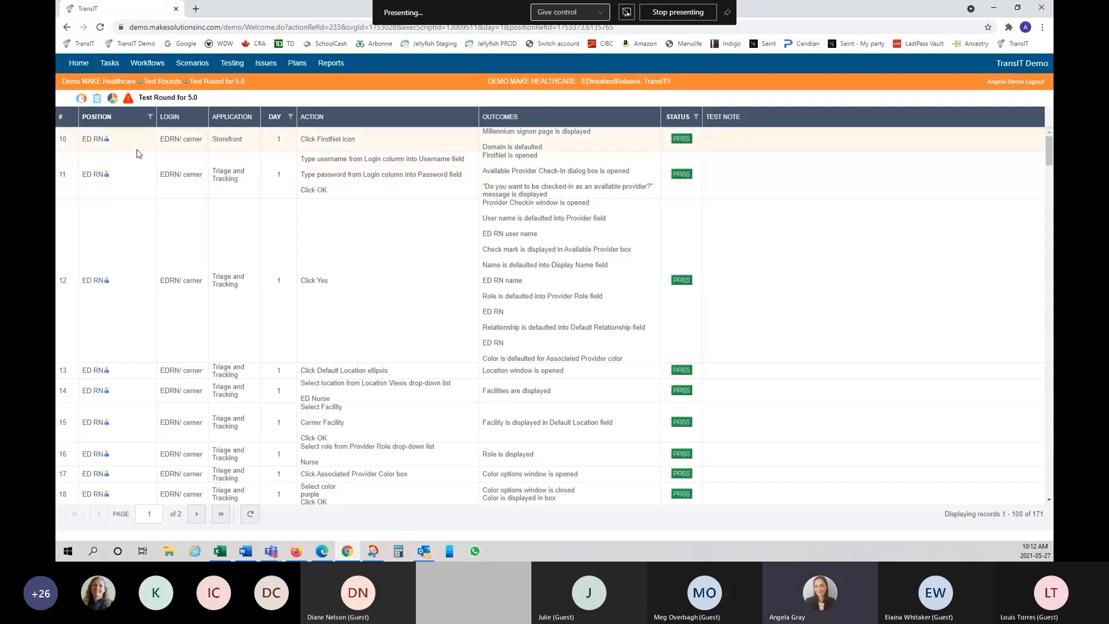
scroll(290, 169, down, 5)
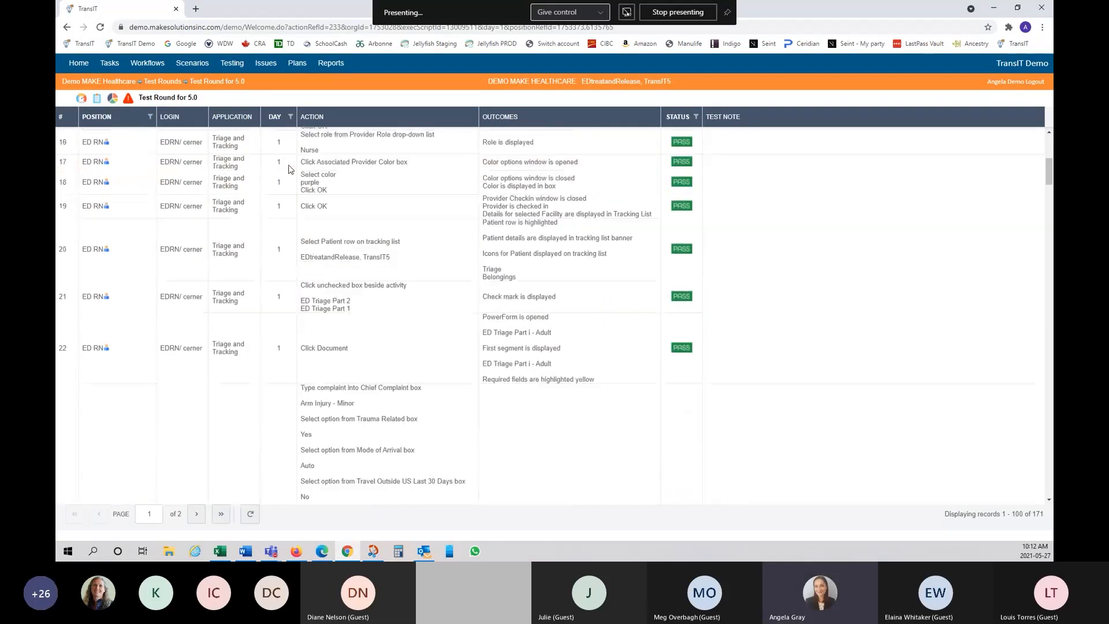
scroll(290, 169, up, 5)
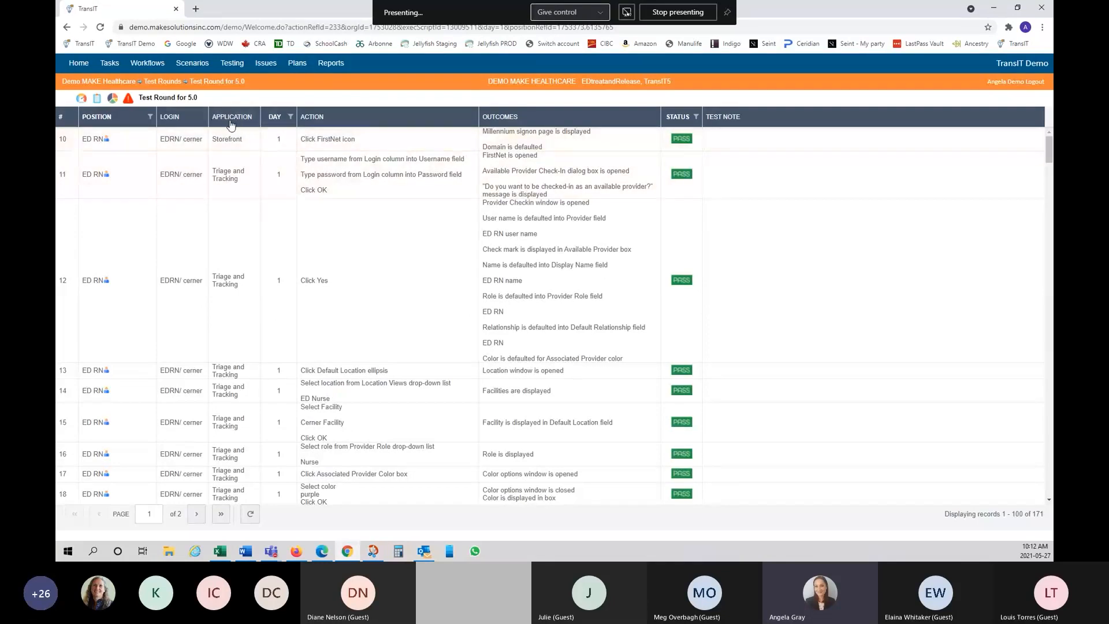
click(67, 28)
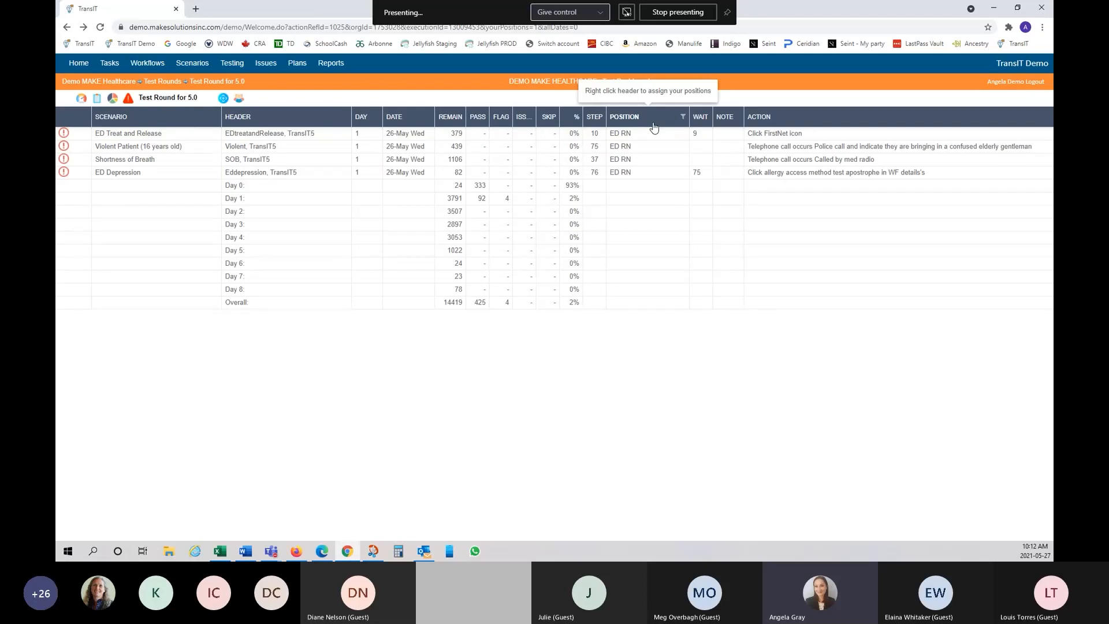
Step: Open the ED Treat and Release day 1 steps (379 records) and scroll through the grid
click(116, 135)
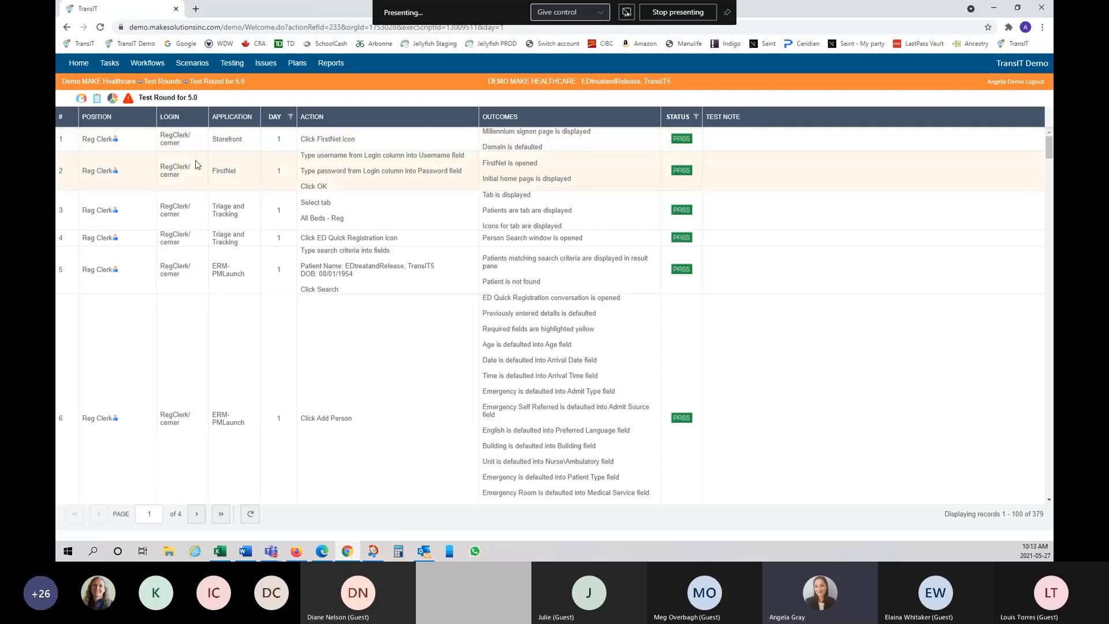
scroll(197, 165, down, 8)
scroll(197, 165, down, 5)
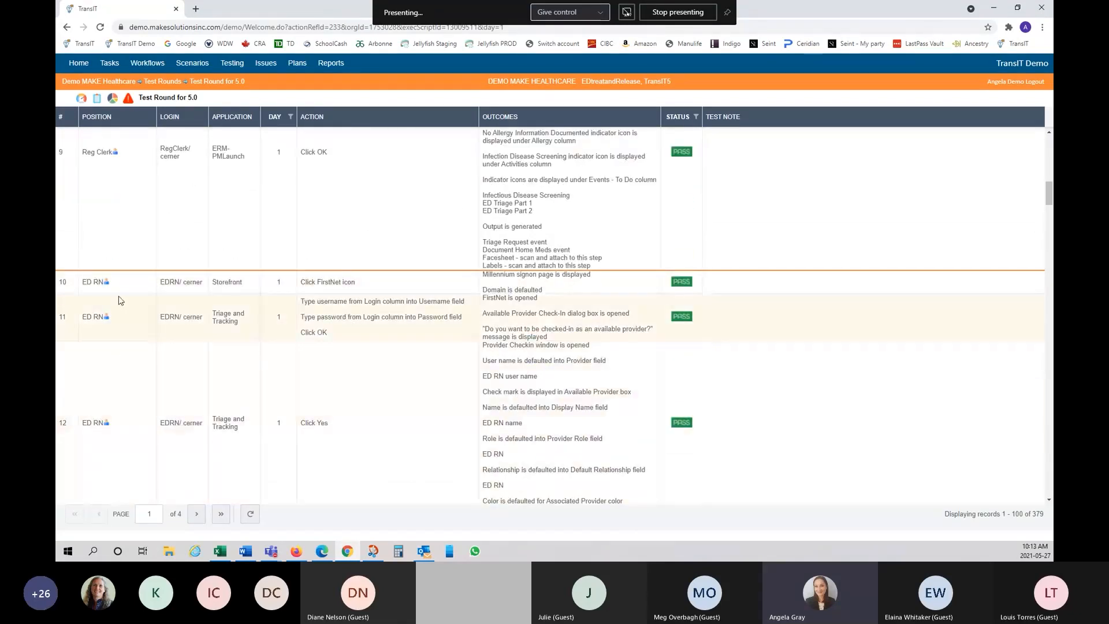
scroll(147, 347, up, 5)
scroll(163, 357, up, 5)
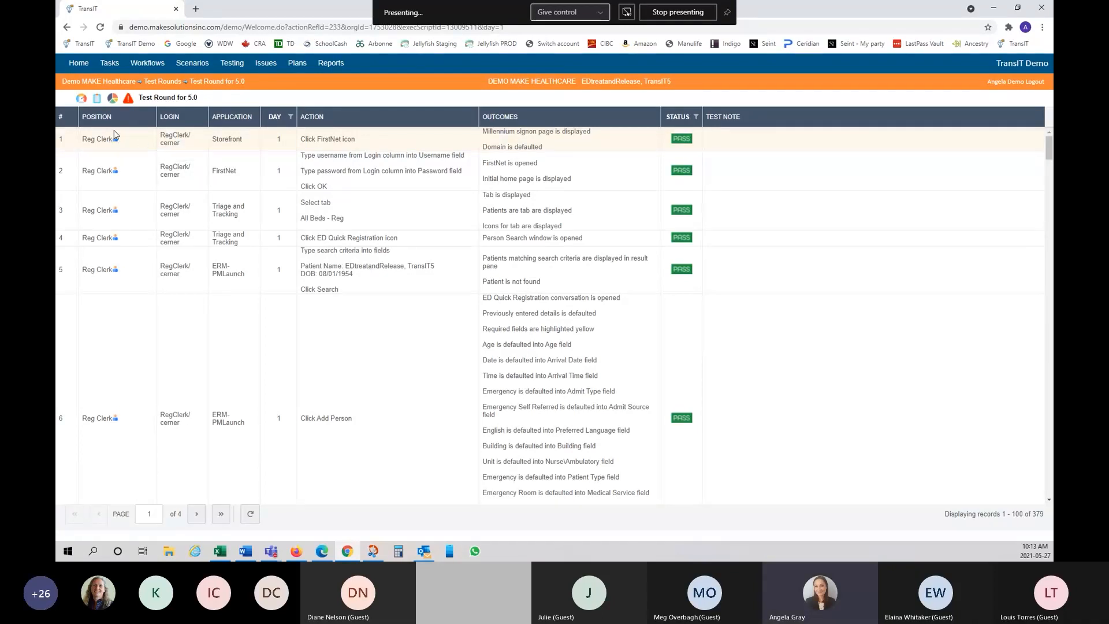
Step: Return to the dashboard, show steps for all positions, and reopen the POSITION column menu
click(67, 27)
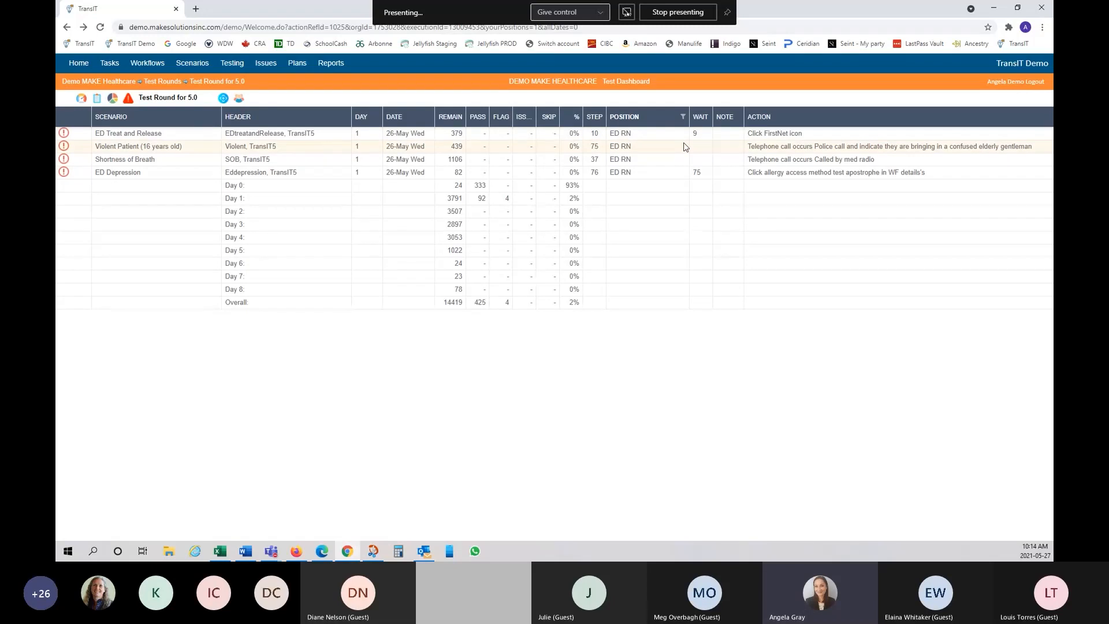
right_click(650, 125)
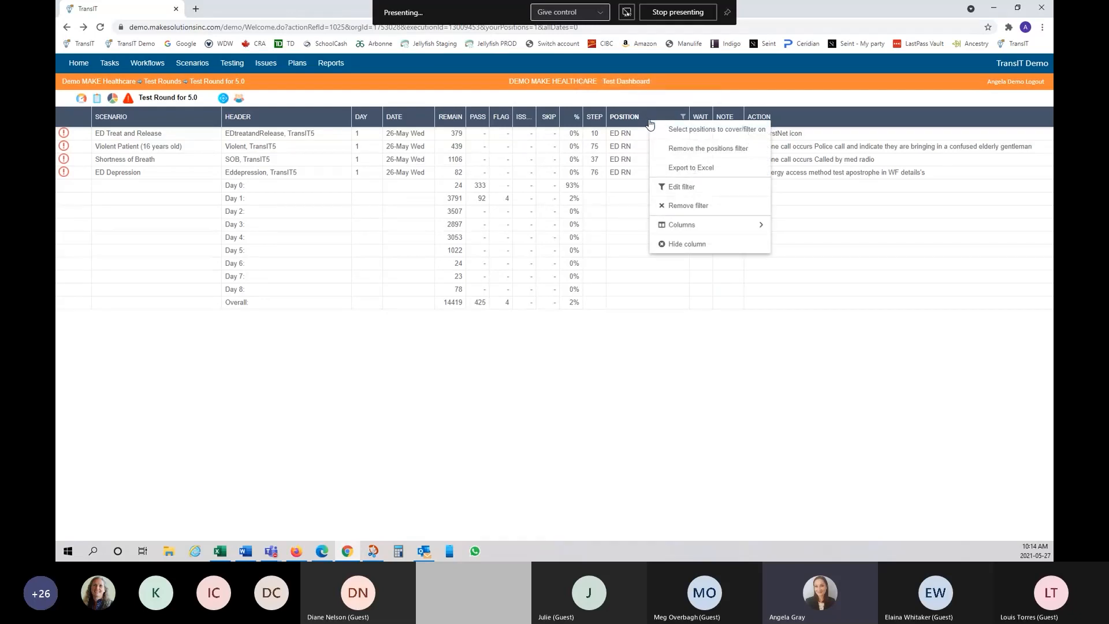
click(712, 152)
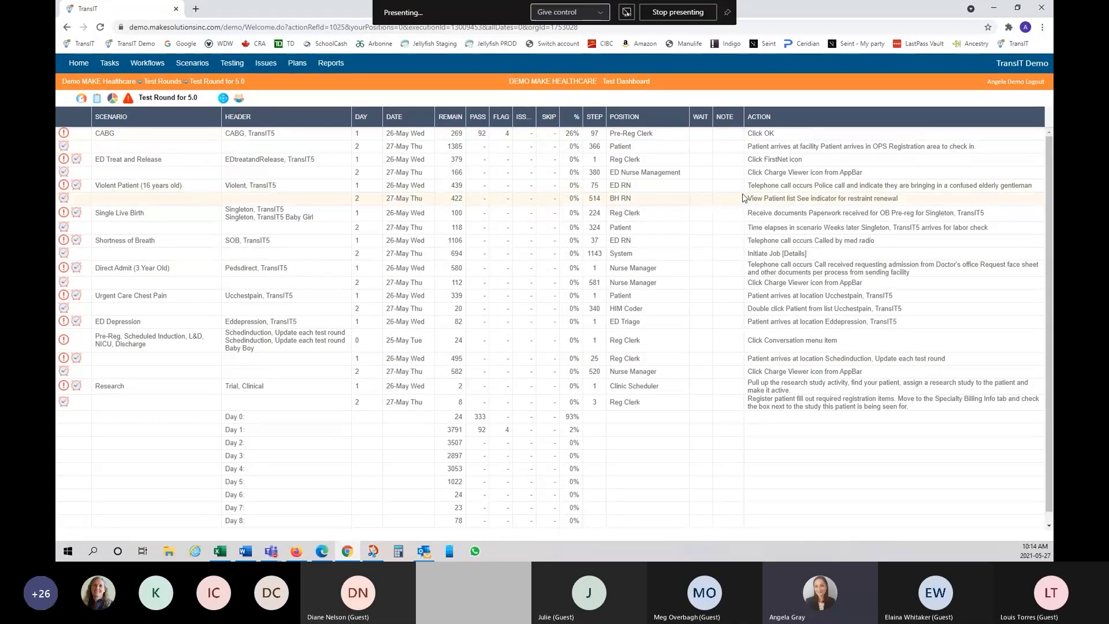
right_click(649, 122)
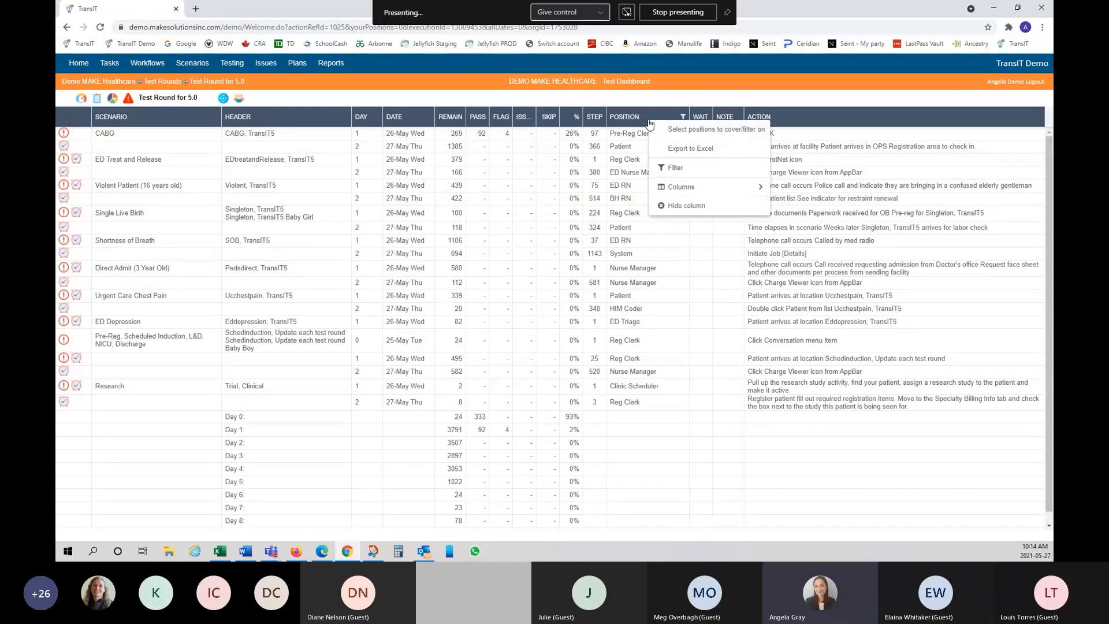
Step: Search positions for 'ED MD', select both ED MD positions, and save the filter
click(702, 131)
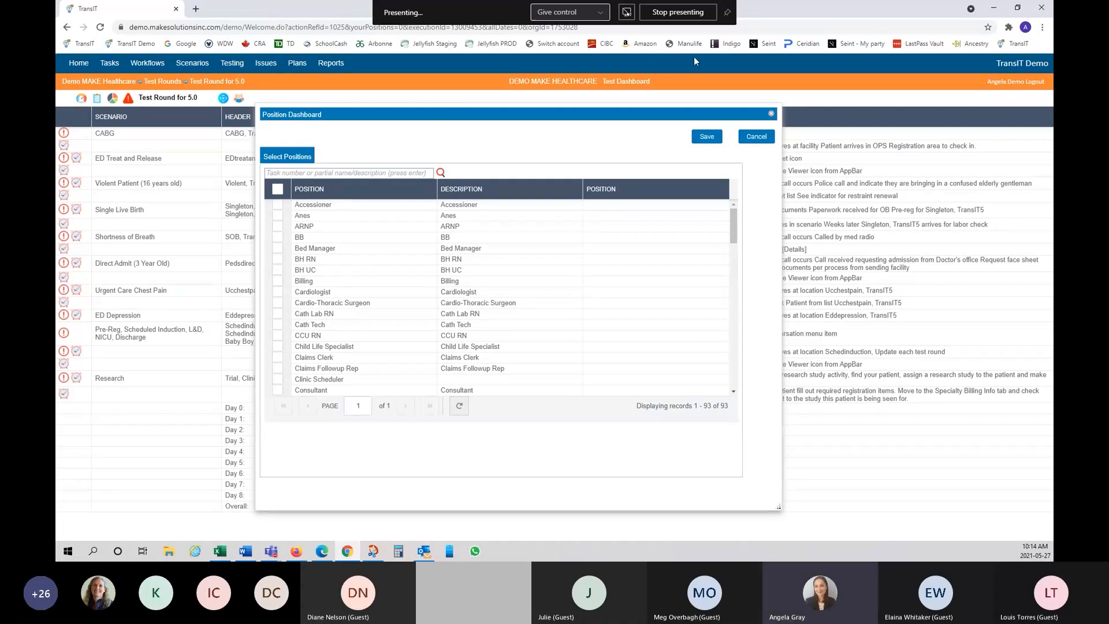
drag(508, 120, 524, 133)
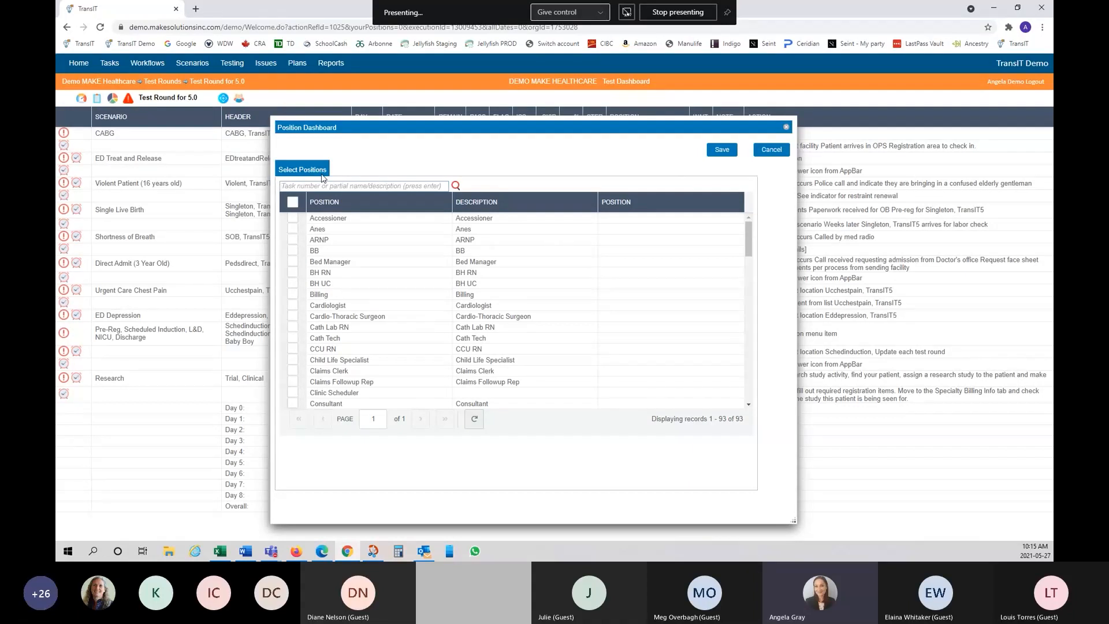
text(ED MD)
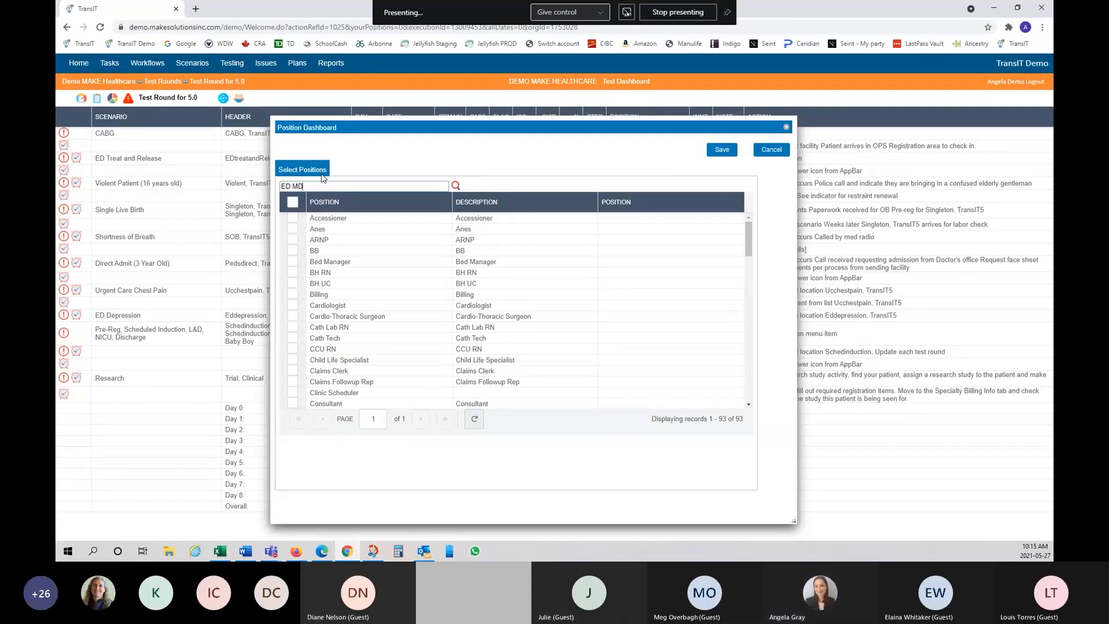
key(Return)
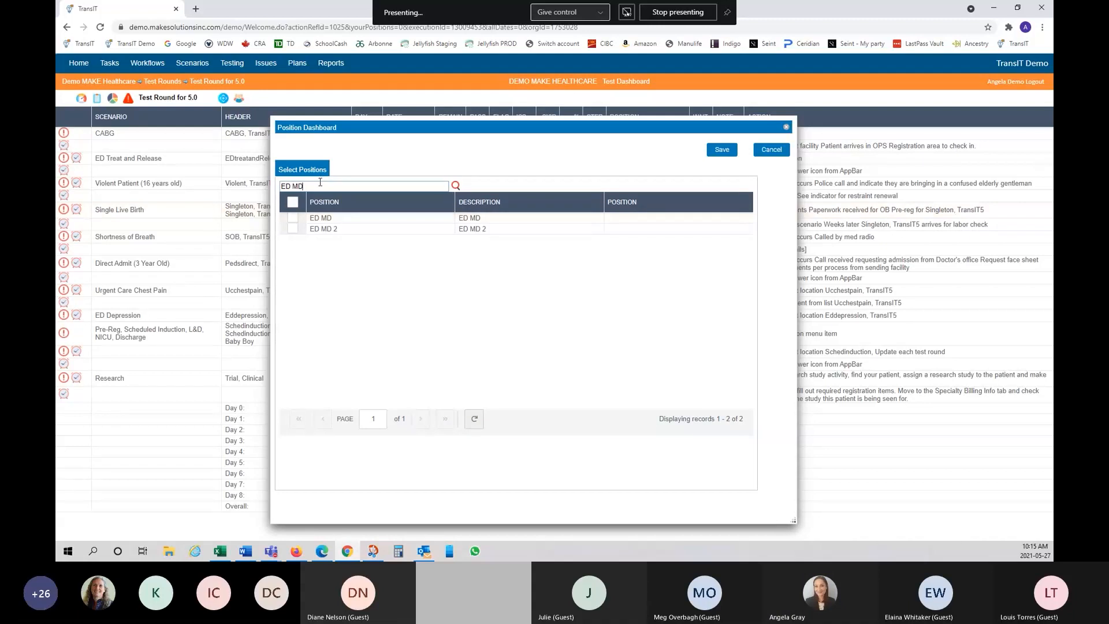
click(293, 204)
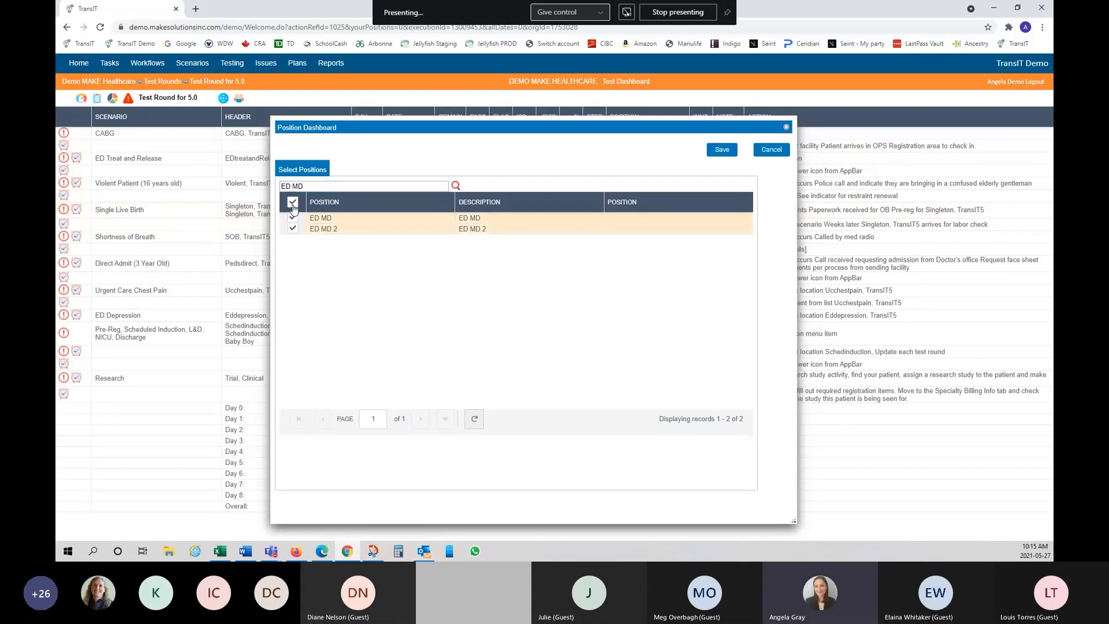
click(721, 150)
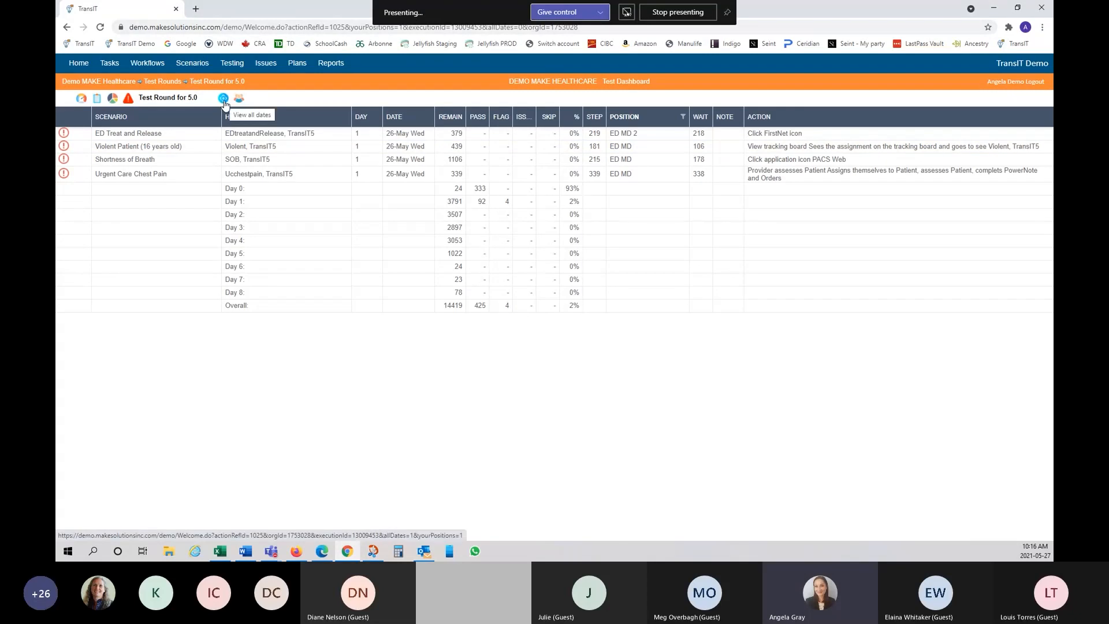
Step: Remove the positions filter from the POSITION column menu
right_click(633, 117)
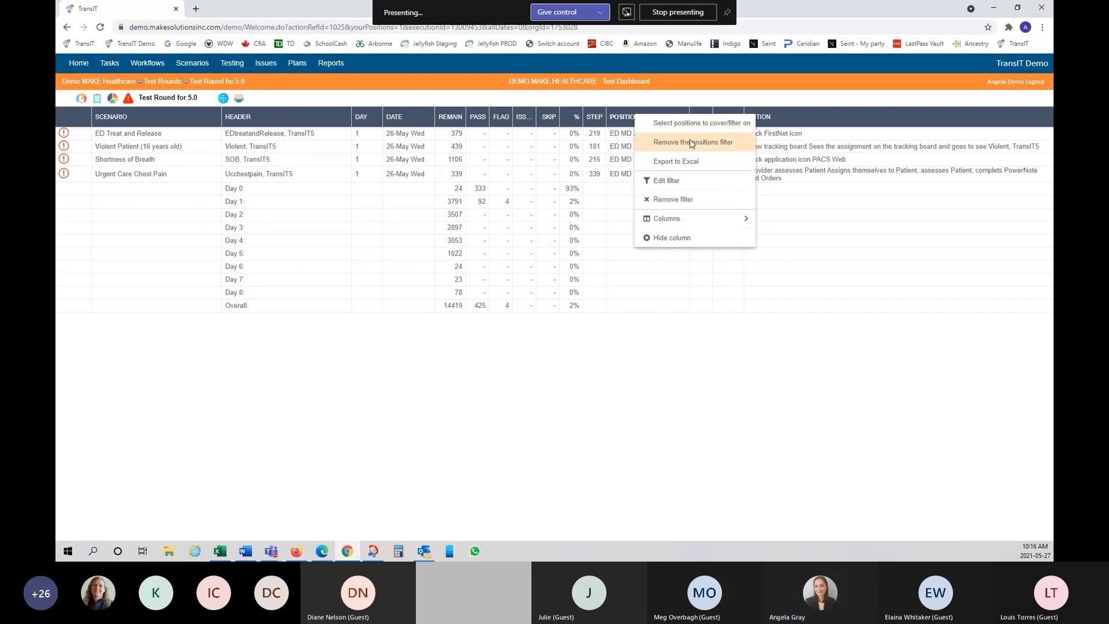
click(691, 143)
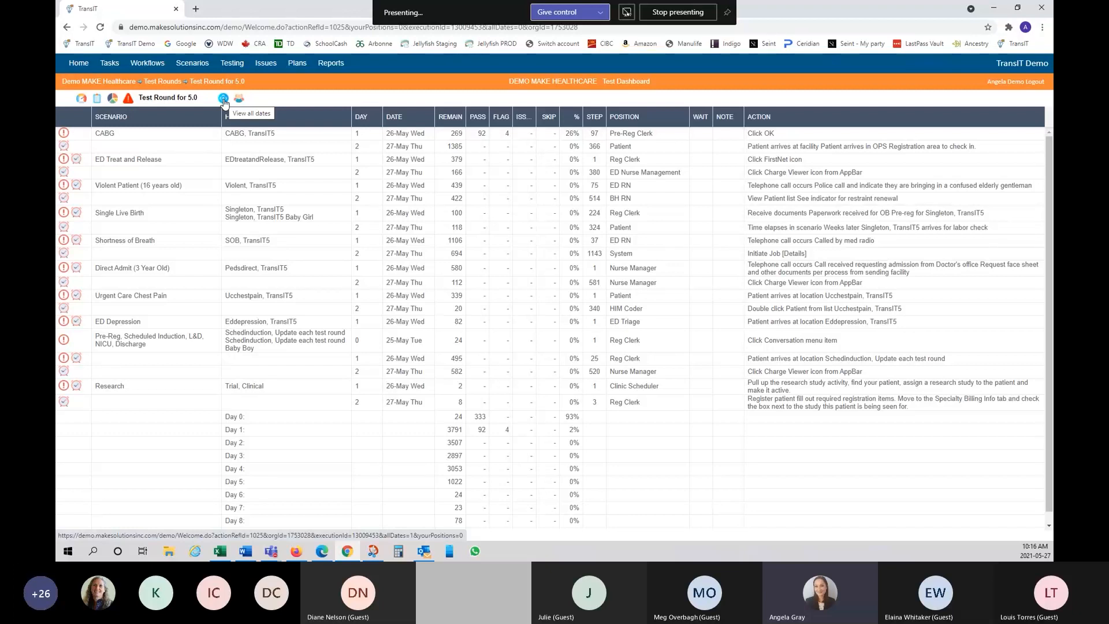
click(223, 99)
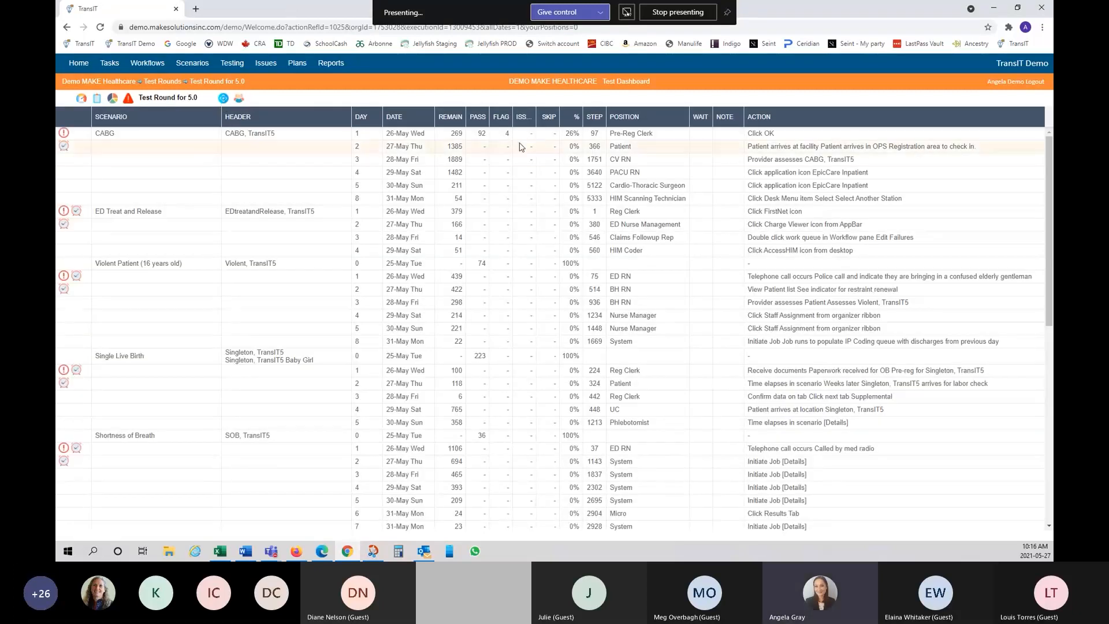
scroll(355, 205, down, 6)
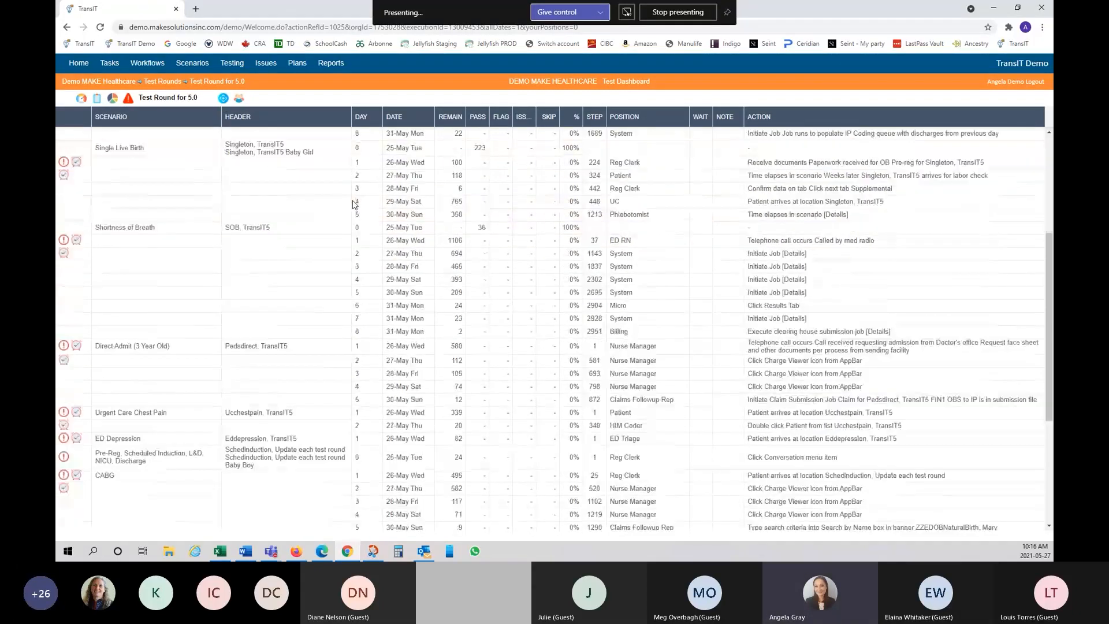
scroll(354, 205, up, 5)
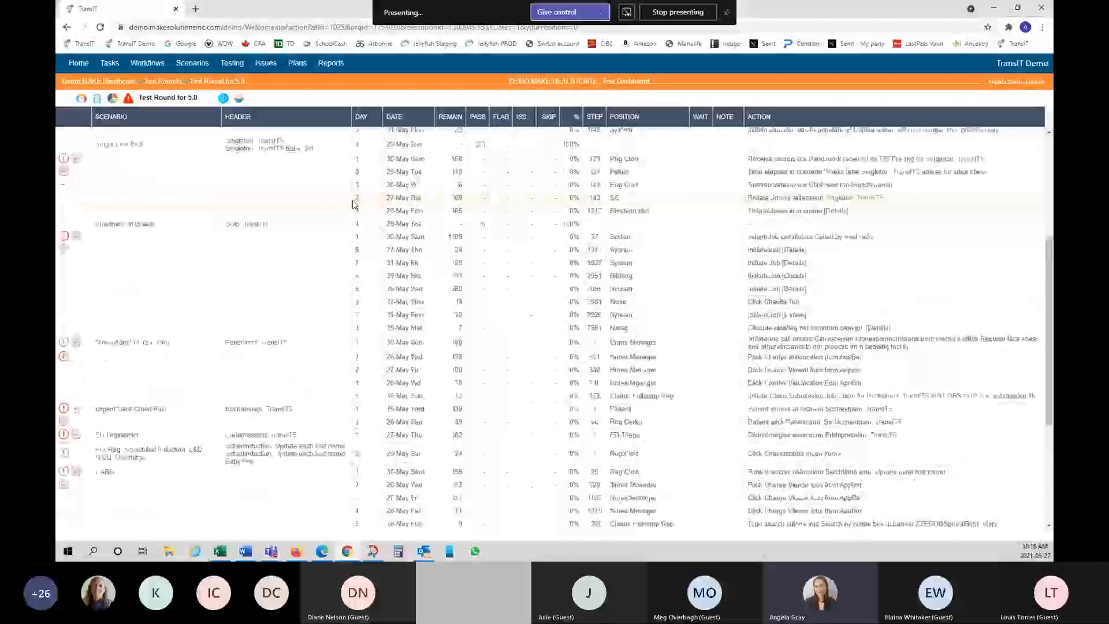
scroll(354, 204, up, 1)
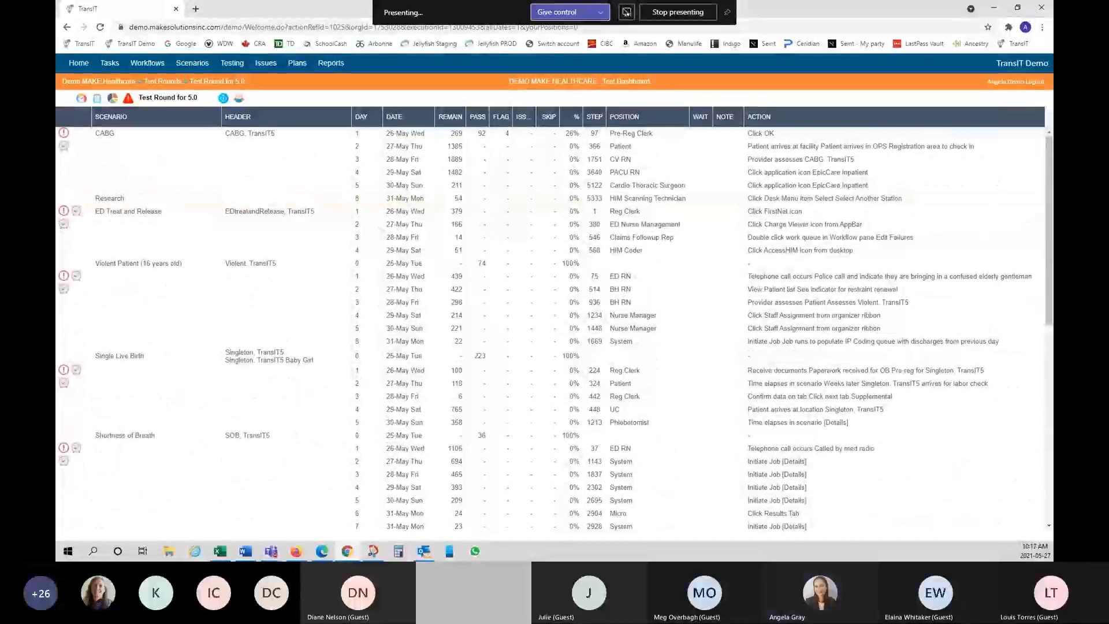
click(66, 27)
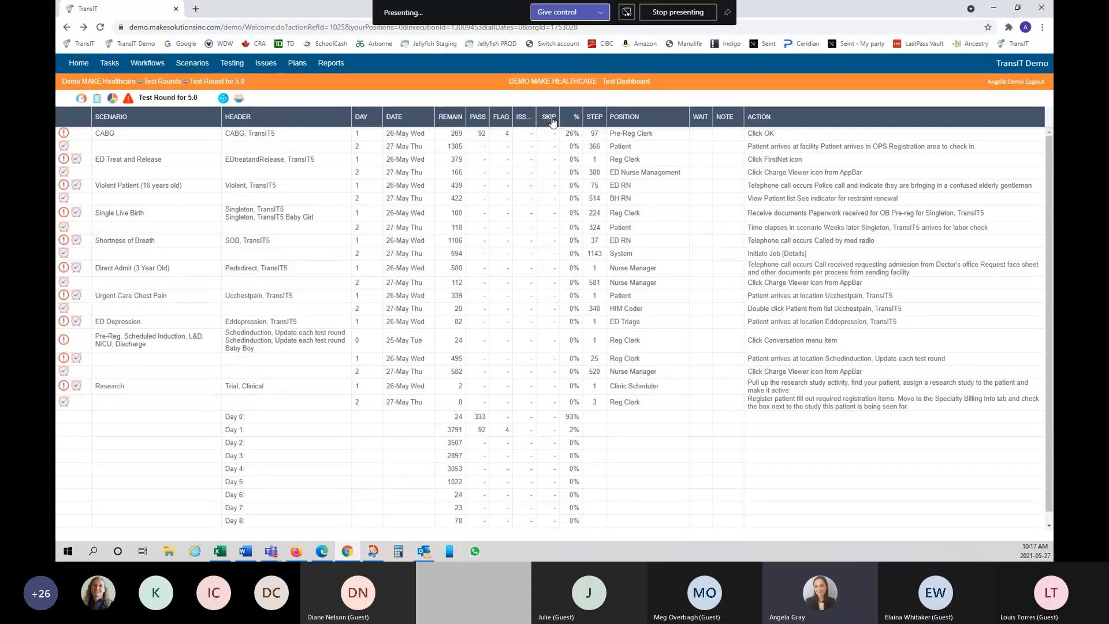
scroll(572, 135, down, 1)
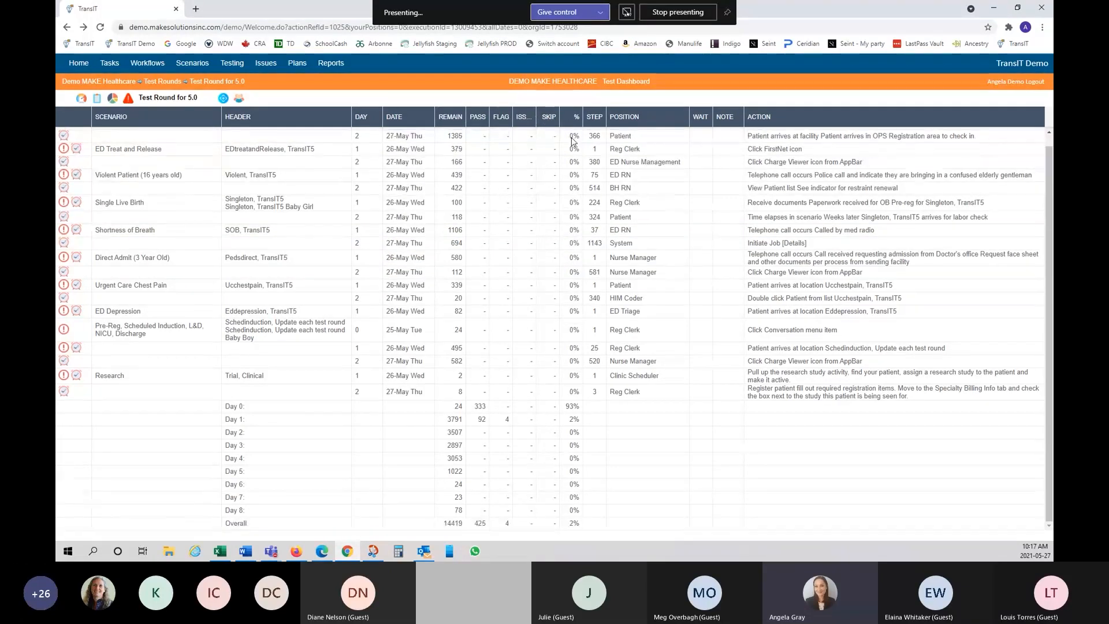
scroll(573, 142, up, 1)
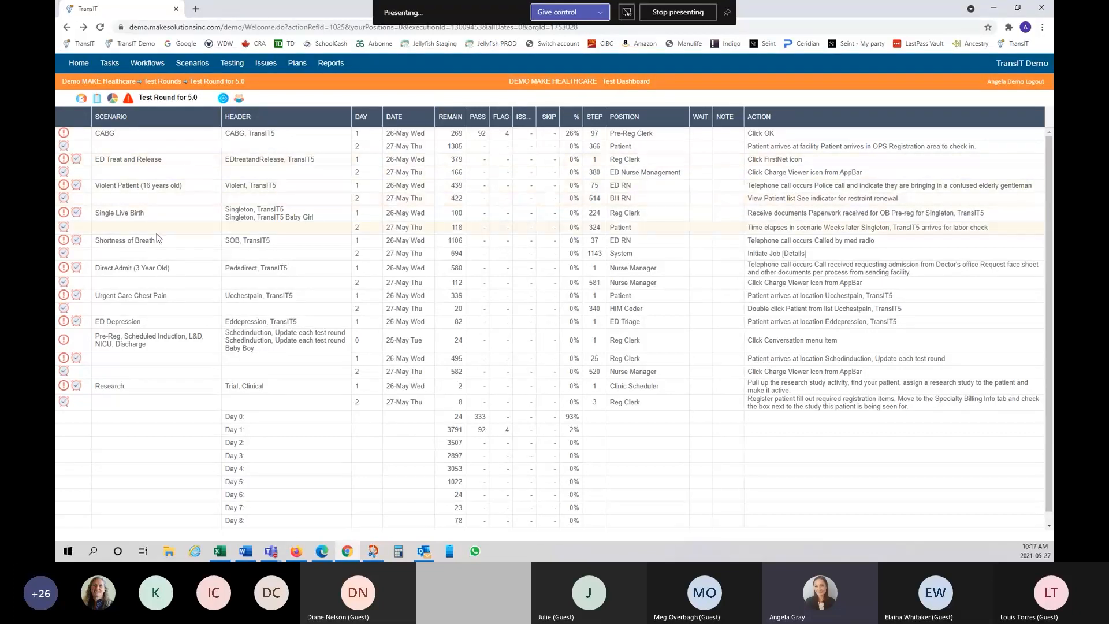
Step: Open the CABG scenario's day 1 steps and mark step 97 as PASS
click(103, 134)
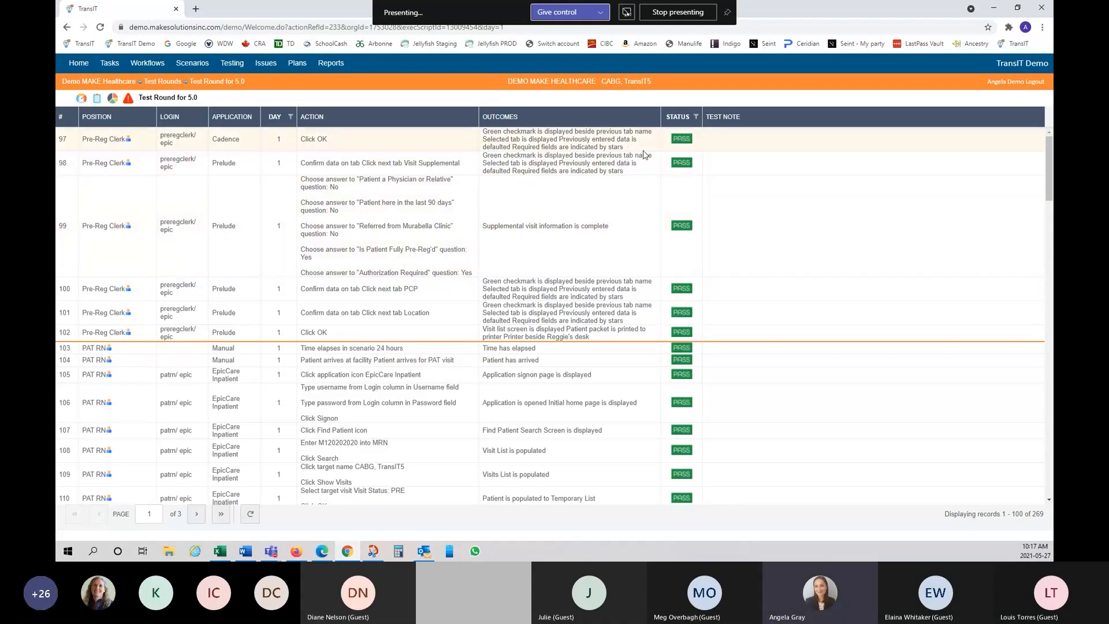
click(682, 142)
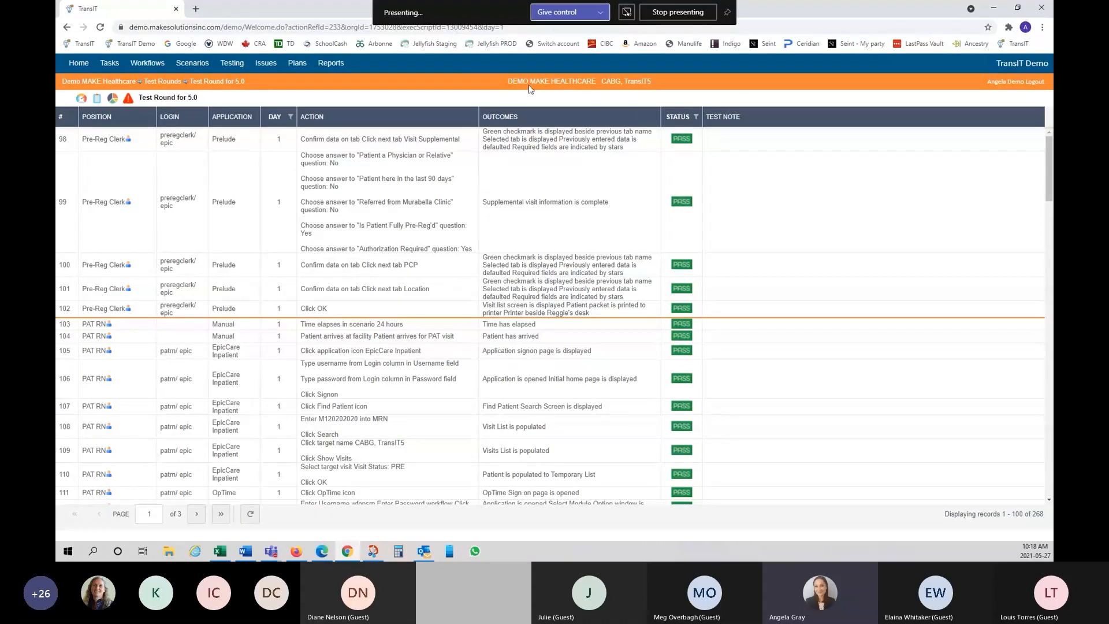
Step: Pass CABG steps 98–102 together, then steps 103 and 104 individually
click(717, 142)
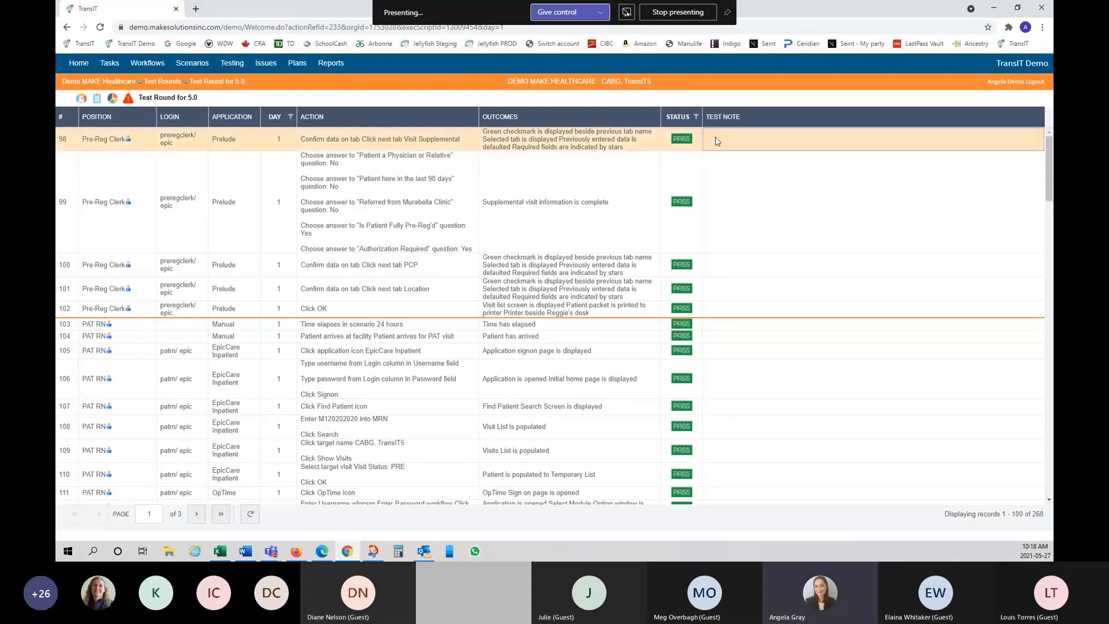
shift+click(745, 311)
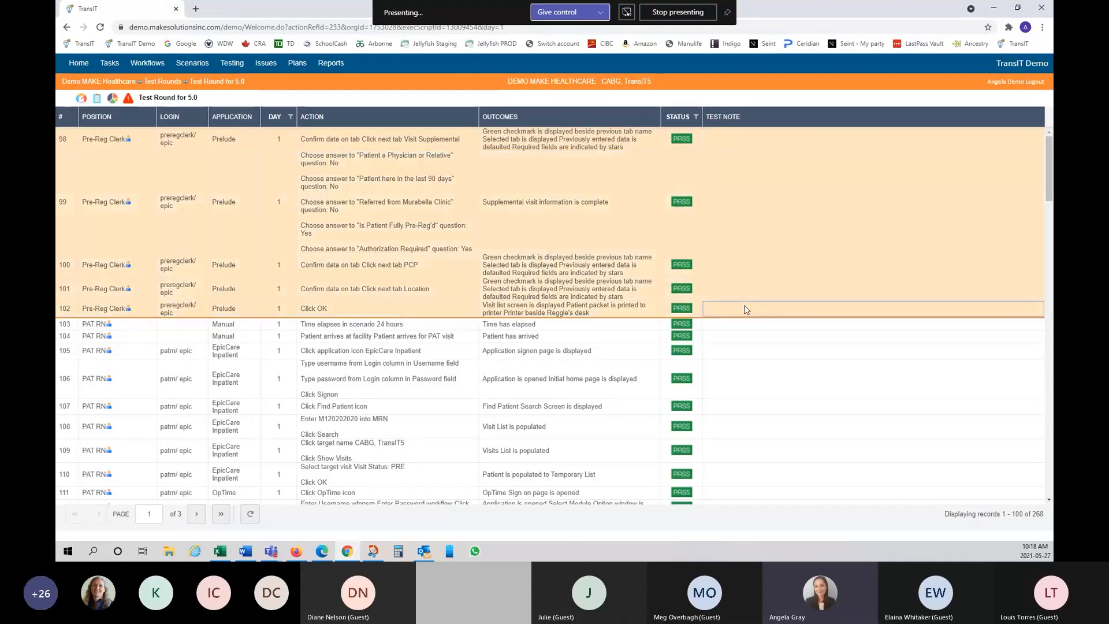
right_click(741, 272)
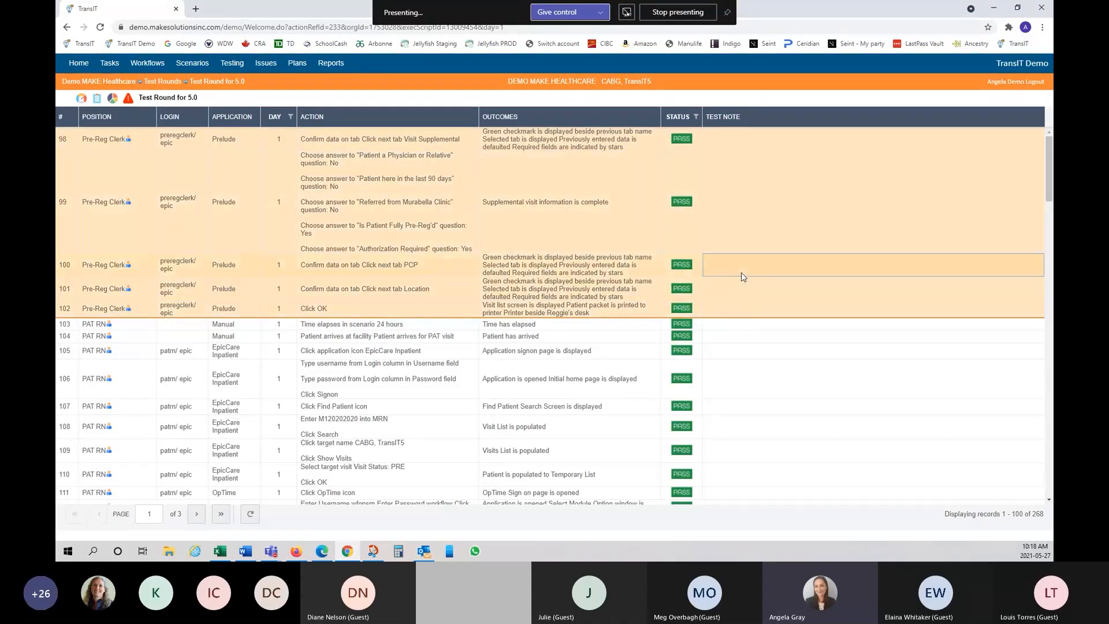
click(764, 283)
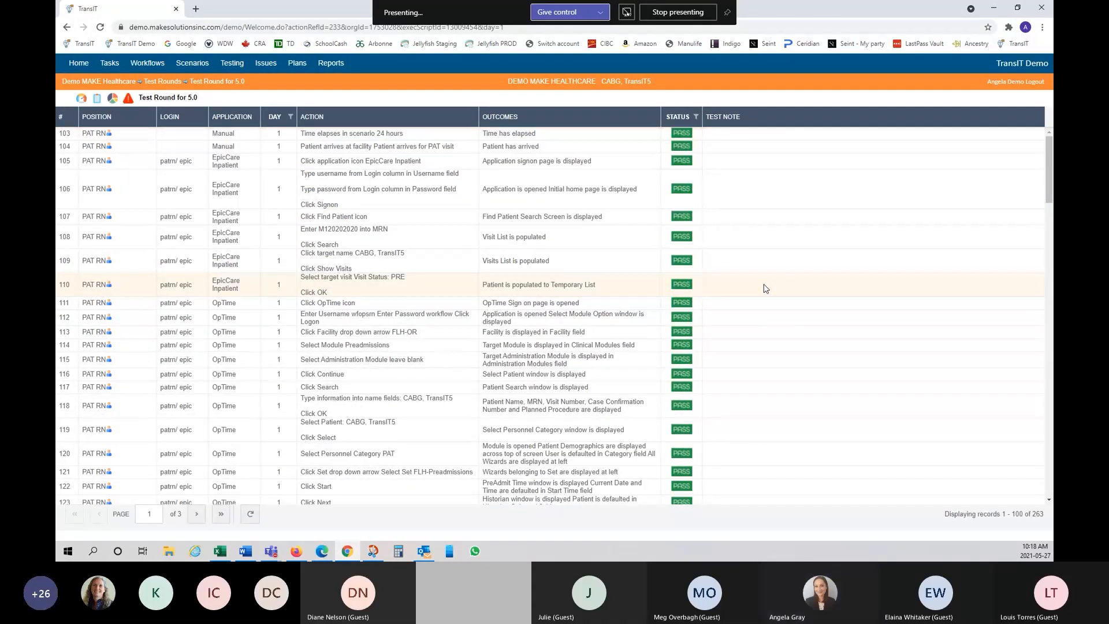
click(684, 138)
click(752, 160)
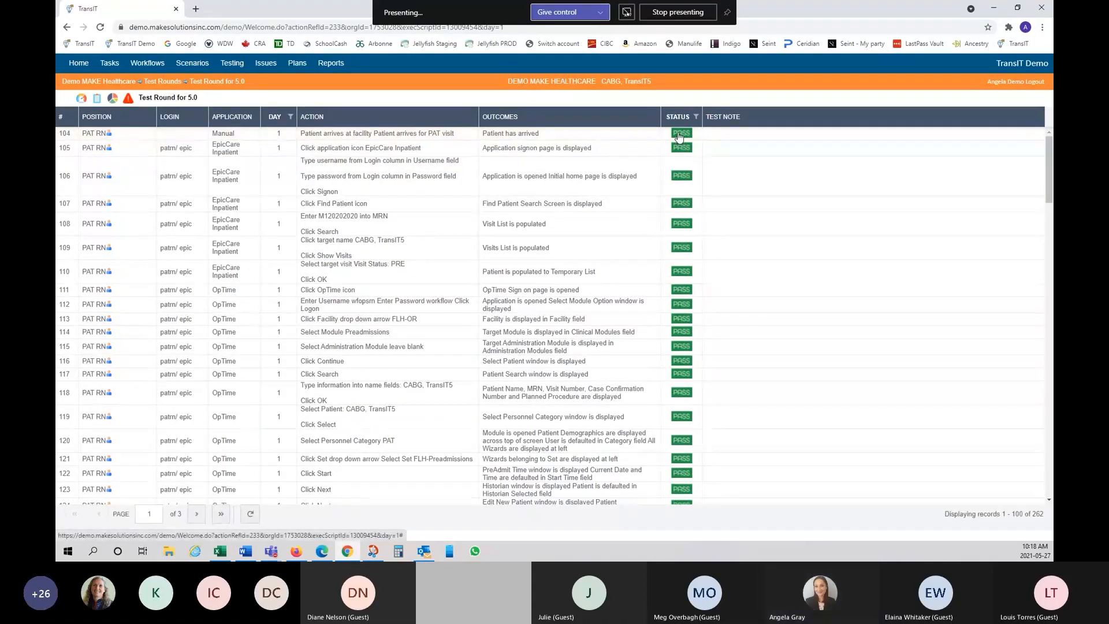
click(680, 134)
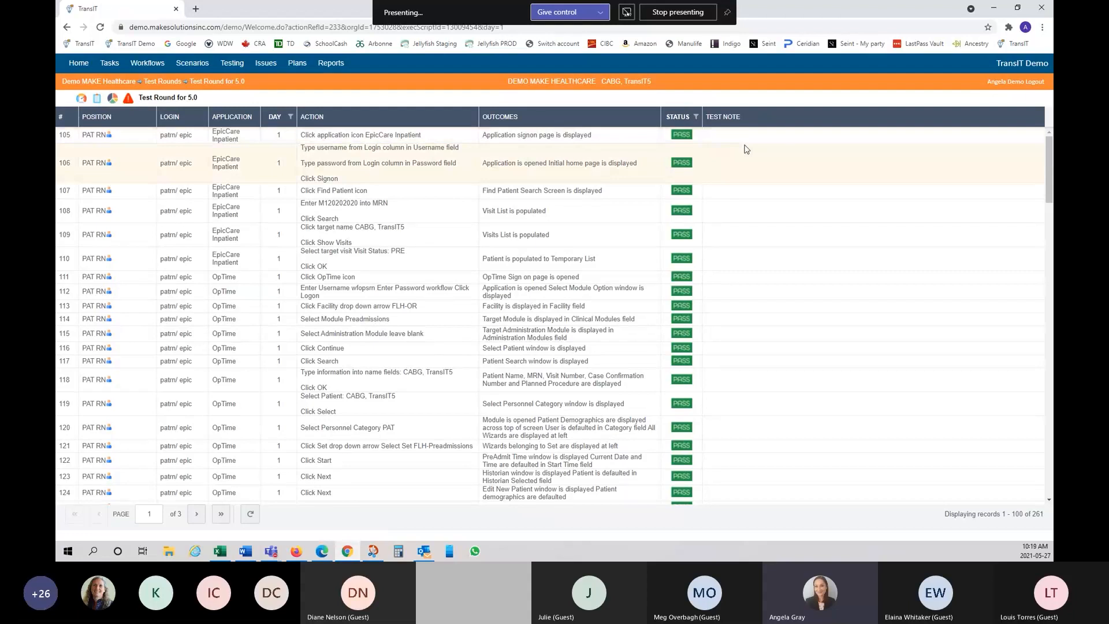
click(702, 138)
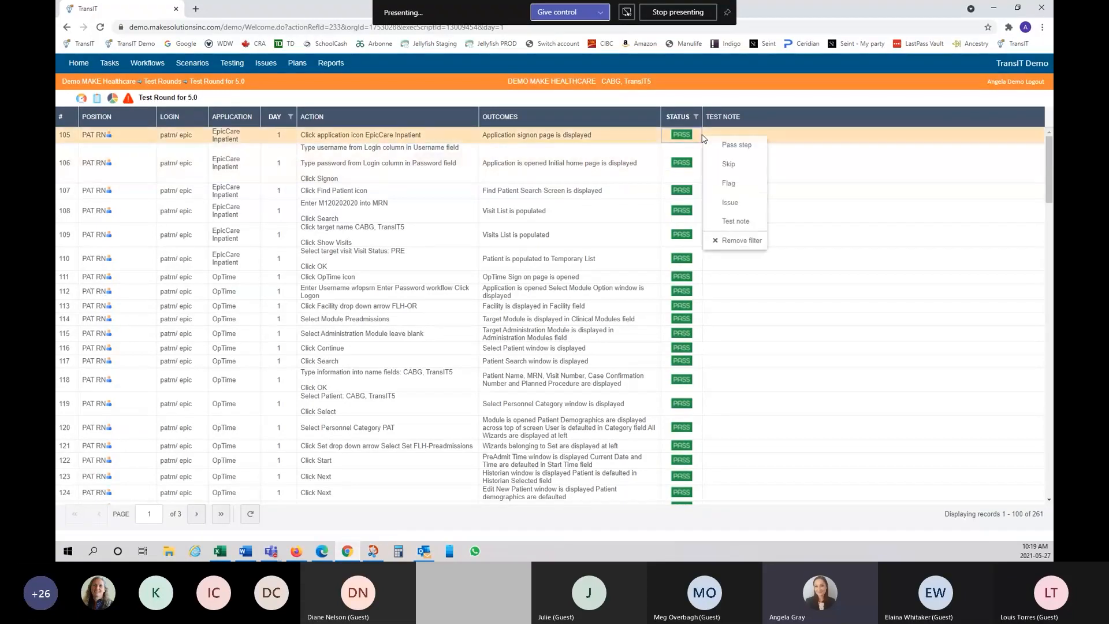
Step: Flag step 105 as an Issue and pick its assignee, keeping the current reporter
click(730, 184)
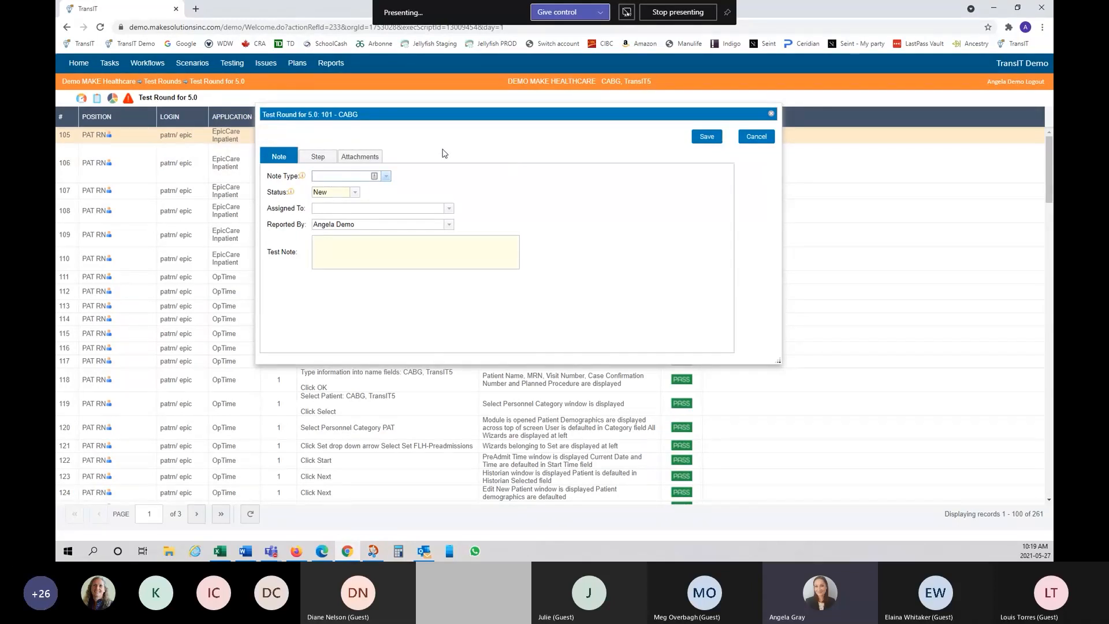
click(388, 177)
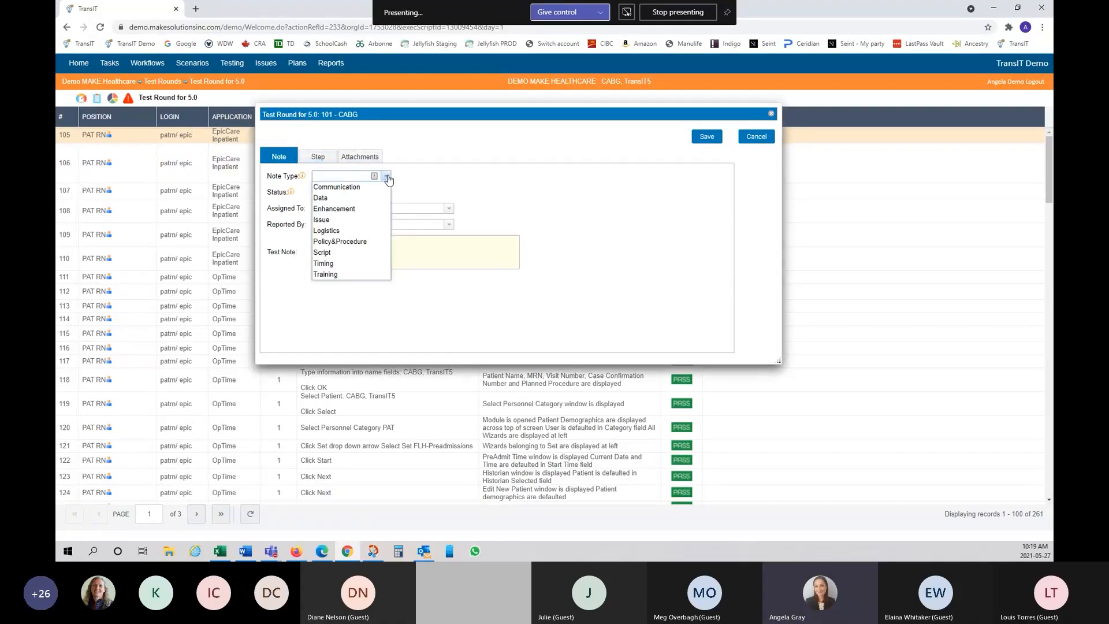
click(377, 220)
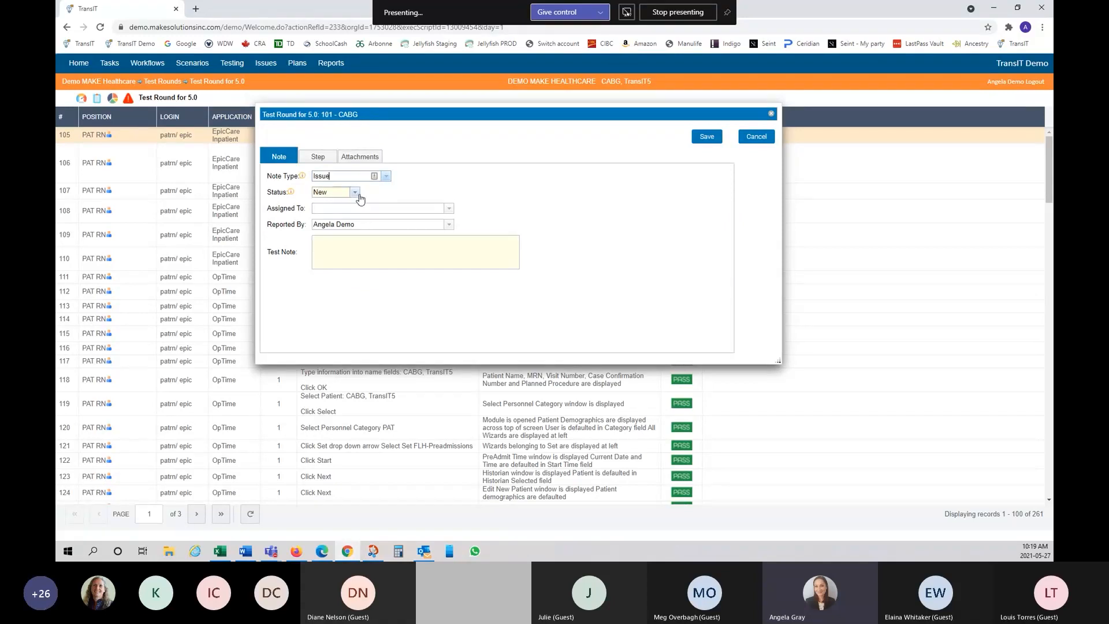
click(449, 209)
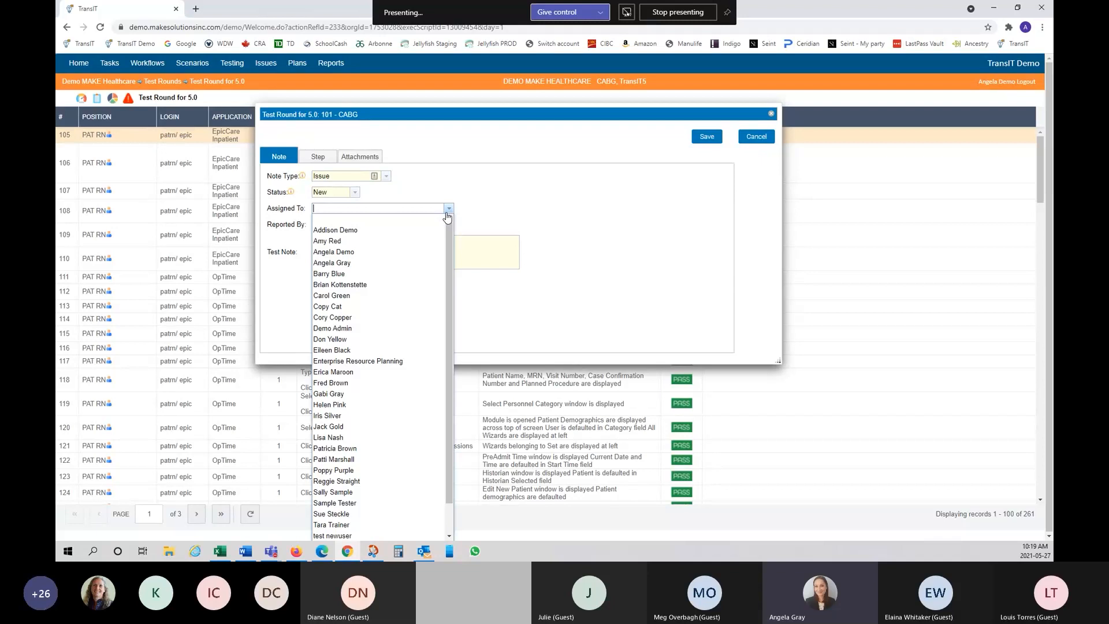
click(354, 295)
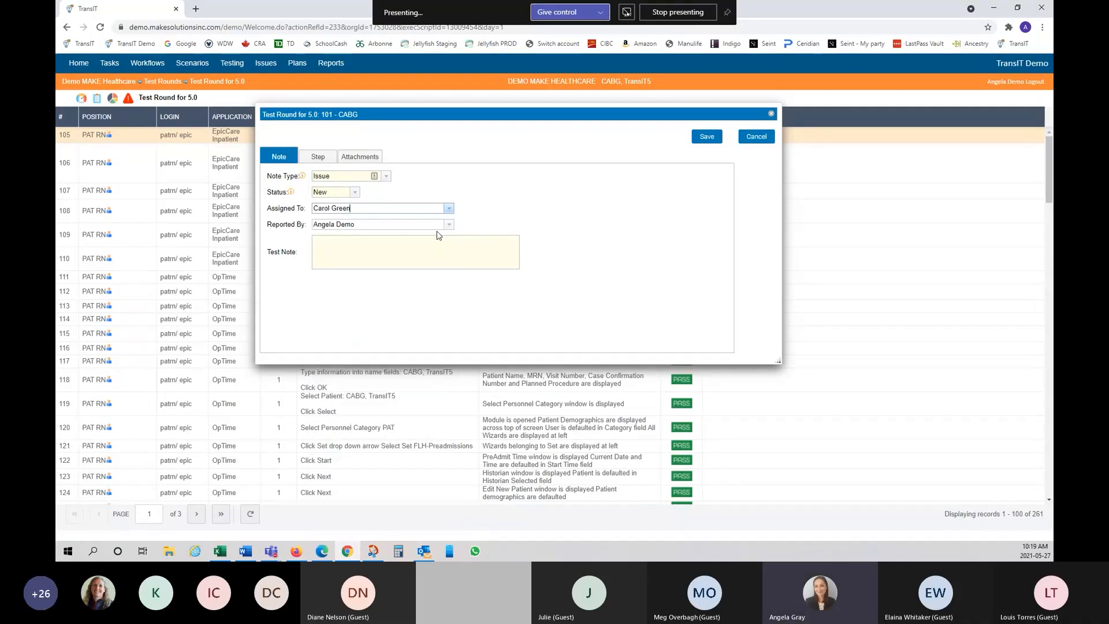
click(448, 226)
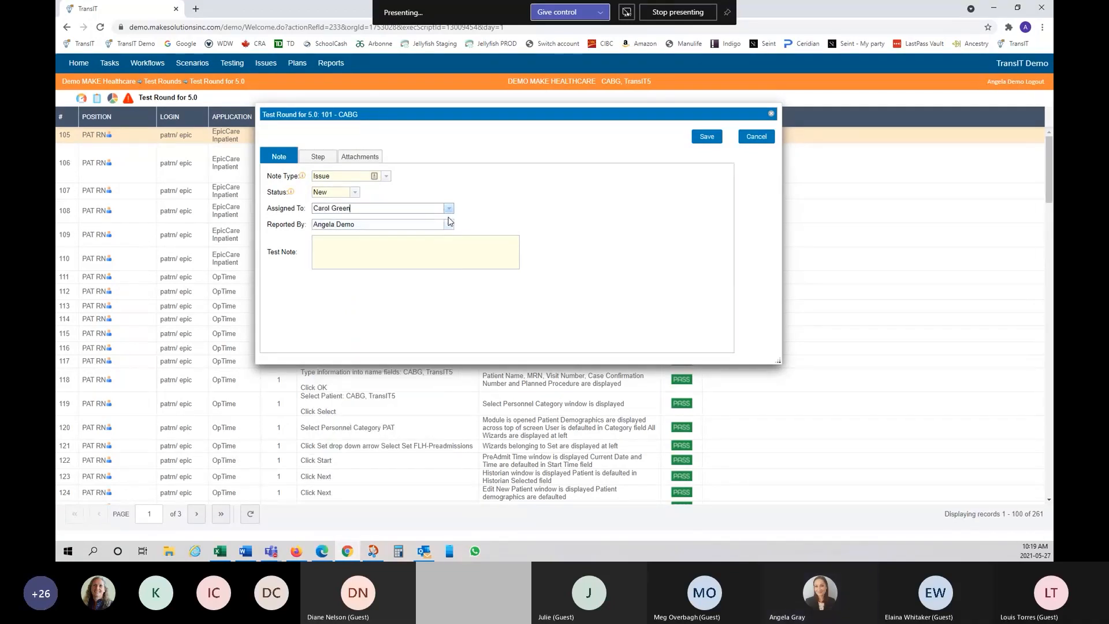
click(449, 227)
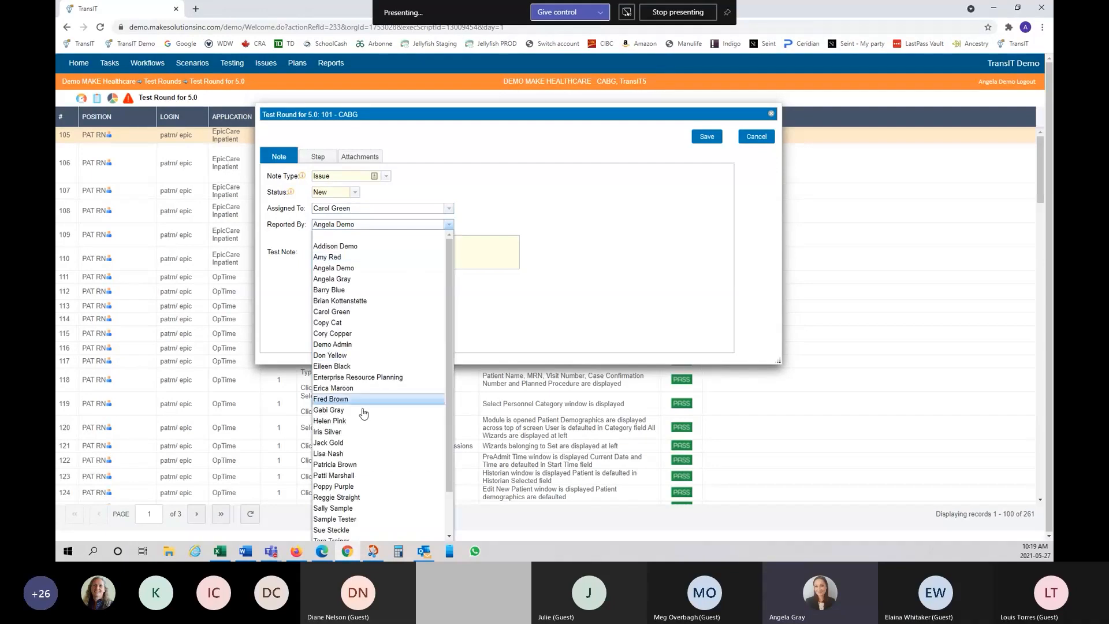
click(507, 215)
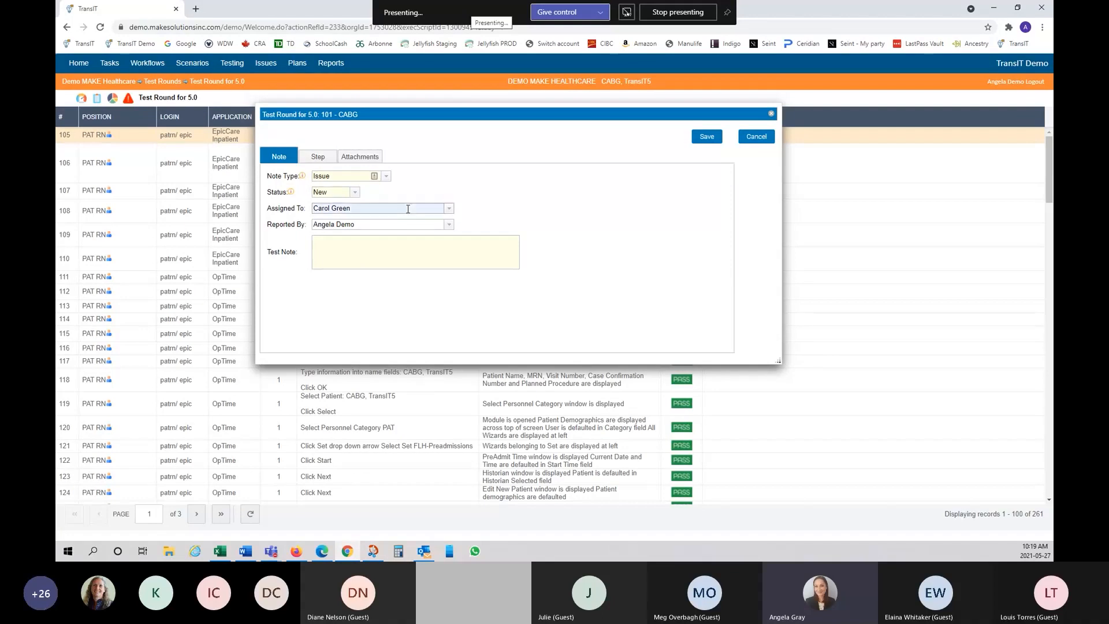
click(408, 209)
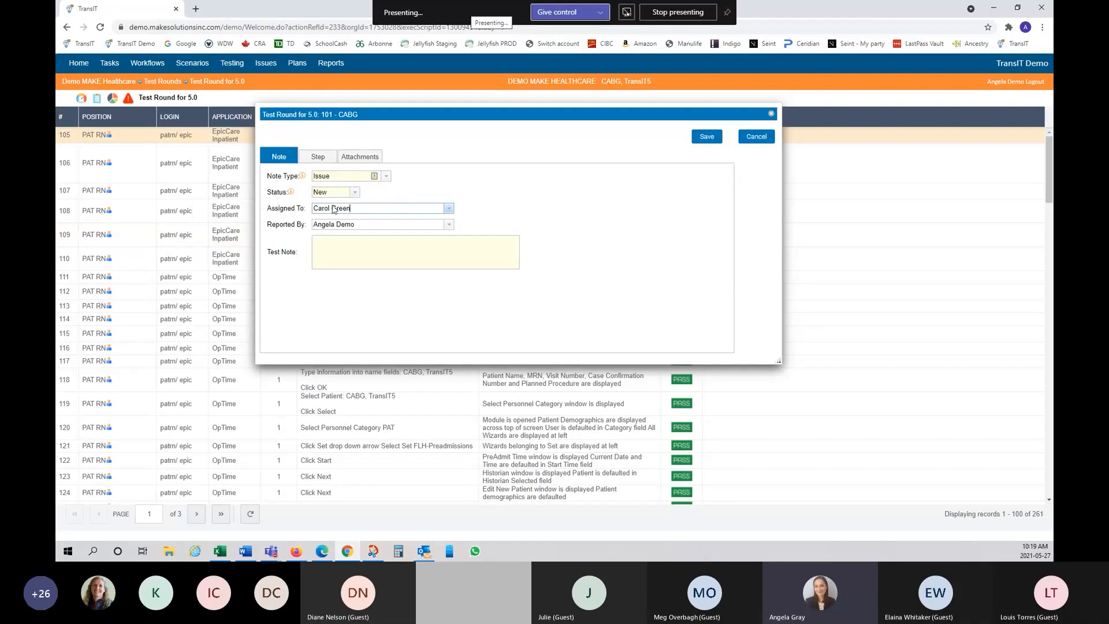
click(449, 226)
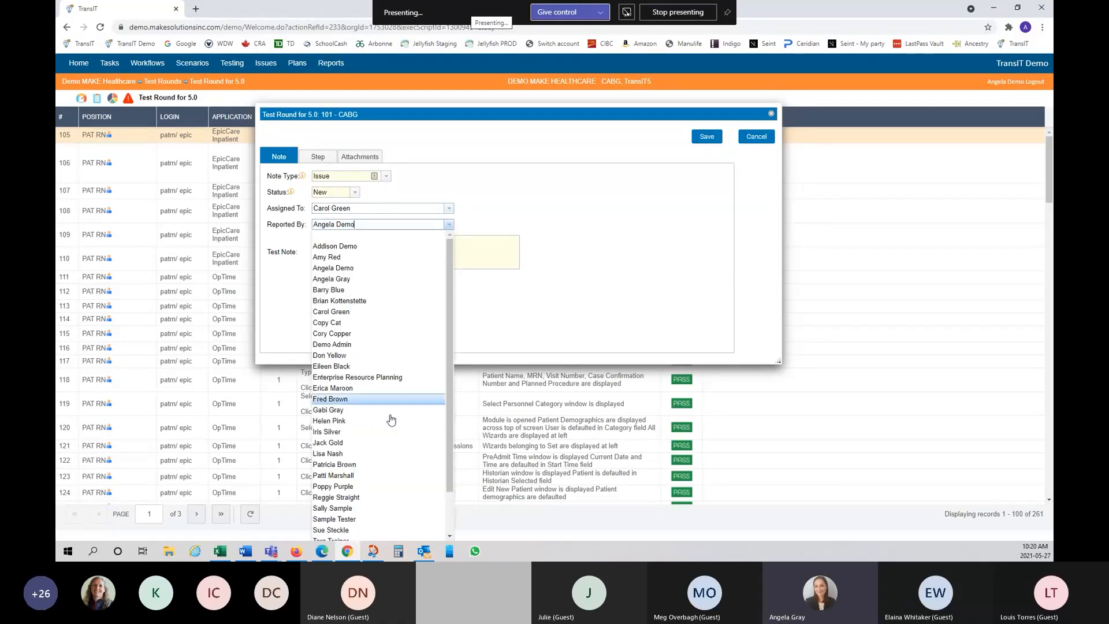
click(599, 231)
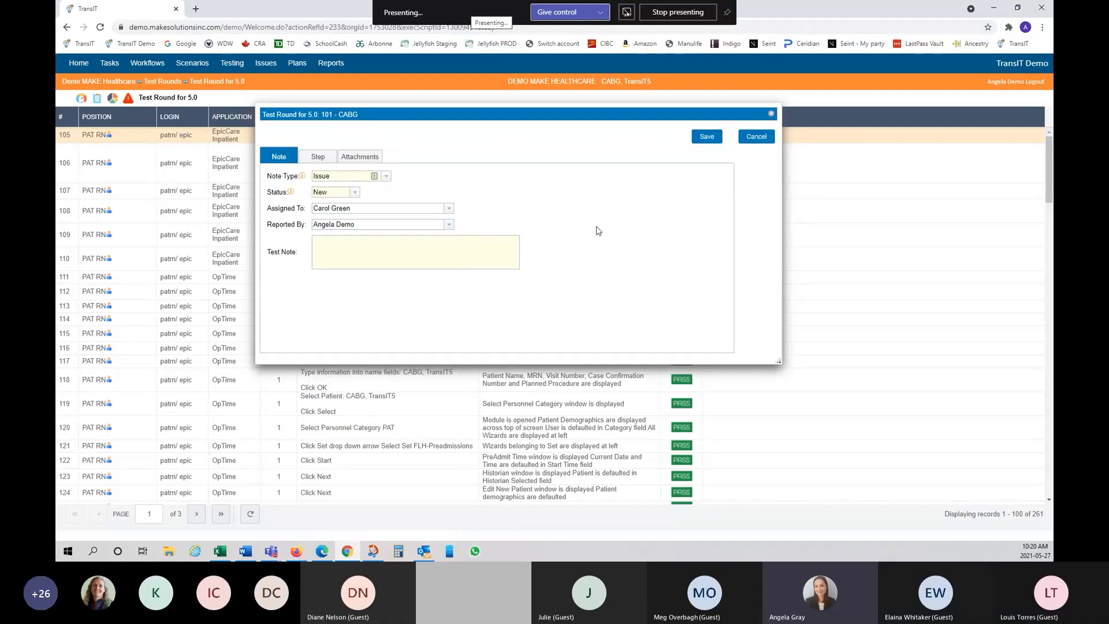
Step: Add the test note 'this is an issue', attach '349 after import', and save
click(385, 250)
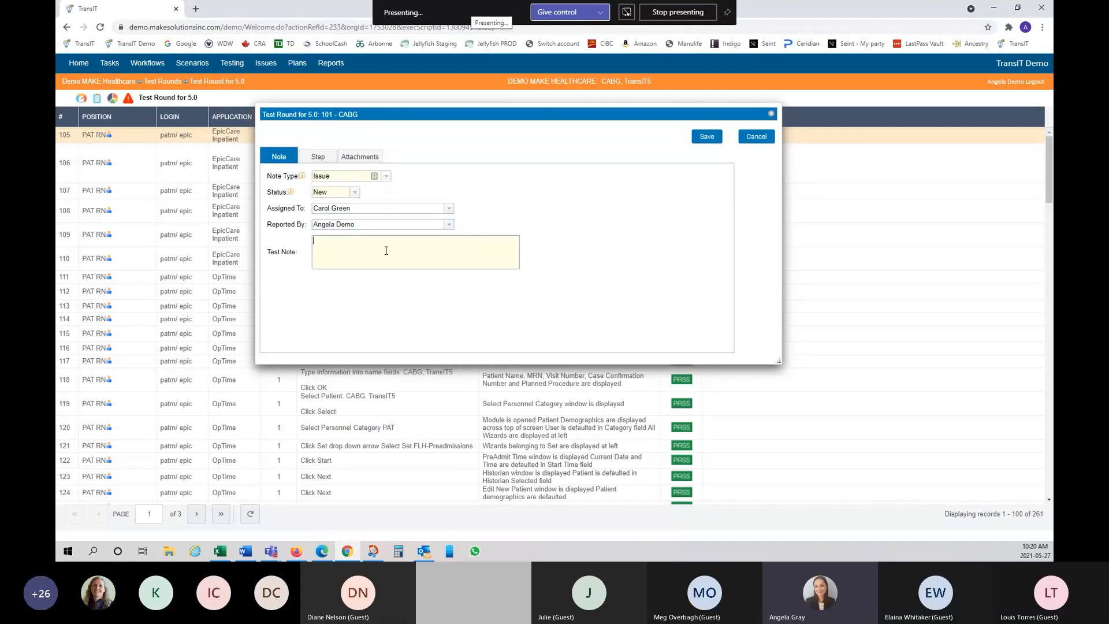
text(this is an issue)
click(321, 159)
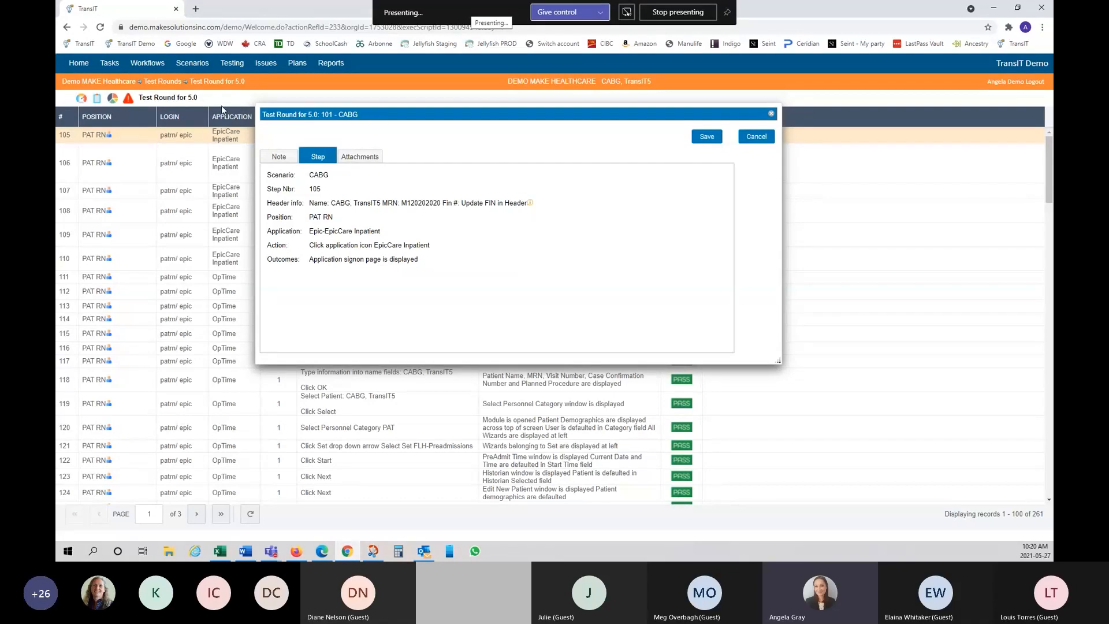
click(359, 163)
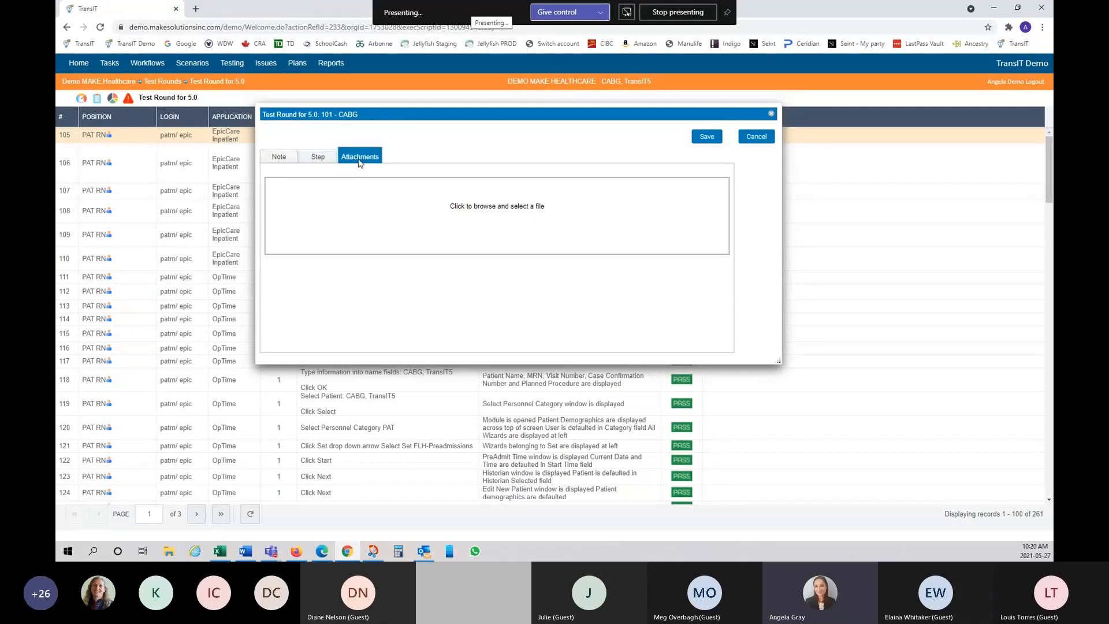
click(451, 219)
click(175, 158)
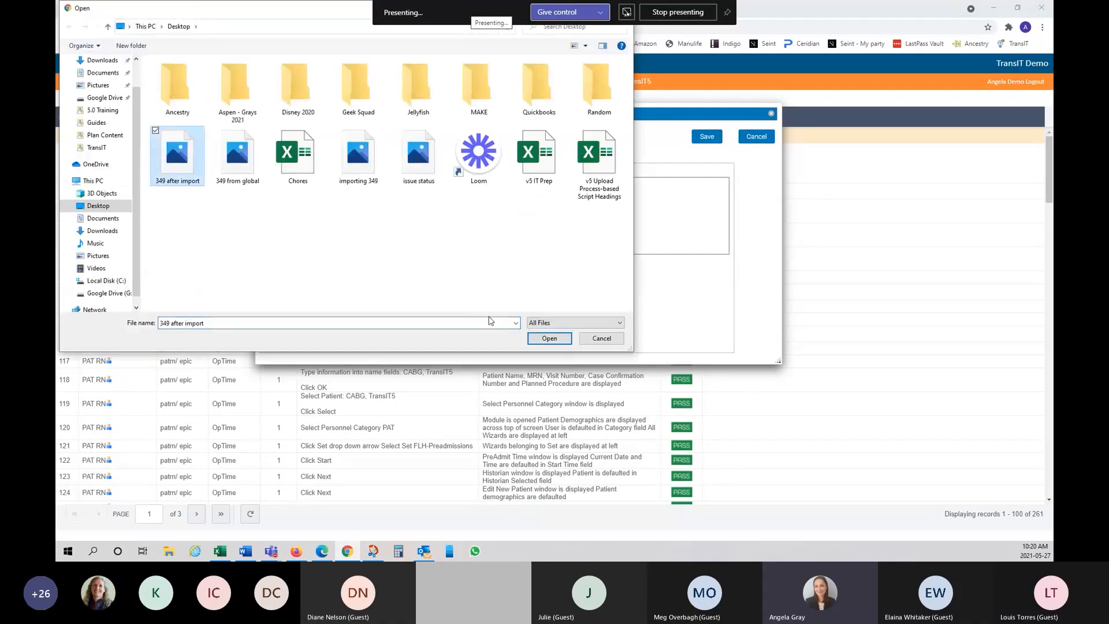
click(564, 340)
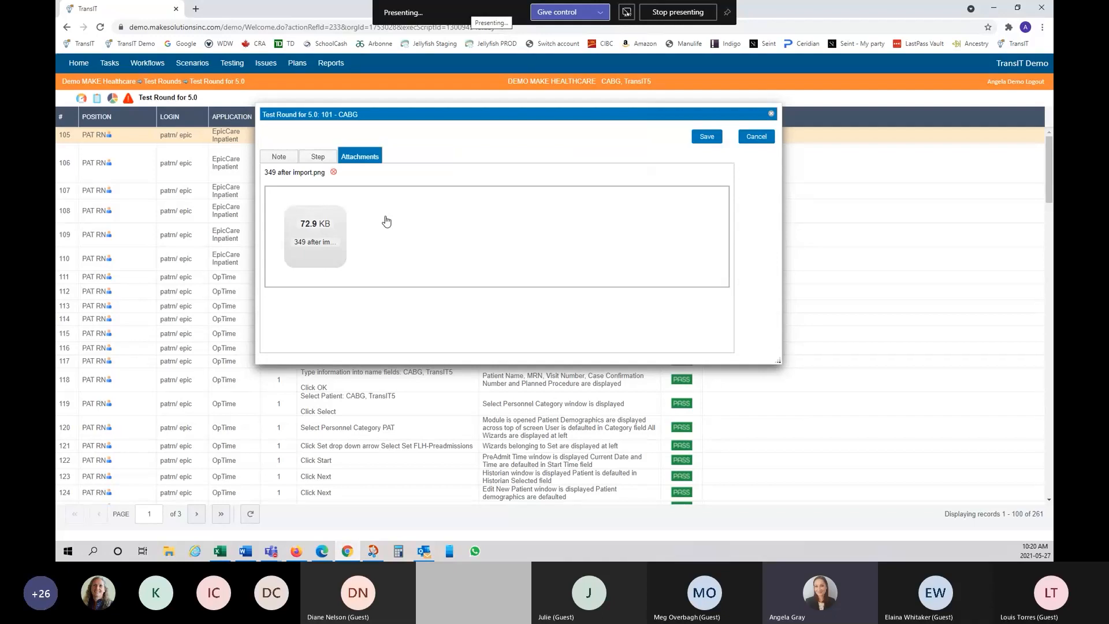
click(702, 144)
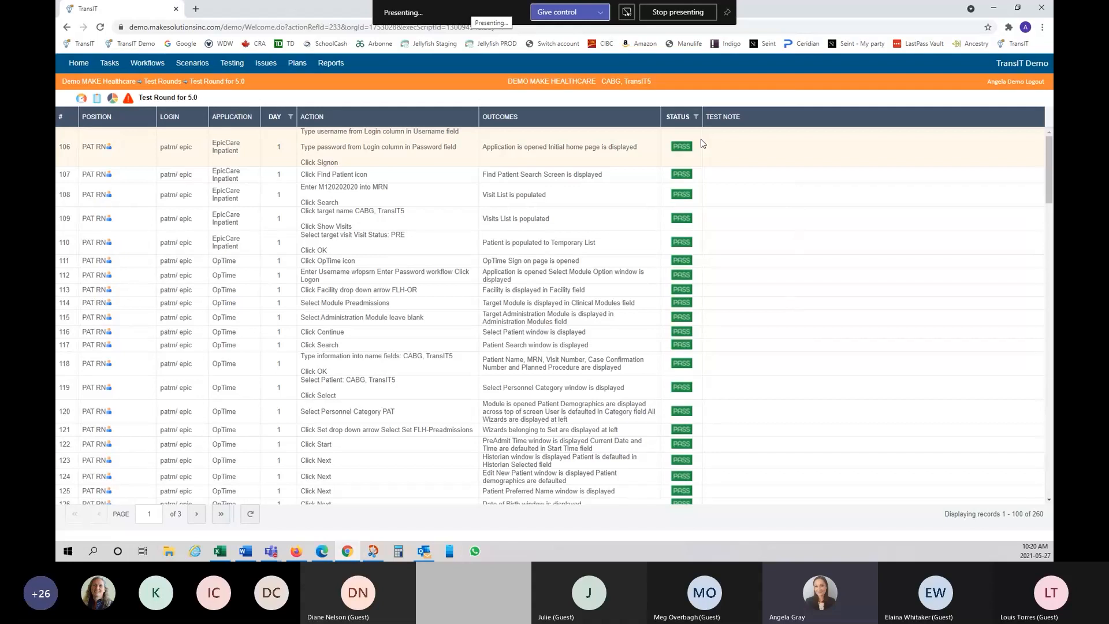
Step: Mark steps 106 through 114 as Skipped
click(699, 144)
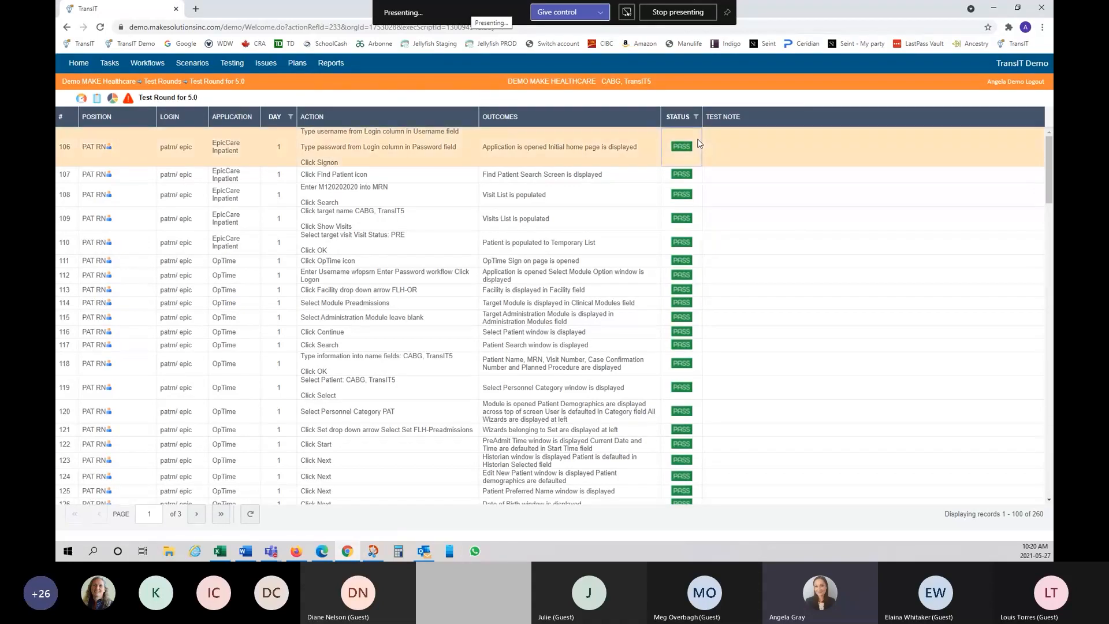
shift+click(699, 302)
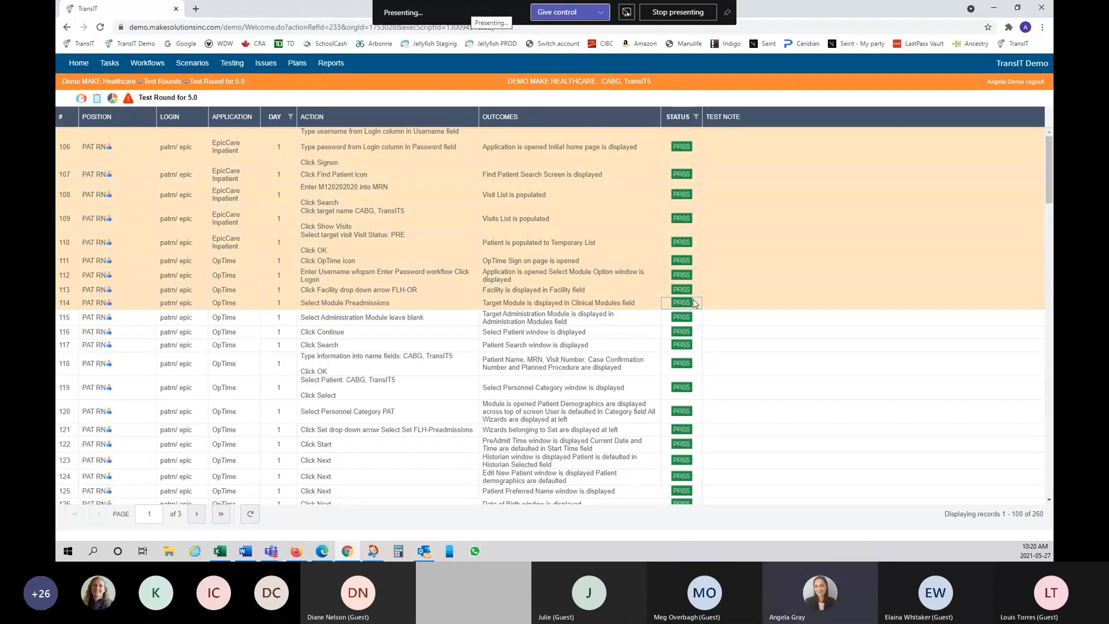
click(706, 308)
right_click(706, 308)
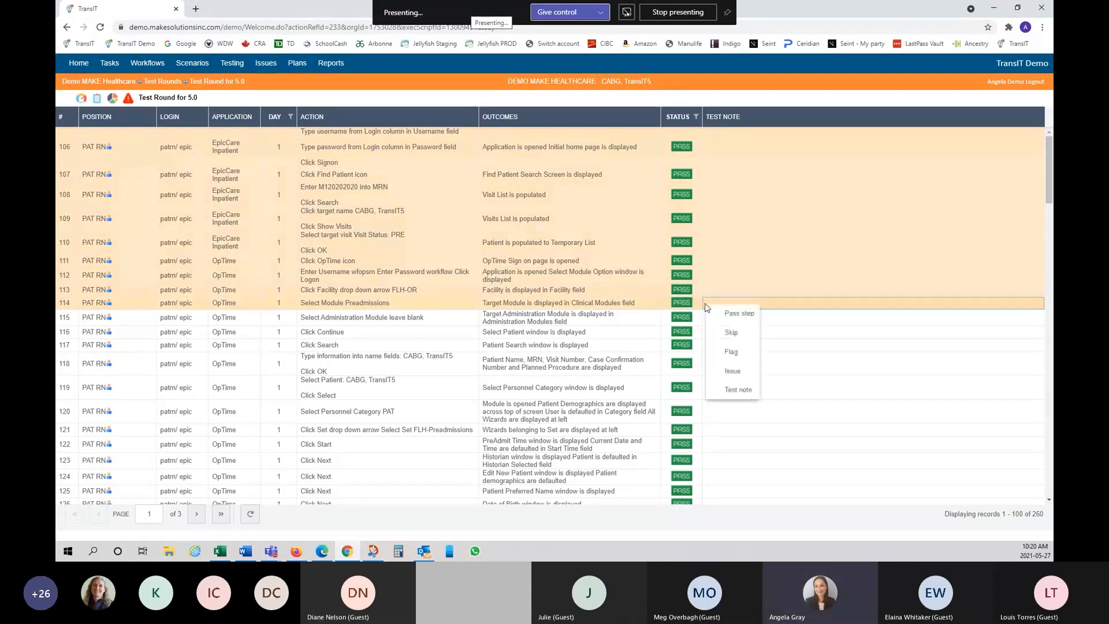
click(735, 334)
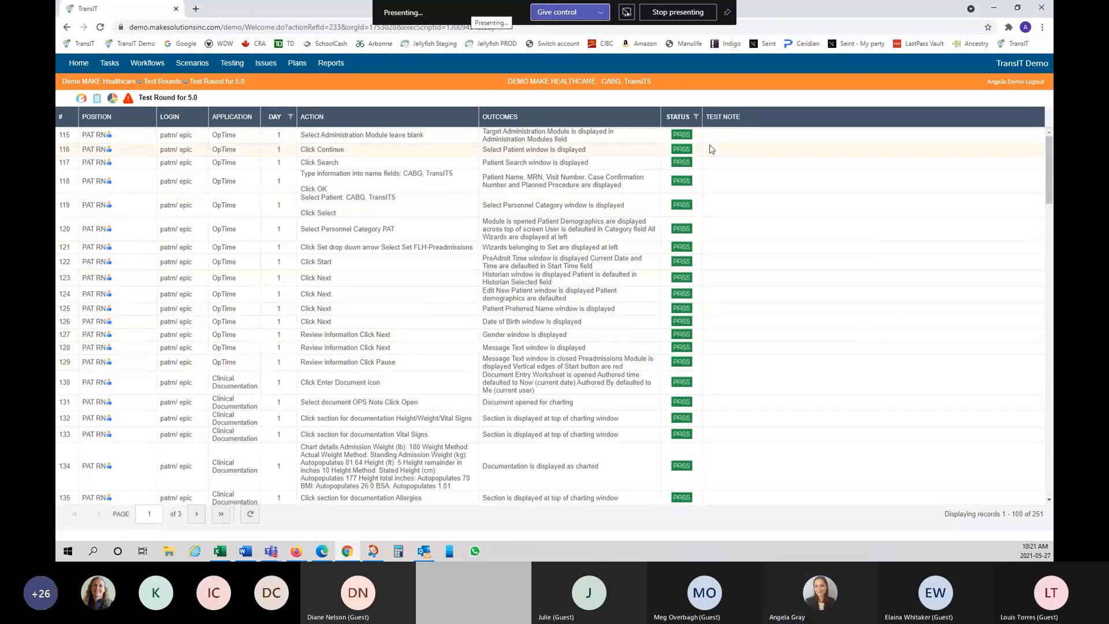
Step: Add Skipped to the Status filter so skipped steps are listed
click(697, 119)
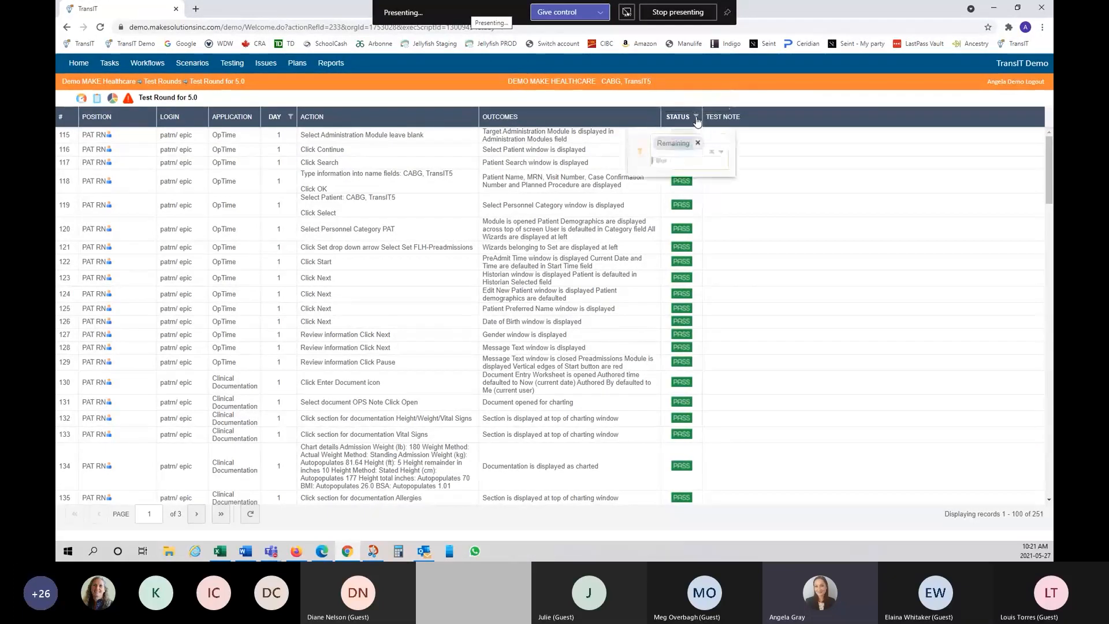
click(721, 155)
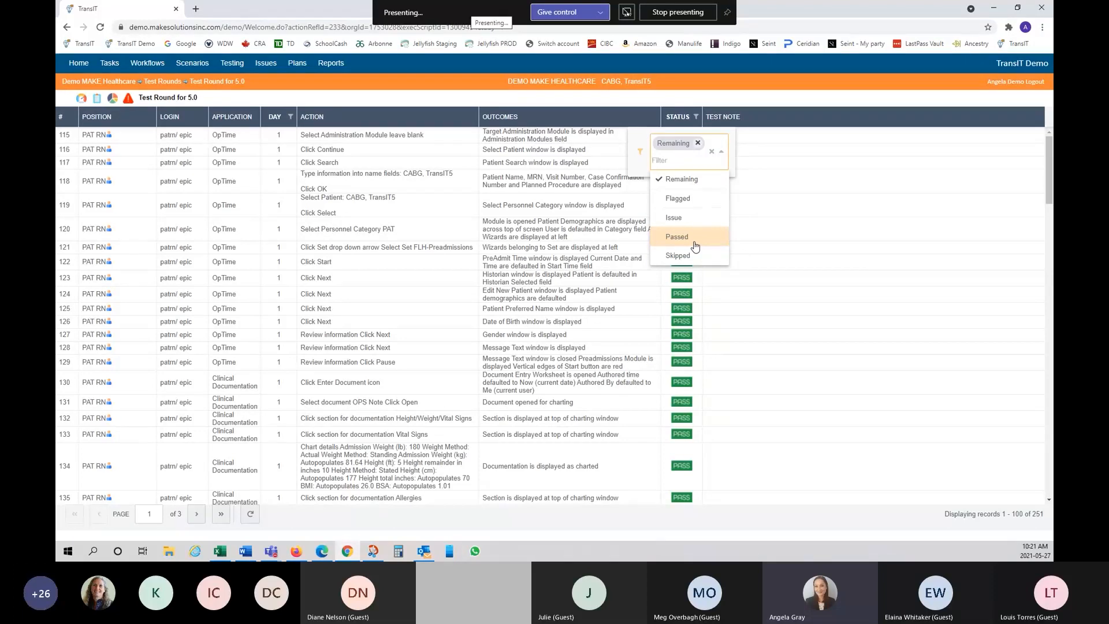
click(657, 265)
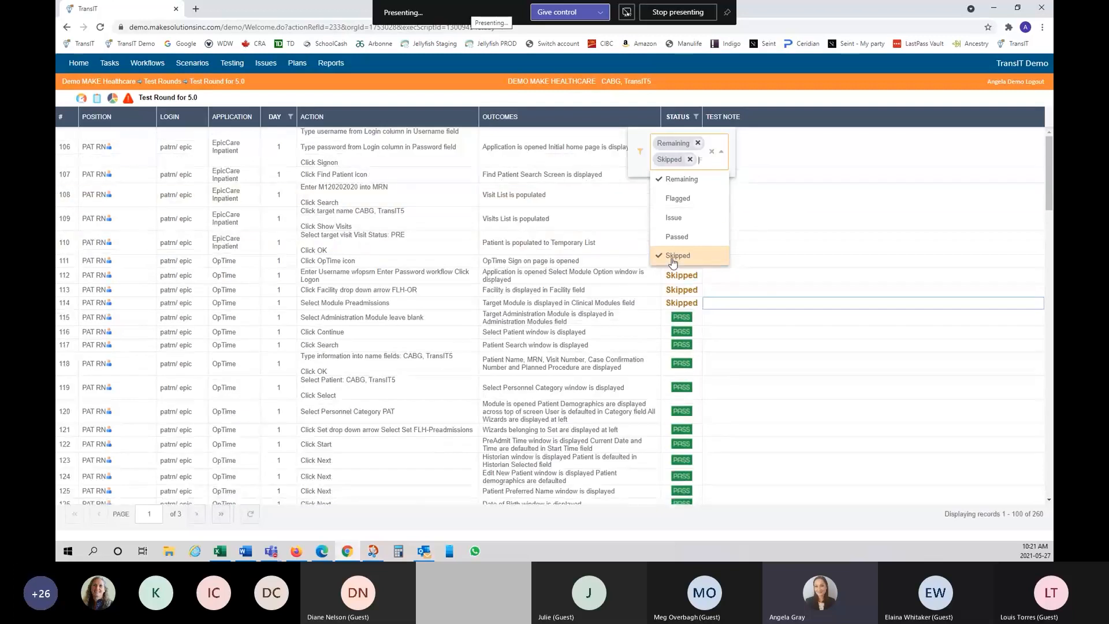
click(805, 194)
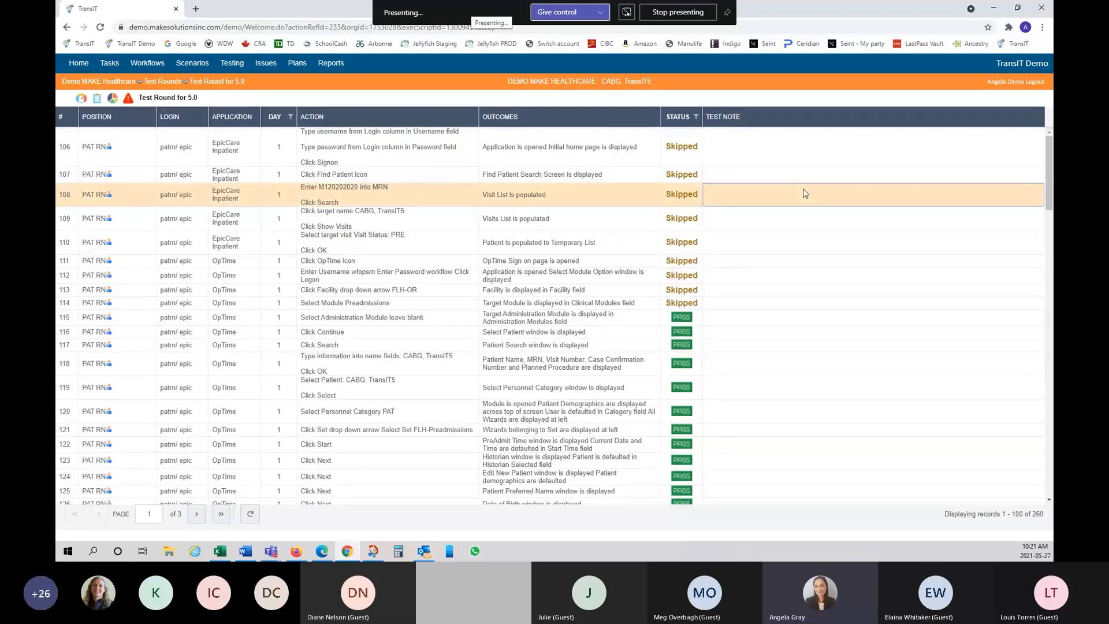
Step: Reset steps 106 through 114 back to PASS
click(719, 147)
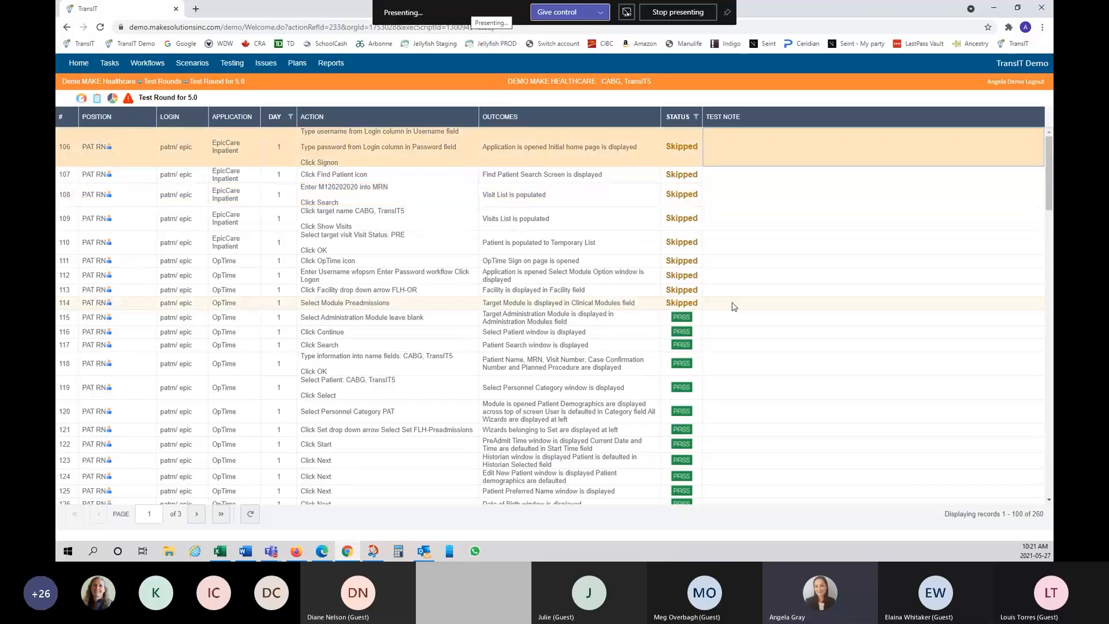
shift+click(734, 305)
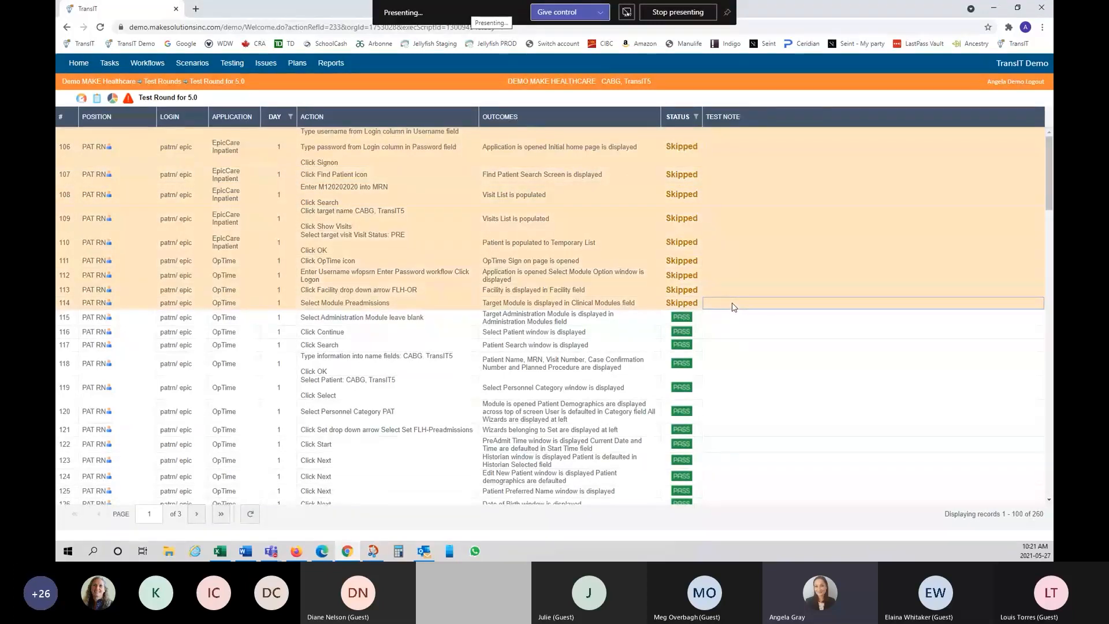
right_click(745, 272)
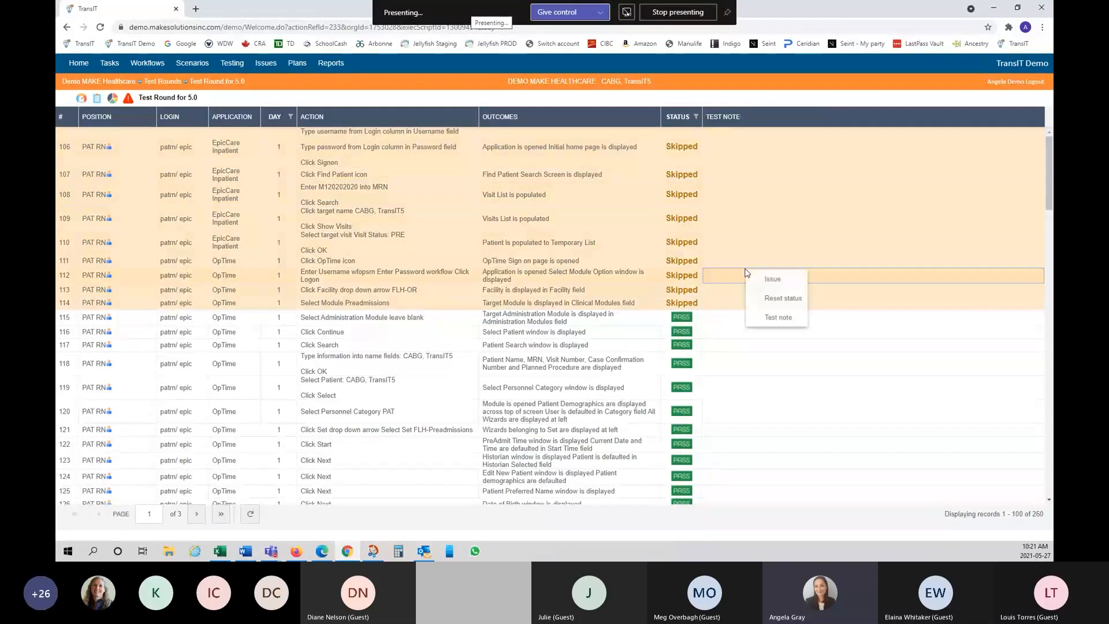
click(784, 298)
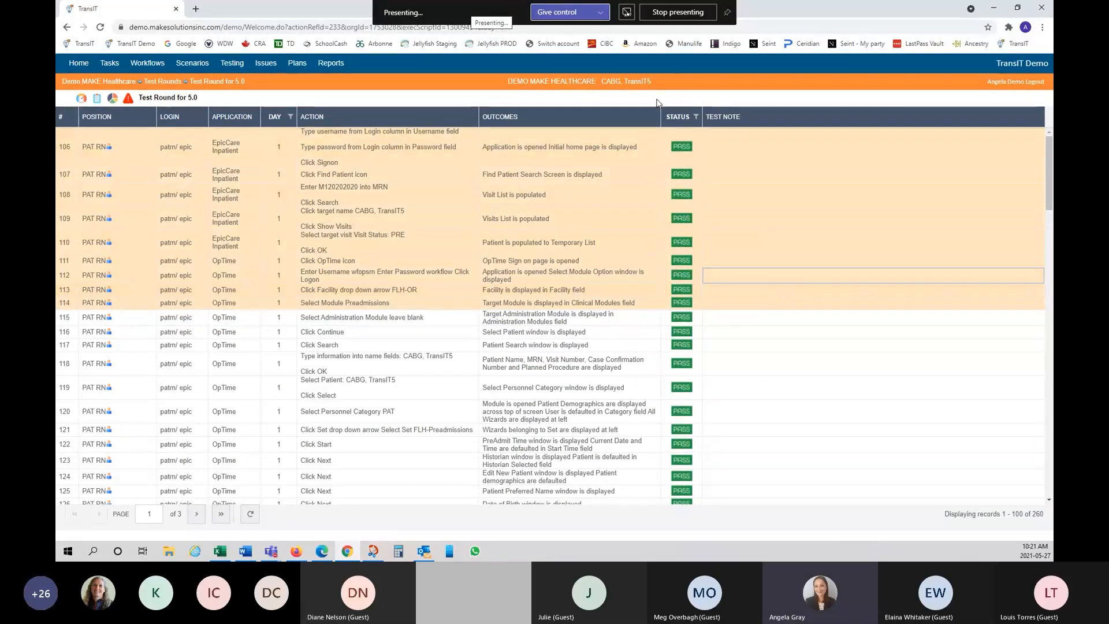
click(696, 117)
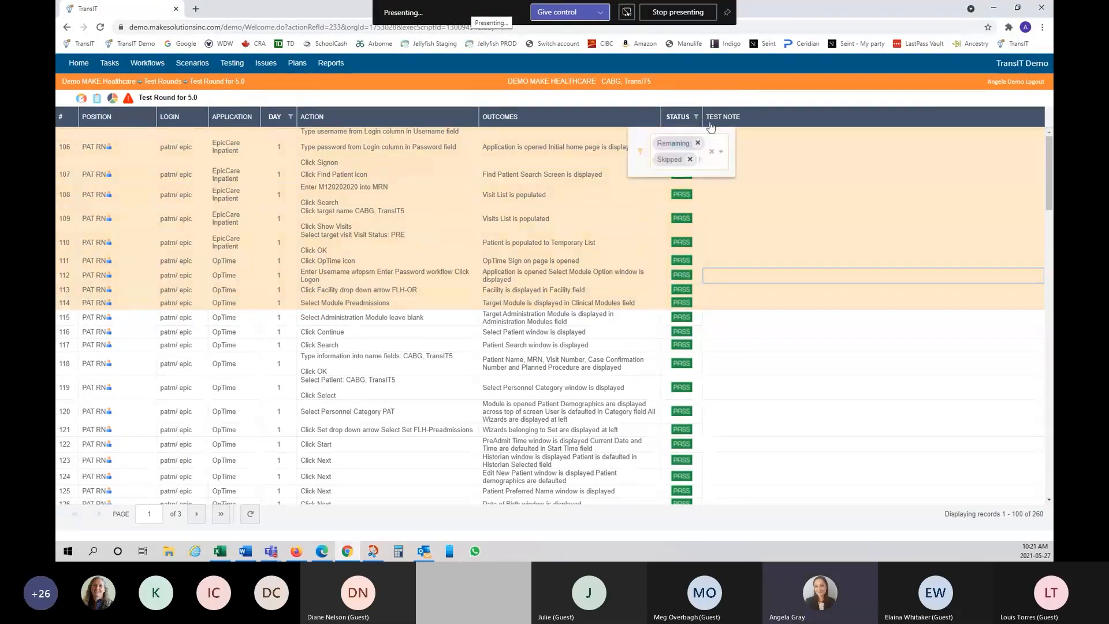
click(721, 152)
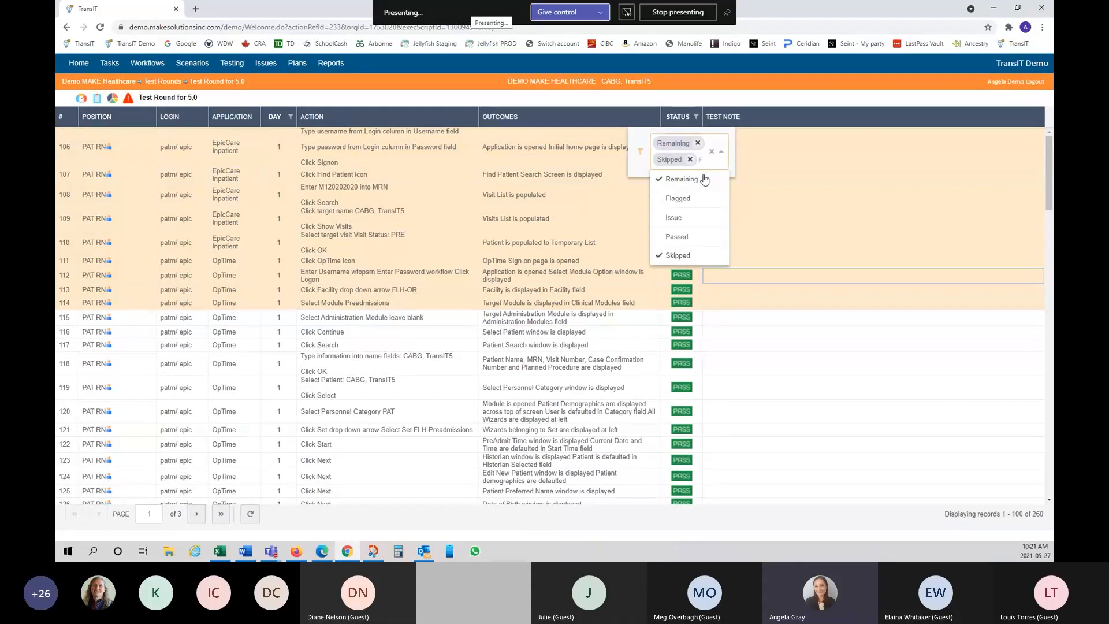
click(683, 199)
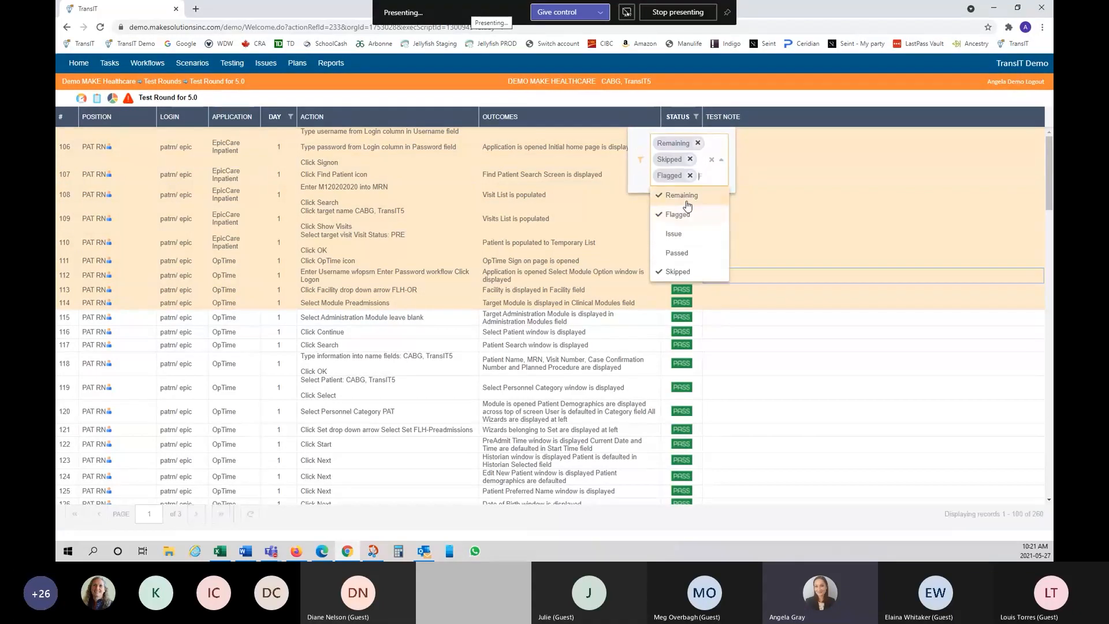
click(819, 223)
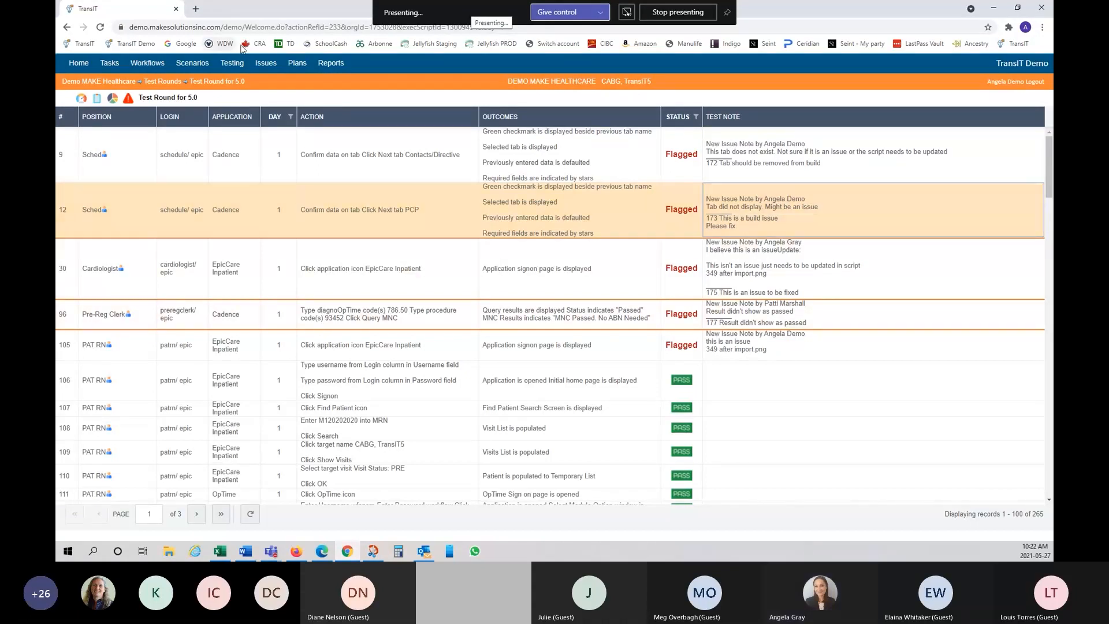
Step: Open the Test Dashboard, then the Test Report listing the round's seven CABG notes
click(81, 99)
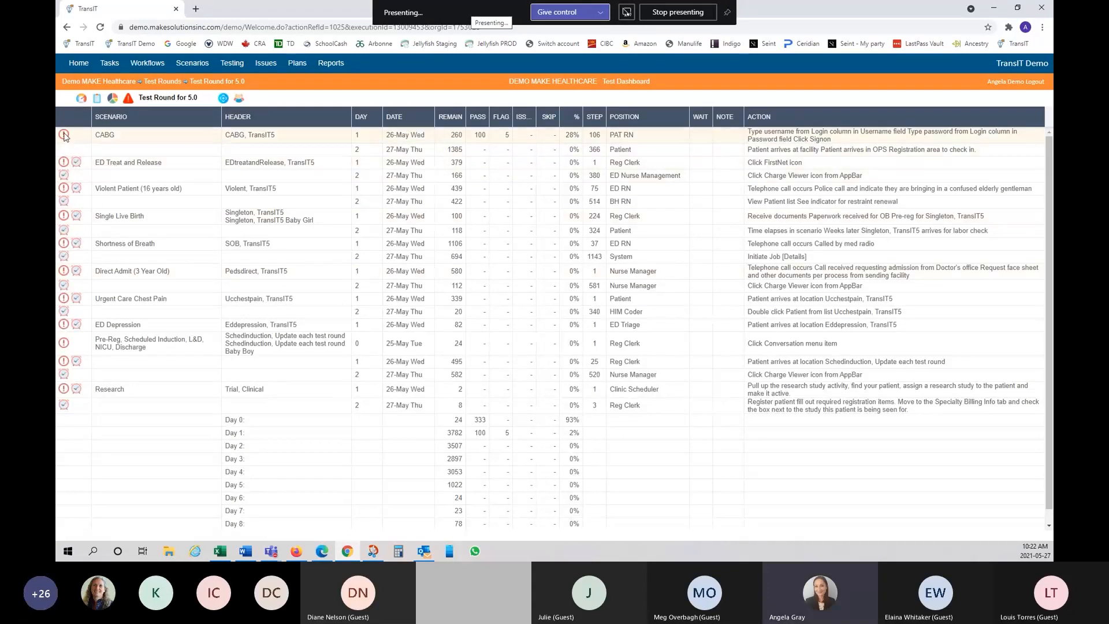
mouse_move(63, 137)
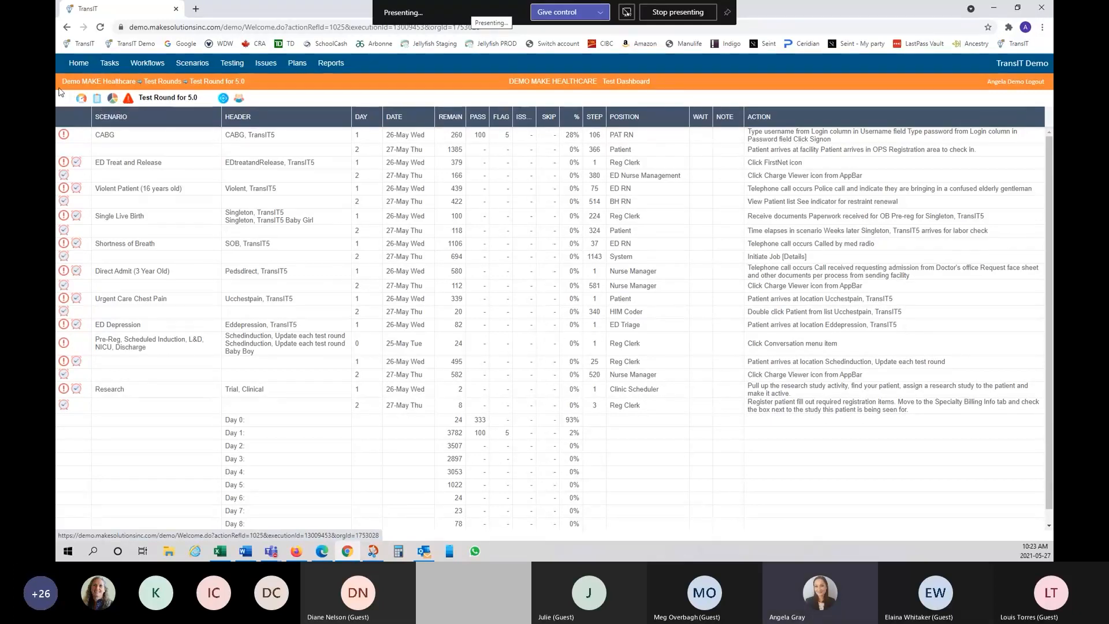
click(98, 99)
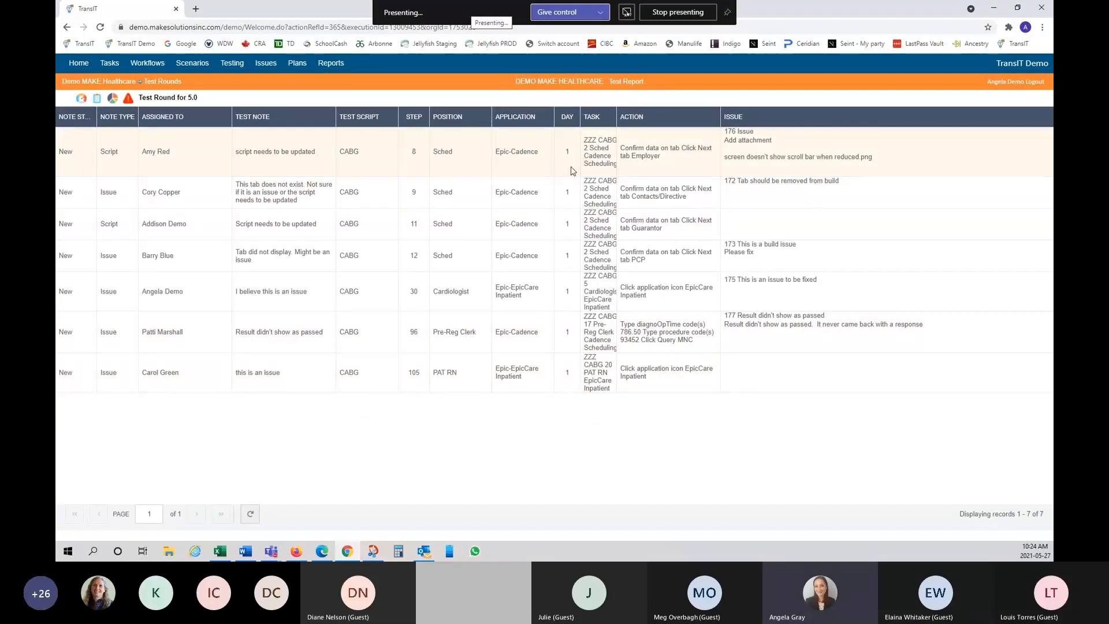
Step: Add a 'Change' line to the step 11 note's update, set it Reviewed, and save
right_click(467, 234)
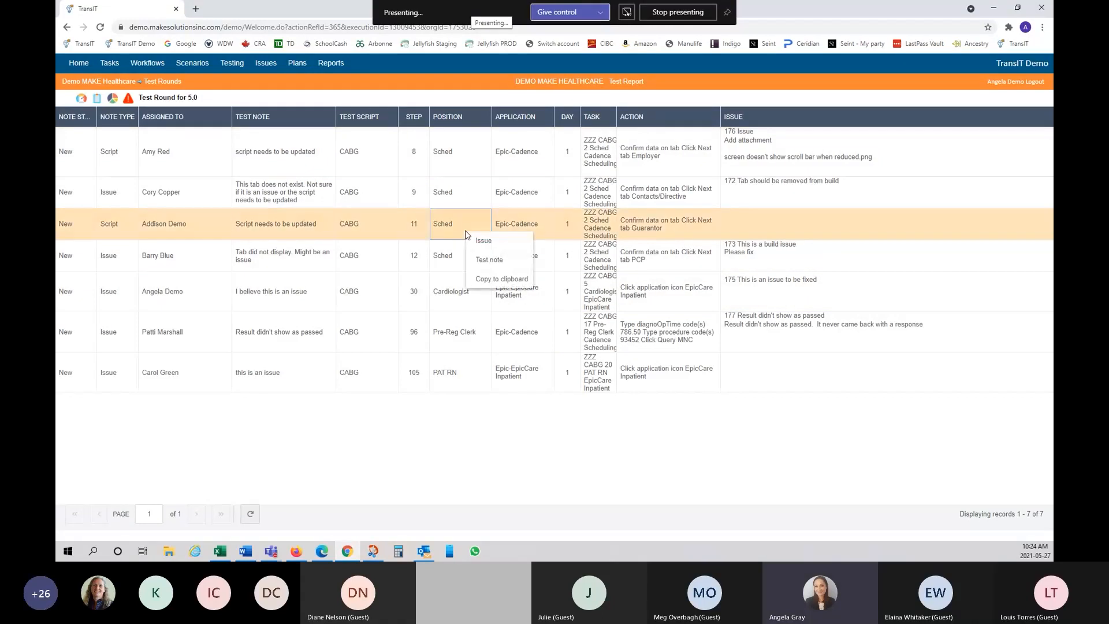
click(489, 265)
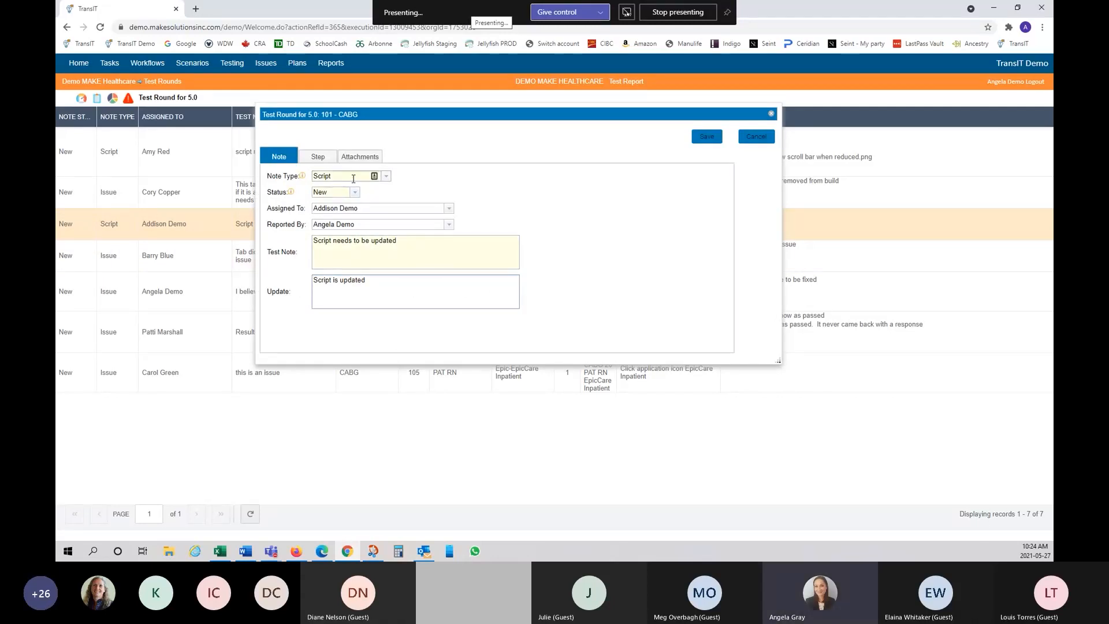
click(390, 285)
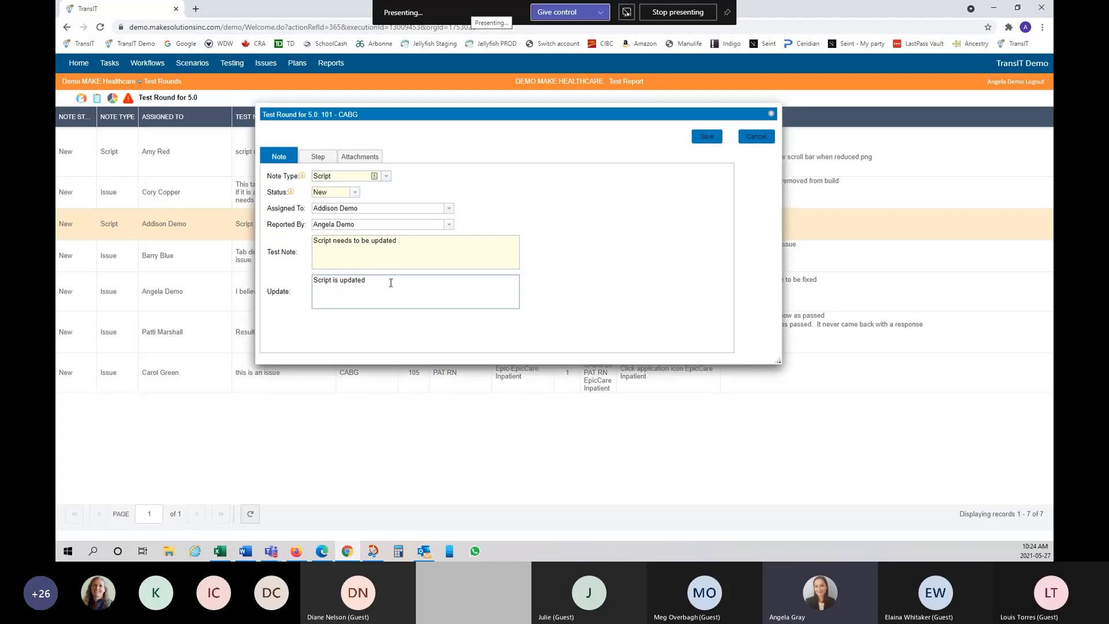
key(Return)
text(Change)
click(356, 193)
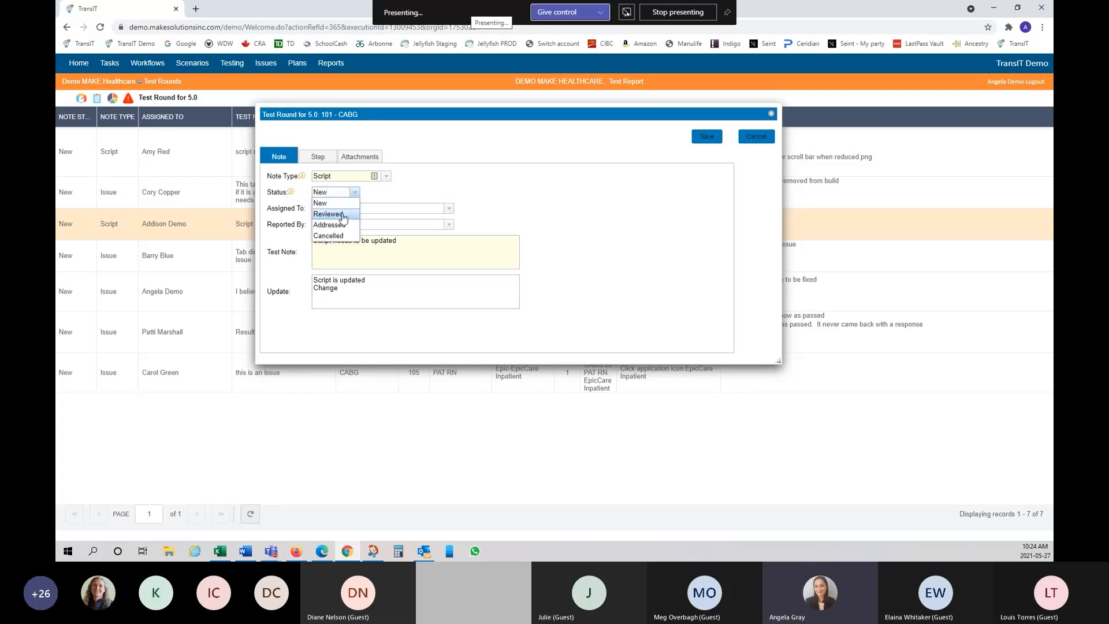
click(343, 215)
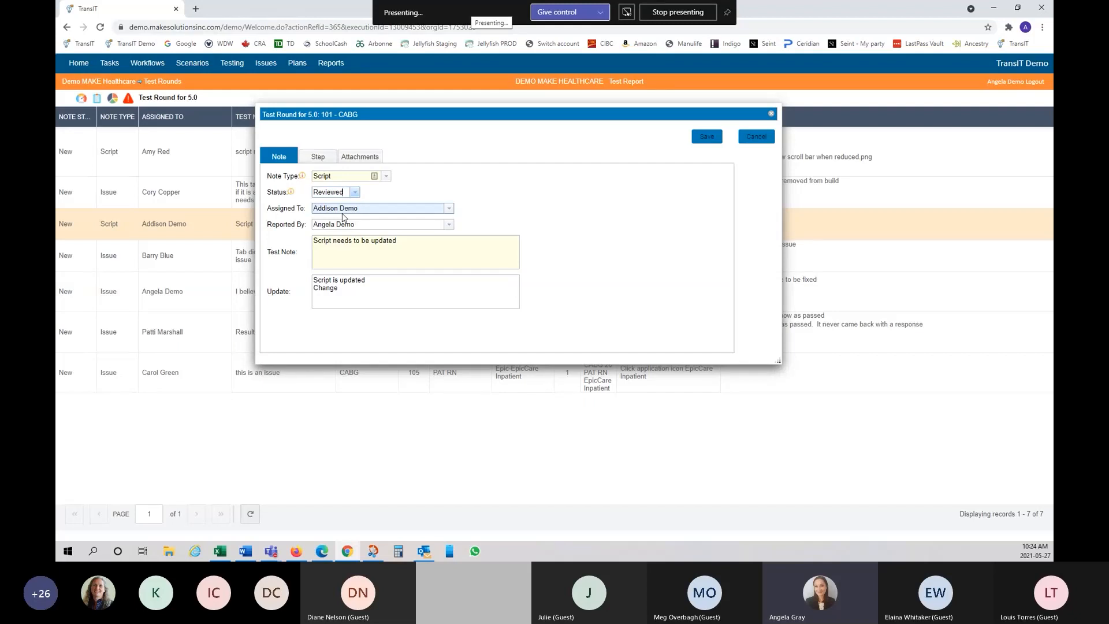
click(366, 283)
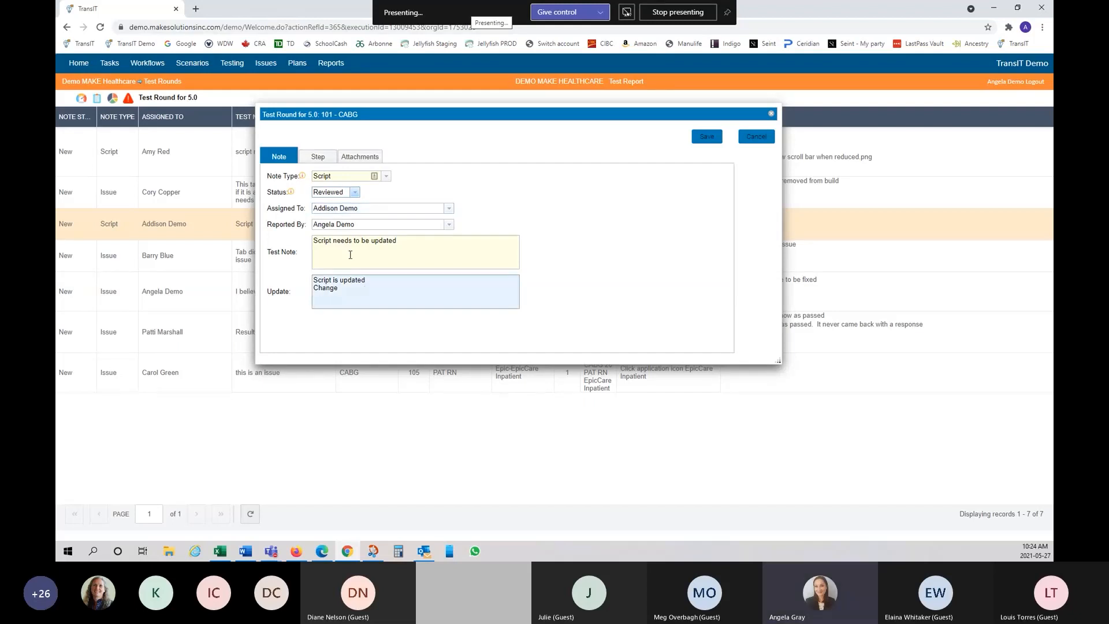
click(449, 225)
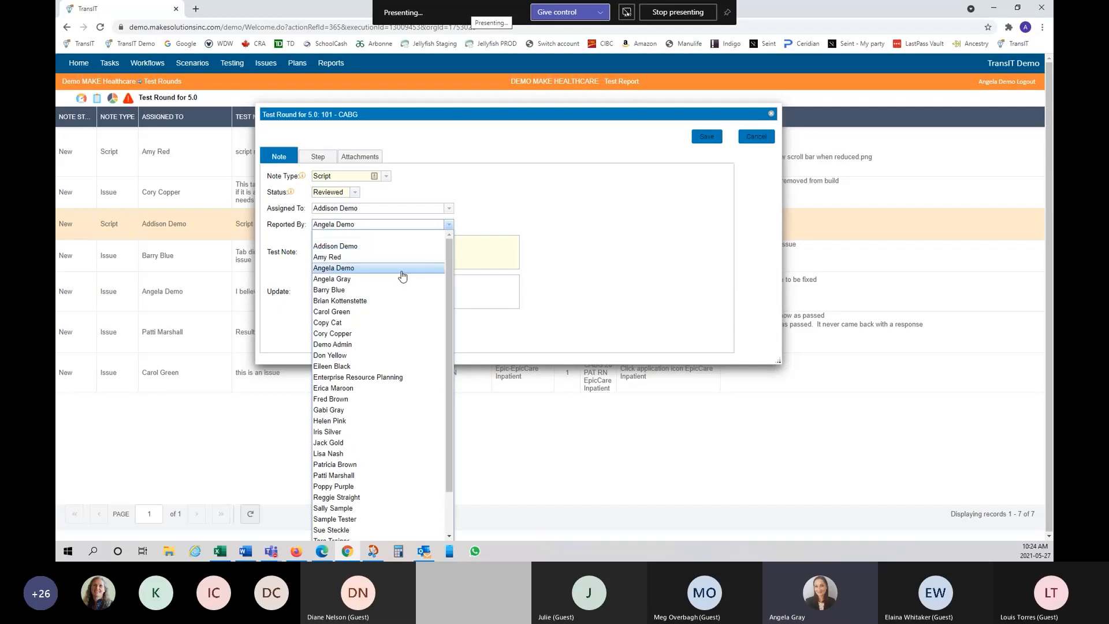
click(560, 214)
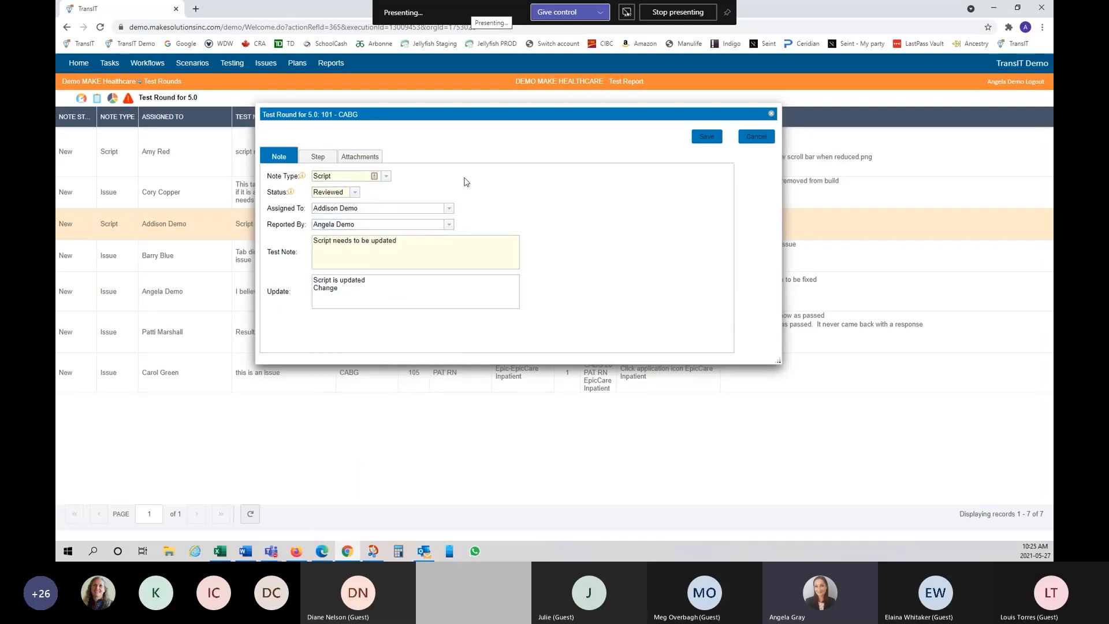
click(709, 137)
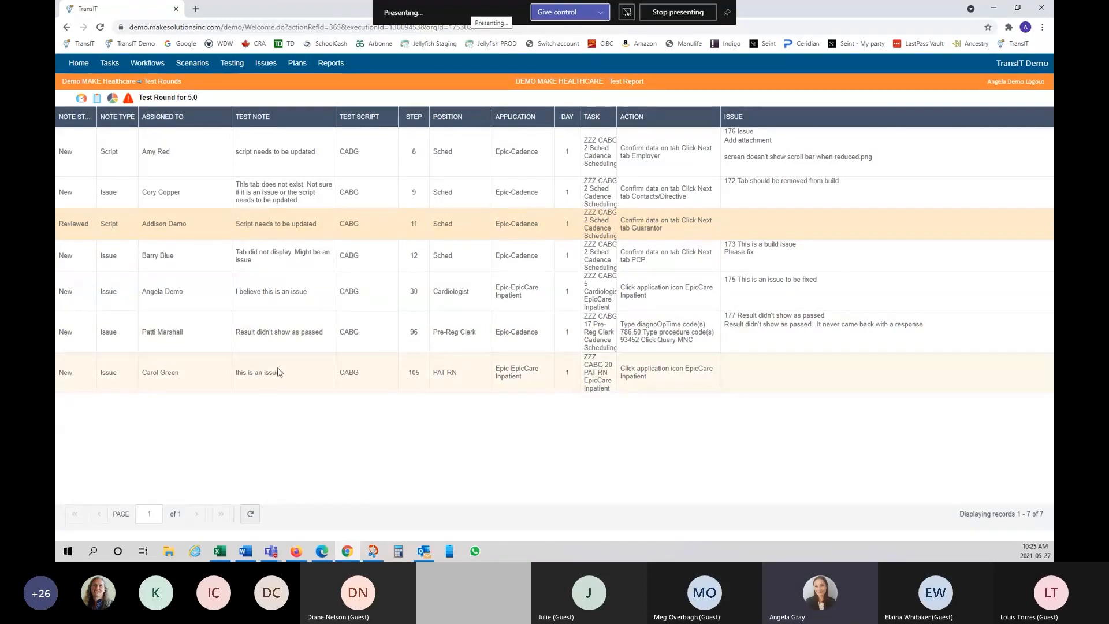
Step: Raise an issue from the step 105 note with priority 3 - High and type Build
right_click(376, 379)
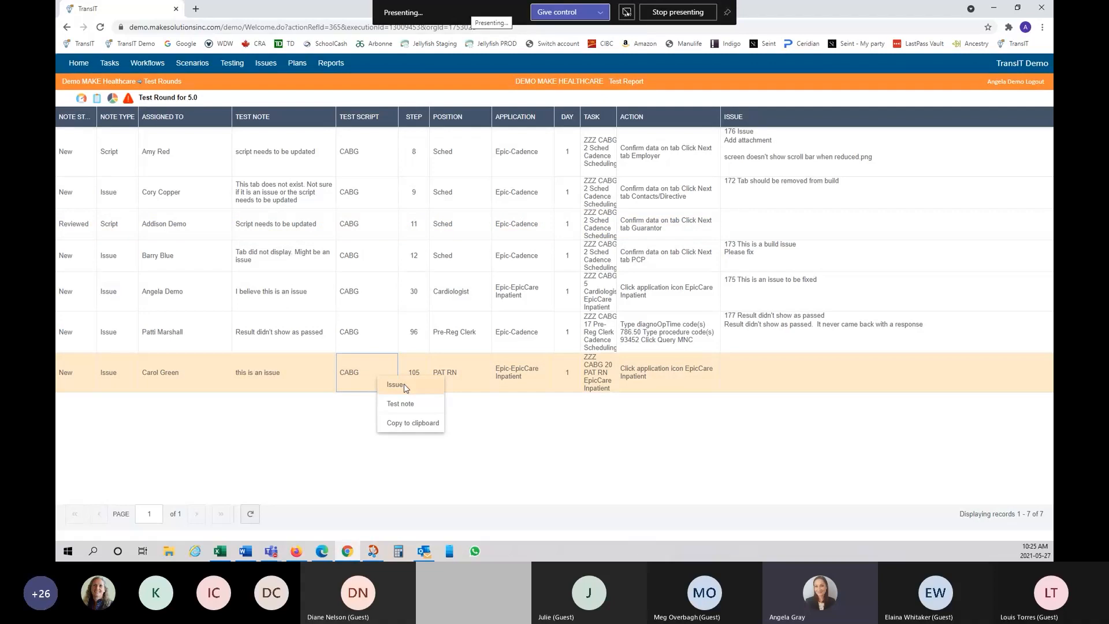
click(404, 384)
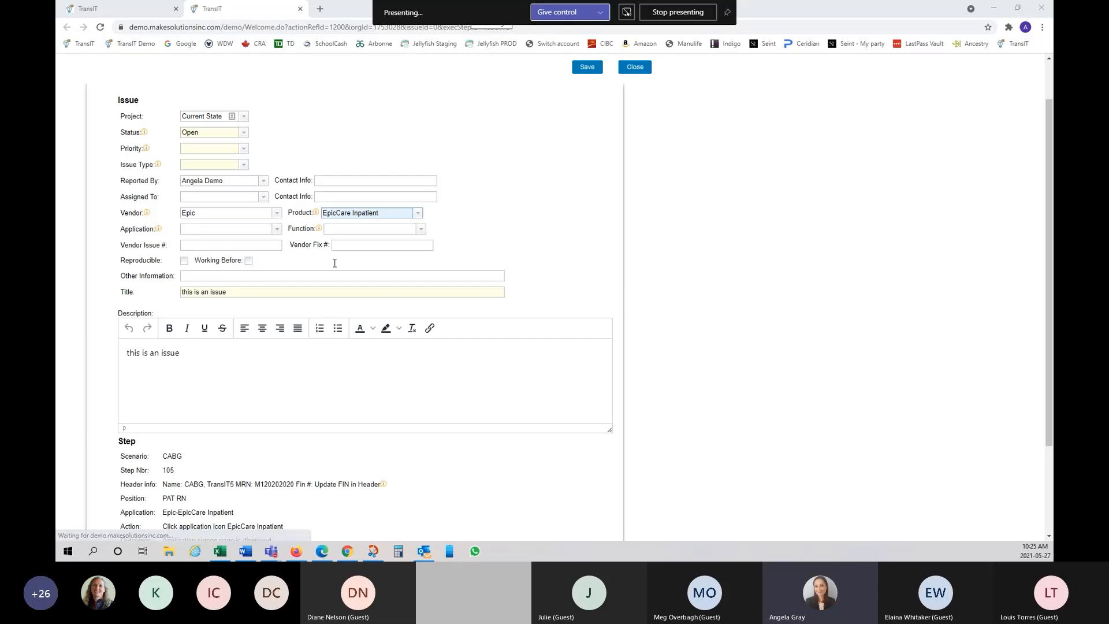
scroll(336, 263, down, 2)
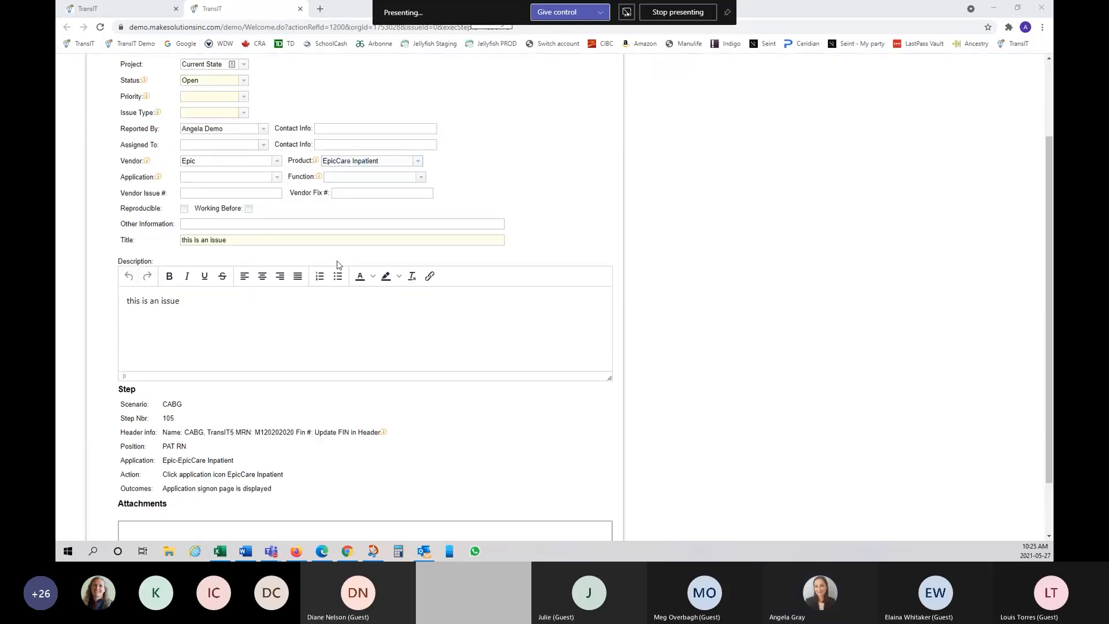
scroll(338, 264, down, 2)
scroll(339, 265, up, 4)
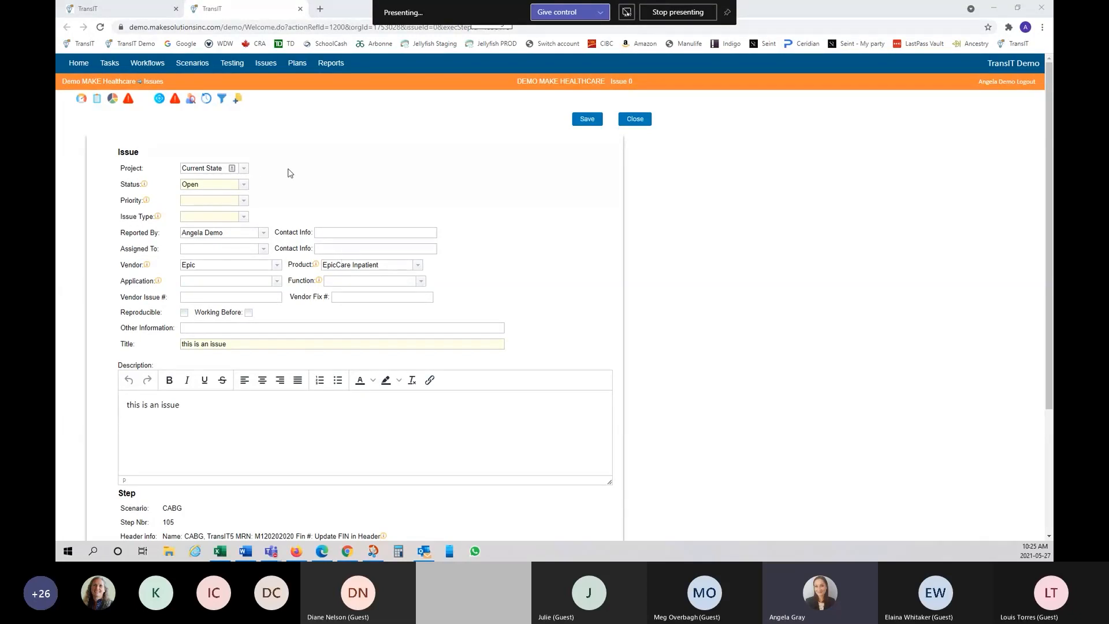
click(244, 203)
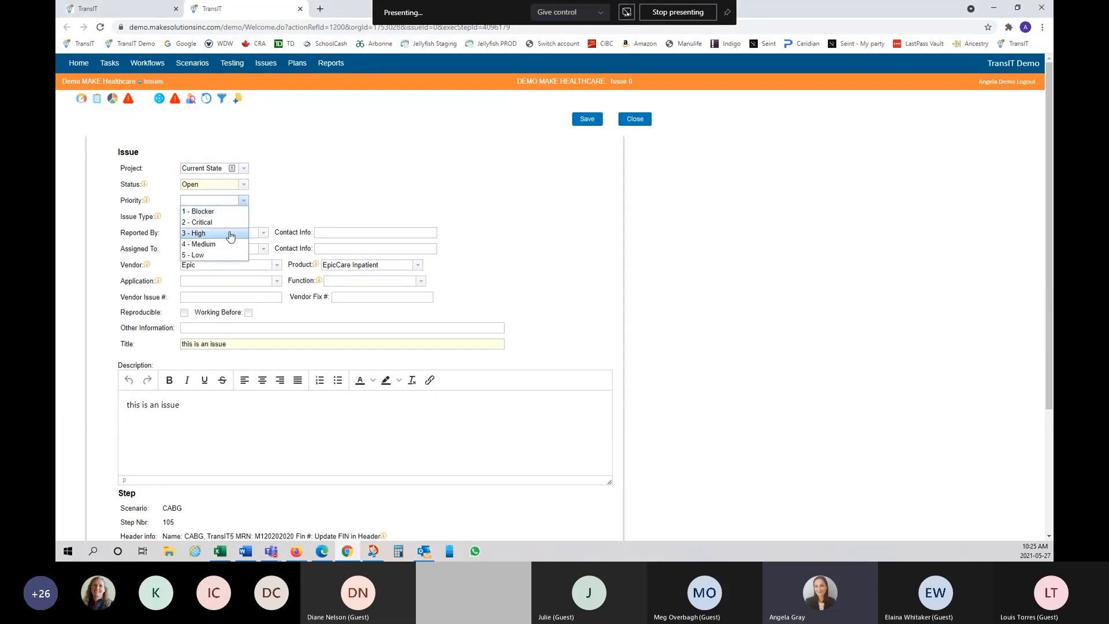
click(242, 233)
click(245, 218)
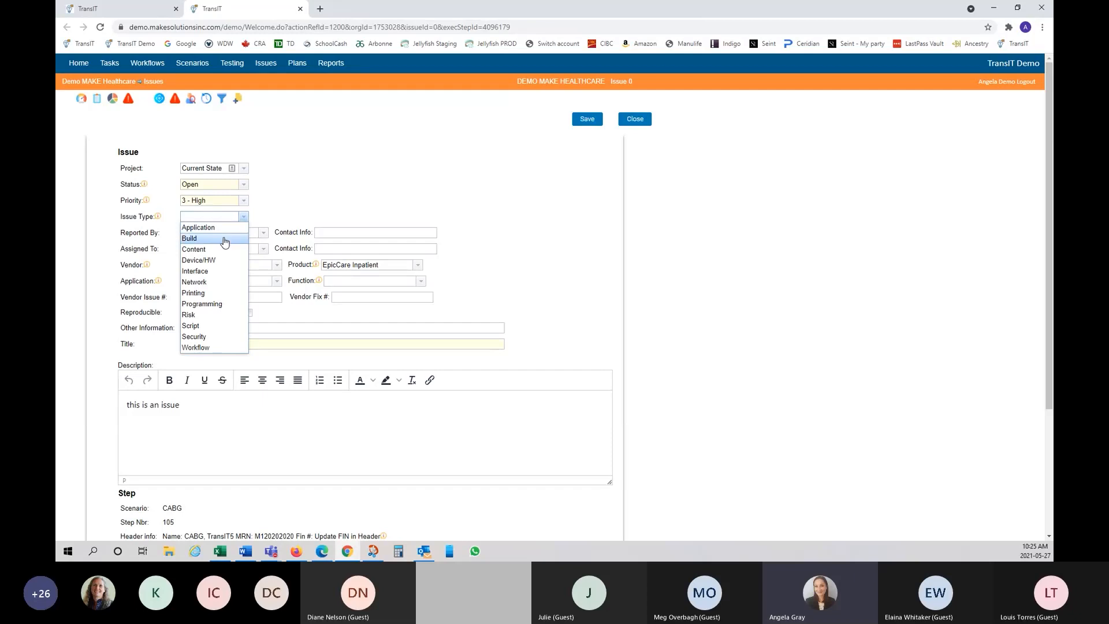
click(233, 238)
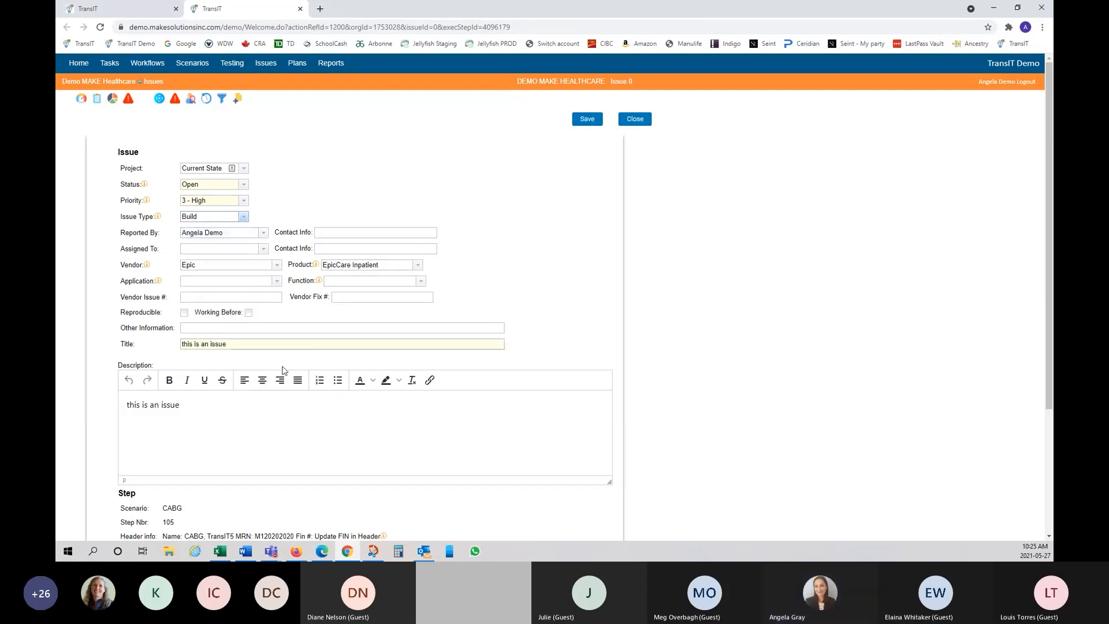
scroll(273, 408, down, 3)
scroll(273, 407, up, 3)
Step: Add a new description line stating this is a build issue
click(210, 403)
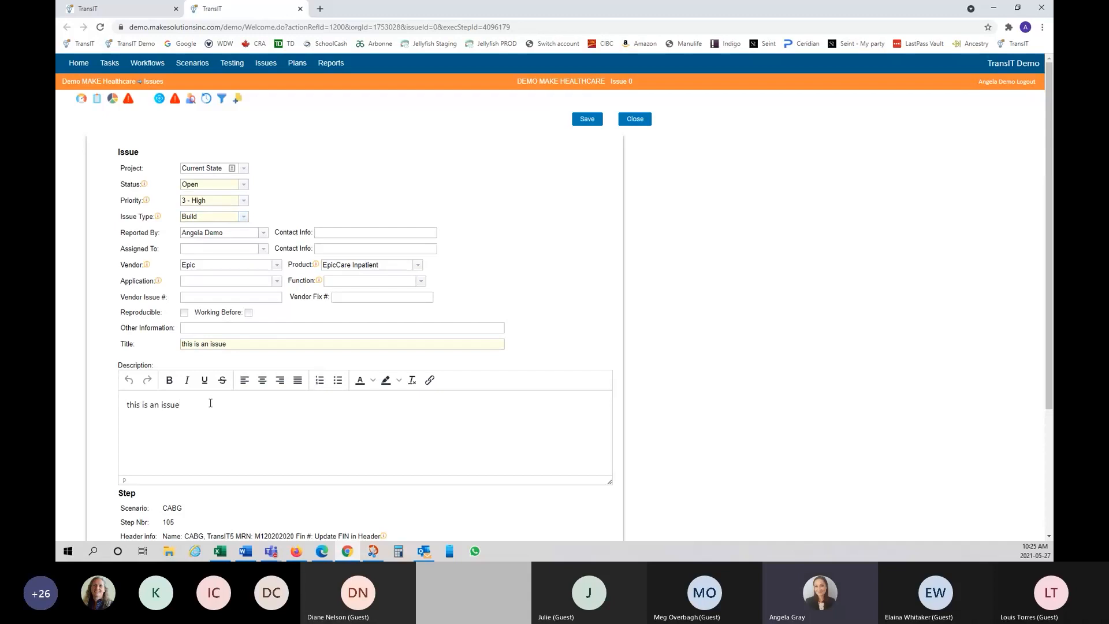
key(Return)
text(This is)
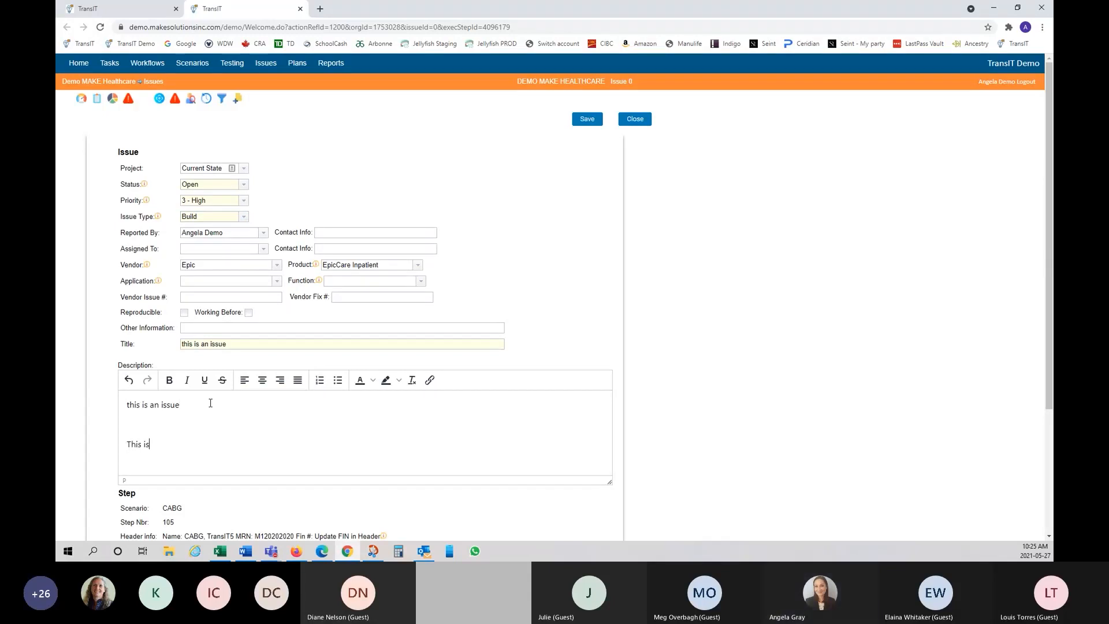
text( a buildiss)
key(BackSpace)
key(BackSpace)
key(BackSpace)
text(issue - )
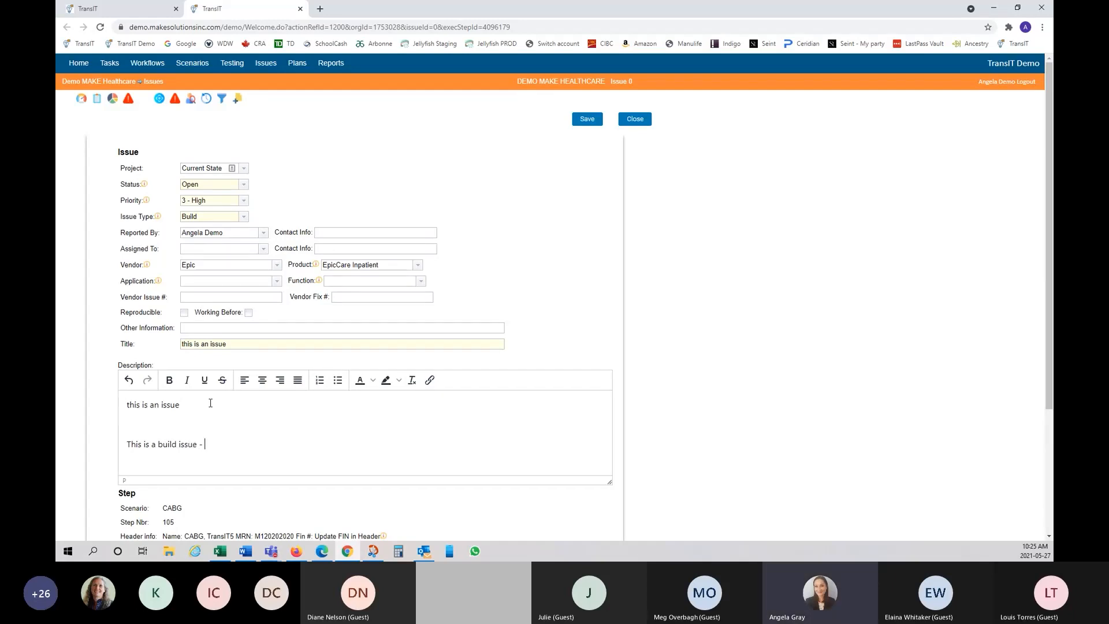
text(AG)
scroll(376, 260, down, 3)
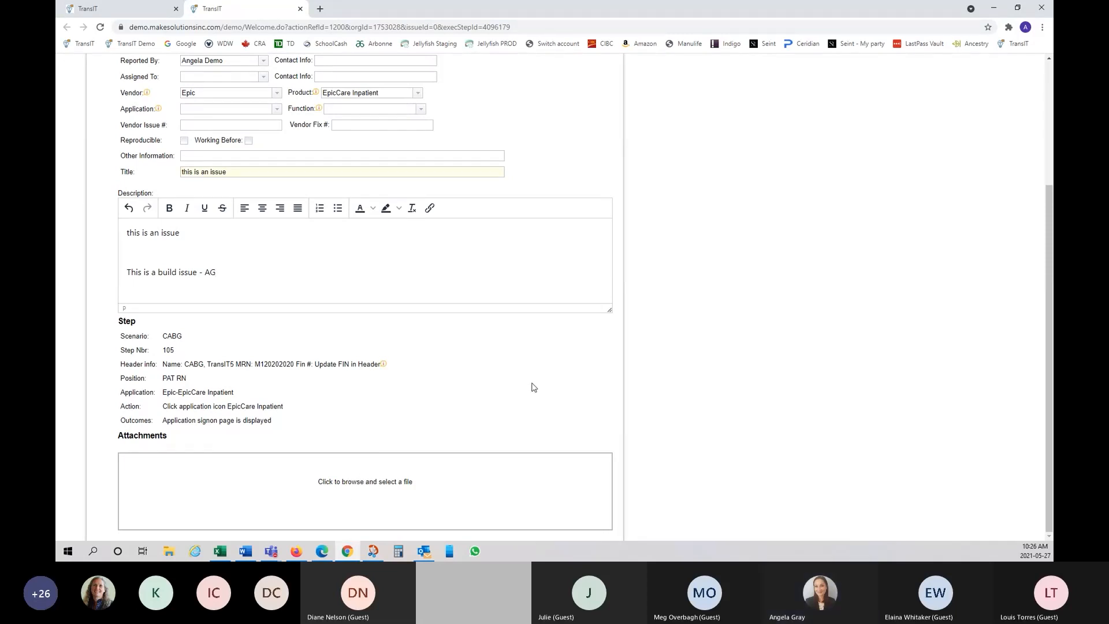
scroll(531, 387, up, 3)
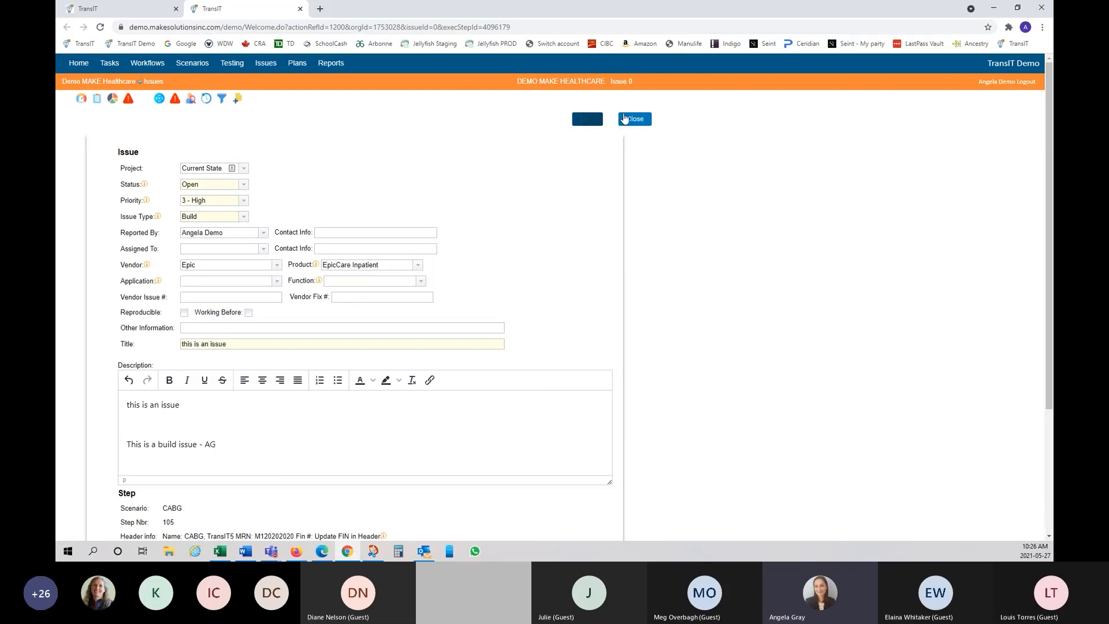
Step: Save the issue, then open step 105's linked issue 178 to check it and close it
click(586, 119)
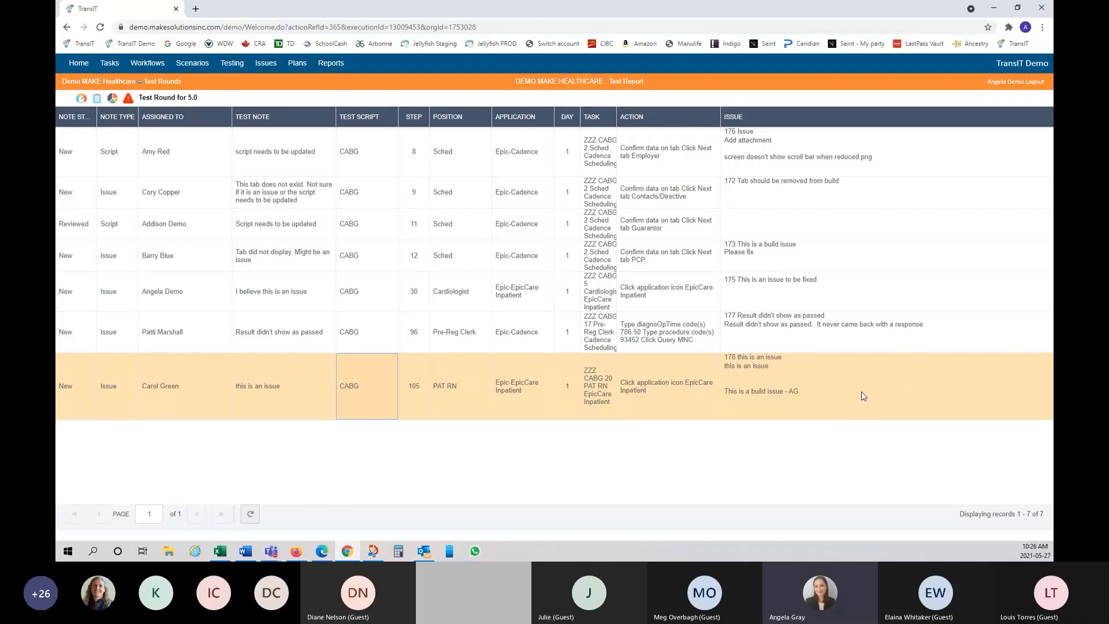
click(876, 388)
right_click(876, 387)
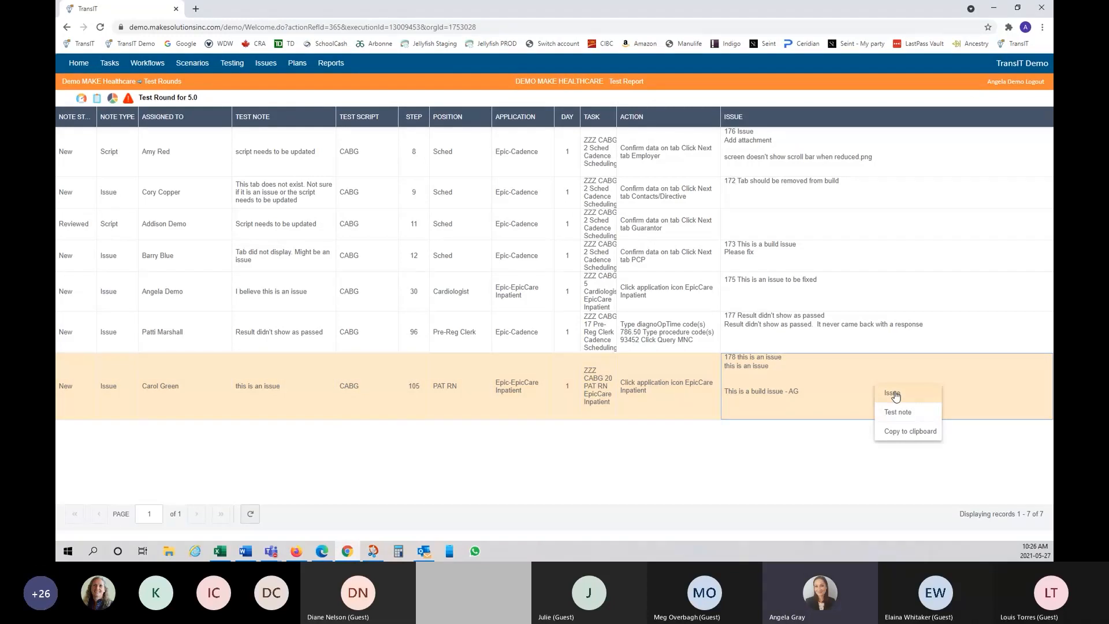
click(895, 395)
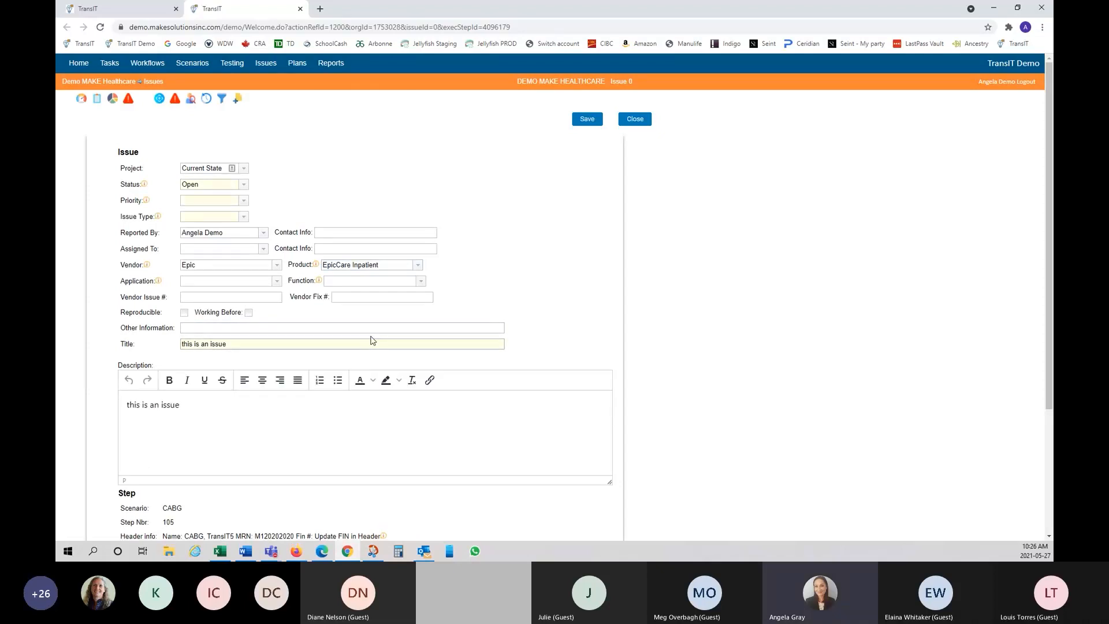
scroll(381, 373, down, 2)
scroll(381, 373, down, 1)
scroll(381, 372, up, 3)
click(300, 9)
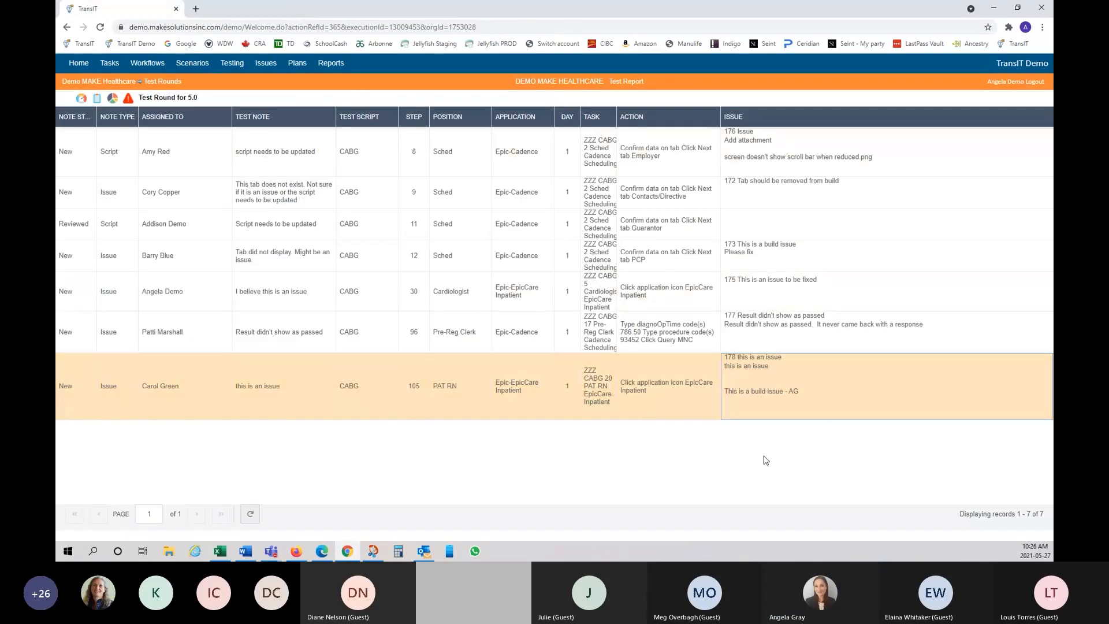
Step: Copy the last test note, then all seven selected notes, to the clipboard
right_click(877, 400)
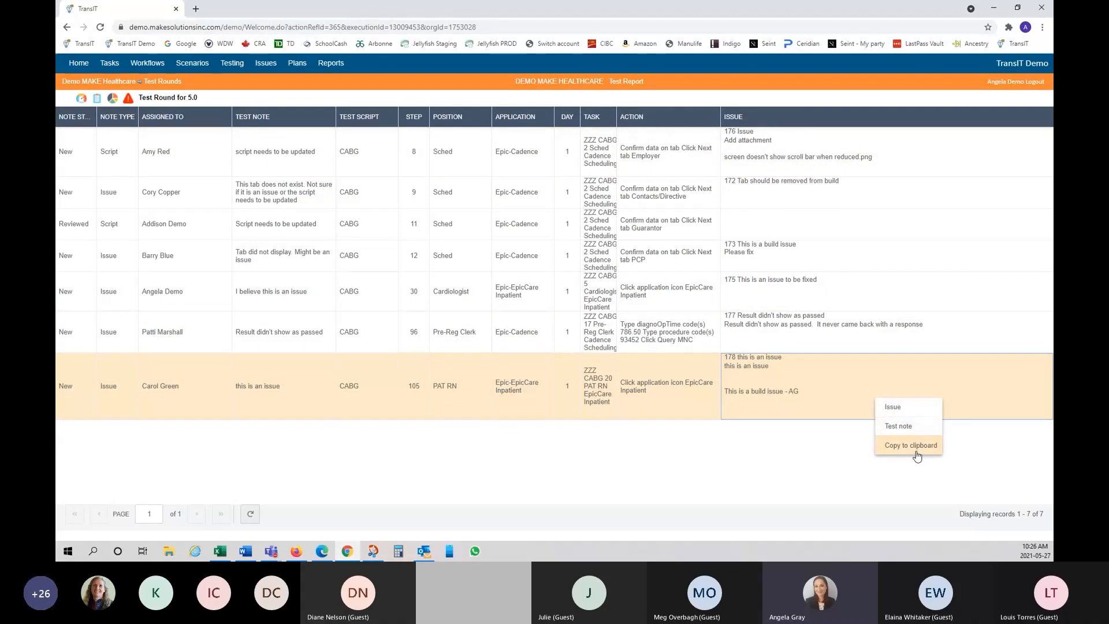
click(917, 456)
click(78, 147)
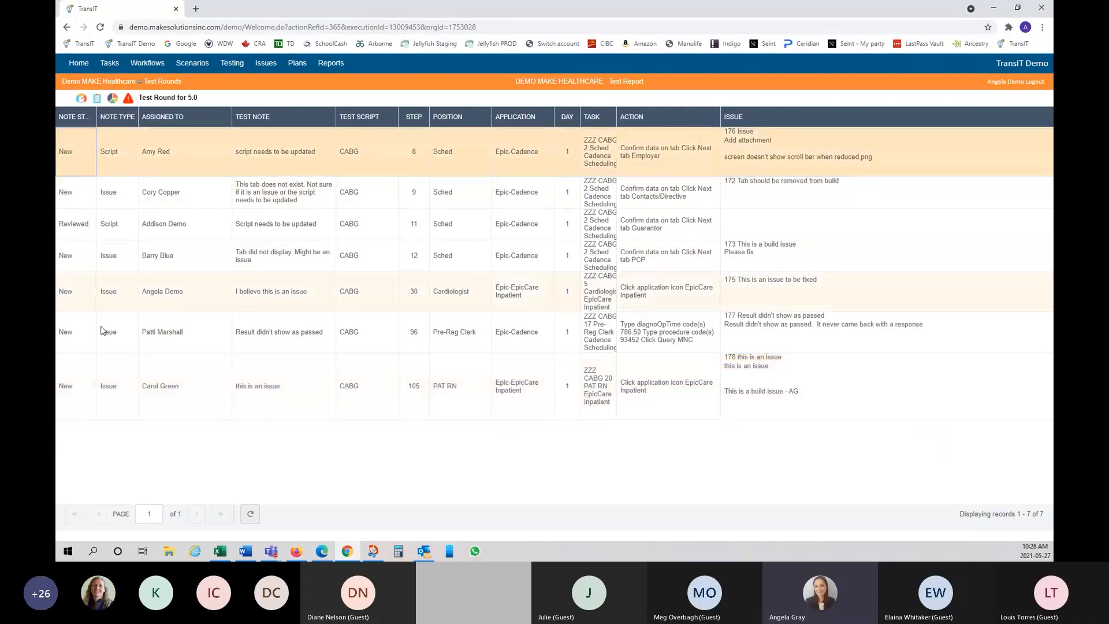
shift+click(89, 385)
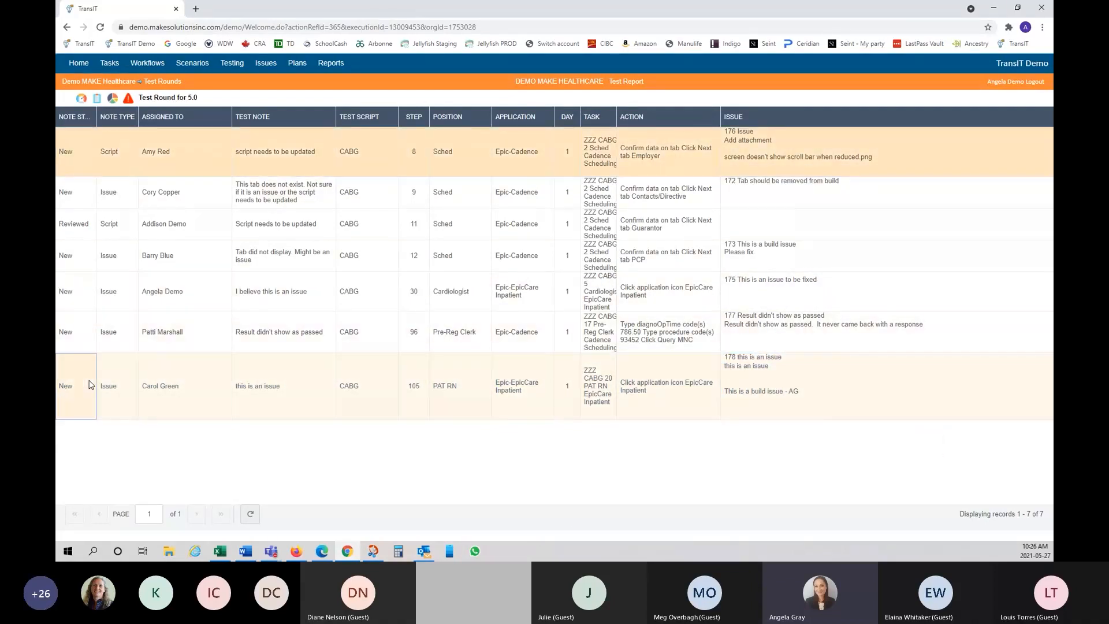
right_click(103, 359)
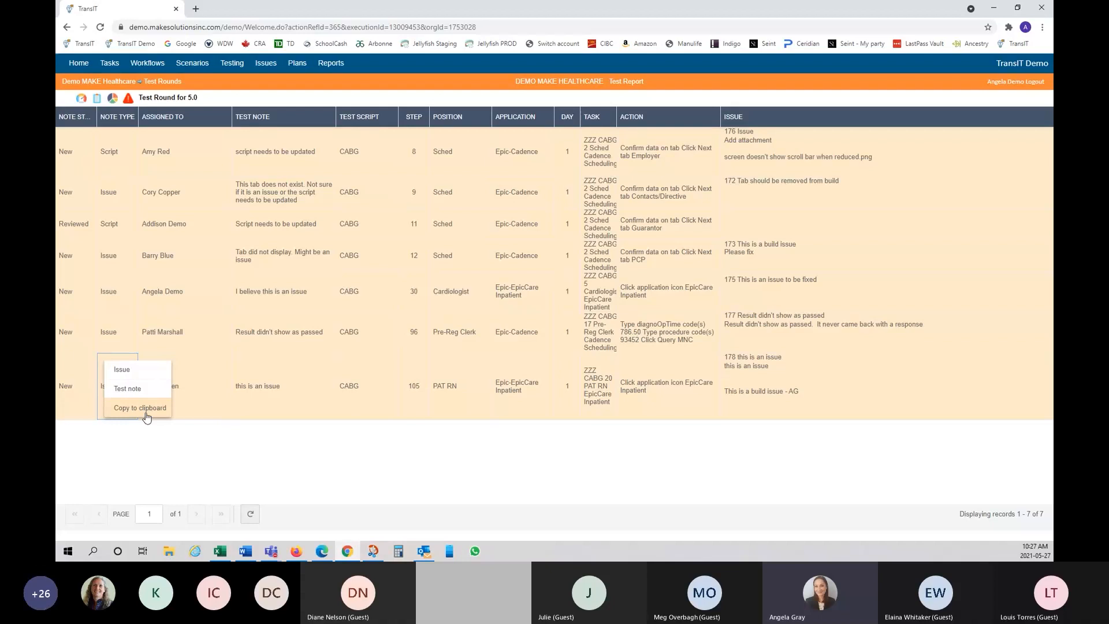
click(255, 102)
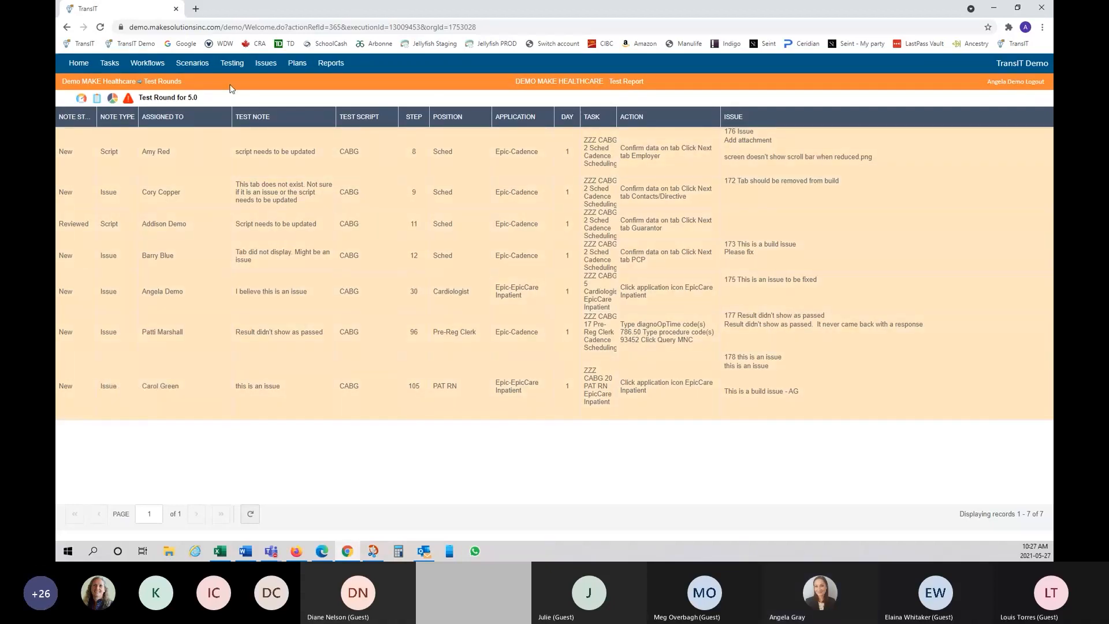
click(113, 104)
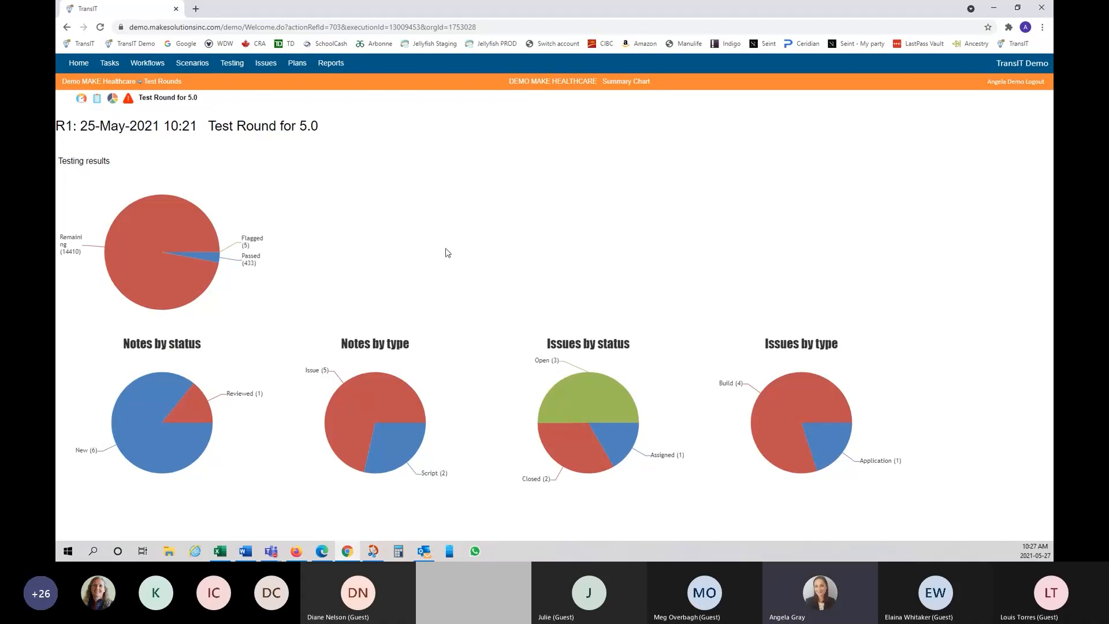
mouse_move(830, 465)
click(97, 101)
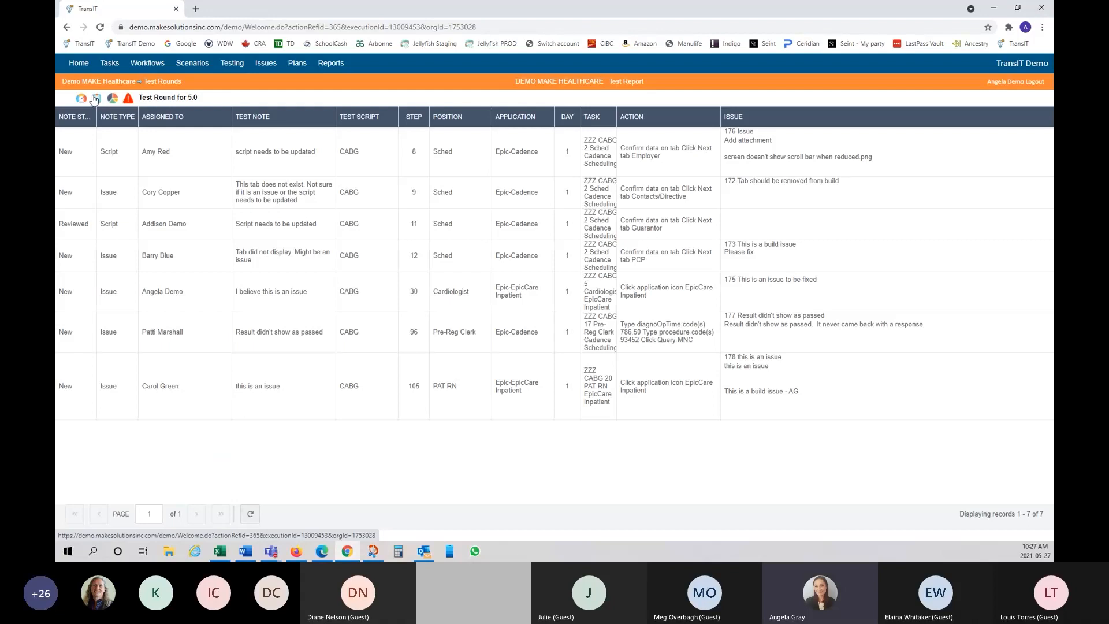
Step: Open the round's Issues list, showing issues 172 through 178
click(129, 101)
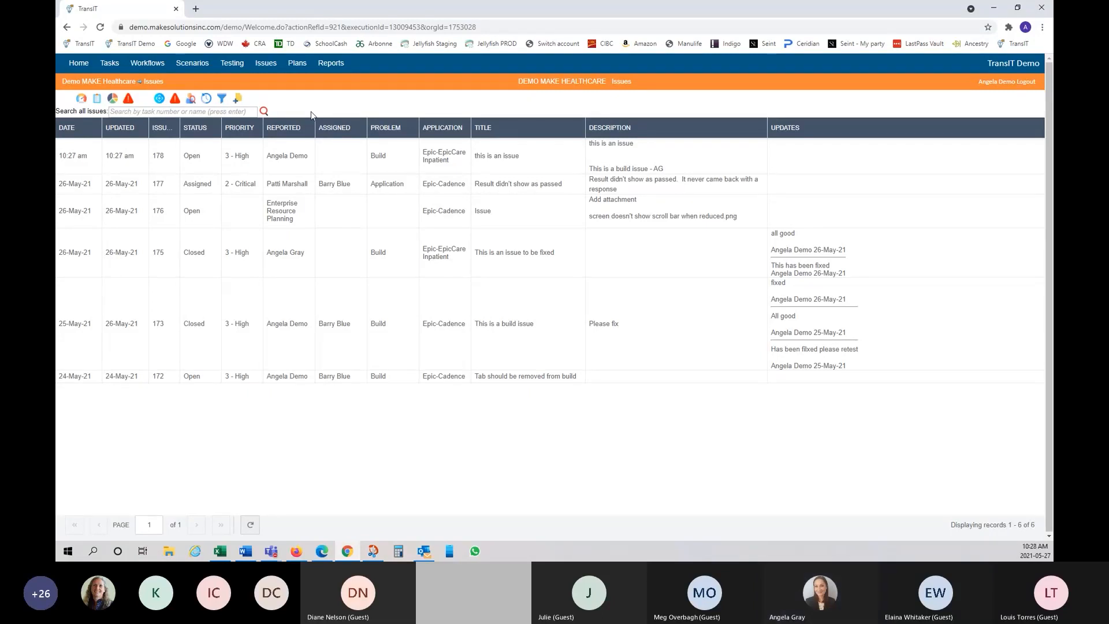
Step: Filter the STATUS column to Open, leaving issues 178, 176 and 172
click(255, 110)
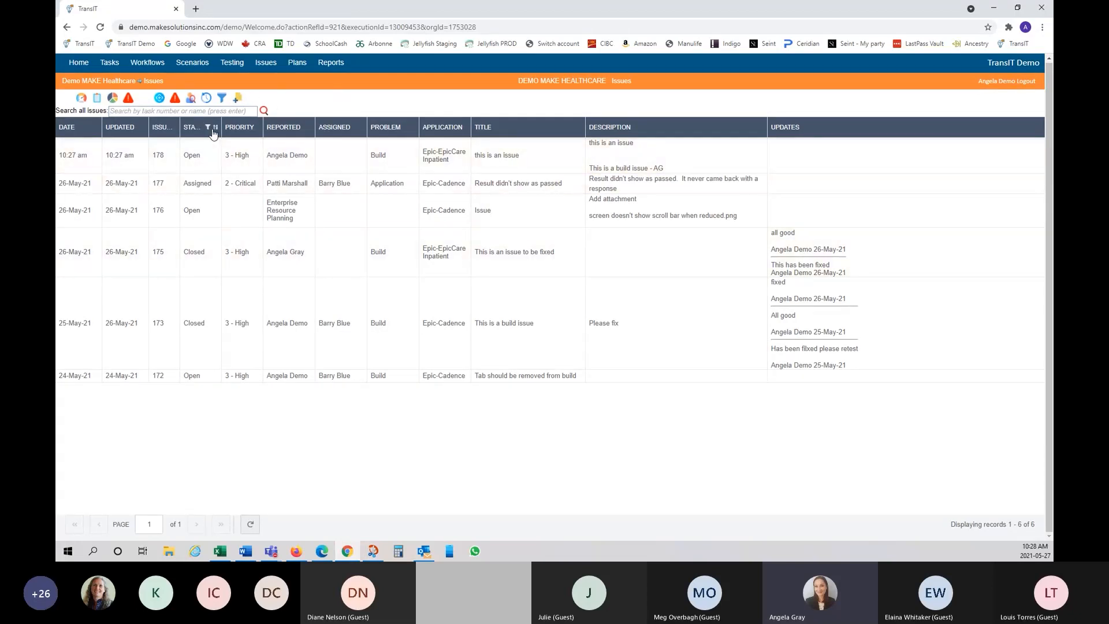
click(209, 128)
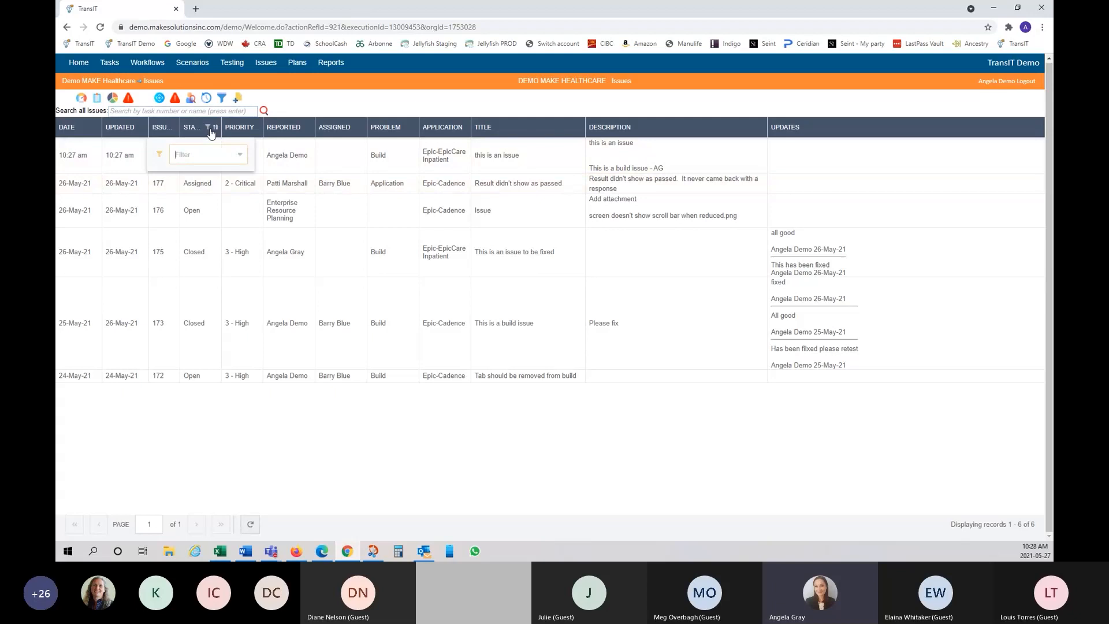
click(365, 90)
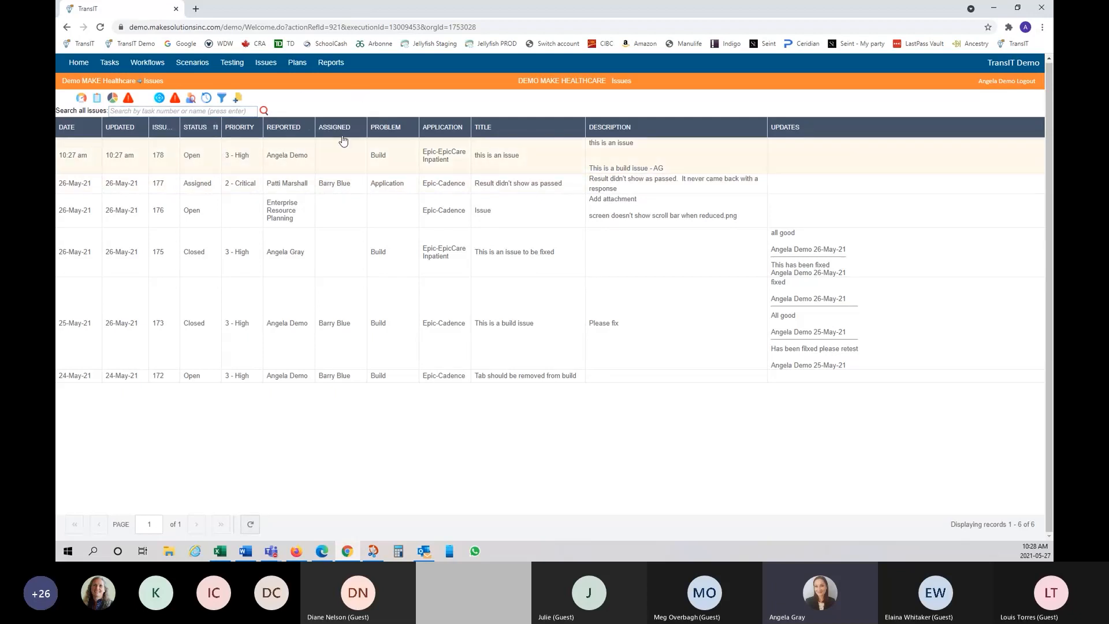
click(208, 129)
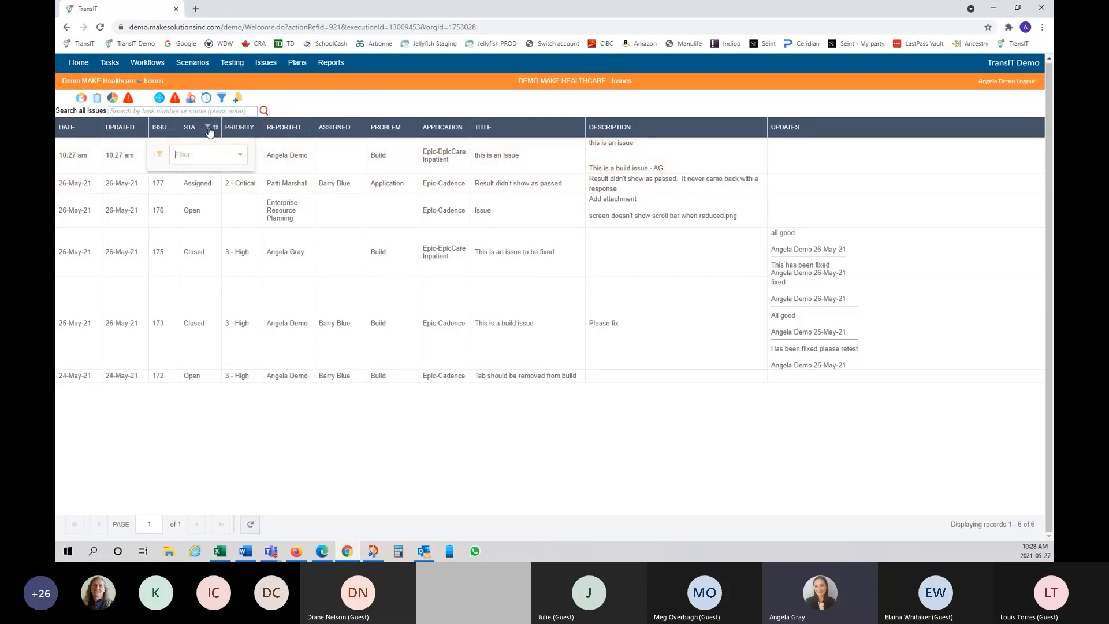
click(242, 156)
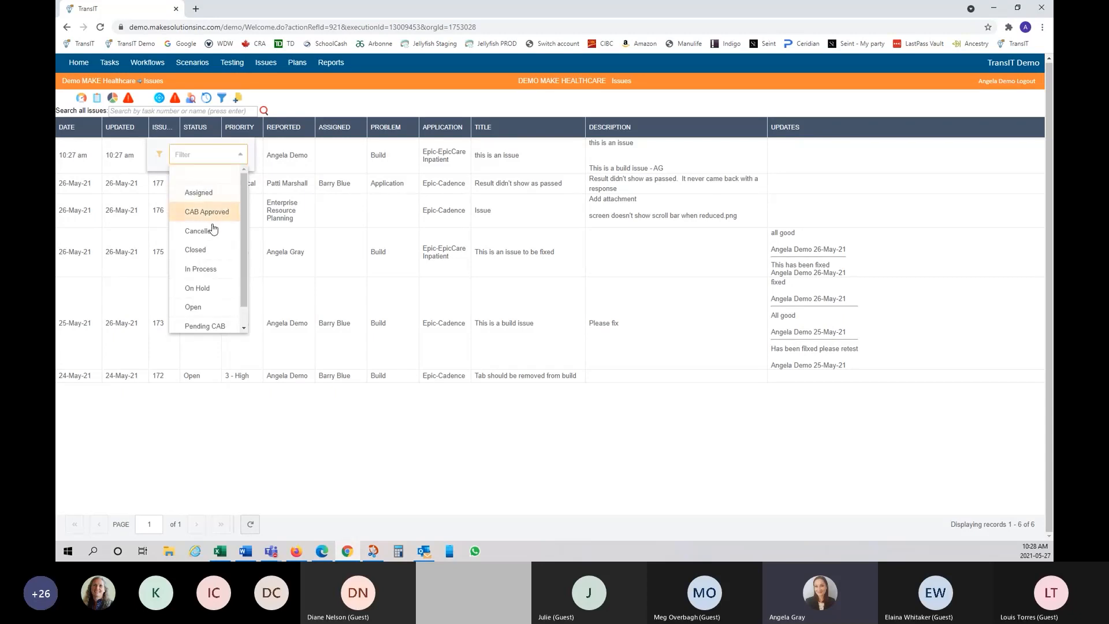
click(203, 312)
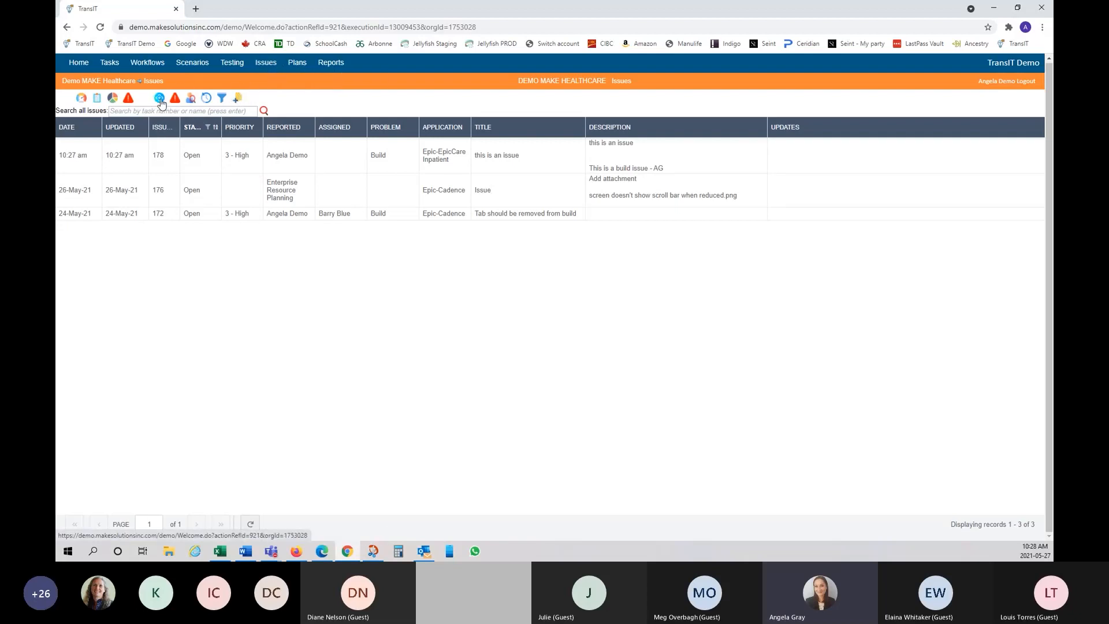
Step: Open the Issue Dashboard and list all 249 issues across three pages
click(269, 70)
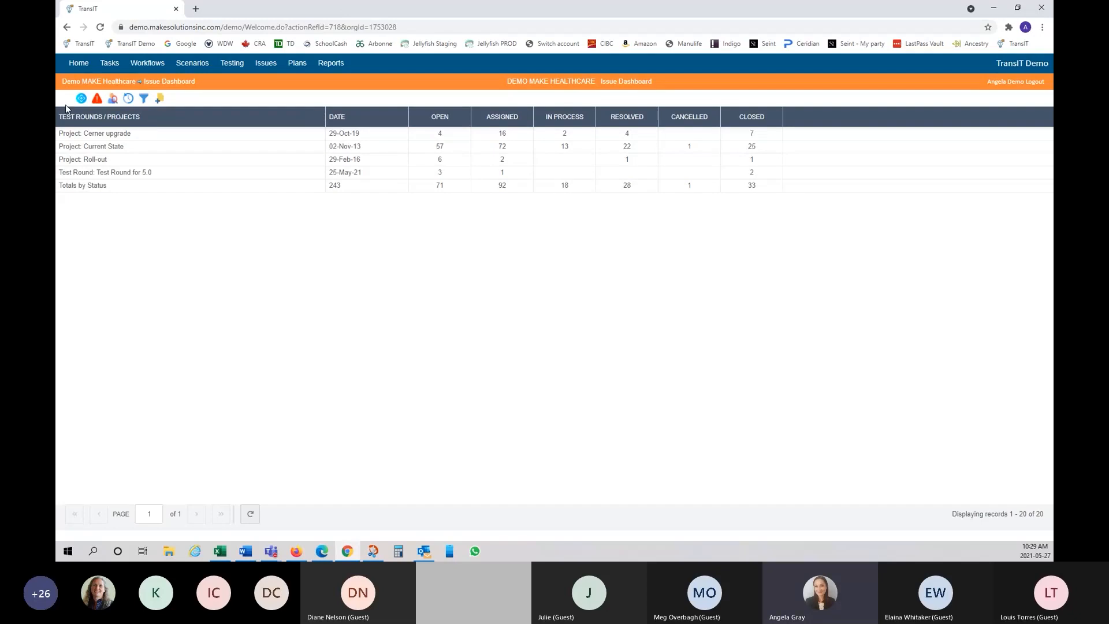
click(81, 100)
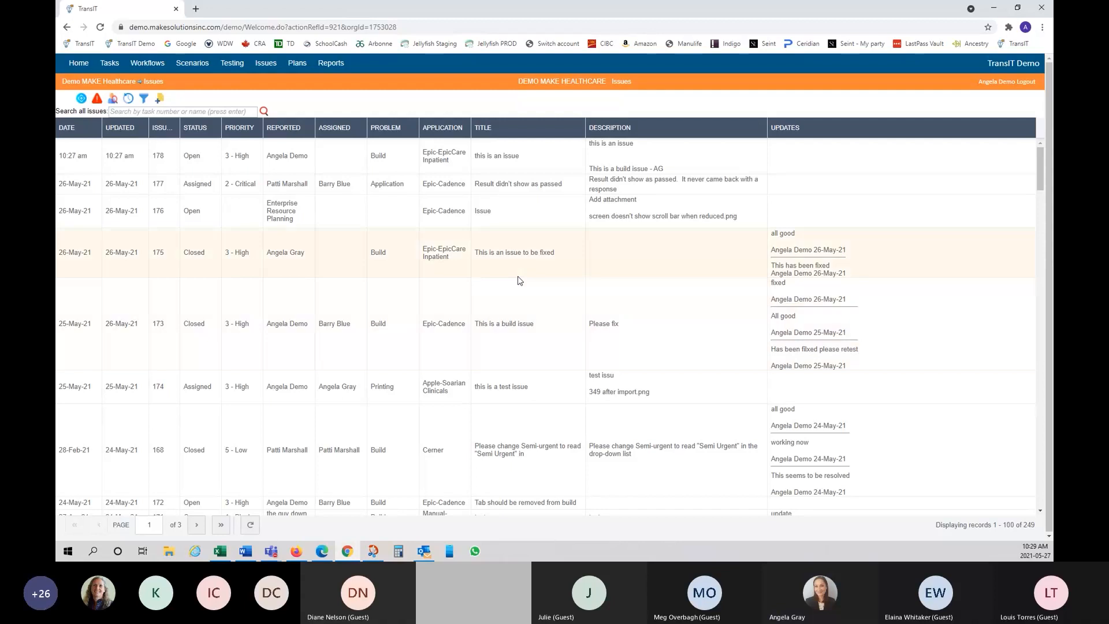
Step: Switch through the active-status and my-issues views, ending on recently changed issues 173, 175 and 168
click(98, 100)
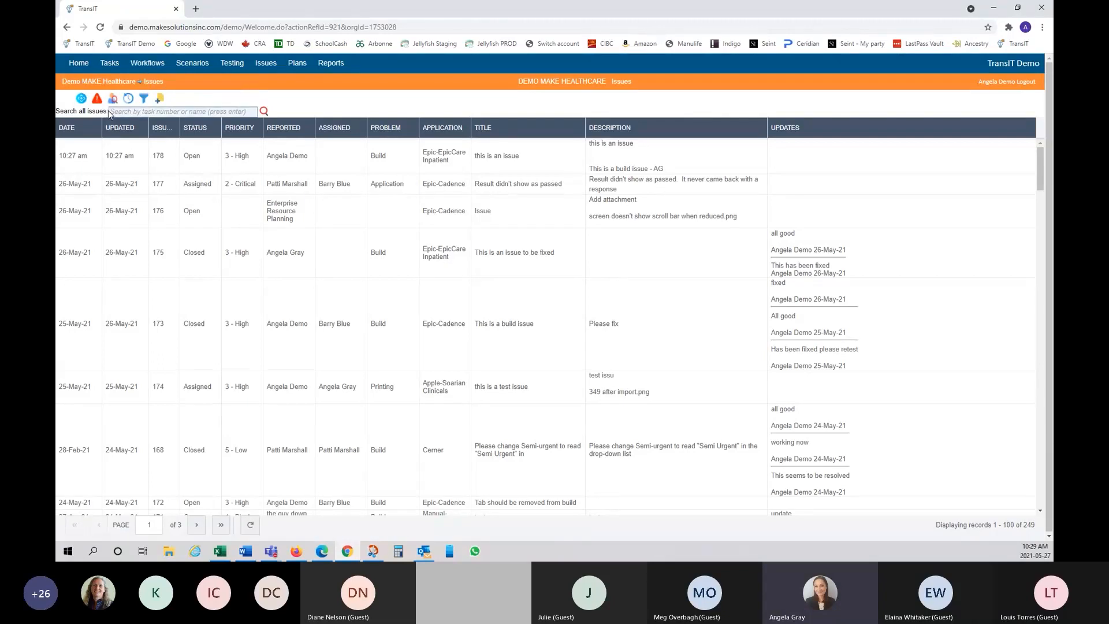
click(98, 102)
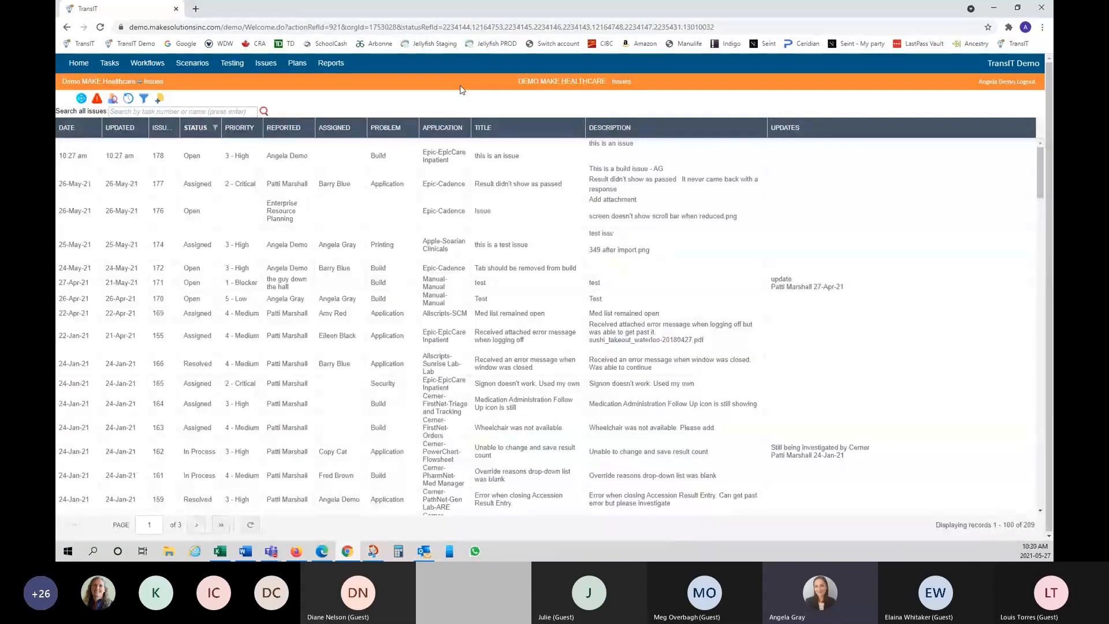
click(113, 101)
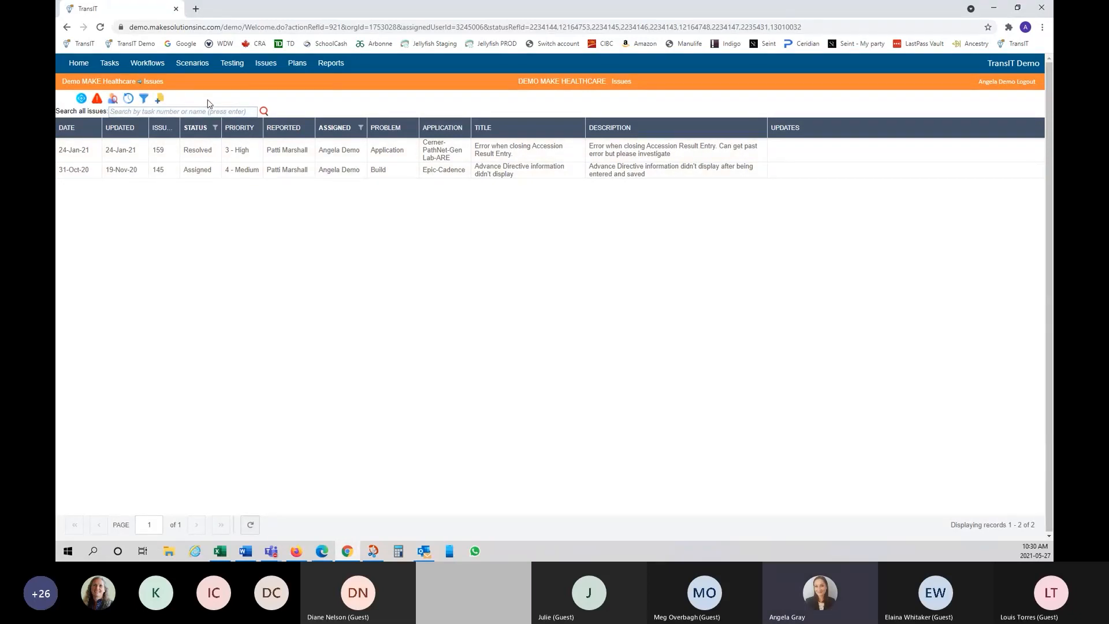
click(129, 99)
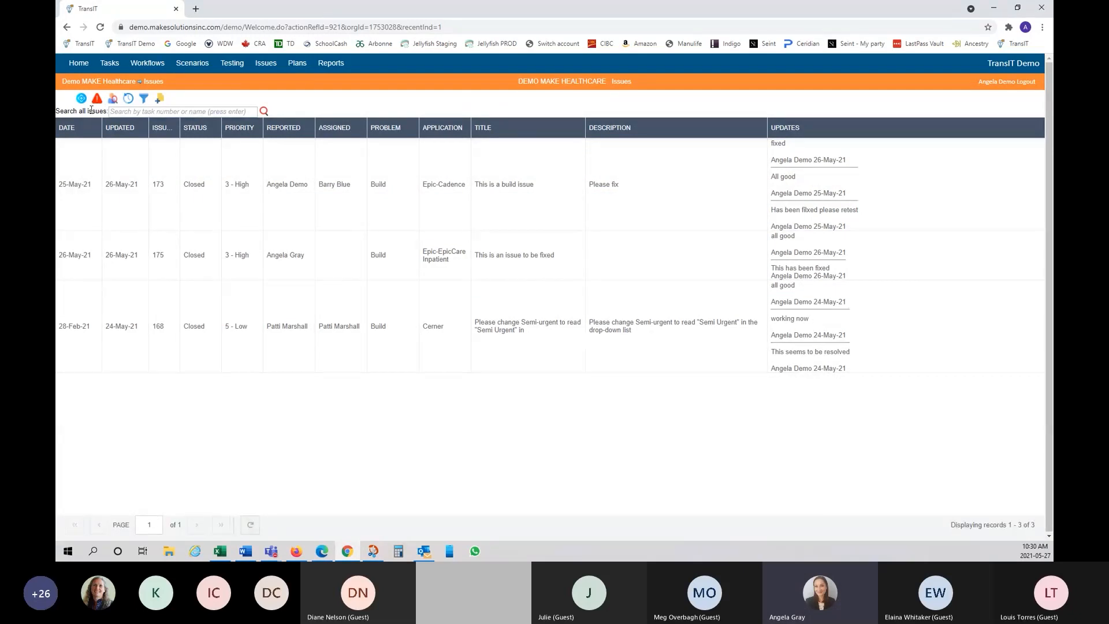
Step: Create a filter for Status Open with priorities 1 - Blocker and 2 - Critical
click(144, 100)
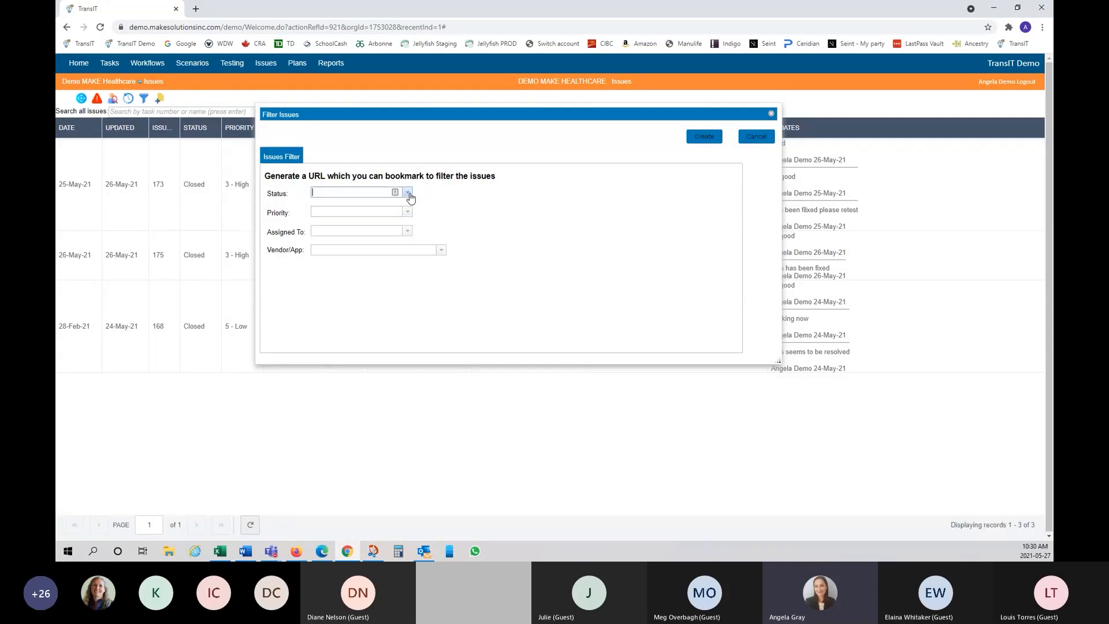
click(408, 193)
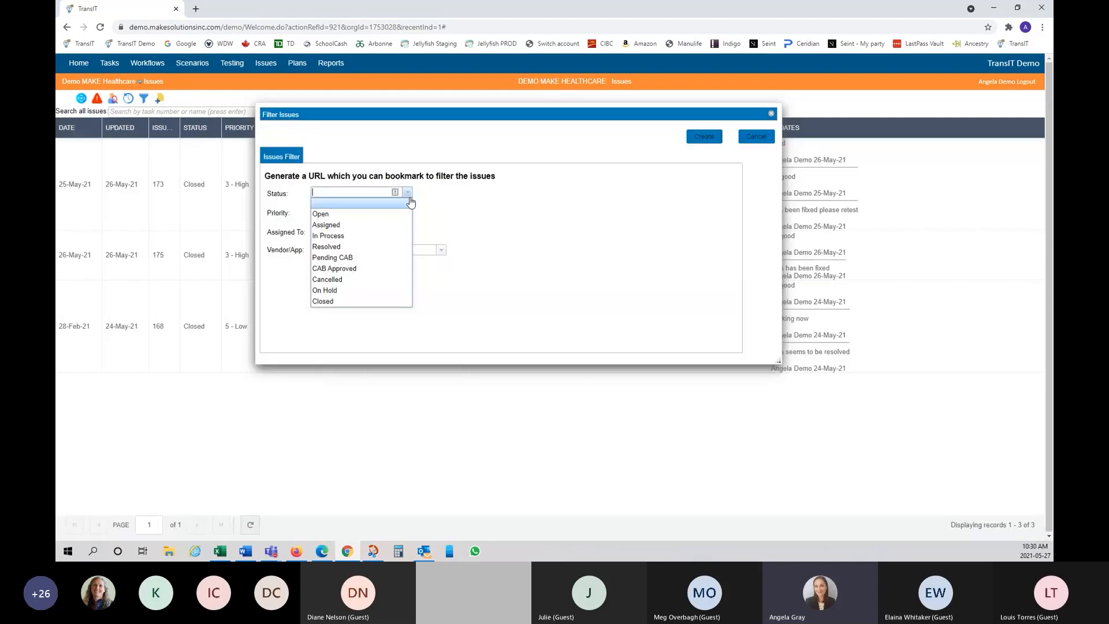
click(405, 217)
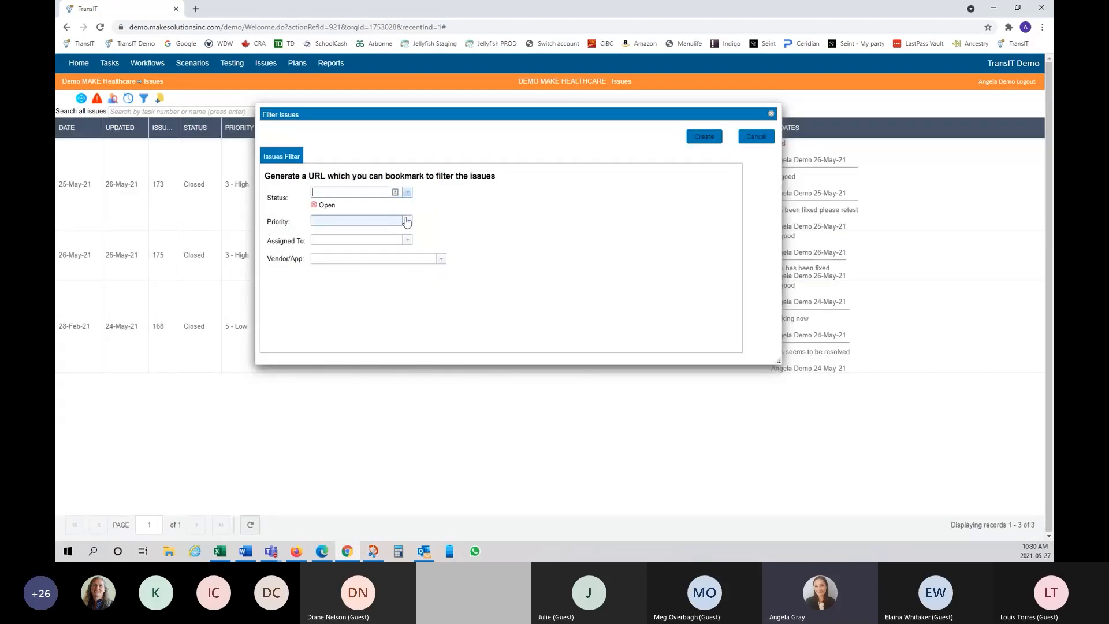
click(408, 222)
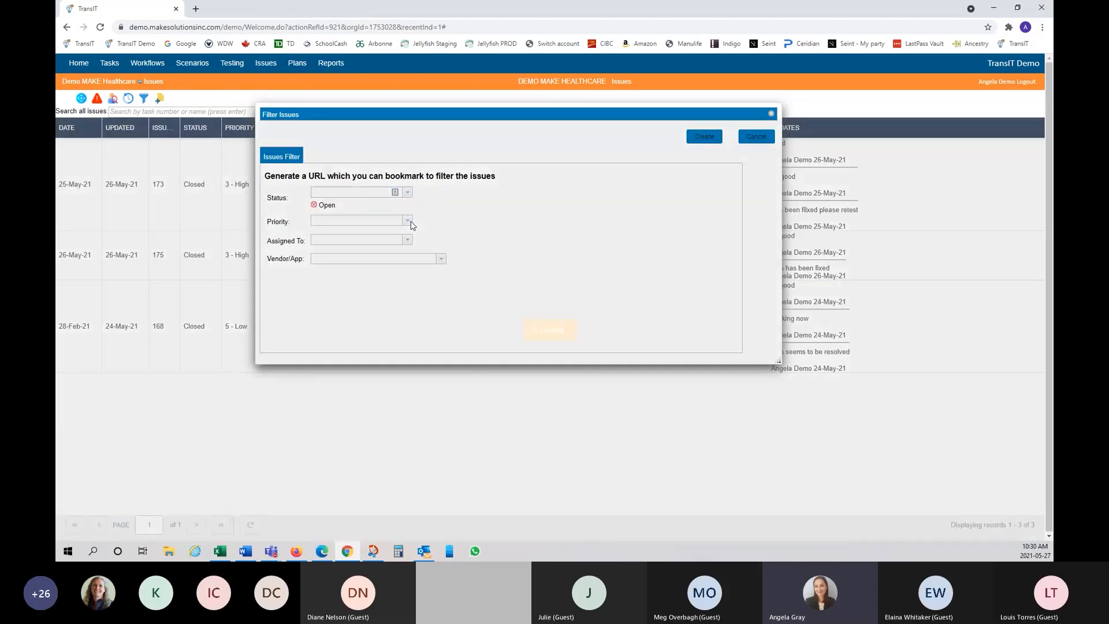
click(402, 240)
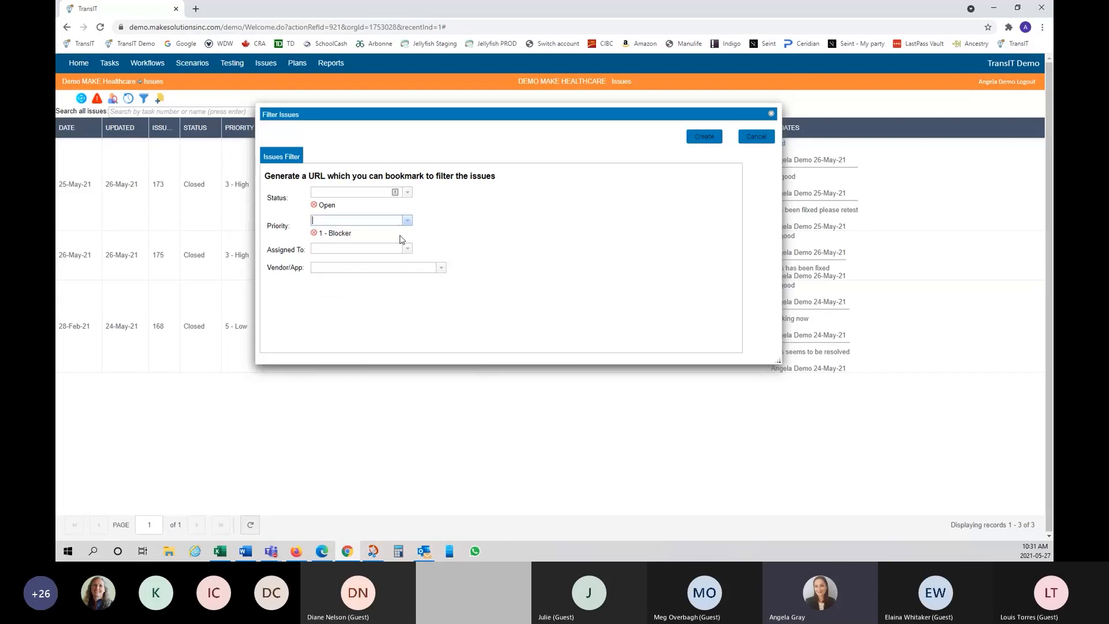
click(407, 220)
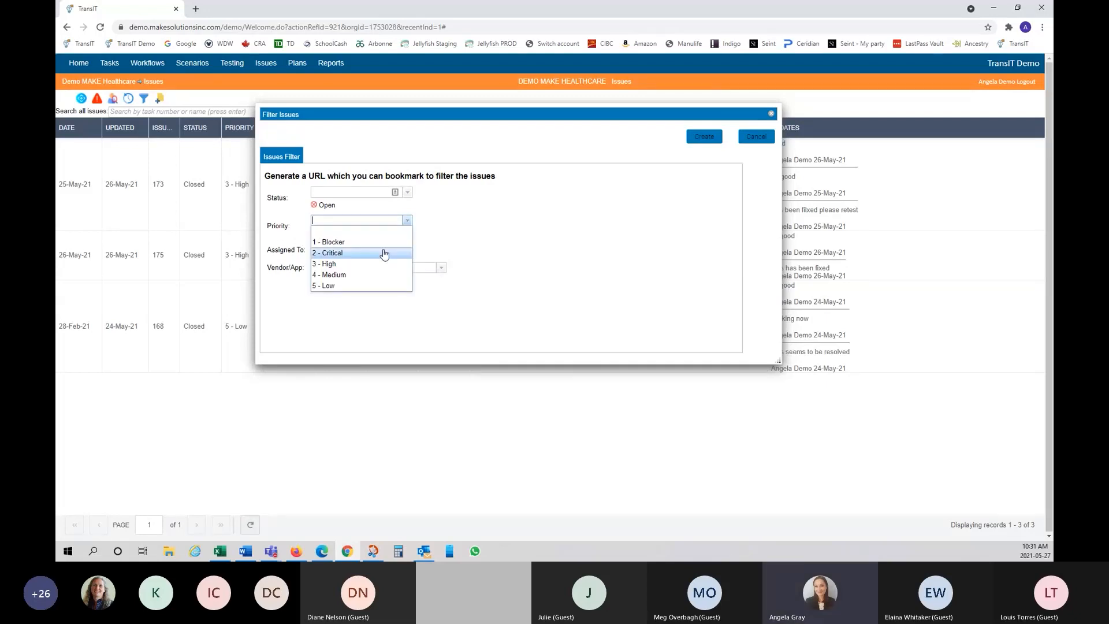
click(384, 254)
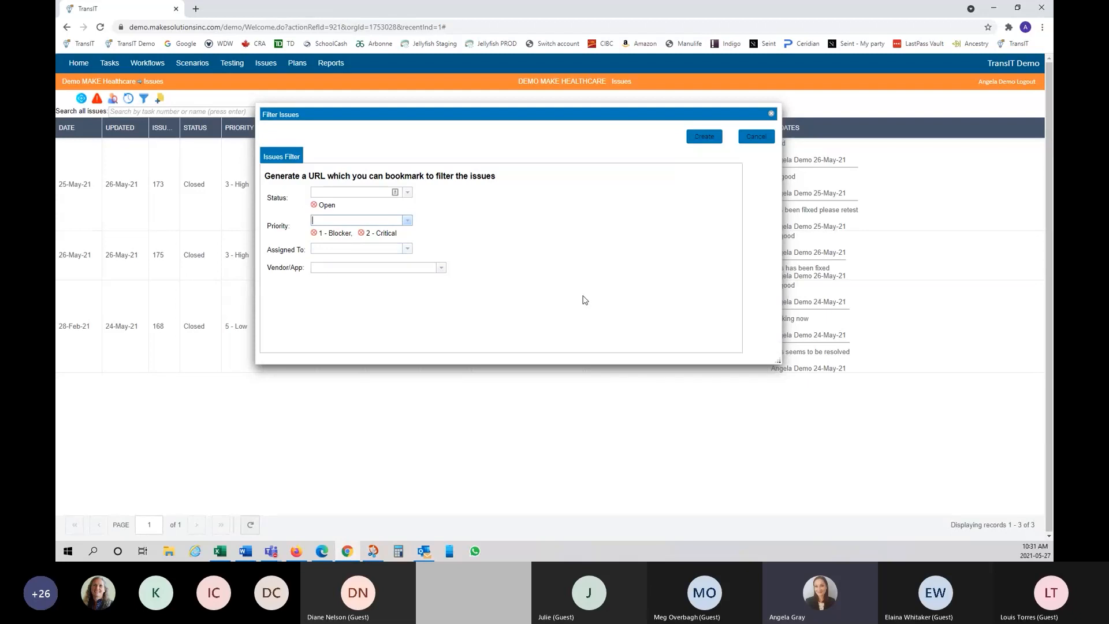
click(704, 138)
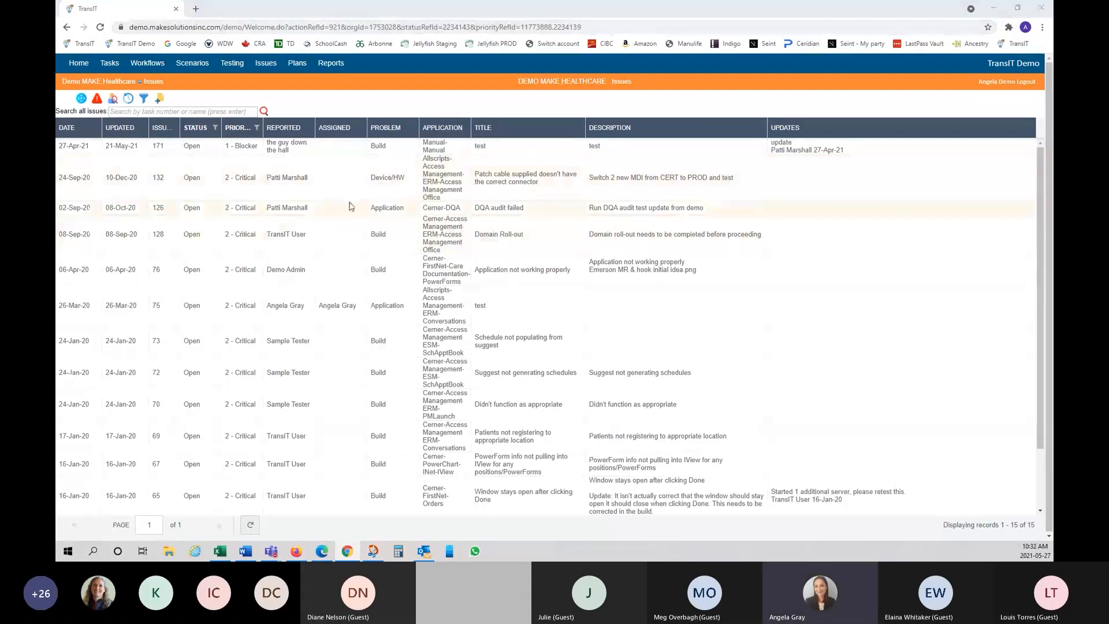
click(339, 151)
right_click(339, 153)
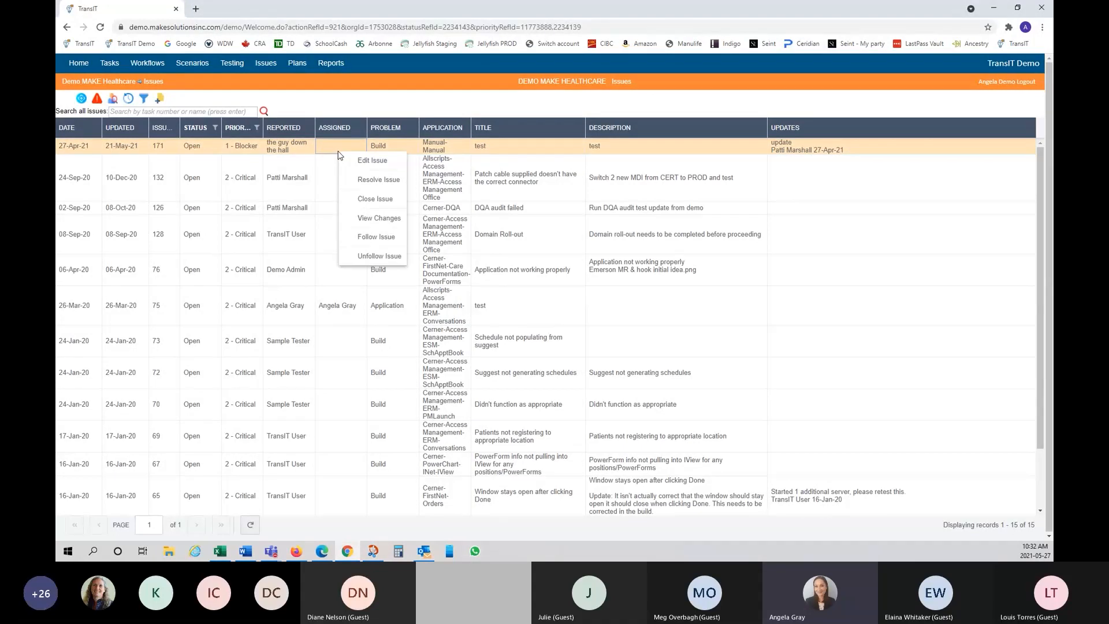
click(381, 162)
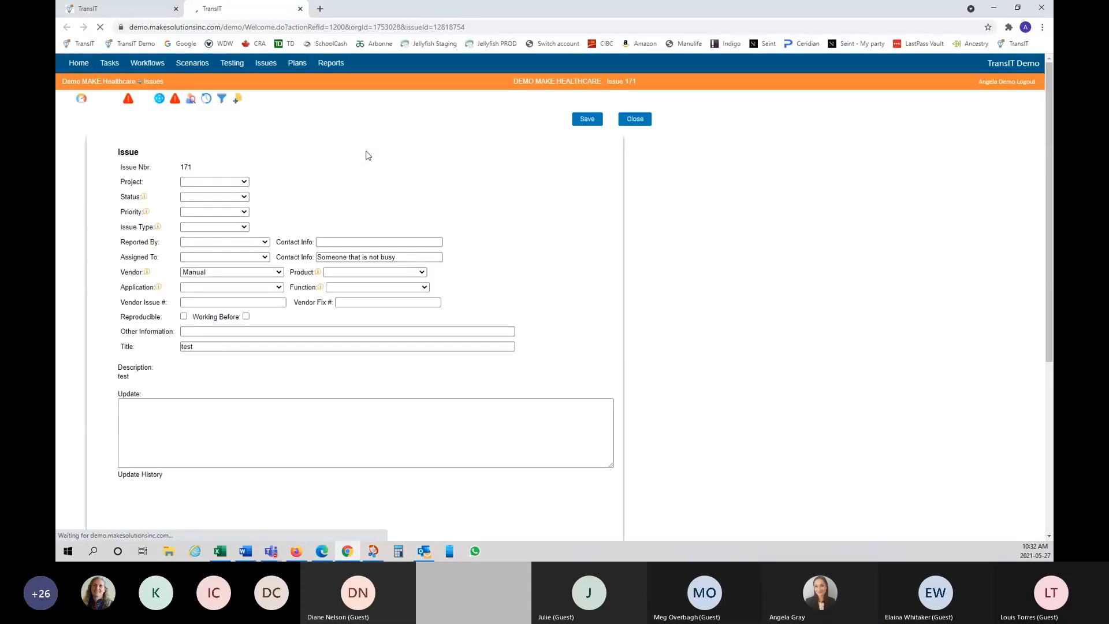
scroll(346, 261, down, 5)
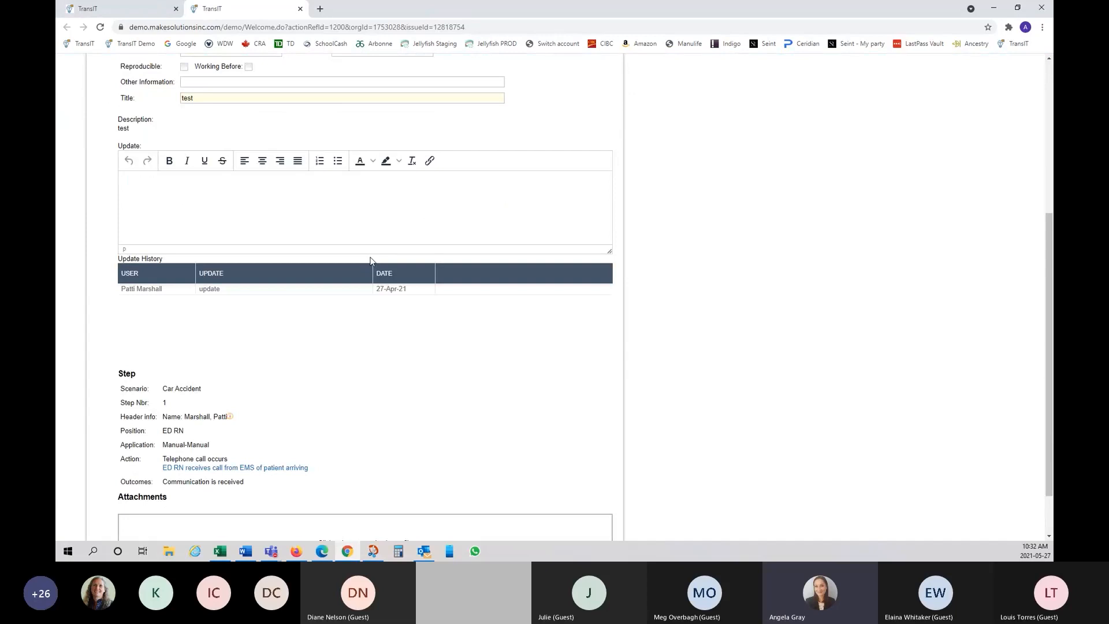
scroll(371, 260, up, 3)
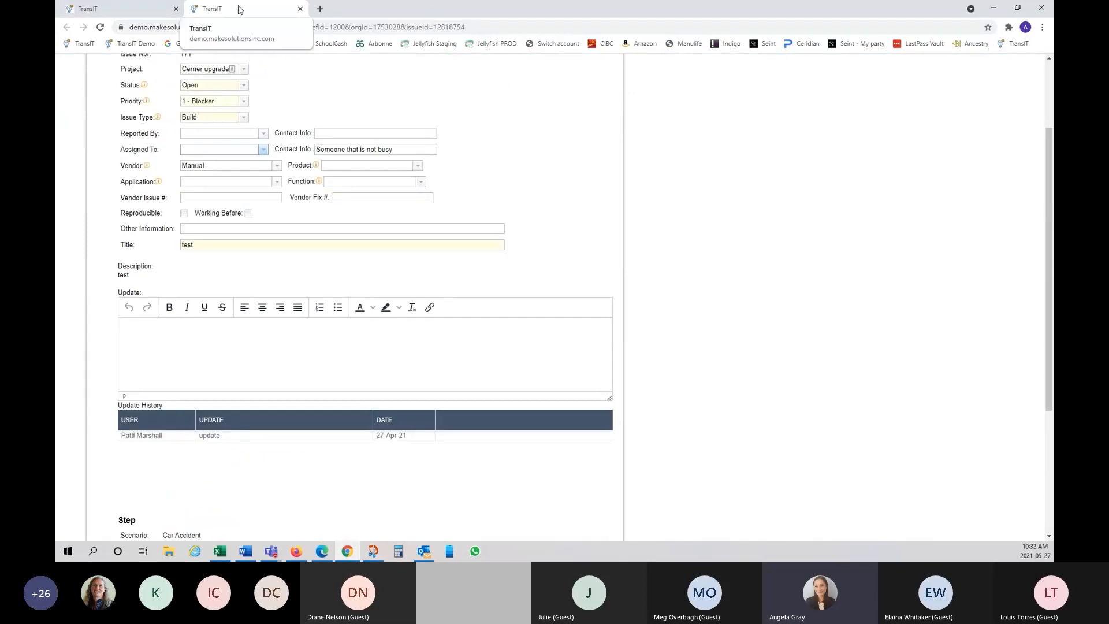
click(300, 9)
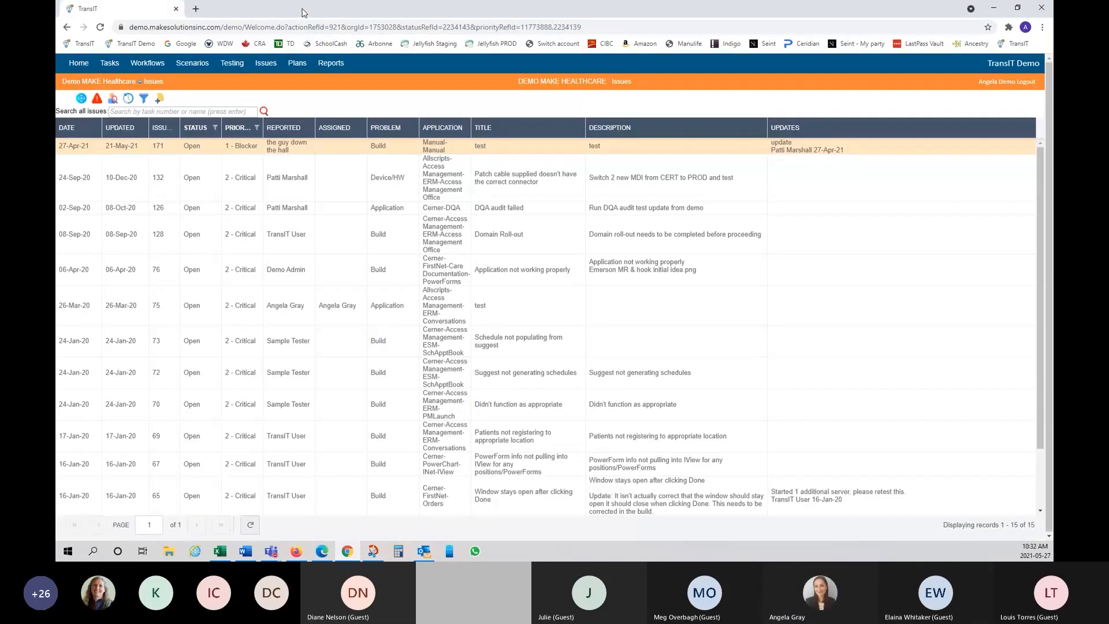
right_click(340, 151)
click(354, 156)
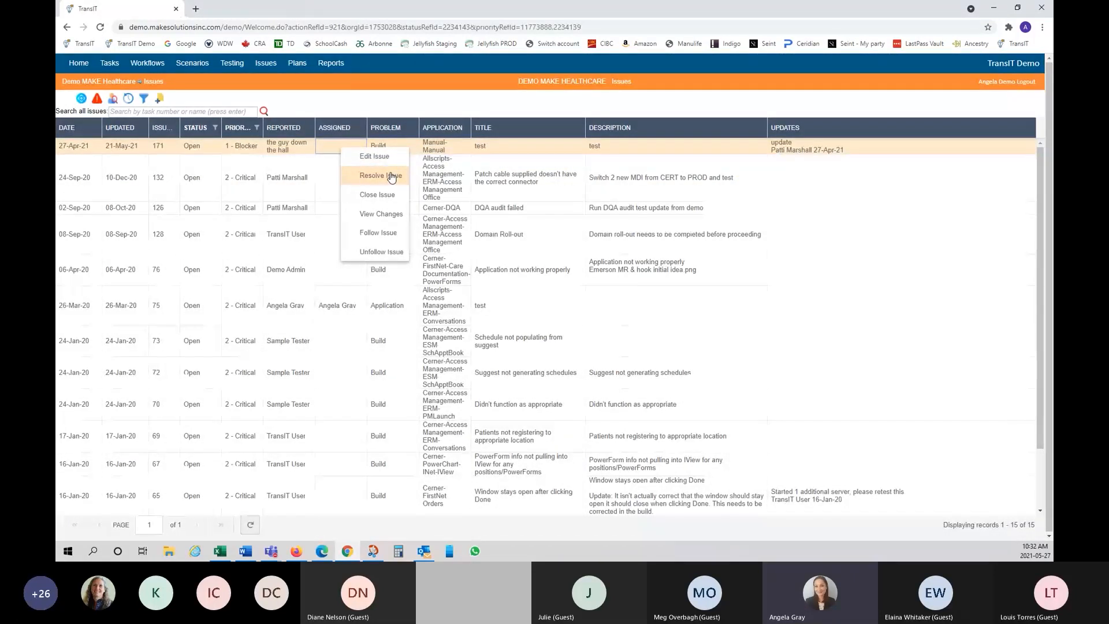
click(391, 177)
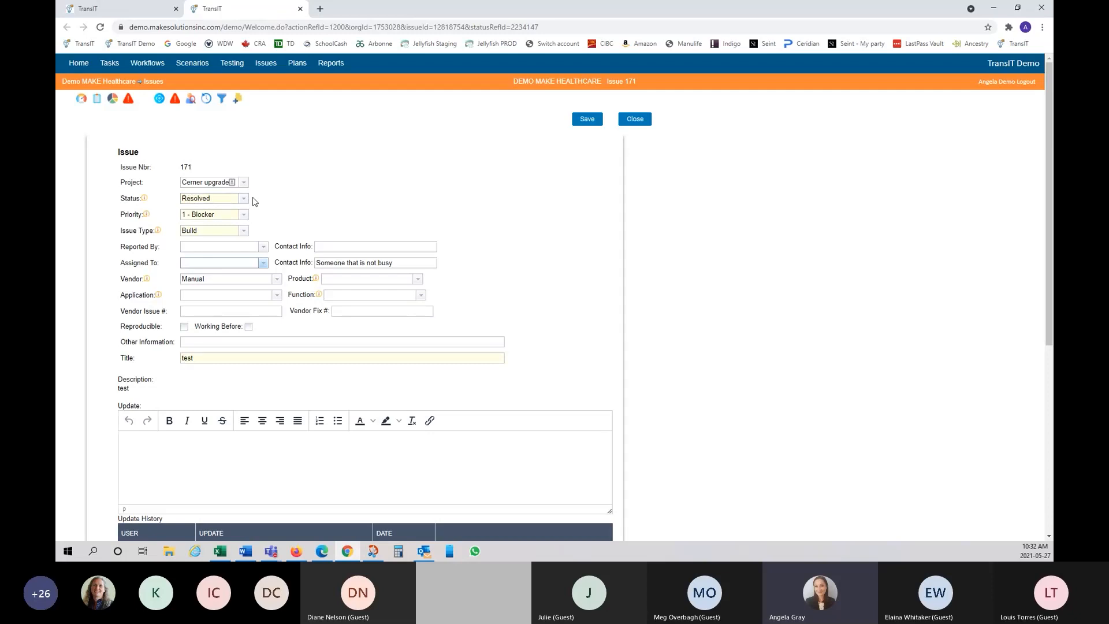
scroll(269, 462, down, 2)
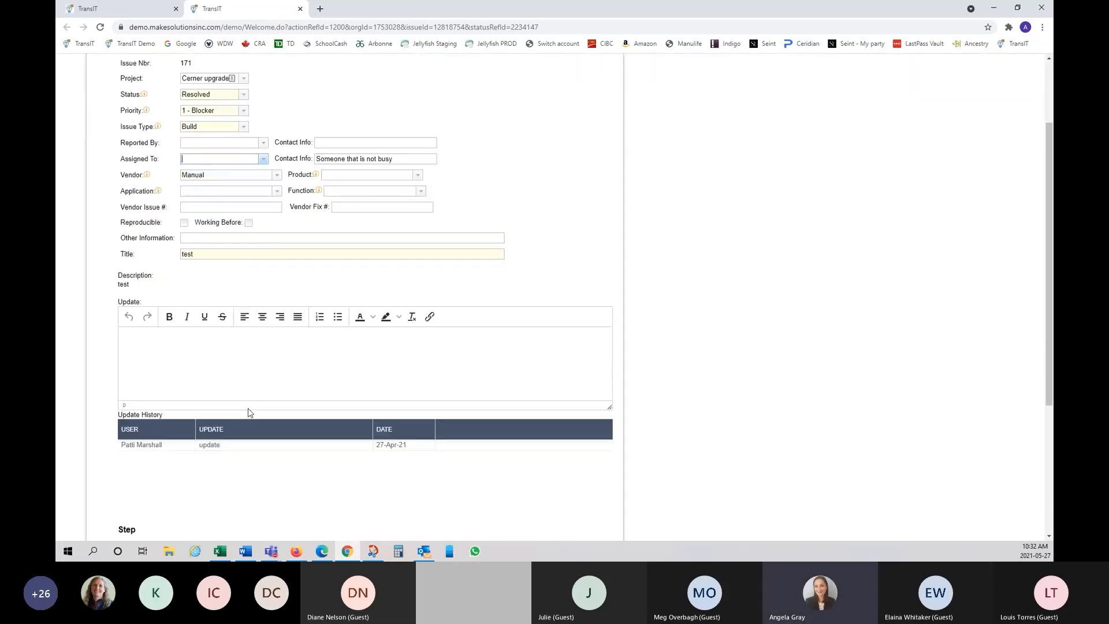
click(247, 354)
scroll(430, 354, up, 2)
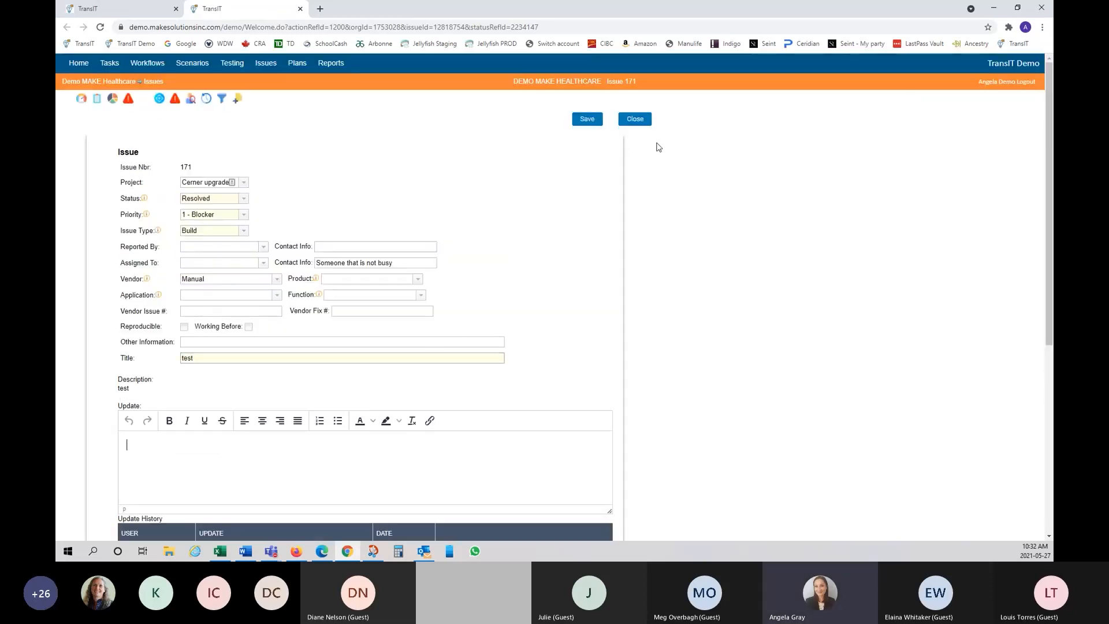
click(643, 120)
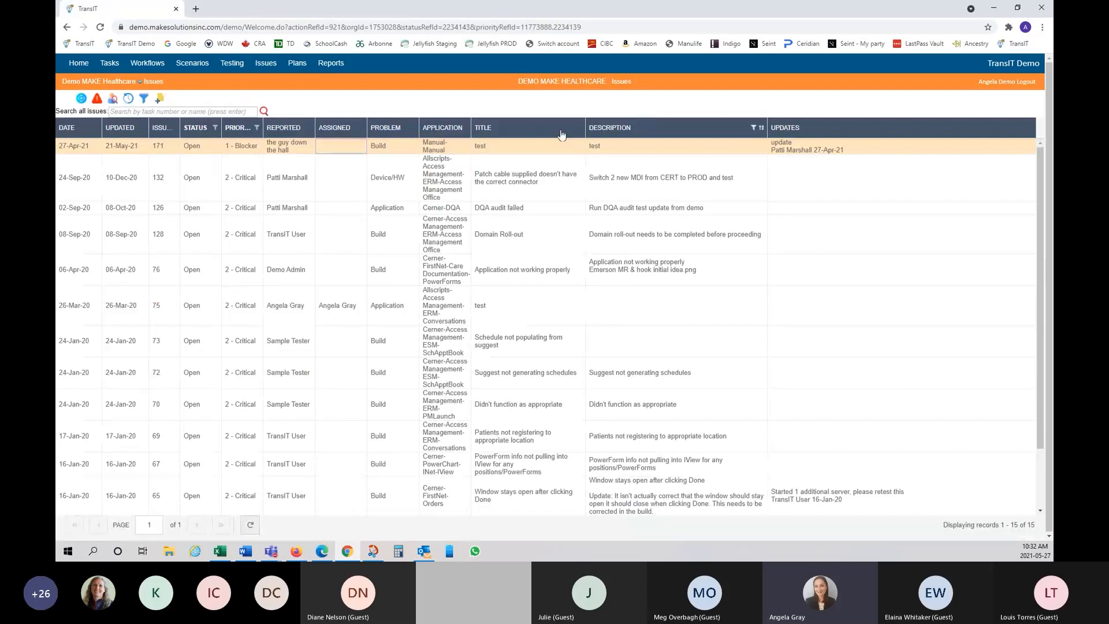
right_click(358, 153)
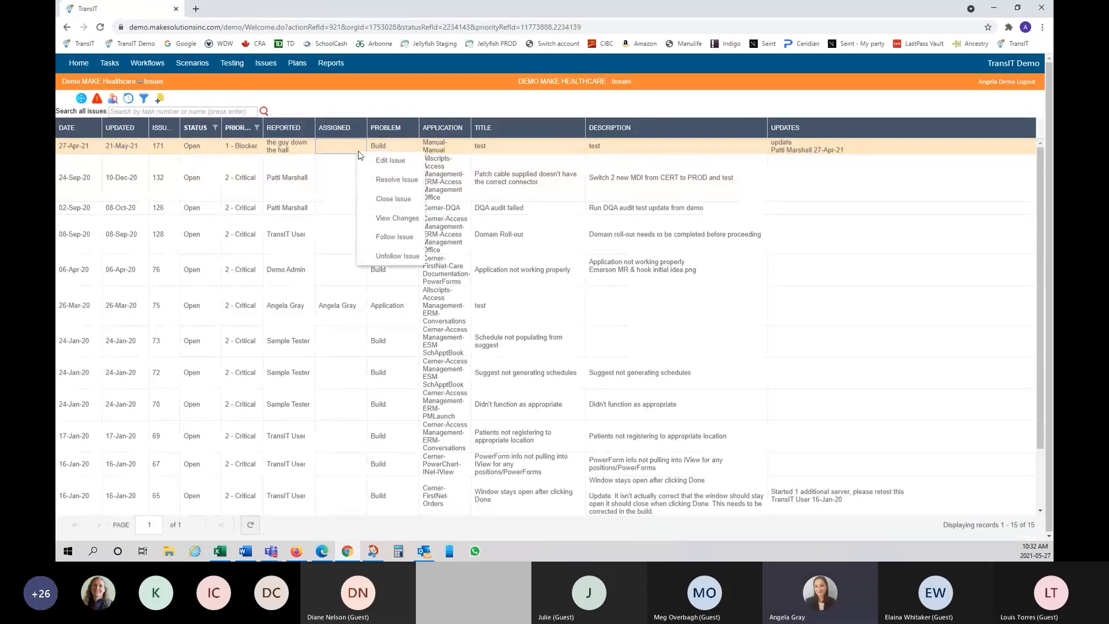
click(382, 199)
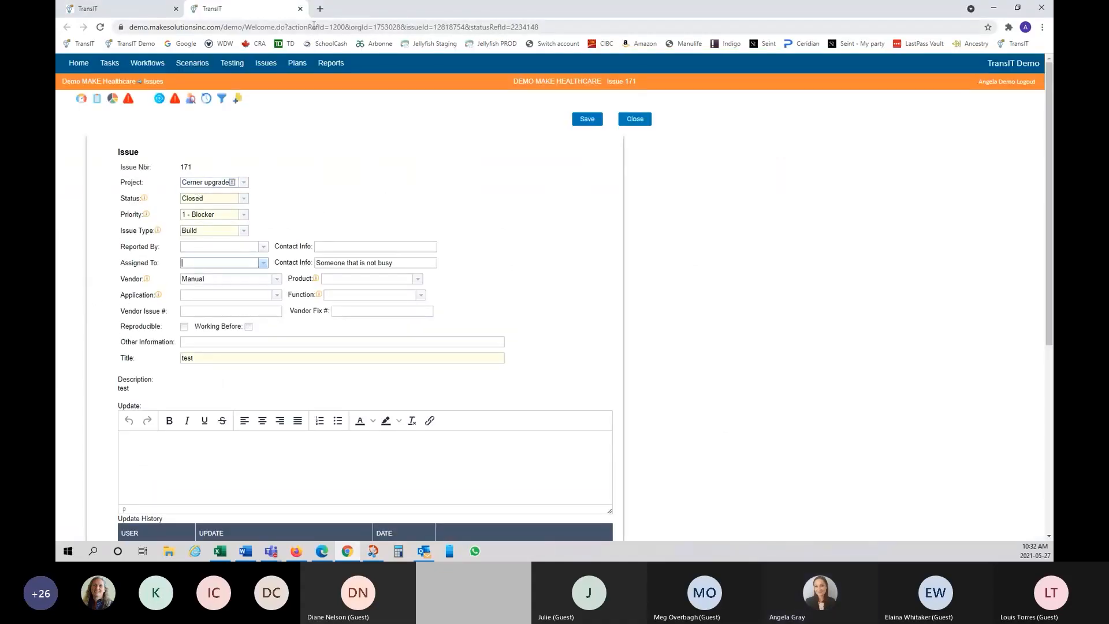
click(300, 9)
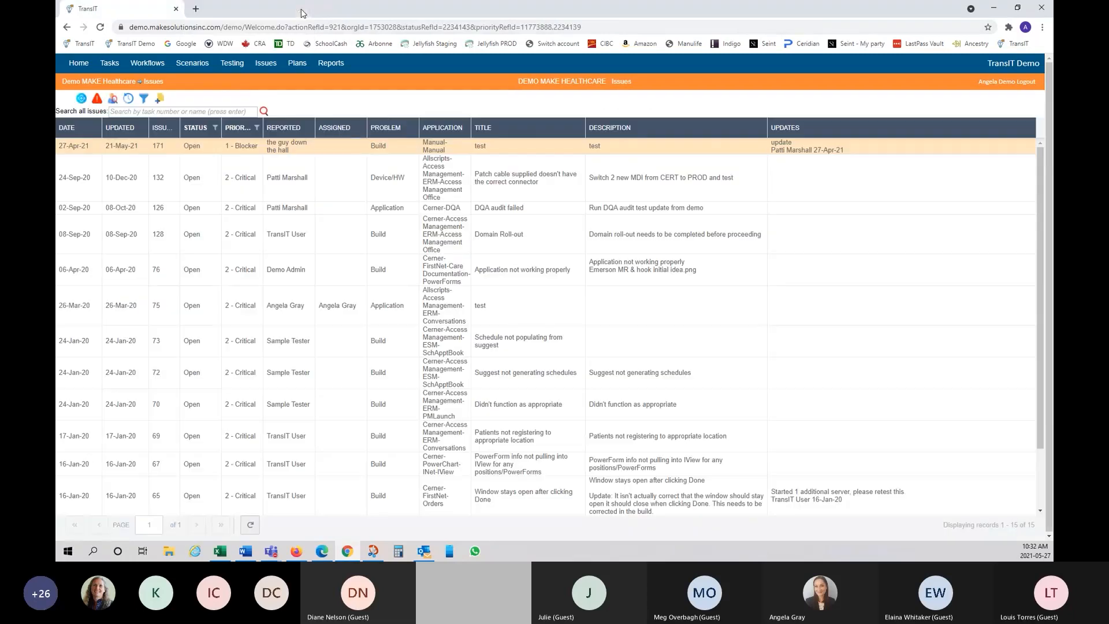
right_click(351, 147)
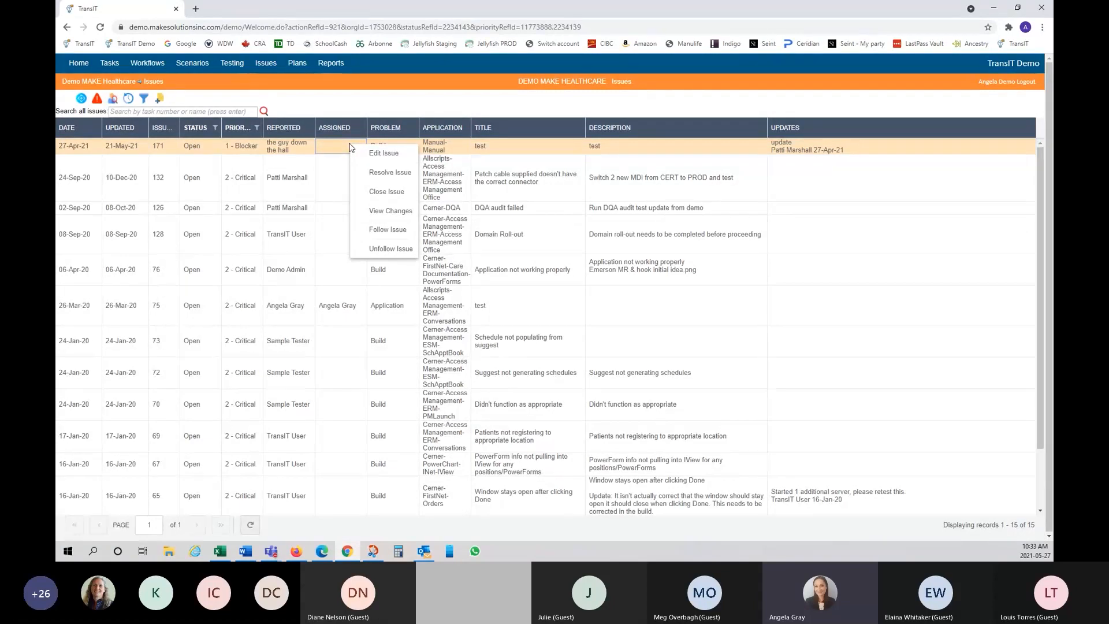
click(402, 212)
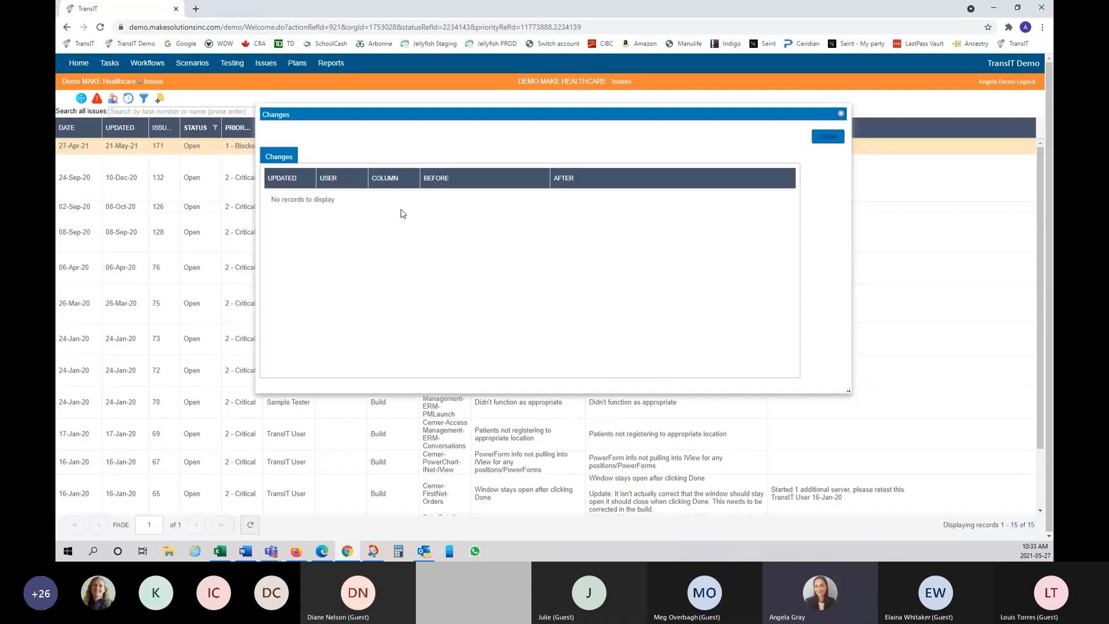
click(826, 137)
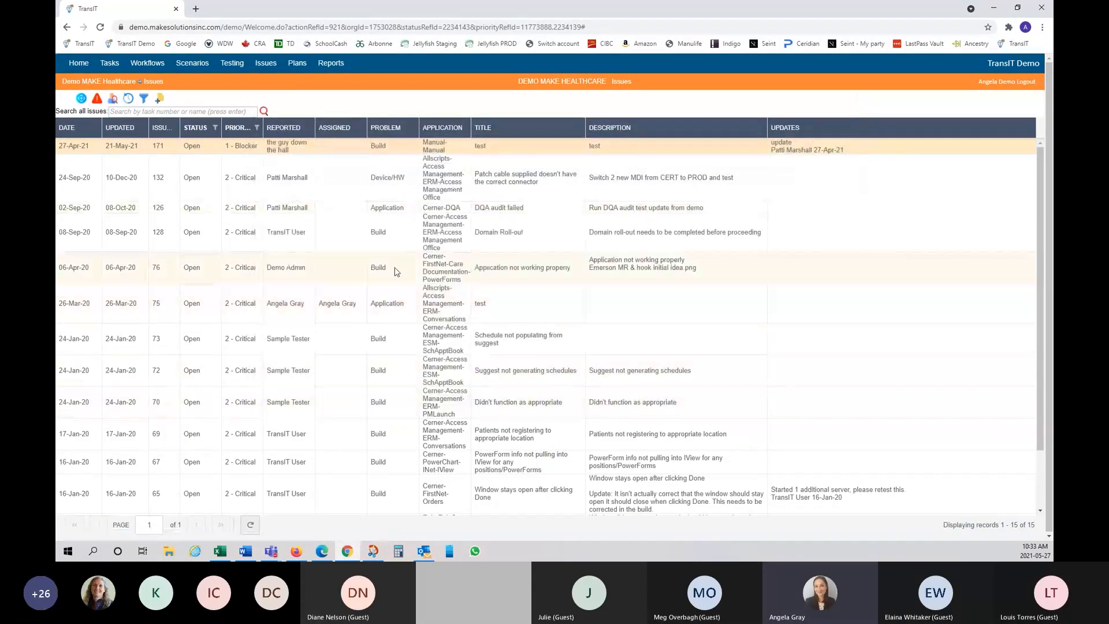
click(355, 508)
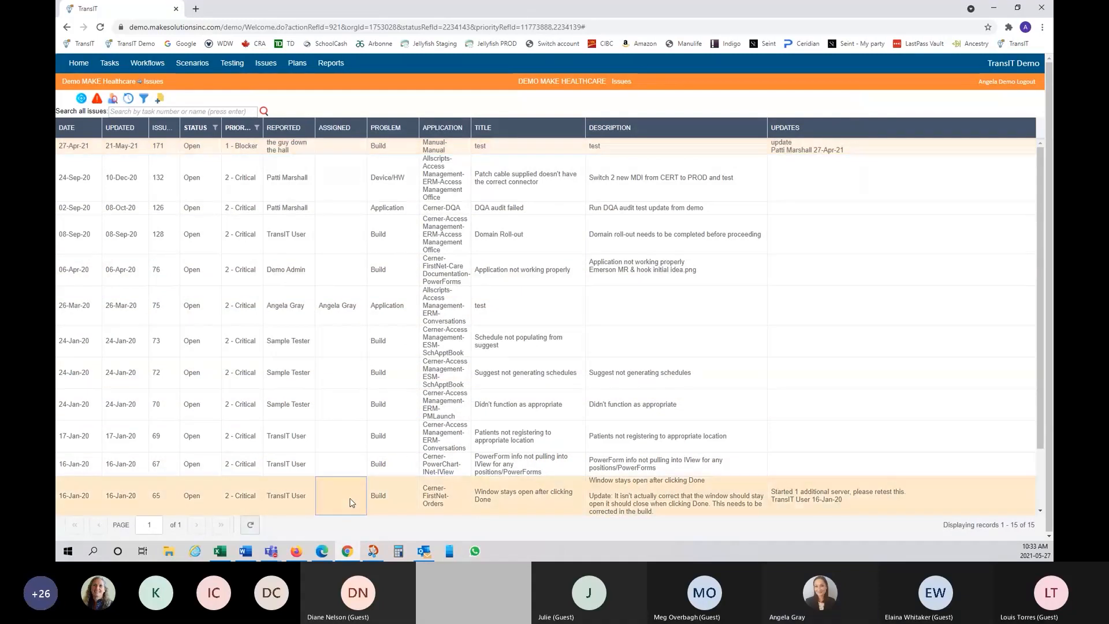
right_click(352, 504)
click(377, 500)
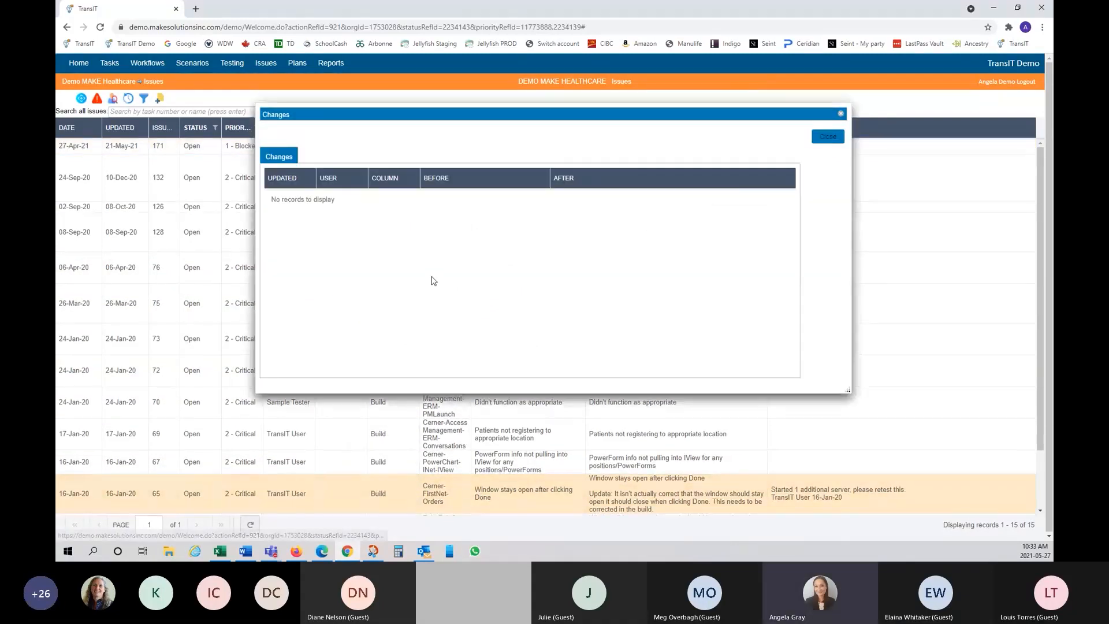
click(828, 136)
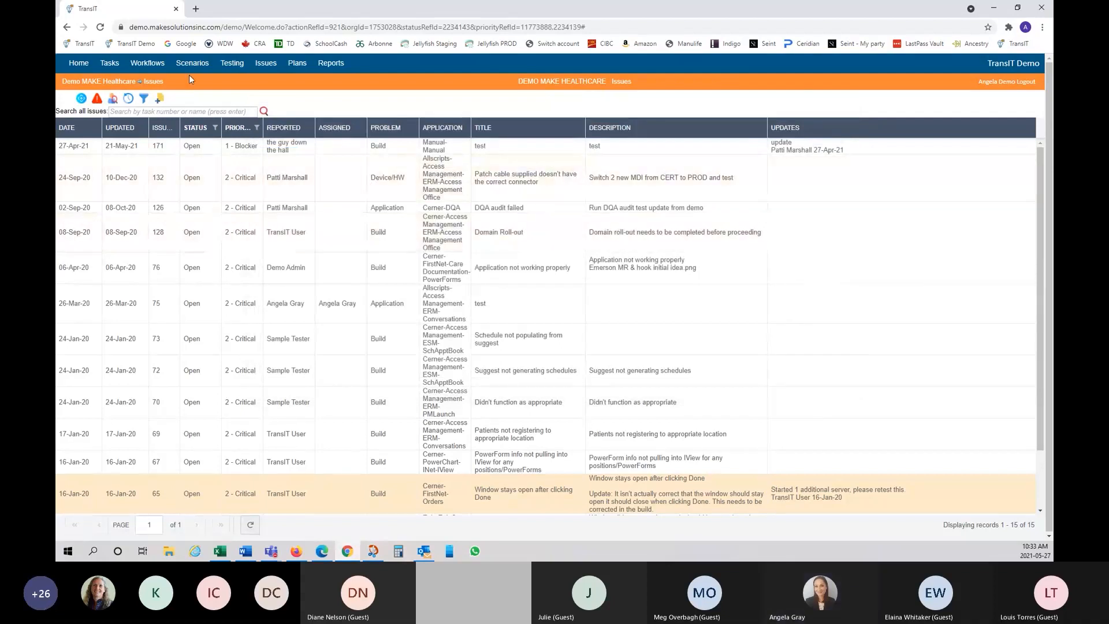
Step: Show only issues assigned to me and review issue 159's change history
click(113, 102)
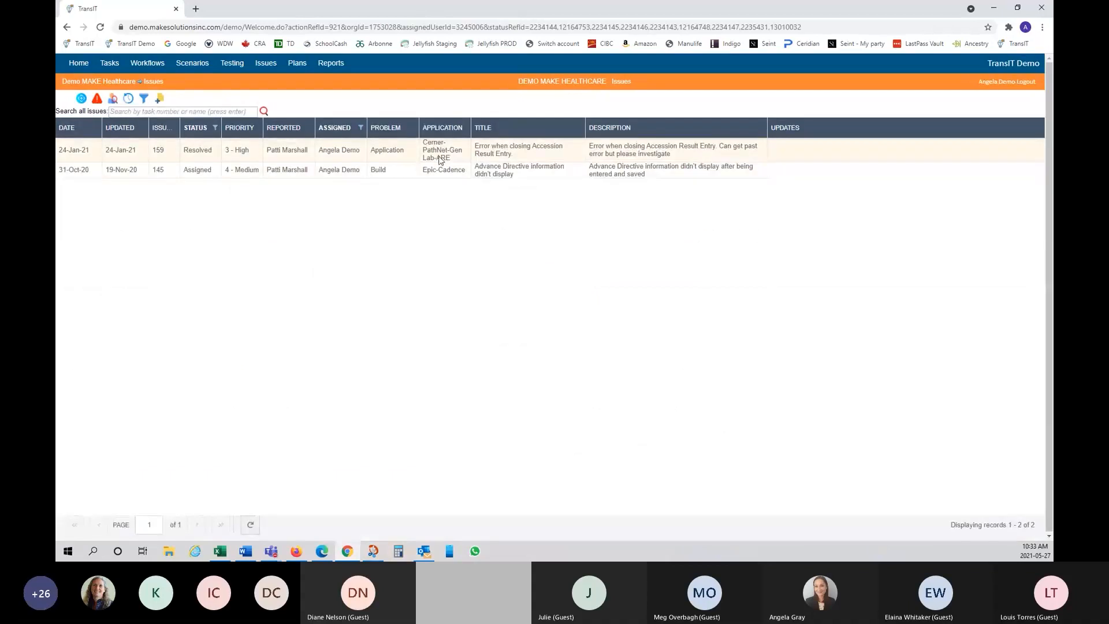
right_click(437, 156)
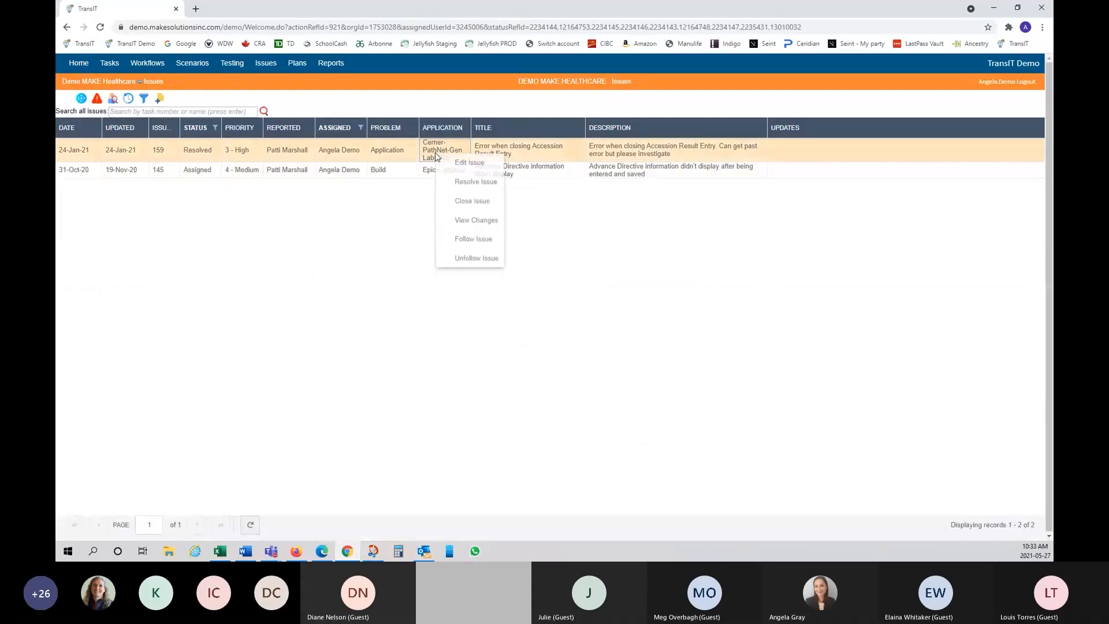
click(483, 227)
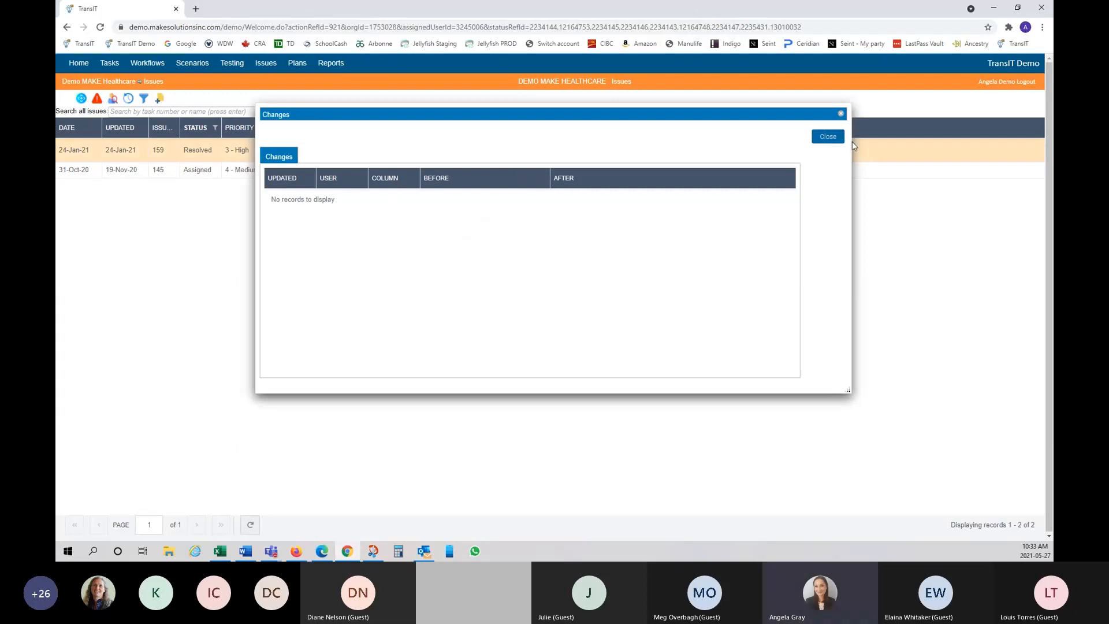
click(842, 143)
Step: Review the change history of issue 145, then close it
right_click(428, 171)
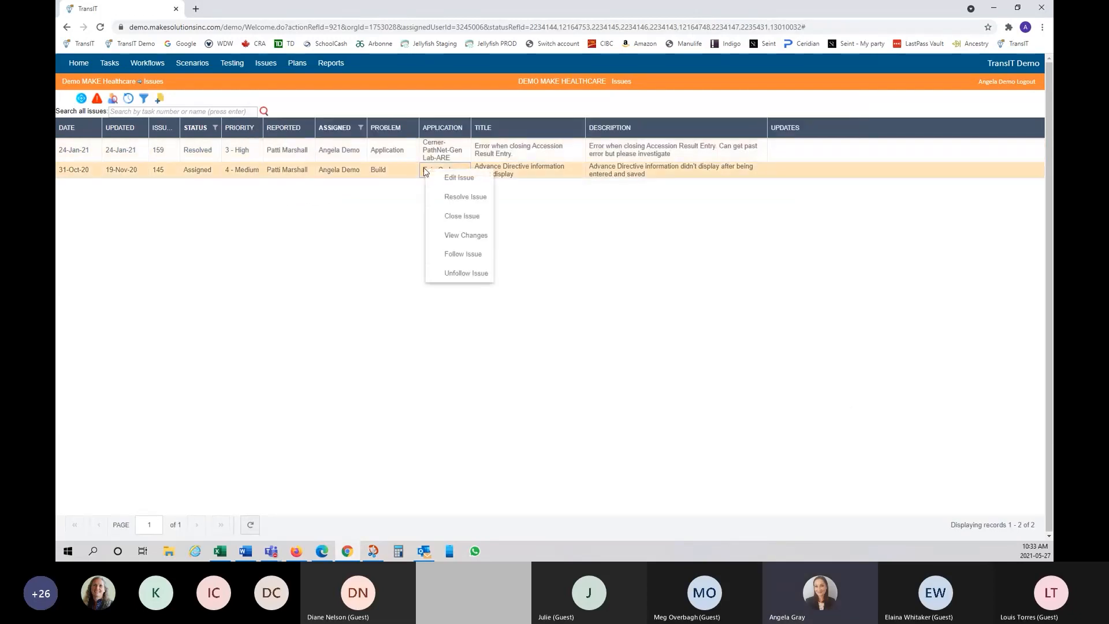
click(465, 237)
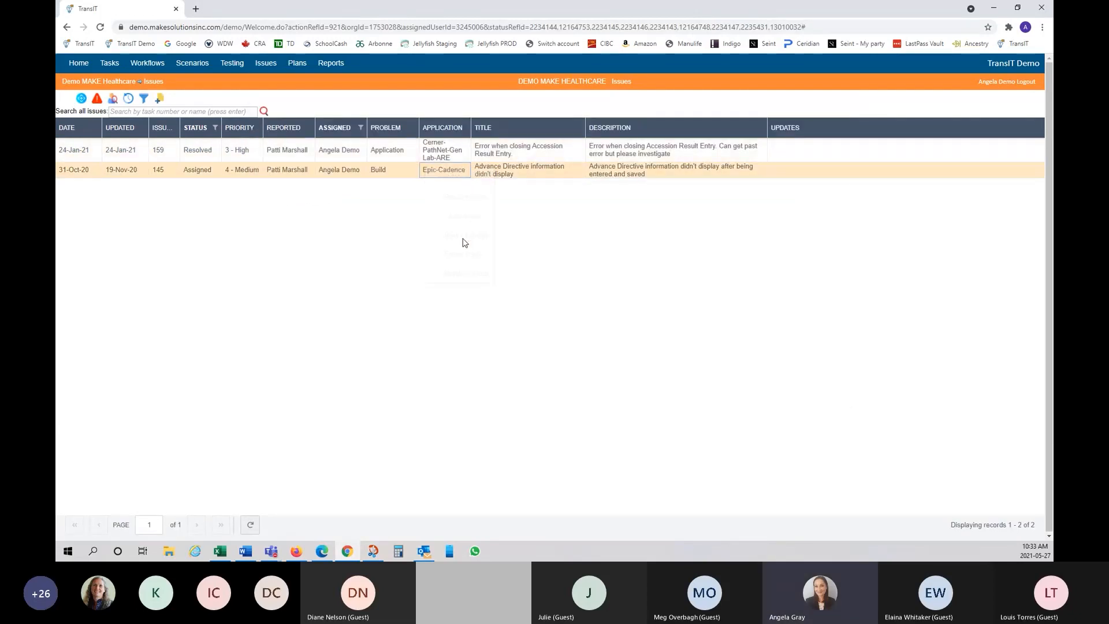
click(831, 140)
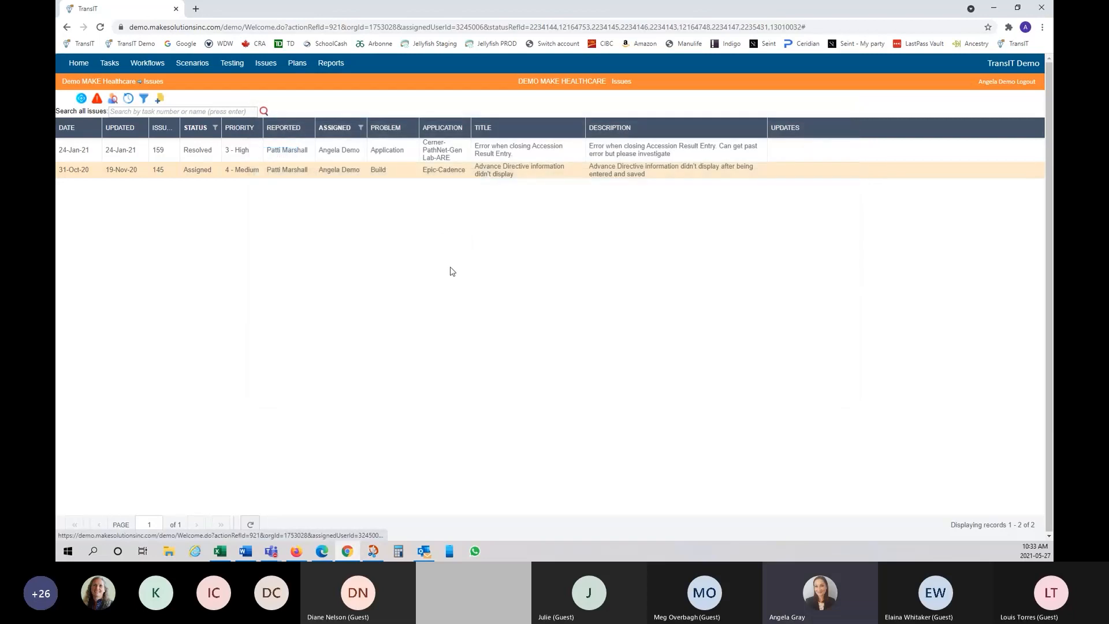
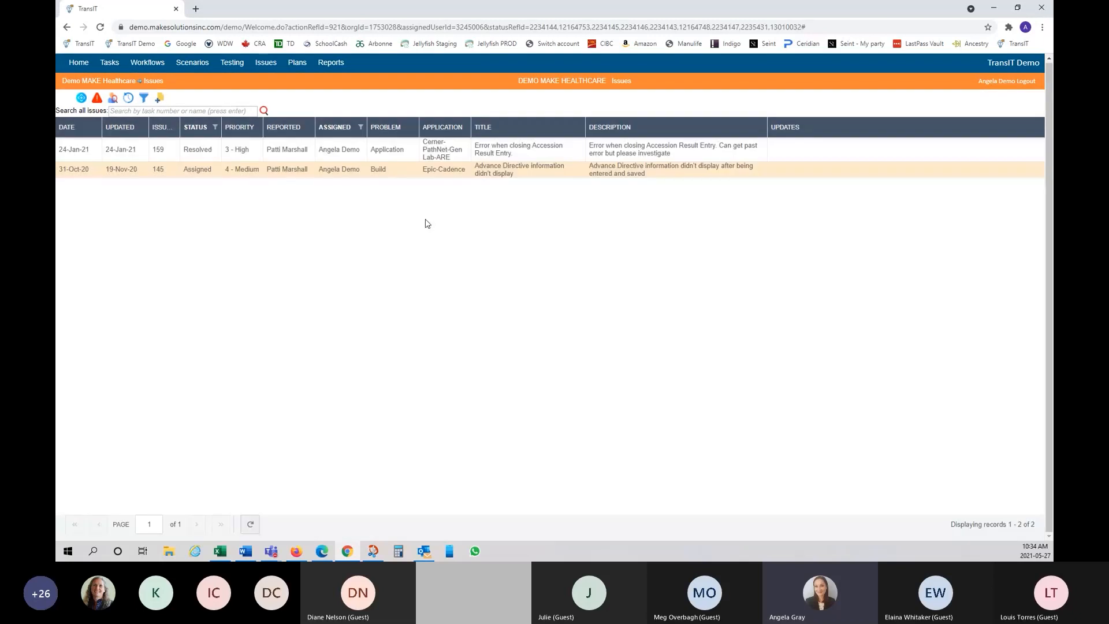
Step: Follow issue 159, the Accession Result Entry closing error, then switch to Outlook
mouse_move(119, 149)
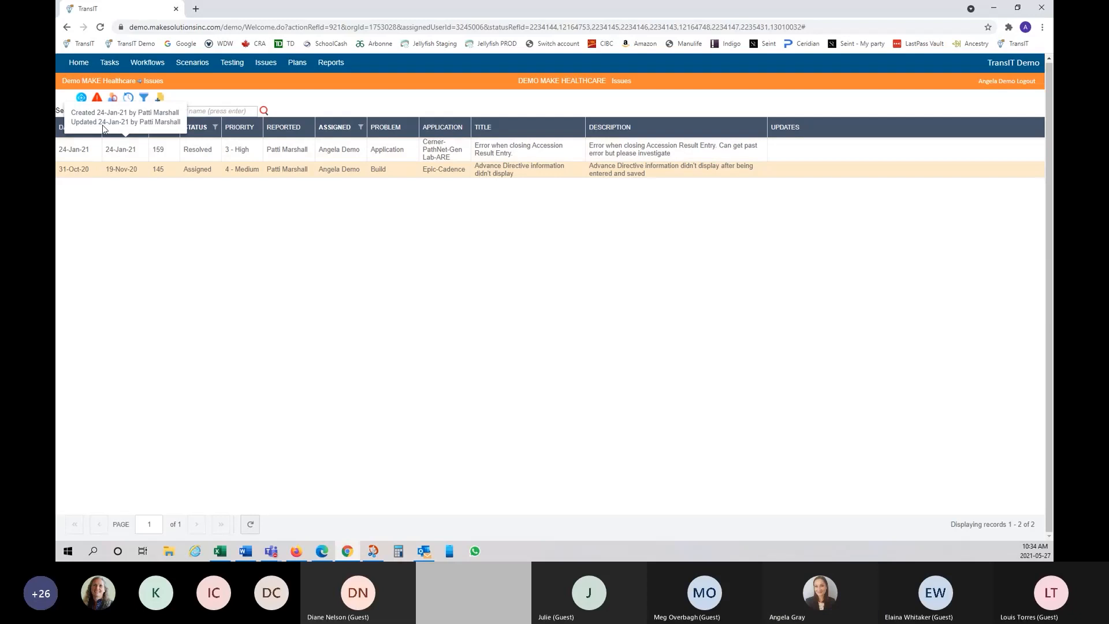
right_click(298, 153)
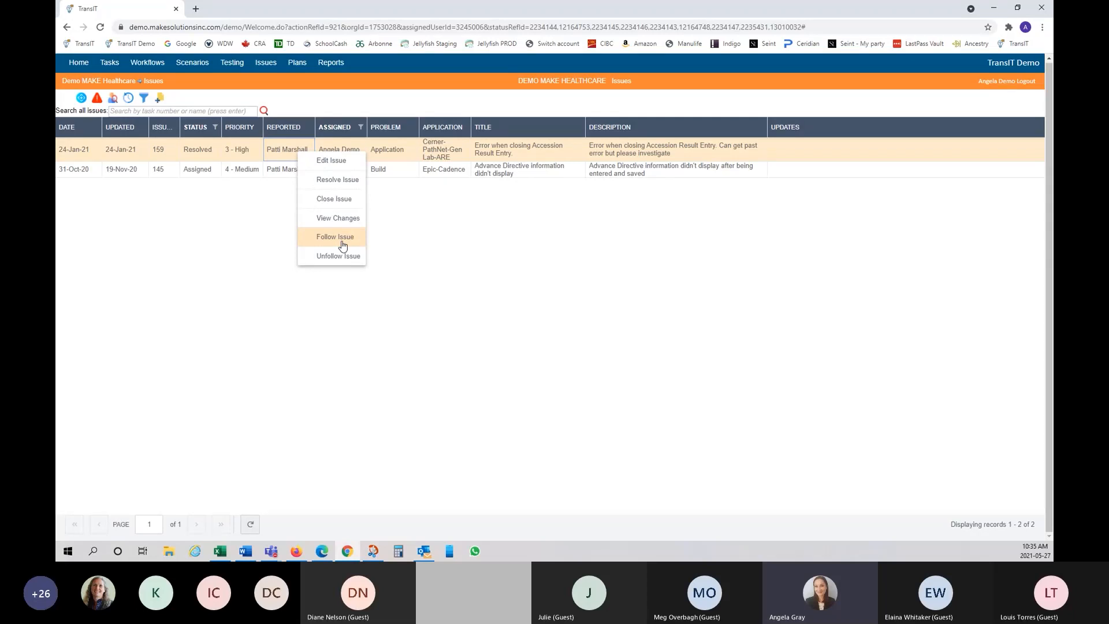
click(343, 245)
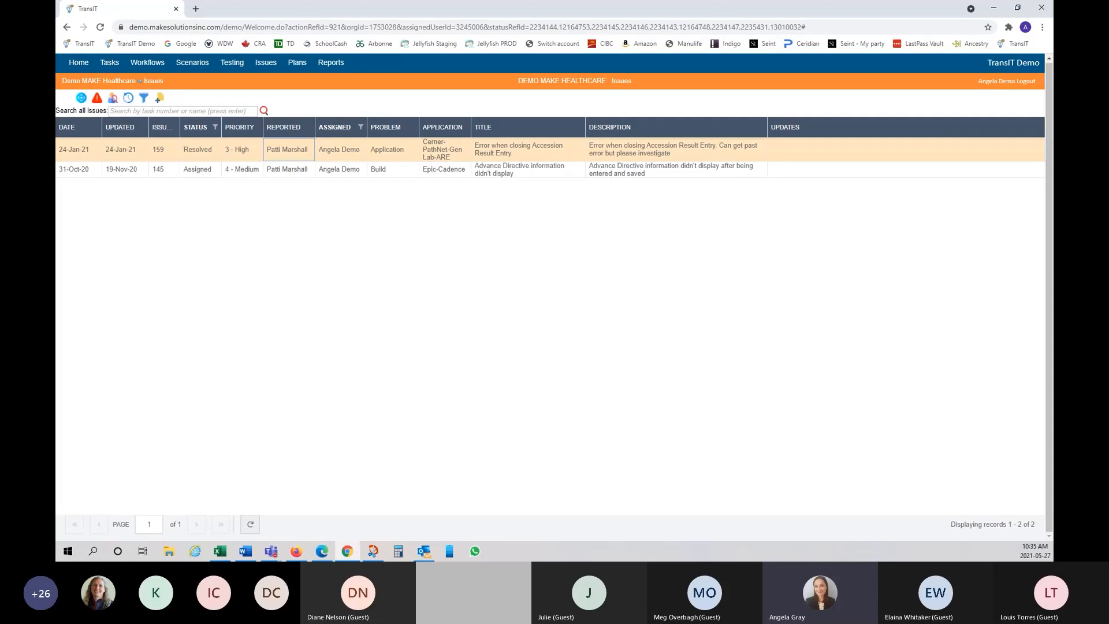
key(alt+Tab)
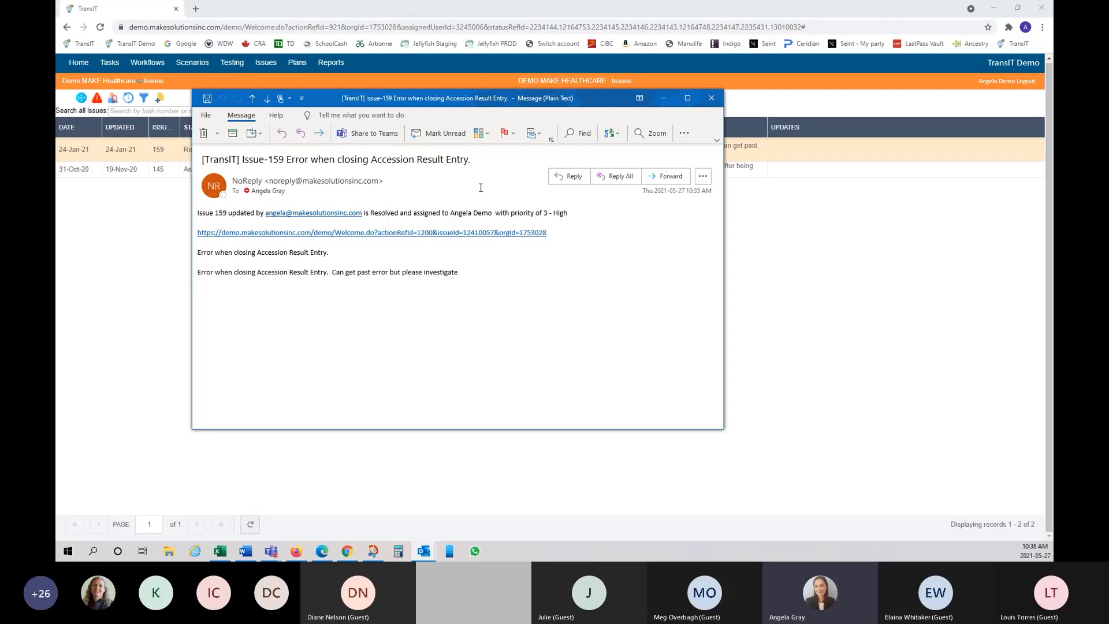
Step: Close the Issue-159 notification email and go to TransIT's Reports page
click(713, 99)
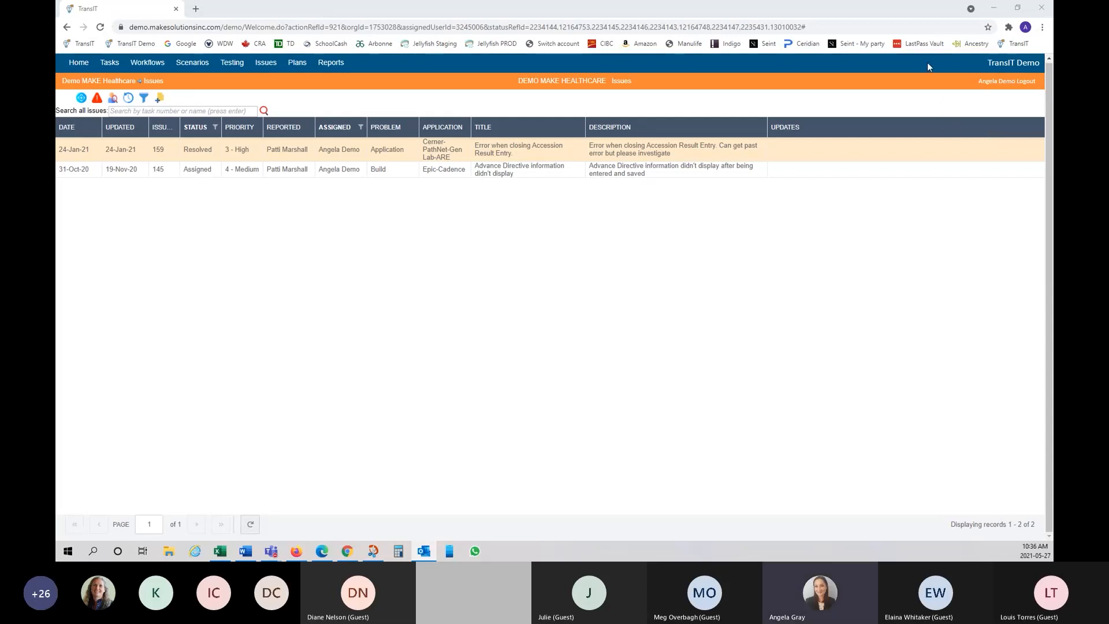
click(334, 65)
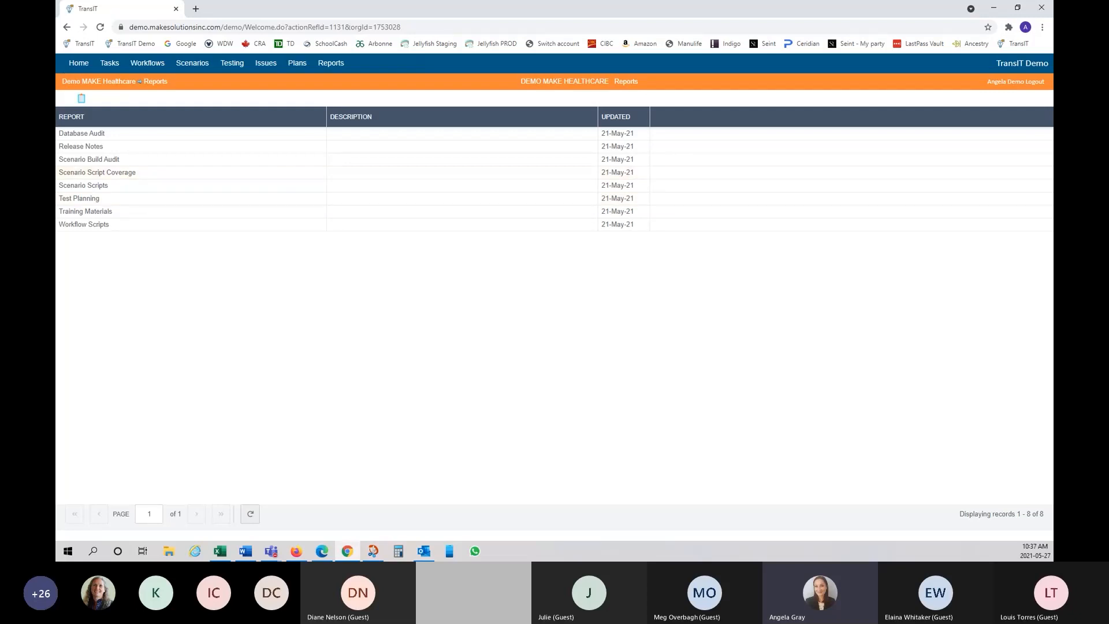
Step: Start a Test Planning report run and filter scenarios to the Process category
click(79, 200)
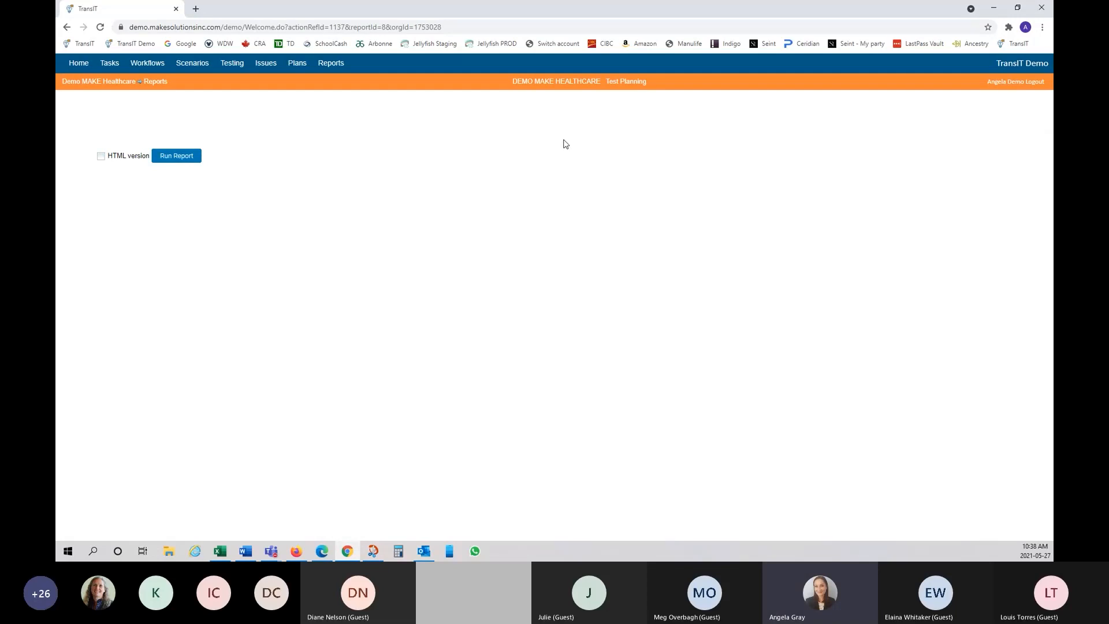
click(190, 162)
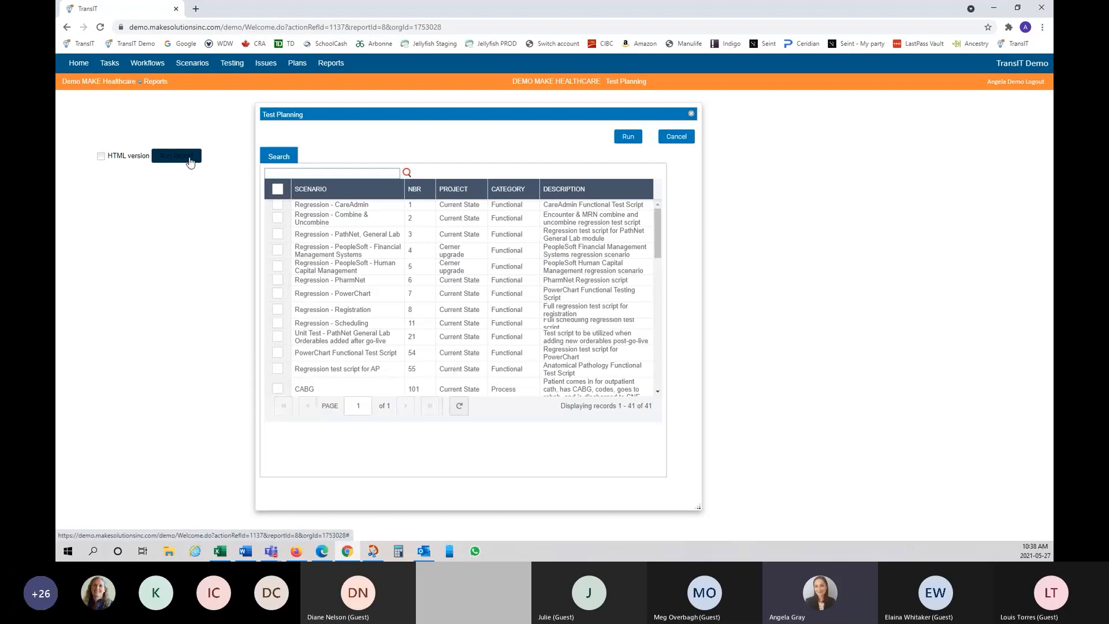
click(527, 189)
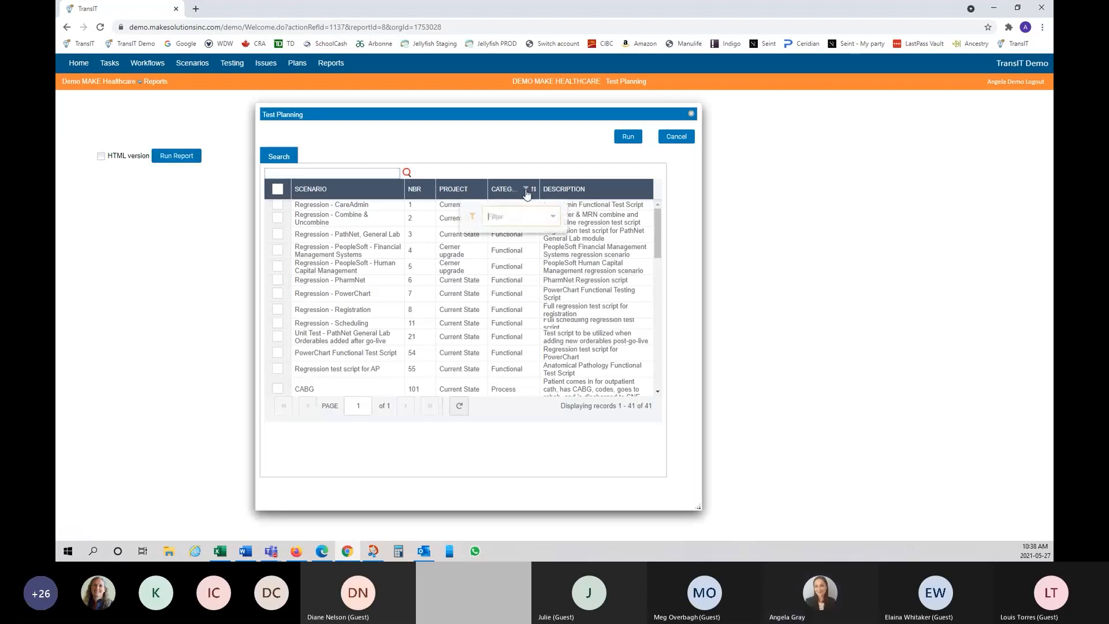
click(554, 217)
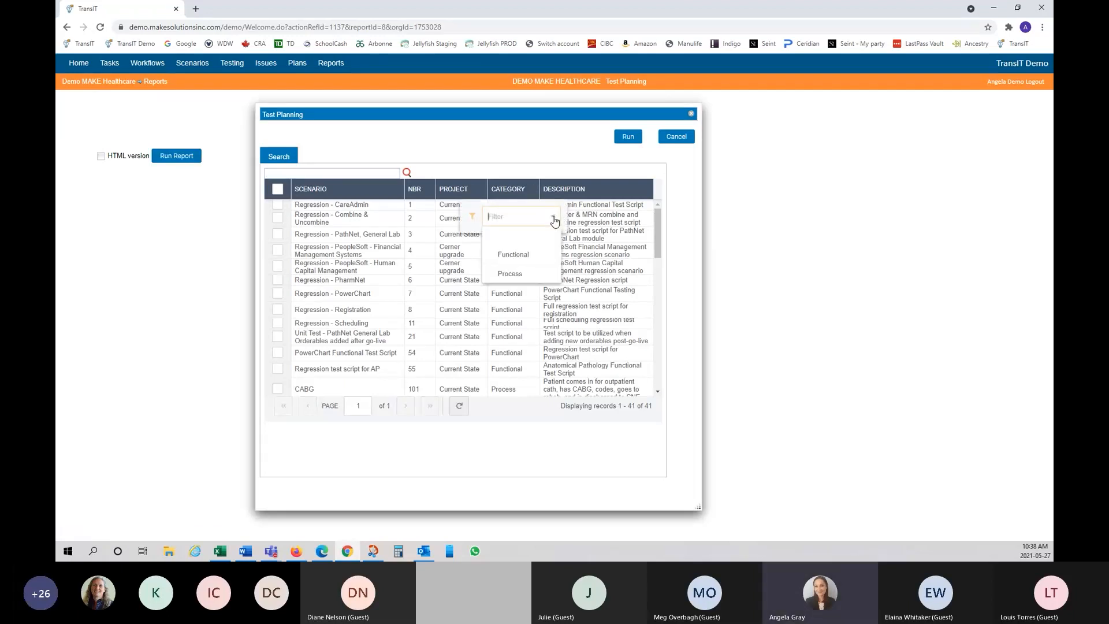
click(510, 274)
click(550, 169)
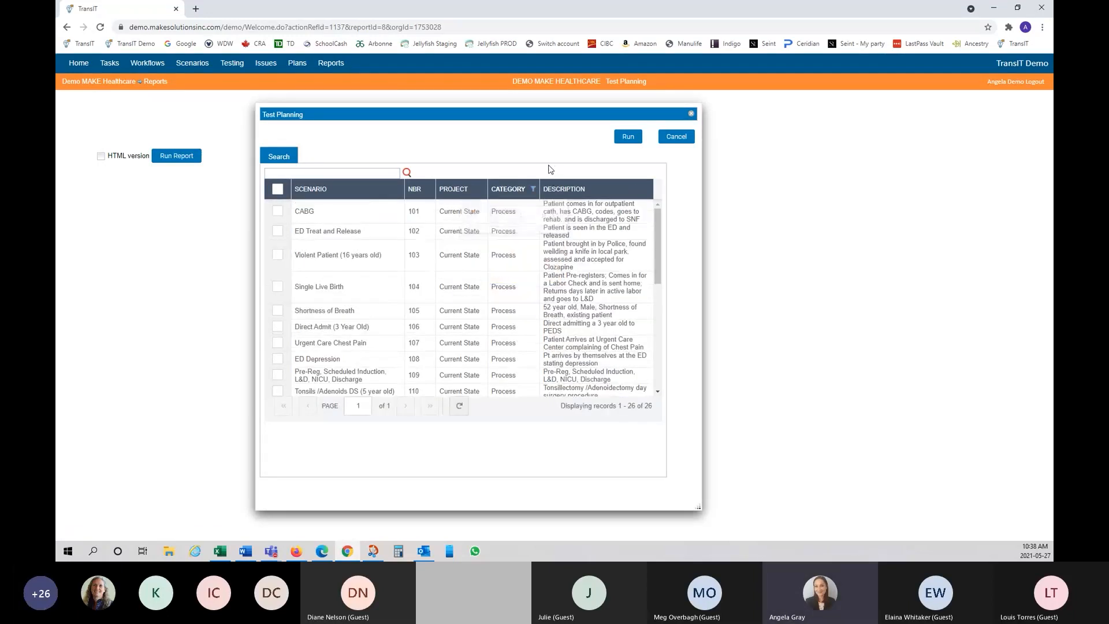
Step: Select the seven Process scenarios, CABG through Urgent Care Chest Pain, and run the report
click(277, 212)
click(280, 233)
click(277, 256)
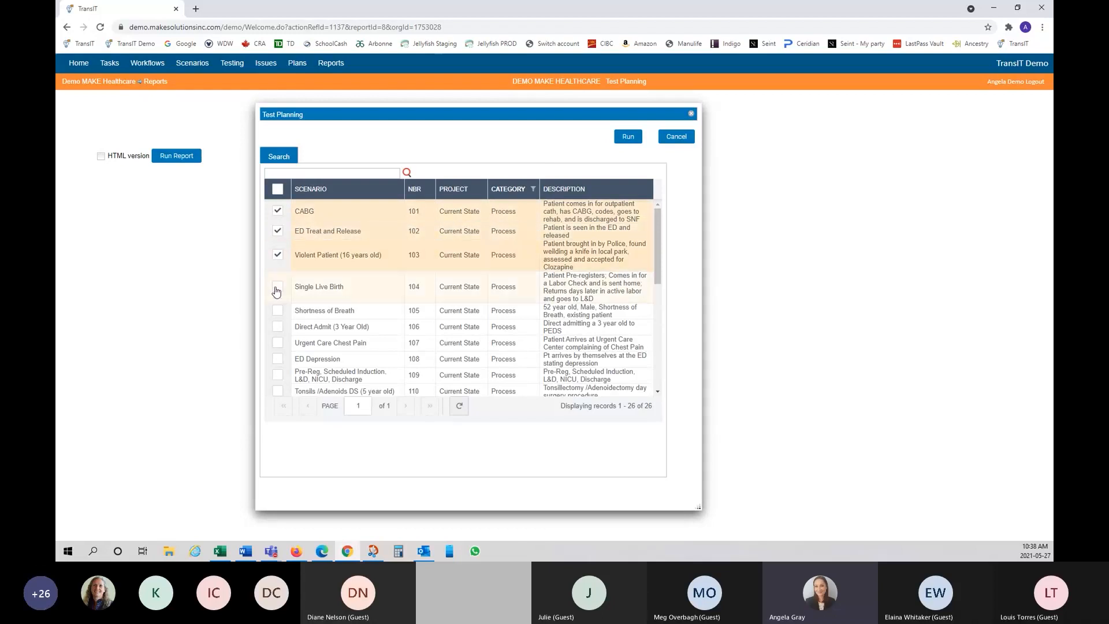
click(277, 288)
click(277, 311)
click(277, 327)
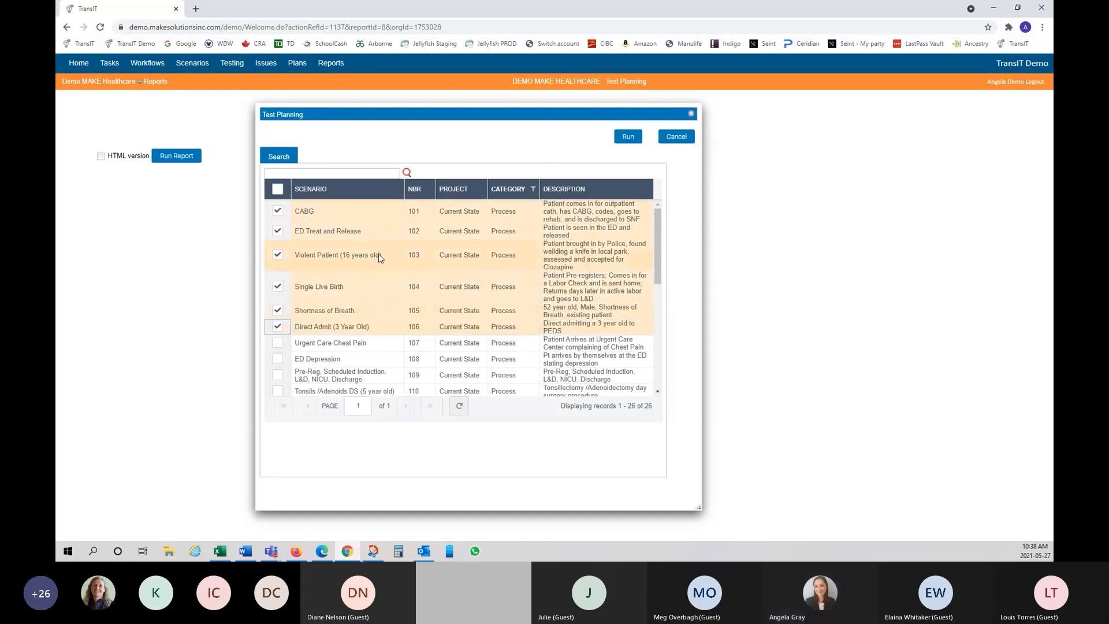
click(278, 345)
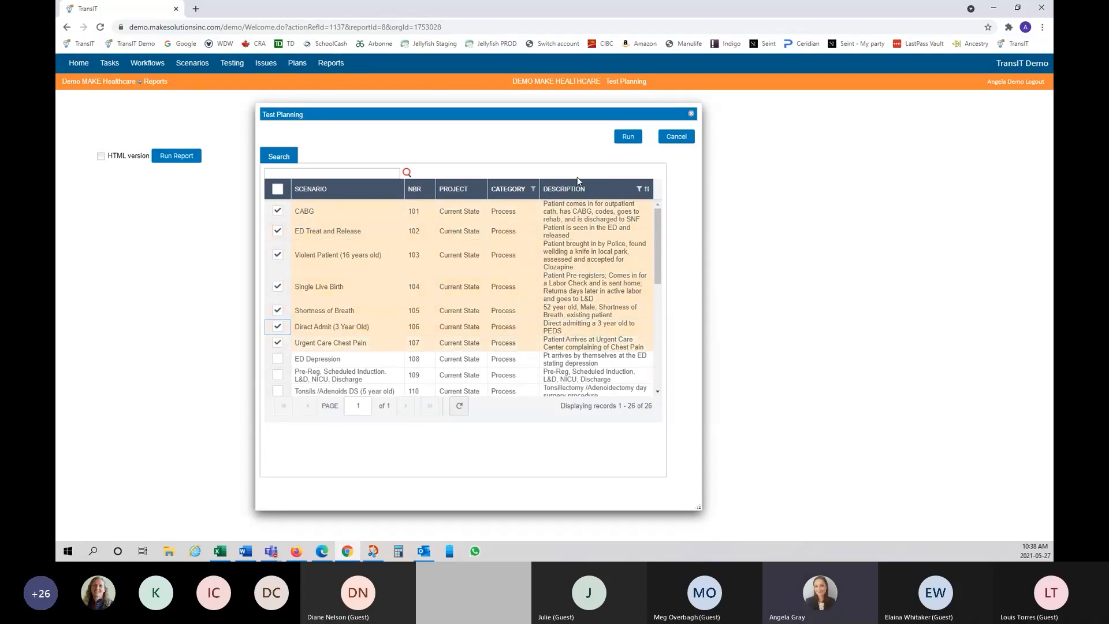
click(628, 144)
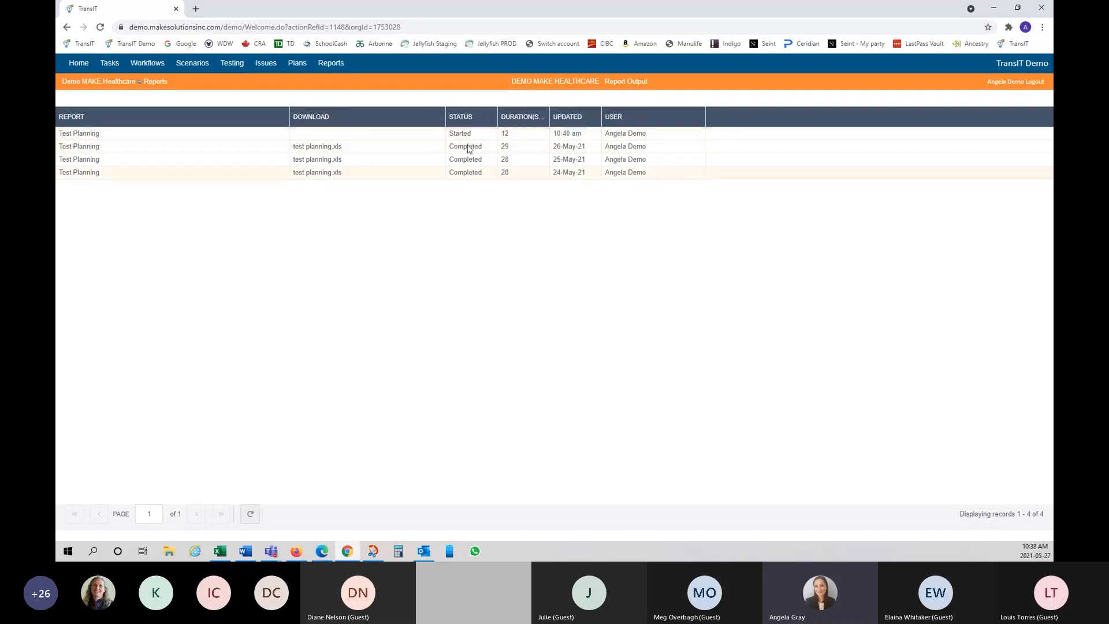
Step: Open the Report Output list and download the newest test planning.xls
click(265, 65)
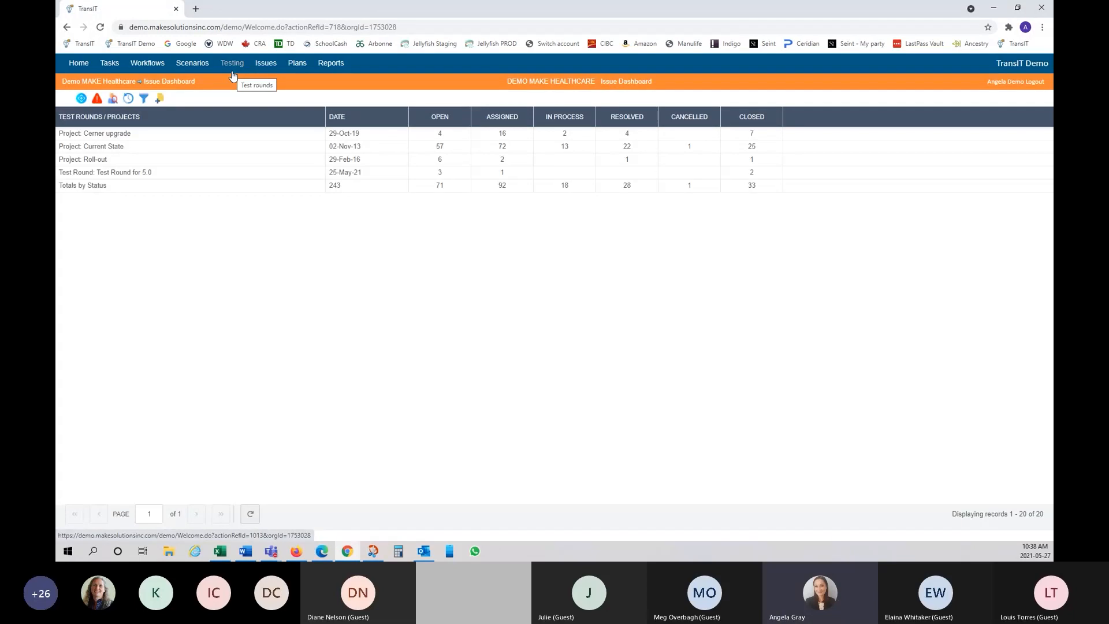
click(333, 66)
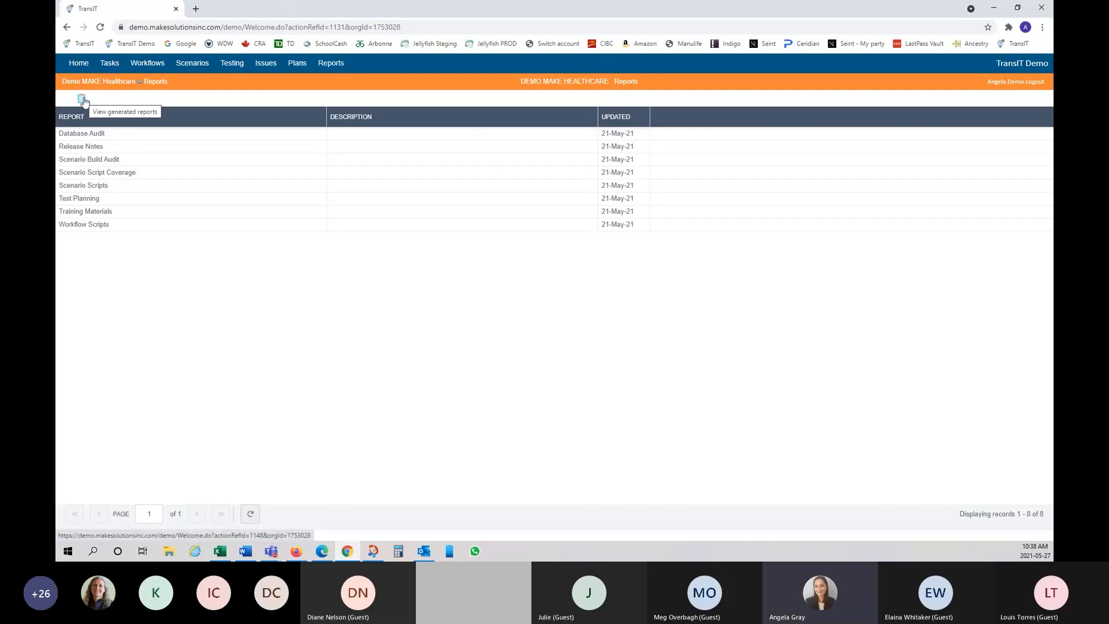
click(82, 100)
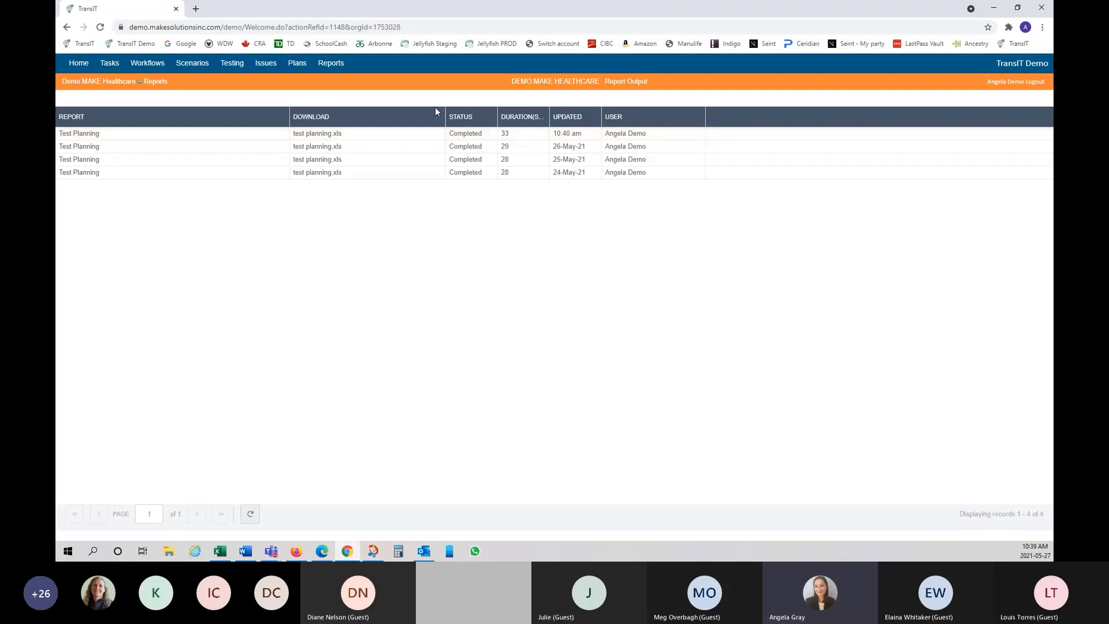
click(301, 138)
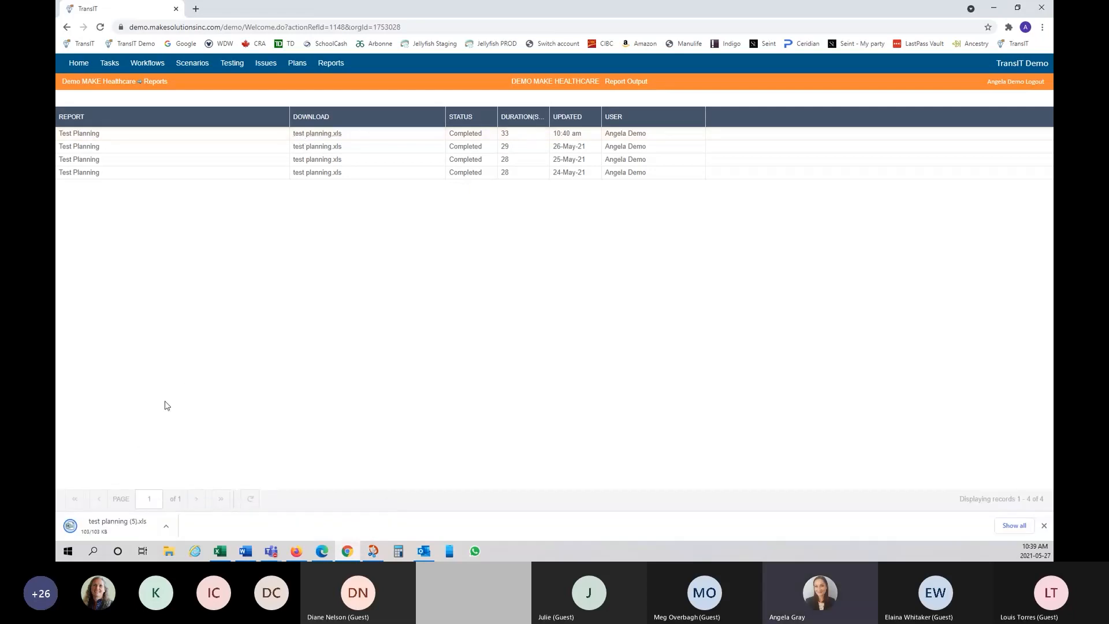
Step: Open test planning.xls in Excel, view its Scenarios sheet, then close Excel discarding the clipboard
click(136, 531)
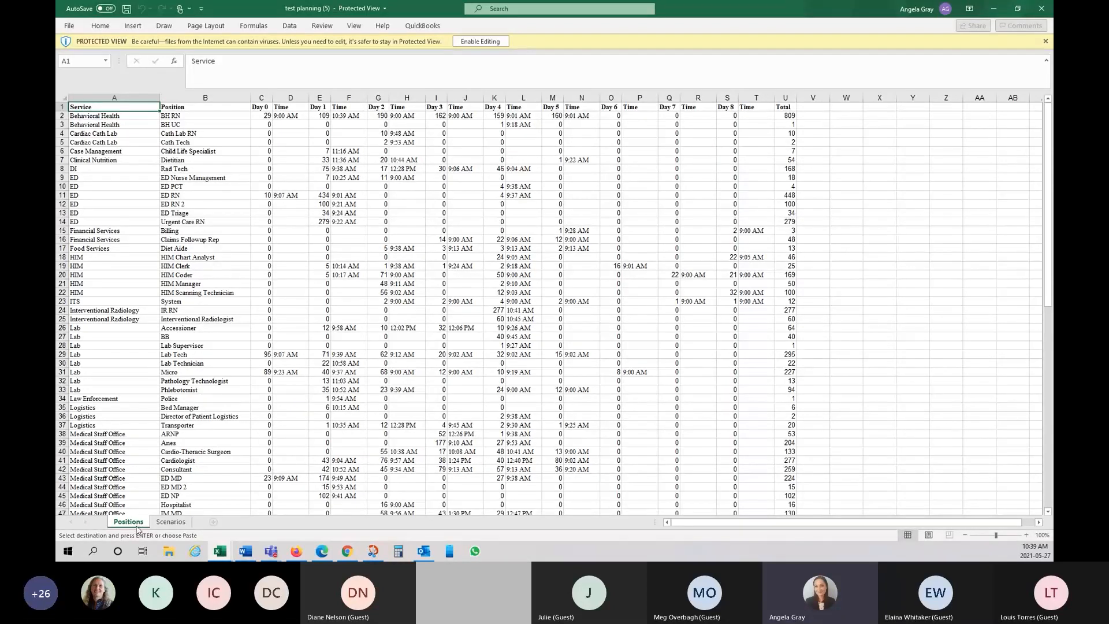
click(171, 521)
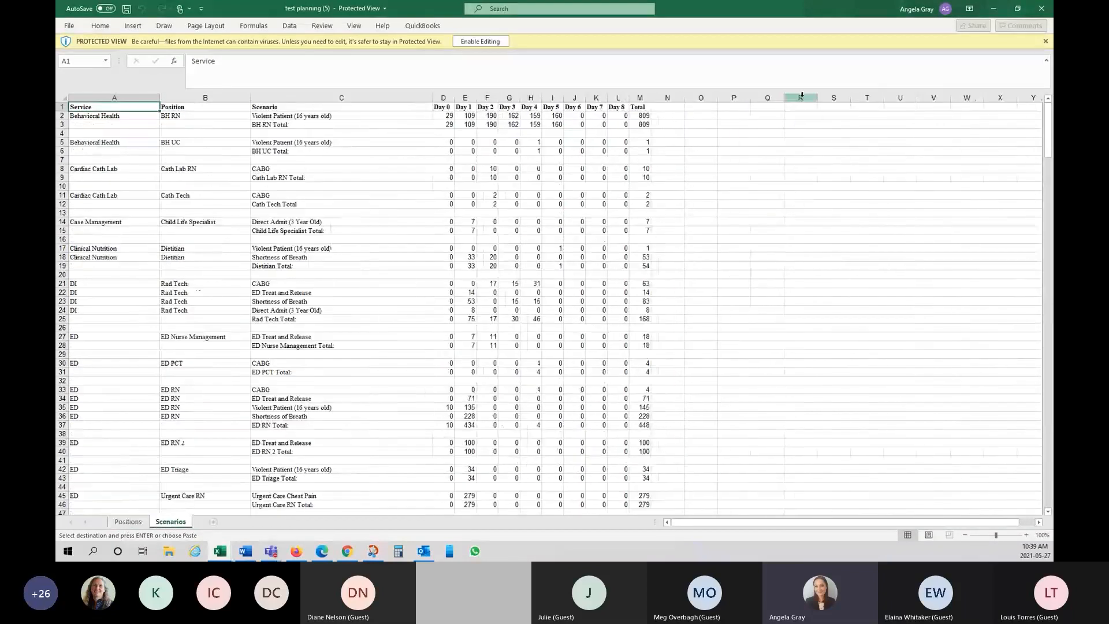
click(1041, 9)
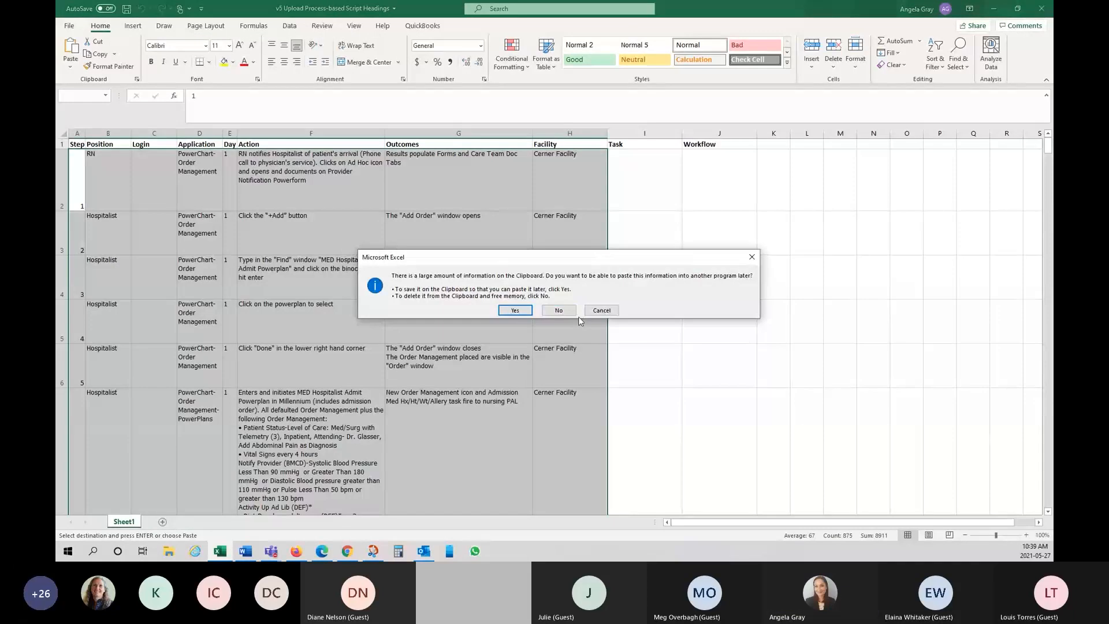
click(558, 310)
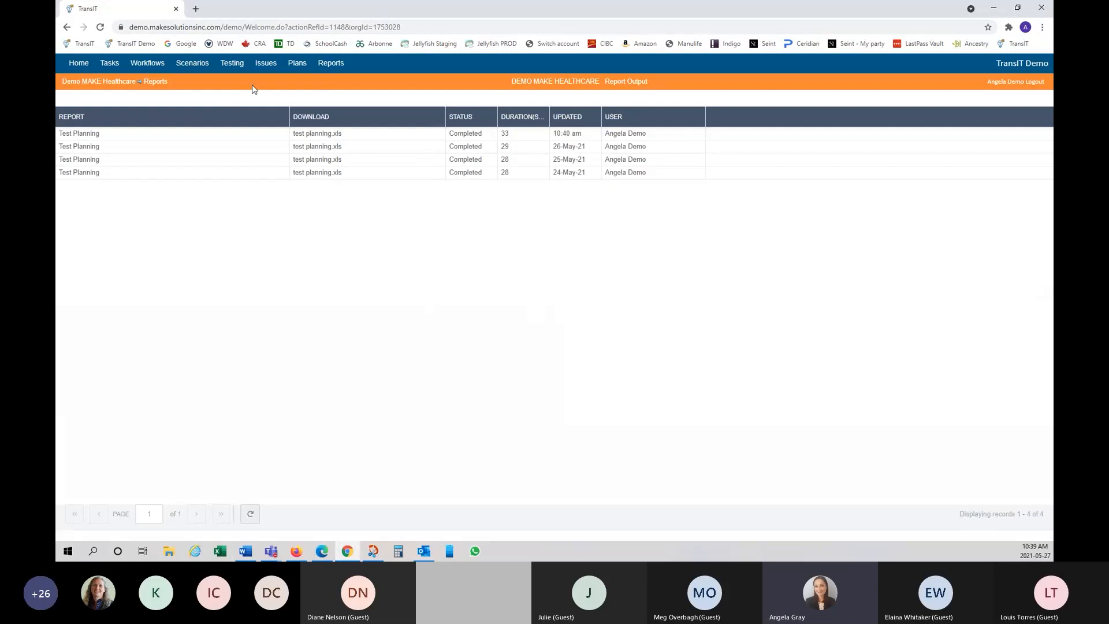
Step: Return to the Reports list and open the Test Planning report page
click(342, 68)
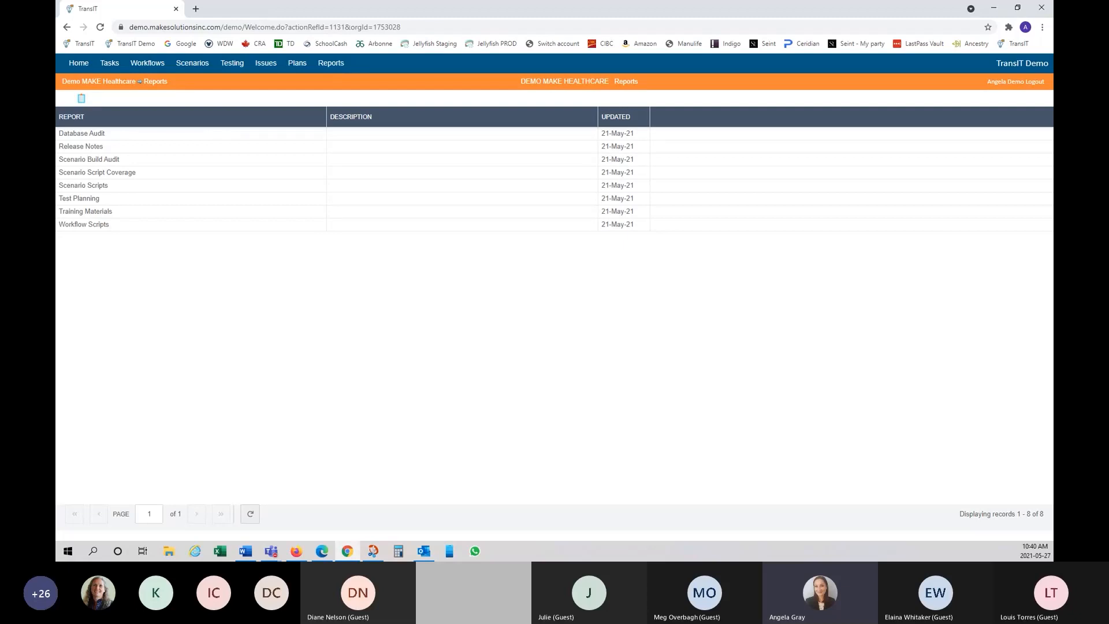
key(alt+Tab)
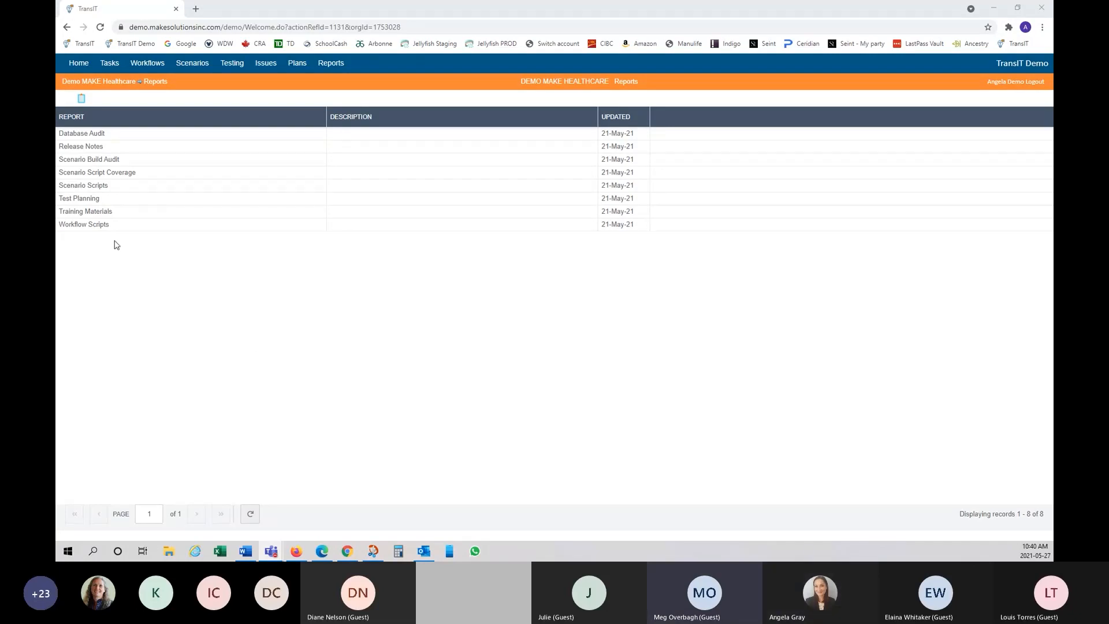
click(88, 199)
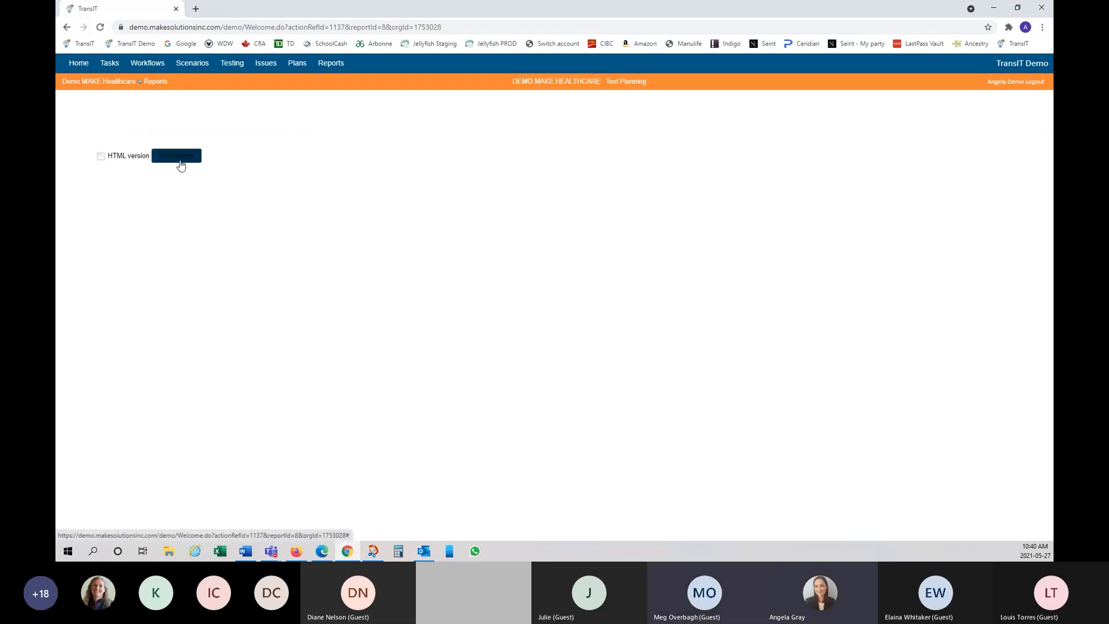
click(179, 157)
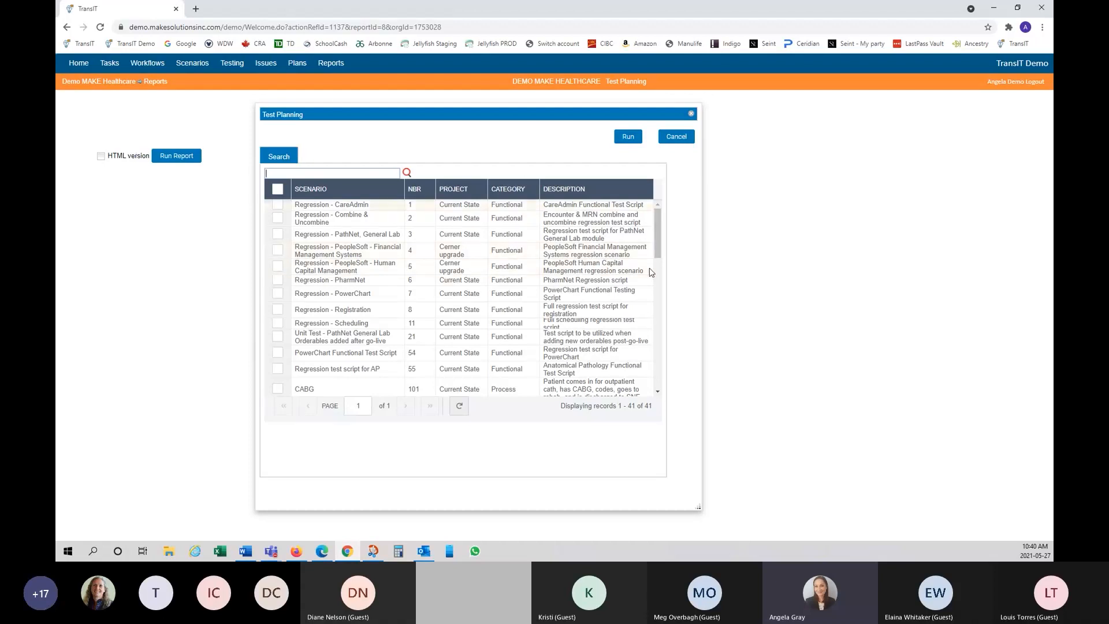
scroll(650, 254, down, 5)
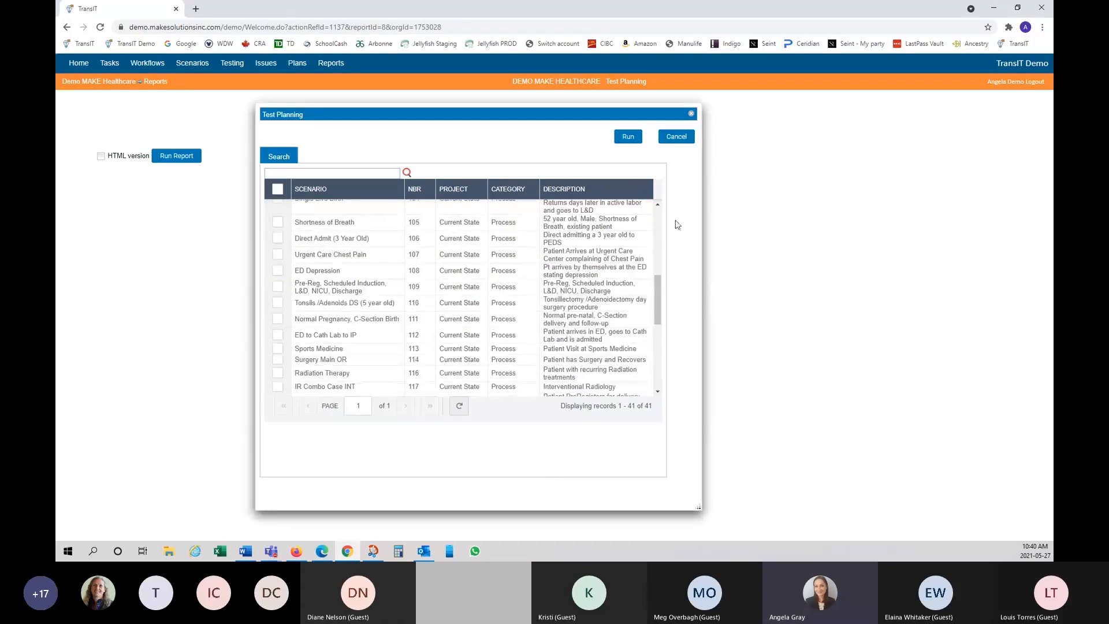
click(676, 137)
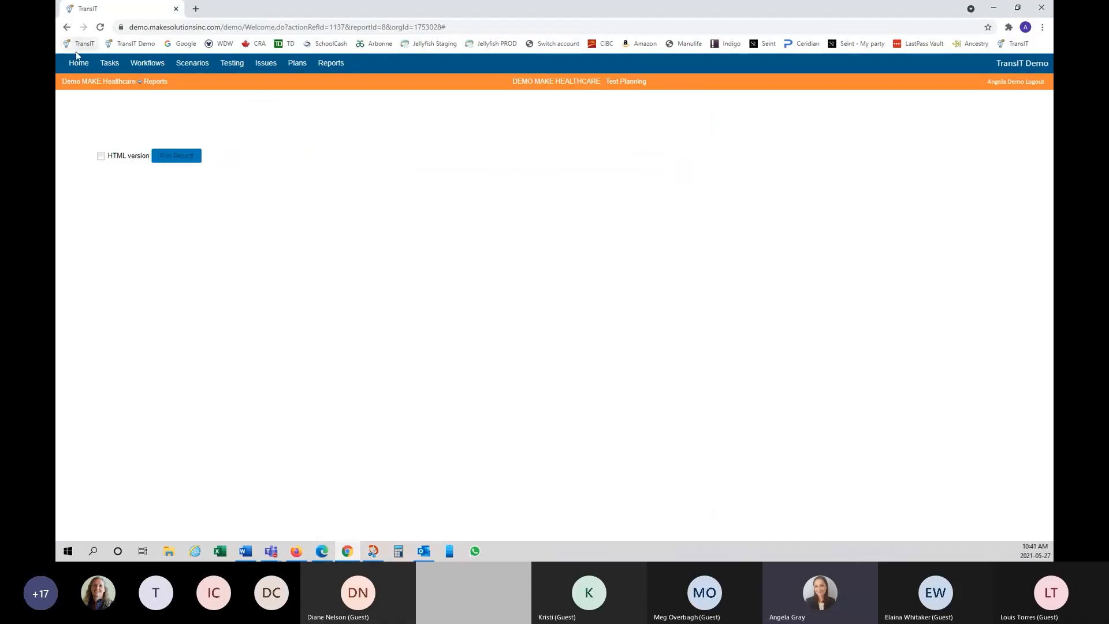
Step: Return to the Reports list showing all eight reports, Database Audit through Workflow Scripts
click(155, 82)
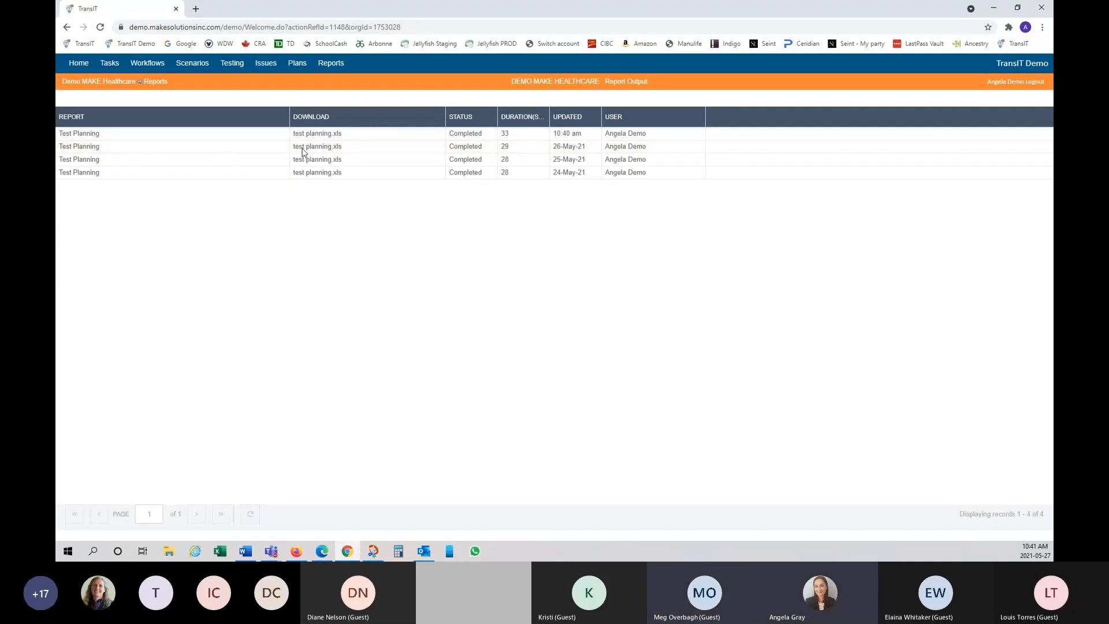
click(339, 69)
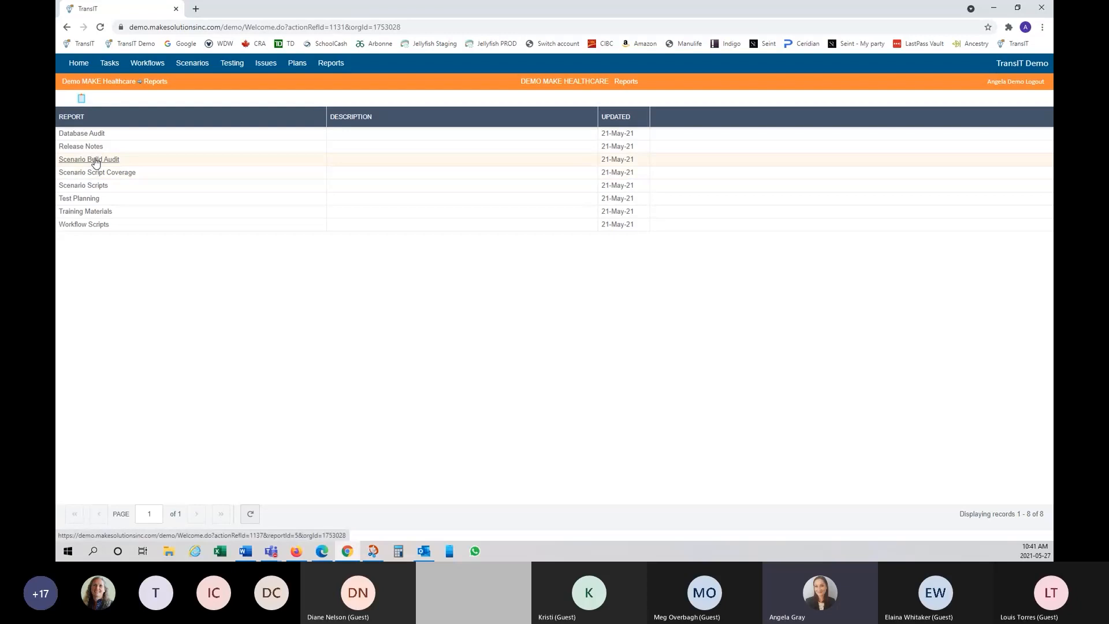
click(96, 162)
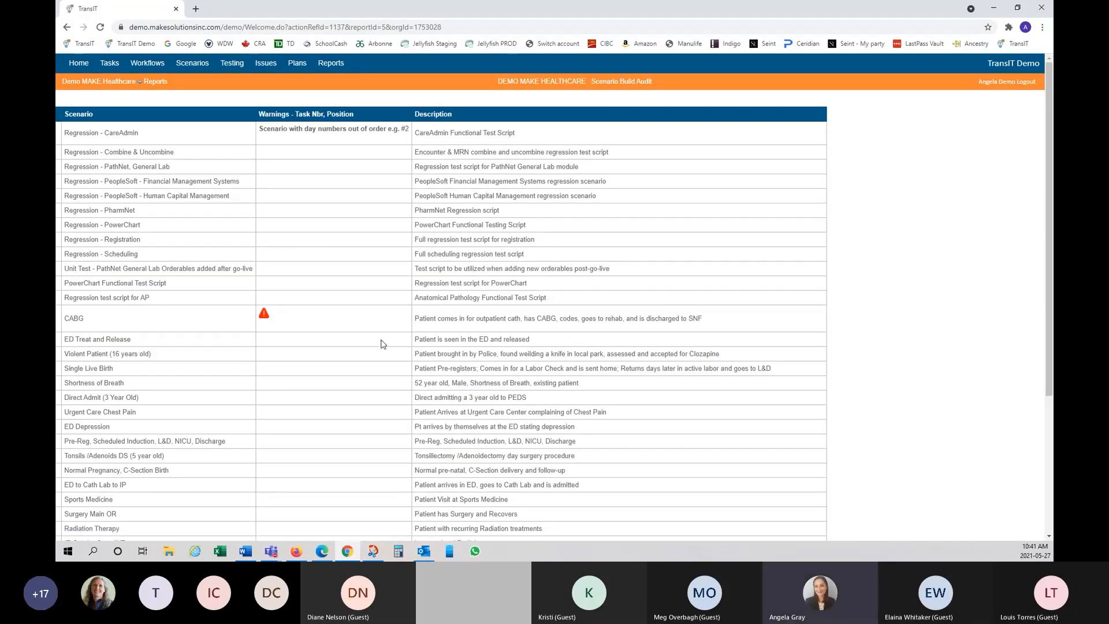
scroll(381, 342, down, 1)
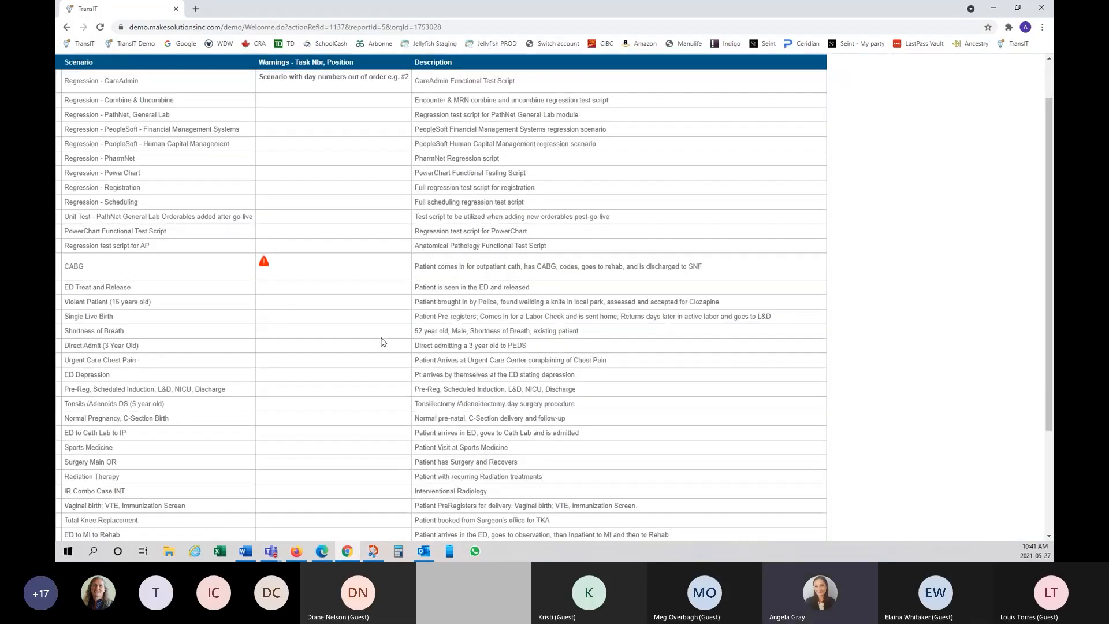
scroll(382, 342, up, 1)
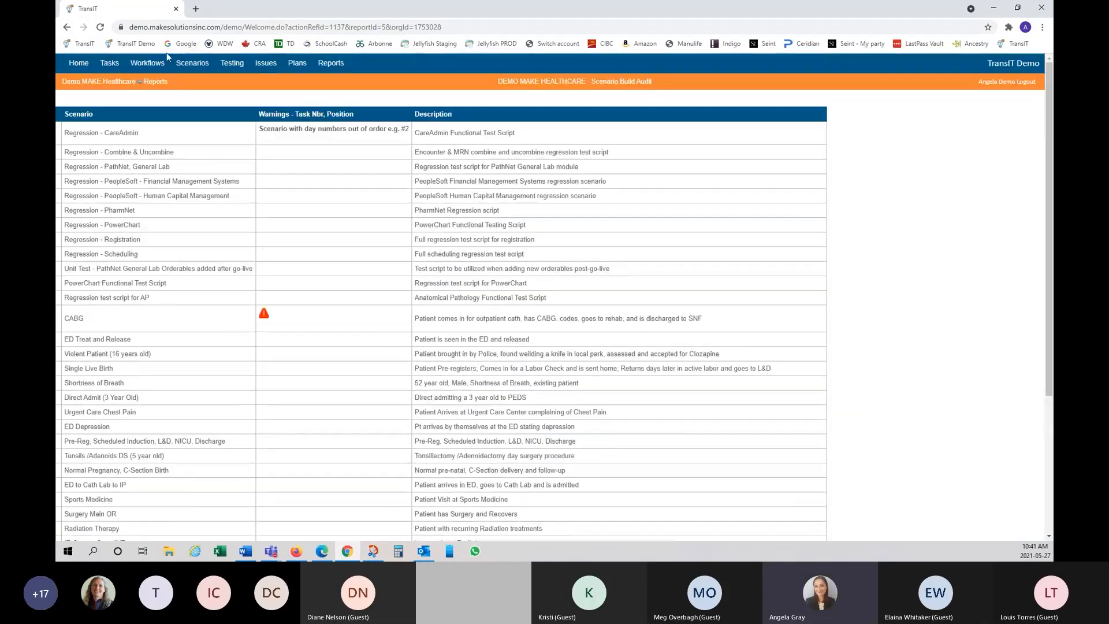
click(339, 67)
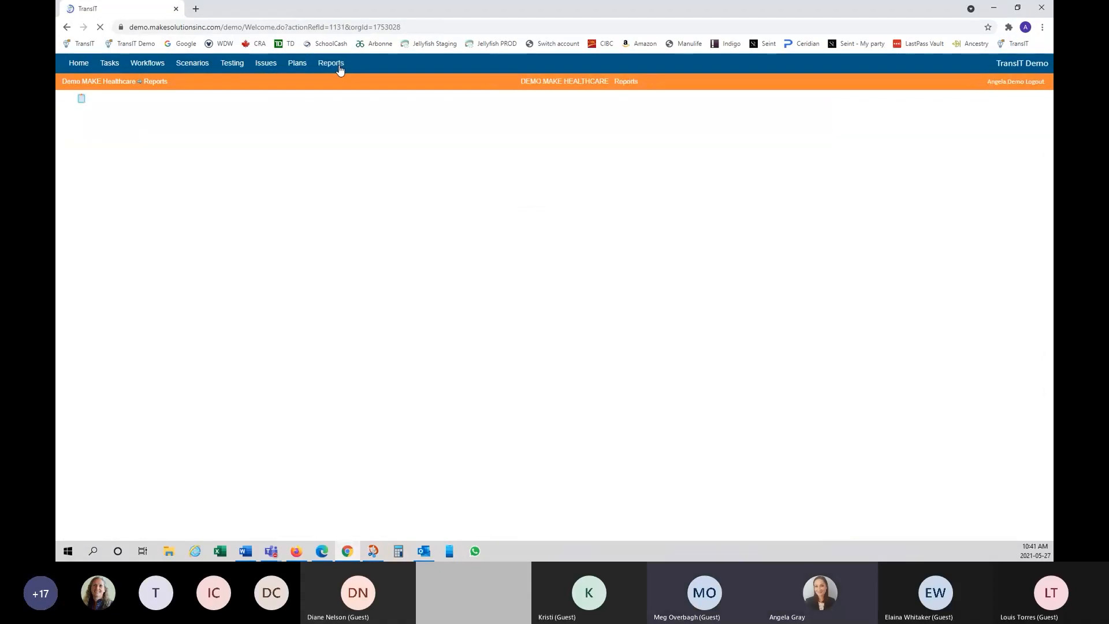